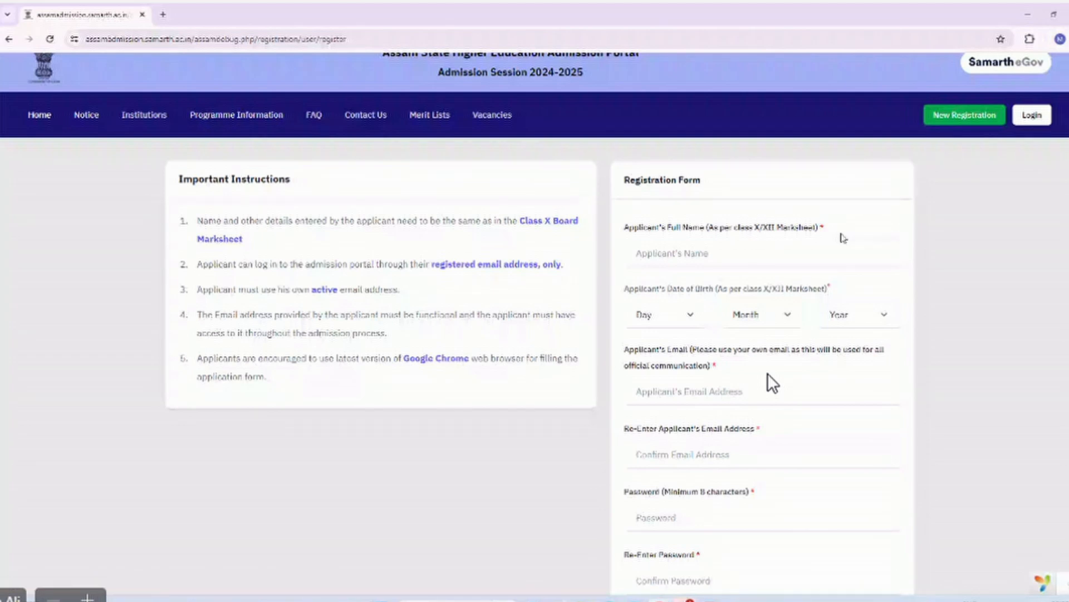
Enter Demo as the applicant's full name.
{"action": "scroll", "coordinate": [844, 238], "scroll_direction": "down", "scroll_amount": 1}
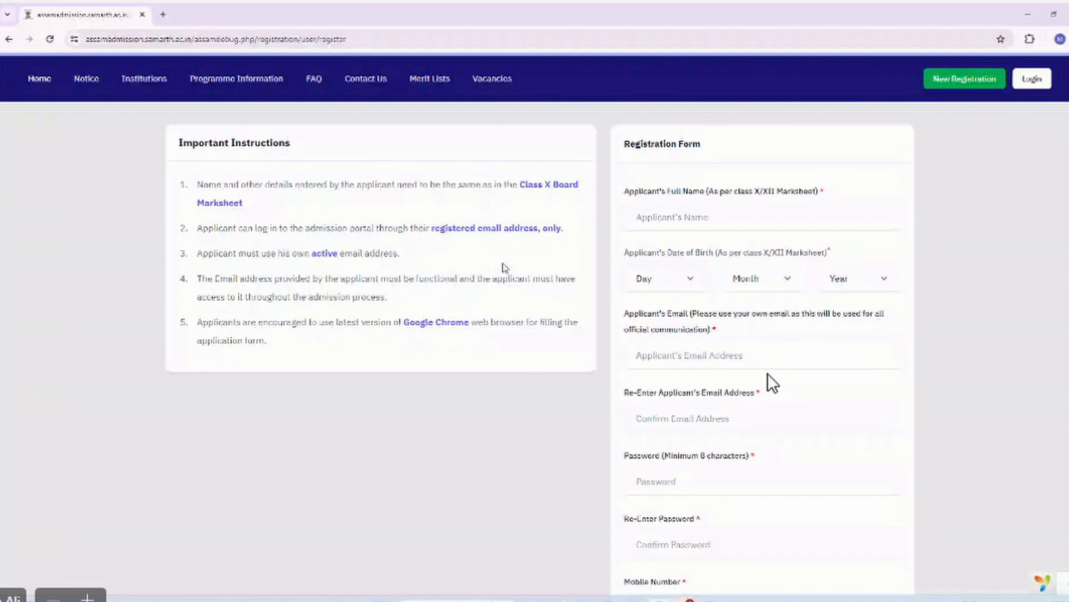
{"action": "left_click", "coordinate": [695, 218]}
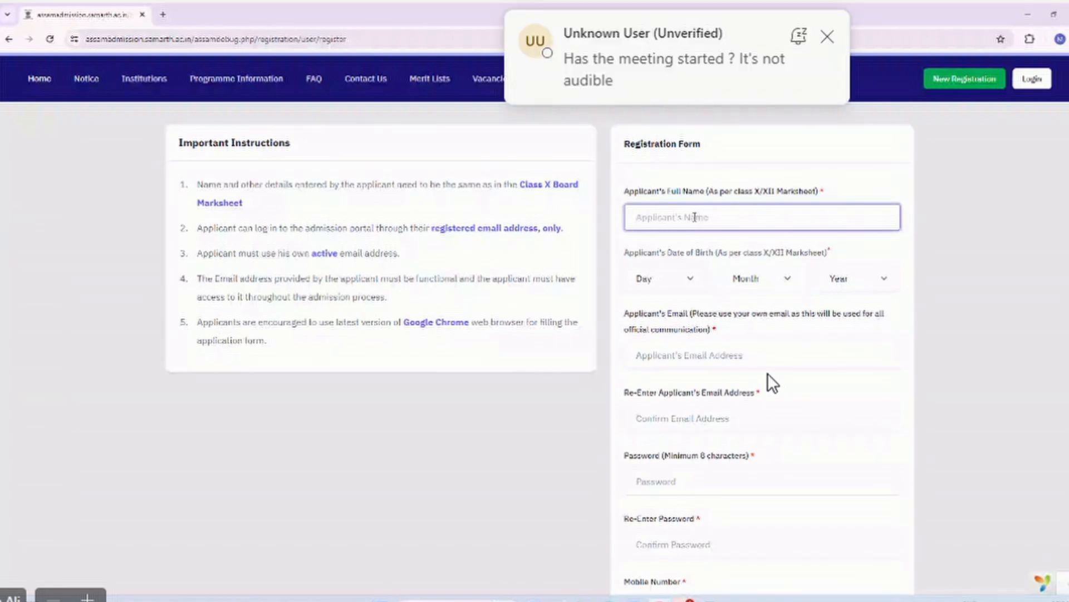
{"action": "type", "text": "Dom"}
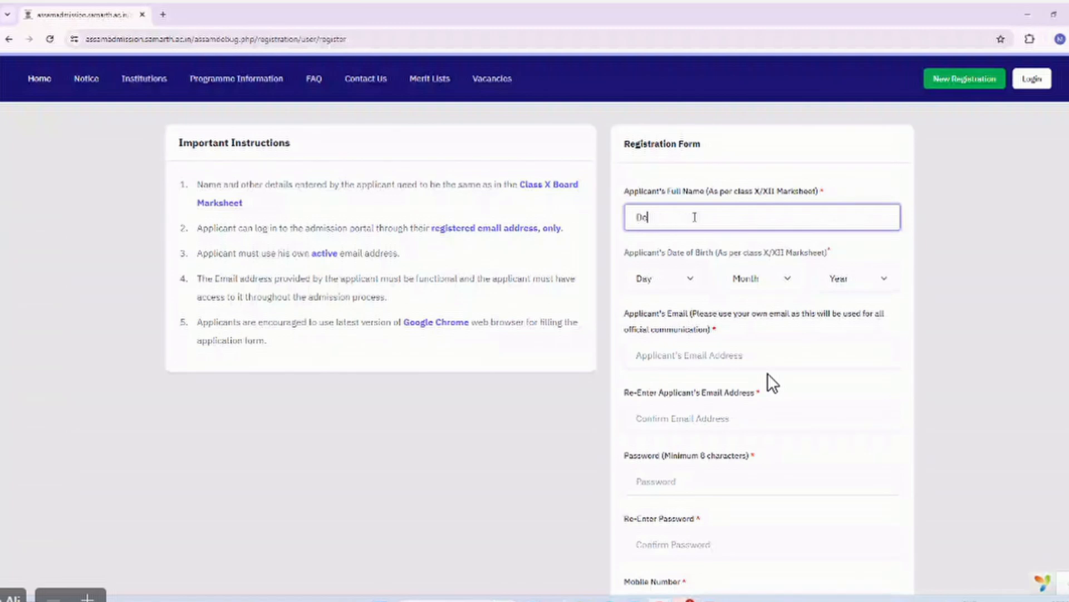
{"action": "type", "text": "o"}
{"action": "key", "text": "Tab"}
{"action": "key", "text": "space"}
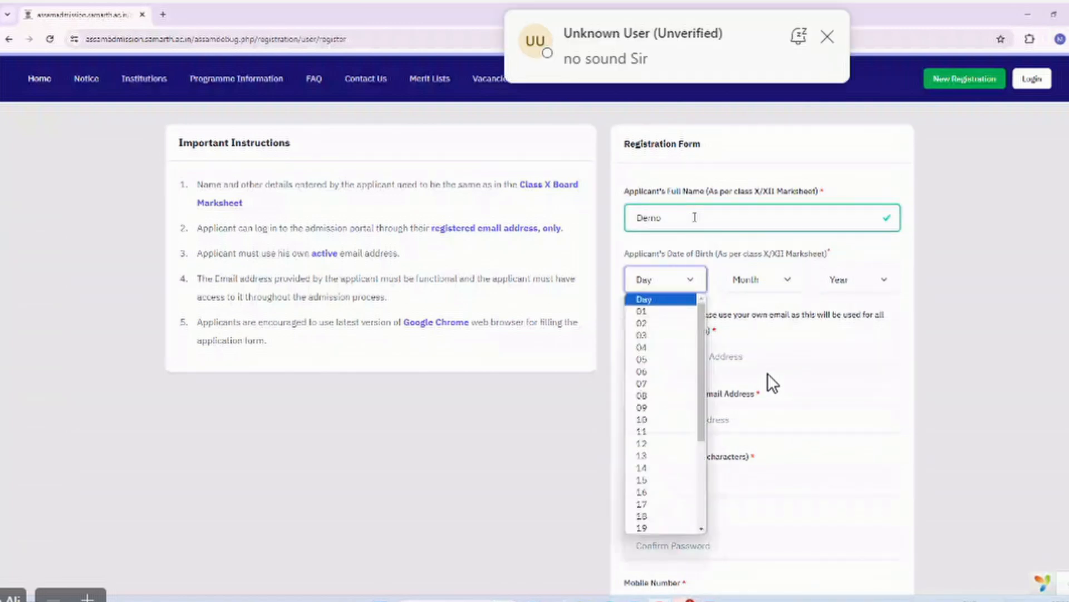
Set the birth date to 08 April 2002.
{"action": "left_click", "coordinate": [651, 398]}
{"action": "left_click", "coordinate": [773, 280]}
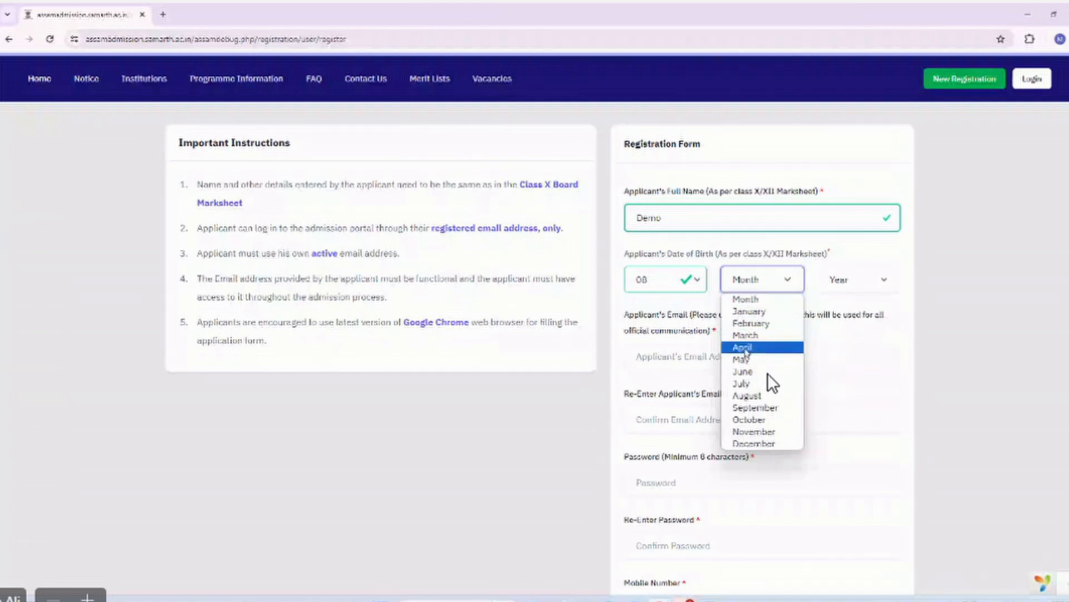
{"action": "left_click", "coordinate": [745, 352]}
{"action": "left_click", "coordinate": [863, 279]}
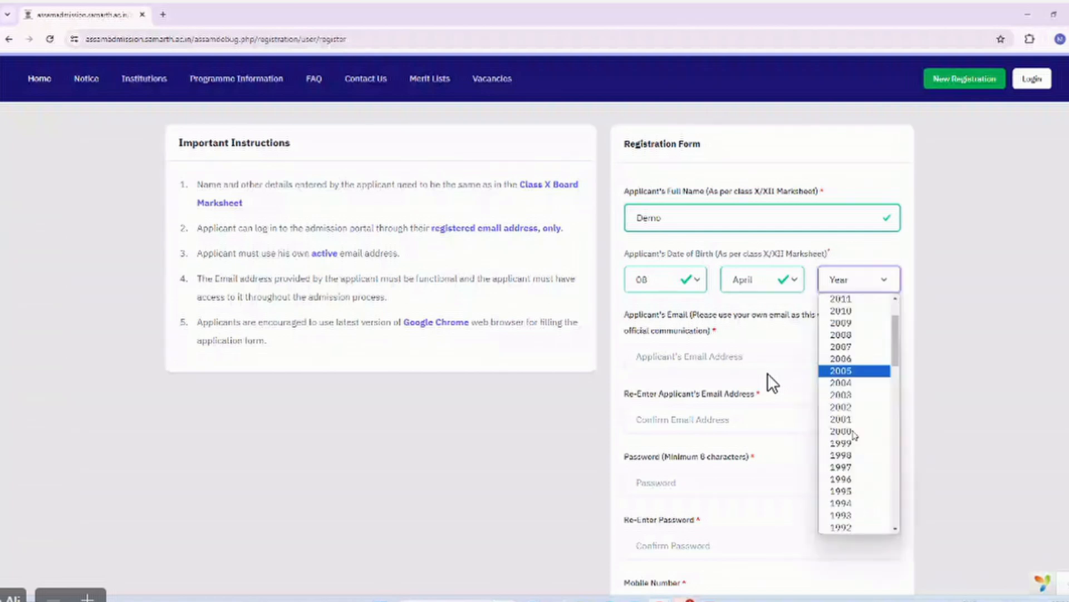
{"action": "left_click", "coordinate": [847, 406]}
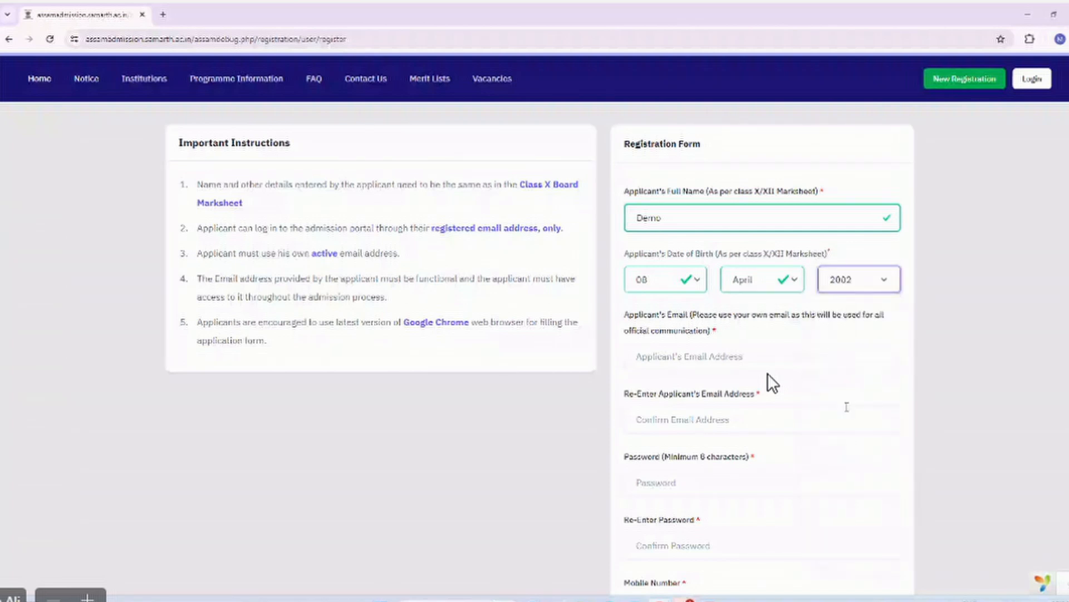
Enter the applicant's e-mail address in both the e-mail and confirm e-mail fields.
{"action": "left_click", "coordinate": [705, 354]}
{"action": "scroll", "coordinate": [705, 352], "scroll_direction": "down", "scroll_amount": 1}
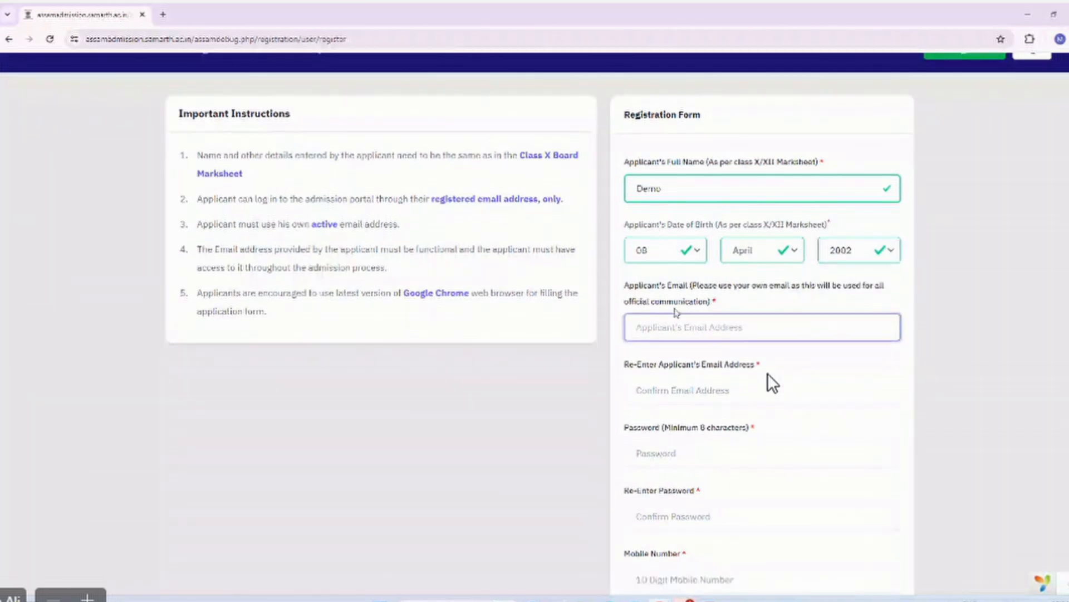
{"action": "left_click", "coordinate": [773, 383]}
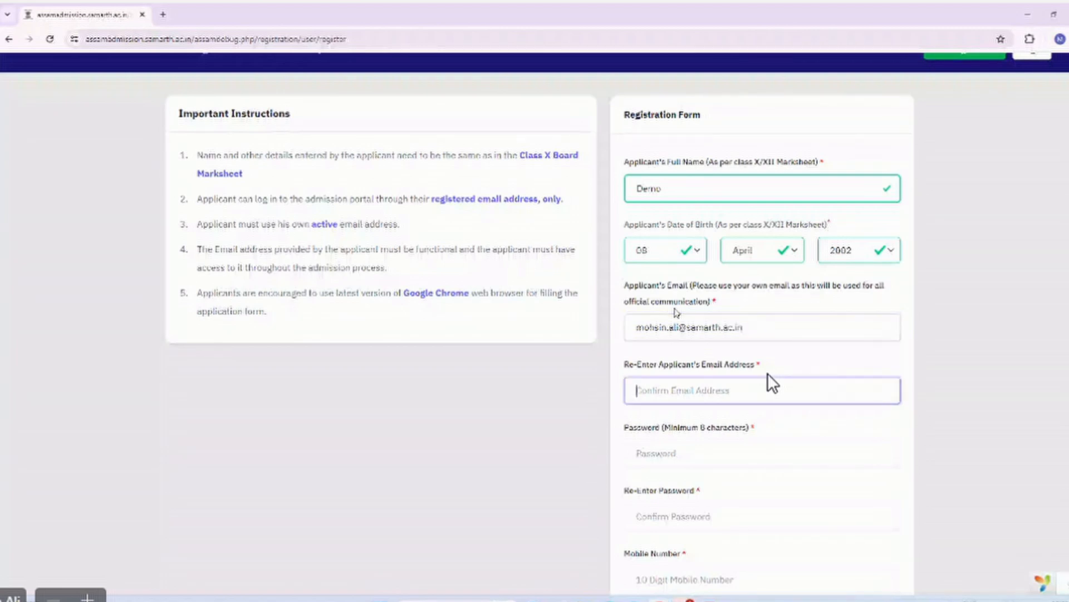
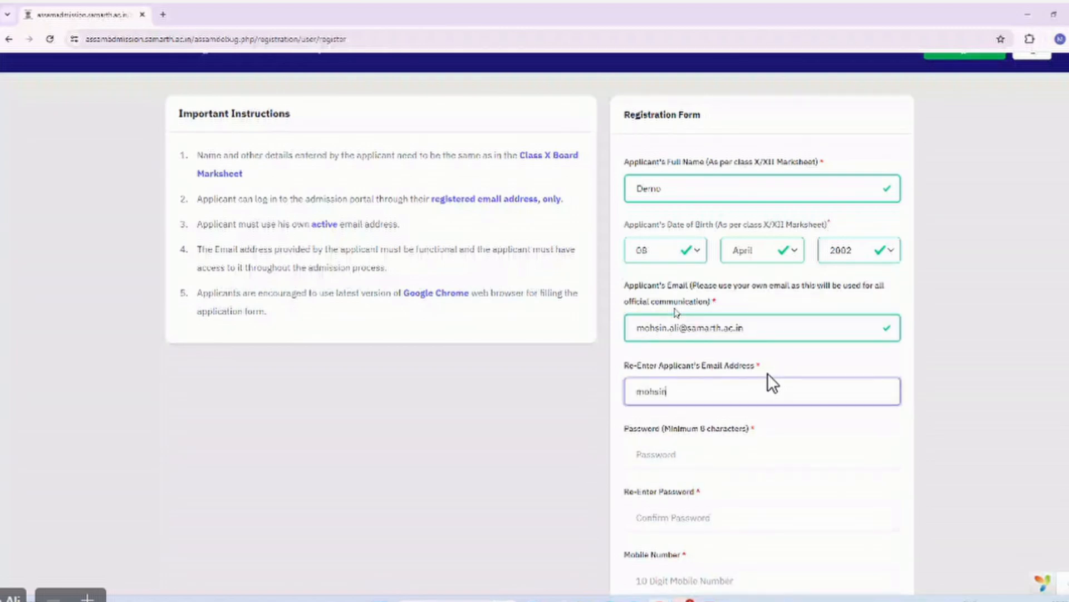
{"action": "key", "text": "Tab"}
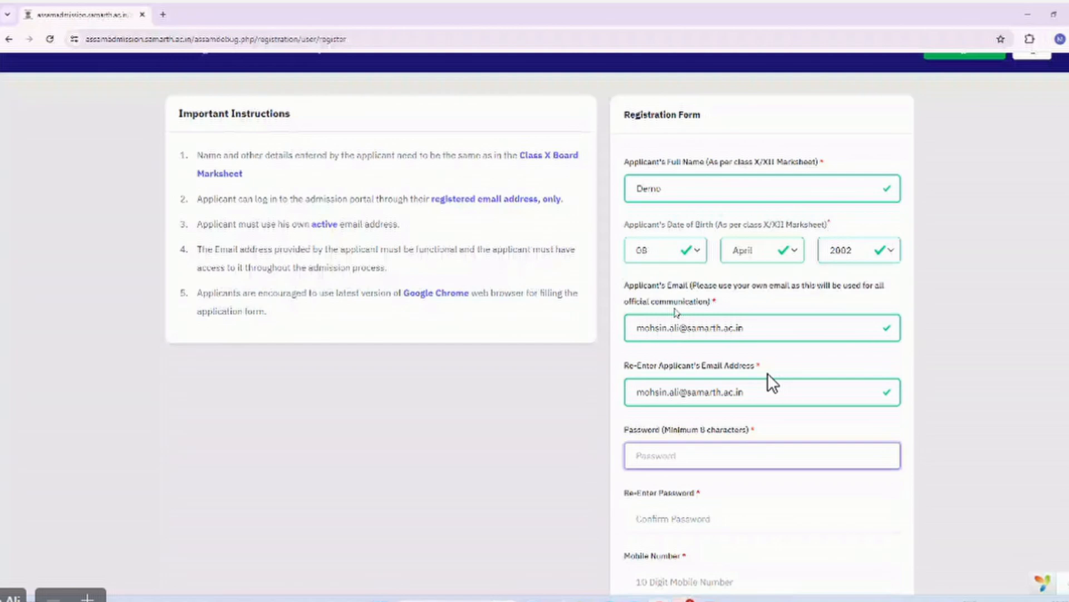
{"action": "type", "text": "1"}
{"action": "scroll", "coordinate": [675, 437], "scroll_direction": "down", "scroll_amount": 1}
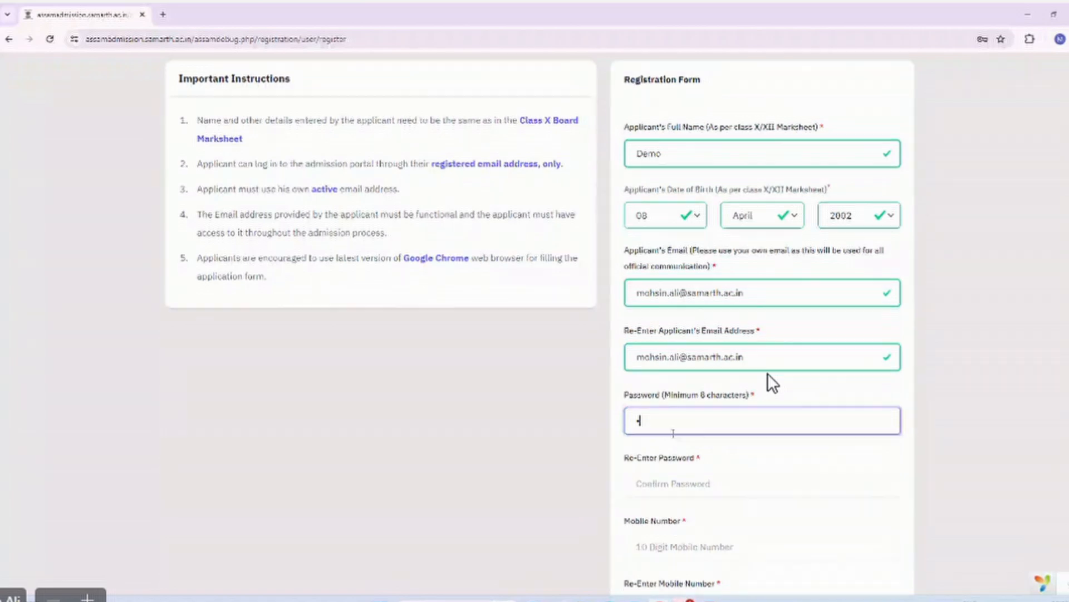
Enter the account password in both password fields.
{"action": "key", "text": "BackSpace"}
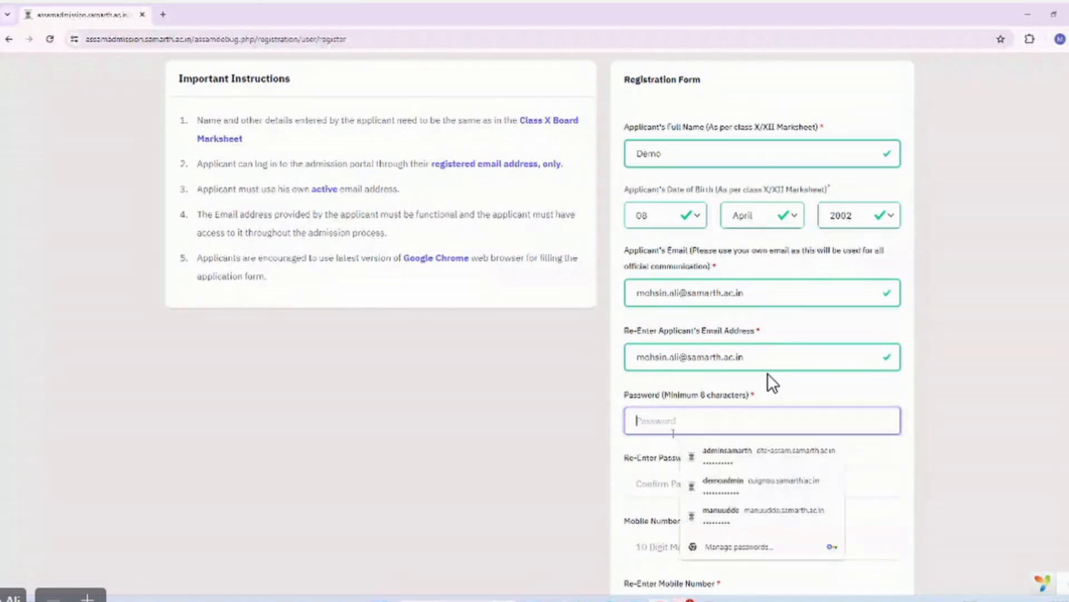
{"action": "type", "text": "Demo@123"}
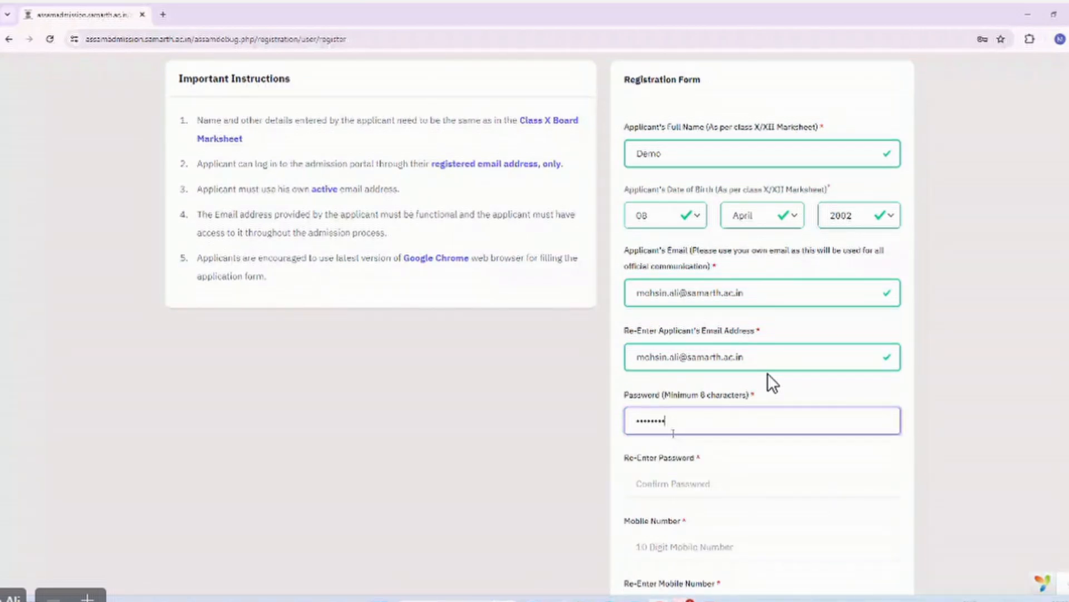
{"action": "key", "text": "Tab"}
{"action": "type", "text": "D"}
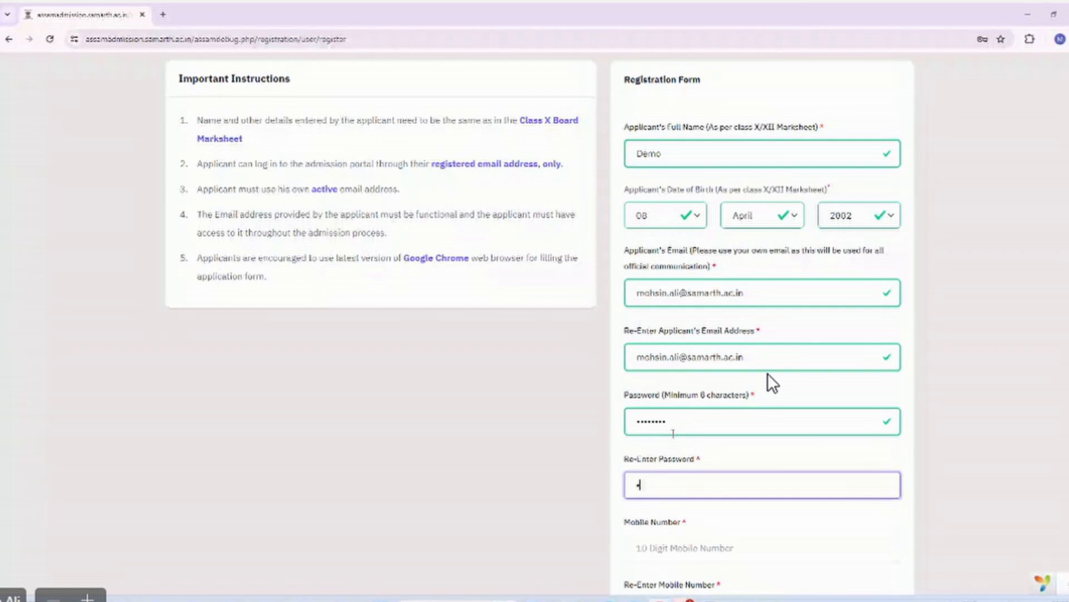
{"action": "type", "text": "emo@123"}
{"action": "scroll", "coordinate": [772, 383], "scroll_direction": "down", "scroll_amount": 2}
Enter the applicant's mobile number twice and the captcha text, then submit the registration.
{"action": "key", "text": "Tab"}
{"action": "scroll", "coordinate": [773, 382], "scroll_direction": "down", "scroll_amount": 1}
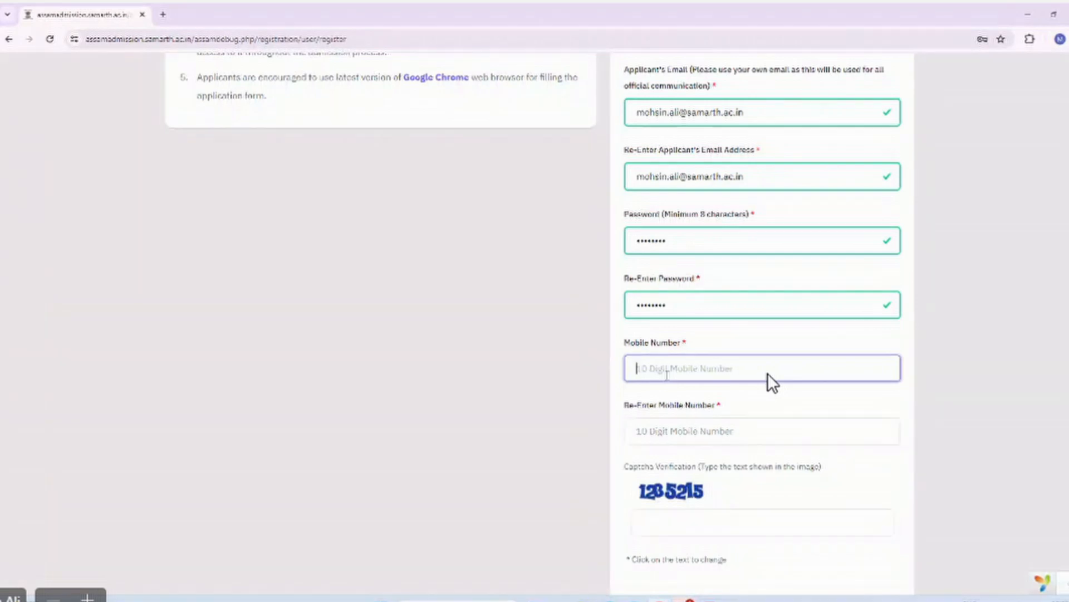
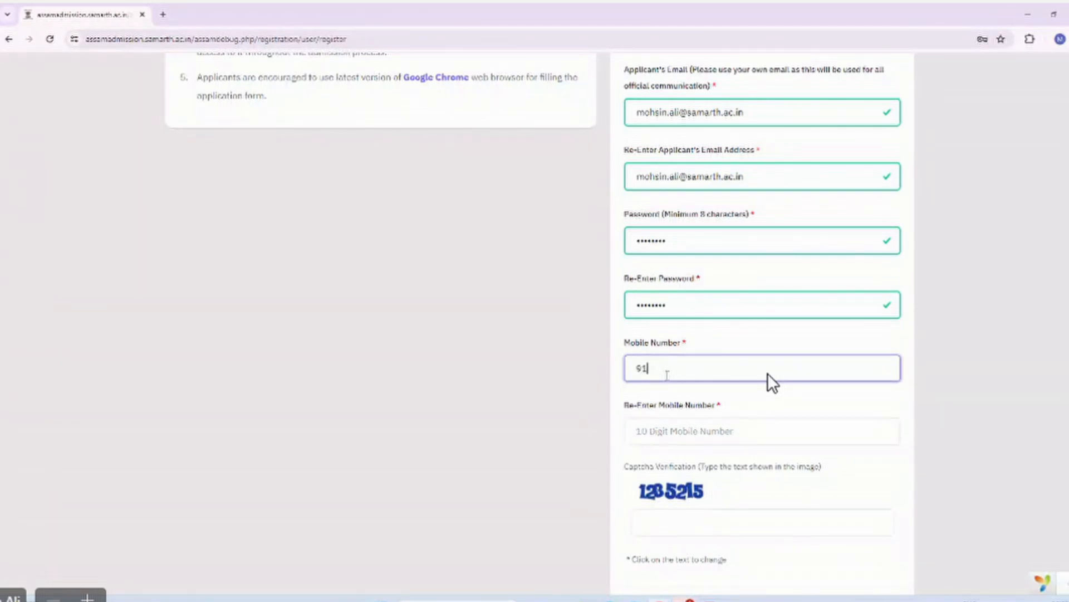
{"action": "key", "text": "Tab"}
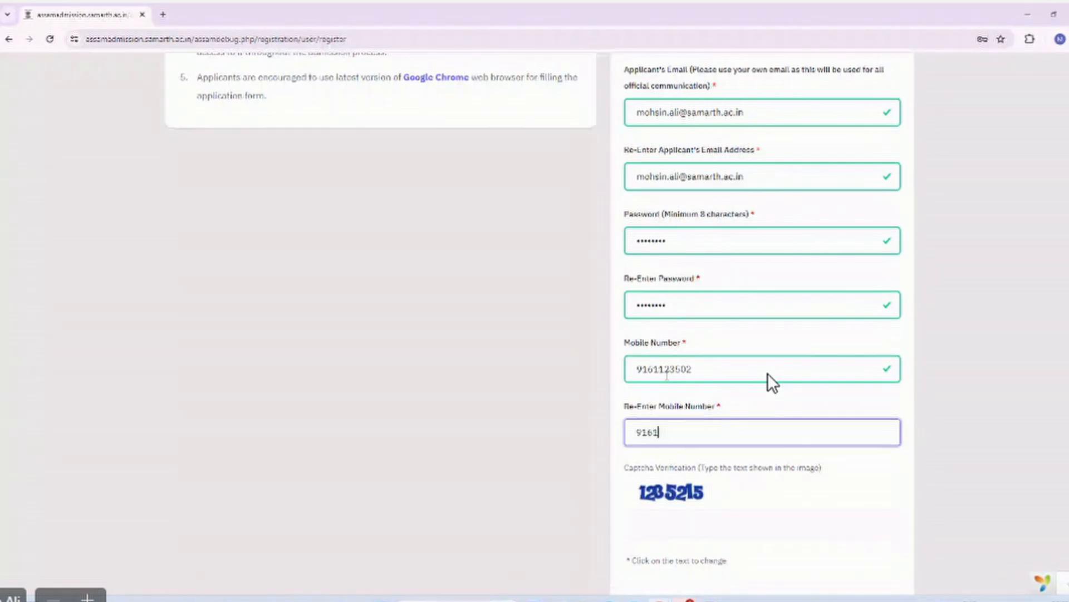
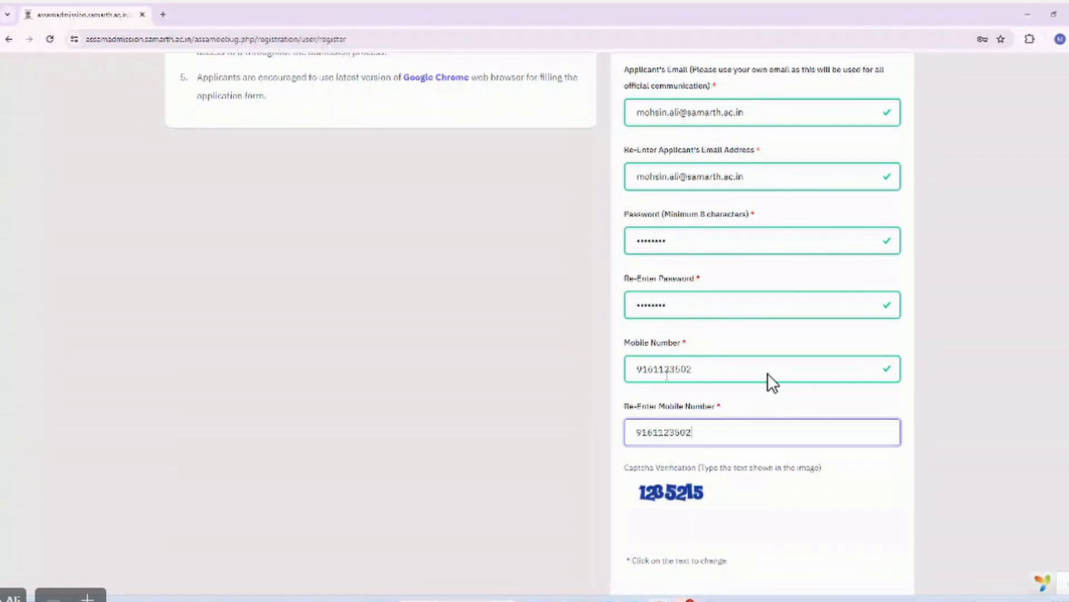
{"action": "scroll", "coordinate": [772, 382], "scroll_direction": "down", "scroll_amount": 3}
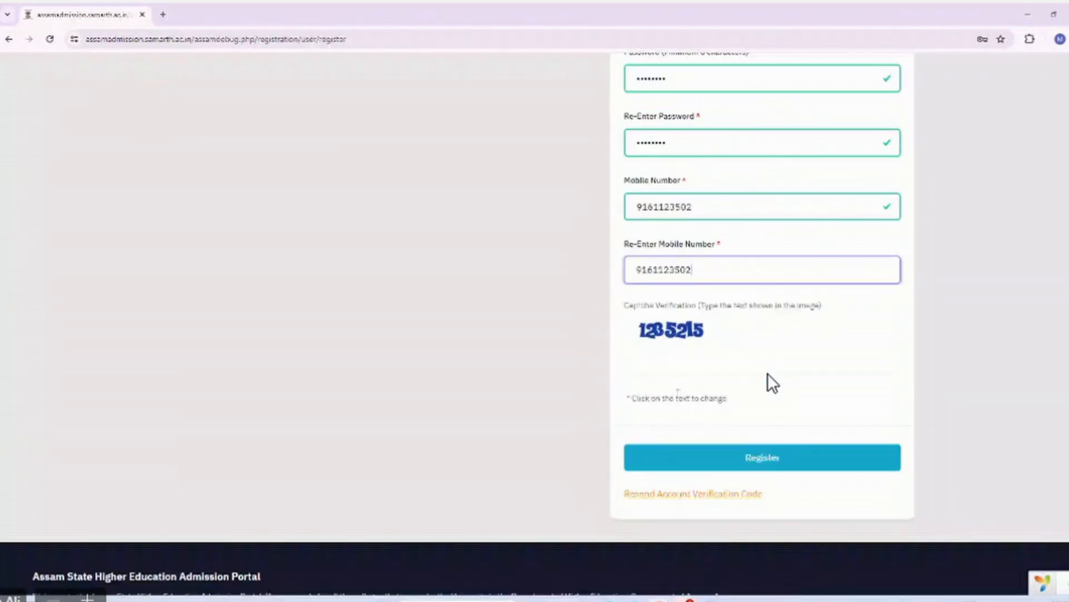
{"action": "left_click", "coordinate": [691, 355]}
{"action": "type", "text": "123"}
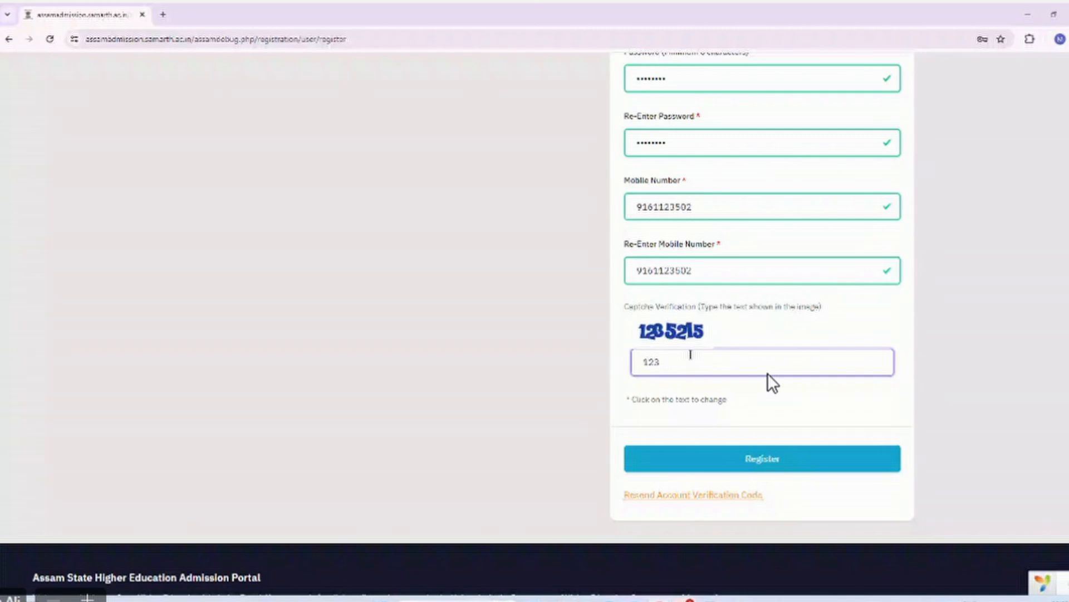
{"action": "type", "text": "5215"}
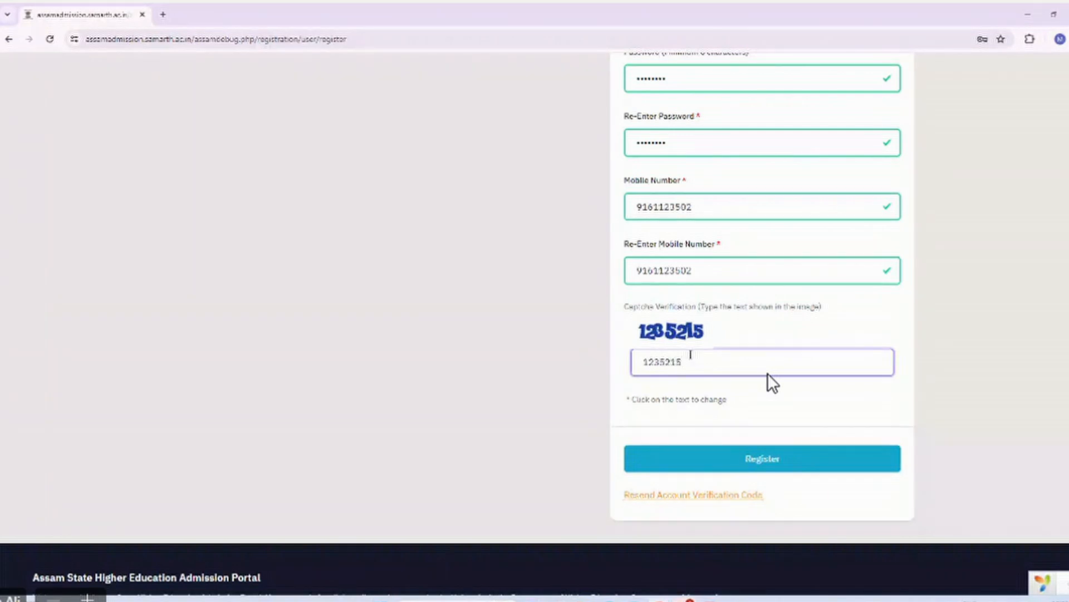
{"action": "key", "text": "Return"}
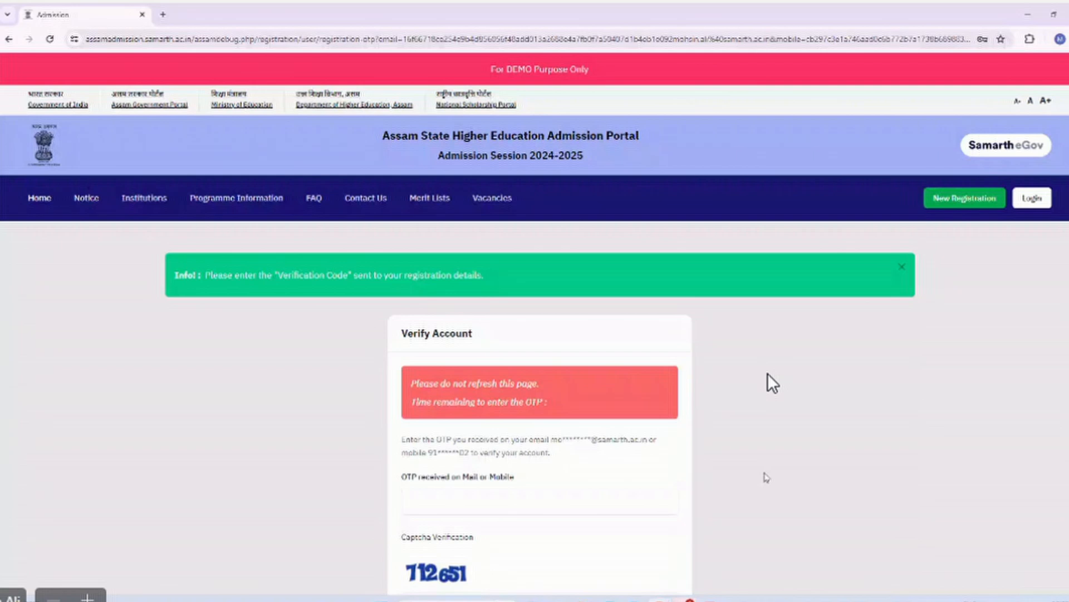
Scroll the Verify Account page, then cycle through open windows to the seat matrix spreadsheet.
{"action": "scroll", "coordinate": [772, 384], "scroll_direction": "down", "scroll_amount": 1}
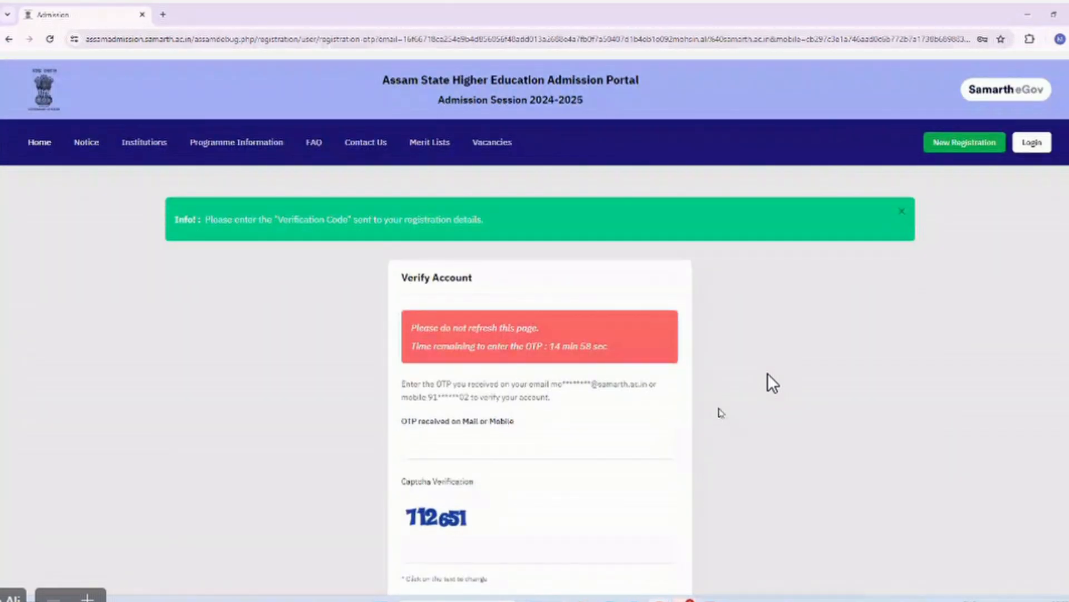
{"action": "scroll", "coordinate": [571, 409], "scroll_direction": "down", "scroll_amount": 1}
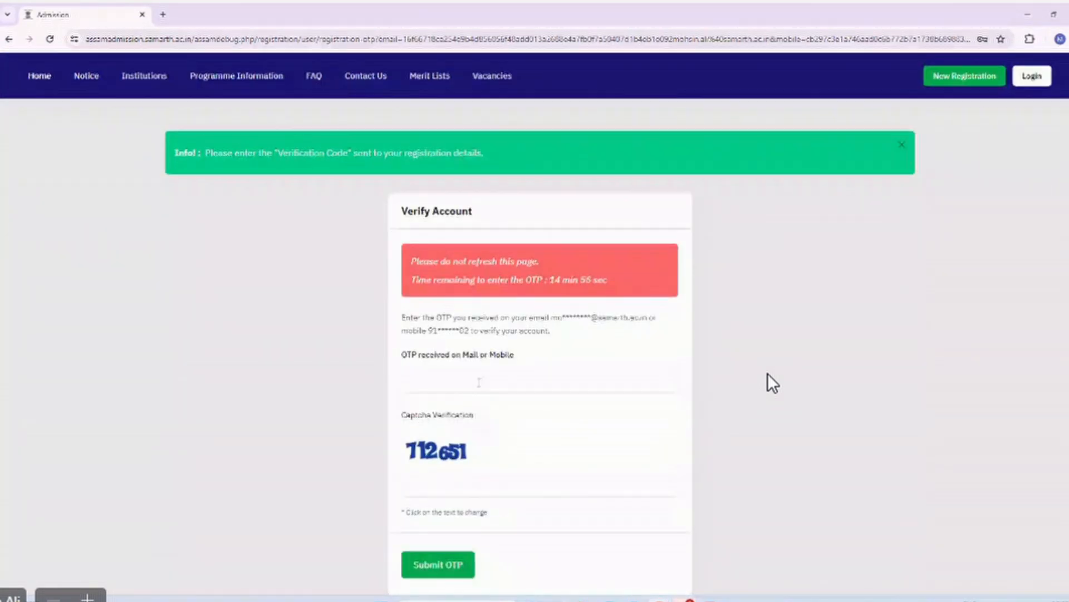
{"action": "scroll", "coordinate": [479, 382], "scroll_direction": "down", "scroll_amount": 1}
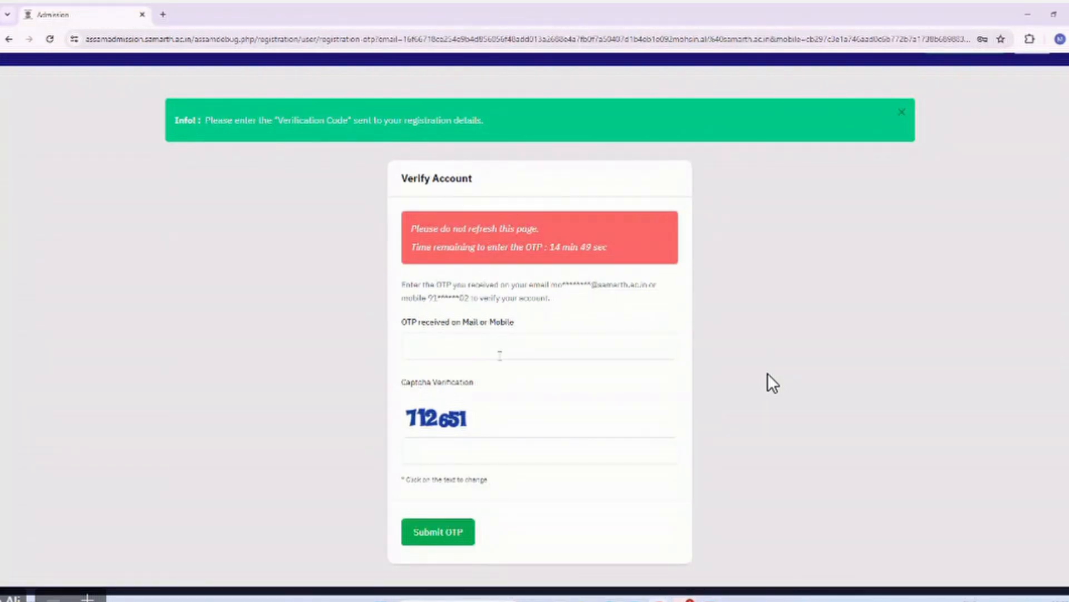
{"action": "key", "text": "alt+Tab"}
{"action": "key", "text": "alt+Tab"}
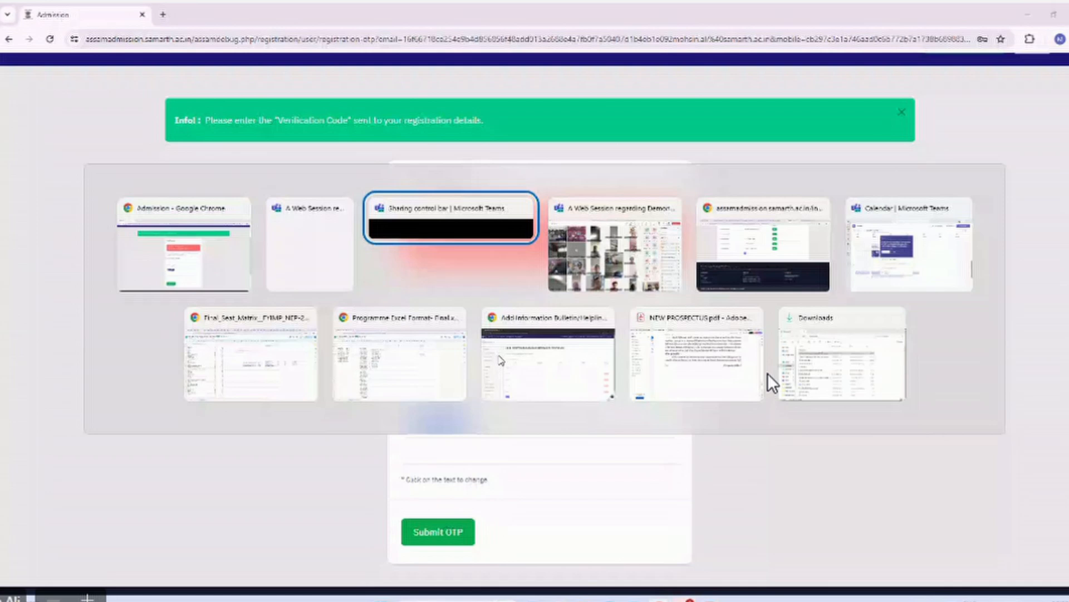
{"action": "key", "text": "alt+Tab"}
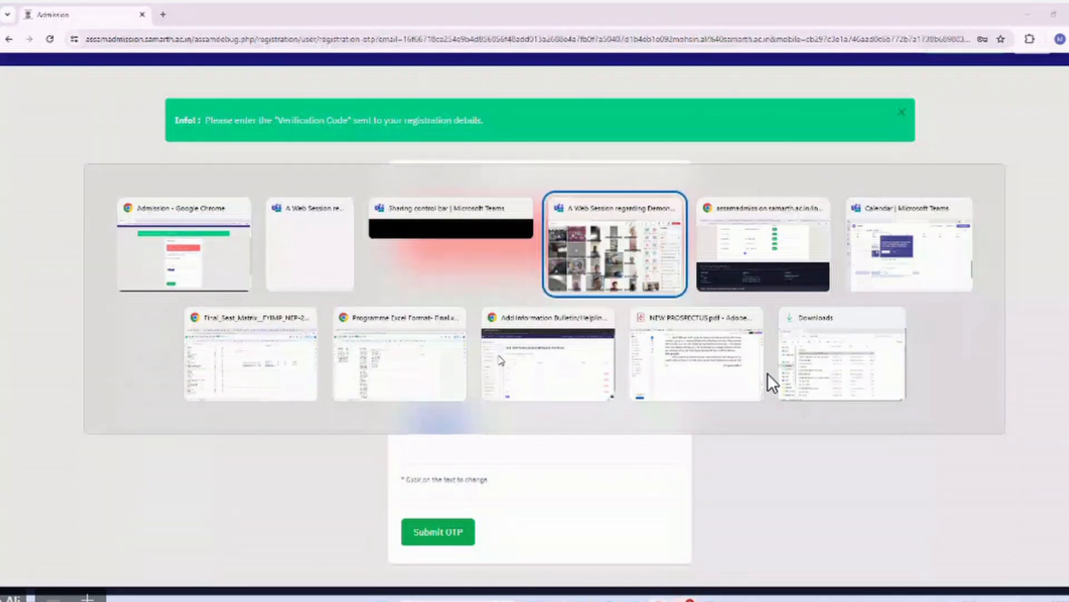
{"action": "key", "text": "alt+Tab"}
{"action": "key", "text": "alt+Tab"}
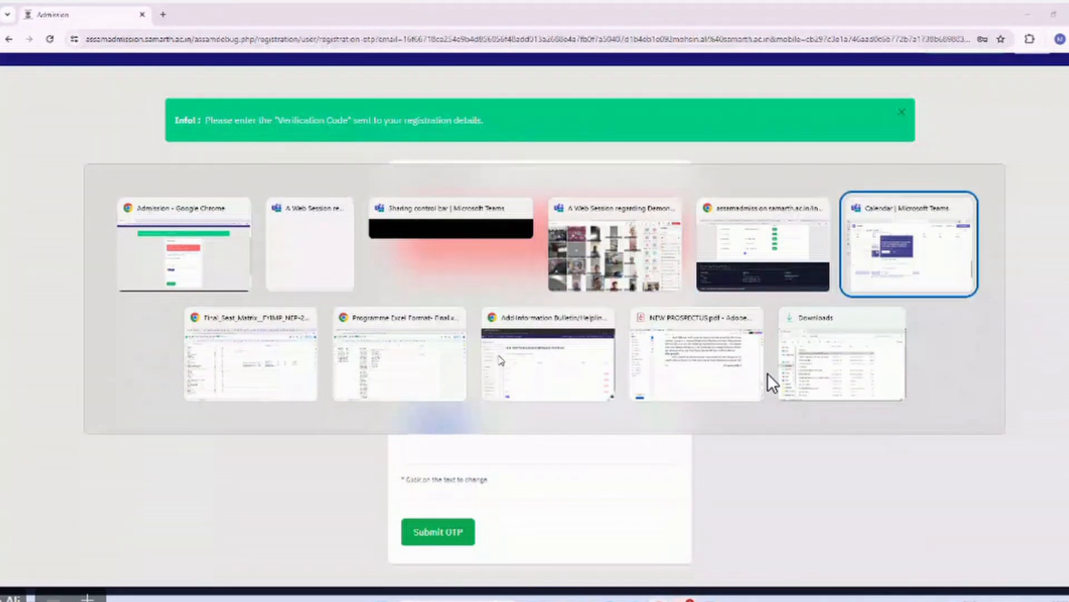
{"action": "key", "text": "alt+Tab"}
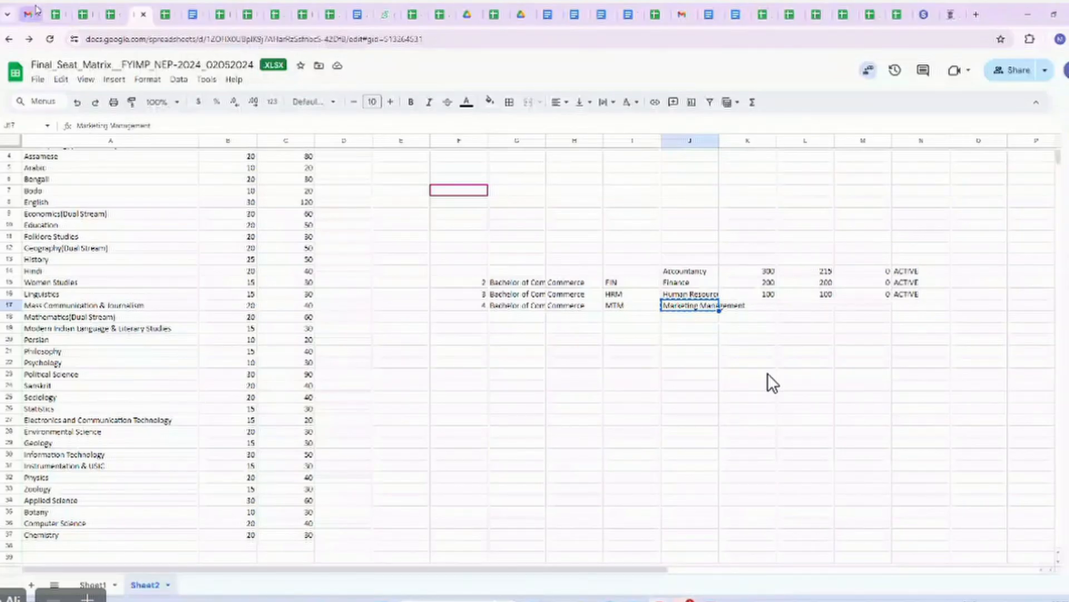
Refresh Gmail, open the 'Email Verification Code' message and copy the code.
{"action": "left_click", "coordinate": [35, 7]}
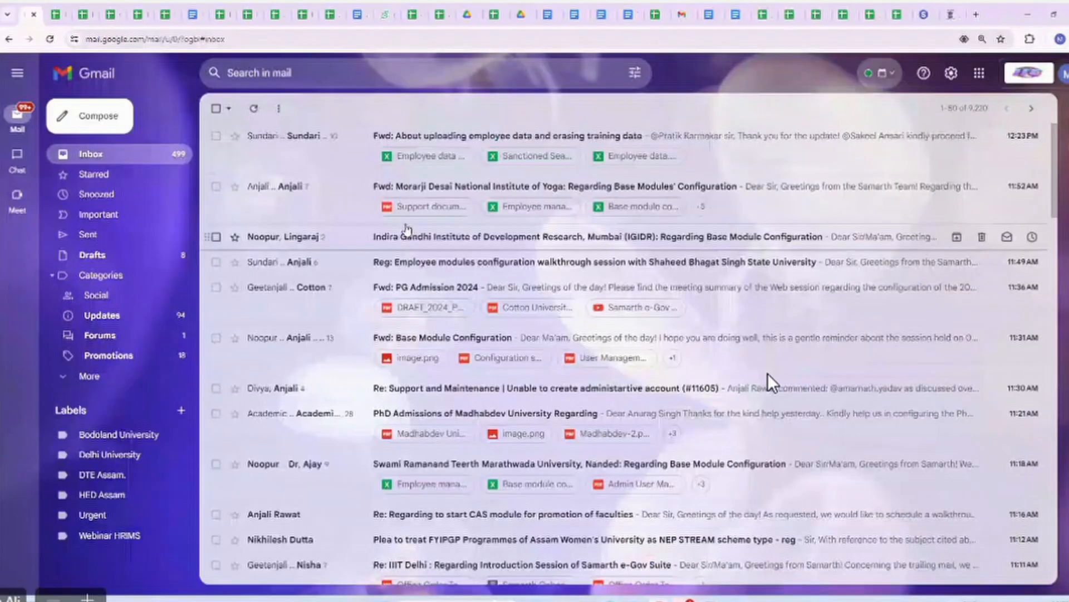
{"action": "key", "text": "F5"}
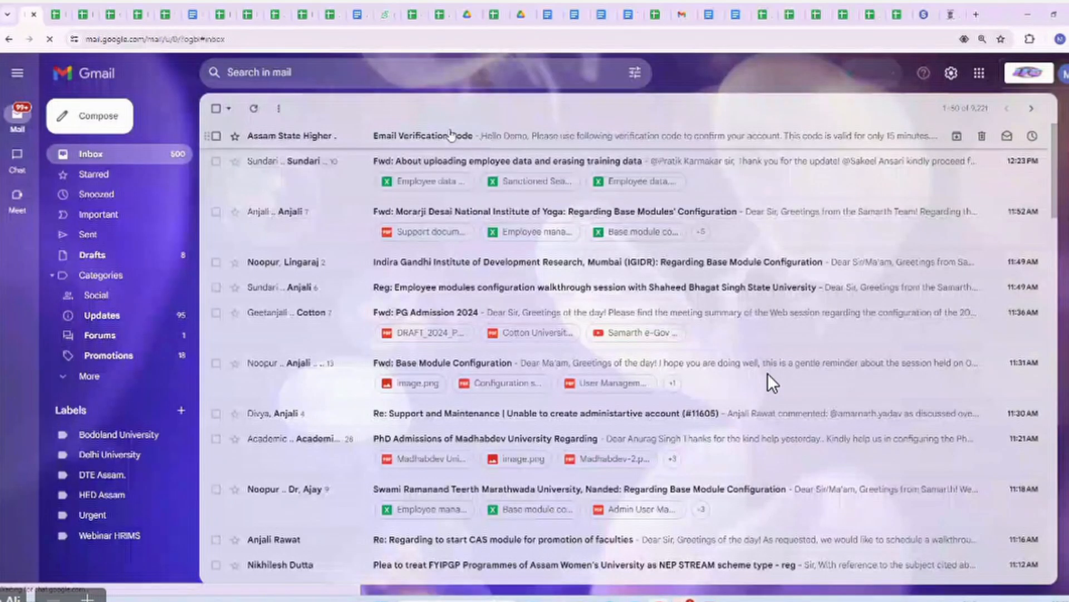
{"action": "left_click", "coordinate": [451, 135]}
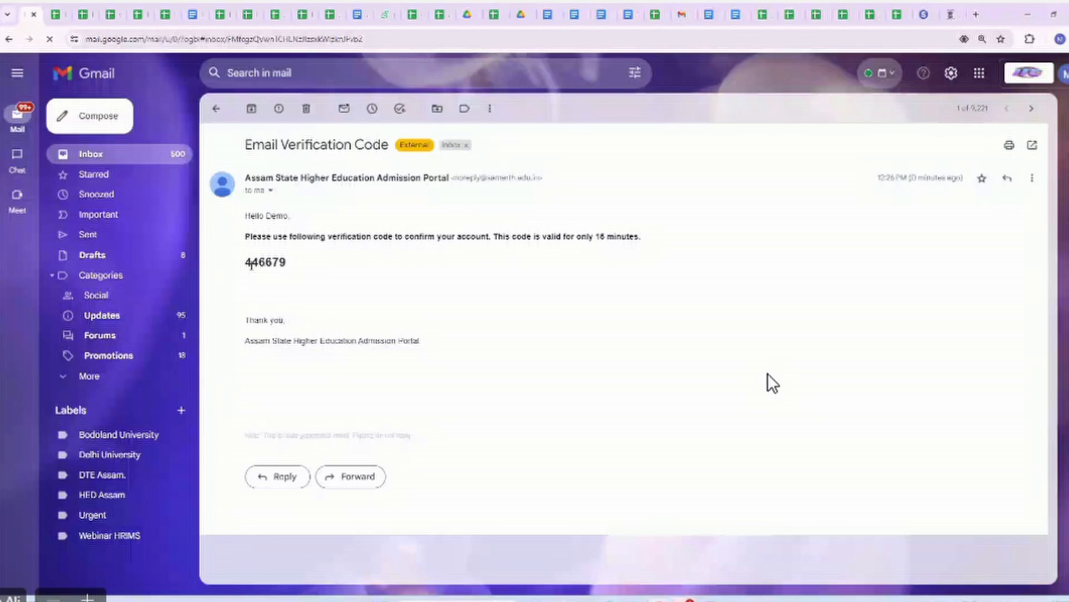
{"action": "left_click_drag", "start_coordinate": [251, 263], "coordinate": [290, 271]}
{"action": "left_click", "coordinate": [290, 270]}
{"action": "double_click", "coordinate": [291, 270]}
{"action": "key", "text": "ctrl+c"}
{"action": "key", "text": "alt+Tab"}
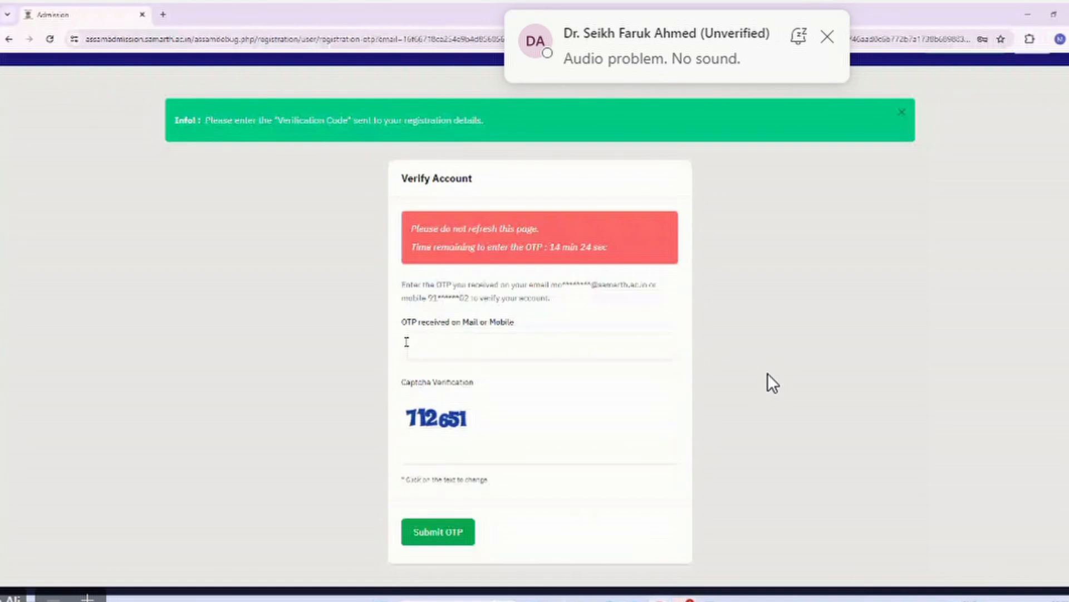
Verify the account by pasting the emailed code and entering the captcha text.
{"action": "left_click", "coordinate": [406, 342]}
{"action": "key", "text": "ctrl+v"}
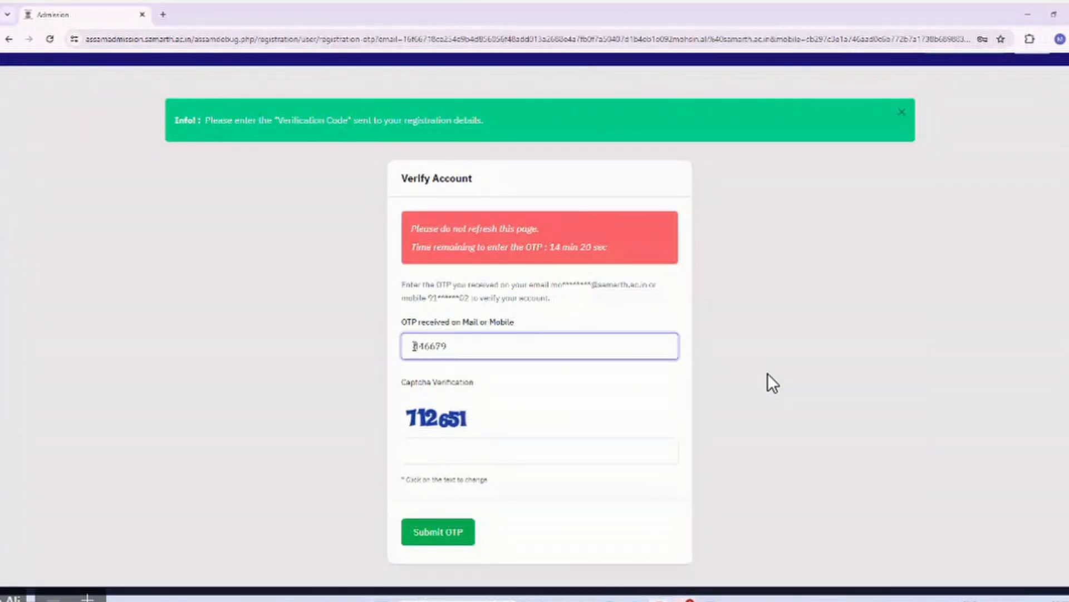
{"action": "left_click", "coordinate": [438, 450]}
{"action": "type", "text": "7126"}
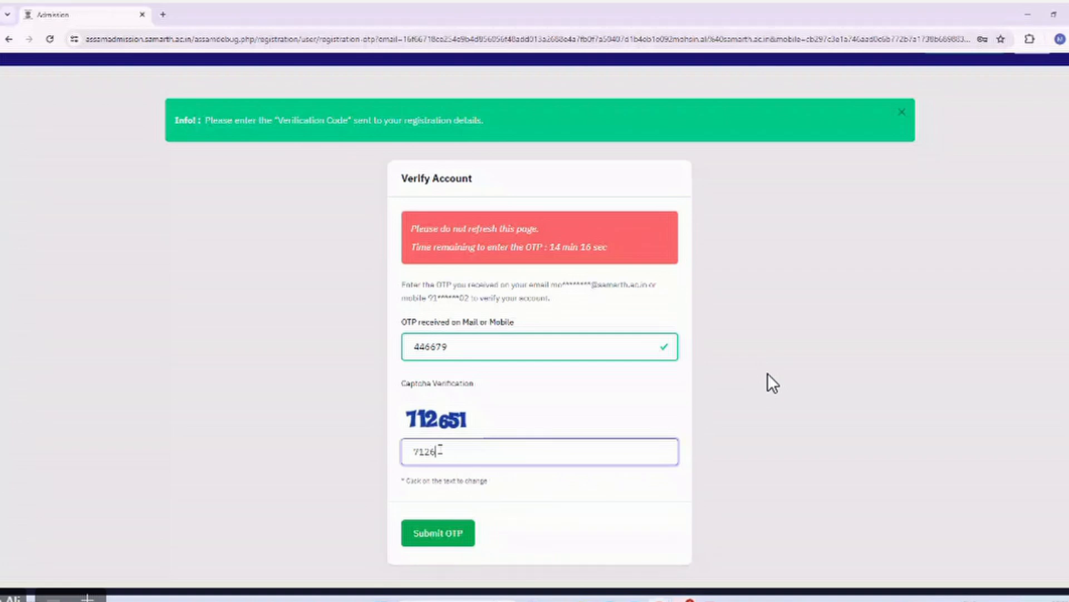
{"action": "type", "text": "51"}
{"action": "key", "text": "Return"}
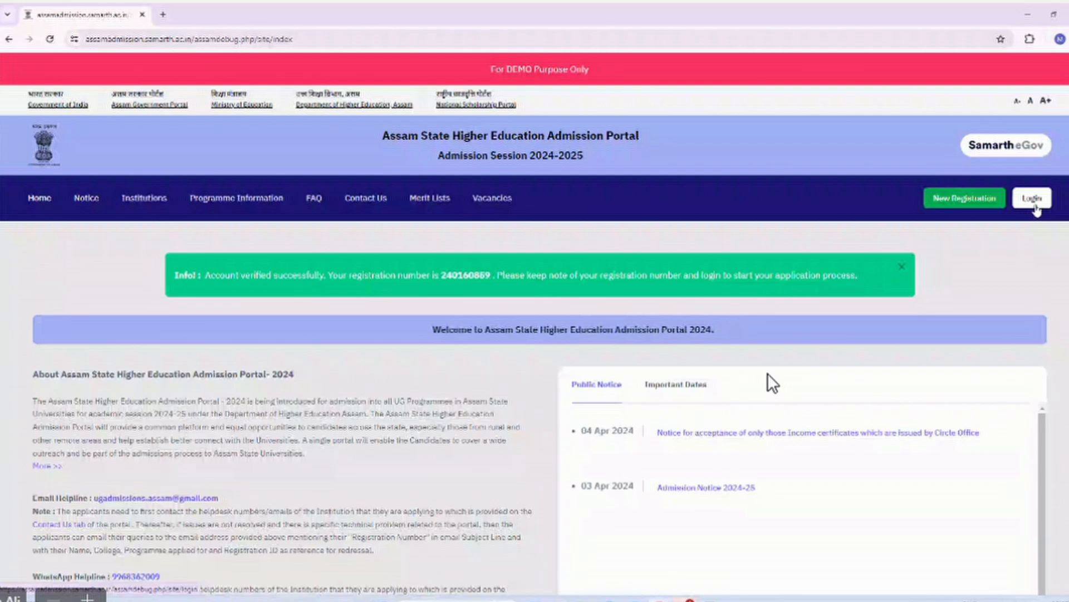
Go to the registered user login page, then bring the Teams meeting window forward.
{"action": "left_click", "coordinate": [1033, 200]}
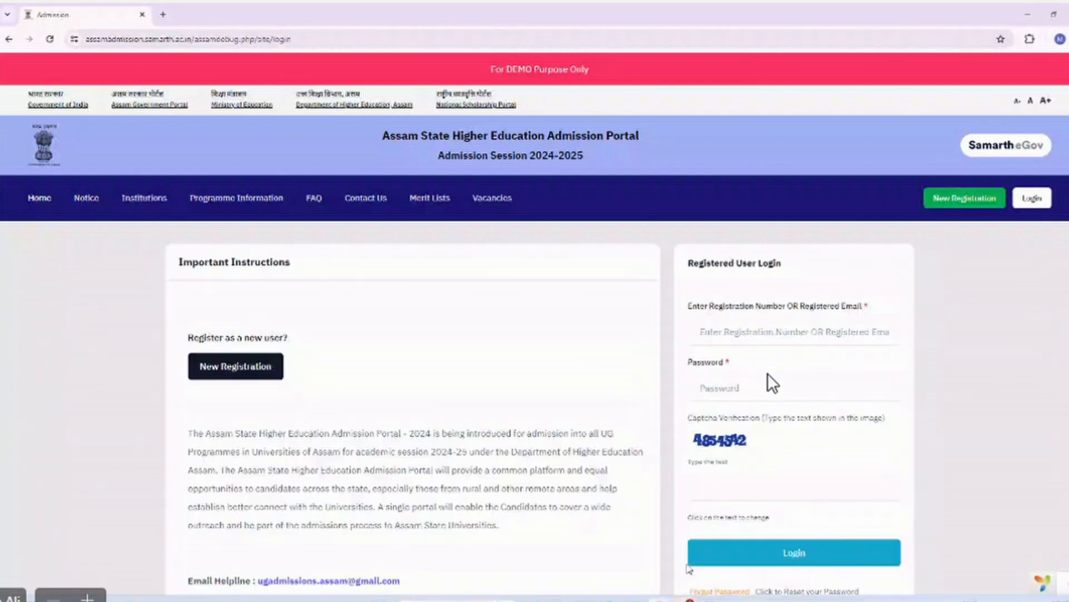
{"action": "mouse_move", "coordinate": [684, 599]}
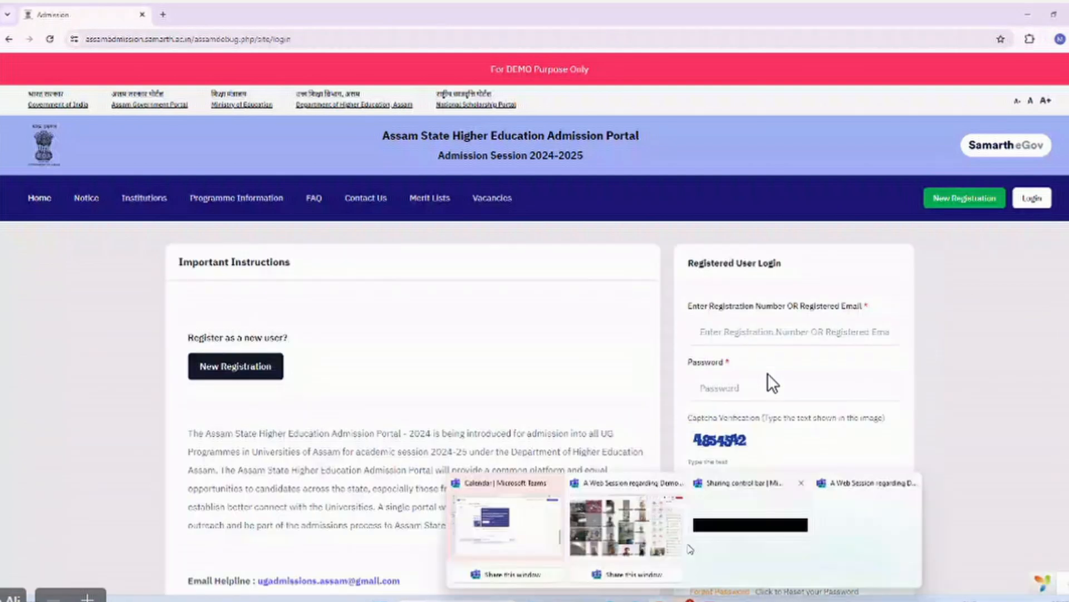
{"action": "left_click", "coordinate": [637, 546]}
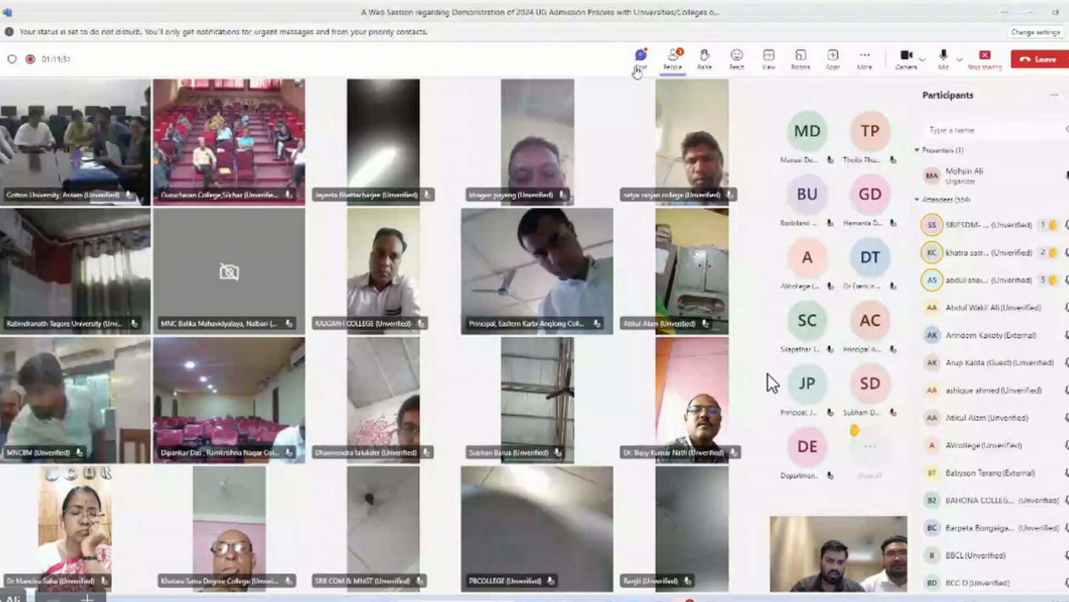
Swap the meeting's People panel for the Chat panel, then minimize the Teams meeting.
{"action": "left_click", "coordinate": [637, 68]}
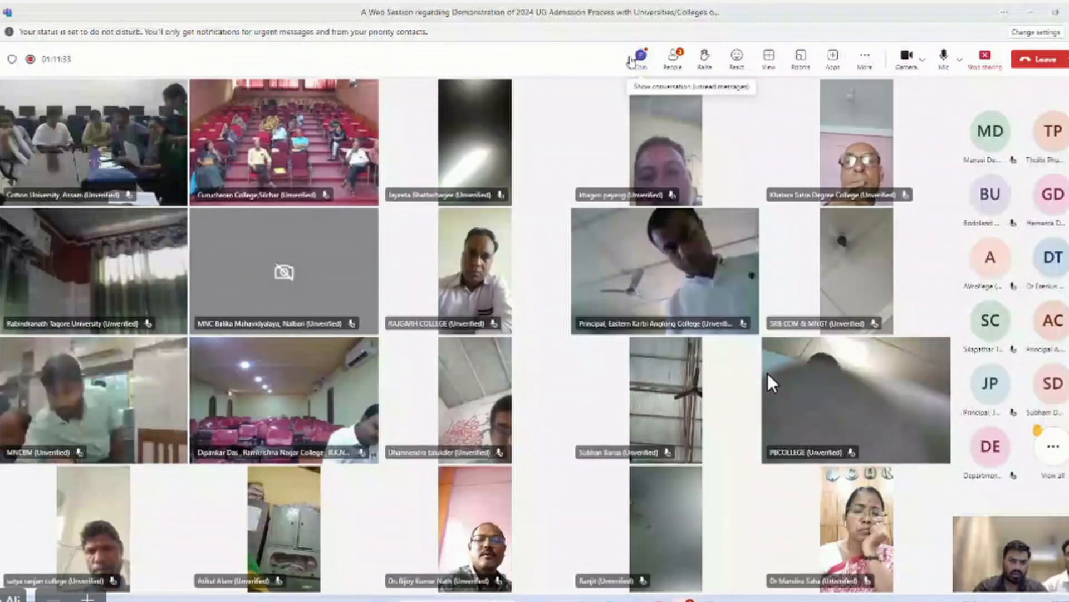
{"action": "left_click", "coordinate": [635, 61]}
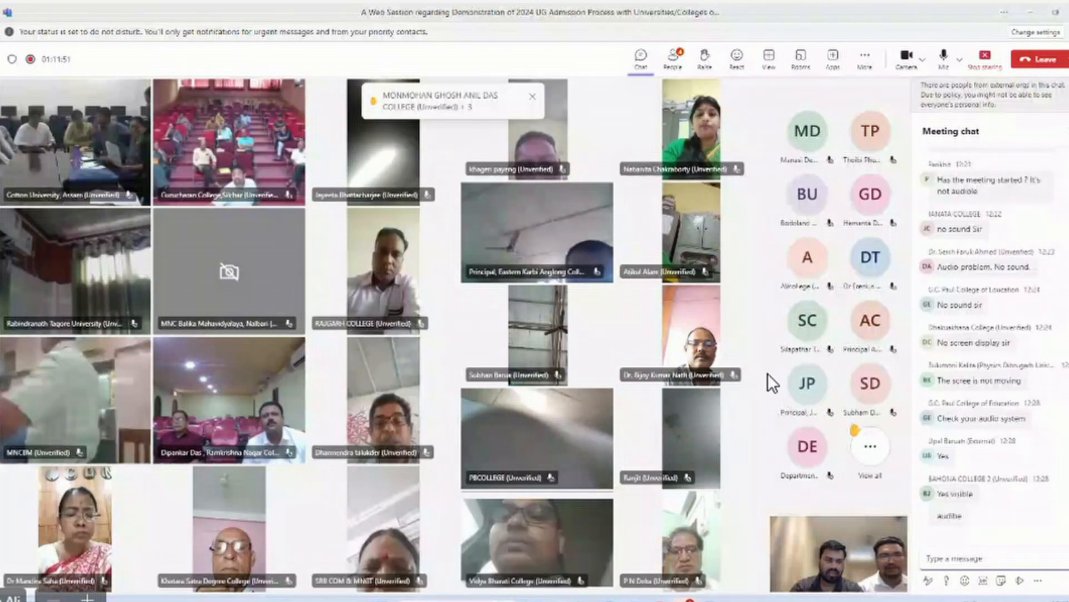
{"action": "left_click", "coordinate": [1032, 14]}
{"action": "left_click", "coordinate": [752, 329]}
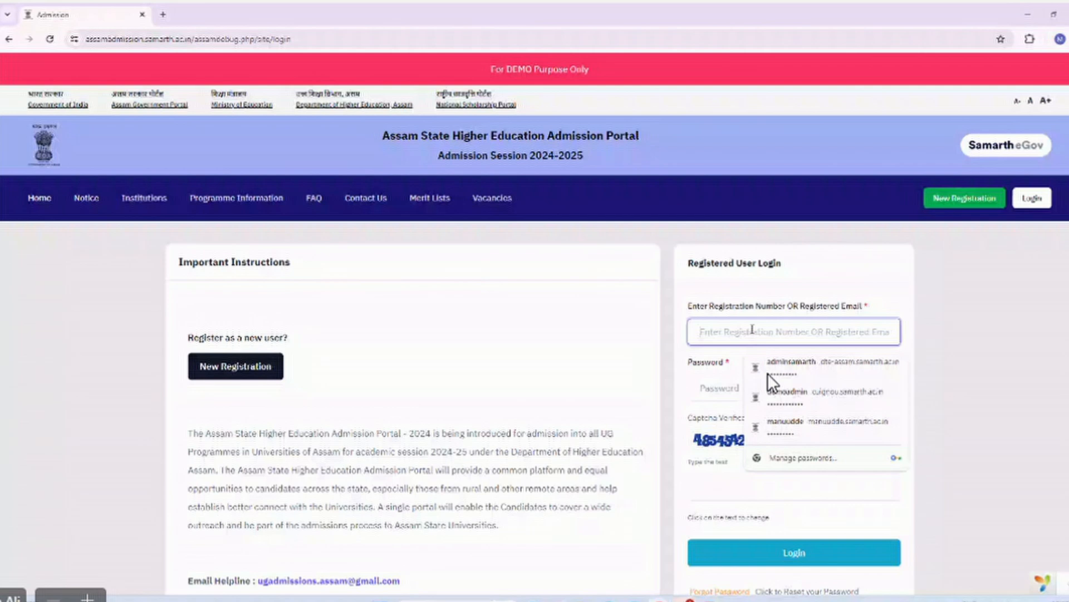
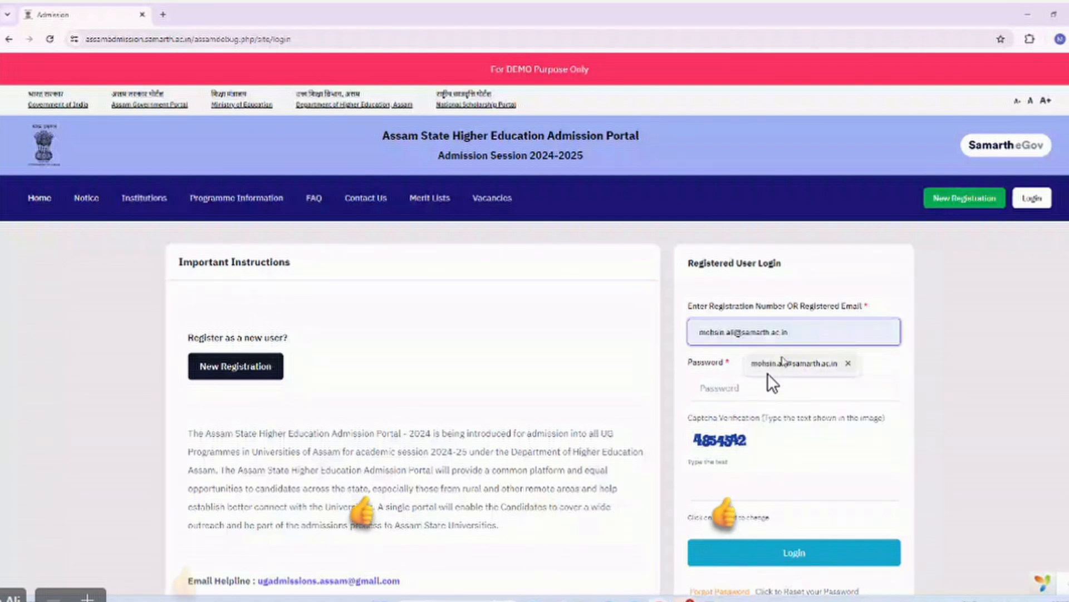
Log in using the saved registered e-mail suggestion, the account password and the captcha text.
{"action": "left_click", "coordinate": [768, 374]}
{"action": "left_click", "coordinate": [712, 390]}
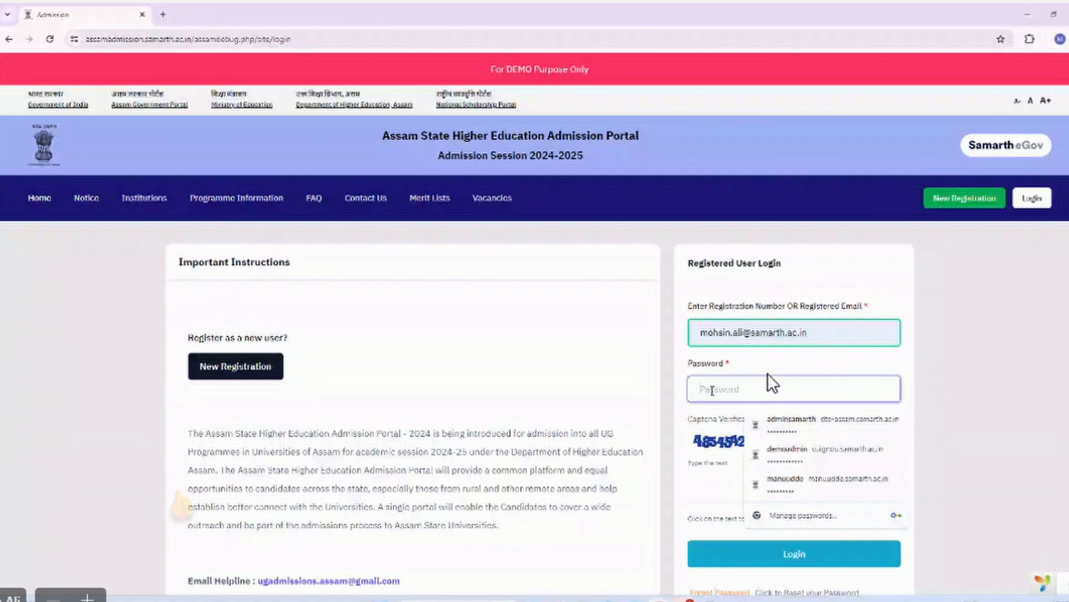
{"action": "type", "text": "•••"}
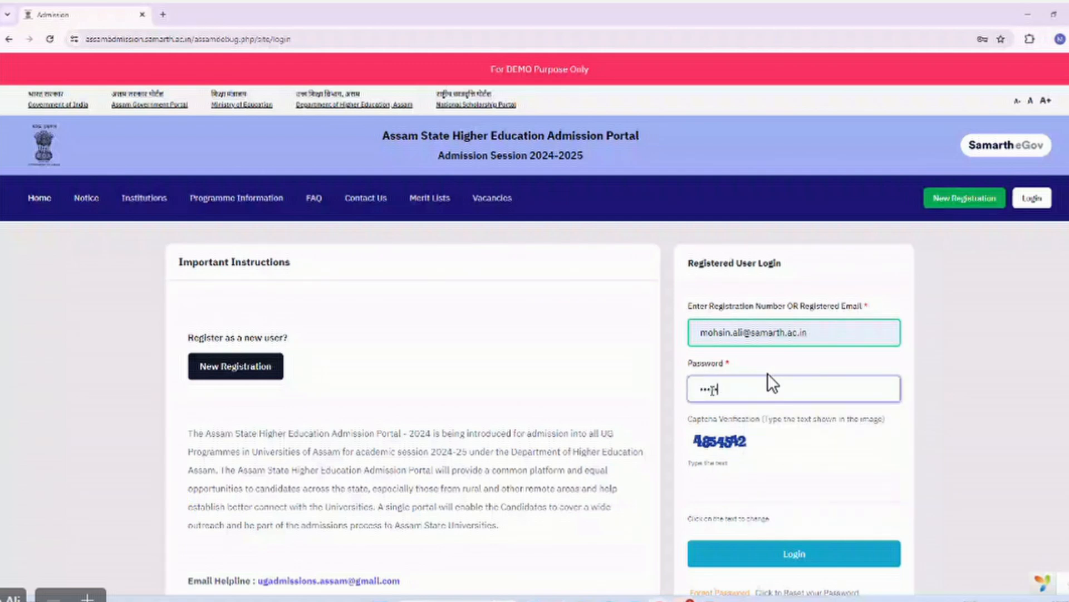
{"action": "type", "text": "•••••"}
{"action": "key", "text": "Tab"}
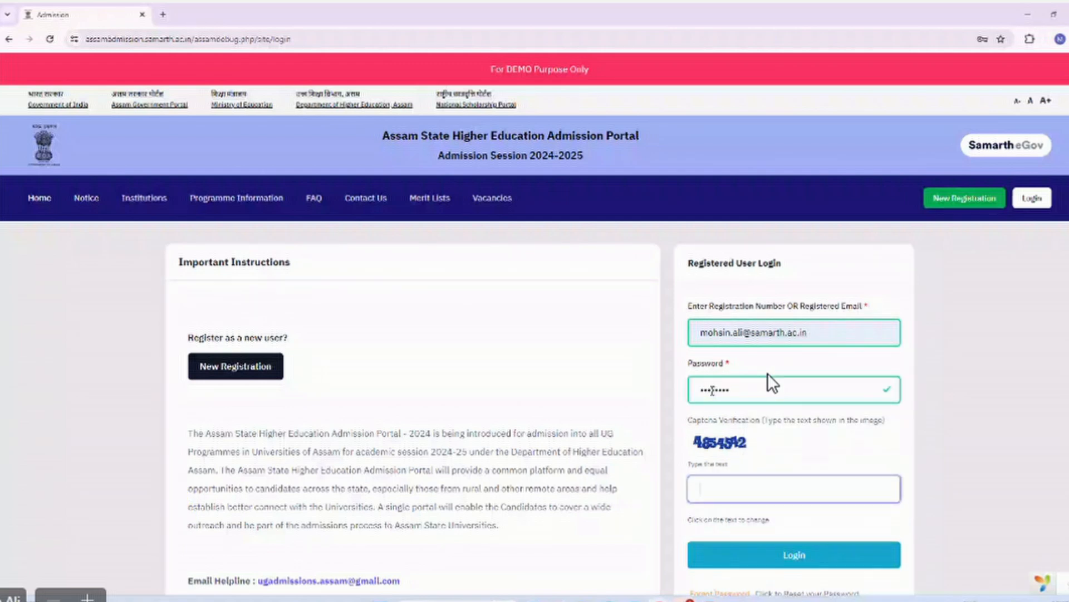
{"action": "type", "text": "4654"}
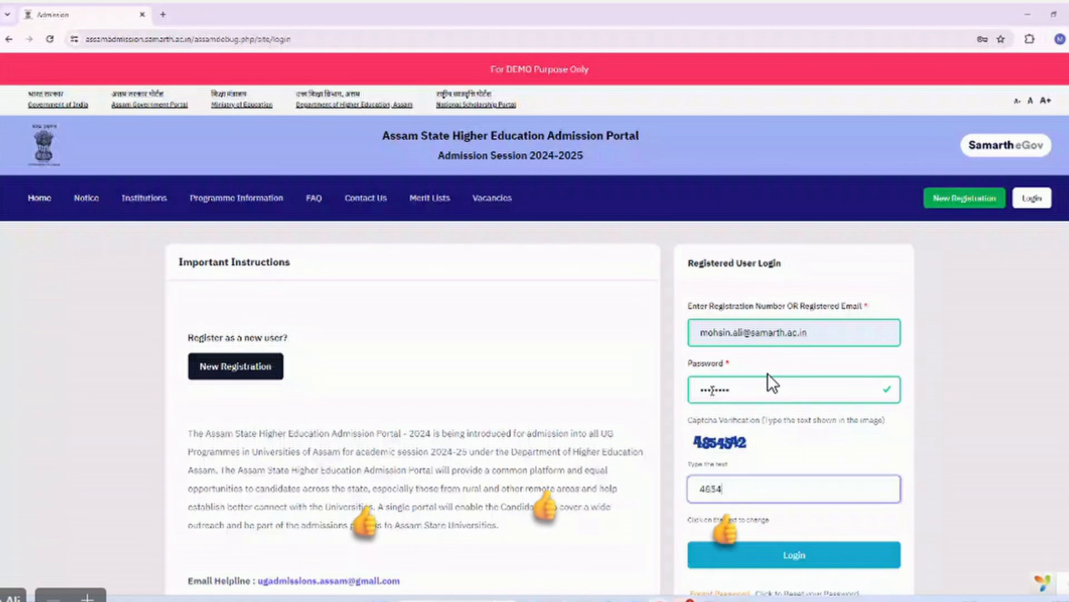
{"action": "type", "text": "542"}
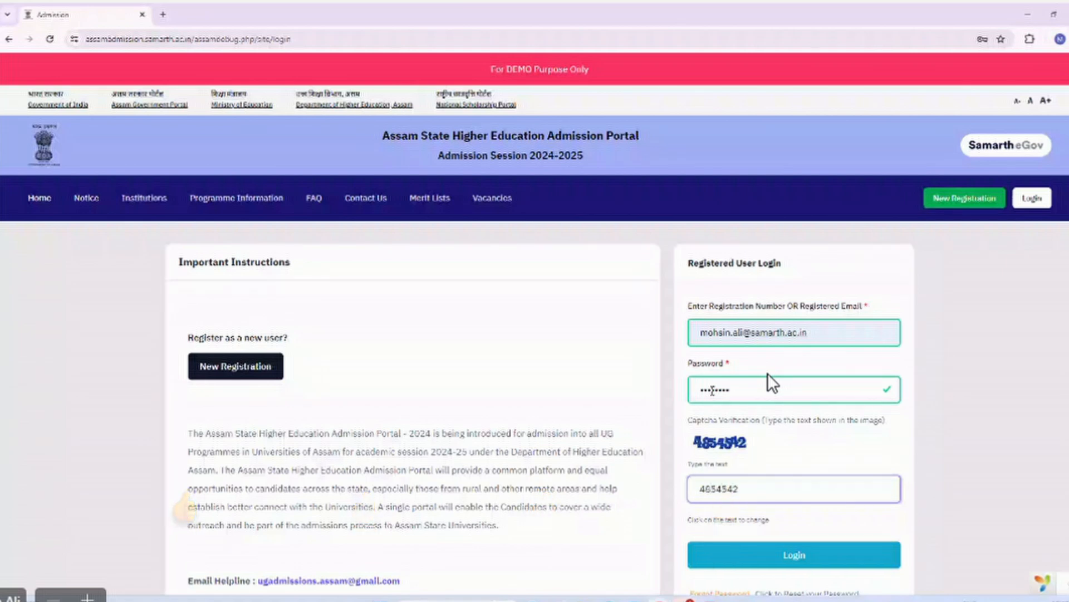
{"action": "key", "text": "Return"}
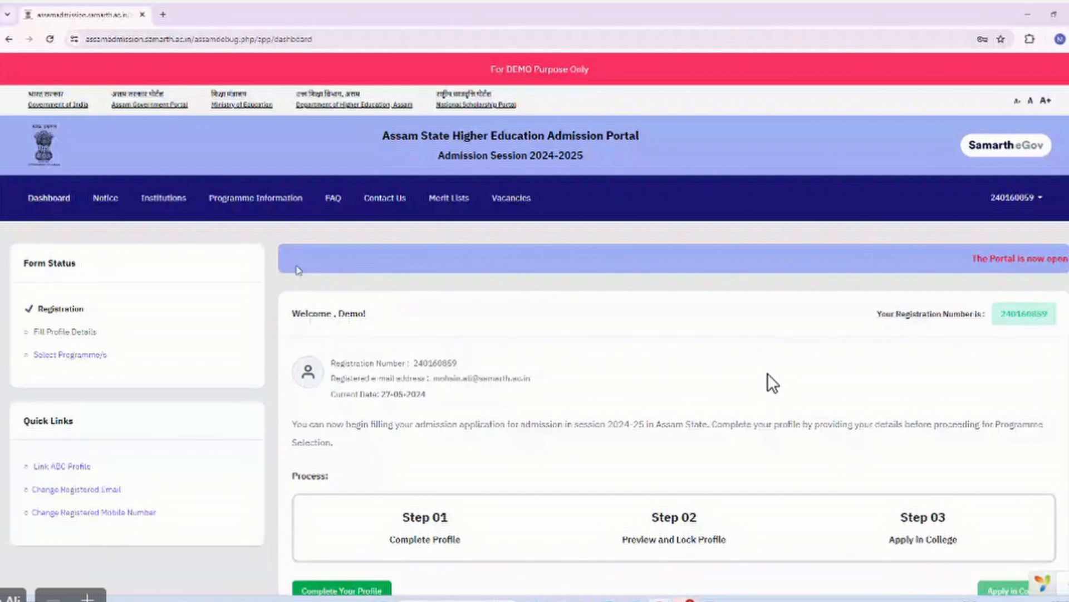
Scroll down the applicant dashboard and choose the green 'Complete Your Profile' button.
{"action": "scroll", "coordinate": [772, 383], "scroll_direction": "down", "scroll_amount": 1}
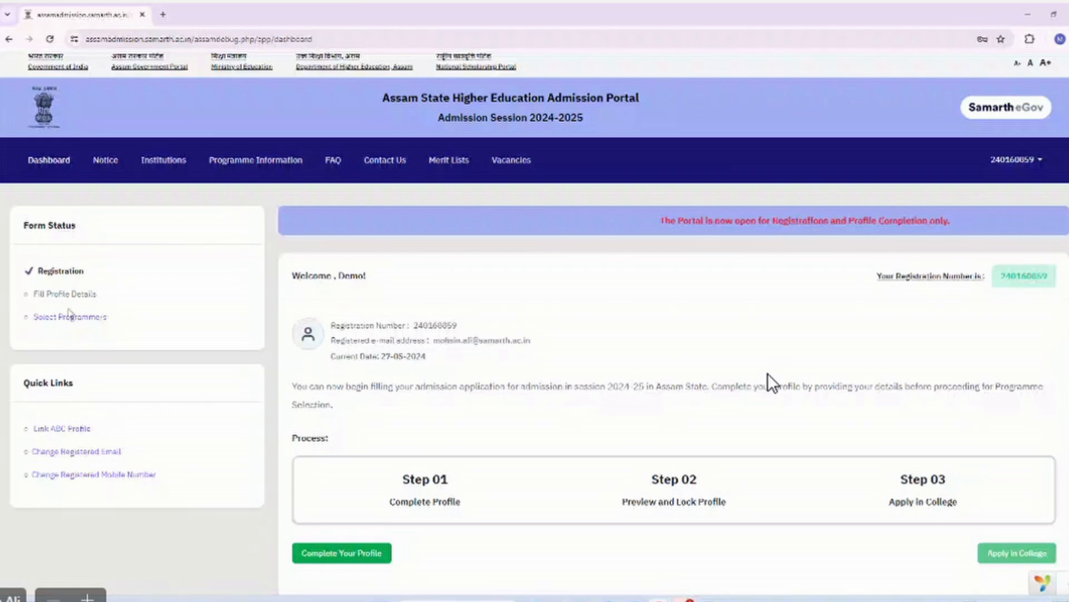
{"action": "scroll", "coordinate": [377, 432], "scroll_direction": "down", "scroll_amount": 2}
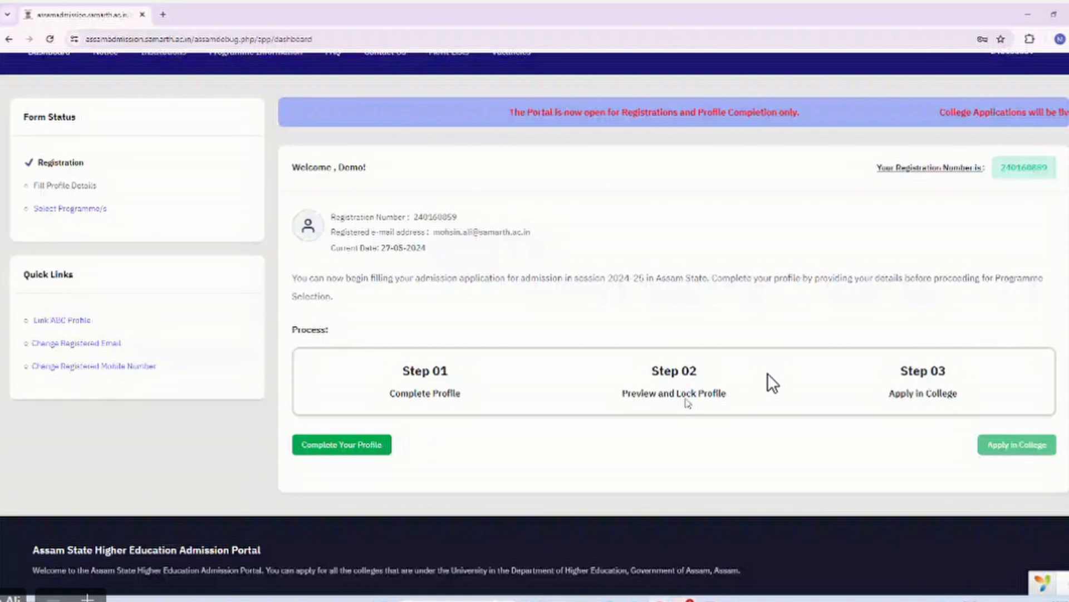
{"action": "scroll", "coordinate": [936, 396], "scroll_direction": "down", "scroll_amount": 1}
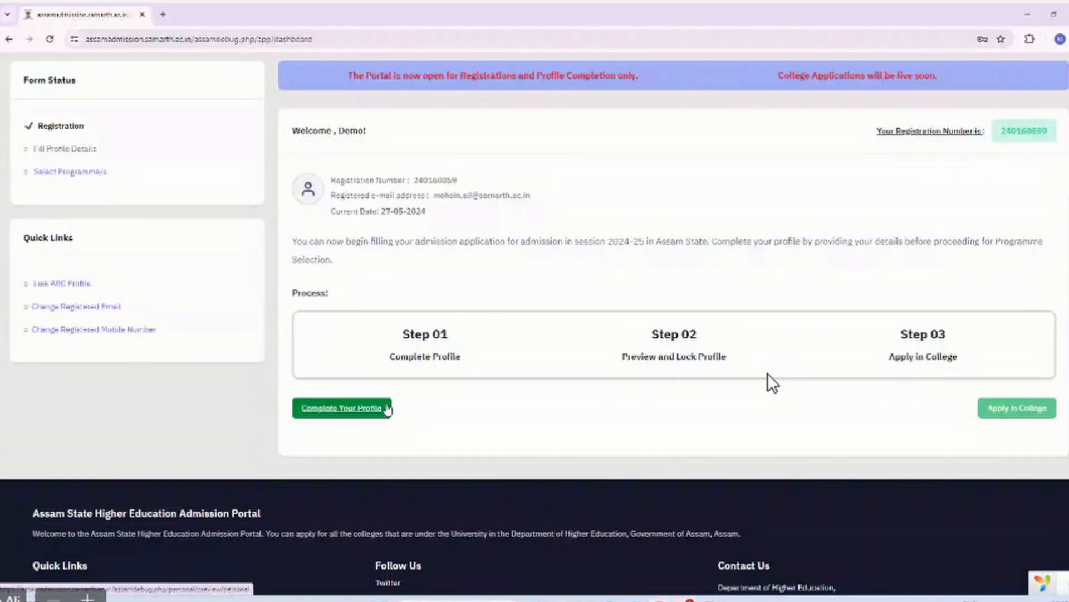
{"action": "left_click", "coordinate": [349, 412]}
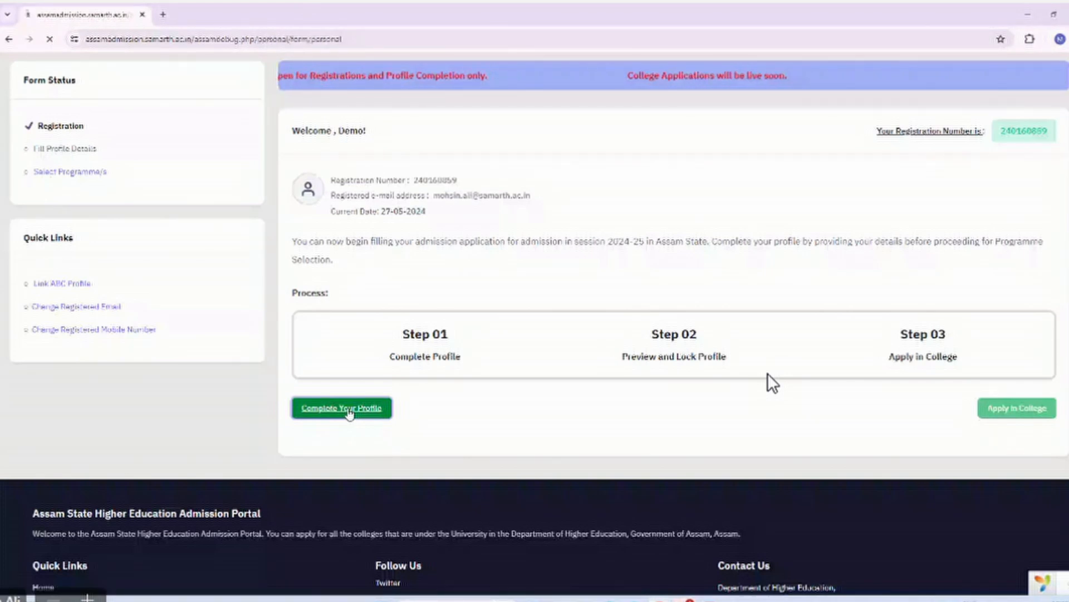
Type Demo in Full Name and pick Male in the Applicant's Gender dropdown.
{"action": "scroll", "coordinate": [773, 383], "scroll_direction": "down", "scroll_amount": 2}
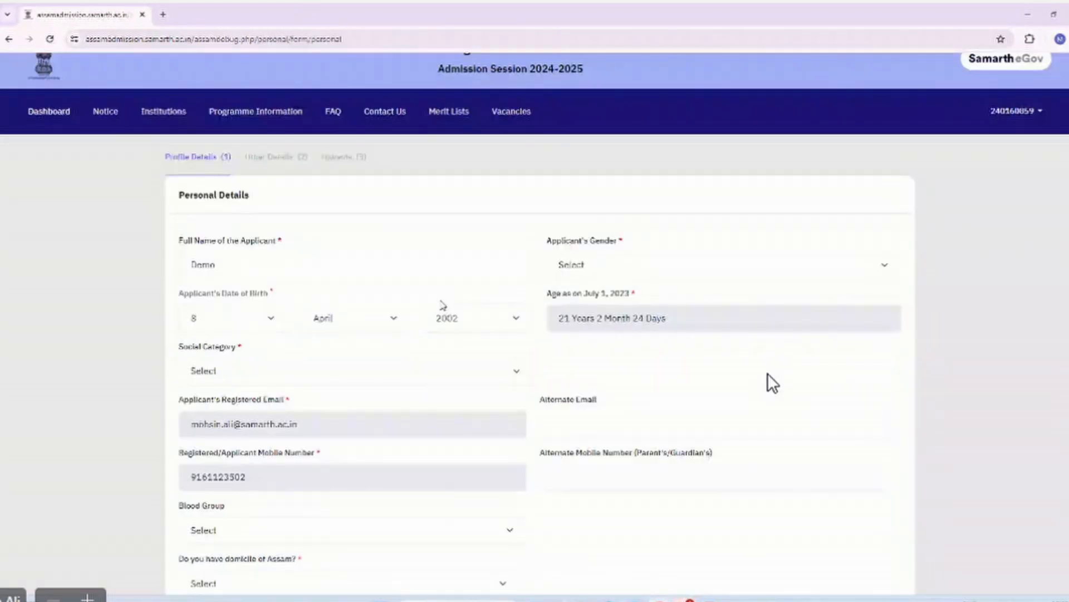
{"action": "left_click", "coordinate": [258, 265]}
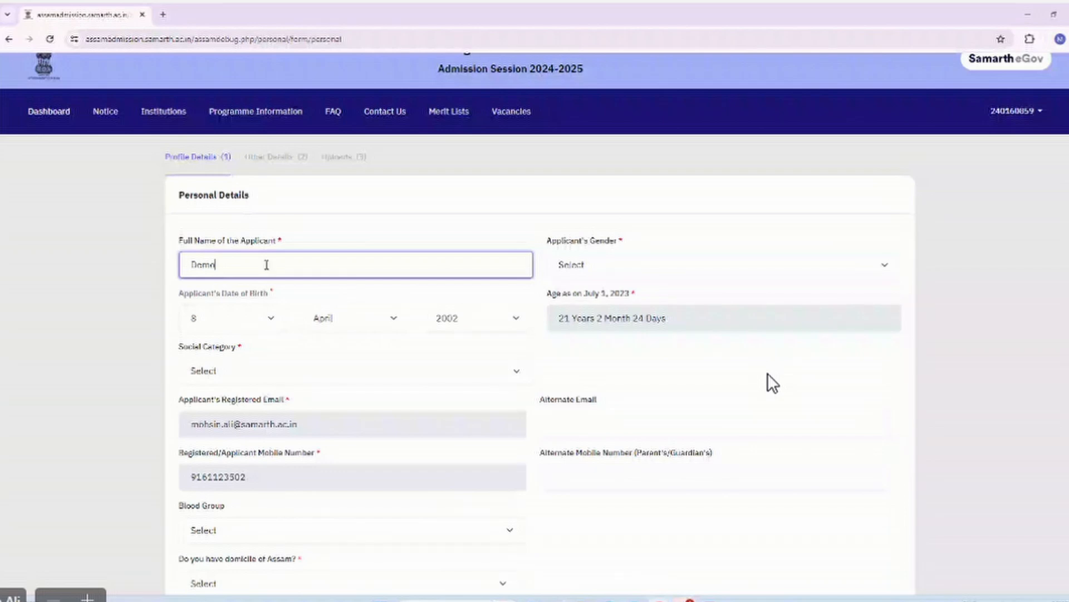
{"action": "scroll", "coordinate": [267, 266], "scroll_direction": "down", "scroll_amount": 1}
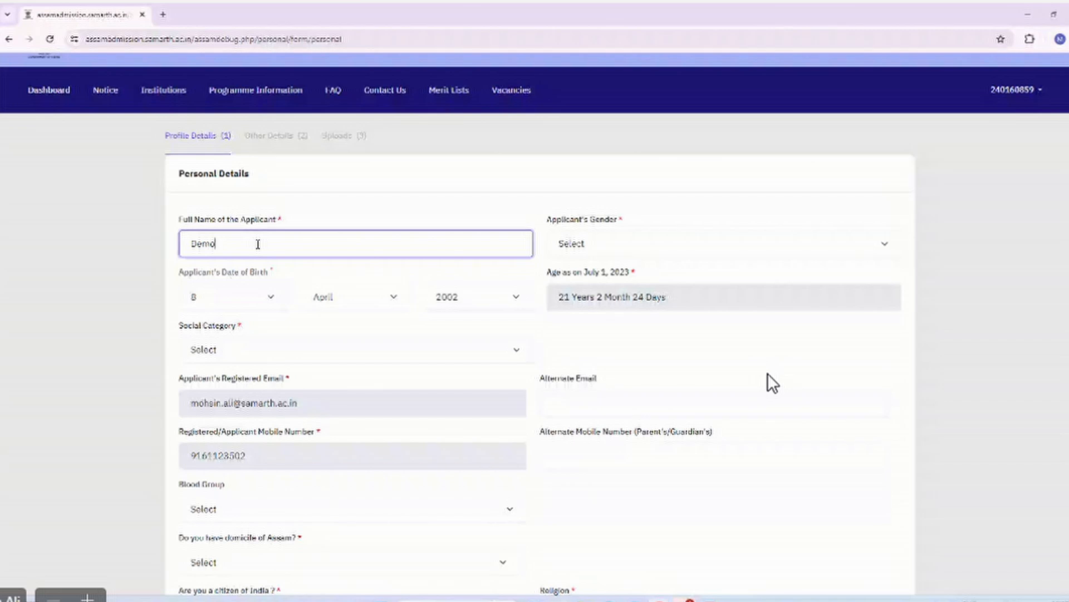
{"action": "left_click", "coordinate": [578, 248]}
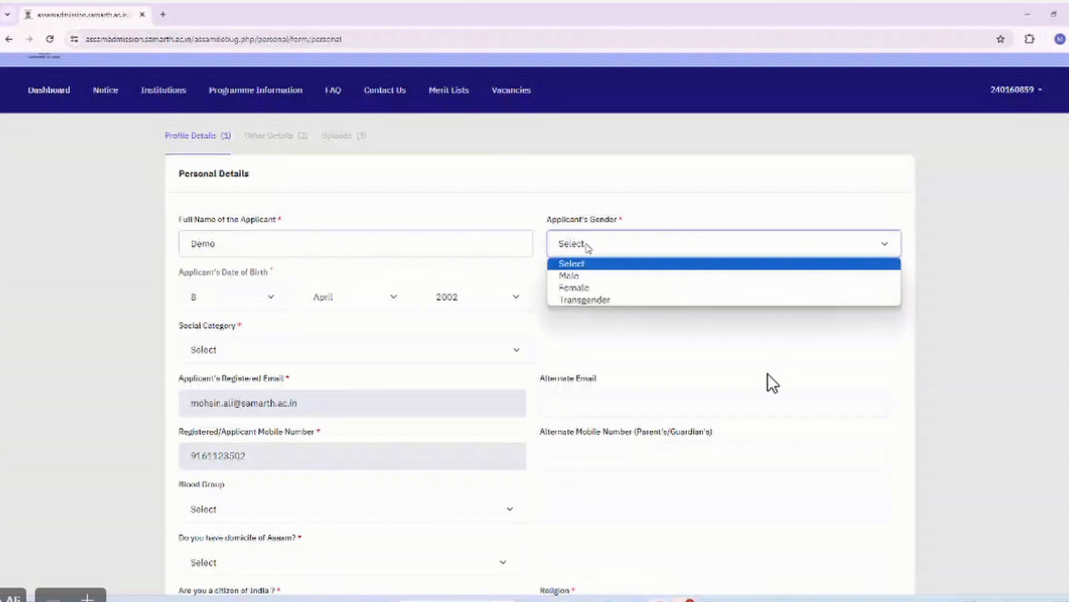
{"action": "left_click", "coordinate": [773, 383]}
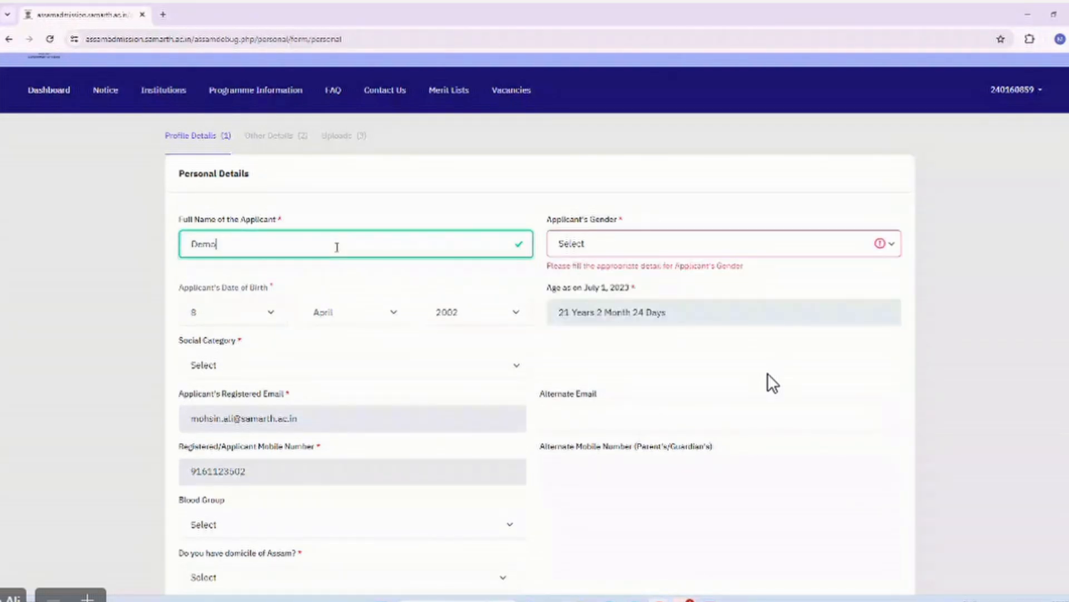
{"action": "type", "text": "Demo"}
{"action": "left_click", "coordinate": [628, 254]}
{"action": "left_click", "coordinate": [590, 275]}
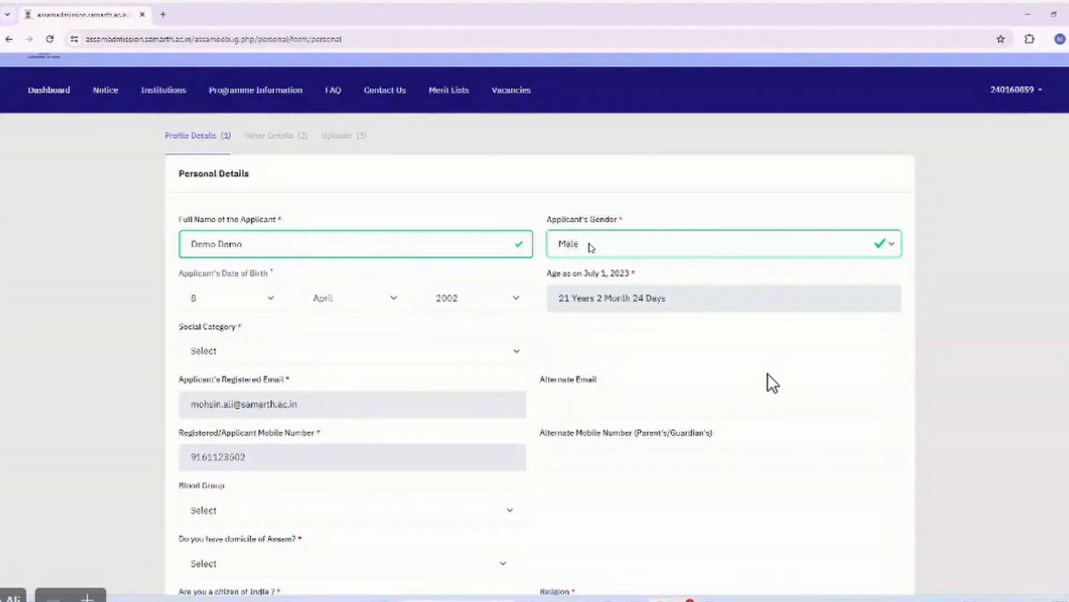
{"action": "left_click", "coordinate": [591, 245]}
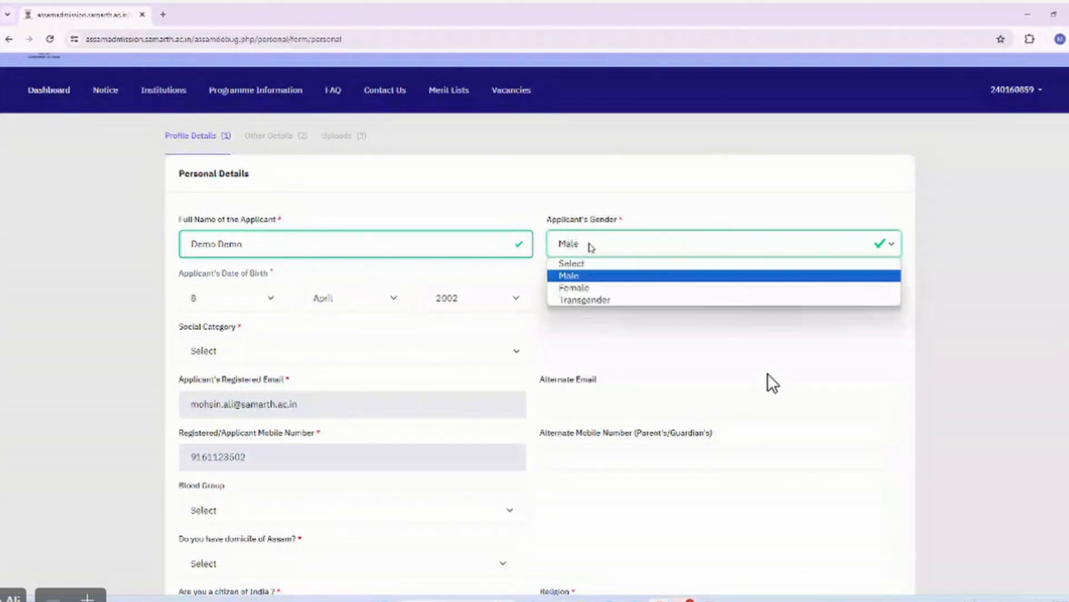
{"action": "left_click", "coordinate": [594, 275]}
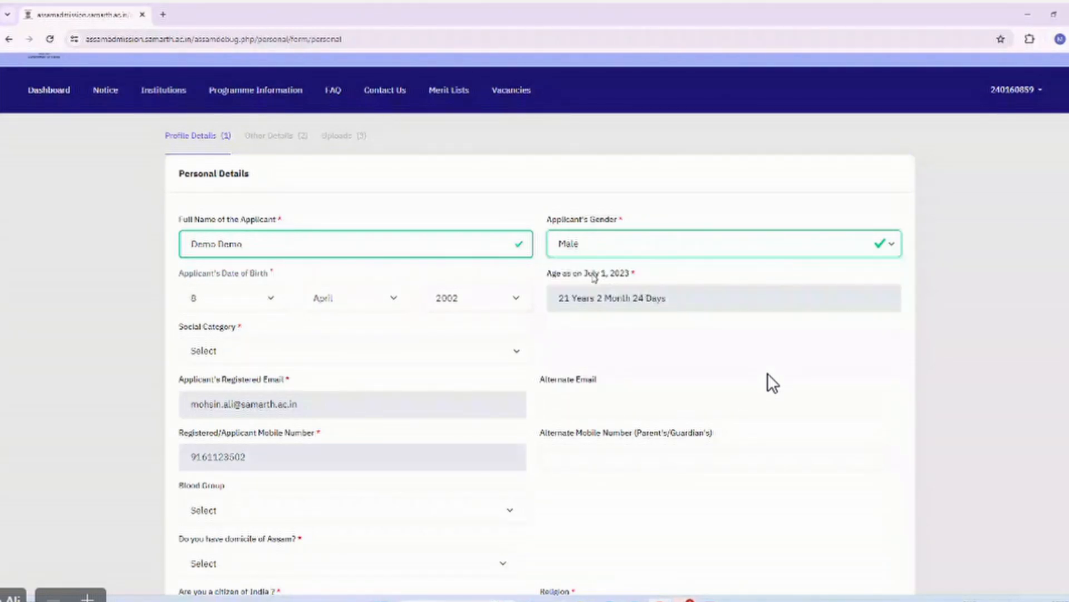
Change the applicant's gender to Female, briefly back to Male, then Female again.
{"action": "left_click", "coordinate": [647, 251]}
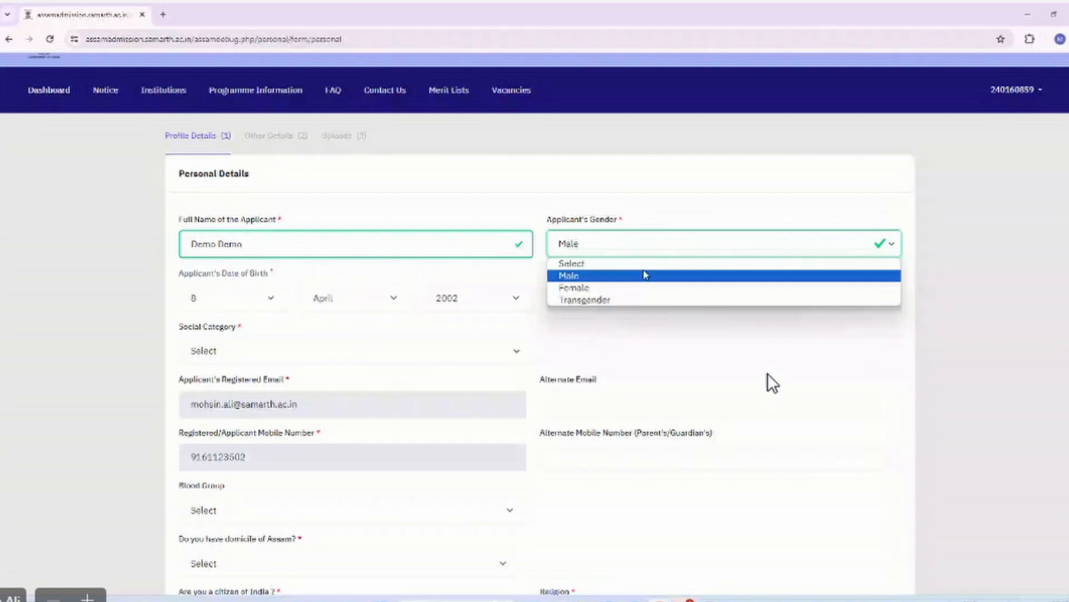
{"action": "left_click", "coordinate": [646, 285]}
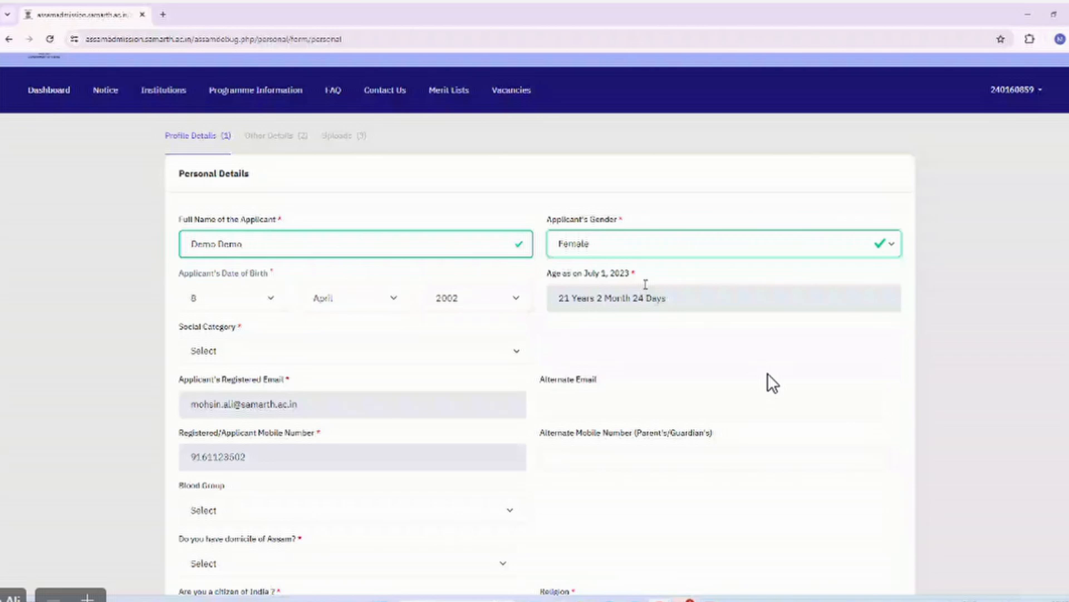
{"action": "left_click", "coordinate": [713, 255]}
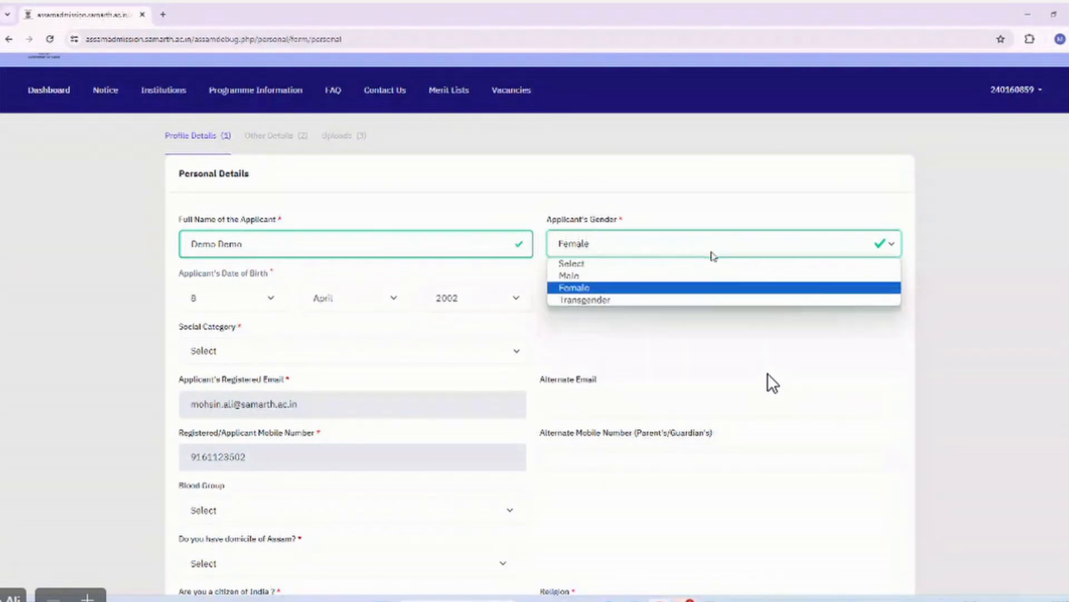
{"action": "left_click", "coordinate": [688, 276]}
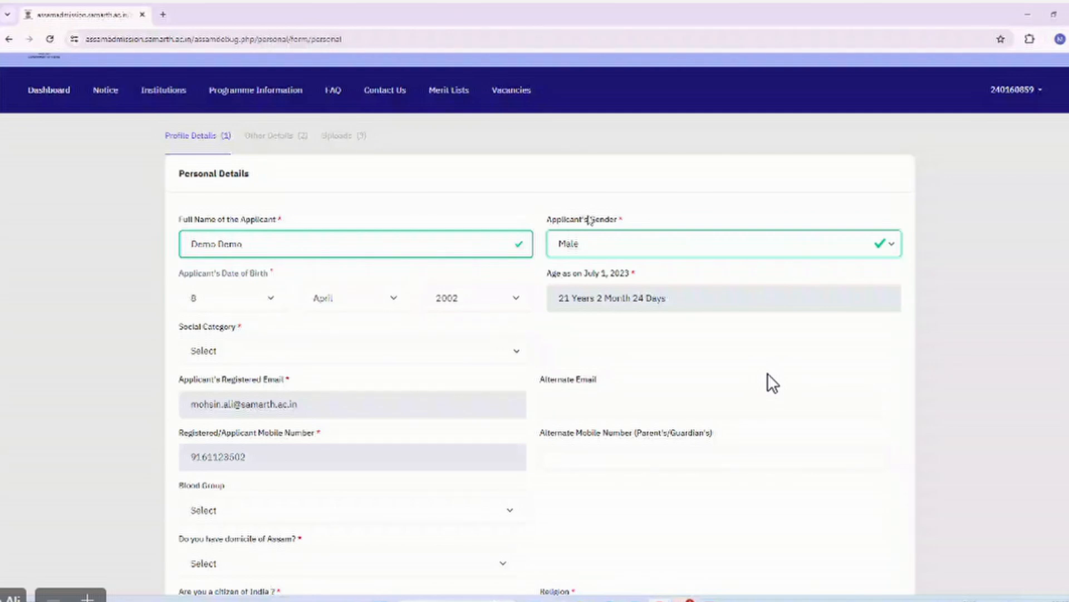
{"action": "left_click", "coordinate": [587, 251]}
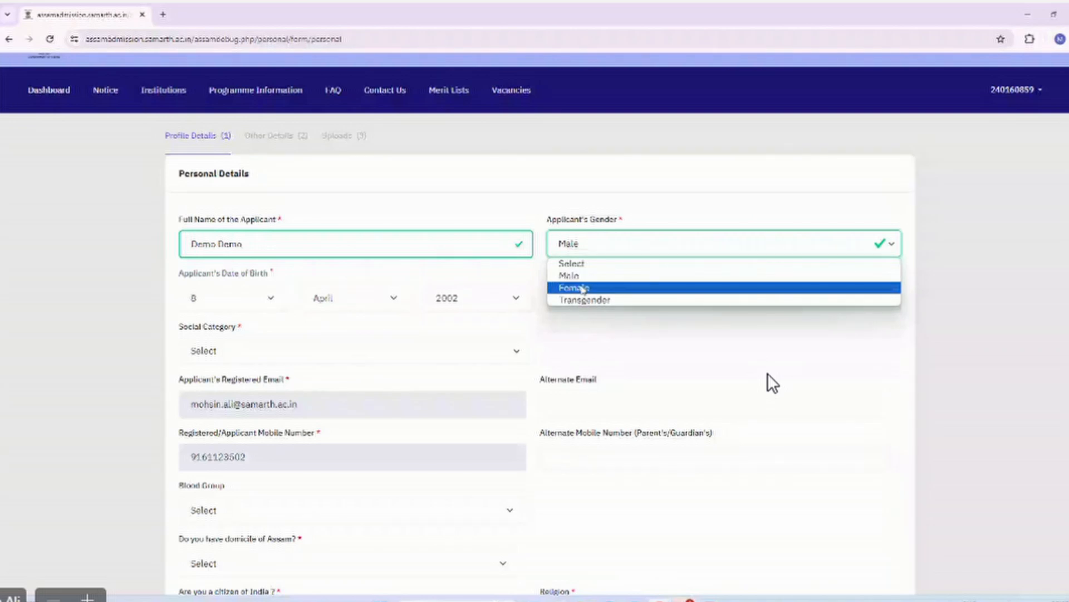
{"action": "left_click", "coordinate": [582, 288]}
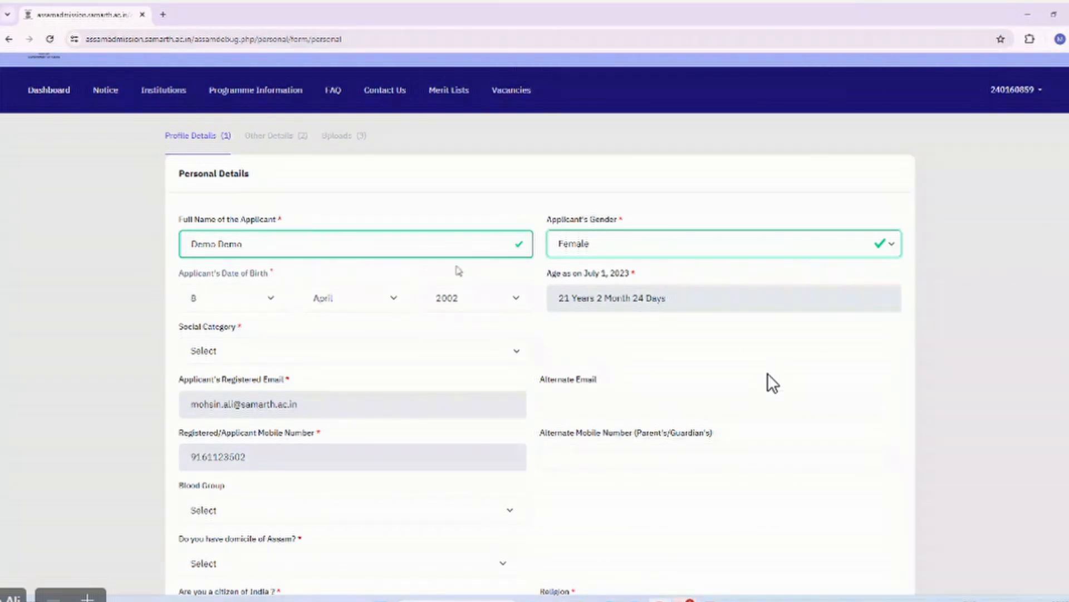
Choose General as the social category.
{"action": "scroll", "coordinate": [458, 271], "scroll_direction": "down", "scroll_amount": 2}
{"action": "left_click", "coordinate": [346, 221]}
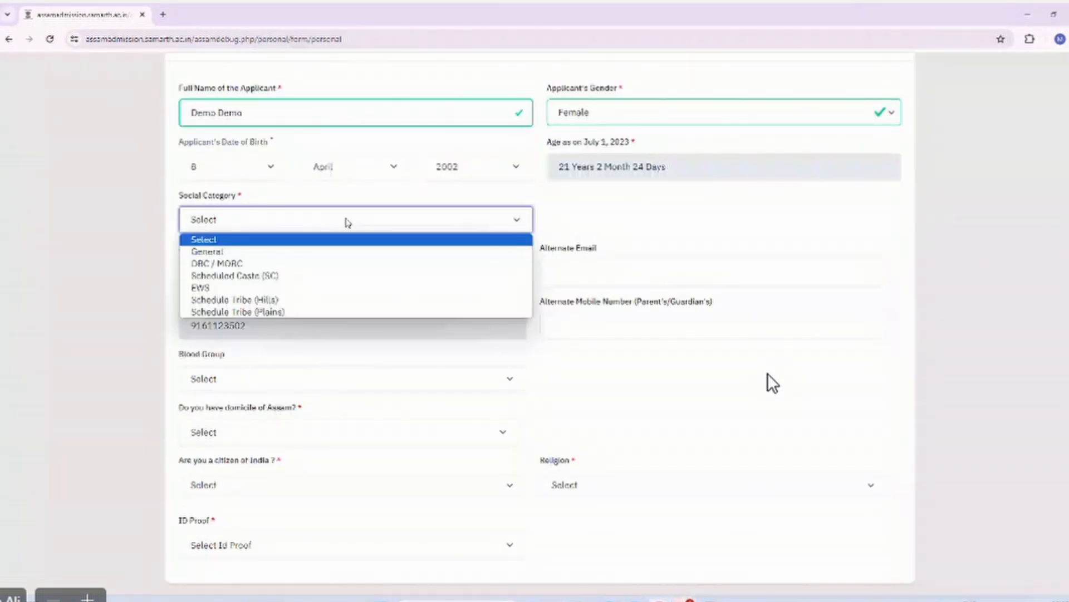
{"action": "left_click", "coordinate": [257, 253]}
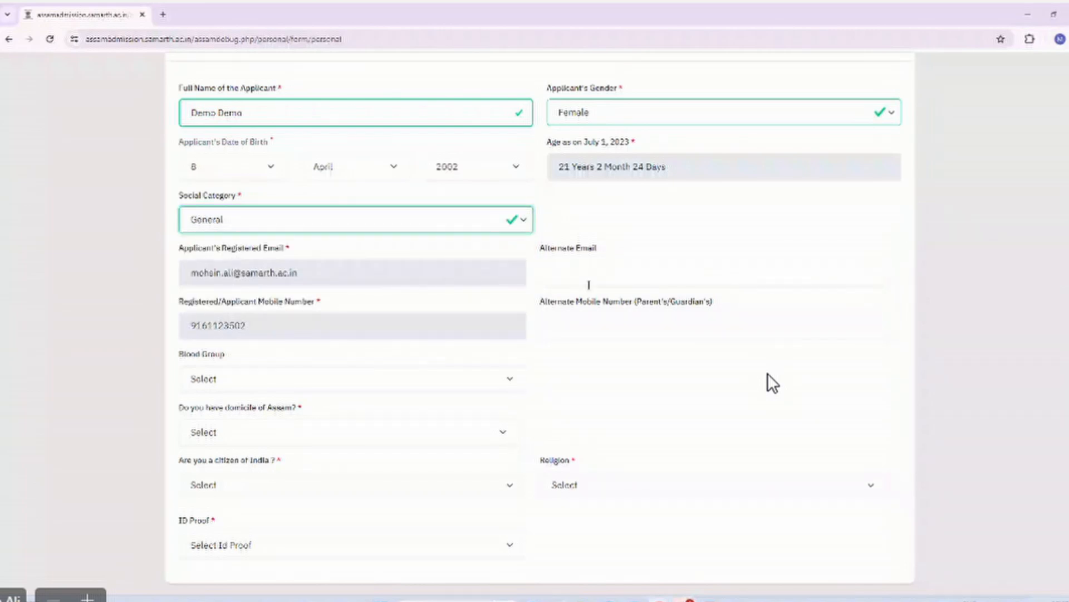
{"action": "left_click", "coordinate": [589, 283]}
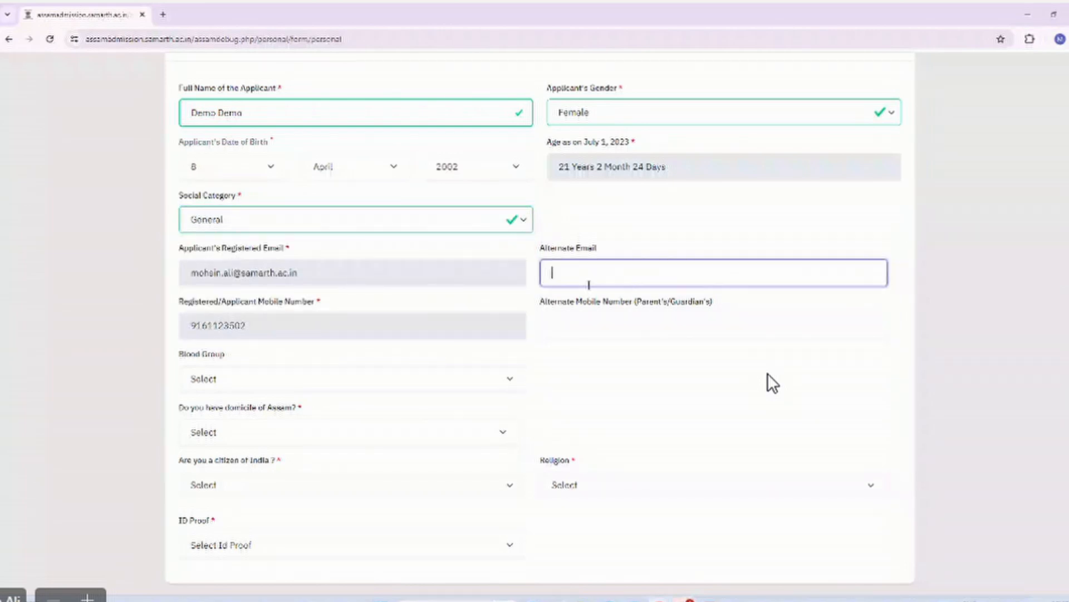
{"action": "scroll", "coordinate": [547, 367], "scroll_direction": "down", "scroll_amount": 1}
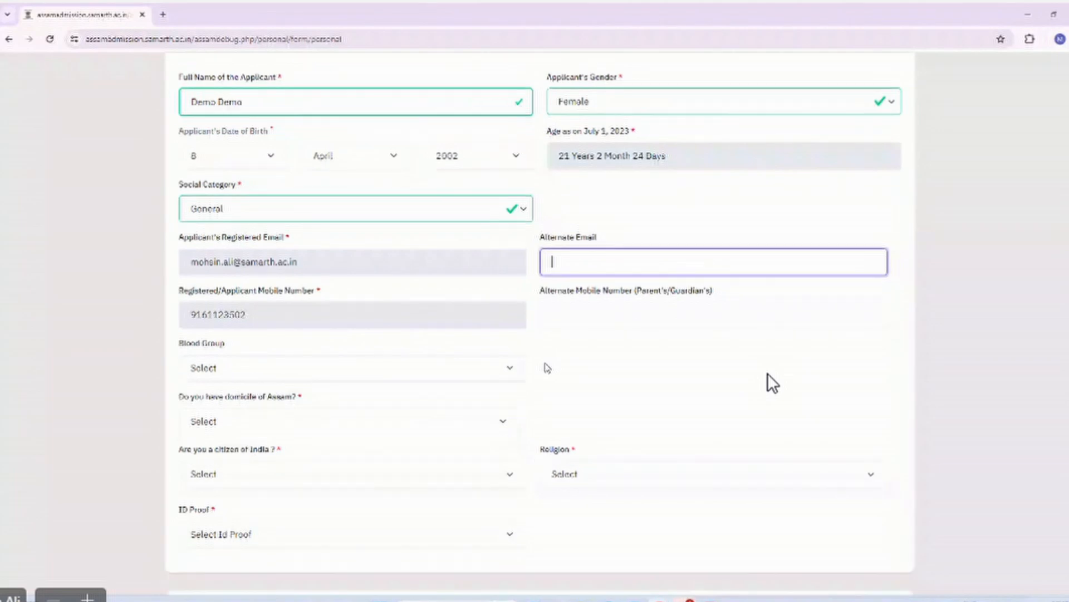
{"action": "scroll", "coordinate": [424, 303], "scroll_direction": "down", "scroll_amount": 5}
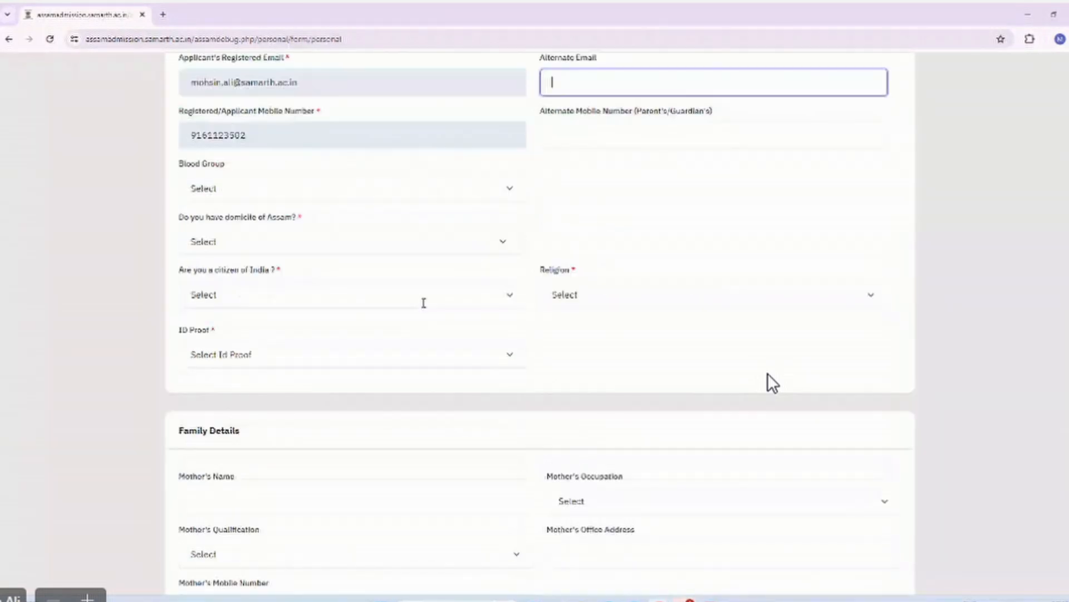
{"action": "scroll", "coordinate": [424, 307], "scroll_direction": "up", "scroll_amount": 1}
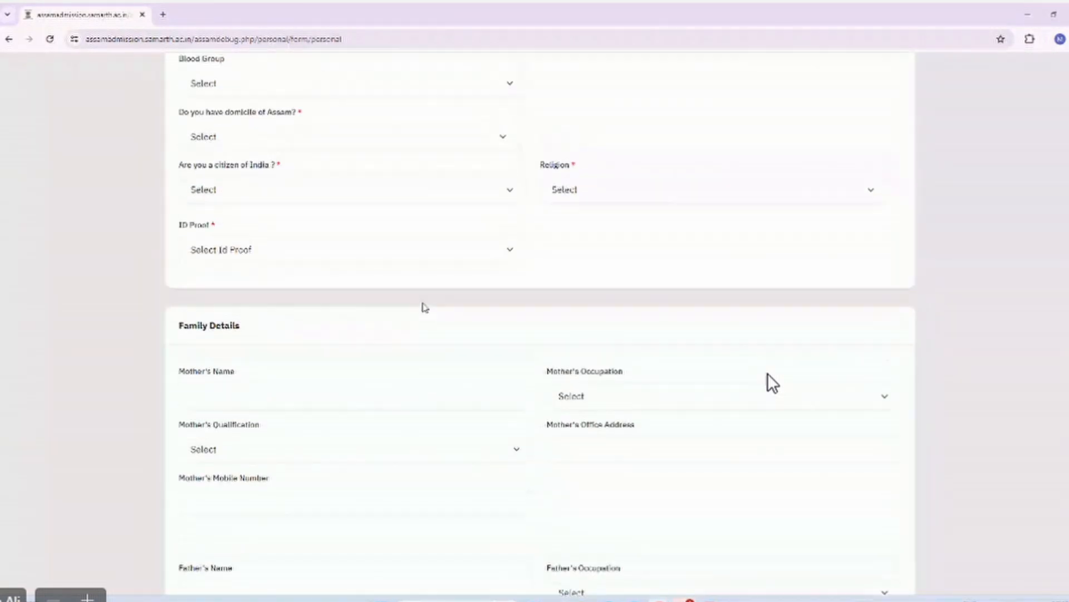
Set blood group B+, Yes for Assam domicile and Indian citizenship, and religion Hinduism.
{"action": "left_click", "coordinate": [257, 90]}
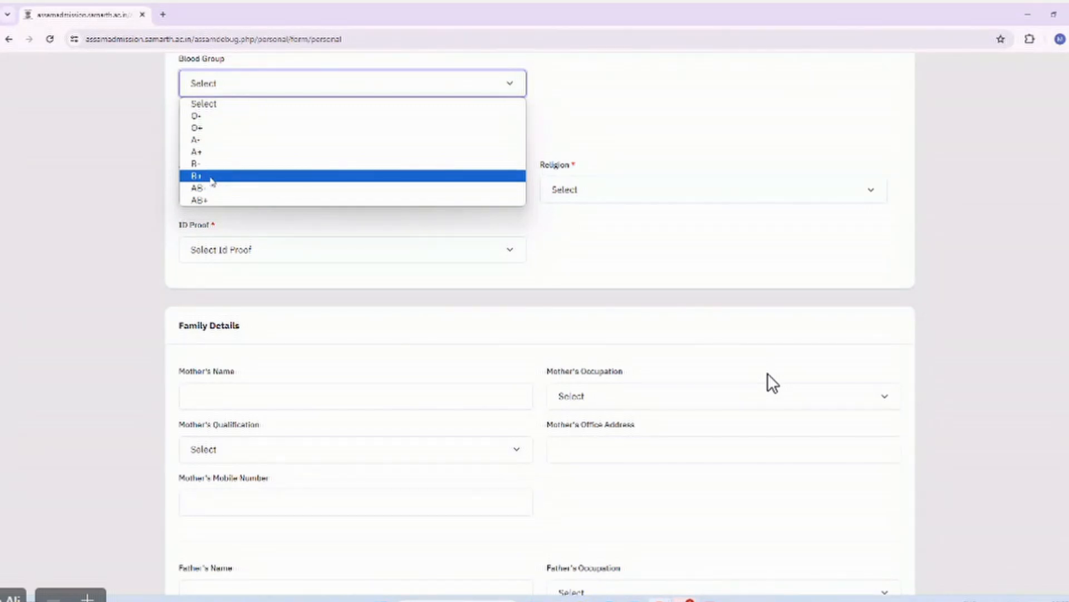
{"action": "left_click", "coordinate": [211, 177]}
{"action": "left_click", "coordinate": [239, 146]}
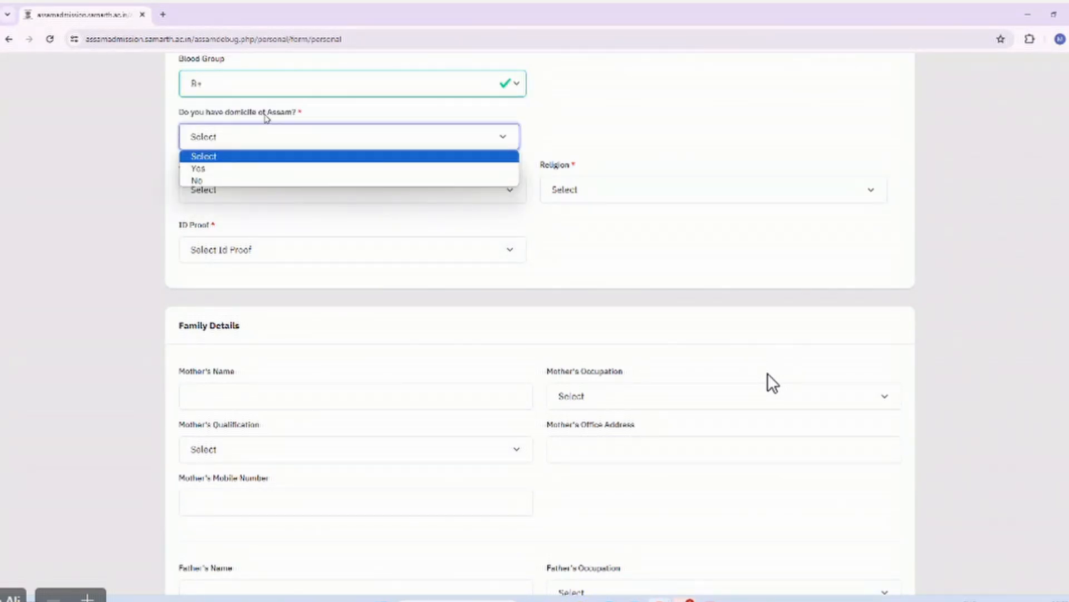
{"action": "left_click", "coordinate": [200, 169]}
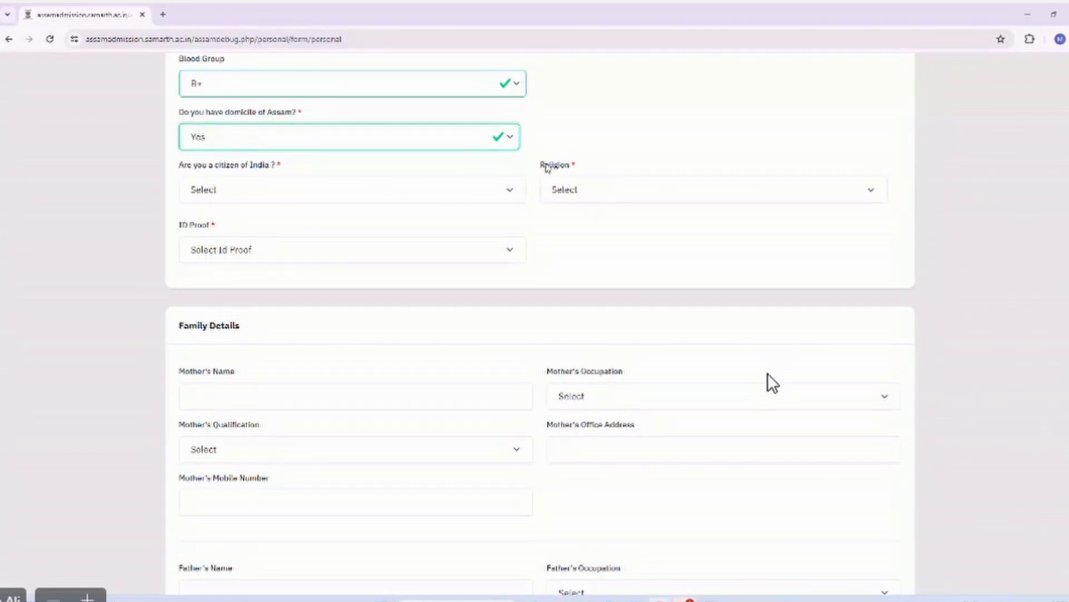
{"action": "left_click", "coordinate": [277, 194]}
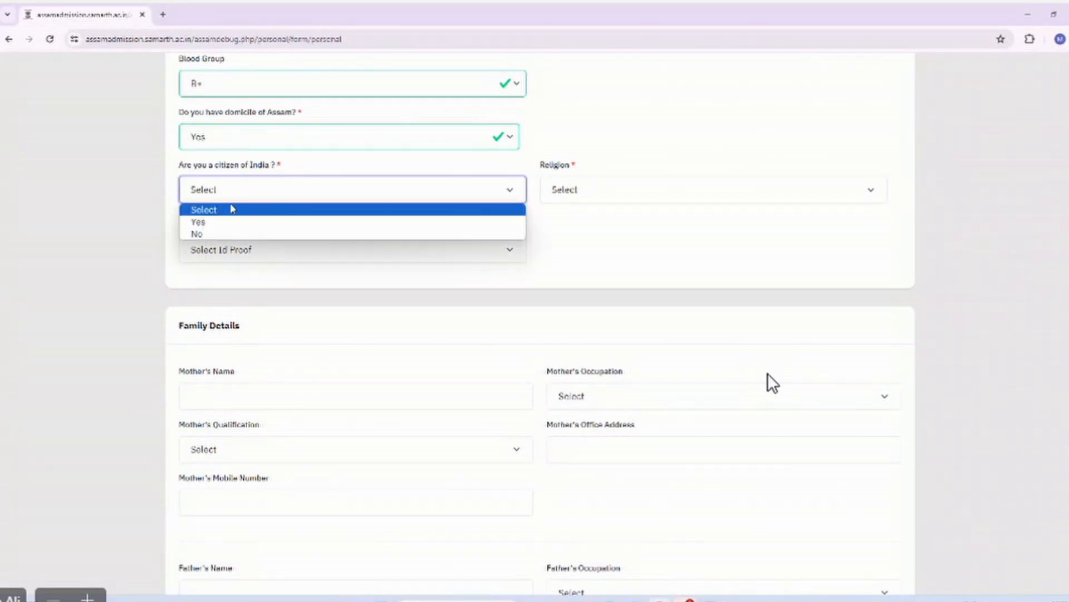
{"action": "left_click", "coordinate": [234, 221]}
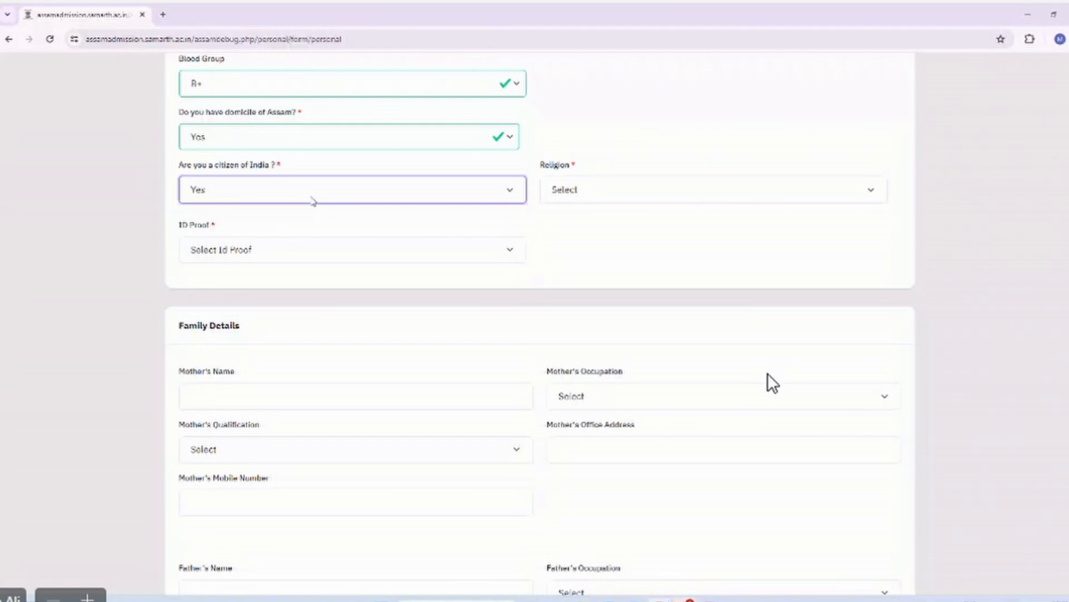
{"action": "left_click", "coordinate": [619, 195]}
{"action": "left_click", "coordinate": [592, 223]}
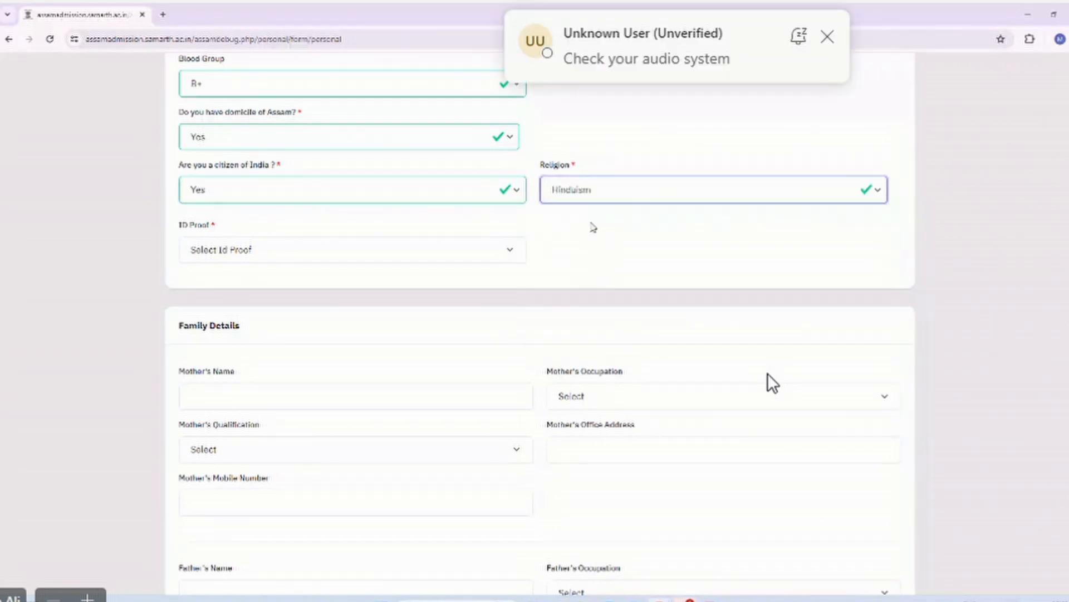
{"action": "left_click", "coordinate": [306, 249]}
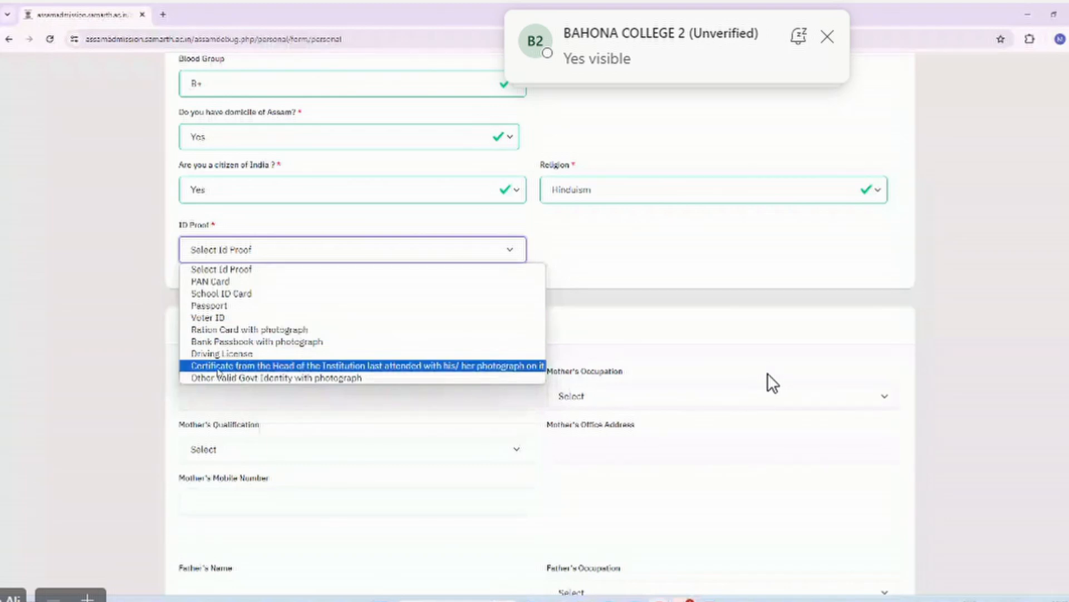
Choose School ID Card as the ID proof type and enter the ID proof number.
{"action": "left_click", "coordinate": [291, 378]}
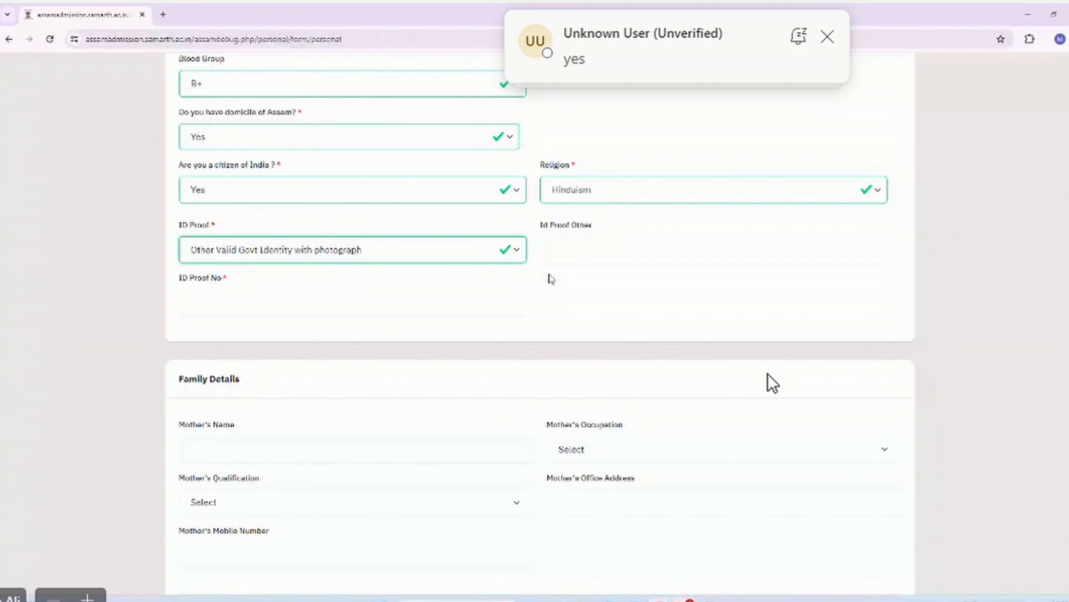
{"action": "left_click", "coordinate": [414, 257]}
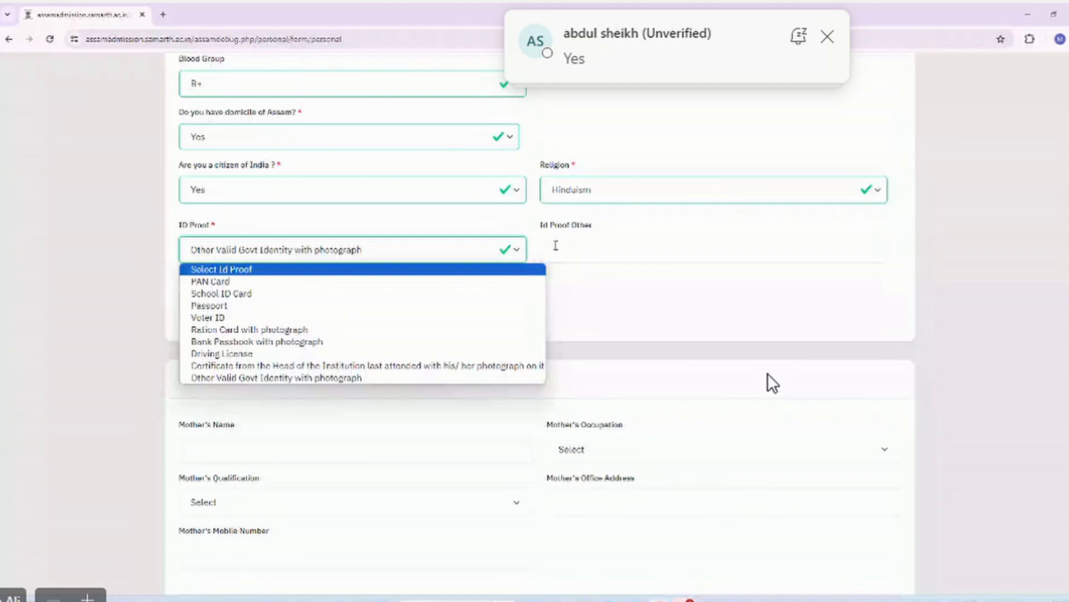
{"action": "left_click", "coordinate": [576, 289]}
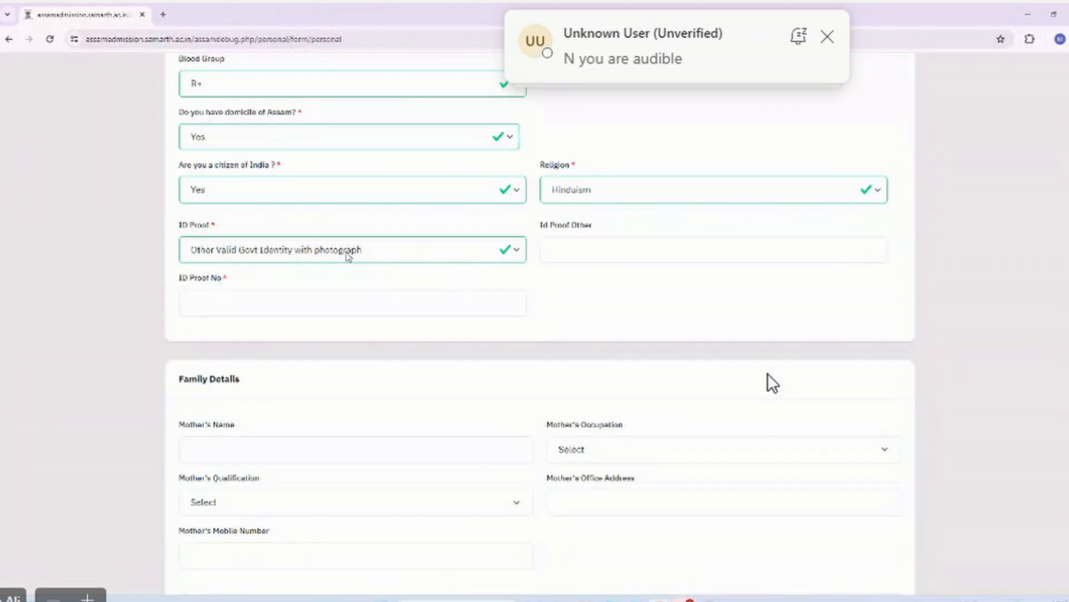
{"action": "left_click", "coordinate": [342, 301]}
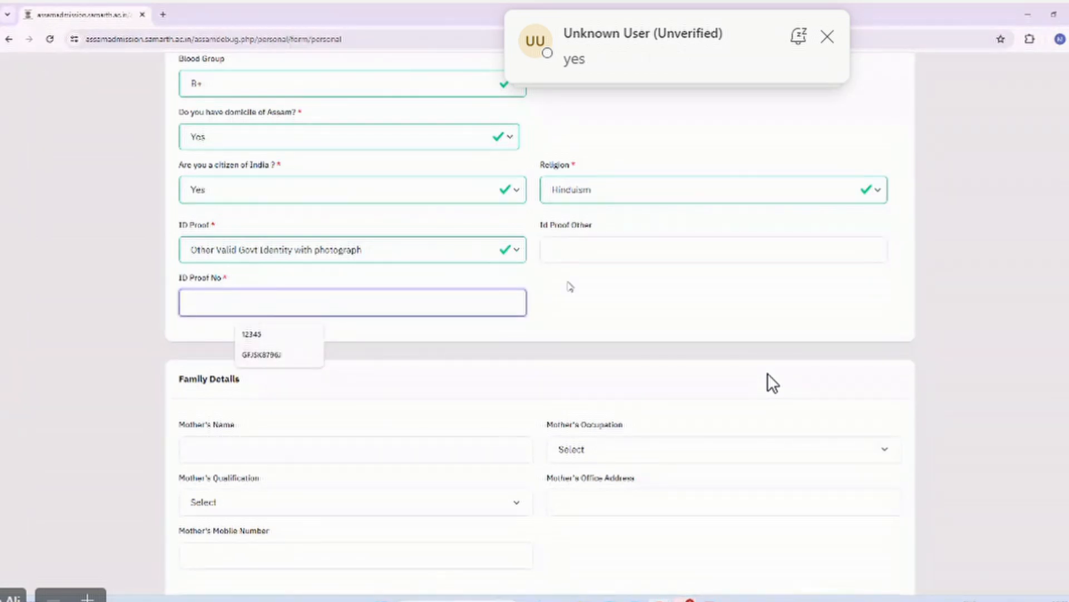
{"action": "left_click", "coordinate": [462, 252]}
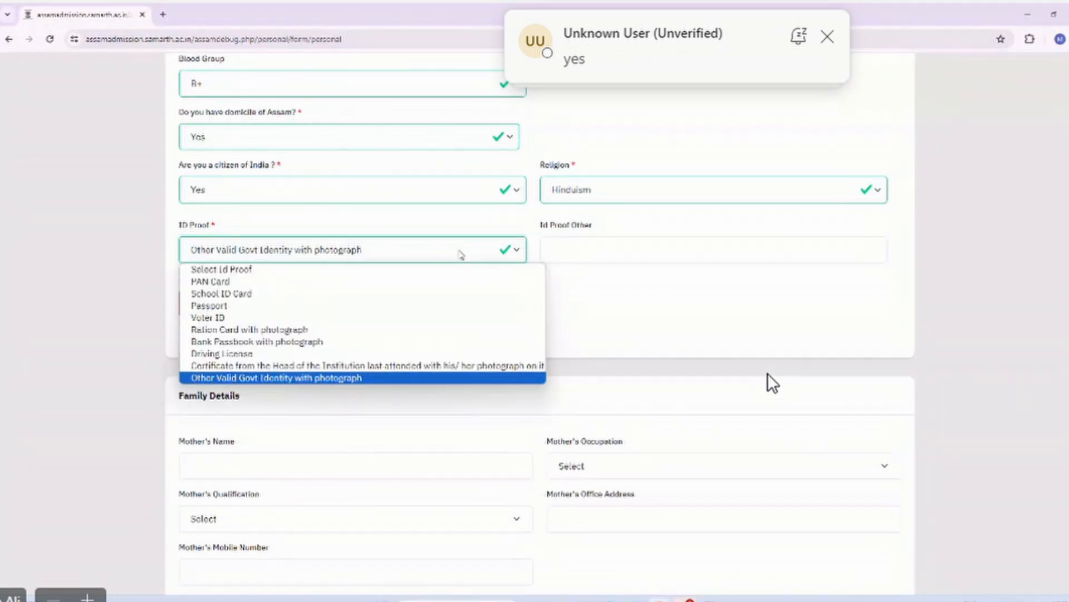
{"action": "left_click", "coordinate": [432, 304]}
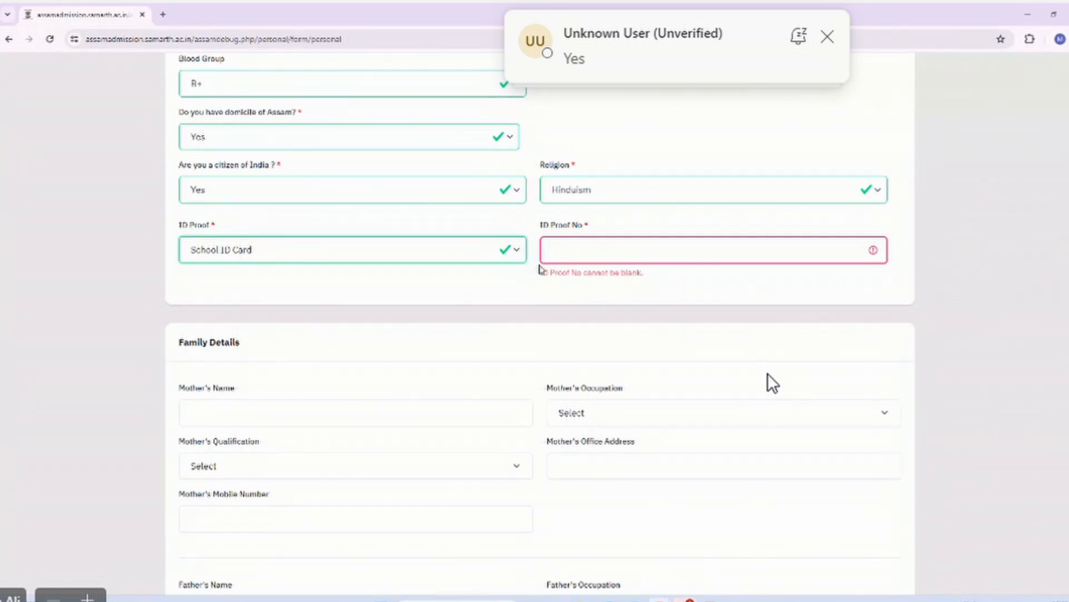
{"action": "left_click", "coordinate": [568, 253]}
{"action": "type", "text": "1"}
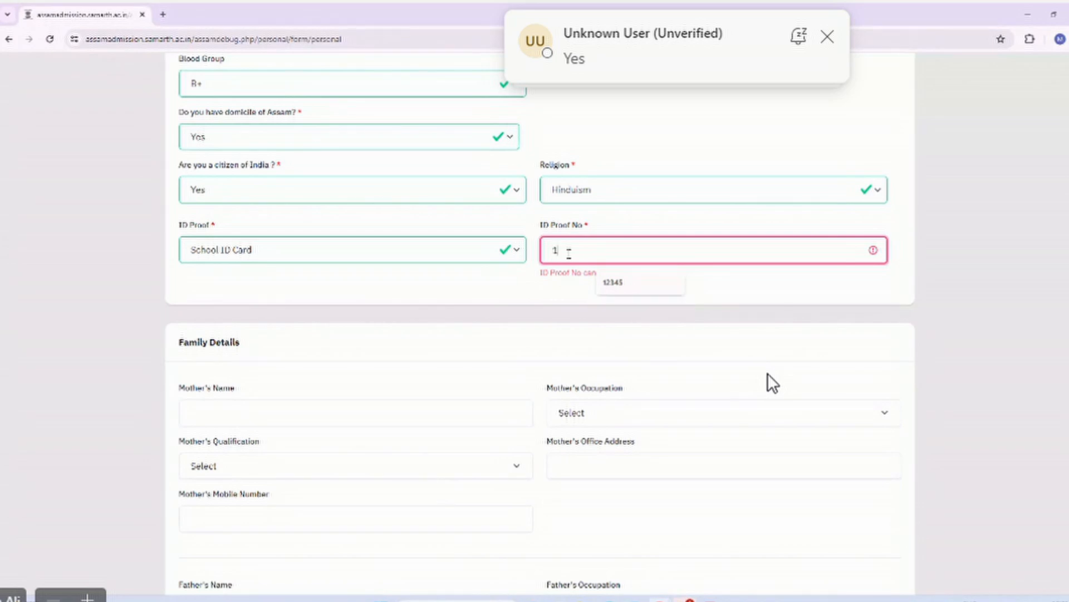
{"action": "type", "text": "23456"}
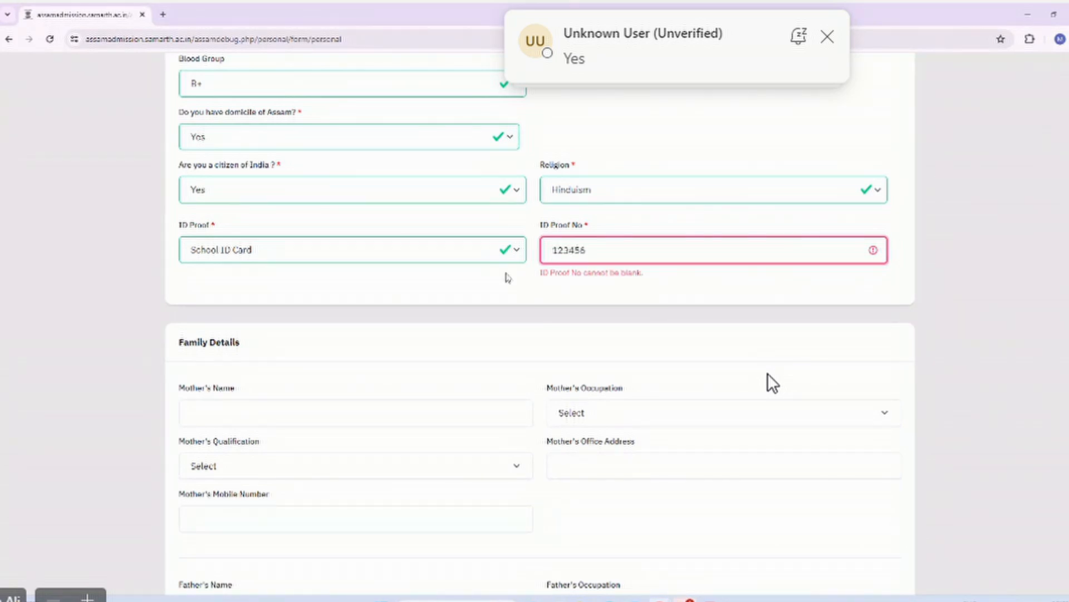
Enter MN as the mother's name.
{"action": "left_click", "coordinate": [508, 278]}
{"action": "scroll", "coordinate": [504, 290], "scroll_direction": "down", "scroll_amount": 3}
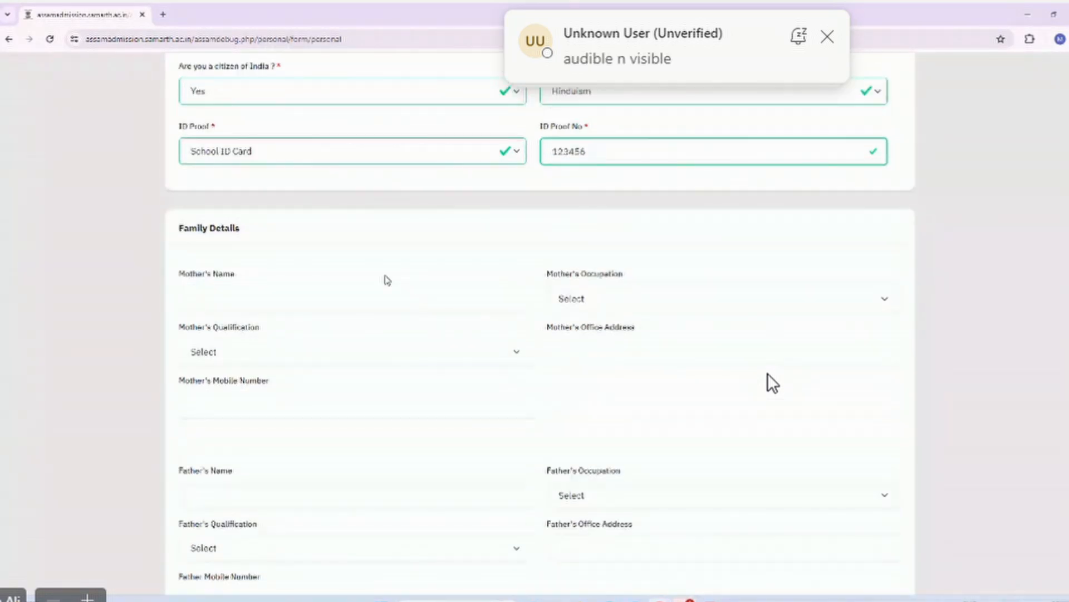
{"action": "scroll", "coordinate": [387, 280], "scroll_direction": "down", "scroll_amount": 2}
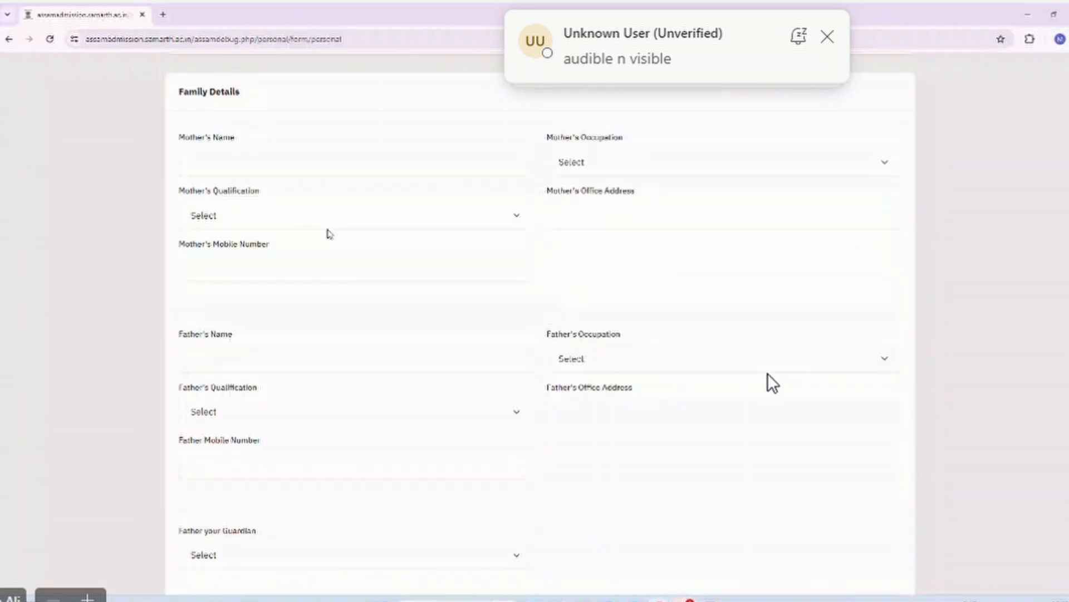
{"action": "left_click", "coordinate": [273, 153]}
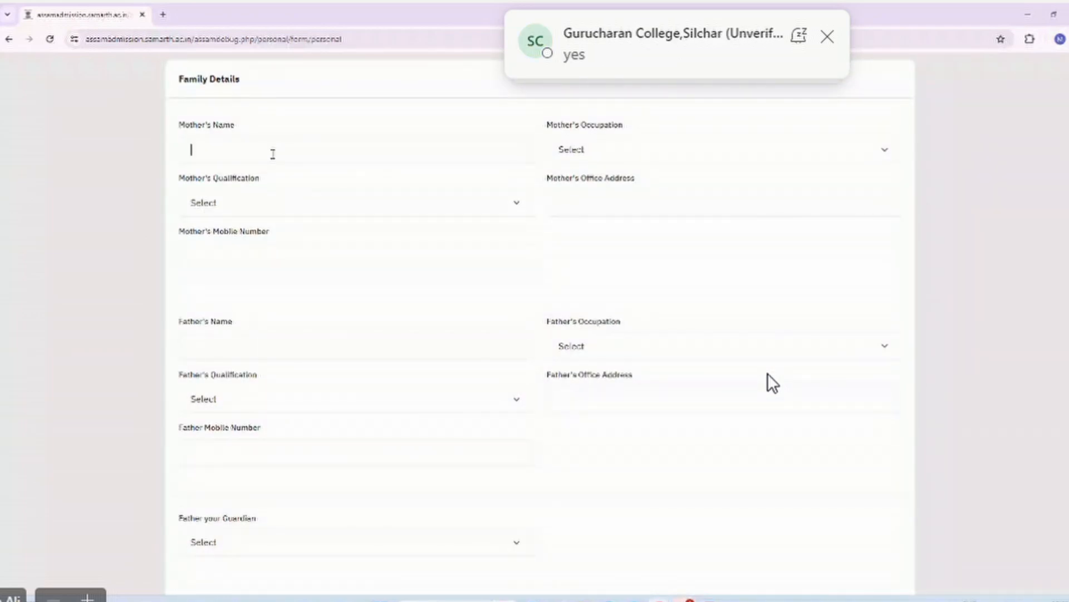
{"action": "type", "text": "N"}
{"action": "key", "text": "BackSpace"}
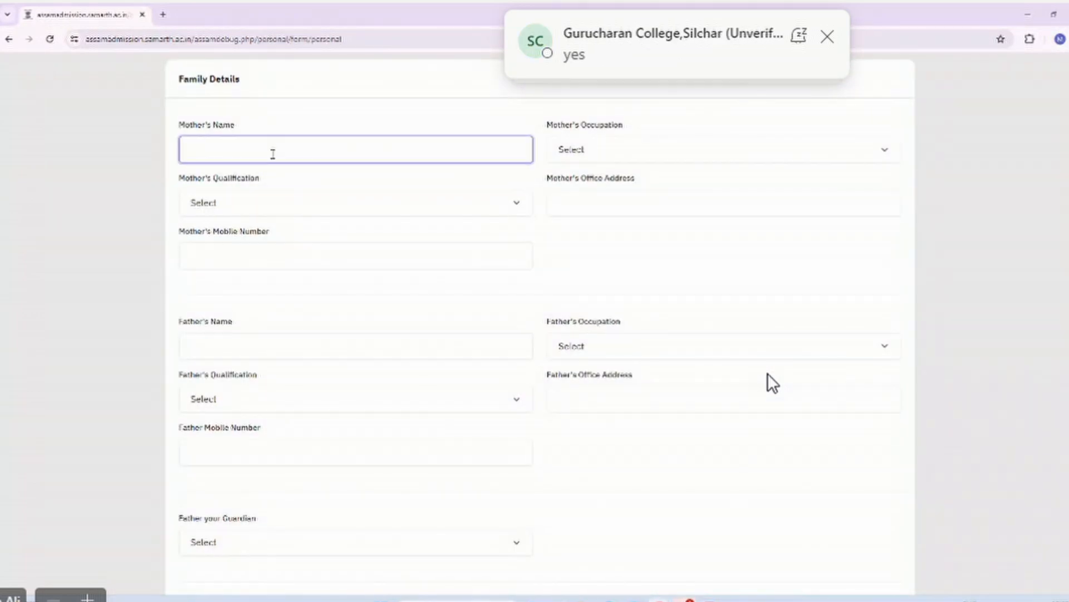
{"action": "type", "text": "MN"}
Enter FN as the father's name.
{"action": "scroll", "coordinate": [273, 154], "scroll_direction": "down", "scroll_amount": 1}
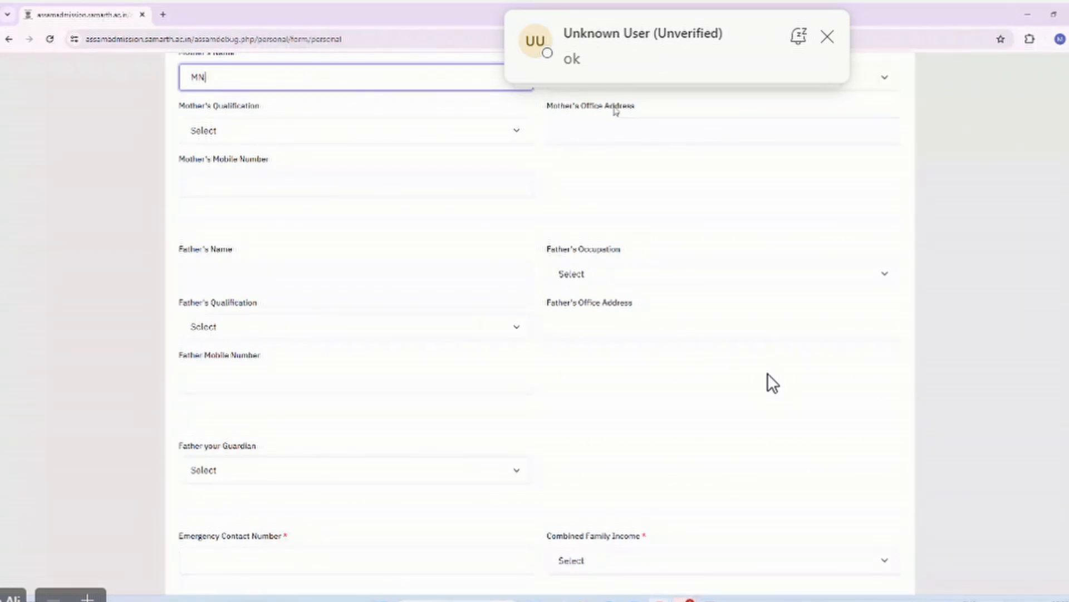
{"action": "scroll", "coordinate": [613, 111], "scroll_direction": "up", "scroll_amount": 1}
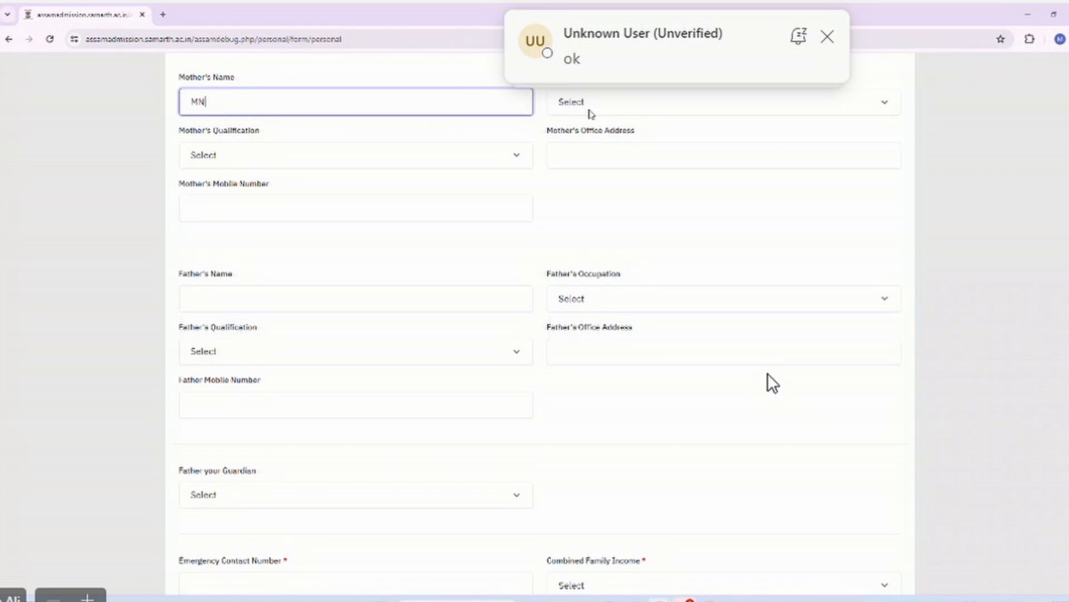
{"action": "scroll", "coordinate": [360, 181], "scroll_direction": "down", "scroll_amount": 1}
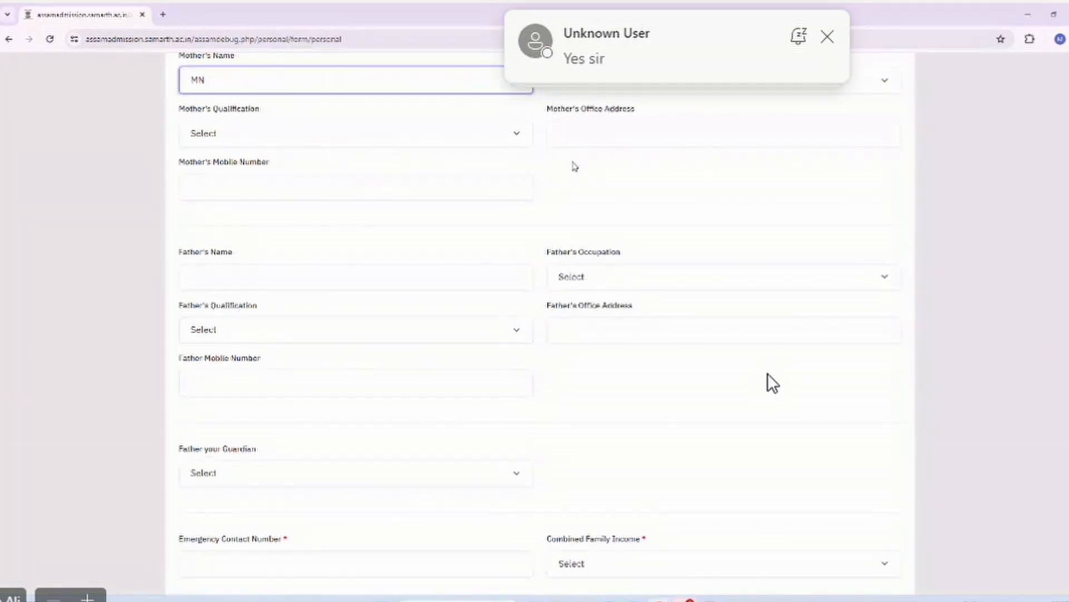
{"action": "scroll", "coordinate": [571, 162], "scroll_direction": "down", "scroll_amount": 4}
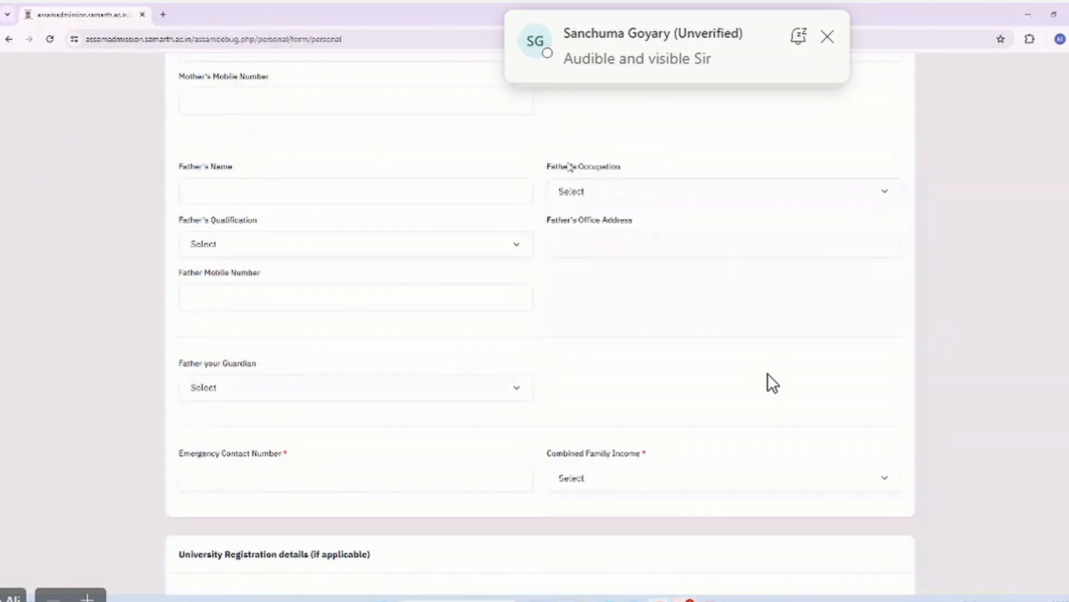
{"action": "left_click", "coordinate": [382, 191]}
{"action": "type", "text": "FN"}
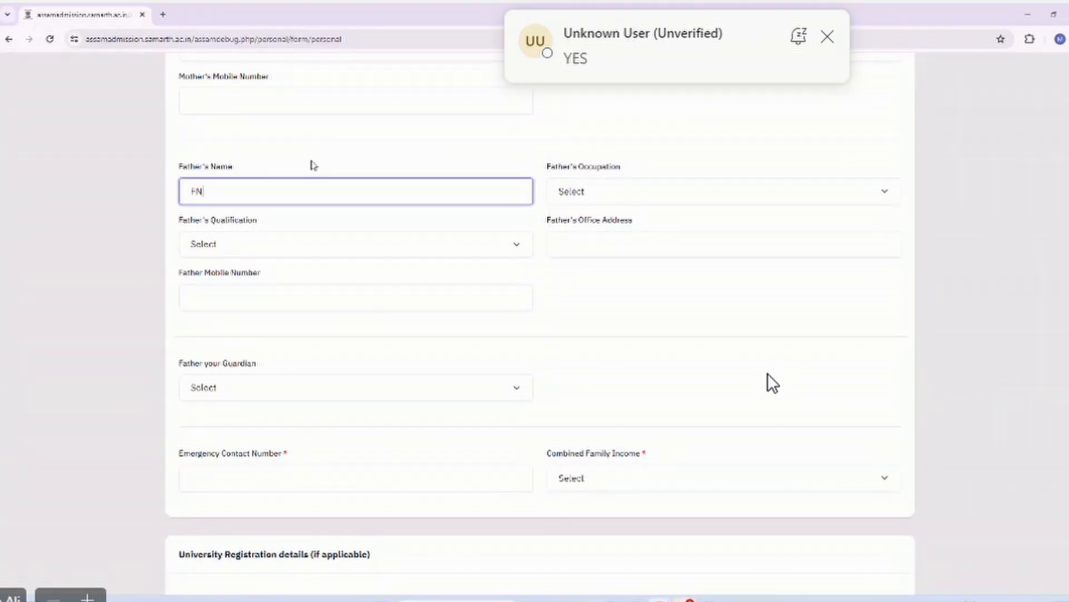
{"action": "scroll", "coordinate": [313, 165], "scroll_direction": "down", "scroll_amount": 1}
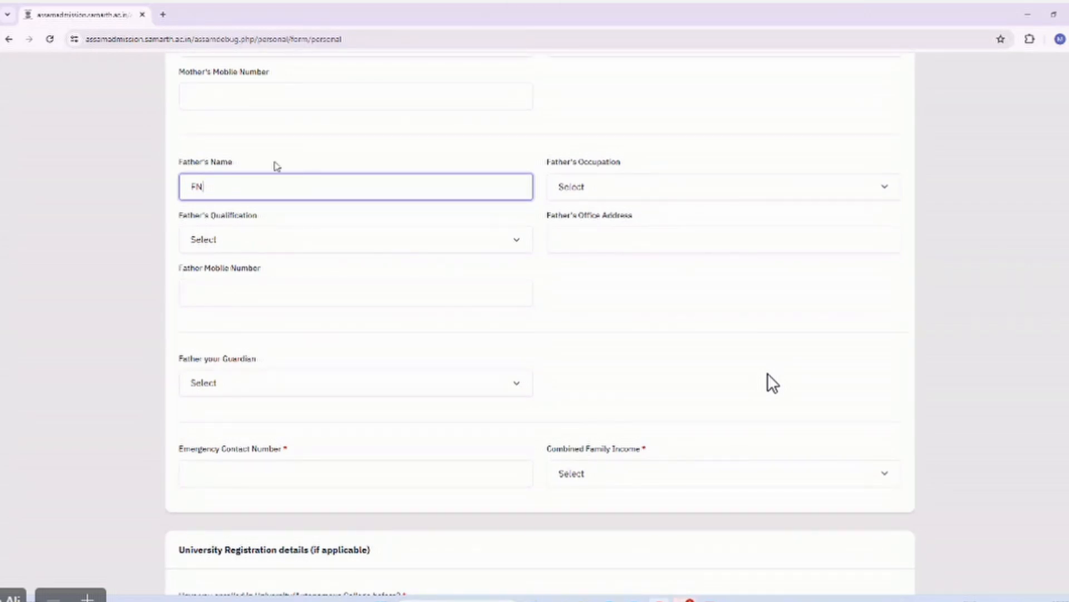
{"action": "scroll", "coordinate": [275, 165], "scroll_direction": "down", "scroll_amount": 3}
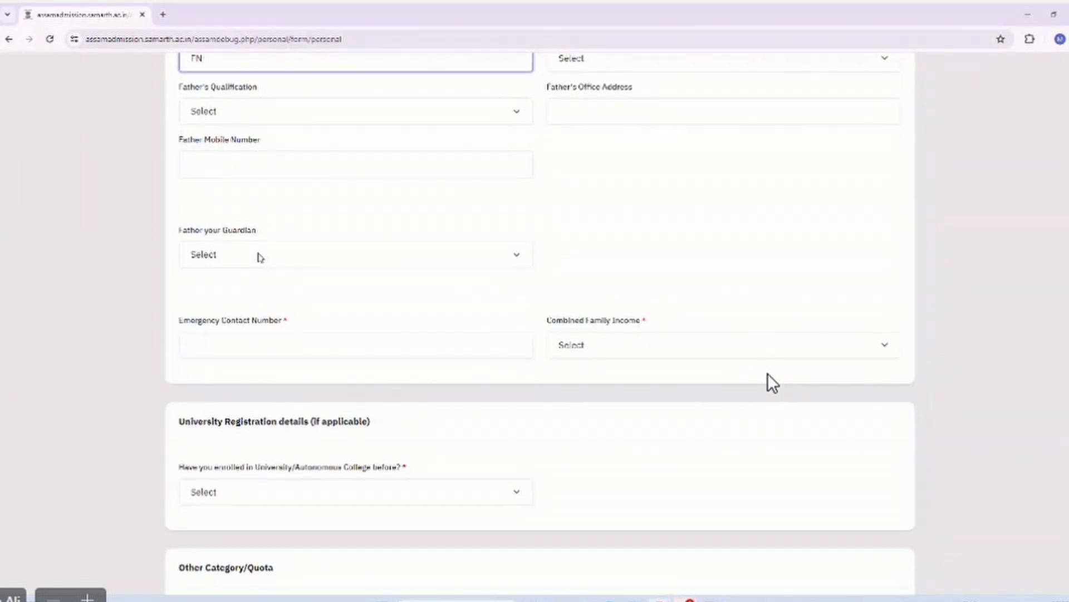
Set Father your Guardian to Yes after briefly trying No, hiding the guardian fields.
{"action": "left_click", "coordinate": [259, 257]}
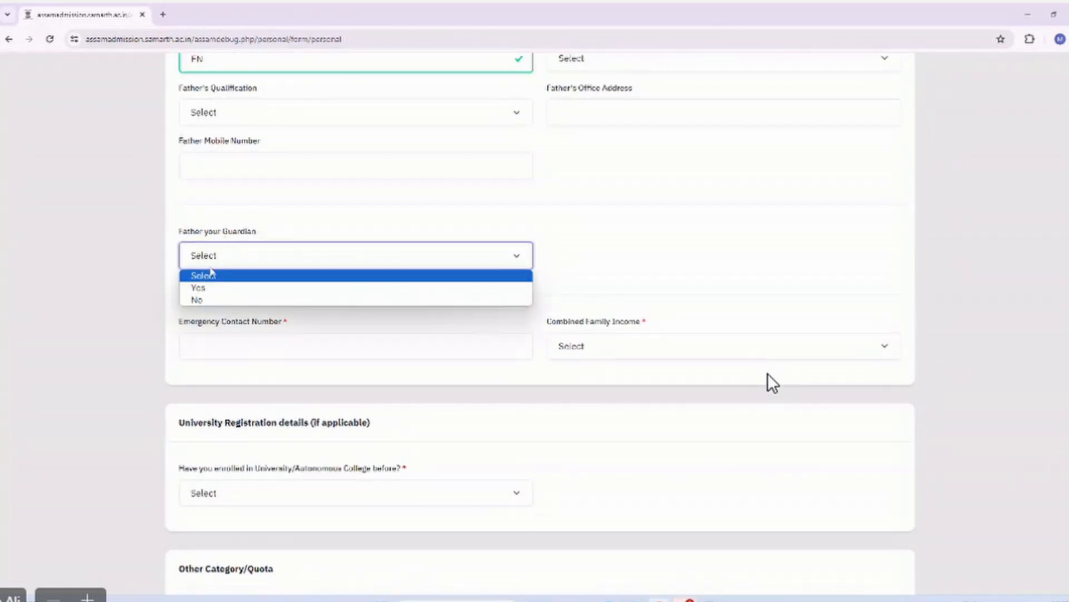
{"action": "left_click", "coordinate": [211, 287]}
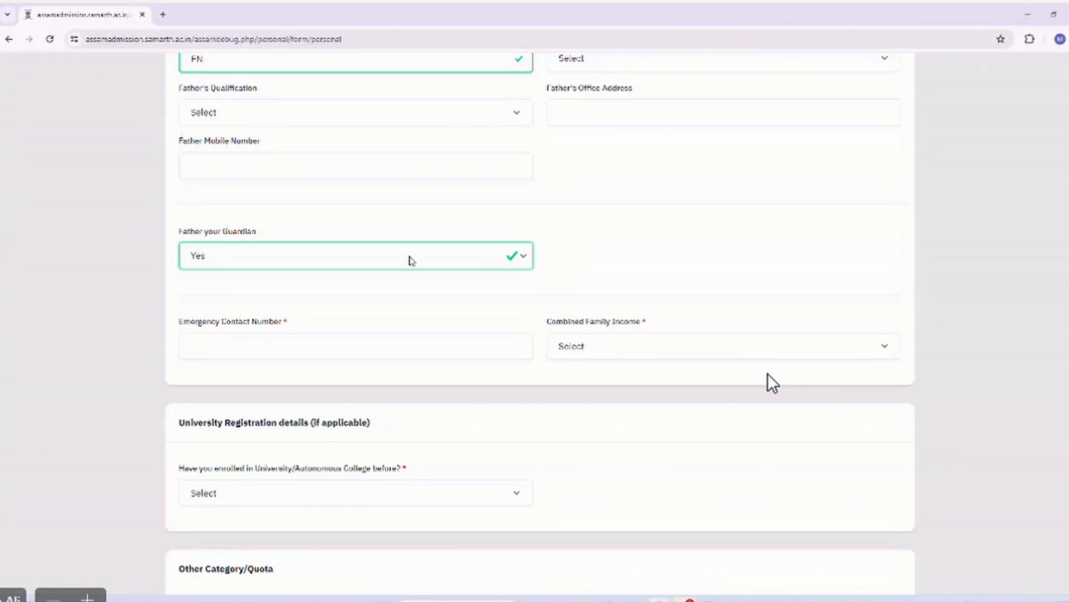
{"action": "left_click", "coordinate": [411, 260]}
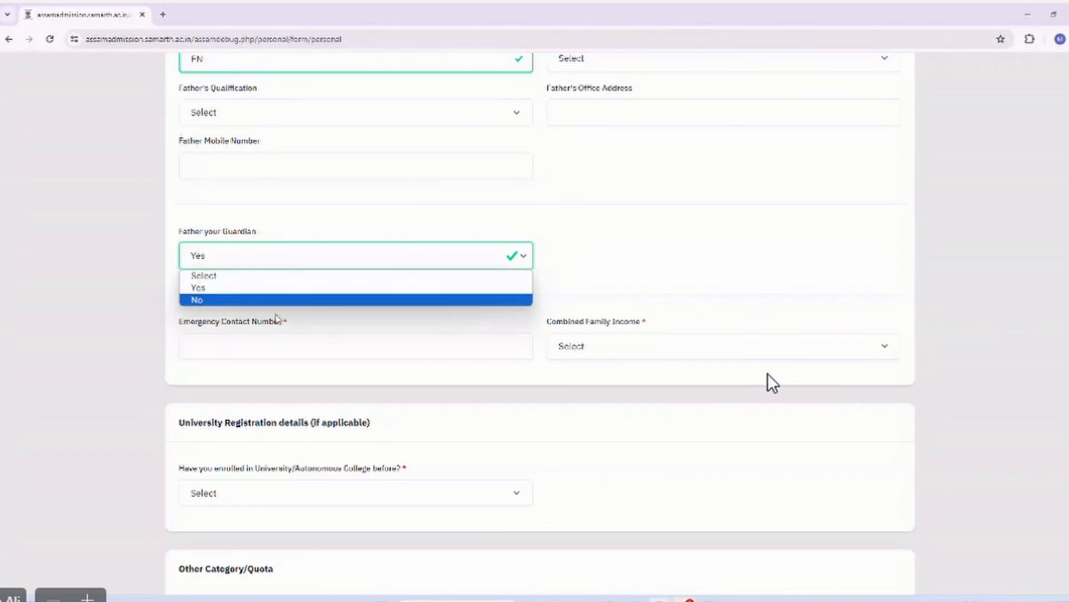
{"action": "left_click", "coordinate": [240, 301]}
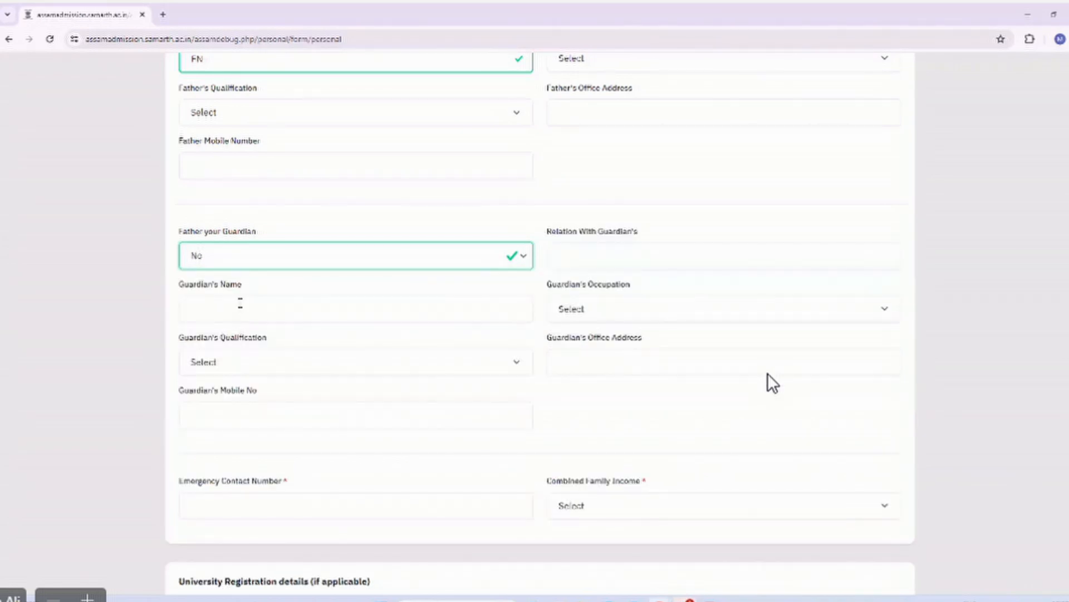
{"action": "left_click", "coordinate": [605, 256]}
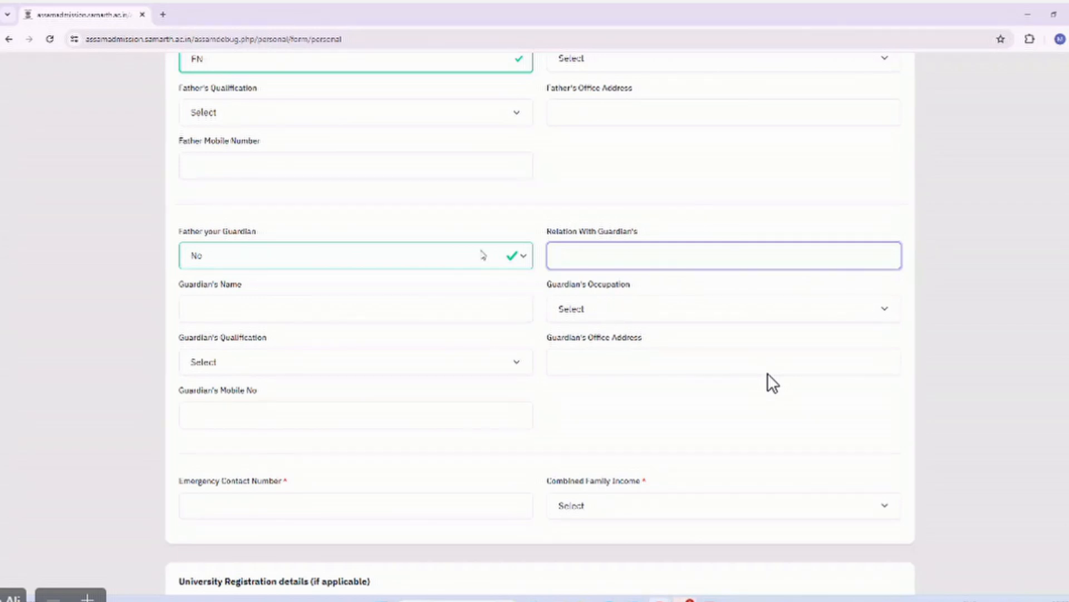
{"action": "left_click", "coordinate": [438, 263]}
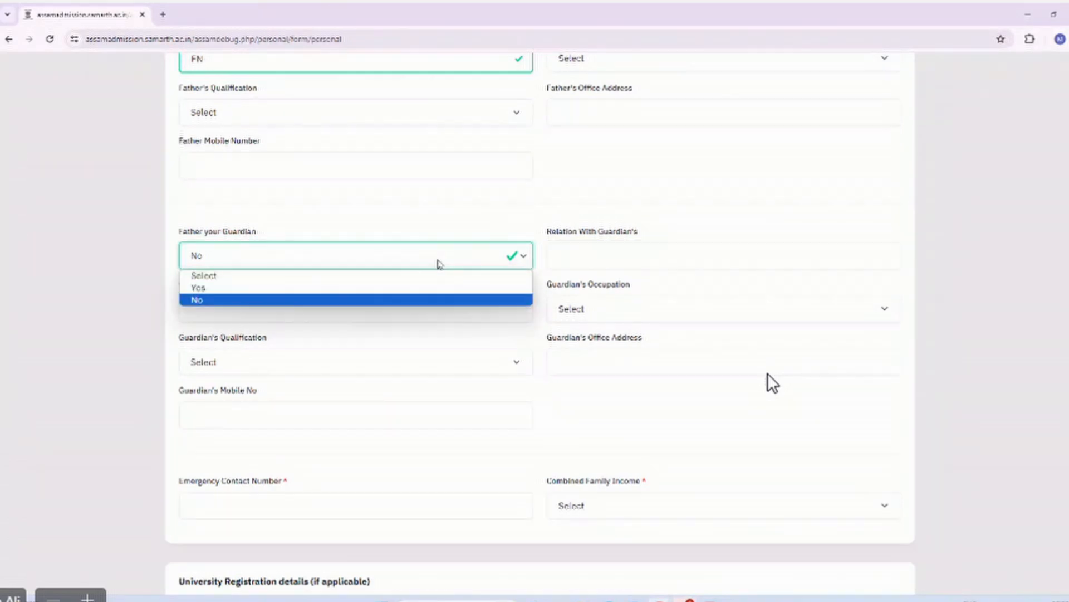
{"action": "left_click", "coordinate": [284, 288]}
Replace the rejected emergency contact entry with a valid ten-digit phone number.
{"action": "scroll", "coordinate": [318, 275], "scroll_direction": "down", "scroll_amount": 1}
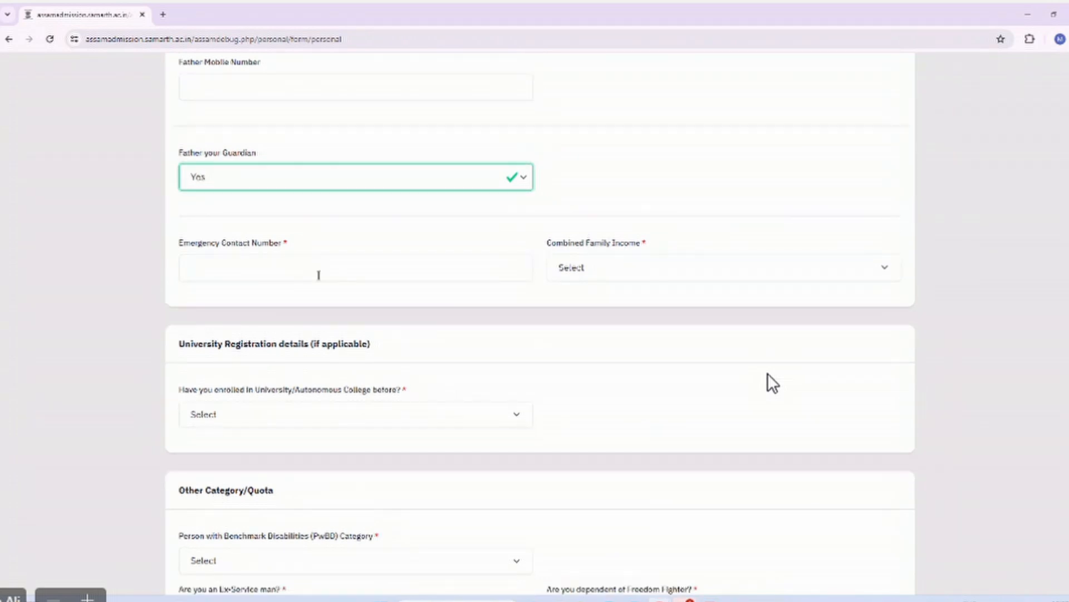
{"action": "left_click", "coordinate": [319, 274]}
{"action": "scroll", "coordinate": [318, 274], "scroll_direction": "up", "scroll_amount": 2}
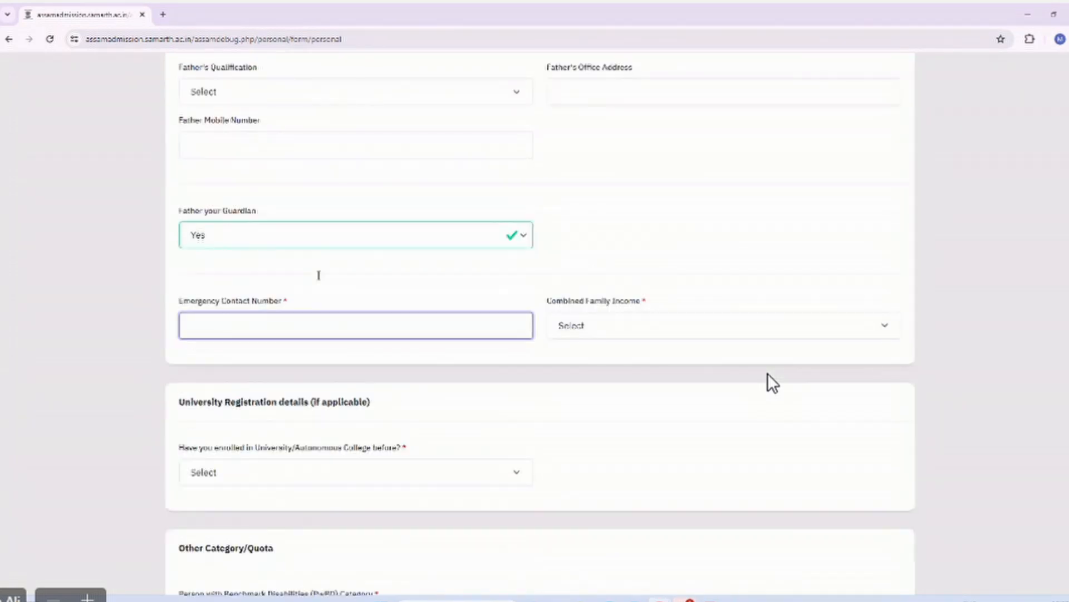
{"action": "scroll", "coordinate": [318, 275], "scroll_direction": "down", "scroll_amount": 1}
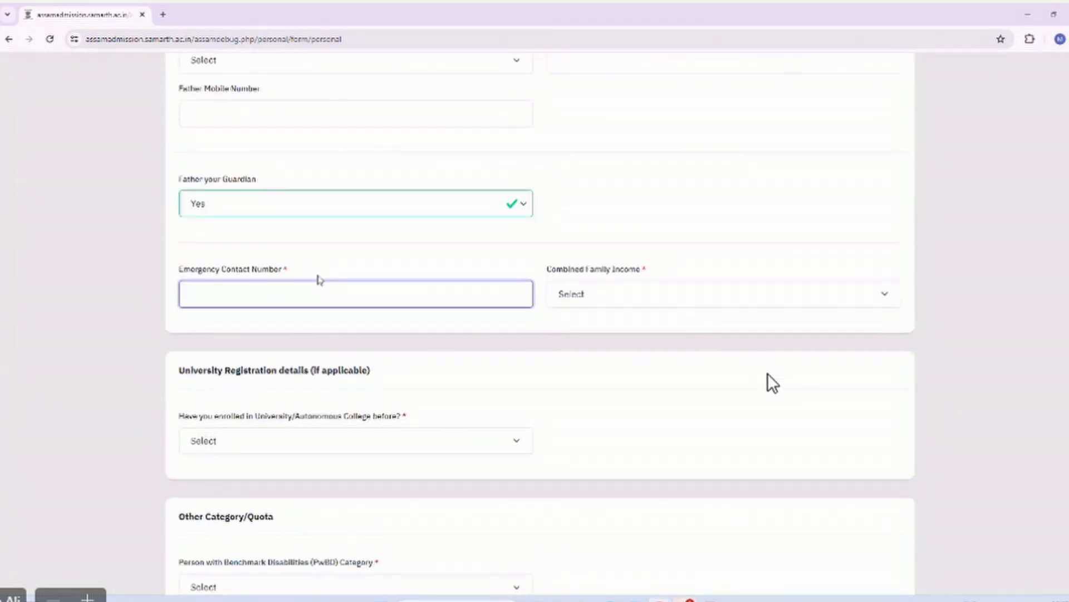
{"action": "type", "text": "8788gfgf"}
{"action": "left_click", "coordinate": [373, 256]}
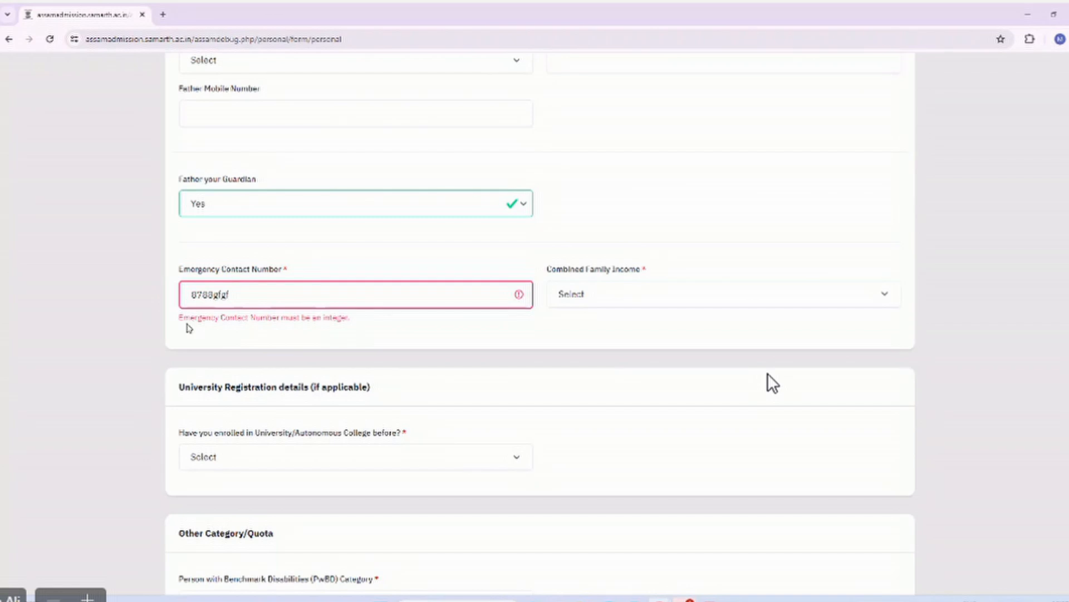
{"action": "double_click", "coordinate": [267, 295]}
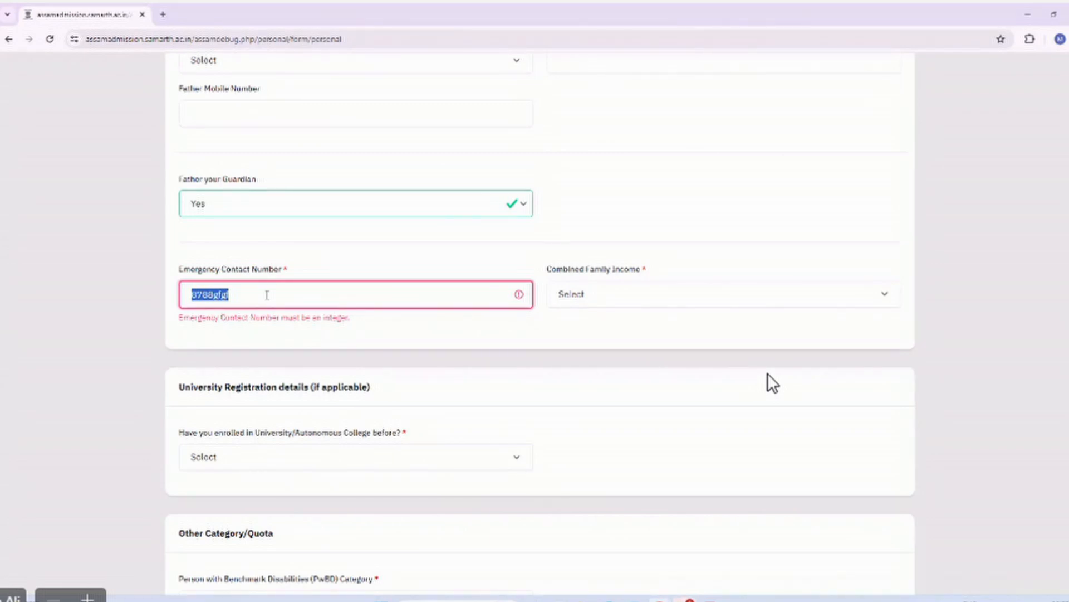
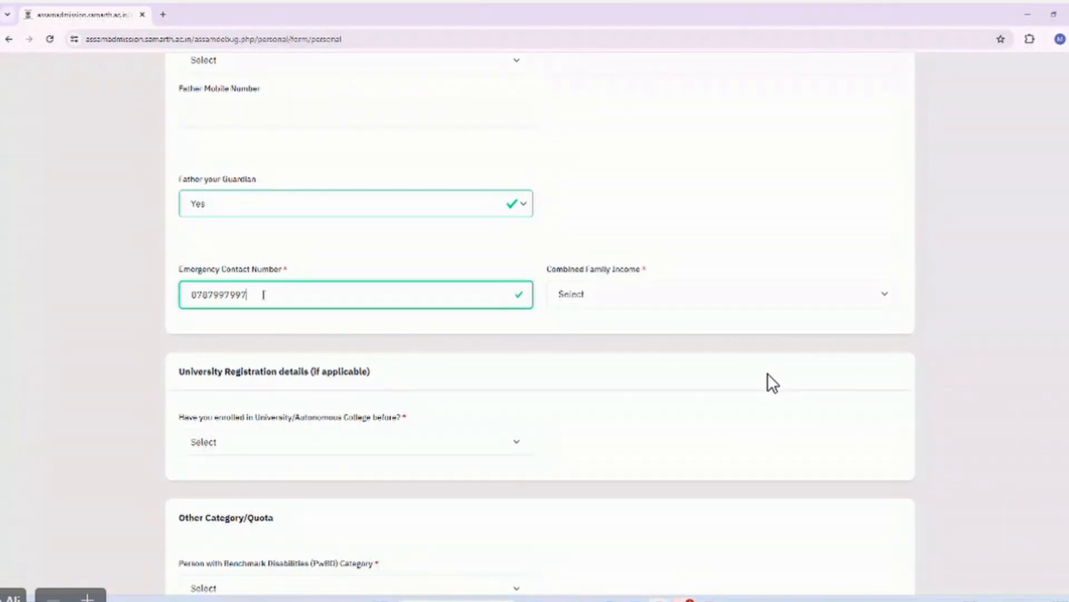
{"action": "type", "text": "5"}
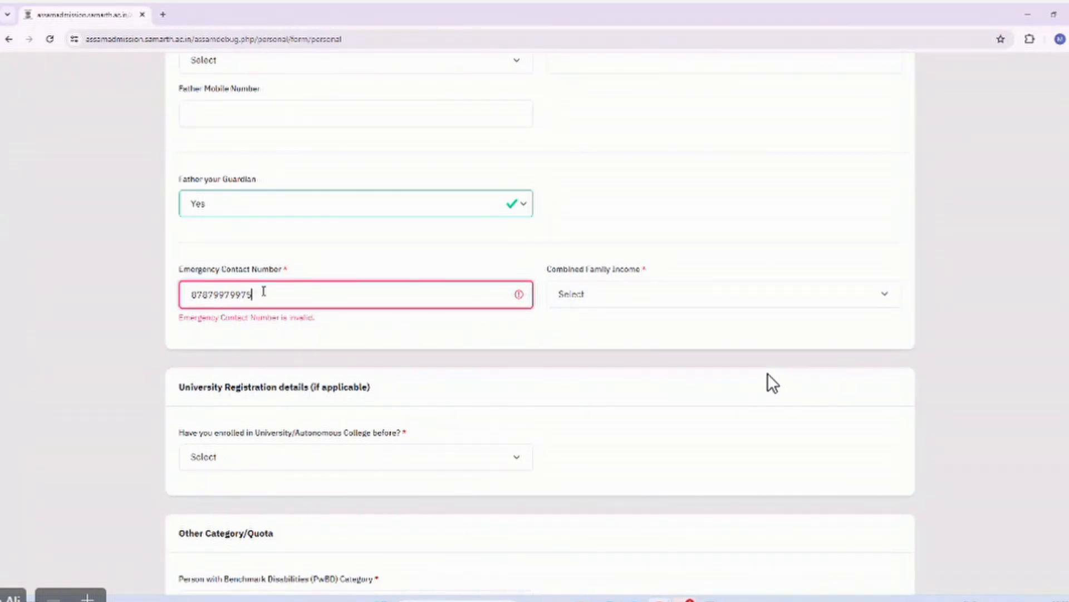
{"action": "key", "text": "BackSpace"}
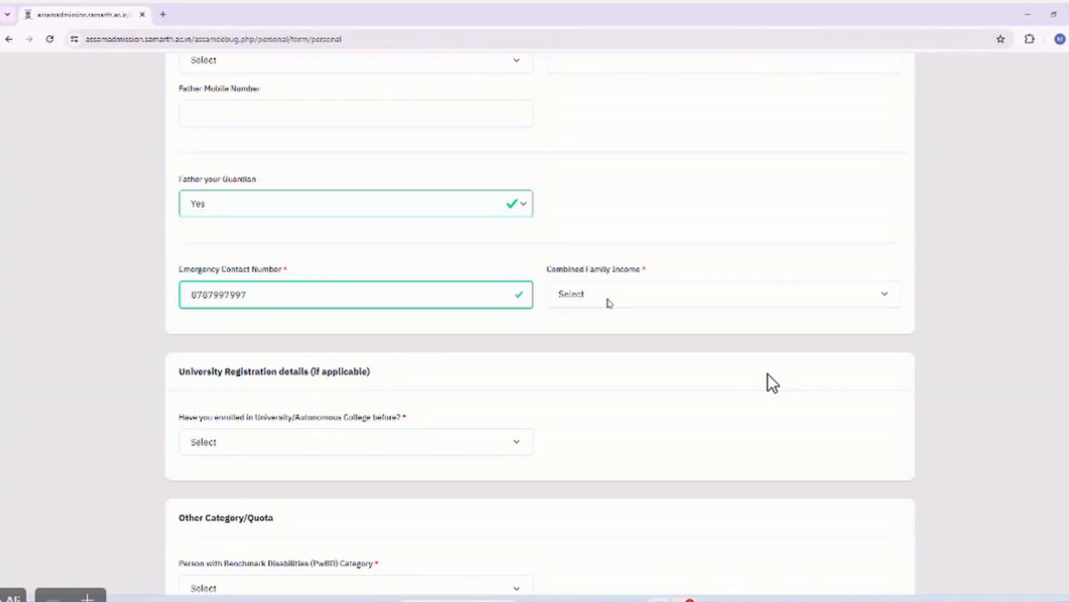
Choose Up to 2,00,000 as the Combined Family Income.
{"action": "left_click", "coordinate": [610, 303]}
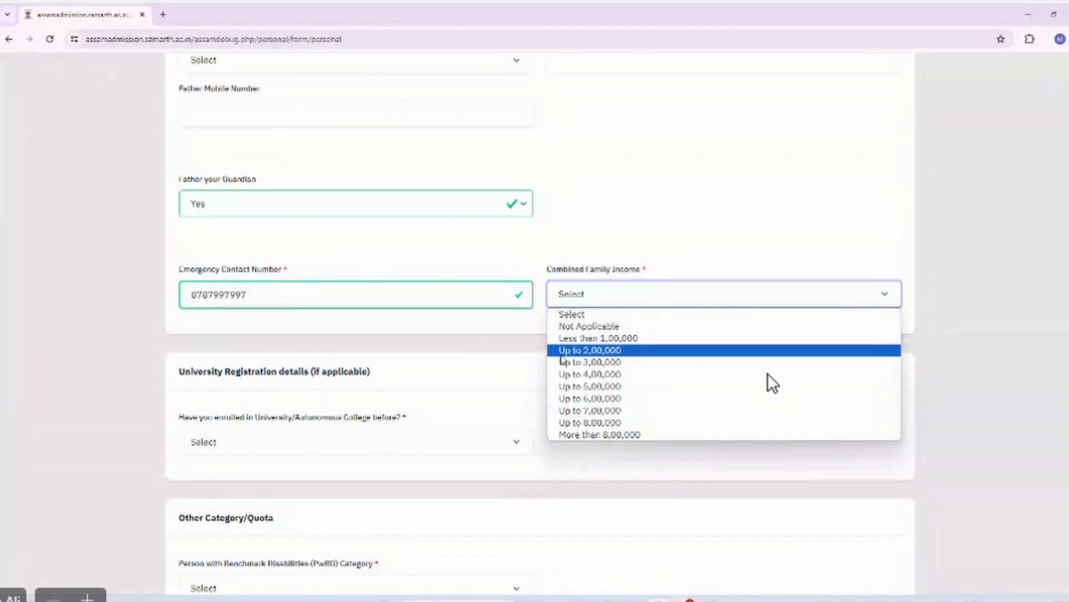
{"action": "left_click", "coordinate": [591, 350]}
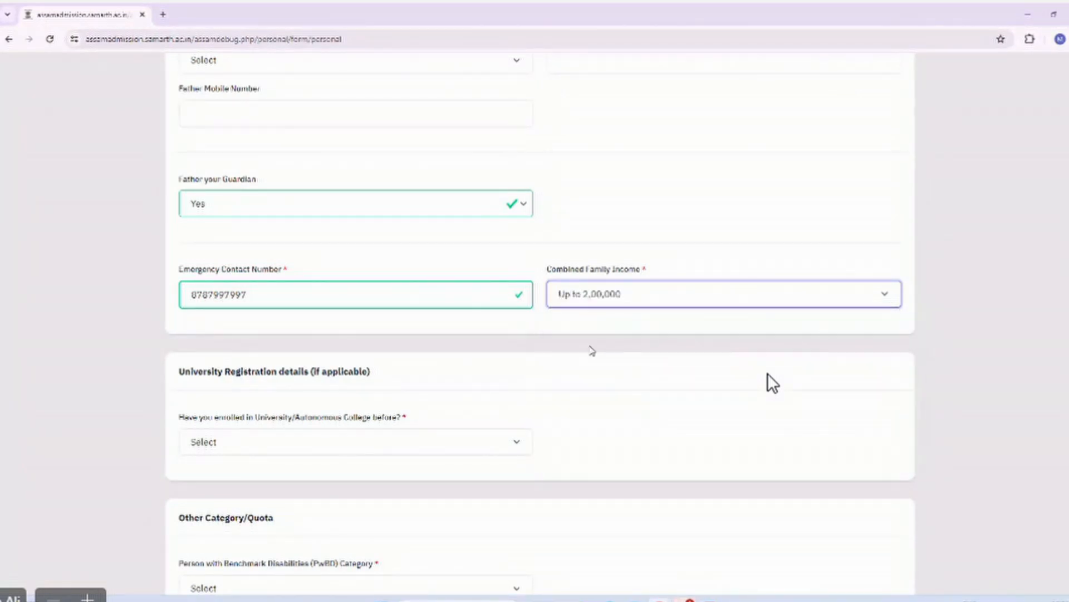
{"action": "scroll", "coordinate": [506, 350], "scroll_direction": "down", "scroll_amount": 1}
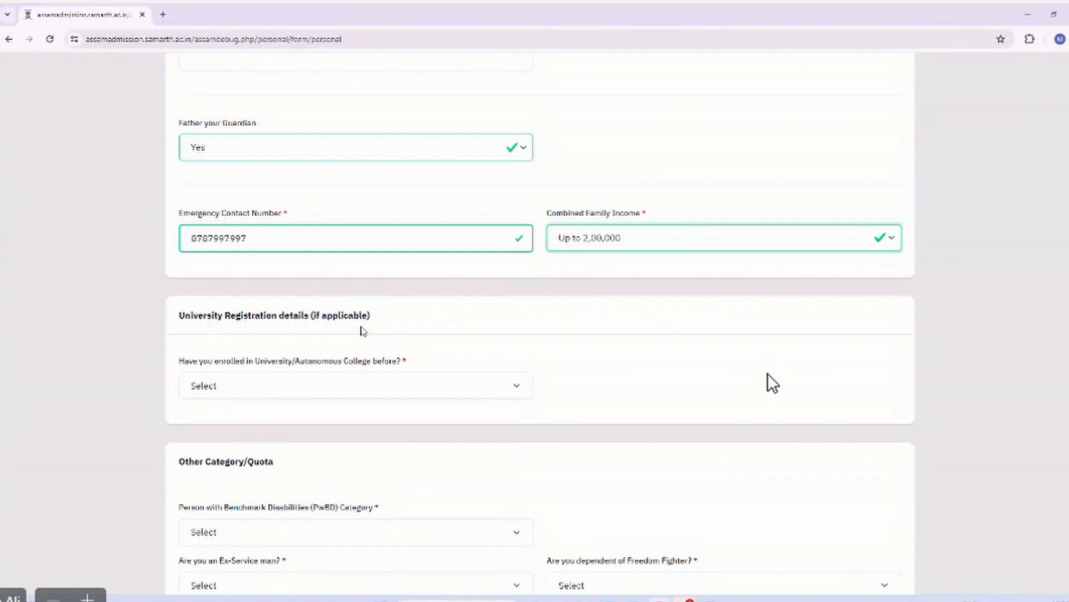
Answer No to prior university enrolment after briefly trying Yes and its registration fields.
{"action": "scroll", "coordinate": [362, 332], "scroll_direction": "down", "scroll_amount": 1}
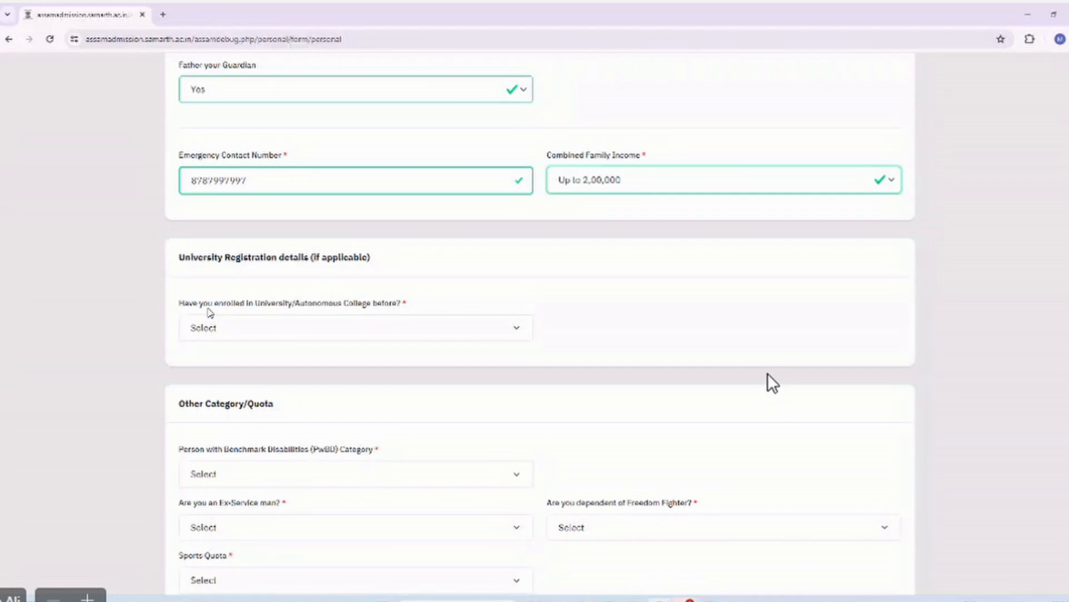
{"action": "left_click", "coordinate": [223, 329]}
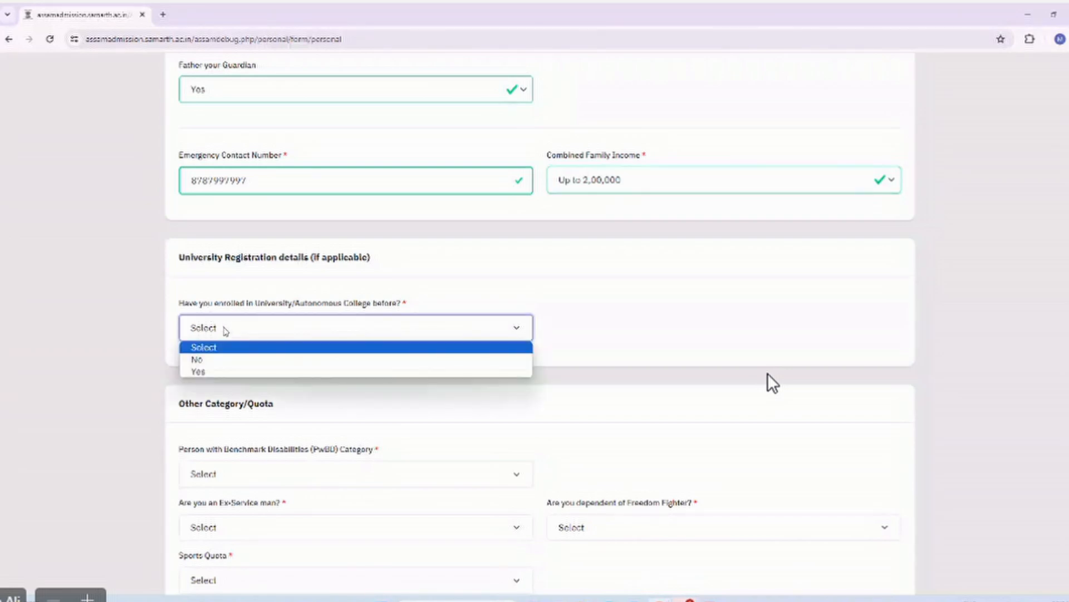
{"action": "left_click", "coordinate": [201, 372]}
{"action": "scroll", "coordinate": [329, 369], "scroll_direction": "down", "scroll_amount": 2}
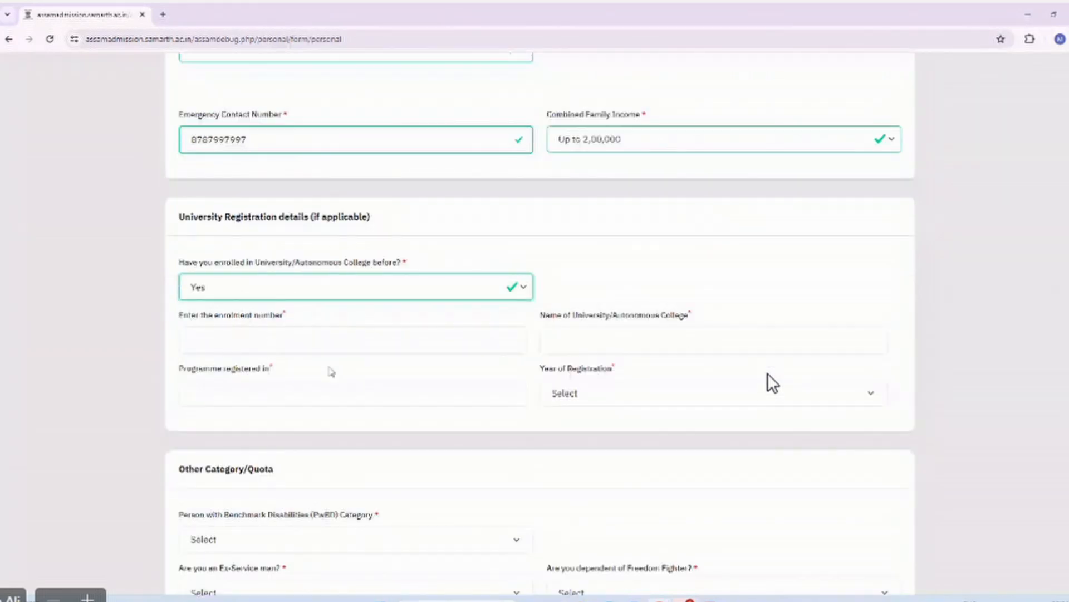
{"action": "left_click", "coordinate": [236, 301]}
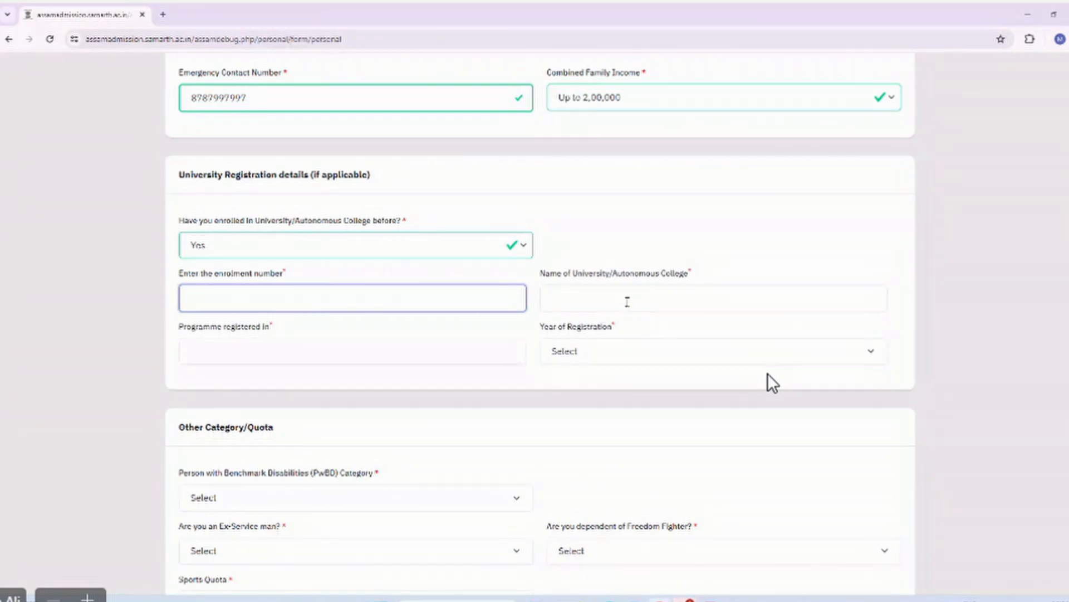
{"action": "left_click", "coordinate": [326, 349]}
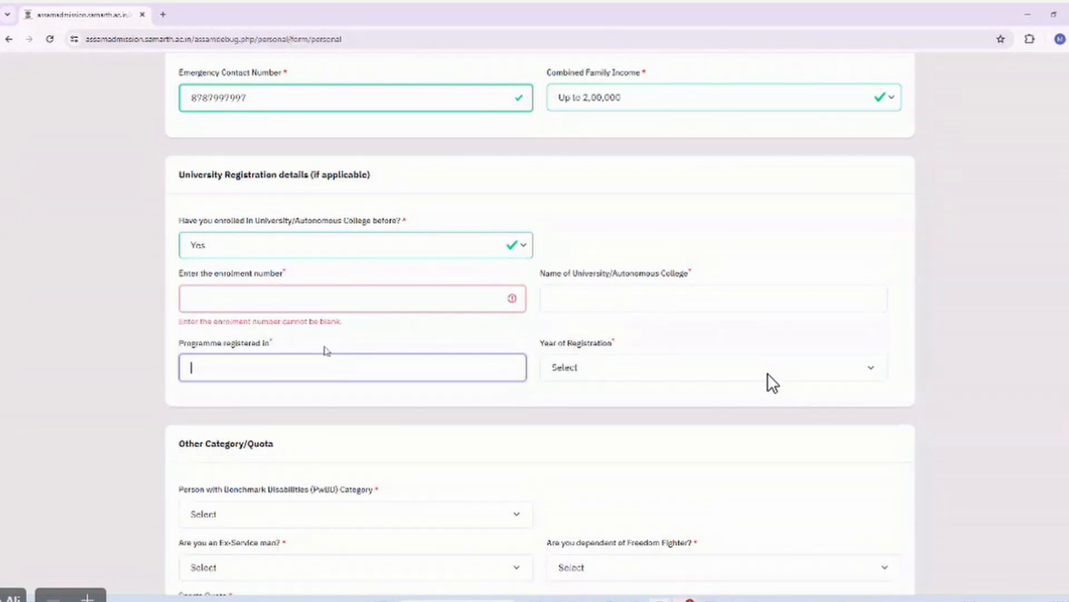
{"action": "left_click", "coordinate": [655, 377]}
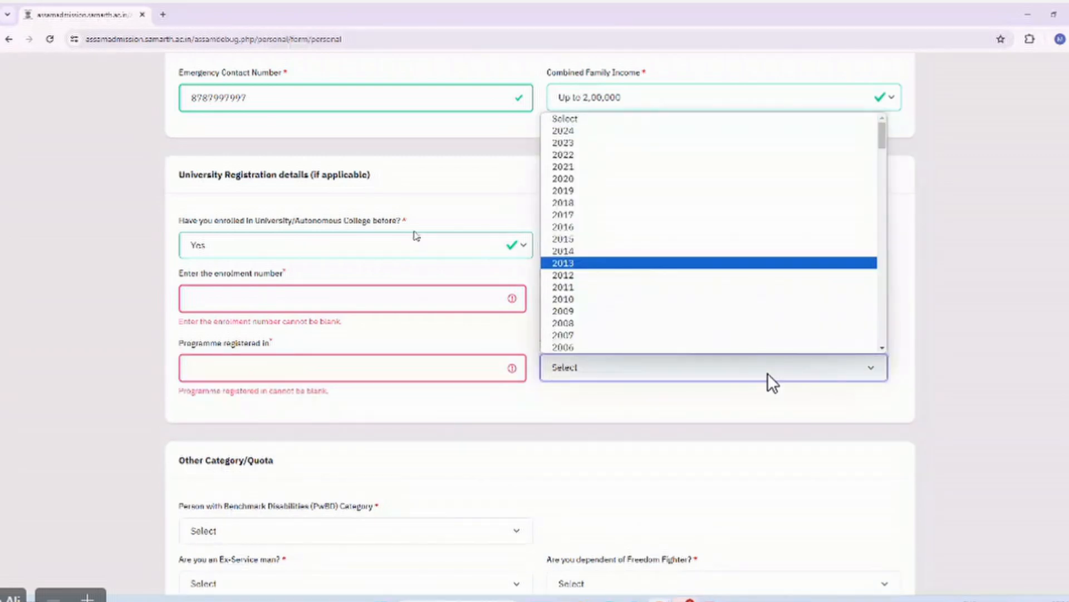
{"action": "left_click", "coordinate": [362, 248]}
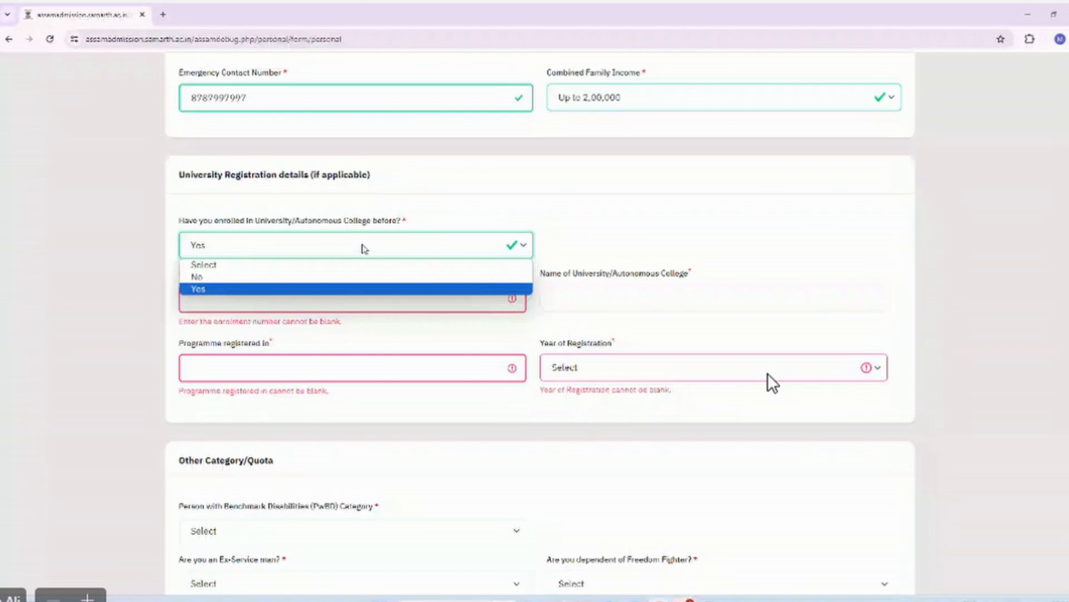
{"action": "left_click", "coordinate": [215, 277]}
Choose 1. Locomotor Disability as PwBD category and change disability percentage from 23 to 45.
{"action": "scroll", "coordinate": [384, 290], "scroll_direction": "down", "scroll_amount": 2}
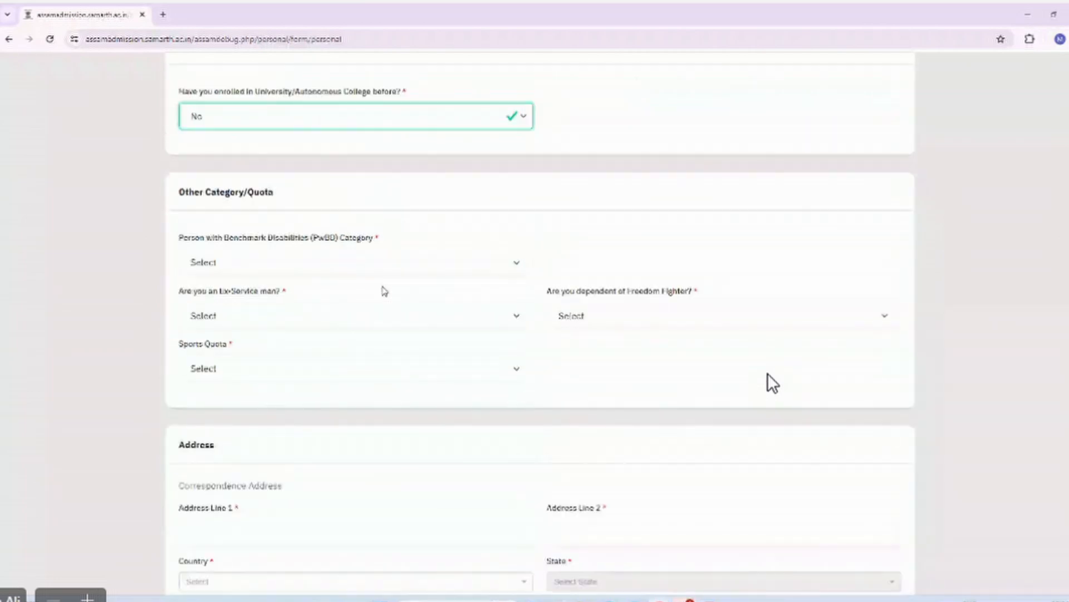
{"action": "left_click", "coordinate": [256, 264]}
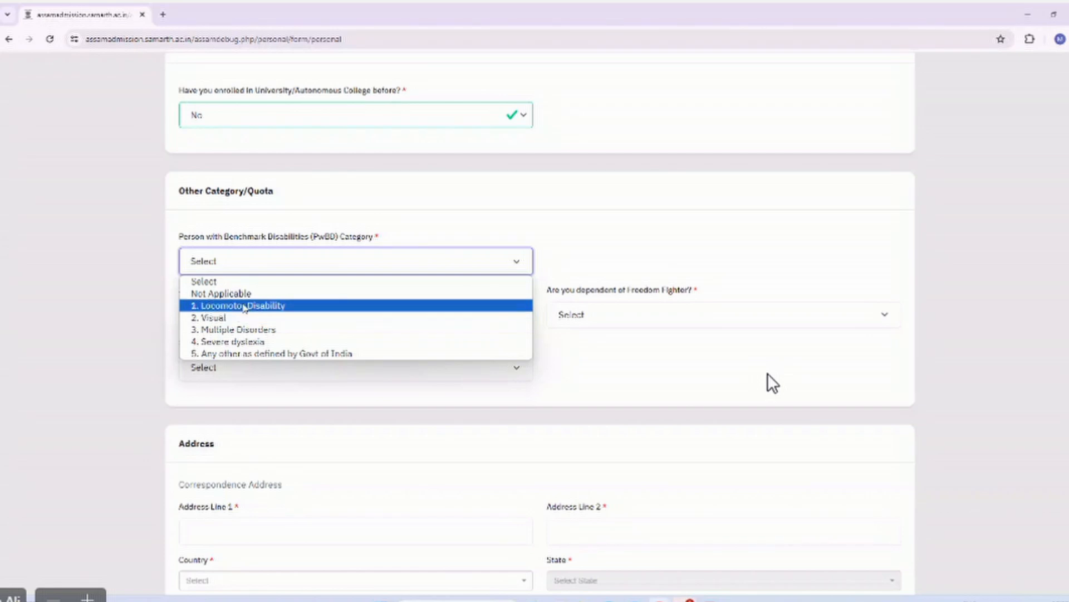
{"action": "left_click", "coordinate": [244, 306]}
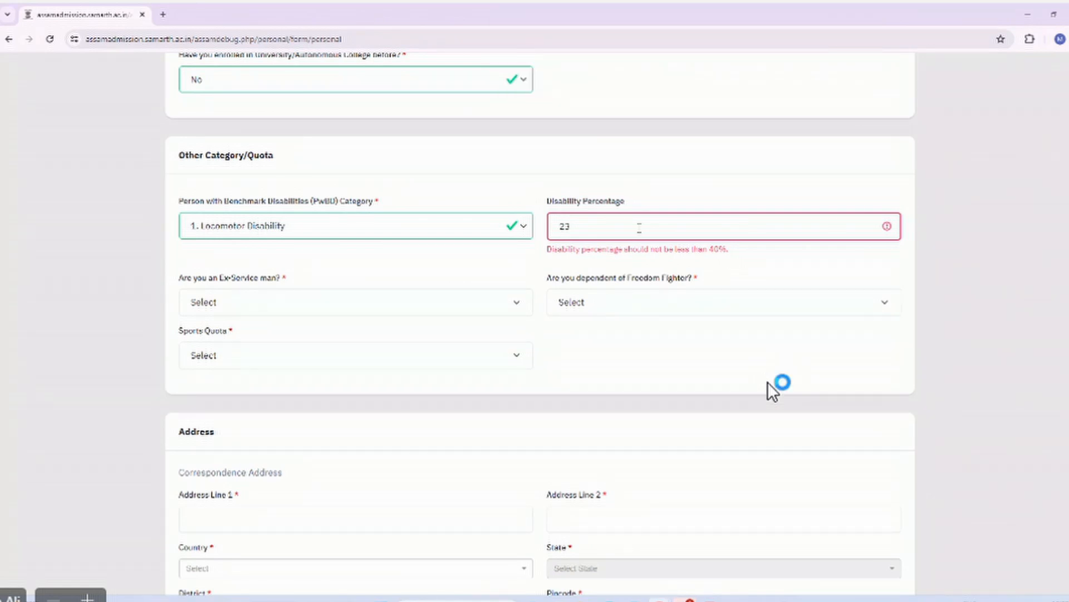
{"action": "key", "text": "BackSpace"}
{"action": "key", "text": "BackSpace"}
{"action": "type", "text": "45"}
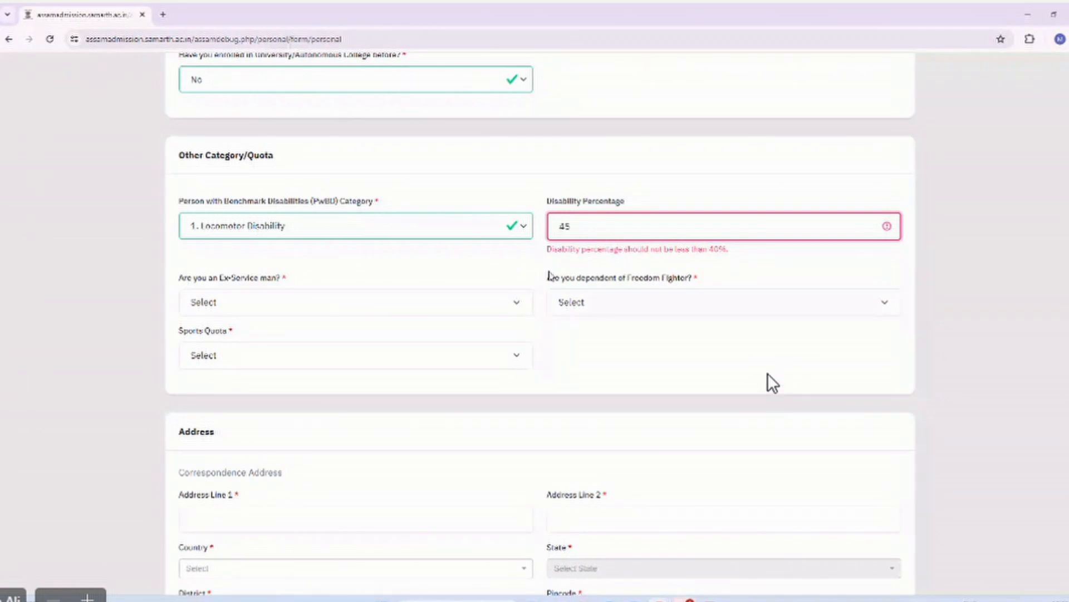
{"action": "scroll", "coordinate": [389, 256], "scroll_direction": "down", "scroll_amount": 1}
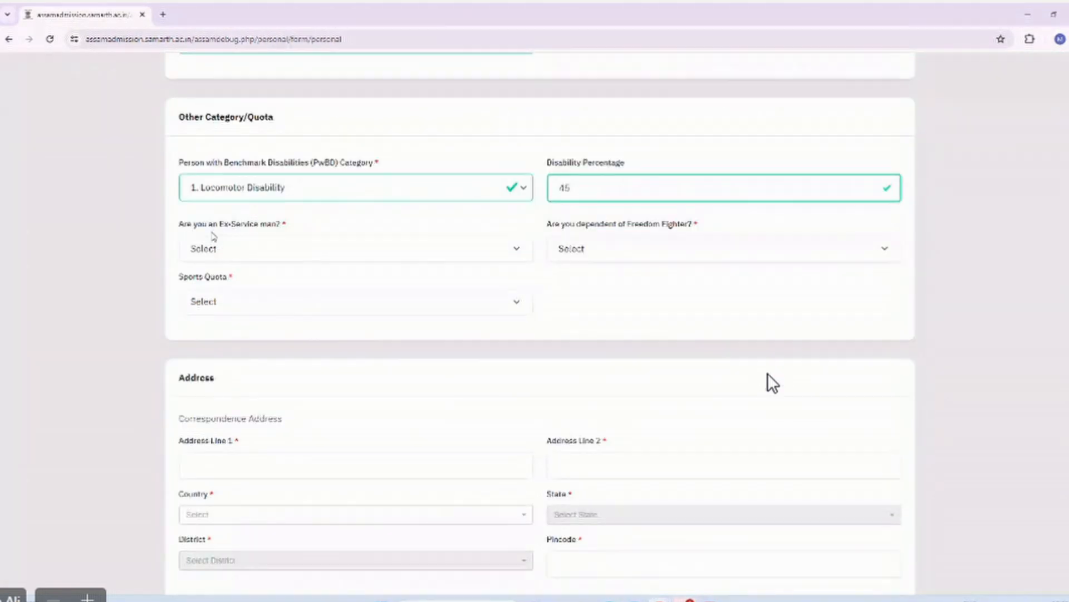
Answer No to the ex-serviceman and freedom-fighter dependant questions.
{"action": "left_click", "coordinate": [227, 247]}
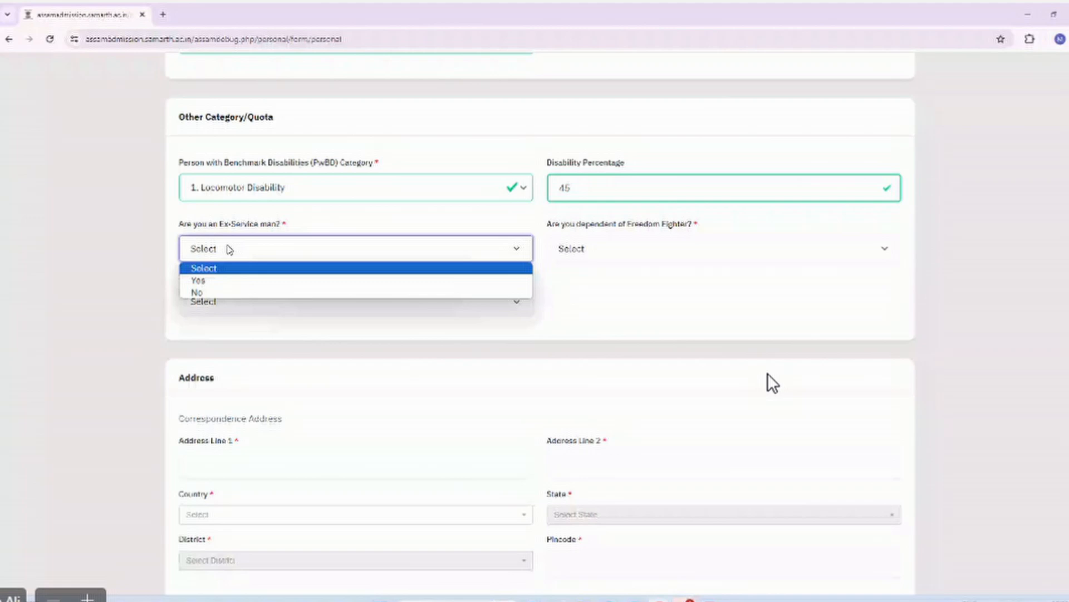
{"action": "left_click", "coordinate": [211, 292]}
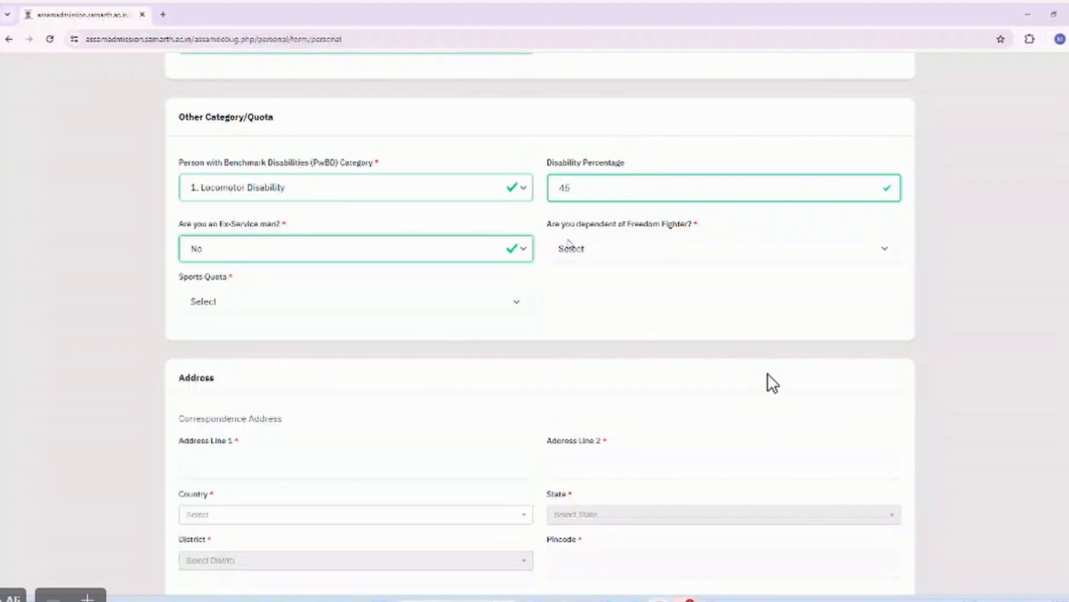
{"action": "left_click", "coordinate": [617, 253]}
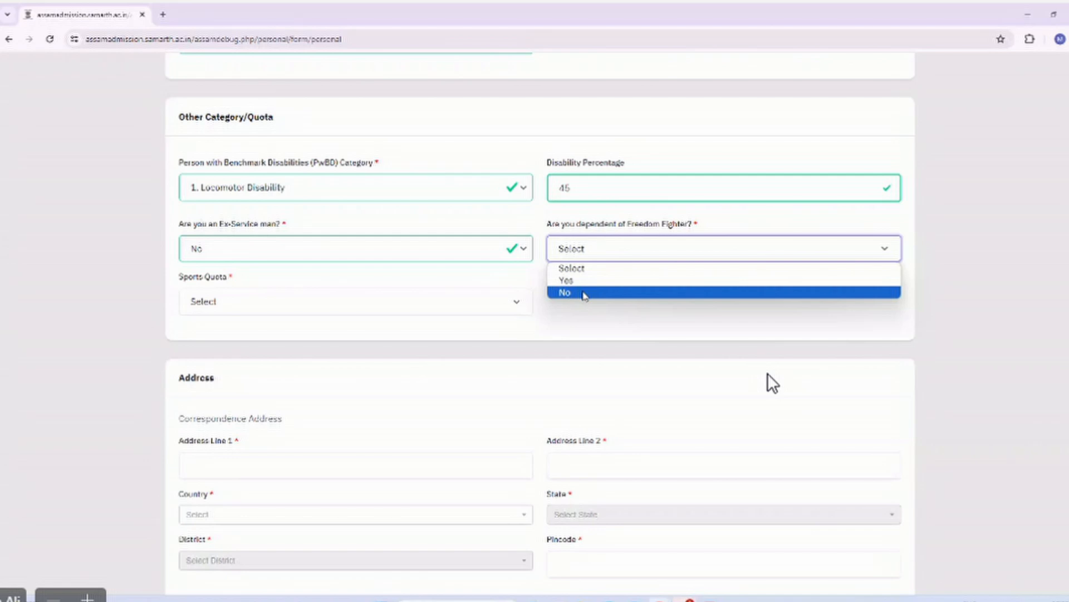
{"action": "left_click", "coordinate": [584, 294]}
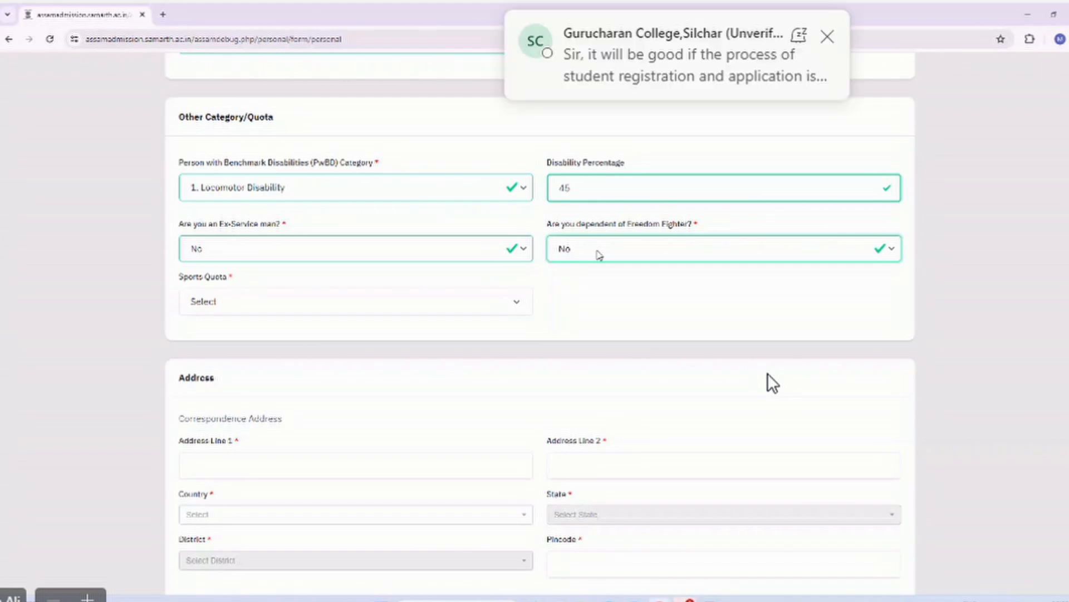
Set Sports Quota to No after briefly previewing its Yes fields.
{"action": "left_click", "coordinate": [473, 303]}
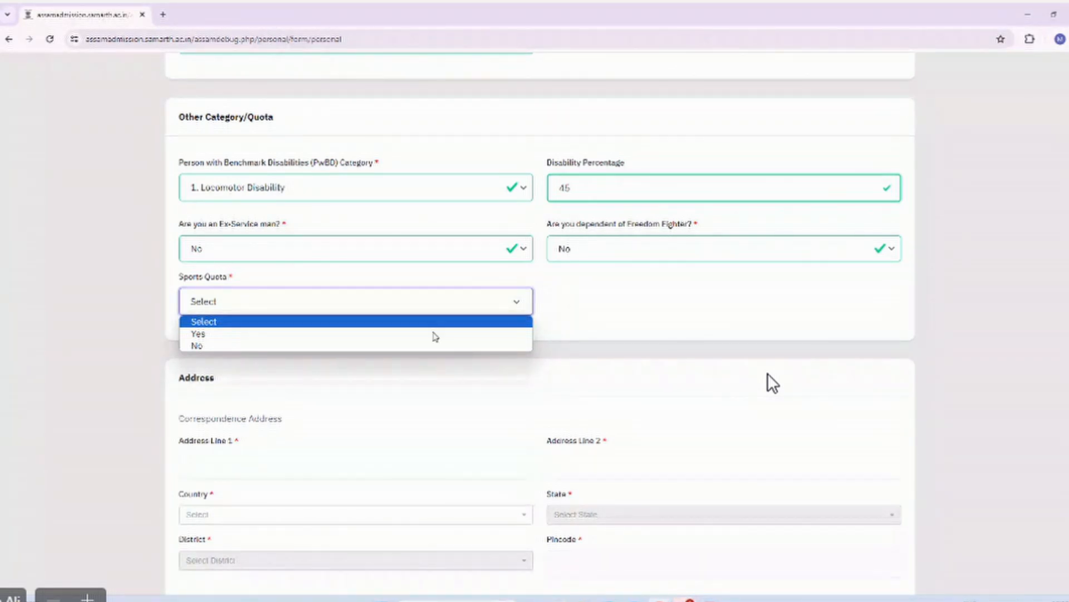
{"action": "left_click", "coordinate": [216, 333]}
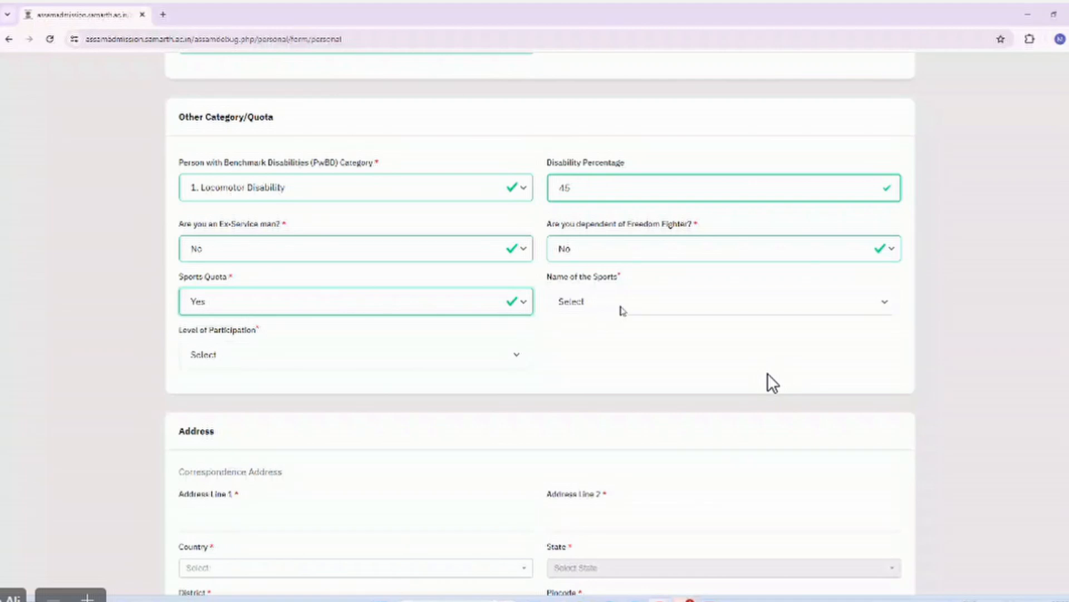
{"action": "left_click", "coordinate": [620, 304]}
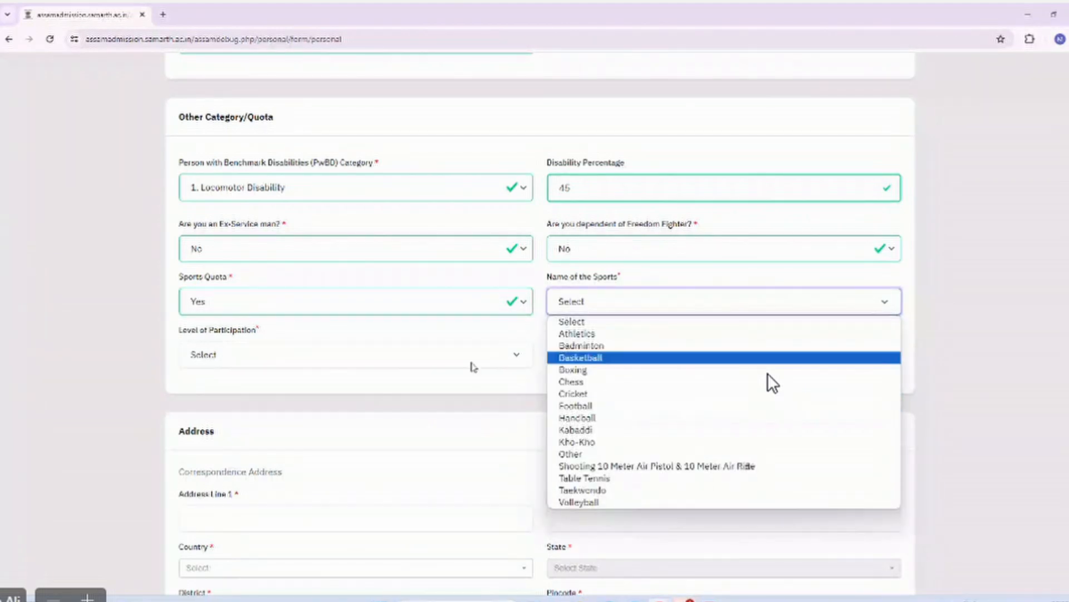
{"action": "left_click", "coordinate": [377, 369]}
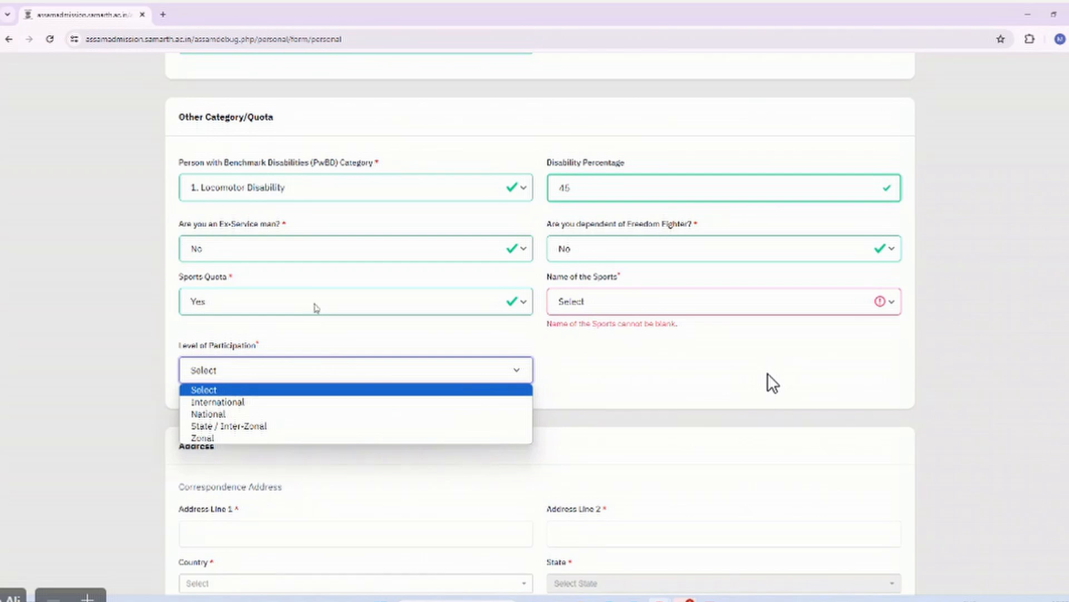
{"action": "scroll", "coordinate": [316, 307], "scroll_direction": "down", "scroll_amount": 1}
{"action": "left_click", "coordinate": [298, 294]}
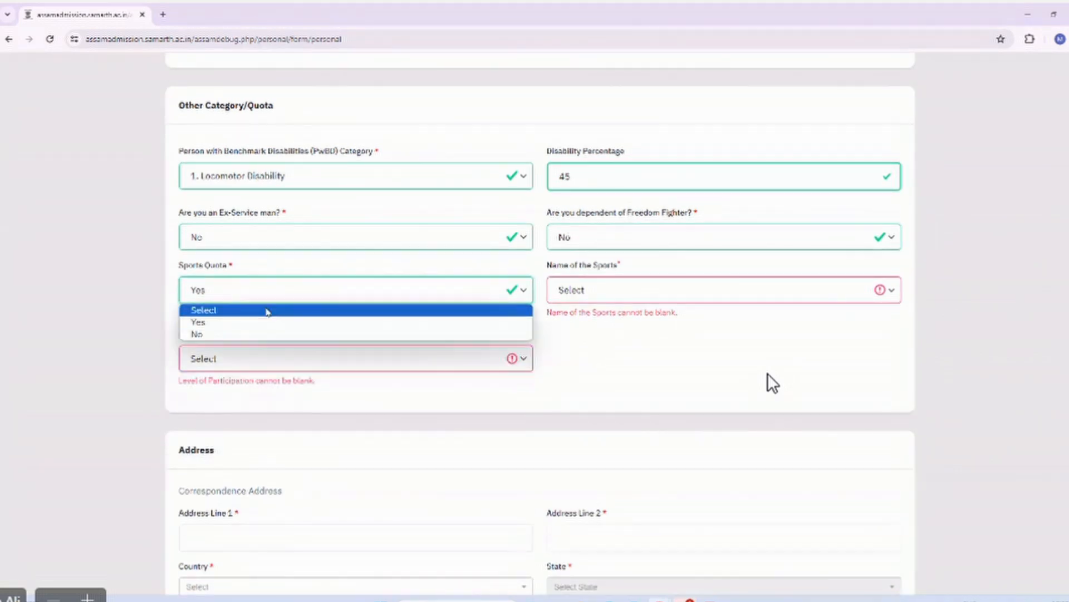
{"action": "left_click", "coordinate": [215, 335]}
{"action": "scroll", "coordinate": [377, 329], "scroll_direction": "down", "scroll_amount": 2}
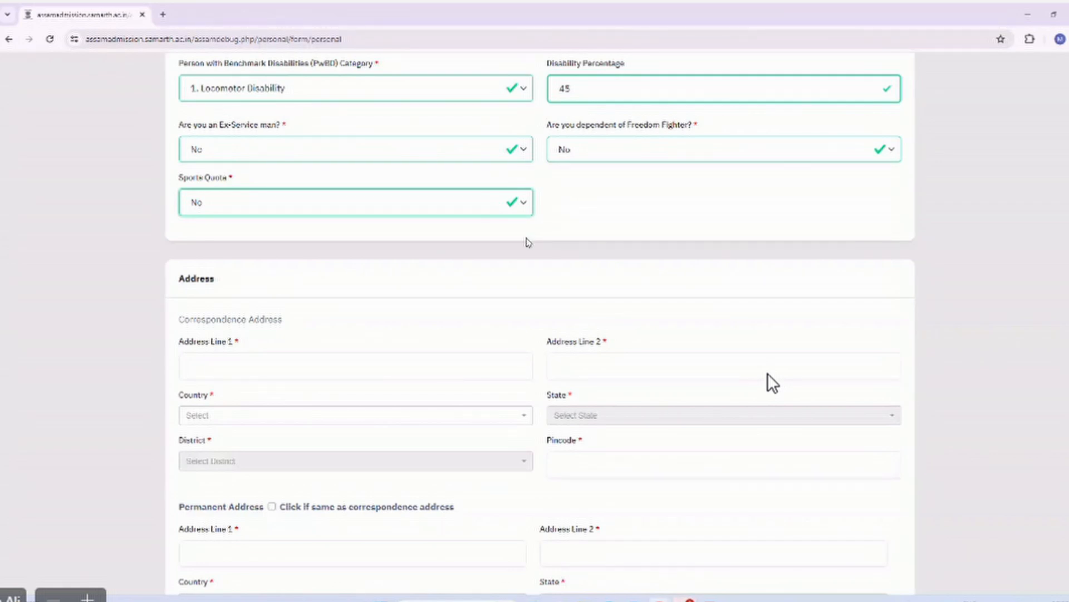
{"action": "scroll", "coordinate": [772, 383], "scroll_direction": "down", "scroll_amount": 2}
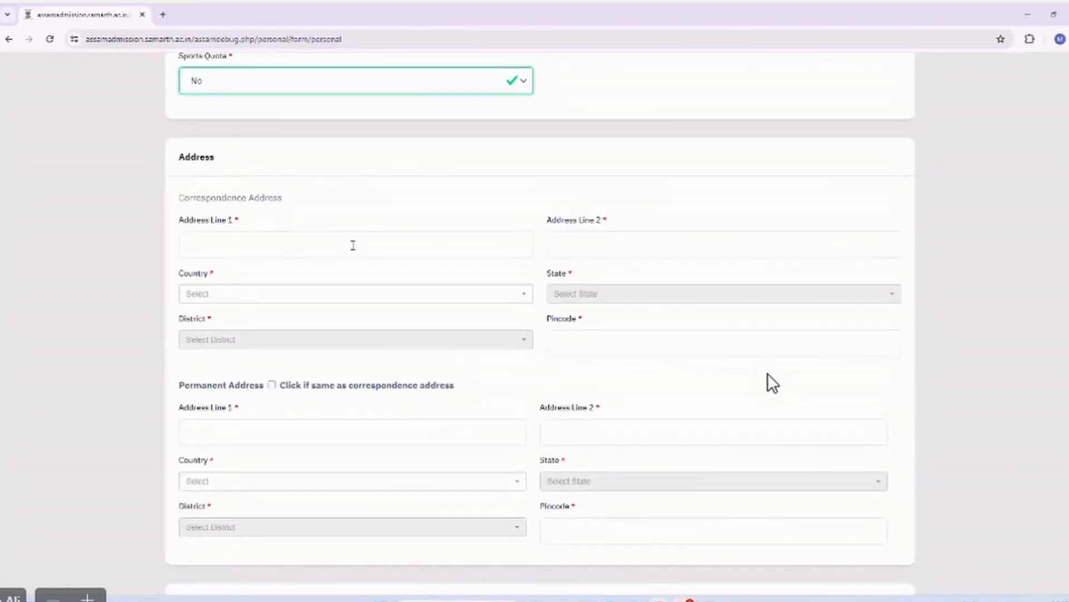
Fill in correspondence Address Line 1 and Address Line 2 from saved suggestions.
{"action": "left_click", "coordinate": [353, 246]}
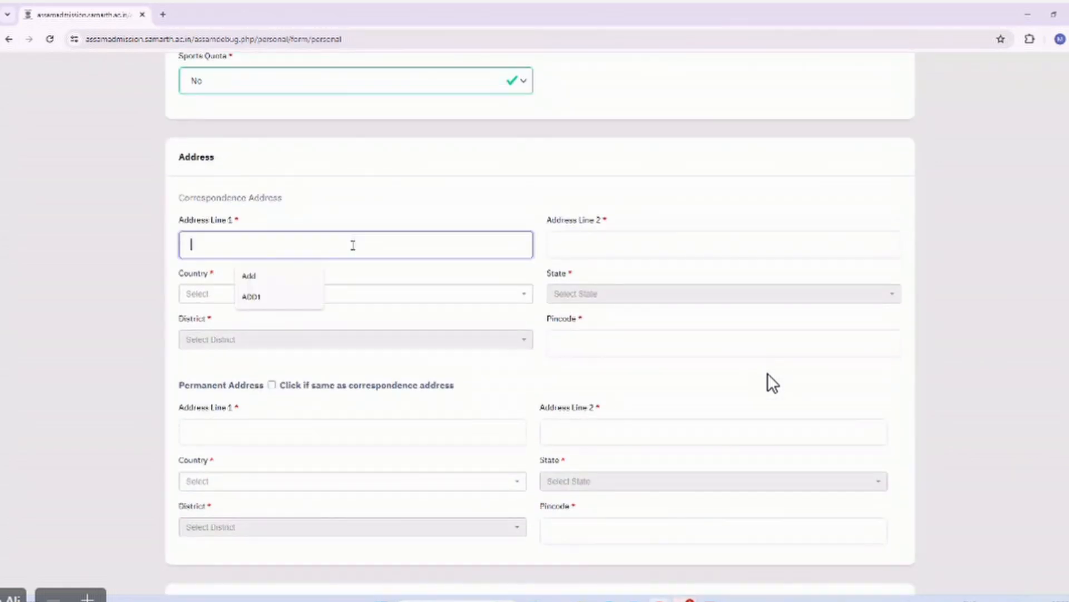
{"action": "left_click", "coordinate": [270, 276]}
{"action": "type", "text": "1"}
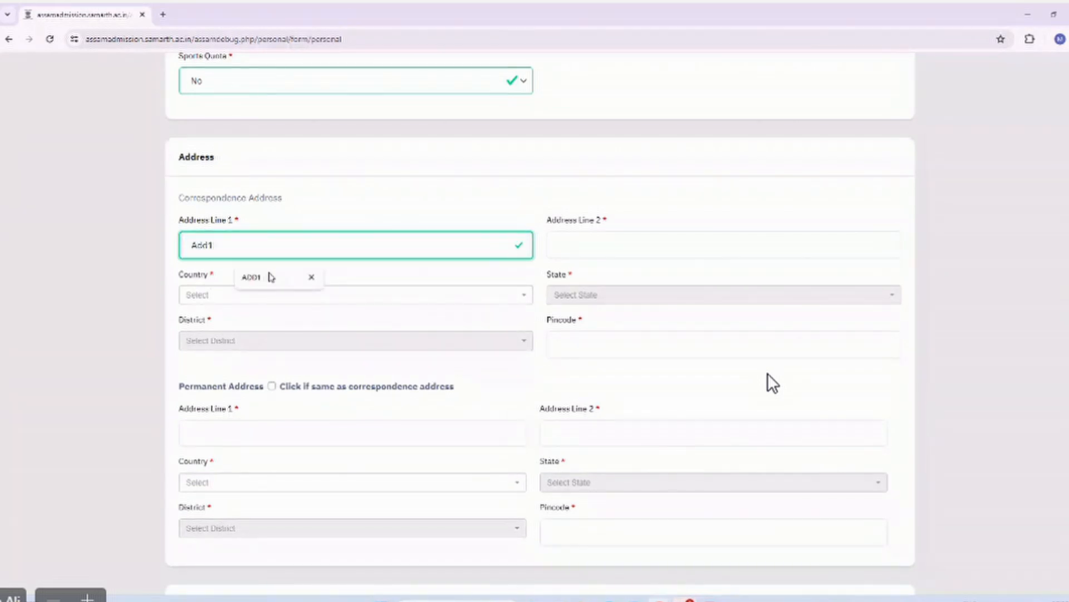
{"action": "left_click", "coordinate": [554, 252]}
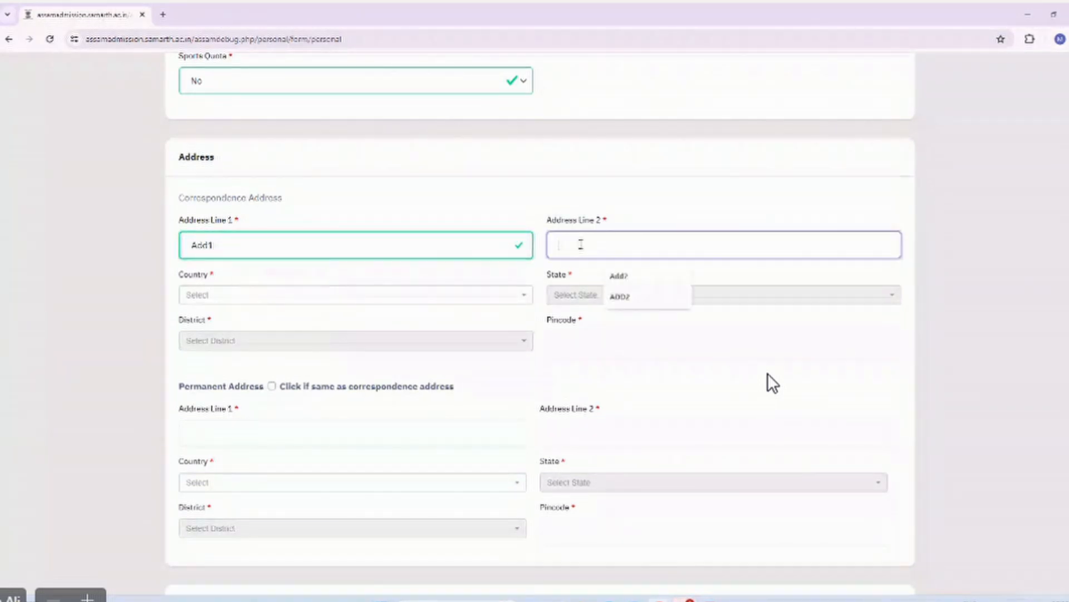
{"action": "left_click", "coordinate": [621, 275]}
{"action": "type", "text": "2"}
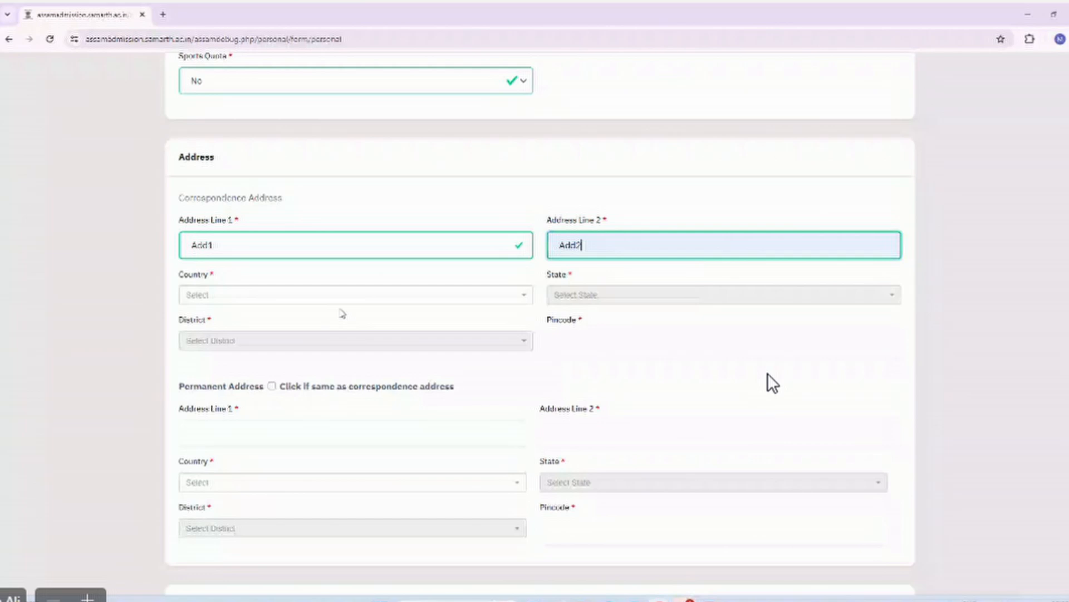
Select India, Assam and BARPETA district, then enter the address pincode.
{"action": "left_click", "coordinate": [340, 298]}
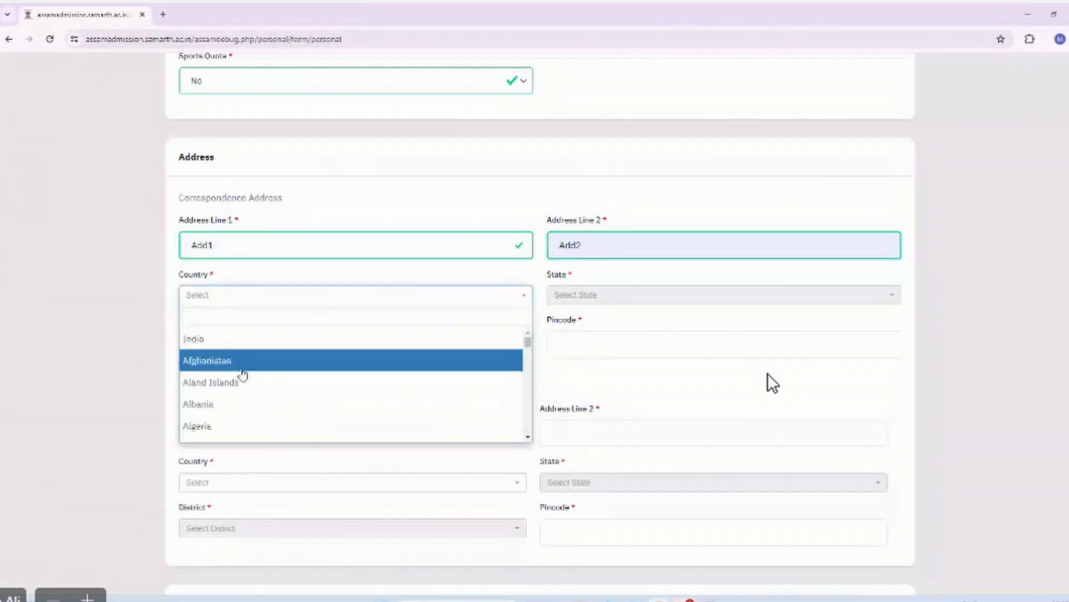
{"action": "left_click", "coordinate": [227, 340]}
{"action": "left_click", "coordinate": [598, 295]}
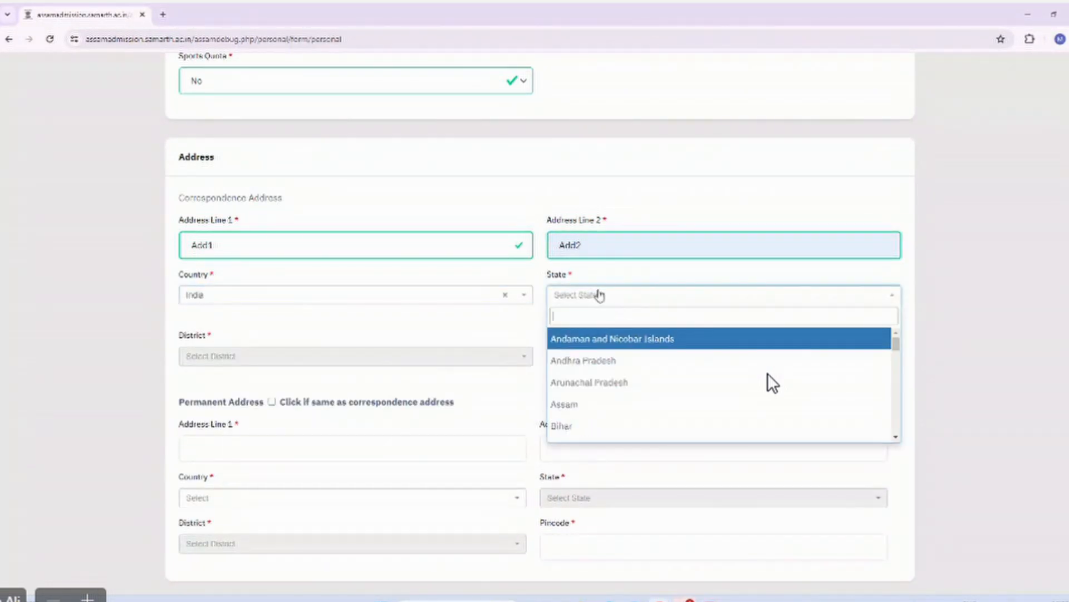
{"action": "type", "text": "ass"}
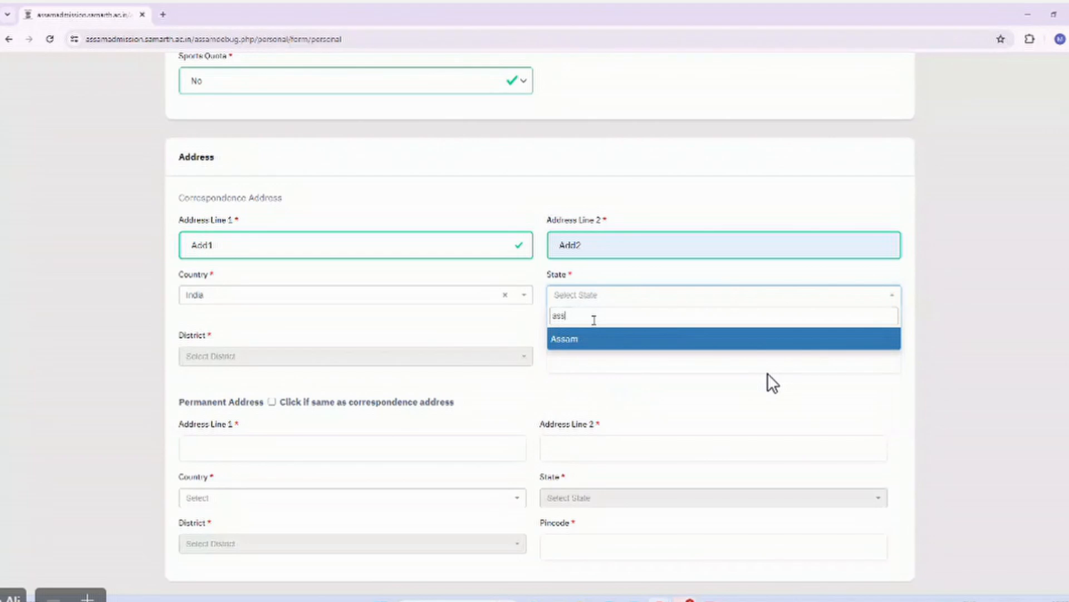
{"action": "left_click", "coordinate": [582, 340]}
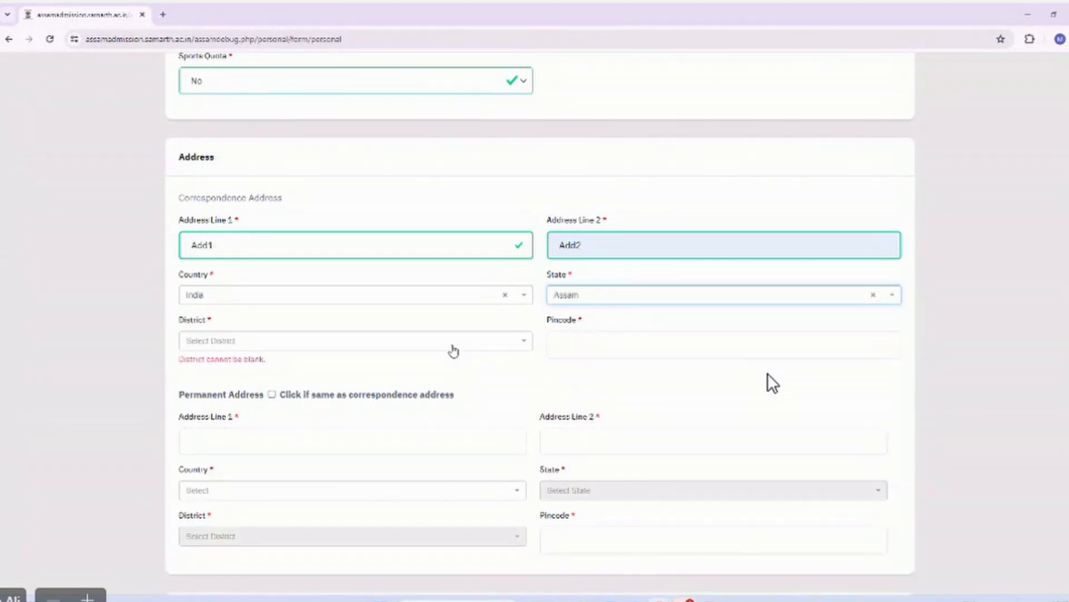
{"action": "left_click", "coordinate": [453, 347]}
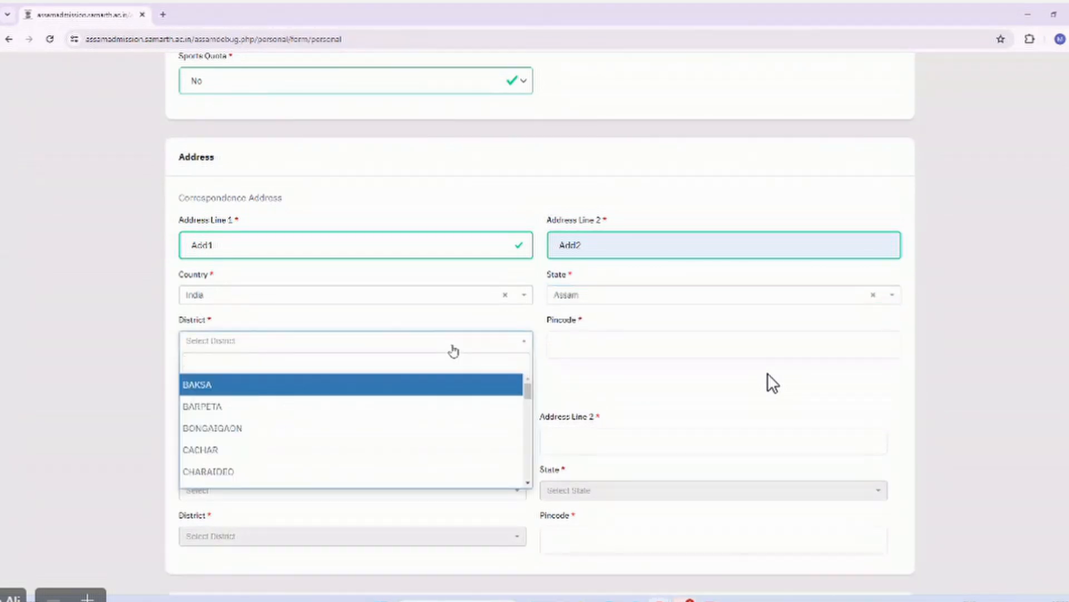
{"action": "left_click", "coordinate": [260, 405]}
{"action": "left_click", "coordinate": [597, 343]}
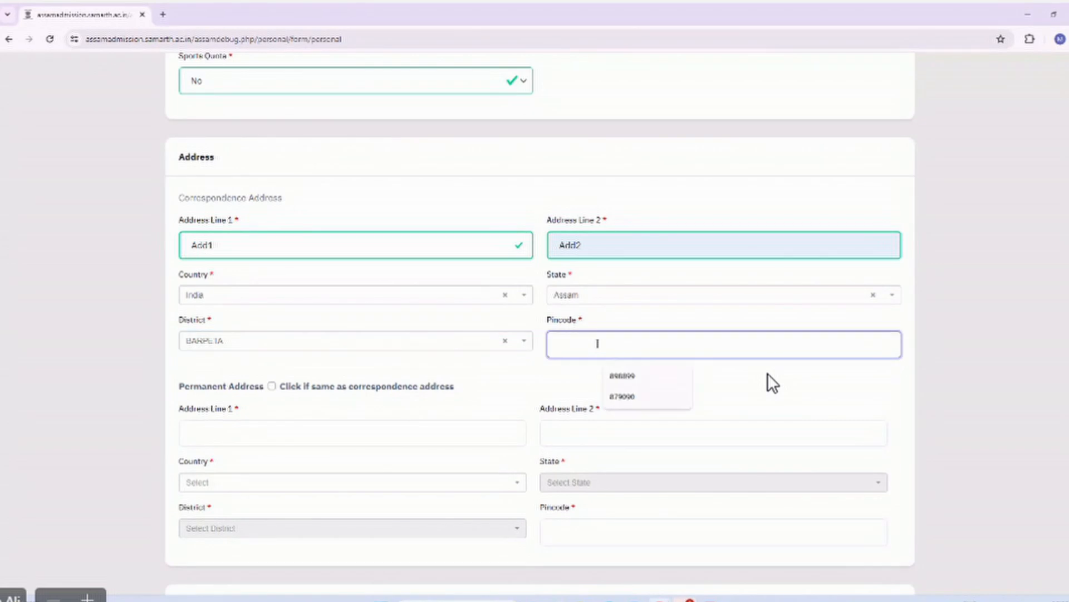
{"action": "type", "text": "876889"}
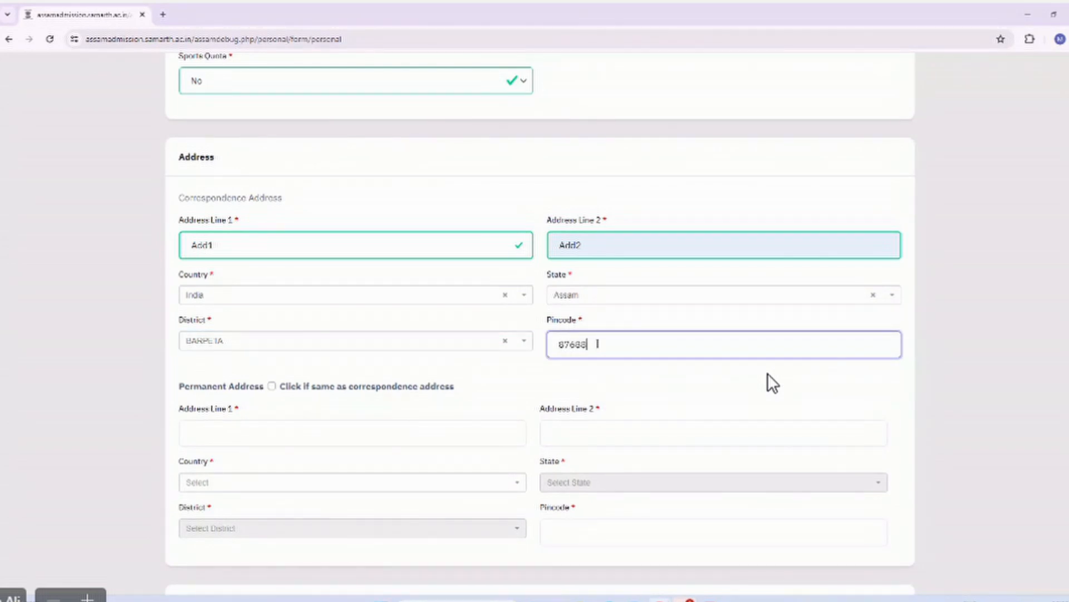
{"action": "left_click", "coordinate": [581, 364]}
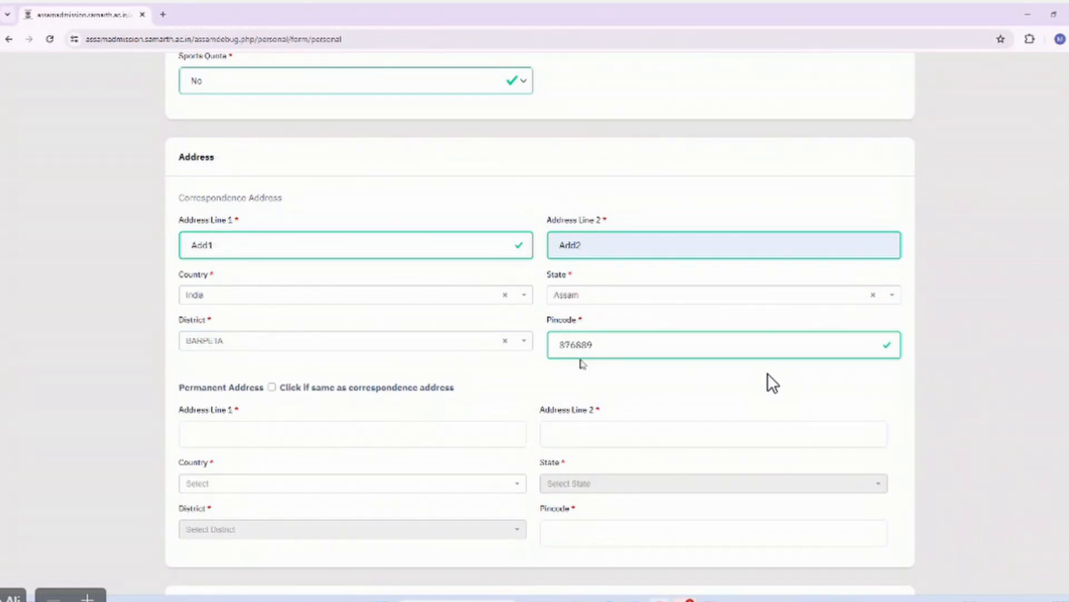
{"action": "scroll", "coordinate": [514, 381], "scroll_direction": "down", "scroll_amount": 2}
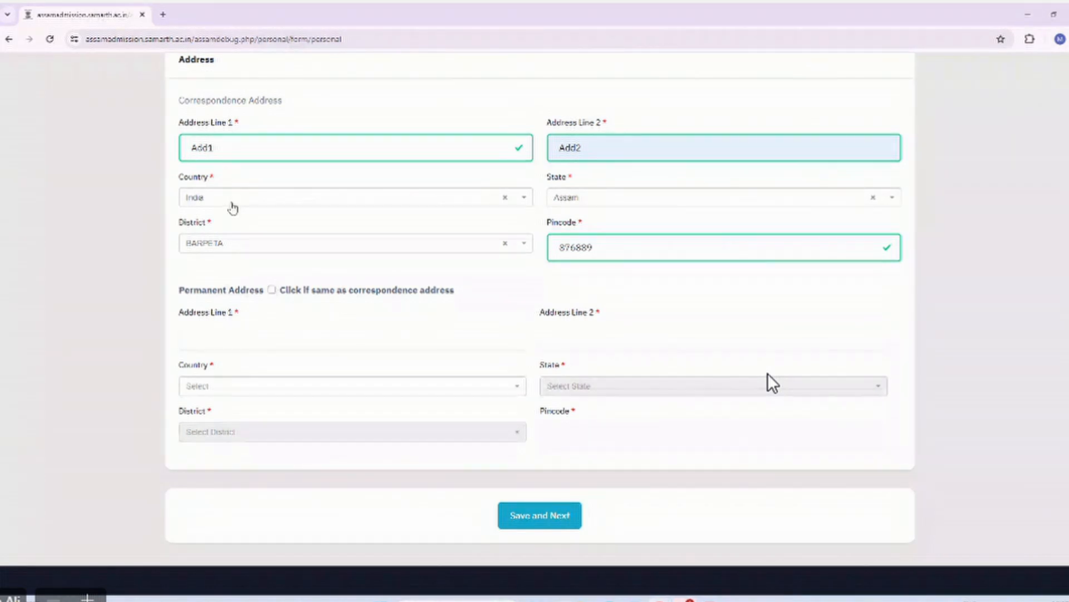
Copy the correspondence address into the permanent address and submit with Save and Next.
{"action": "left_click", "coordinate": [272, 290]}
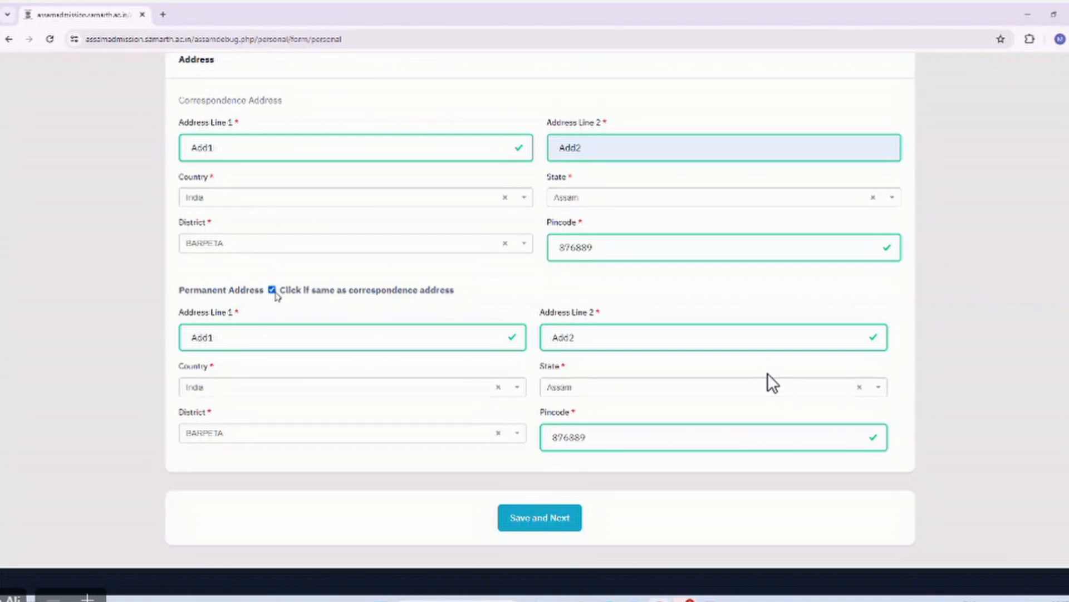
{"action": "scroll", "coordinate": [354, 342], "scroll_direction": "down", "scroll_amount": 1}
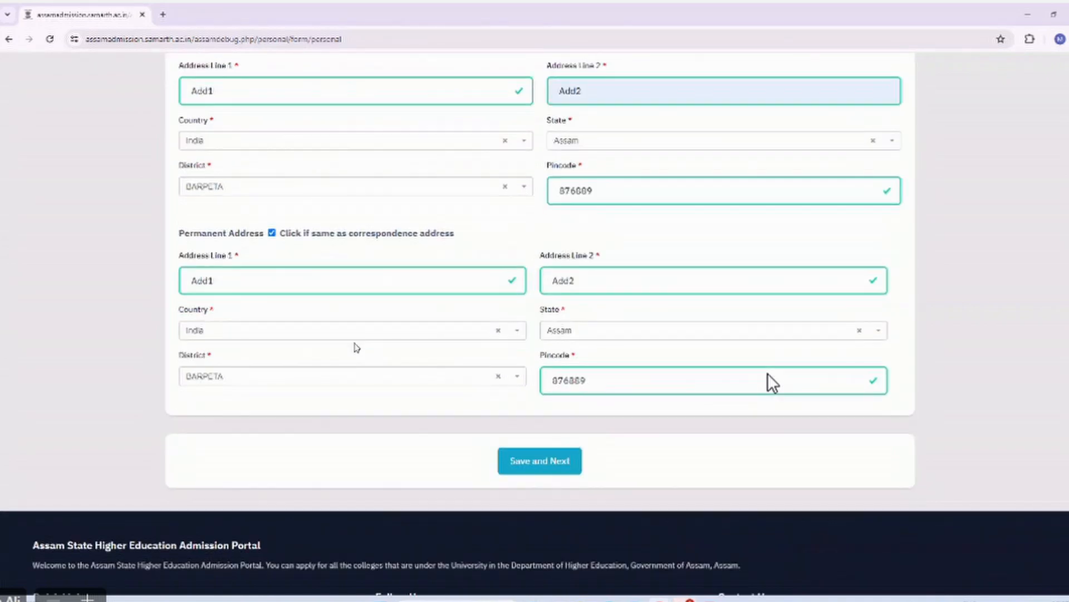
{"action": "scroll", "coordinate": [590, 233], "scroll_direction": "up", "scroll_amount": 1}
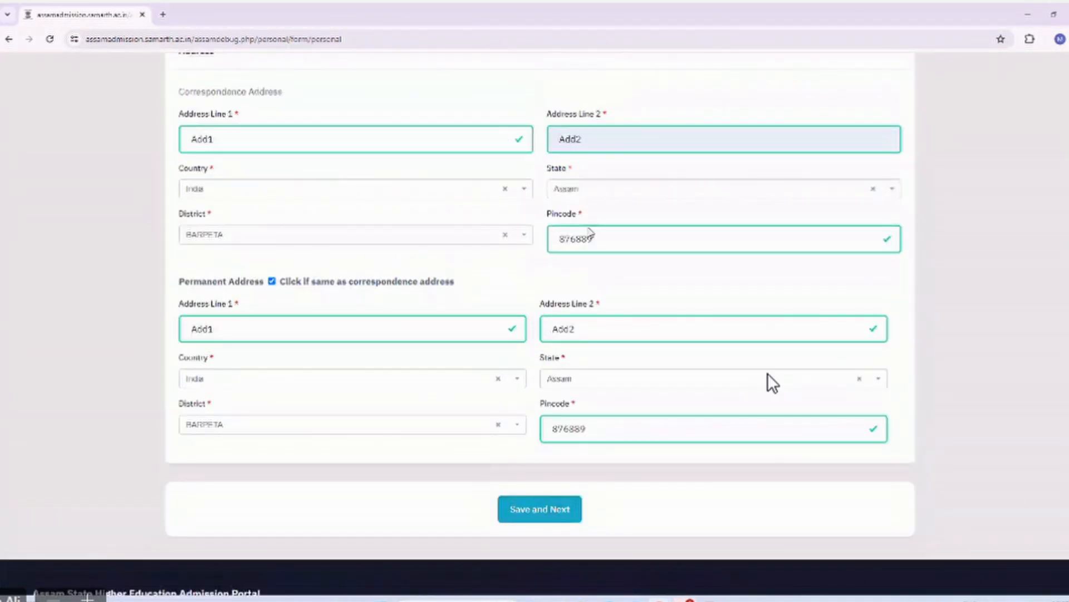
{"action": "scroll", "coordinate": [590, 233], "scroll_direction": "up", "scroll_amount": 10}
{"action": "scroll", "coordinate": [589, 227], "scroll_direction": "up", "scroll_amount": 10}
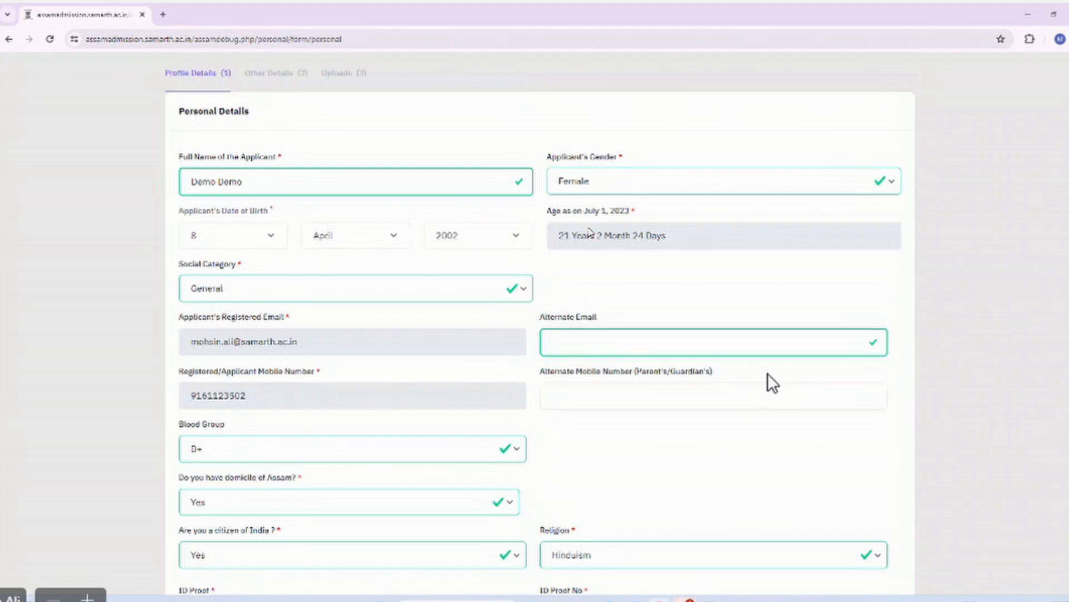
{"action": "scroll", "coordinate": [591, 231], "scroll_direction": "down", "scroll_amount": 20}
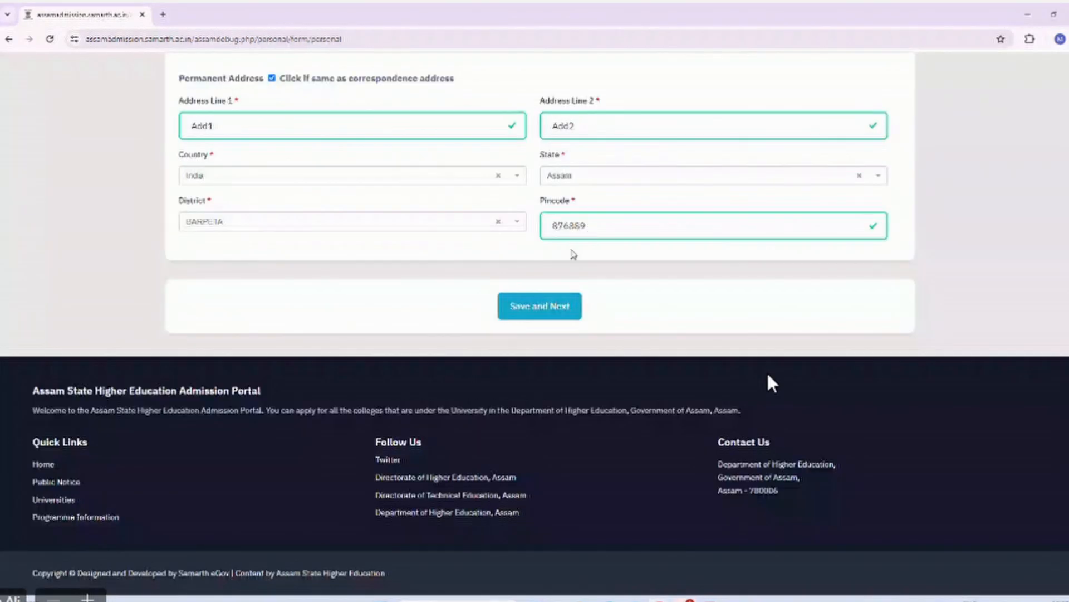
{"action": "left_click", "coordinate": [547, 316]}
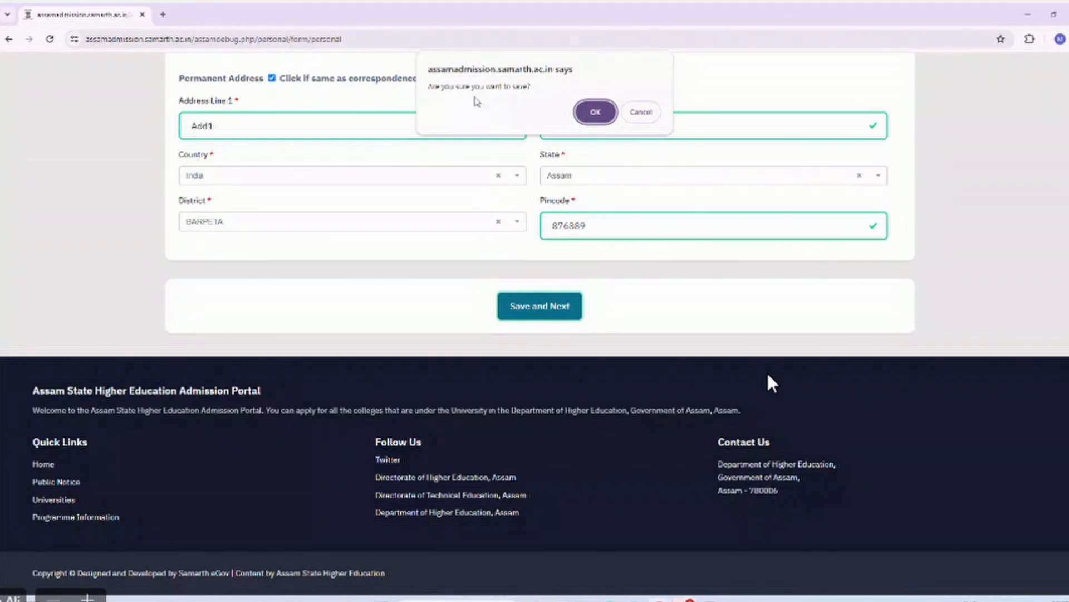
Confirm saving personal details, decline Chrome's address save, and scroll the Profile Details preview.
{"action": "left_click", "coordinate": [591, 114]}
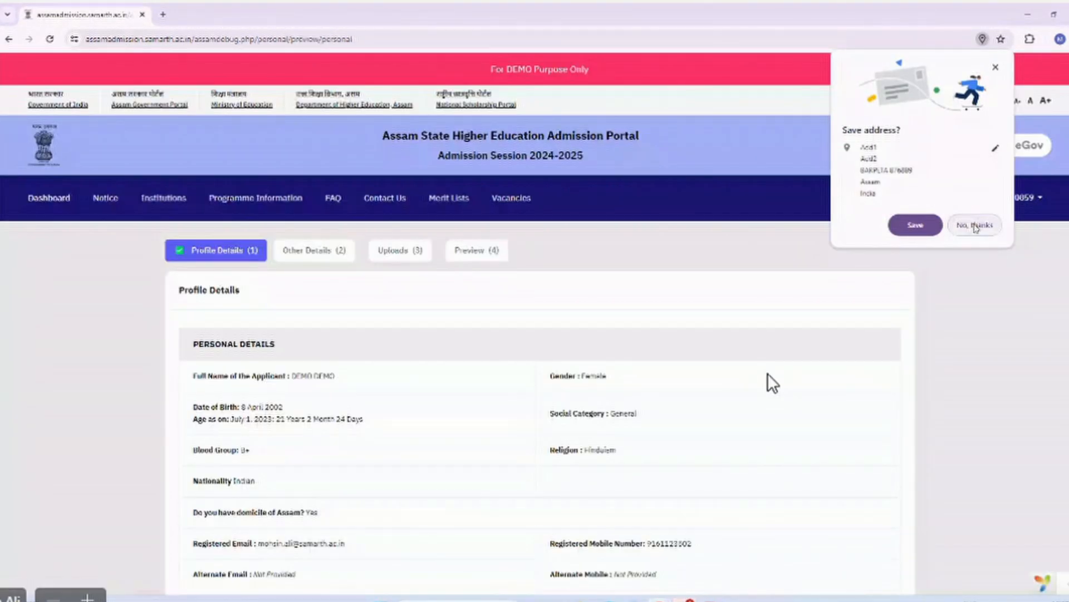
{"action": "left_click", "coordinate": [975, 225]}
{"action": "scroll", "coordinate": [673, 313], "scroll_direction": "down", "scroll_amount": 3}
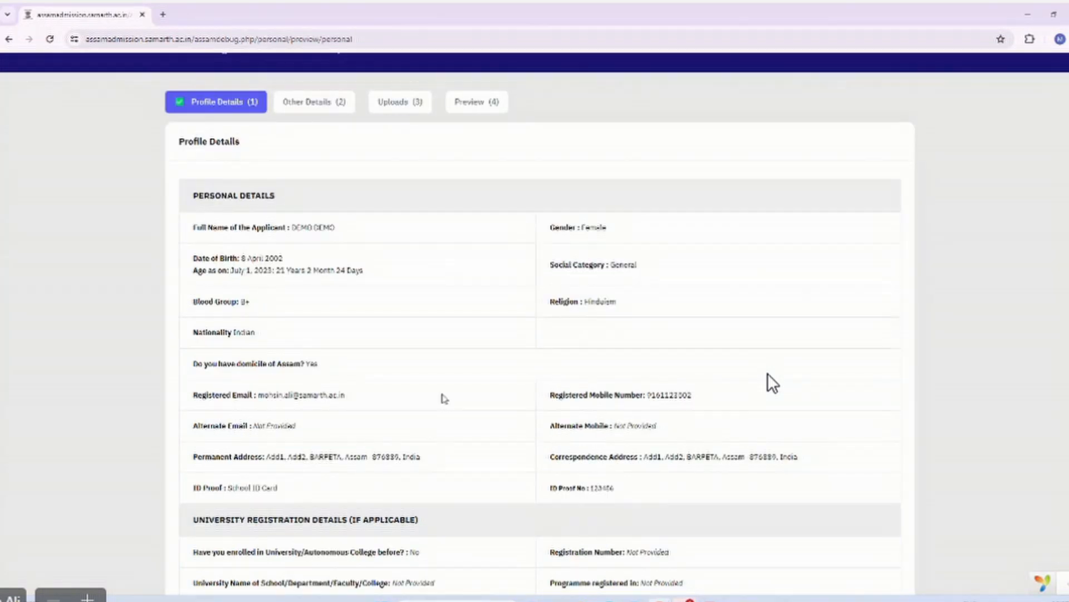
{"action": "scroll", "coordinate": [773, 384], "scroll_direction": "down", "scroll_amount": 10}
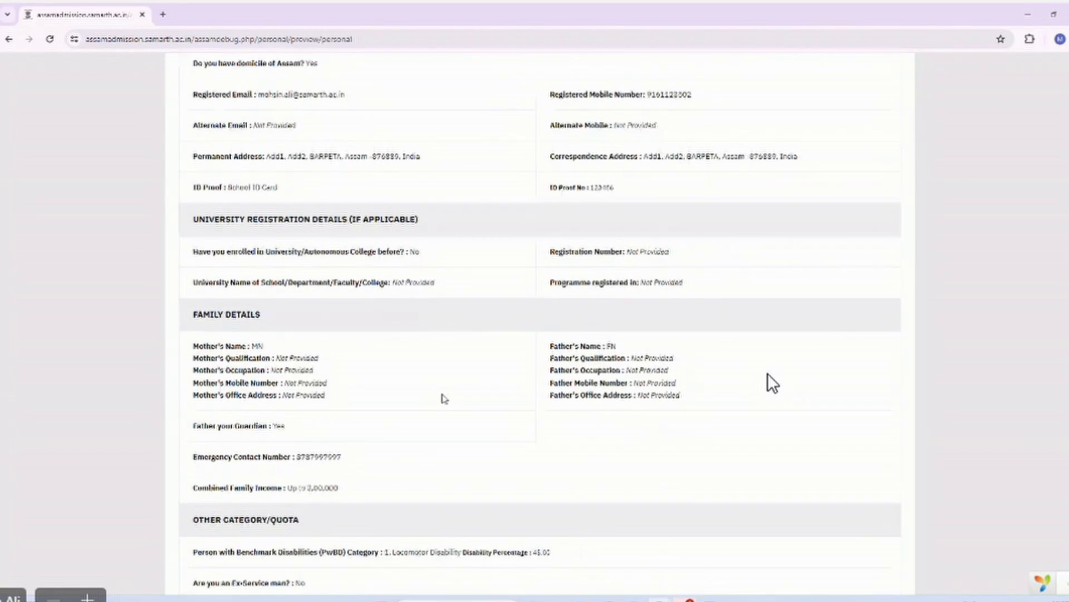
{"action": "scroll", "coordinate": [772, 383], "scroll_direction": "down", "scroll_amount": 3}
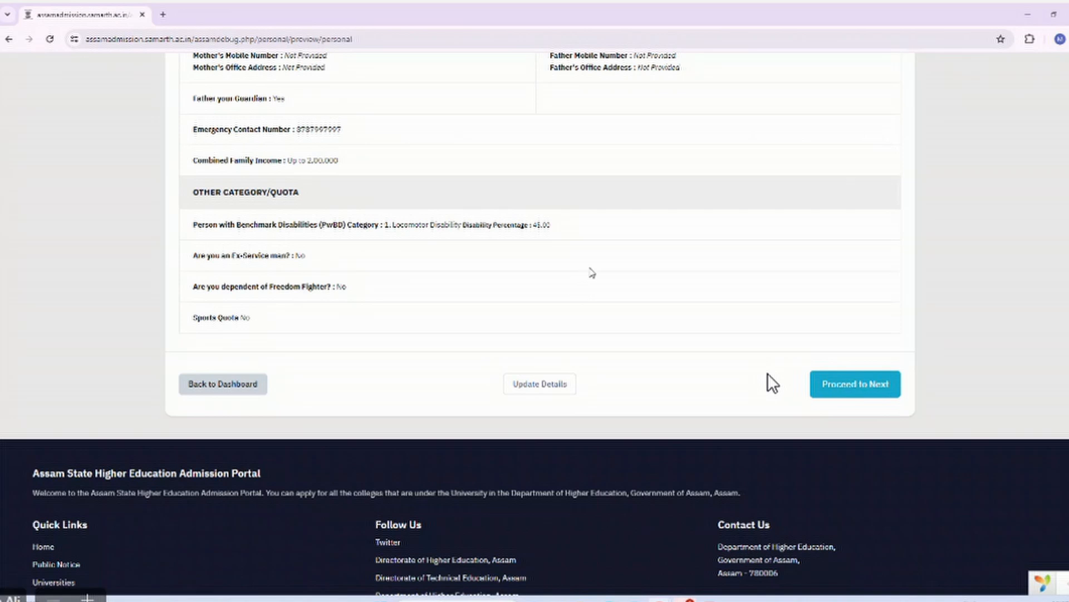
{"action": "left_click", "coordinate": [551, 388]}
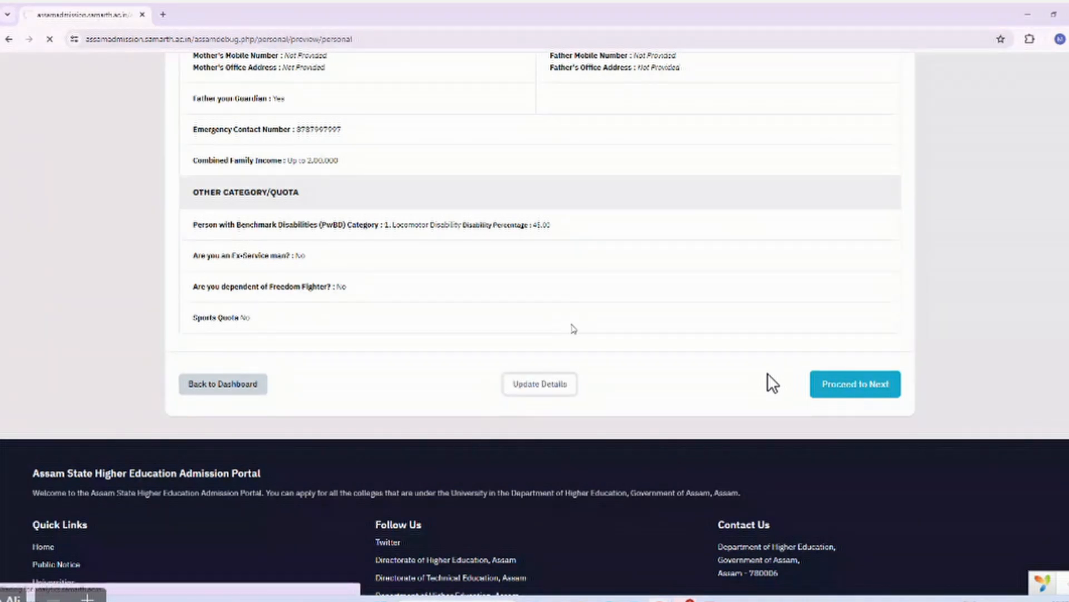
{"action": "scroll", "coordinate": [773, 384], "scroll_direction": "down", "scroll_amount": 10}
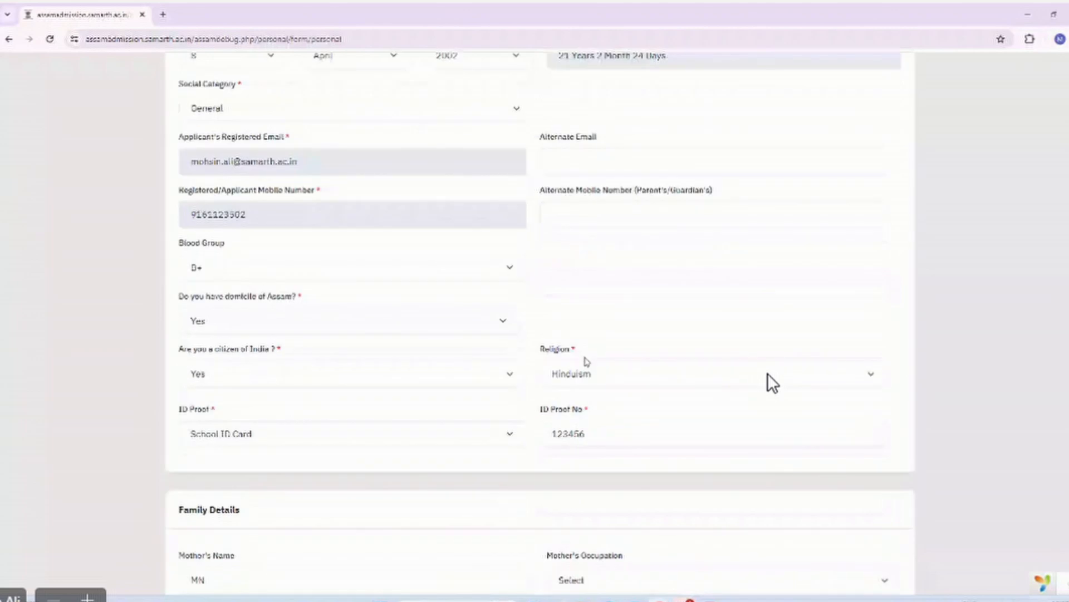
{"action": "scroll", "coordinate": [772, 383], "scroll_direction": "down", "scroll_amount": 15}
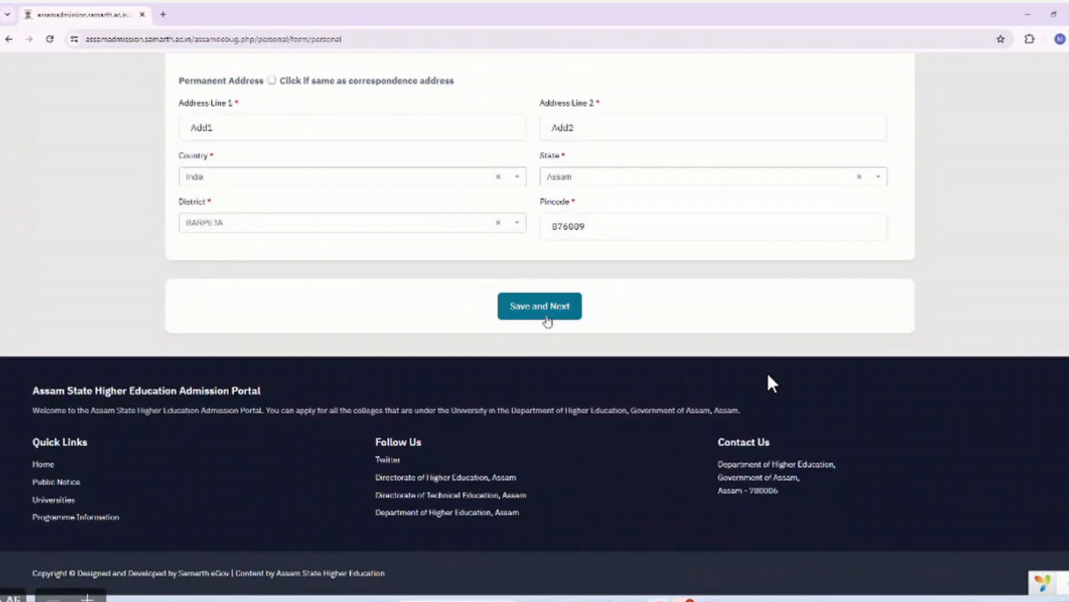
{"action": "left_click", "coordinate": [548, 315]}
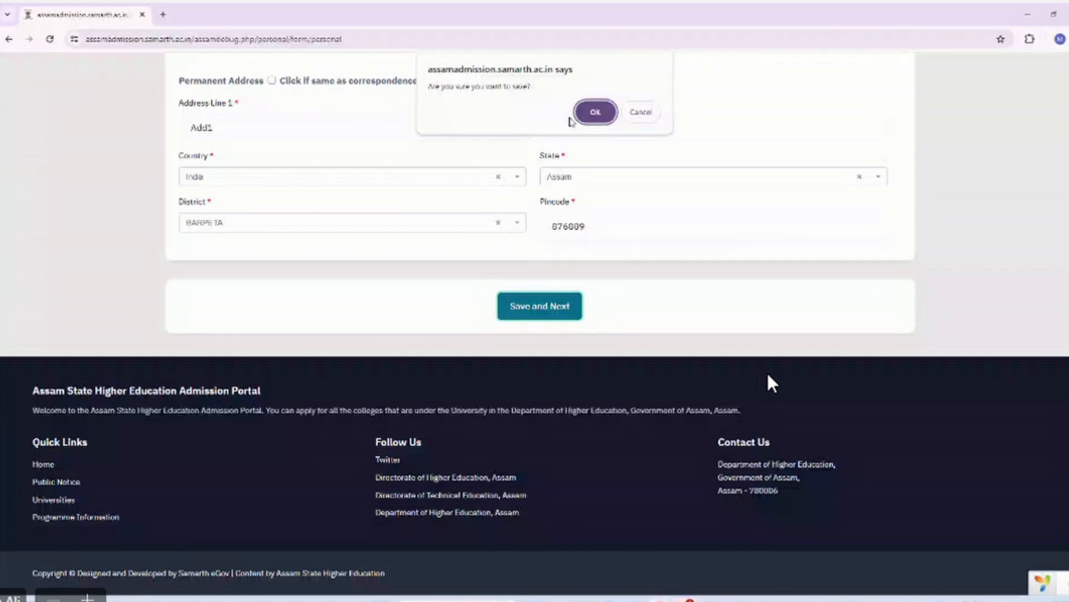
{"action": "left_click", "coordinate": [594, 113]}
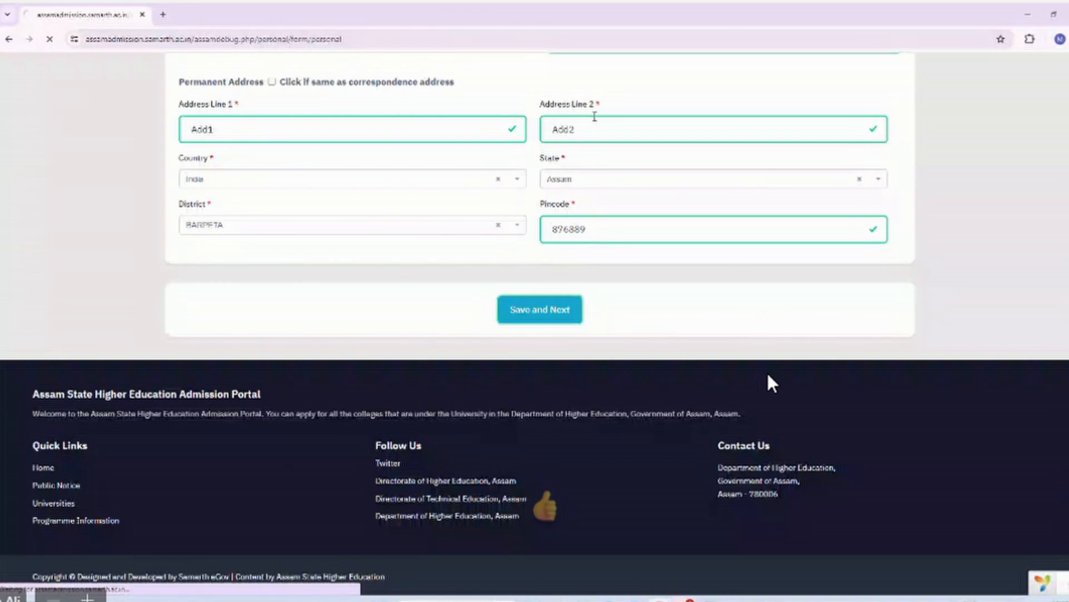
{"action": "scroll", "coordinate": [771, 384], "scroll_direction": "down", "scroll_amount": 10}
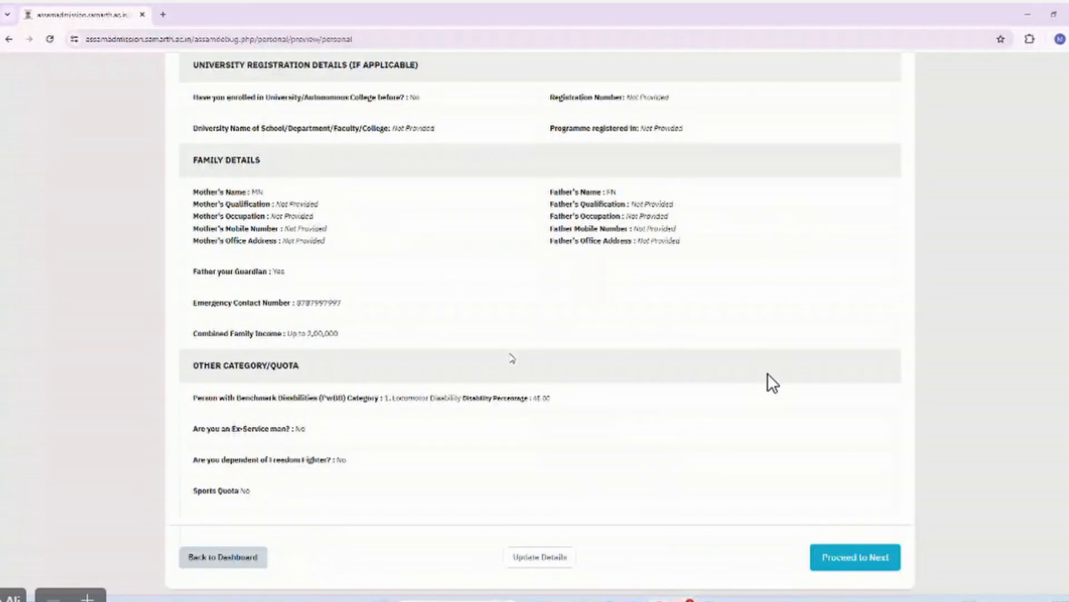
{"action": "scroll", "coordinate": [773, 383], "scroll_direction": "down", "scroll_amount": 3}
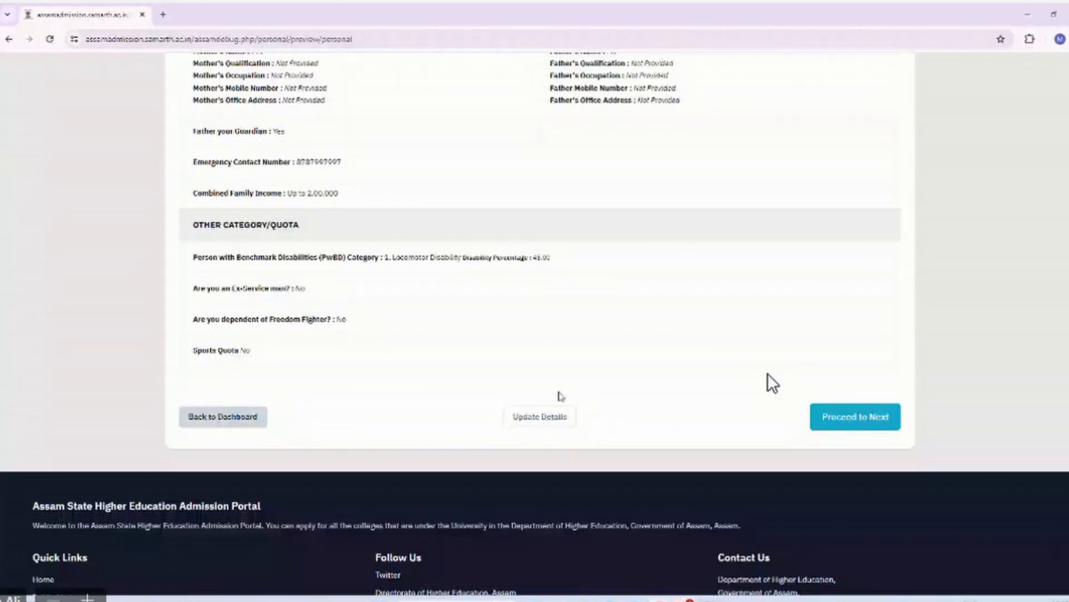
{"action": "scroll", "coordinate": [556, 224], "scroll_direction": "up", "scroll_amount": 12}
{"action": "scroll", "coordinate": [556, 226], "scroll_direction": "down", "scroll_amount": 3}
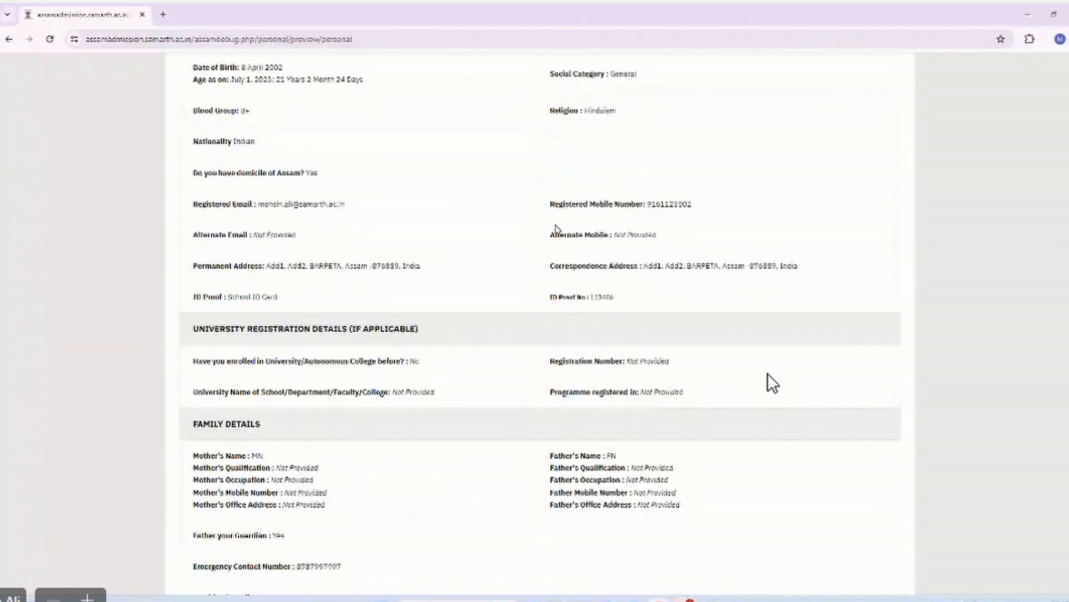
{"action": "scroll", "coordinate": [555, 228], "scroll_direction": "down", "scroll_amount": 5}
{"action": "scroll", "coordinate": [551, 335], "scroll_direction": "down", "scroll_amount": 1}
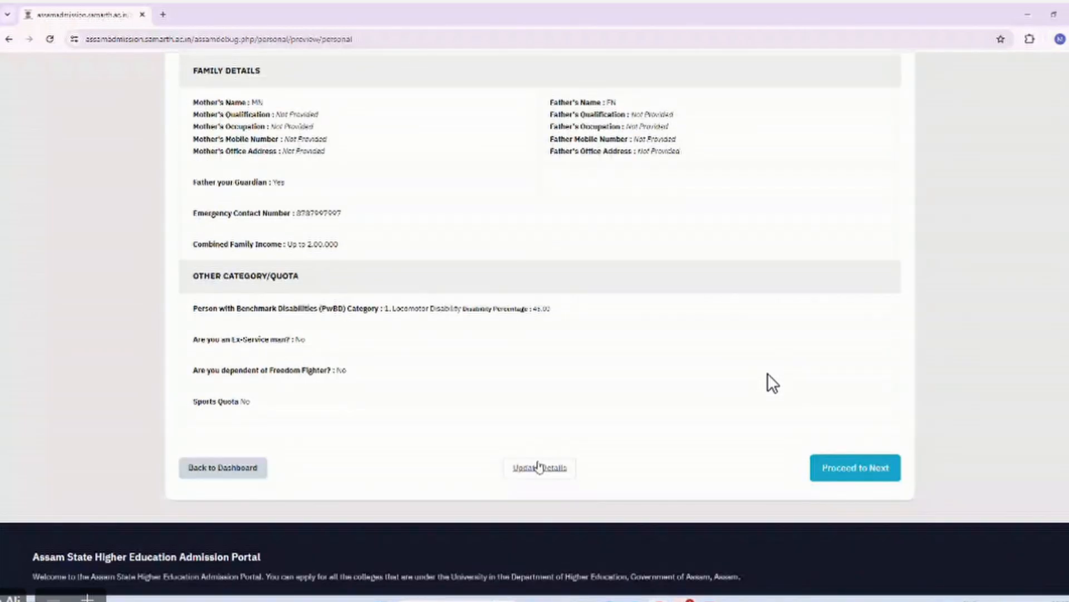
{"action": "left_click", "coordinate": [538, 468]}
{"action": "scroll", "coordinate": [574, 384], "scroll_direction": "up", "scroll_amount": 2}
{"action": "scroll", "coordinate": [575, 384], "scroll_direction": "up", "scroll_amount": 2}
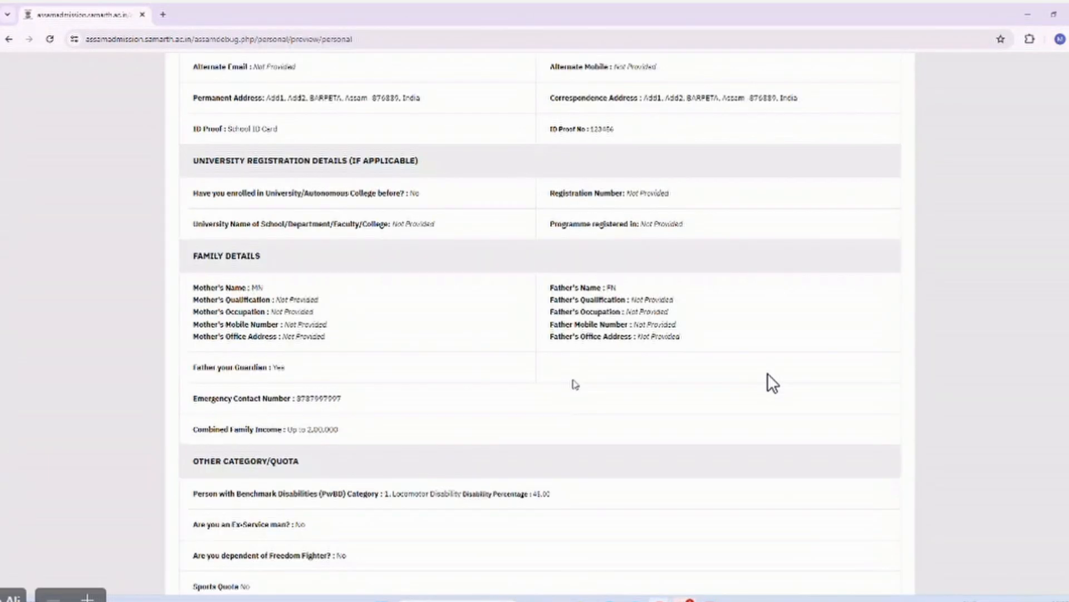
{"action": "scroll", "coordinate": [575, 384], "scroll_direction": "down", "scroll_amount": 5}
On Other Details, answer No to emergency medical attention and Moran Community, and Yes to Fringe Village.
{"action": "left_click", "coordinate": [842, 403]}
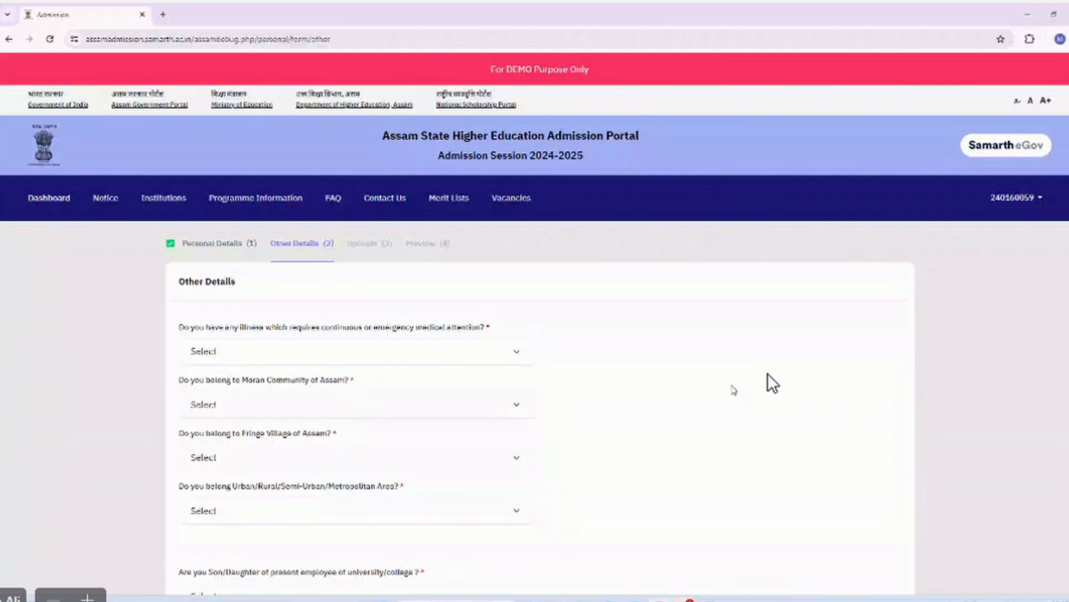
{"action": "scroll", "coordinate": [509, 332], "scroll_direction": "down", "scroll_amount": 1}
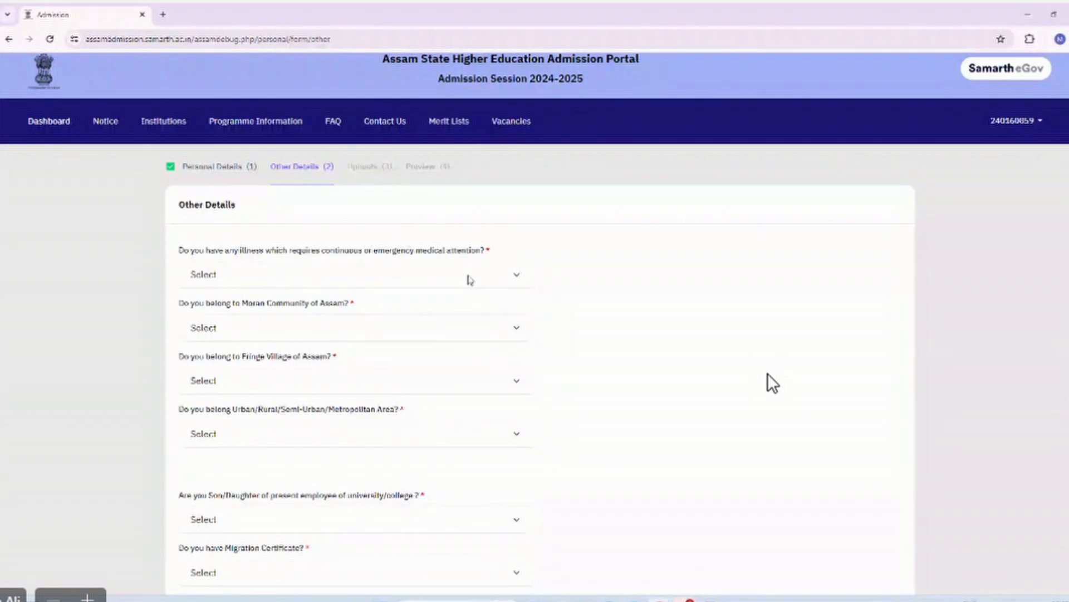
{"action": "left_click", "coordinate": [470, 280]}
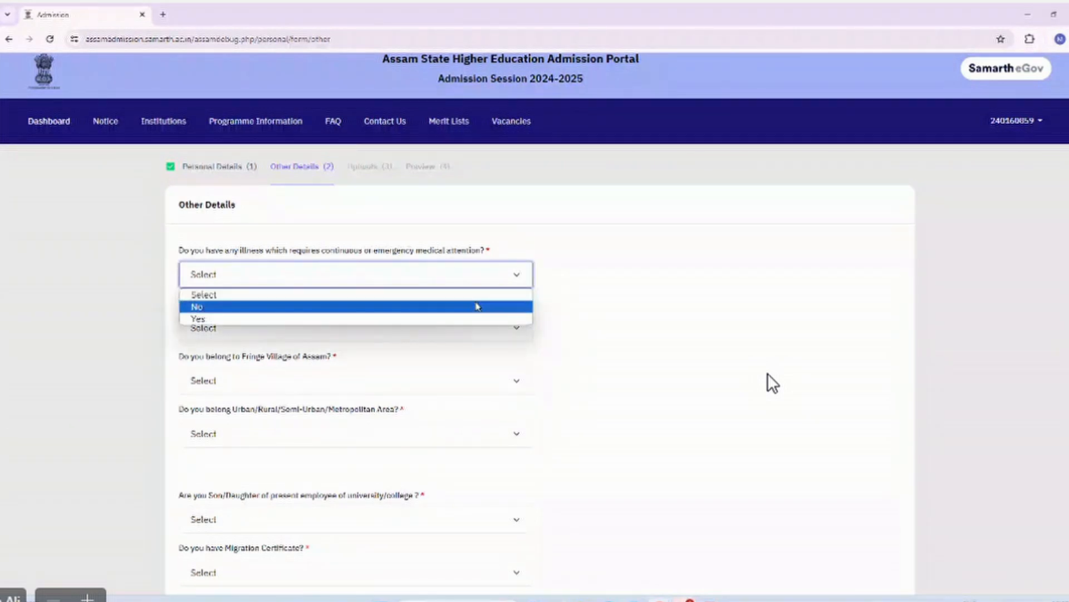
{"action": "left_click", "coordinate": [478, 307]}
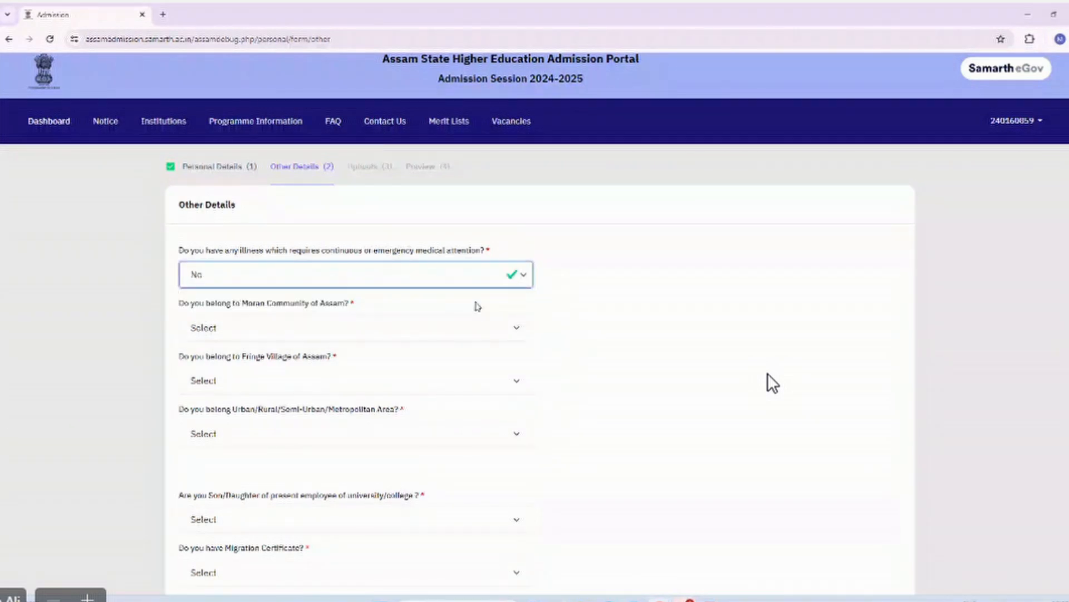
{"action": "left_click", "coordinate": [439, 327]}
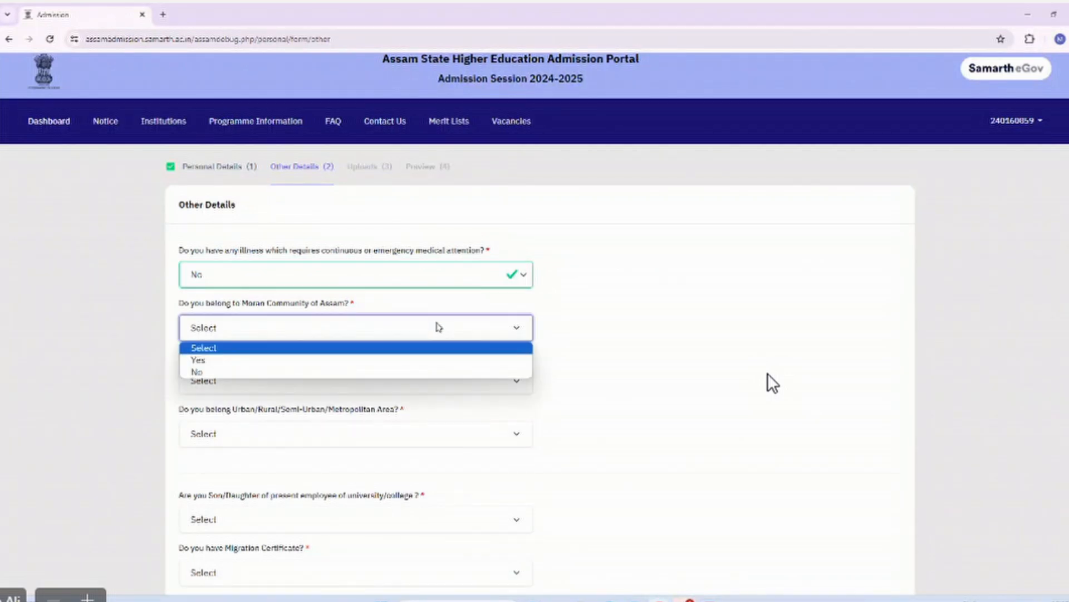
{"action": "left_click", "coordinate": [450, 374]}
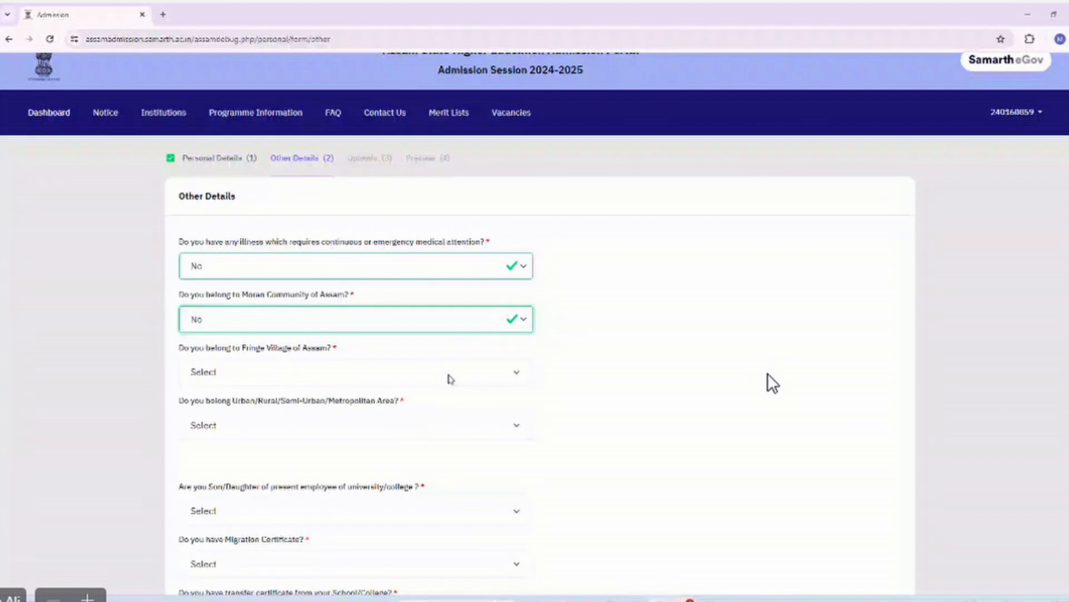
{"action": "left_click", "coordinate": [452, 379]}
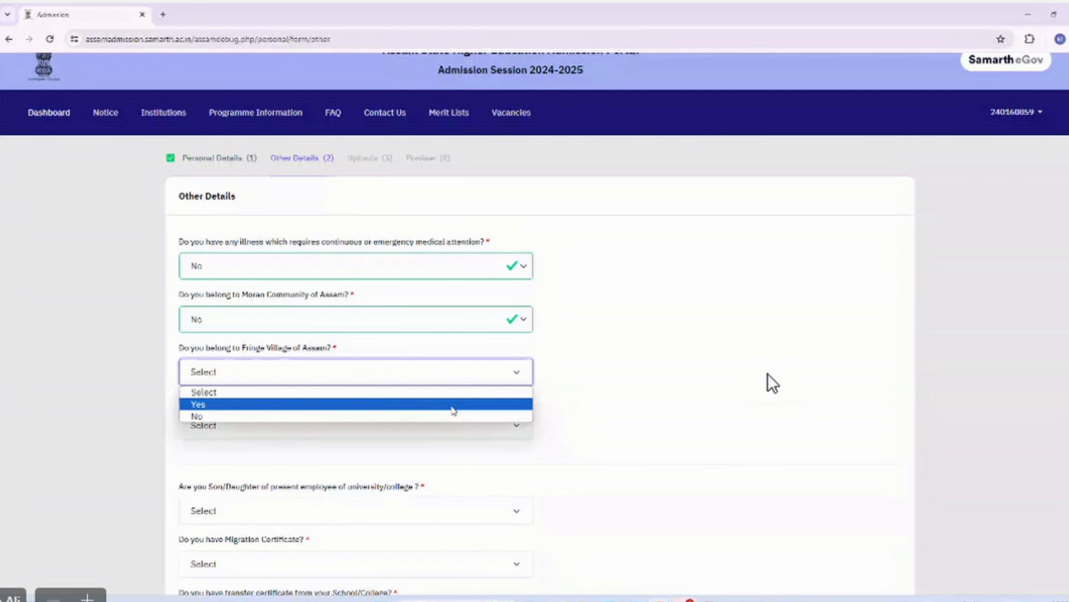
{"action": "left_click", "coordinate": [454, 404]}
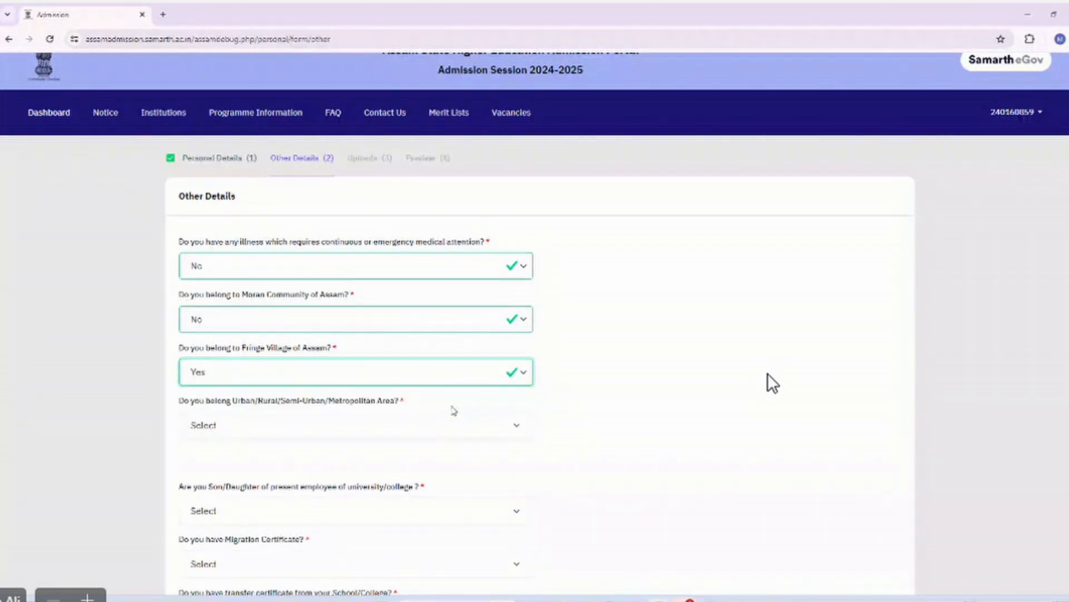
Set the area type to Semi-Urban and answer Yes to being an employee's son/daughter.
{"action": "scroll", "coordinate": [454, 410], "scroll_direction": "down", "scroll_amount": 1}
{"action": "left_click", "coordinate": [442, 389]}
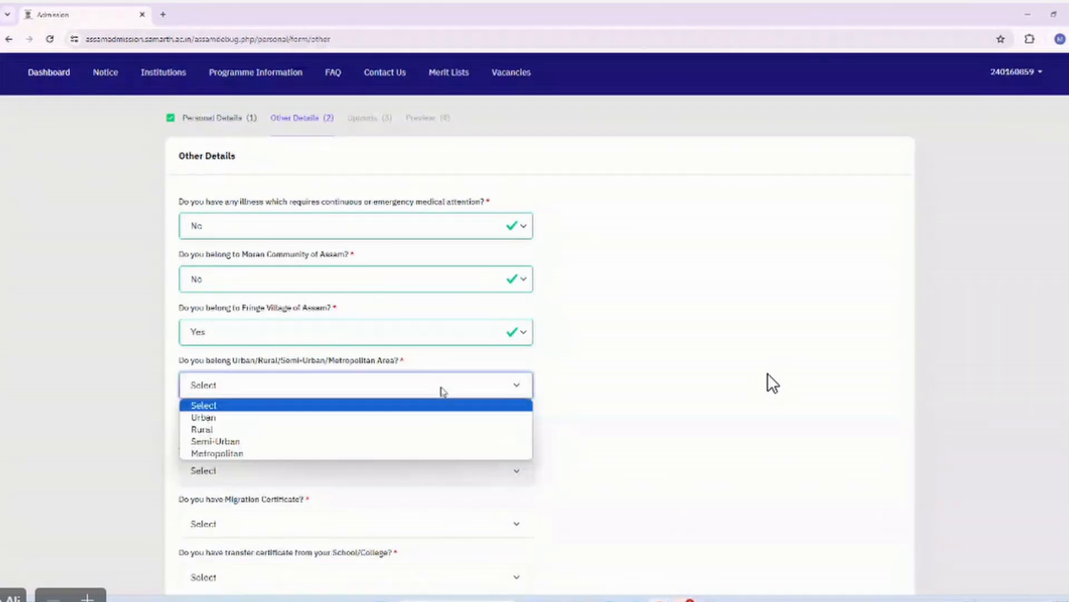
{"action": "left_click", "coordinate": [451, 444]}
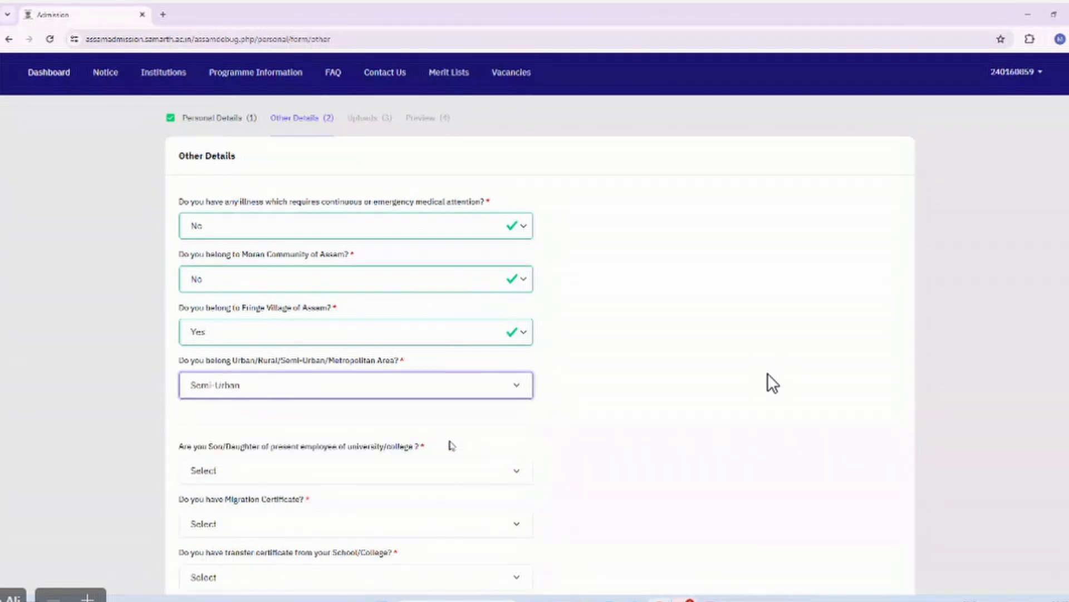
{"action": "scroll", "coordinate": [452, 446], "scroll_direction": "down", "scroll_amount": 2}
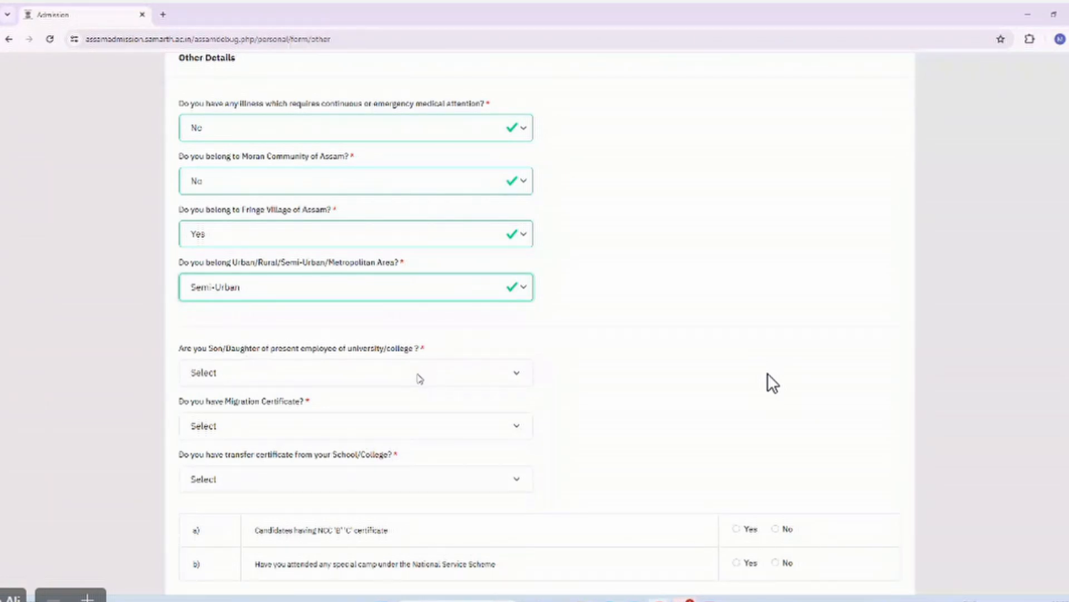
{"action": "left_click", "coordinate": [420, 379]}
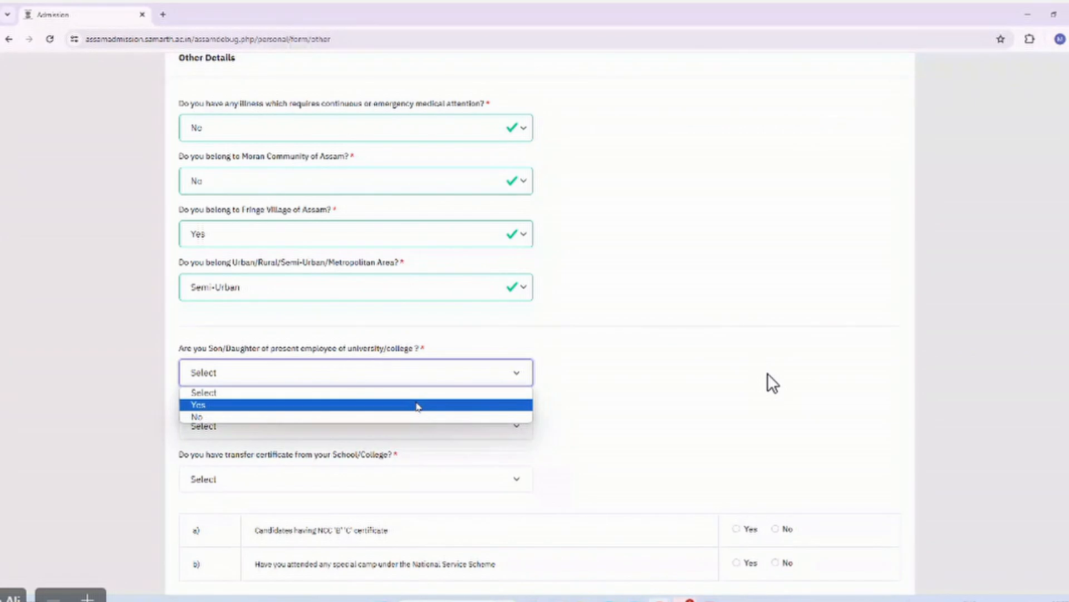
{"action": "left_click", "coordinate": [418, 405]}
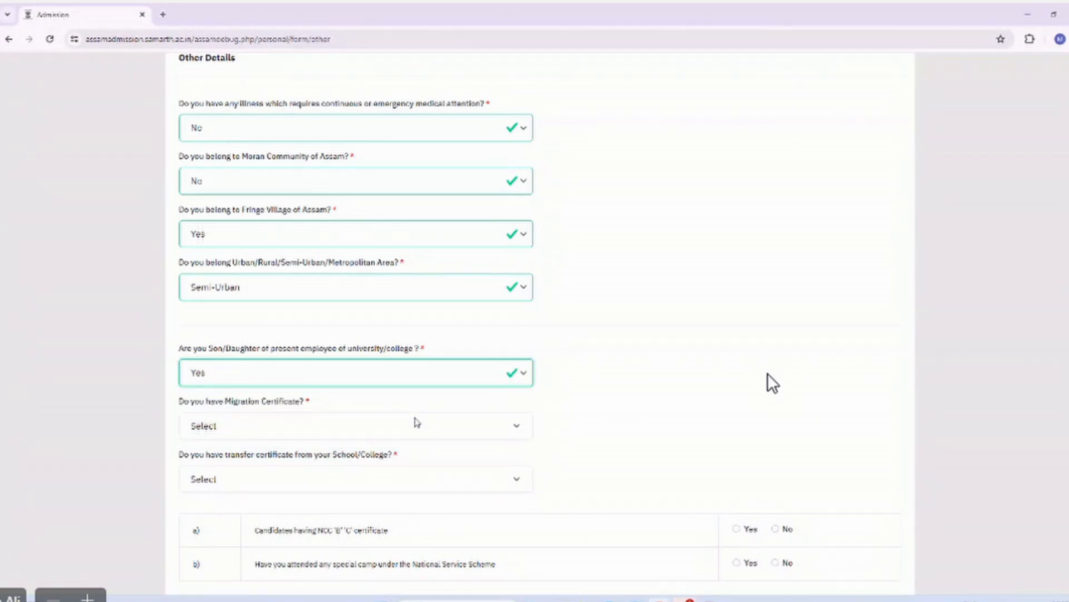
Answer Yes for having a Migration Certificate and a Transfer Certificate.
{"action": "left_click", "coordinate": [418, 425]}
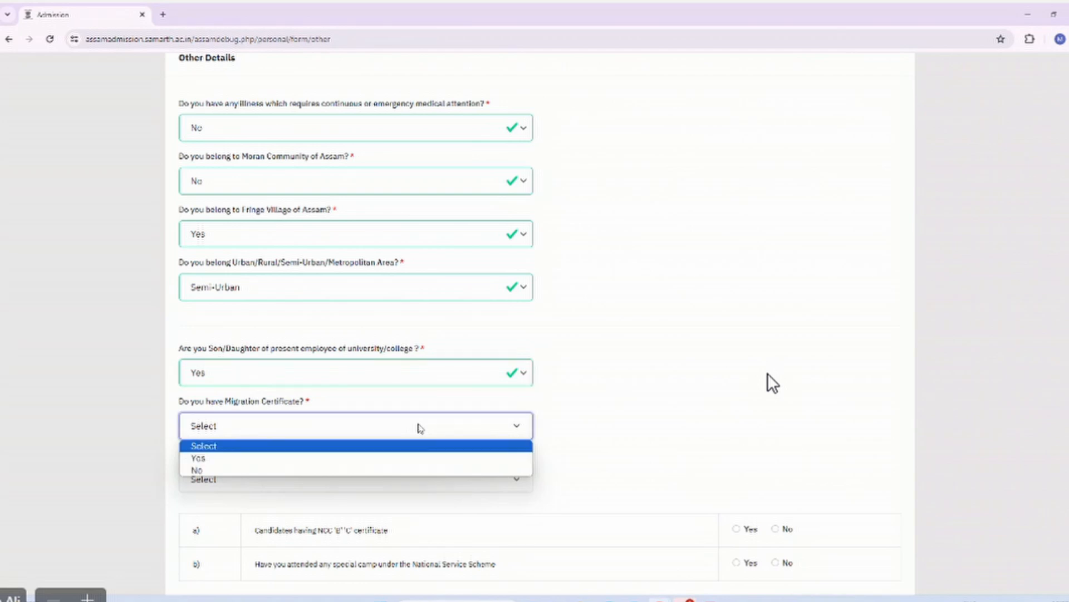
{"action": "left_click", "coordinate": [422, 457]}
{"action": "scroll", "coordinate": [425, 459], "scroll_direction": "down", "scroll_amount": 2}
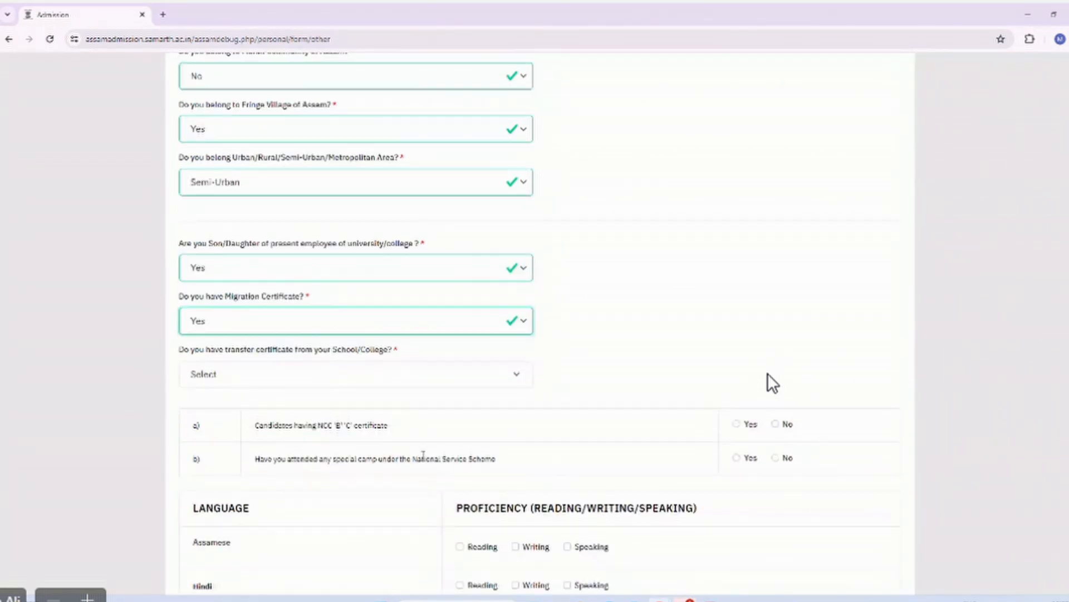
{"action": "left_click", "coordinate": [397, 378]}
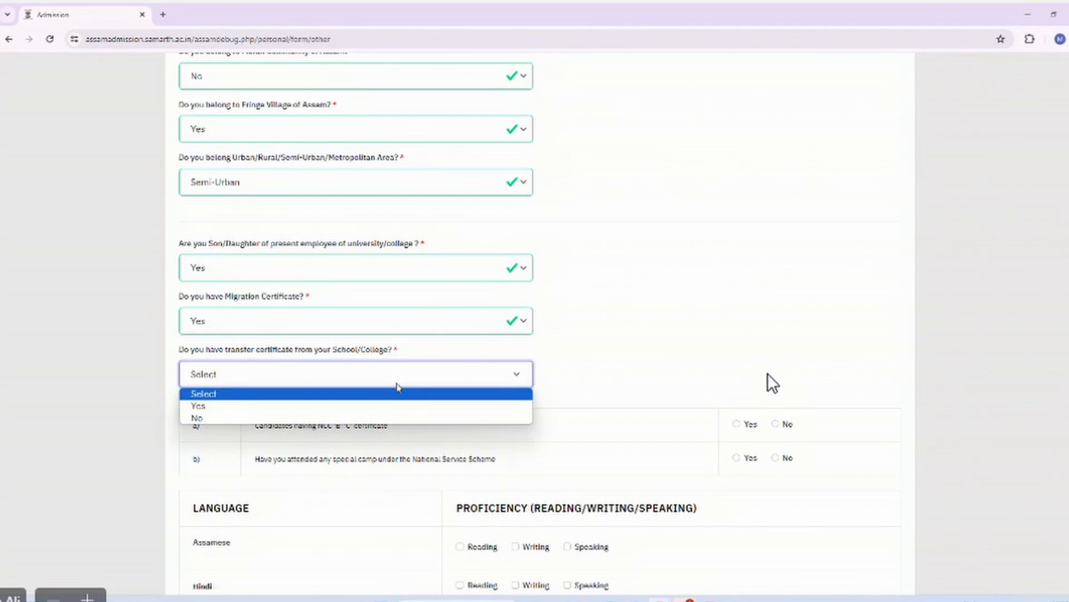
{"action": "left_click", "coordinate": [406, 406]}
Answer No to the NCC certificate and NSS special camp questions.
{"action": "scroll", "coordinate": [408, 409], "scroll_direction": "down", "scroll_amount": 1}
{"action": "scroll", "coordinate": [407, 409], "scroll_direction": "down", "scroll_amount": 1}
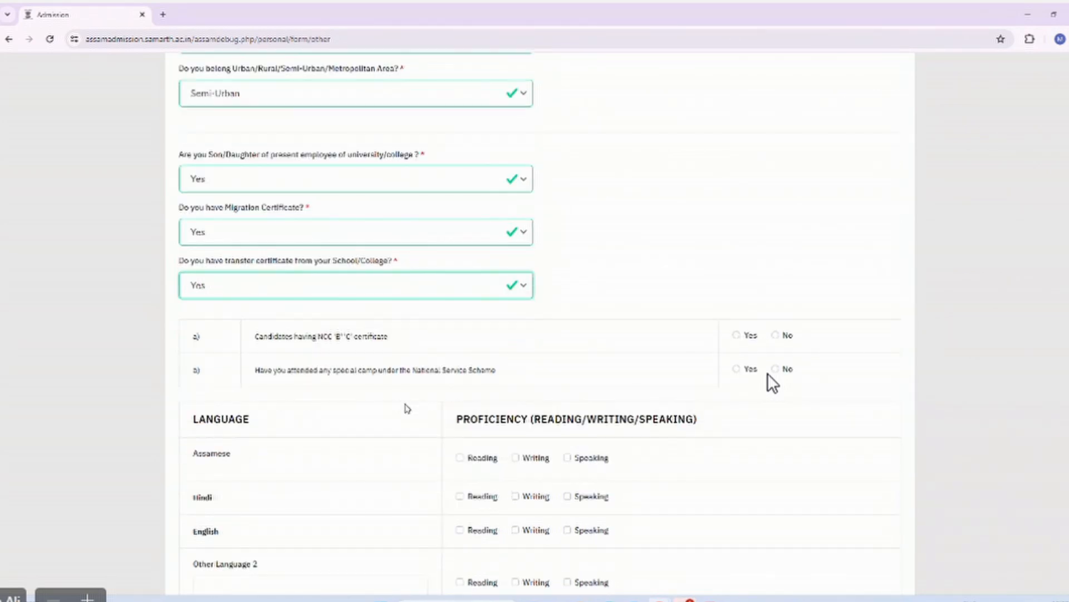
{"action": "left_click", "coordinate": [739, 336]}
{"action": "left_click", "coordinate": [739, 336]}
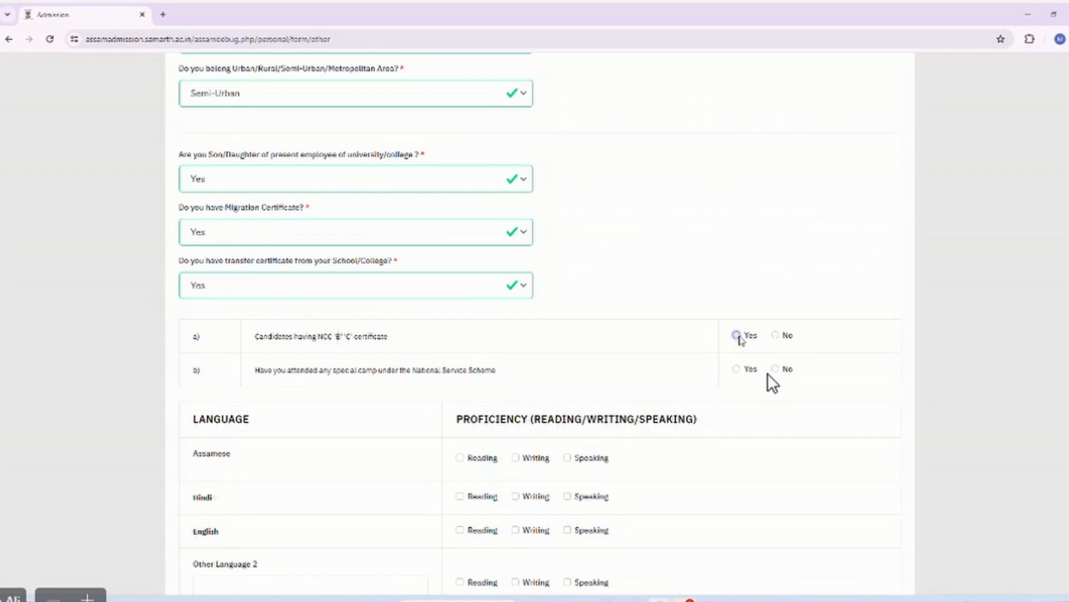
{"action": "left_click", "coordinate": [776, 336]}
{"action": "left_click", "coordinate": [776, 369]}
Mark Reading, Writing, Speaking for Assamese and English, and Reading for Hindi.
{"action": "scroll", "coordinate": [776, 371], "scroll_direction": "down", "scroll_amount": 2}
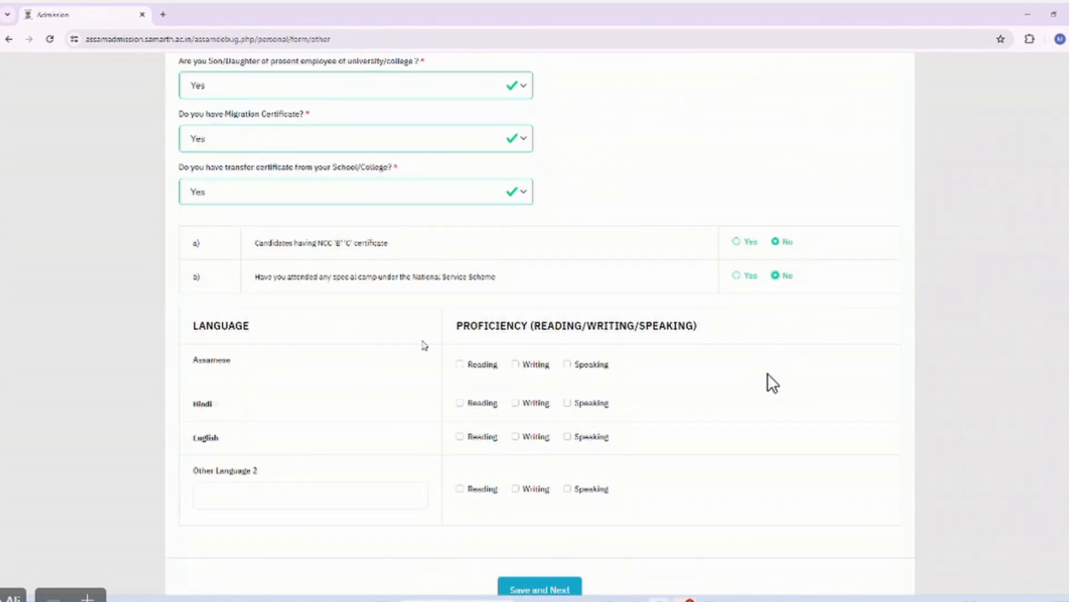
{"action": "left_click", "coordinate": [471, 365]}
{"action": "left_click", "coordinate": [516, 366]}
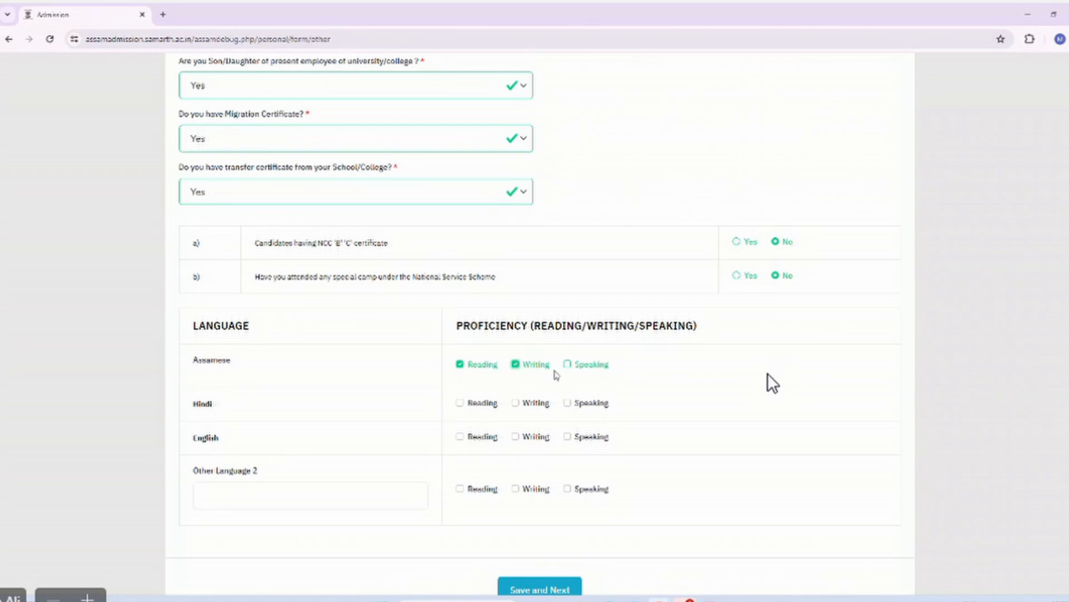
{"action": "left_click", "coordinate": [575, 365]}
{"action": "left_click", "coordinate": [482, 404]}
{"action": "left_click", "coordinate": [489, 437]}
{"action": "left_click", "coordinate": [517, 437]}
{"action": "left_click", "coordinate": [579, 440]}
{"action": "scroll", "coordinate": [580, 444], "scroll_direction": "down", "scroll_amount": 2}
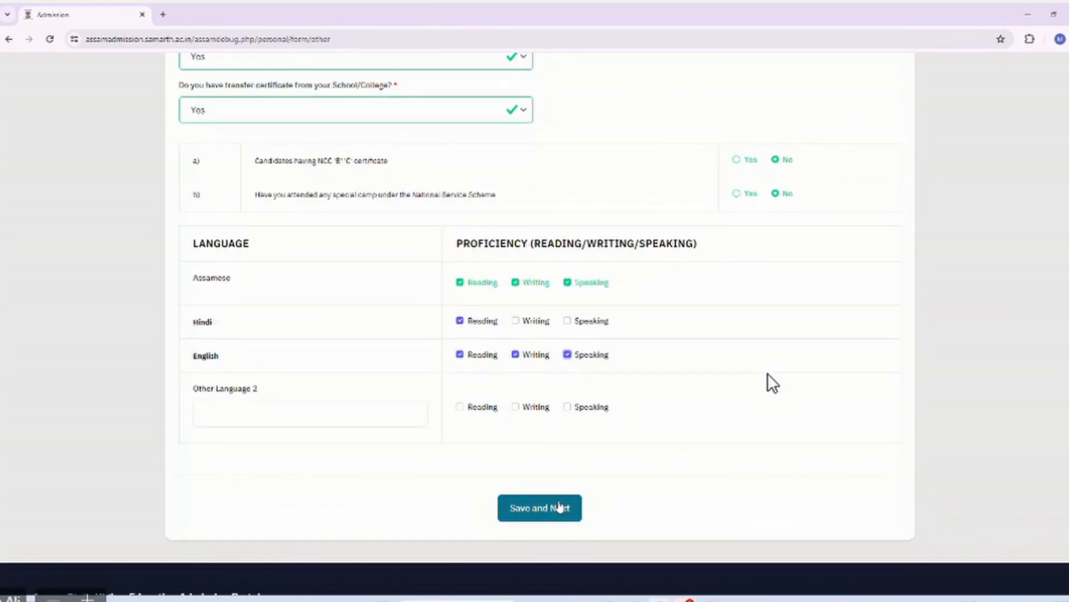
Save the Other Details and scroll through the preview of the saved answers.
{"action": "left_click", "coordinate": [560, 507]}
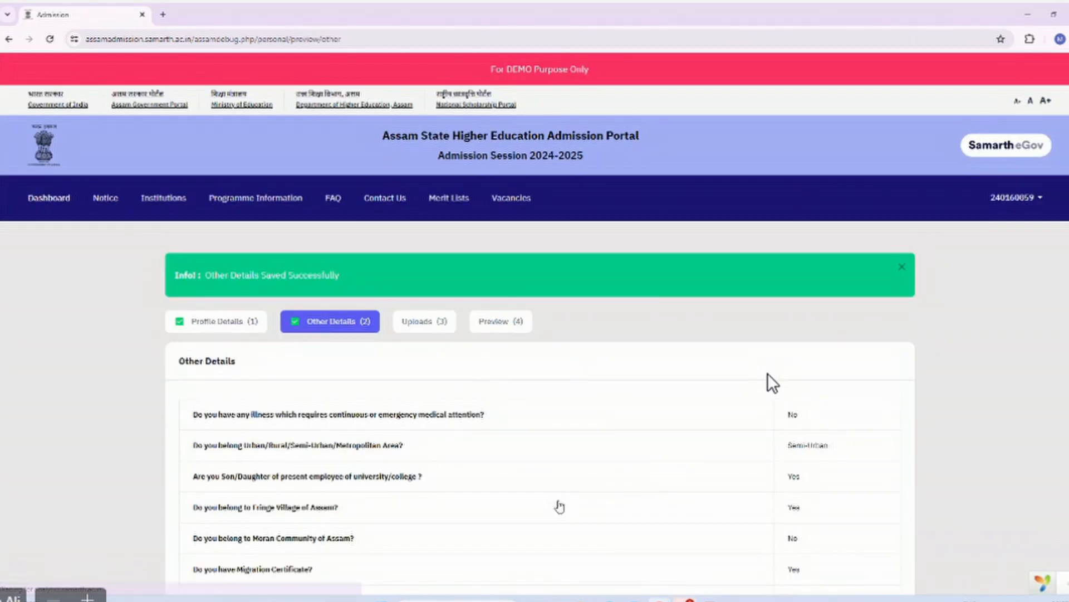
{"action": "scroll", "coordinate": [560, 507], "scroll_direction": "down", "scroll_amount": 8}
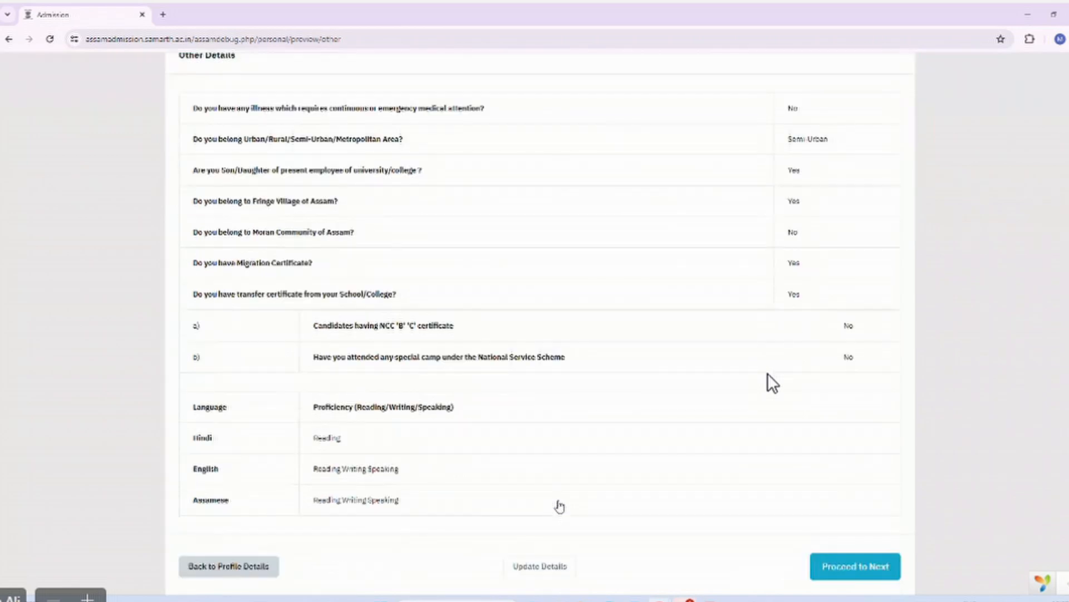
{"action": "scroll", "coordinate": [560, 506], "scroll_direction": "up", "scroll_amount": 5}
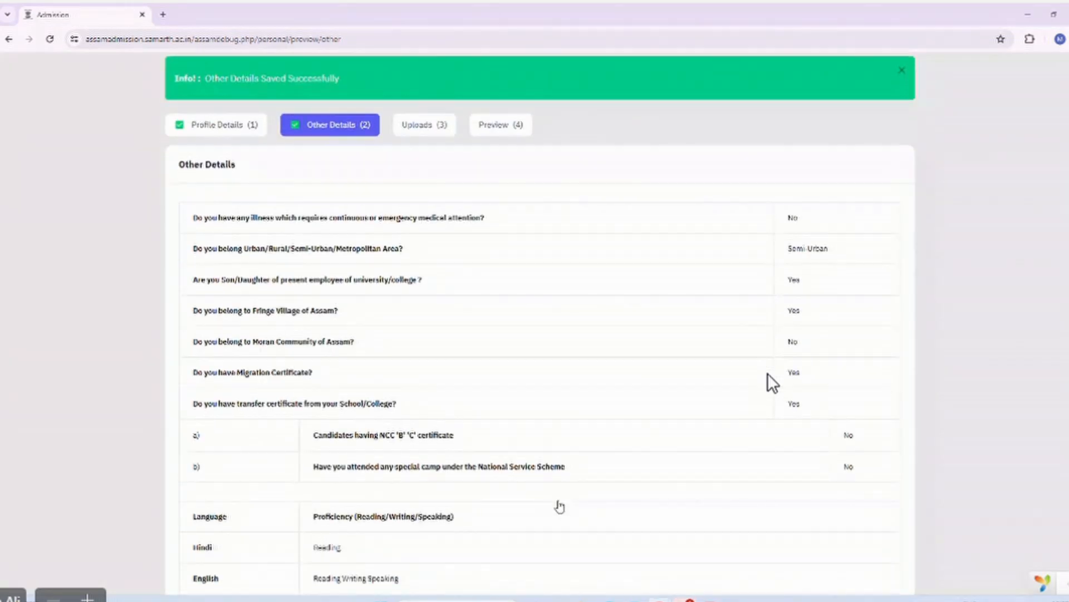
{"action": "scroll", "coordinate": [559, 505], "scroll_direction": "down", "scroll_amount": 3}
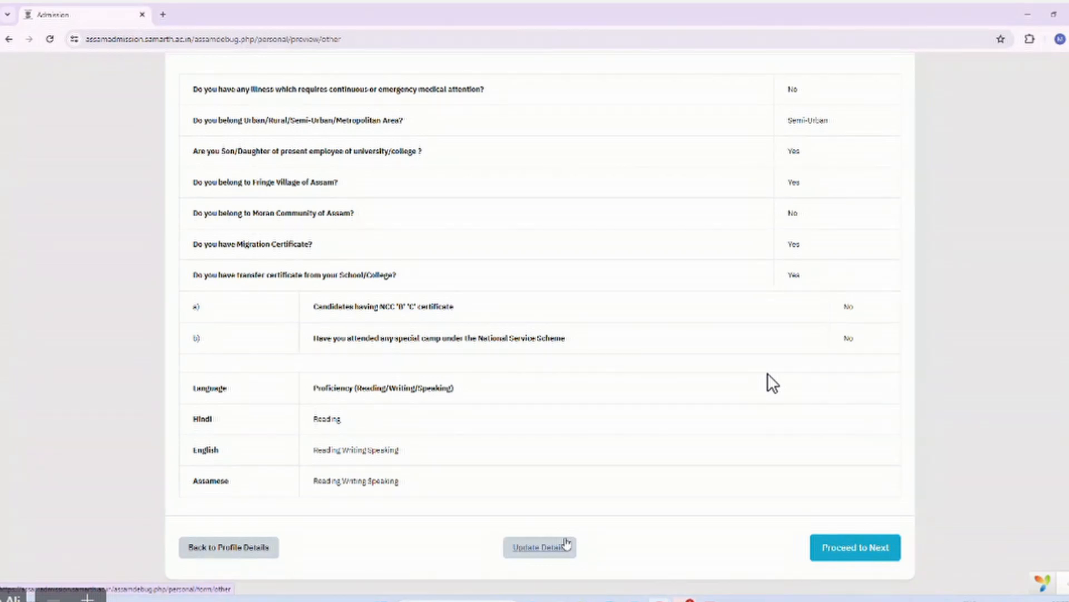
Proceed to the Uploads step and scroll through the list of required documents.
{"action": "left_click", "coordinate": [825, 543]}
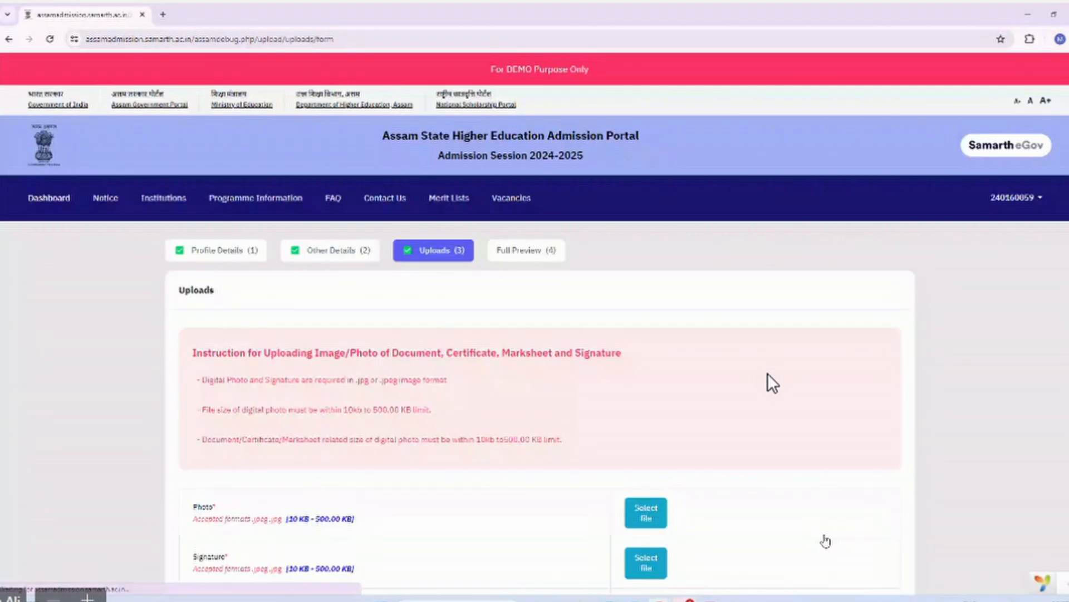
{"action": "scroll", "coordinate": [772, 383], "scroll_direction": "down", "scroll_amount": 7}
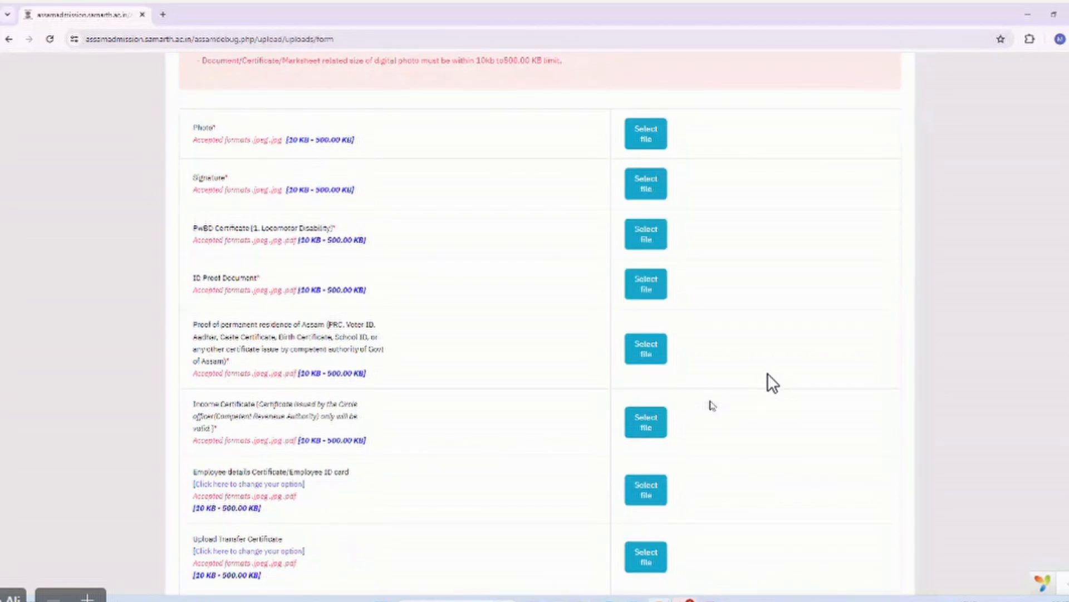
{"action": "scroll", "coordinate": [772, 383], "scroll_direction": "down", "scroll_amount": 3}
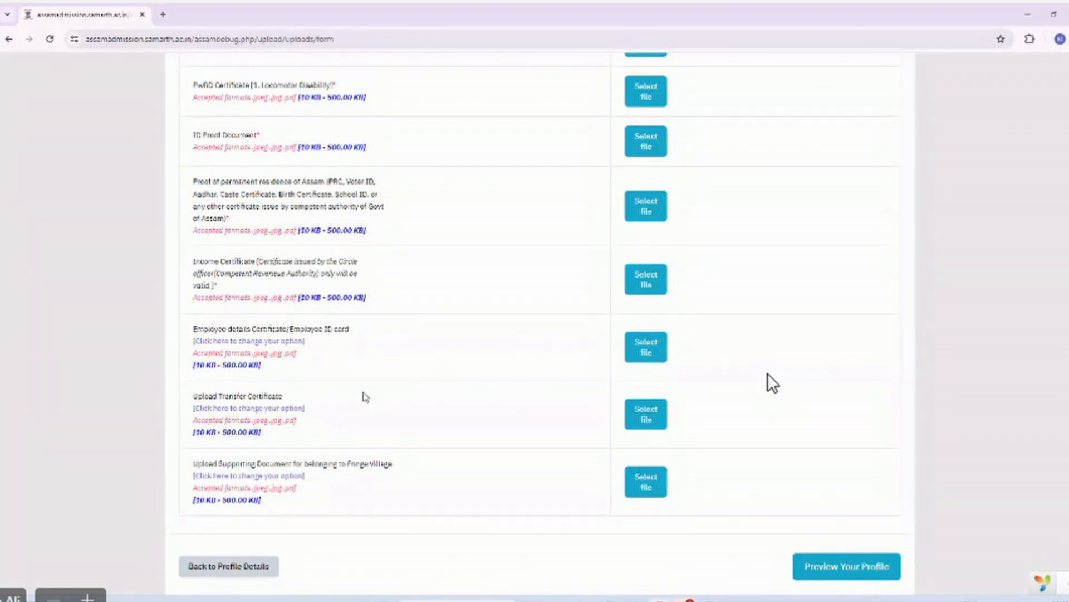
{"action": "scroll", "coordinate": [365, 397], "scroll_direction": "down", "scroll_amount": 1}
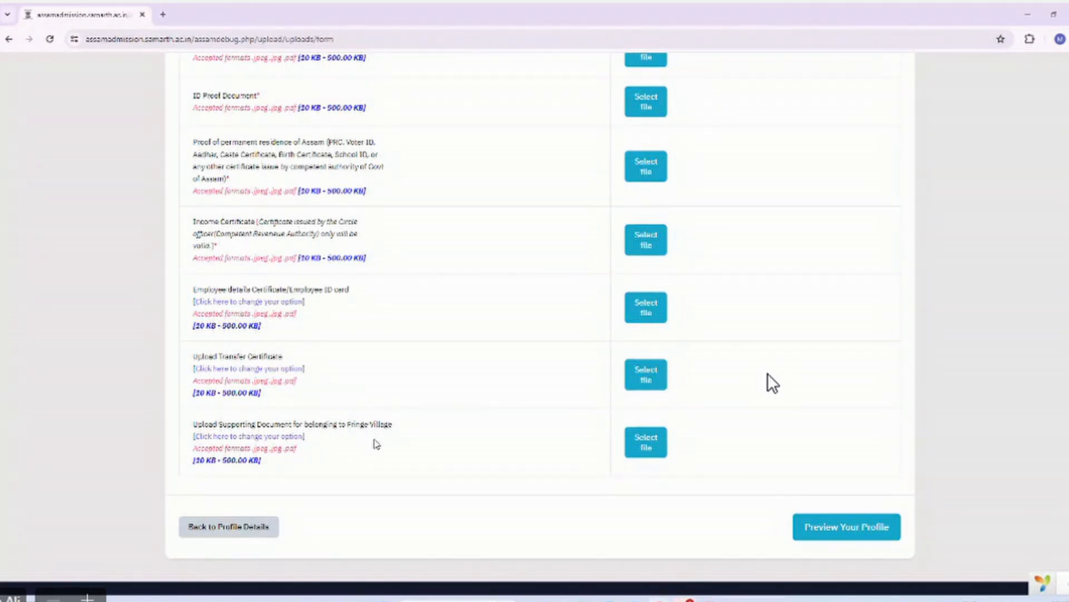
{"action": "scroll", "coordinate": [389, 424], "scroll_direction": "up", "scroll_amount": 2}
{"action": "scroll", "coordinate": [529, 186], "scroll_direction": "up", "scroll_amount": 2}
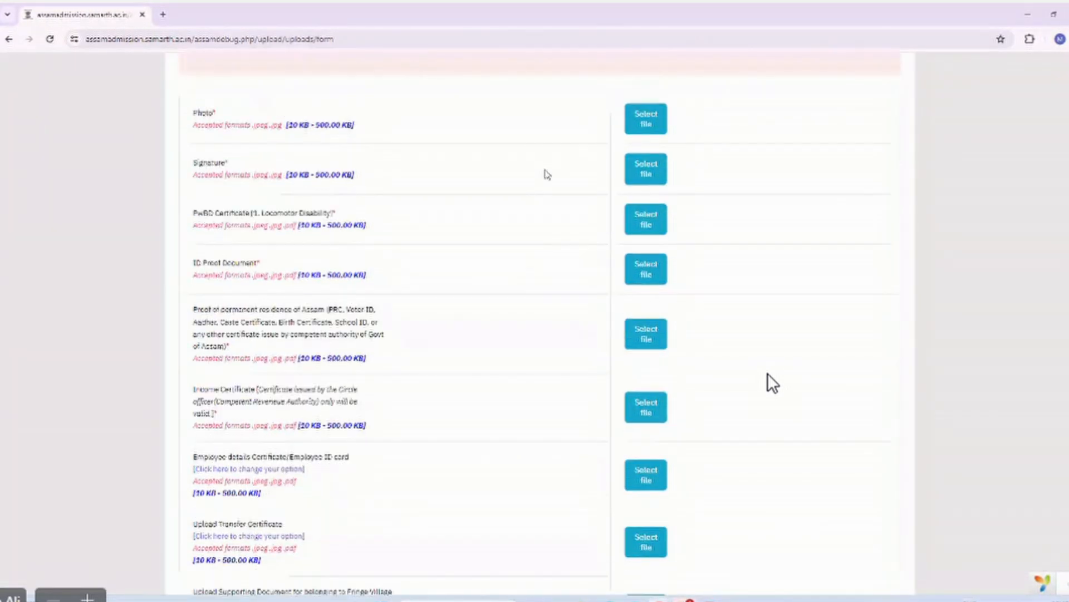
Open the Photo file chooser, cancel it, and scroll down the remaining upload rows.
{"action": "left_click", "coordinate": [643, 135]}
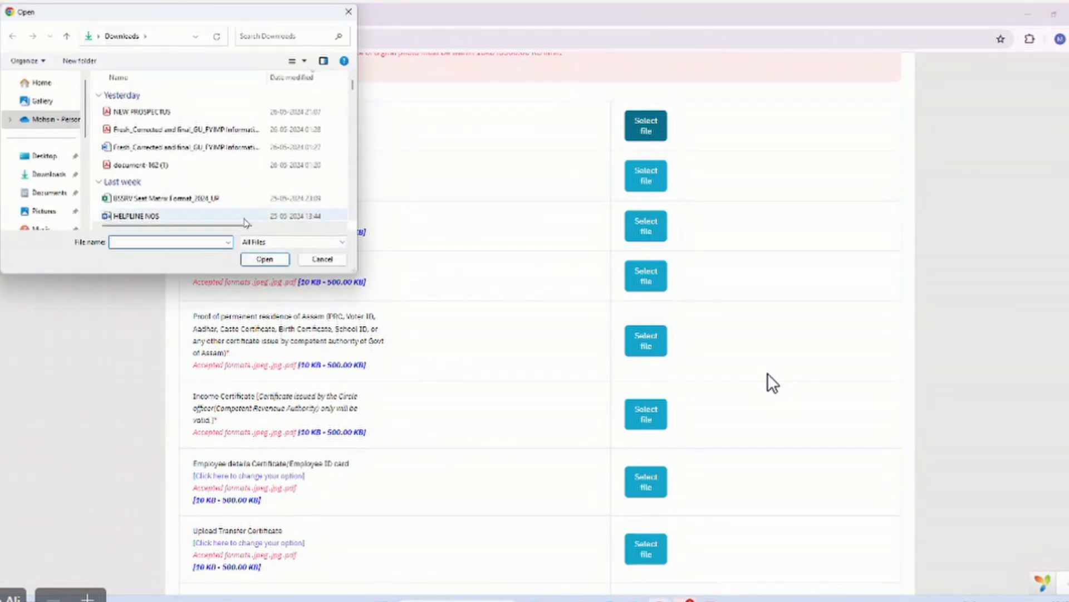
{"action": "left_click", "coordinate": [329, 261]}
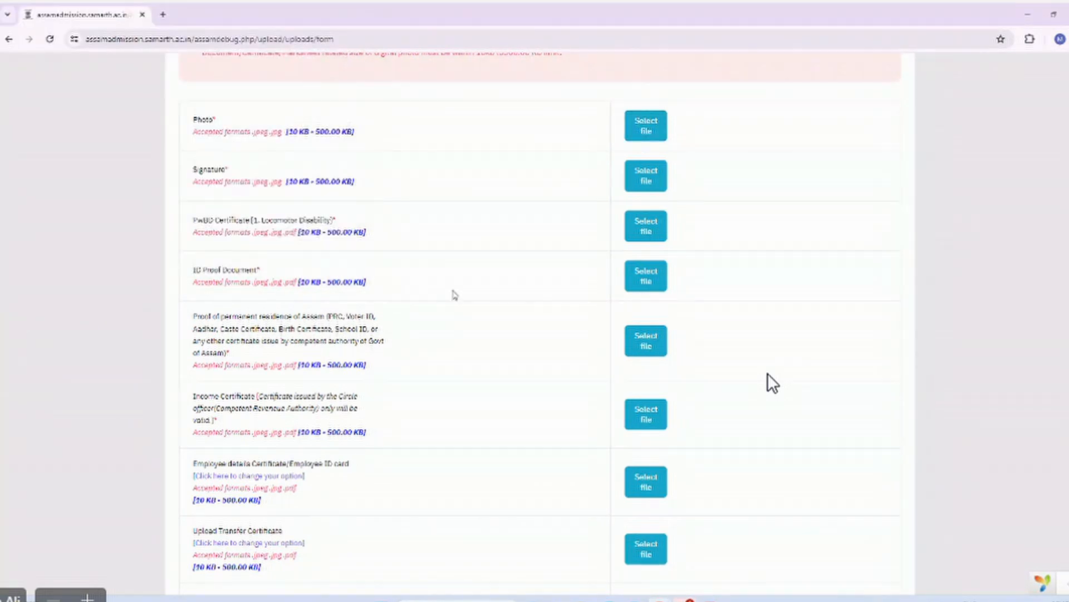
{"action": "scroll", "coordinate": [454, 294], "scroll_direction": "down", "scroll_amount": 1}
{"action": "scroll", "coordinate": [454, 294], "scroll_direction": "down", "scroll_amount": 1}
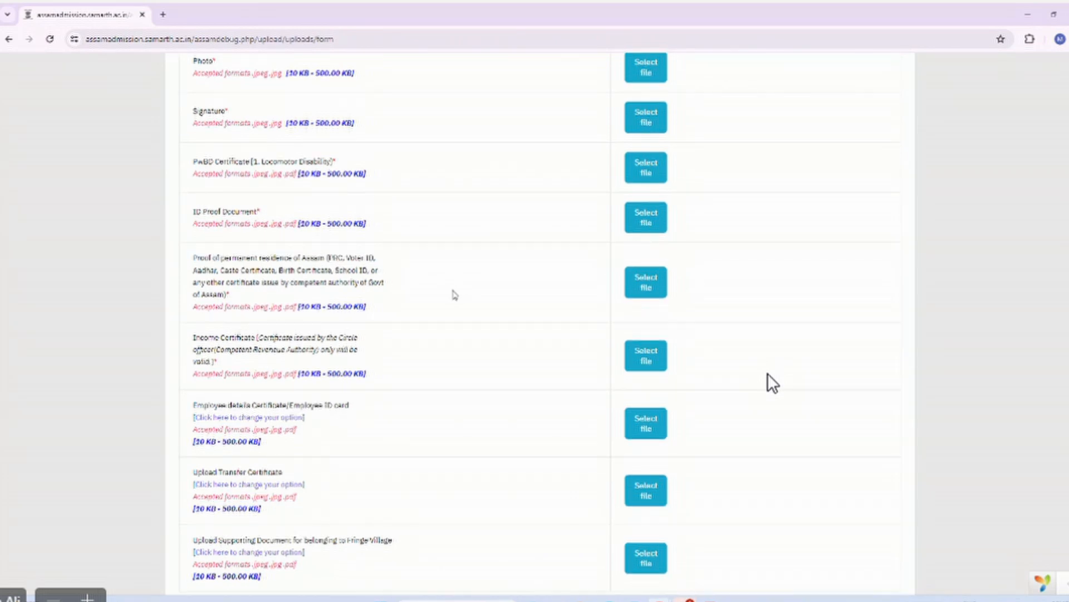
{"action": "scroll", "coordinate": [454, 294], "scroll_direction": "down", "scroll_amount": 1}
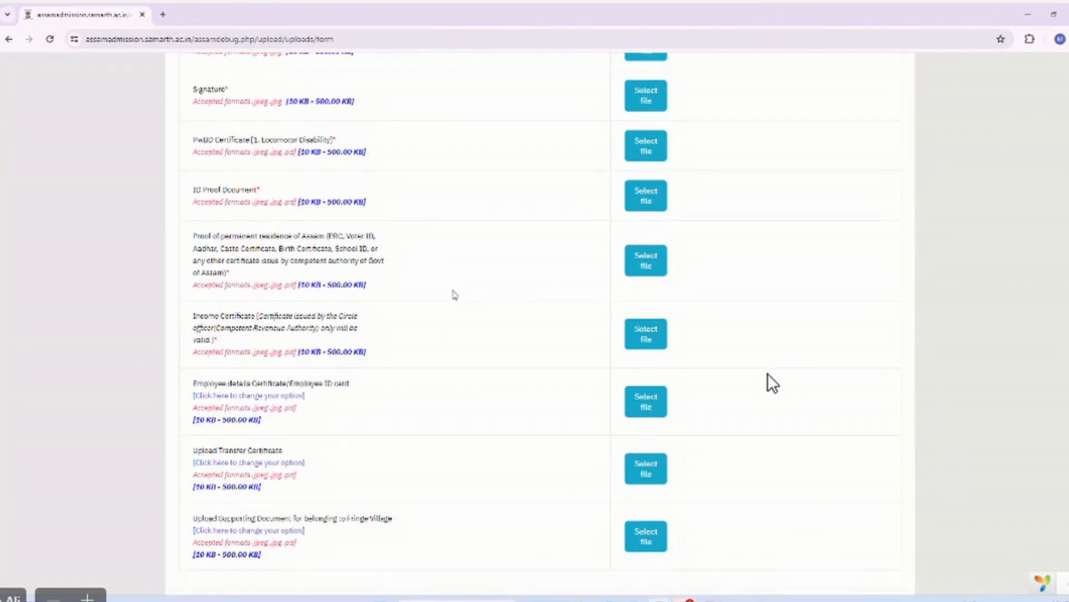
{"action": "scroll", "coordinate": [454, 293], "scroll_direction": "down", "scroll_amount": 1}
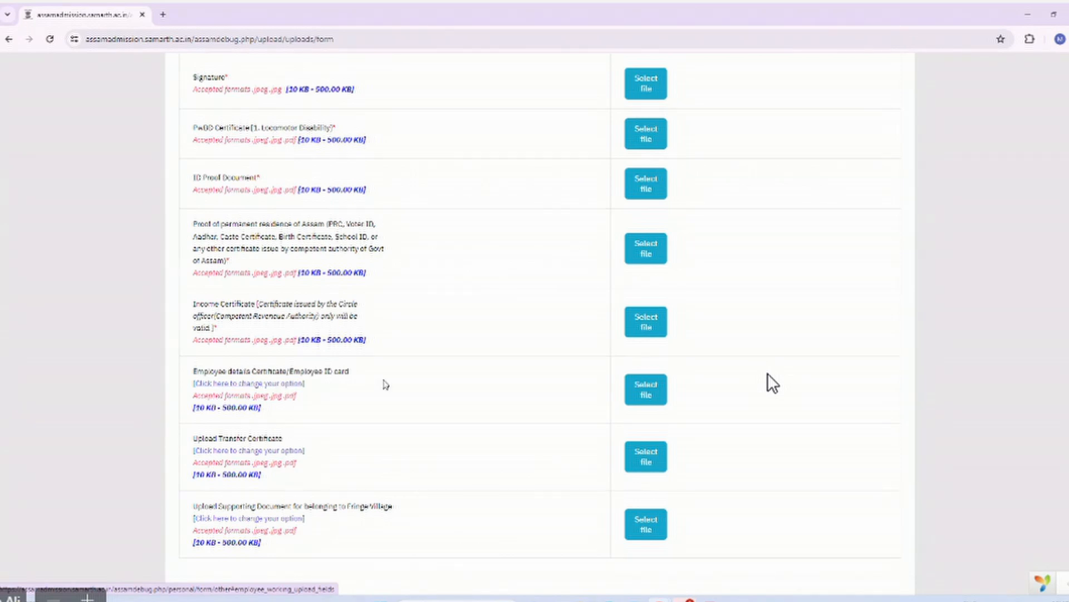
Return to Other Details and revisit the employee's son/daughter question, leaving it Yes.
{"action": "left_click", "coordinate": [274, 388]}
{"action": "scroll", "coordinate": [313, 383], "scroll_direction": "down", "scroll_amount": 1}
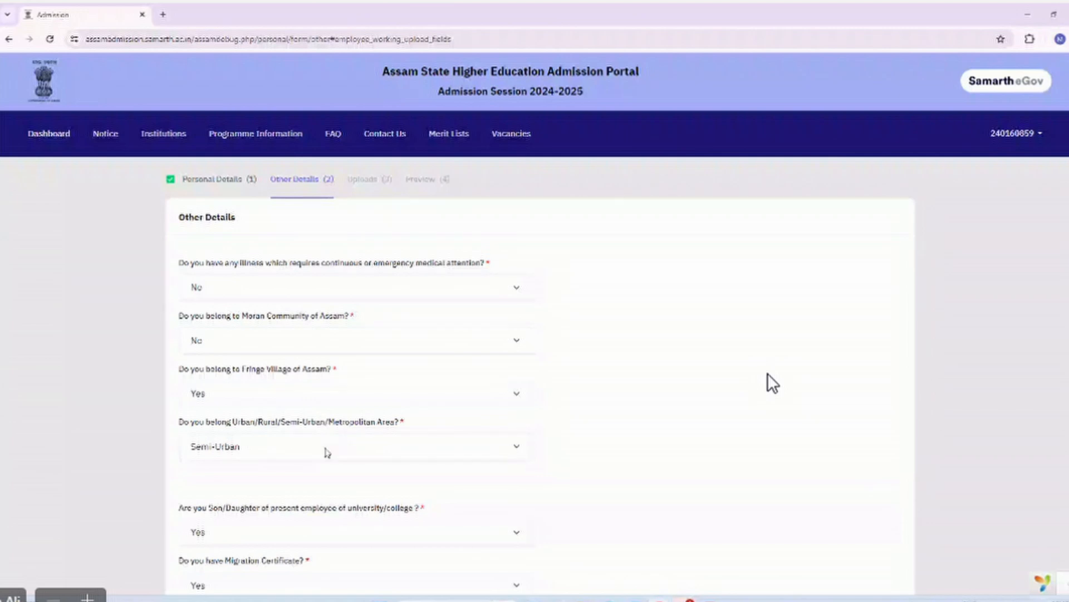
{"action": "scroll", "coordinate": [327, 449], "scroll_direction": "down", "scroll_amount": 2}
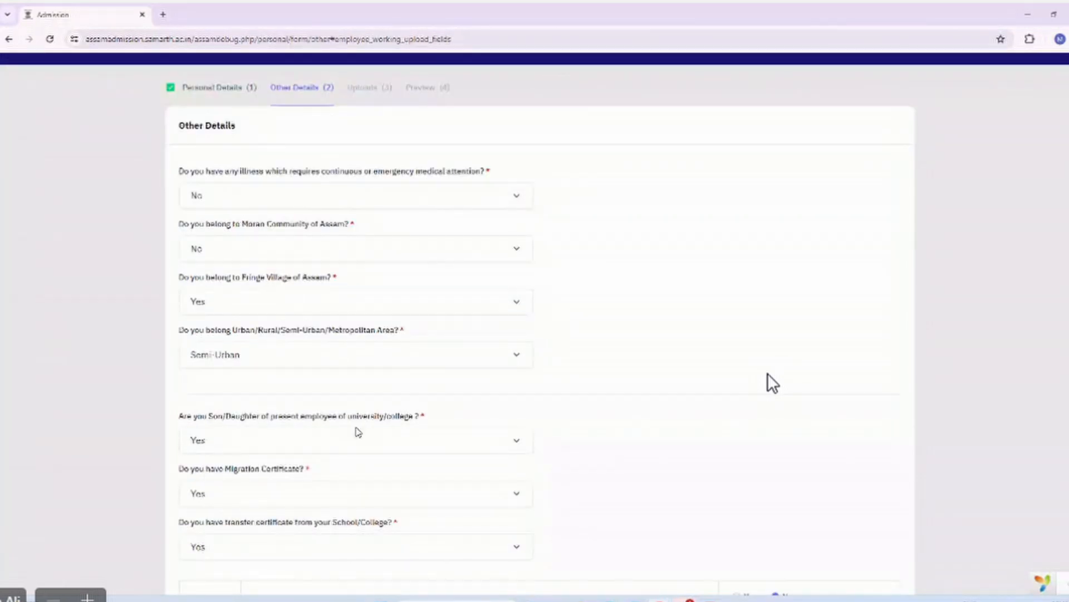
{"action": "left_click", "coordinate": [322, 440]}
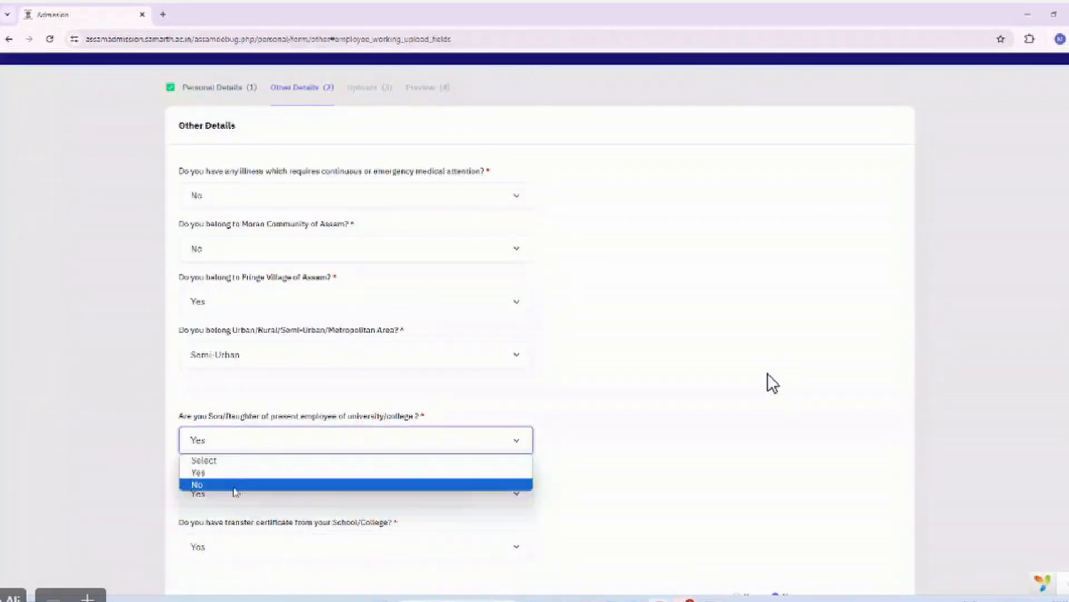
{"action": "left_click", "coordinate": [234, 470]}
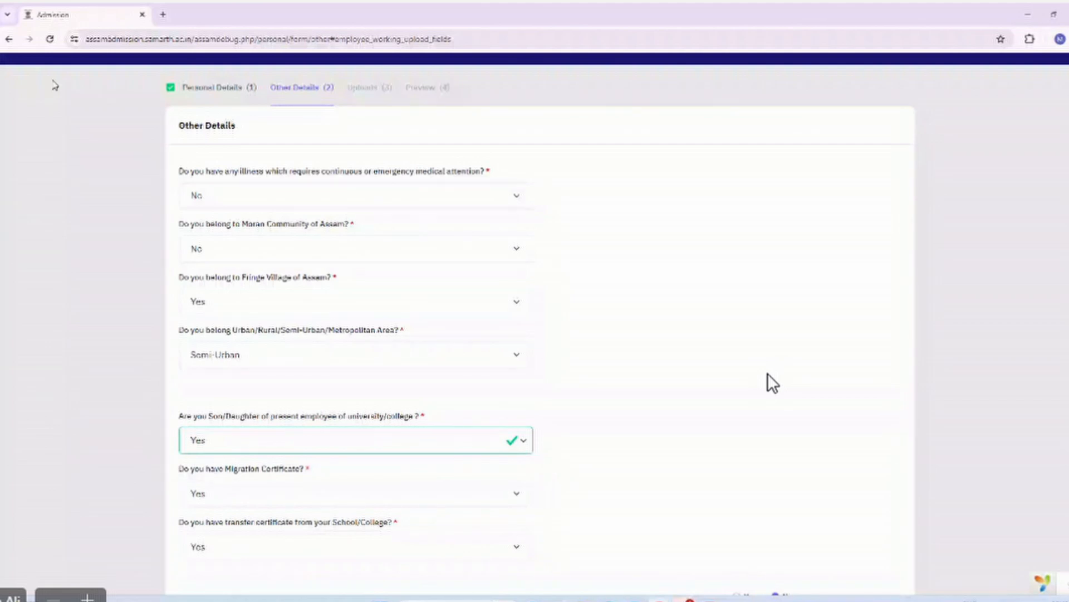
{"action": "scroll", "coordinate": [350, 231], "scroll_direction": "down", "scroll_amount": 3}
{"action": "scroll", "coordinate": [772, 383], "scroll_direction": "down", "scroll_amount": 3}
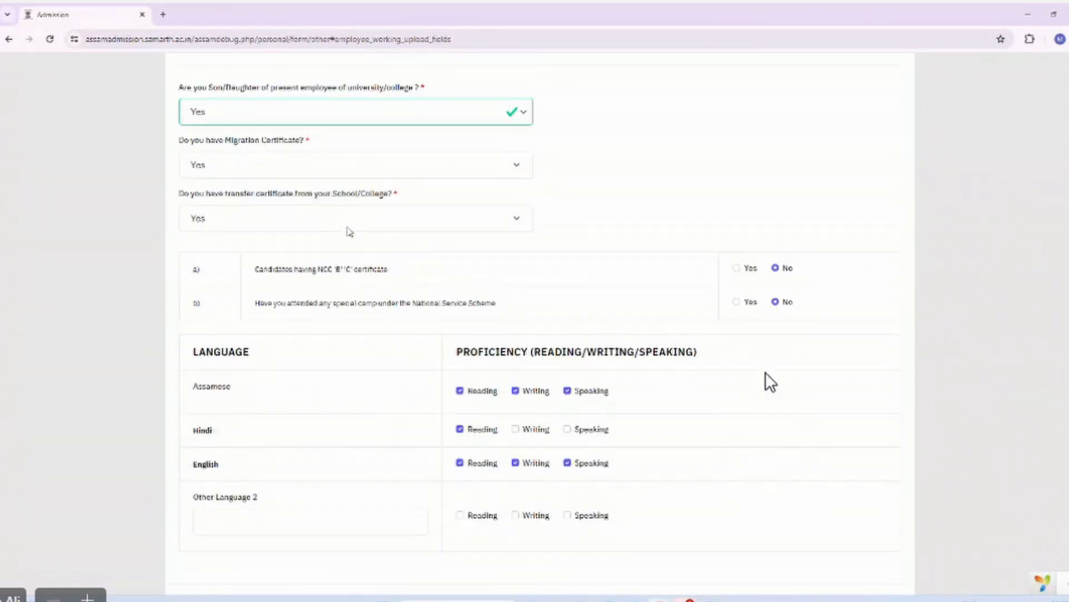
{"action": "scroll", "coordinate": [349, 231], "scroll_direction": "down", "scroll_amount": 3}
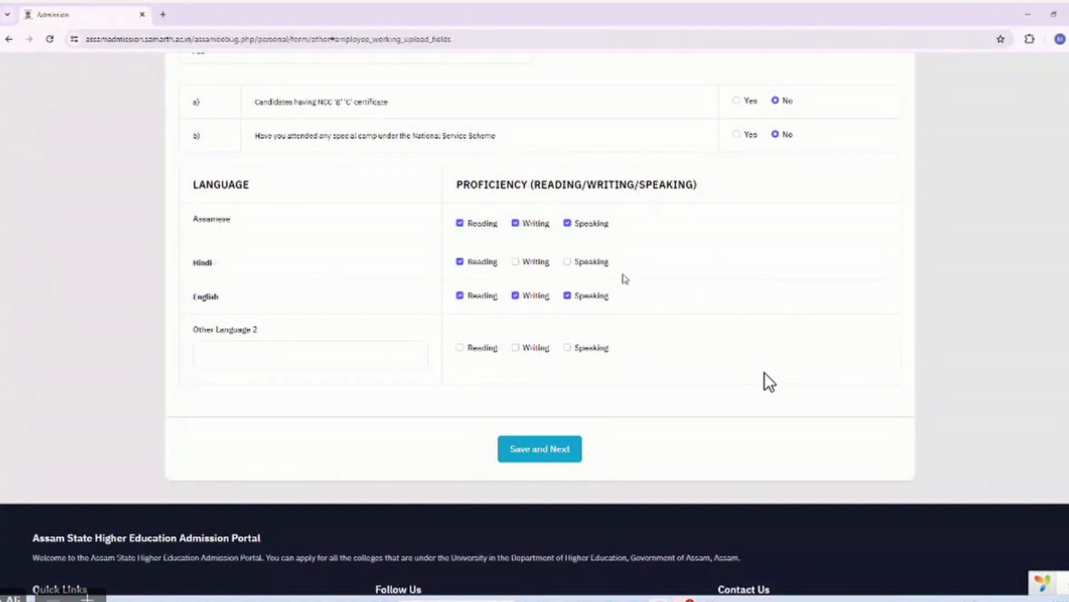
{"action": "scroll", "coordinate": [769, 381], "scroll_direction": "up", "scroll_amount": 5}
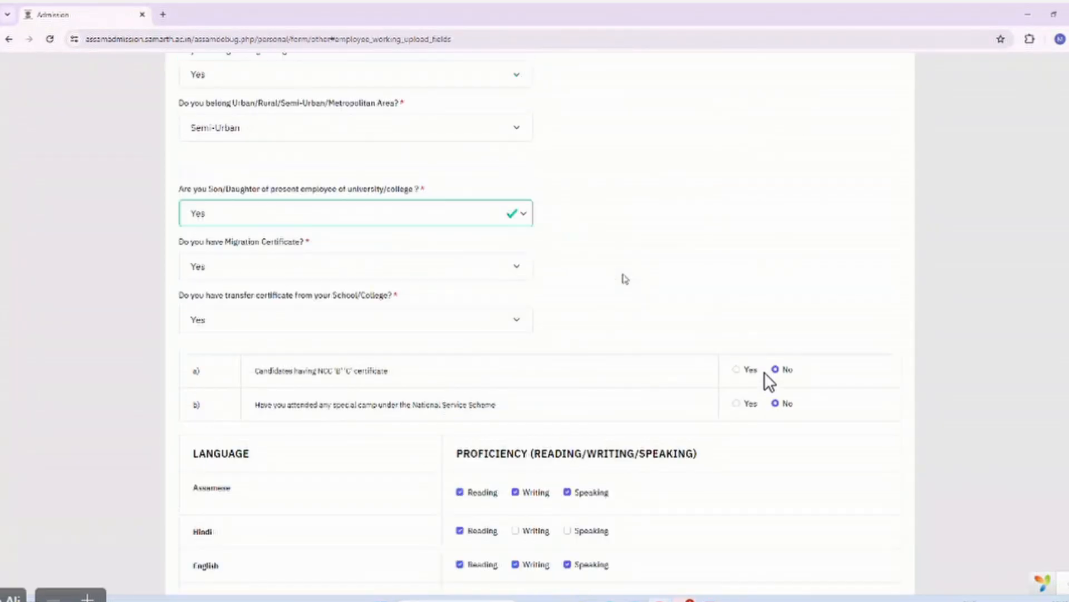
Change the employee's son/daughter answer to No and save the Other Details.
{"action": "left_click", "coordinate": [369, 218]}
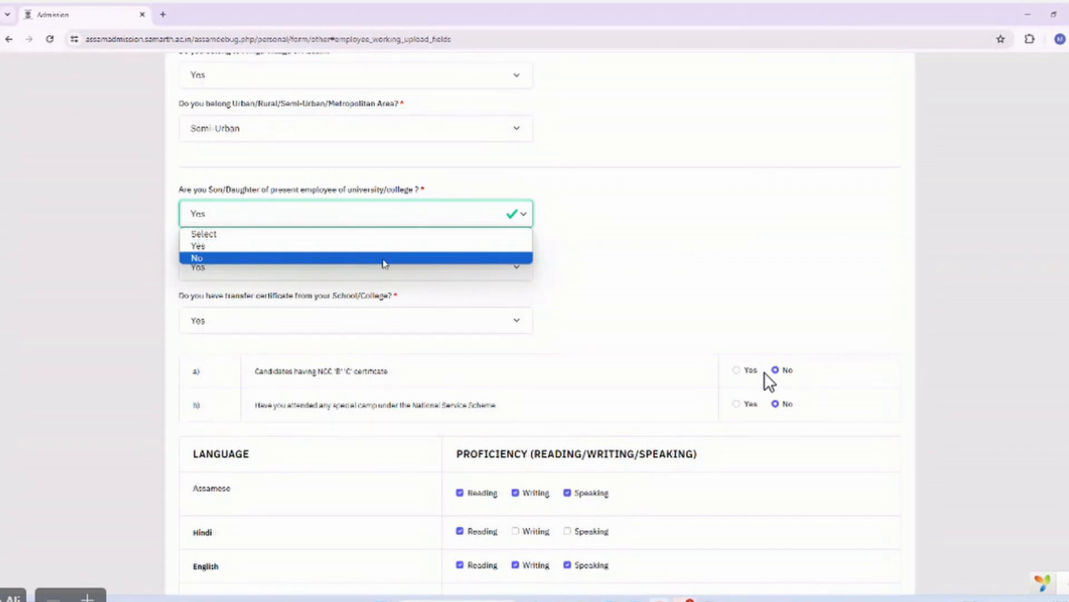
{"action": "left_click", "coordinate": [382, 259]}
{"action": "scroll", "coordinate": [581, 260], "scroll_direction": "down", "scroll_amount": 5}
{"action": "scroll", "coordinate": [581, 260], "scroll_direction": "down", "scroll_amount": 2}
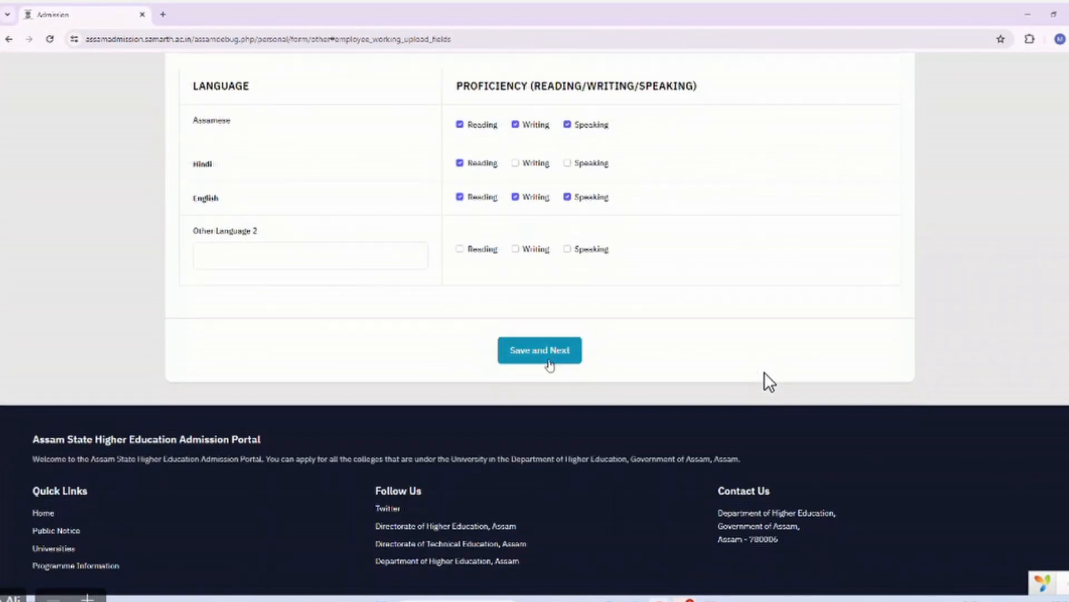
{"action": "left_click", "coordinate": [550, 362]}
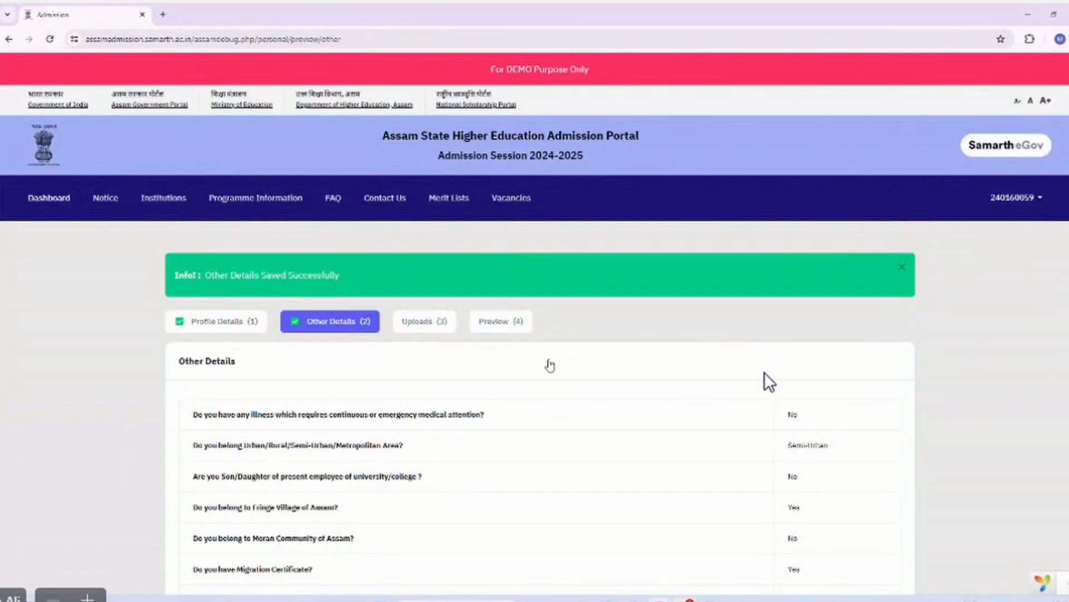
Proceed from the Other Details summary to the Uploads page and scan its document list.
{"action": "scroll", "coordinate": [549, 365], "scroll_direction": "down", "scroll_amount": 8}
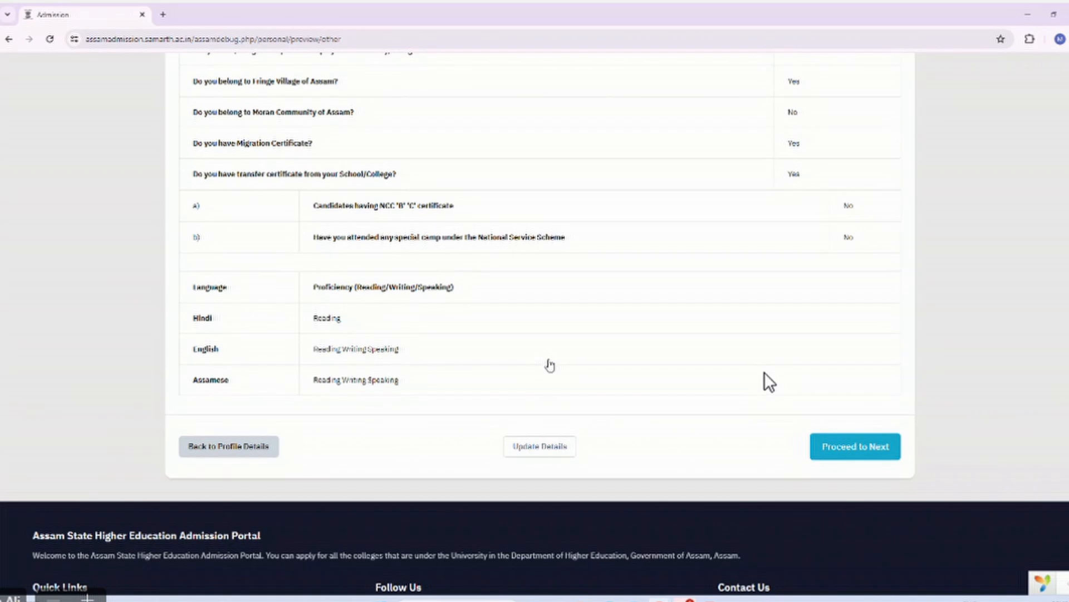
{"action": "left_click", "coordinate": [865, 453]}
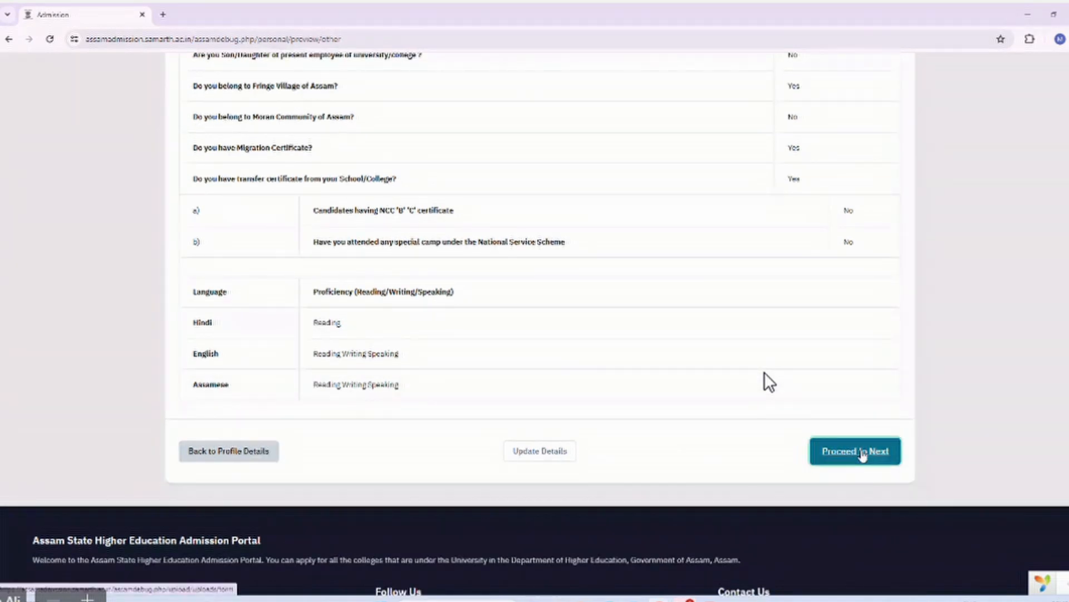
{"action": "scroll", "coordinate": [569, 316], "scroll_direction": "down", "scroll_amount": 4}
{"action": "scroll", "coordinate": [570, 315], "scroll_direction": "down", "scroll_amount": 4}
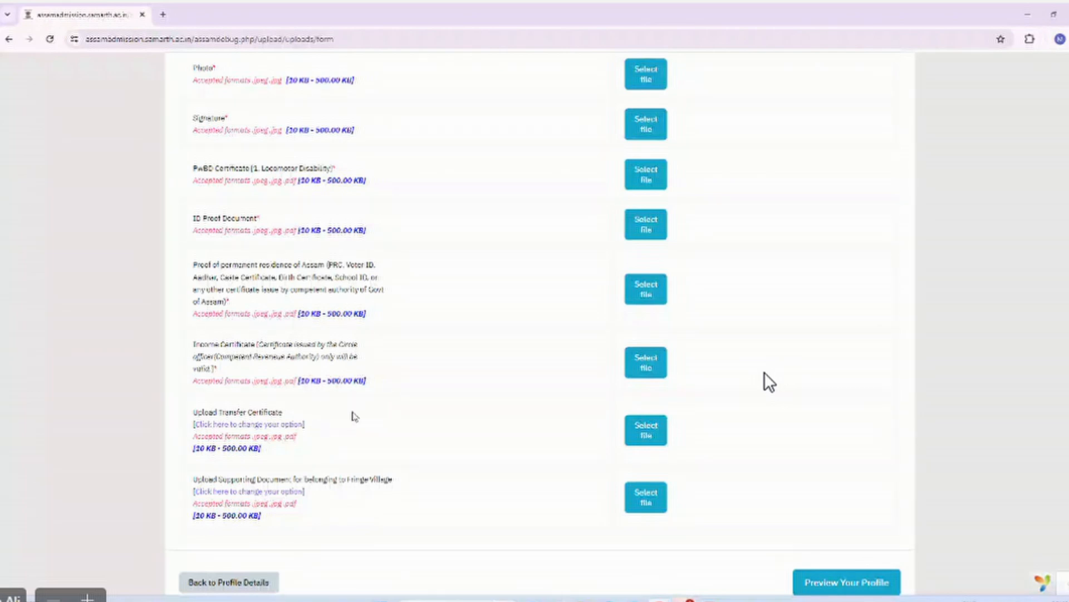
{"action": "scroll", "coordinate": [410, 322], "scroll_direction": "up", "scroll_amount": 2}
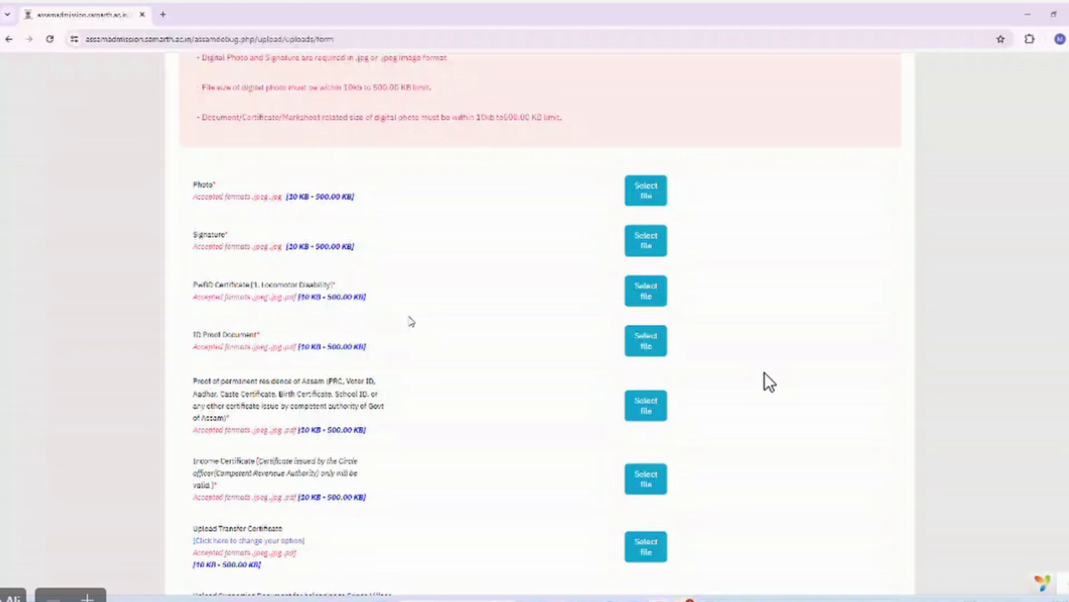
{"action": "scroll", "coordinate": [410, 322], "scroll_direction": "down", "scroll_amount": 1}
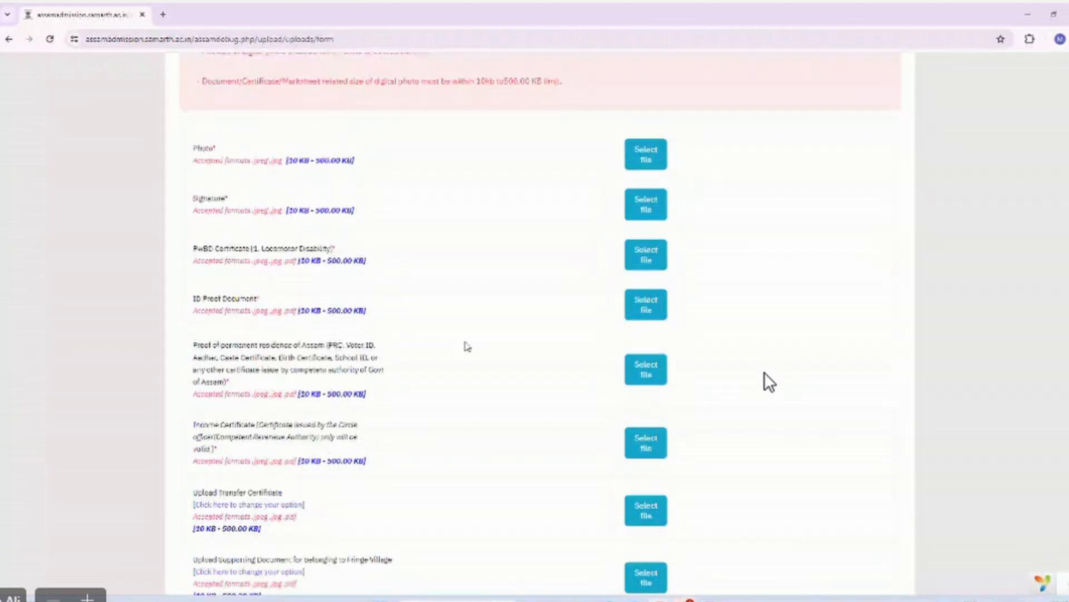
Upload the dummy photo file from Downloads as the applicant photo.
{"action": "left_click", "coordinate": [638, 167]}
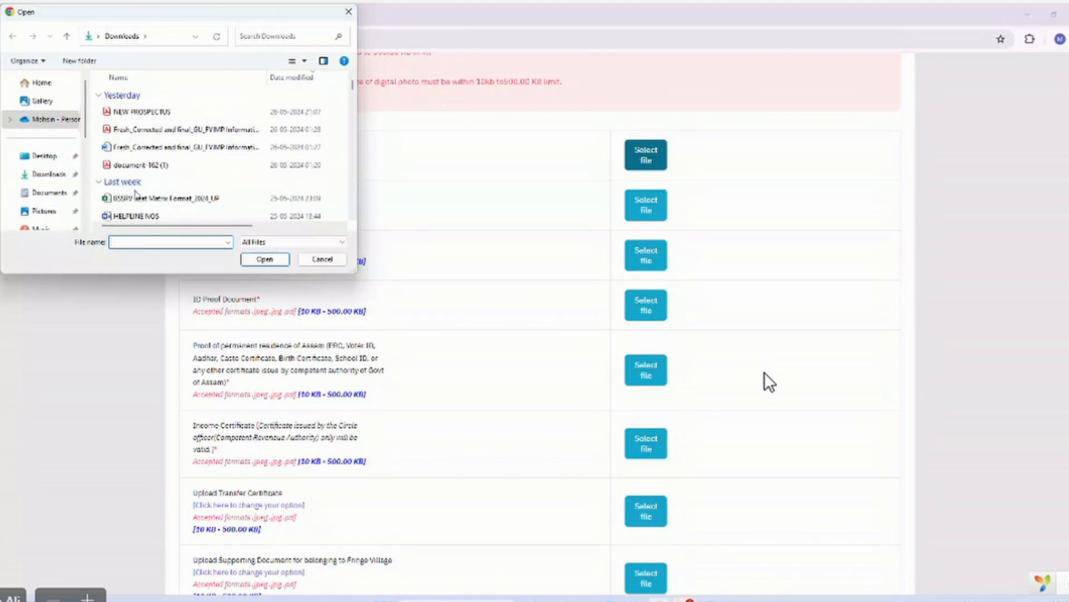
{"action": "scroll", "coordinate": [135, 193], "scroll_direction": "down", "scroll_amount": 3}
{"action": "left_click", "coordinate": [135, 178]}
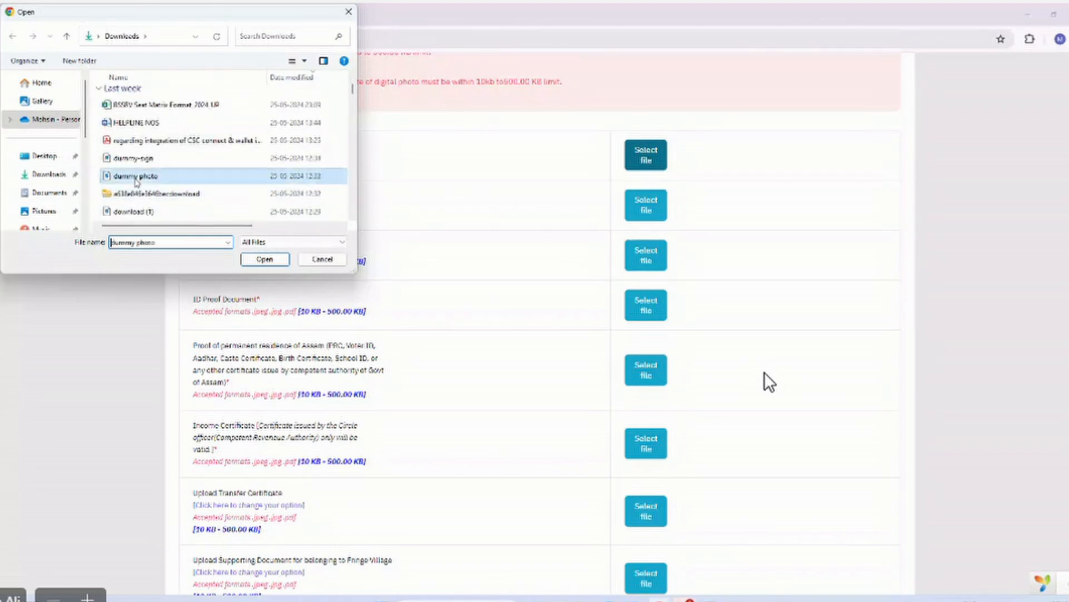
{"action": "left_click", "coordinate": [266, 258]}
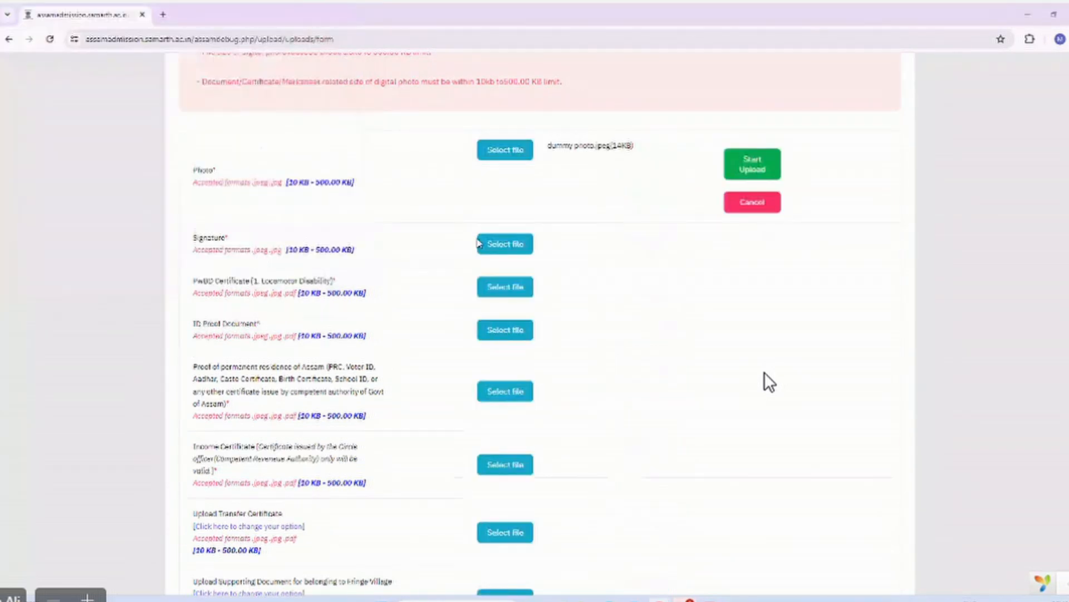
{"action": "left_click", "coordinate": [750, 166]}
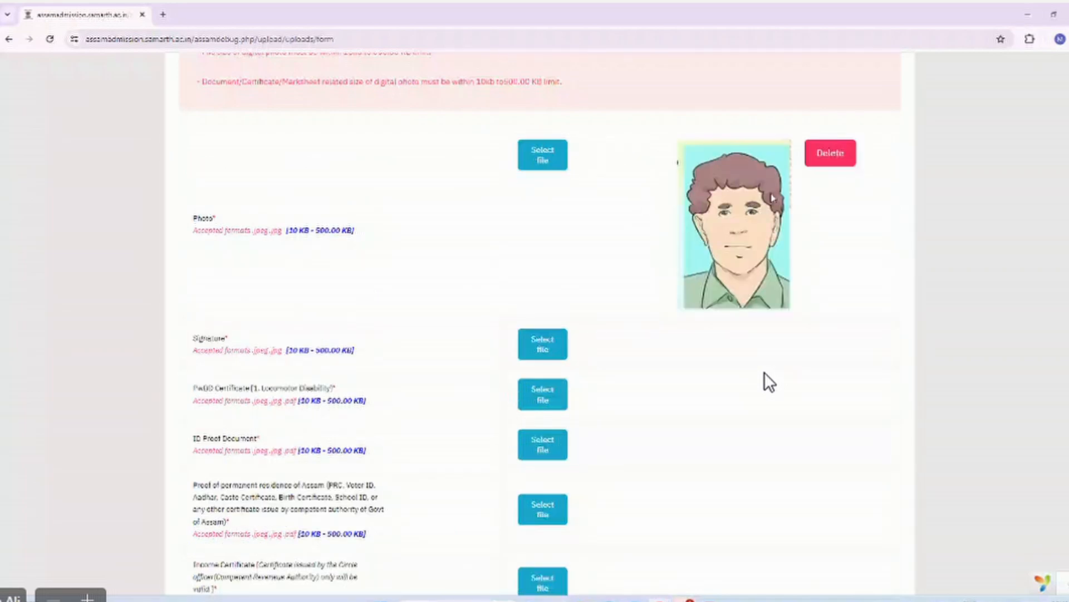
{"action": "scroll", "coordinate": [533, 251], "scroll_direction": "down", "scroll_amount": 1}
{"action": "scroll", "coordinate": [535, 262], "scroll_direction": "down", "scroll_amount": 1}
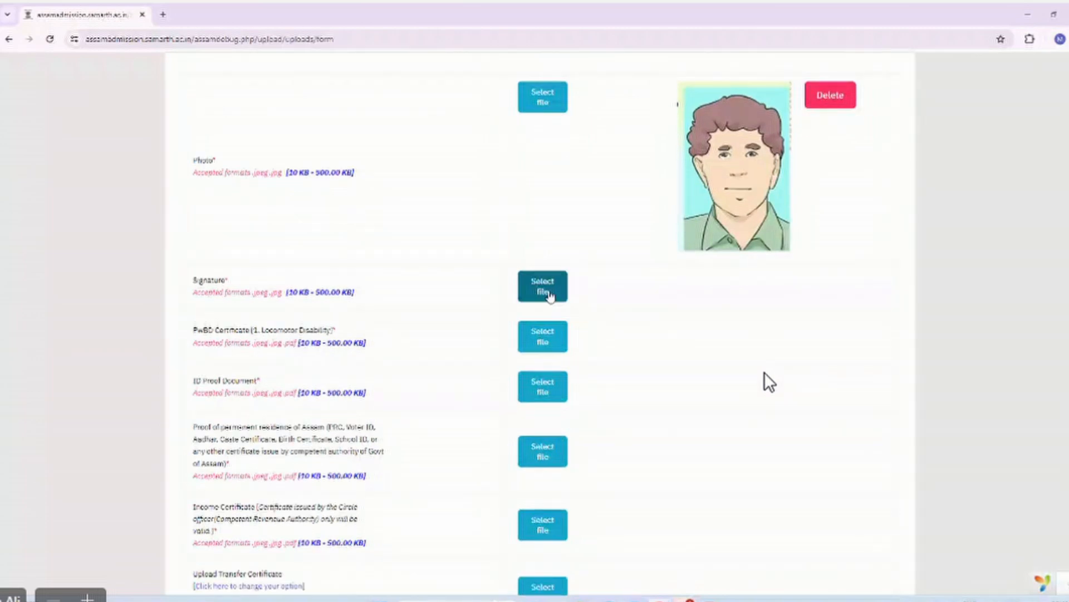
Upload the dummy-sign image as the applicant signature.
{"action": "left_click", "coordinate": [549, 292]}
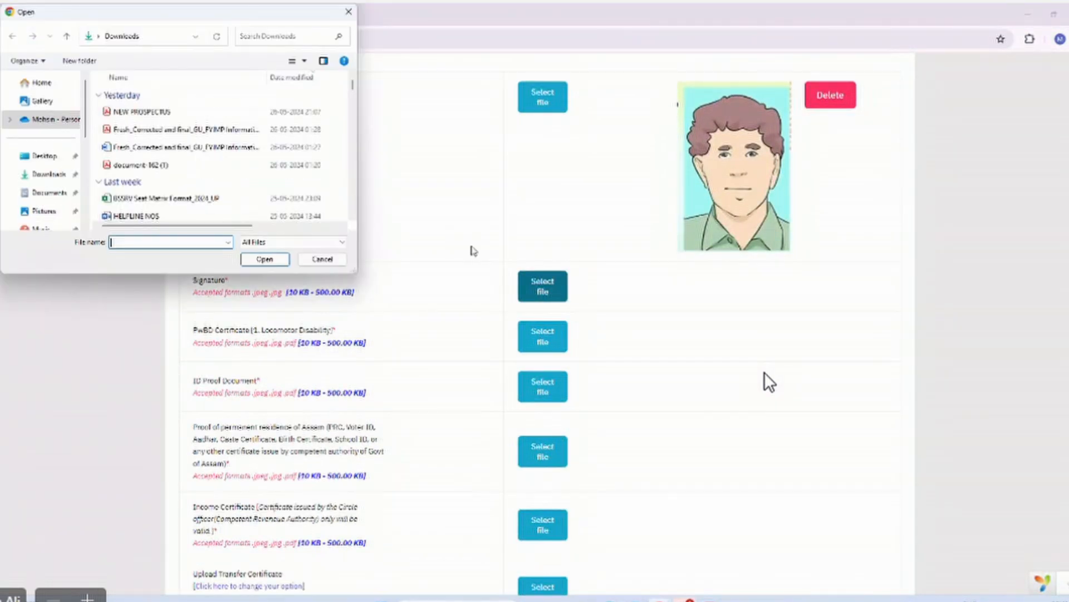
{"action": "scroll", "coordinate": [218, 145], "scroll_direction": "down", "scroll_amount": 2}
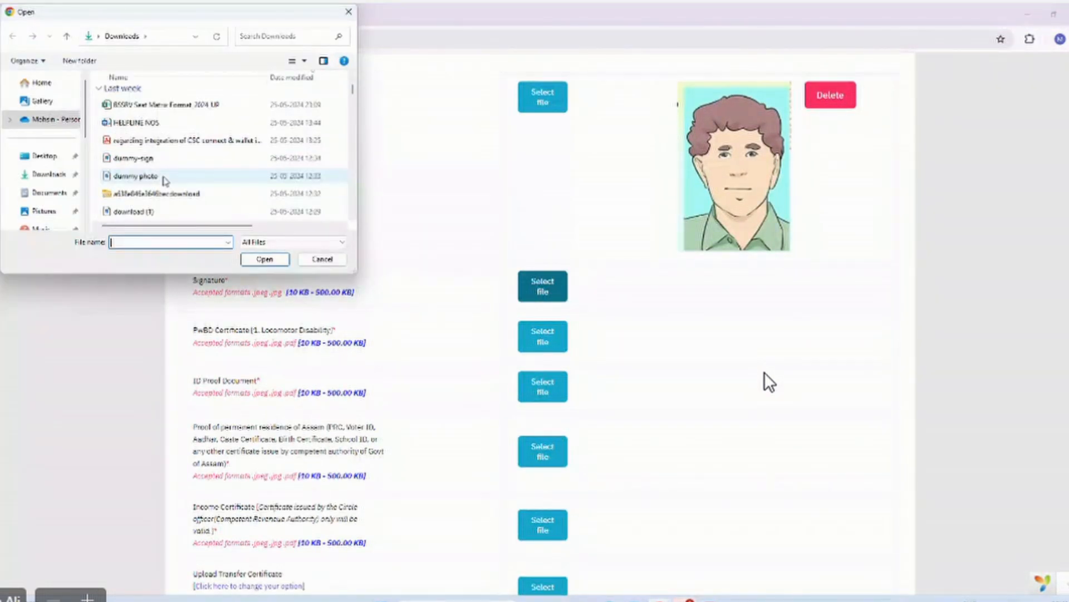
{"action": "left_click", "coordinate": [139, 160]}
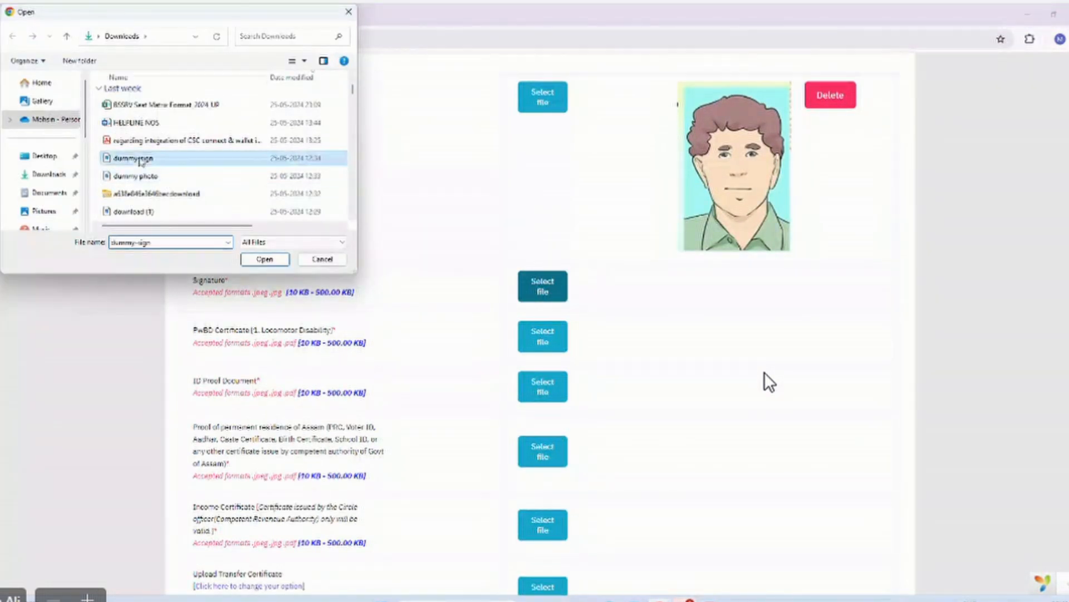
{"action": "left_click", "coordinate": [265, 259]}
{"action": "left_click", "coordinate": [747, 320]}
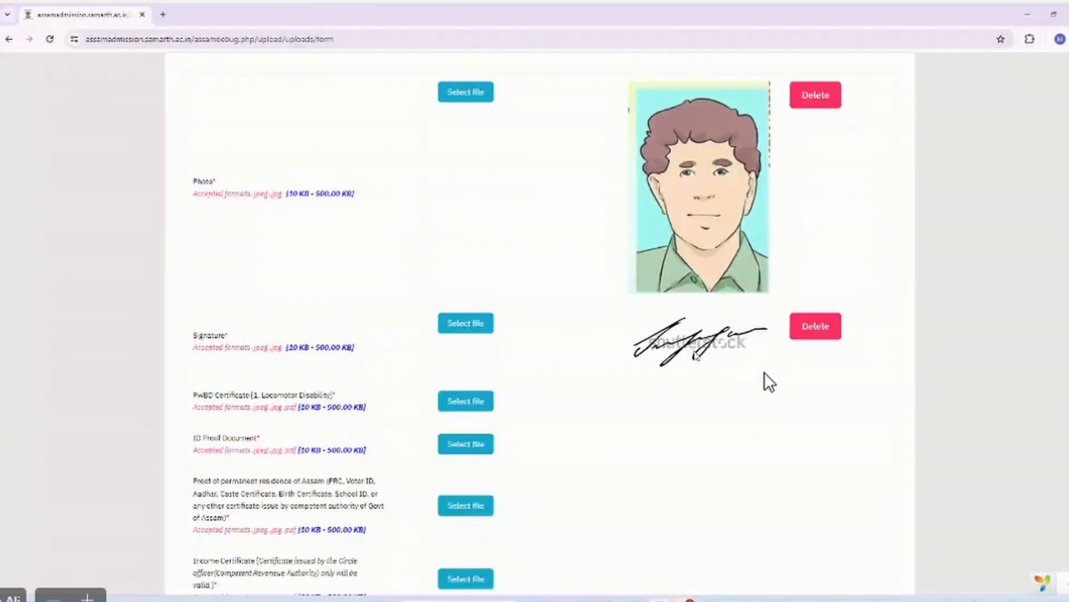
{"action": "scroll", "coordinate": [695, 357], "scroll_direction": "down", "scroll_amount": 1}
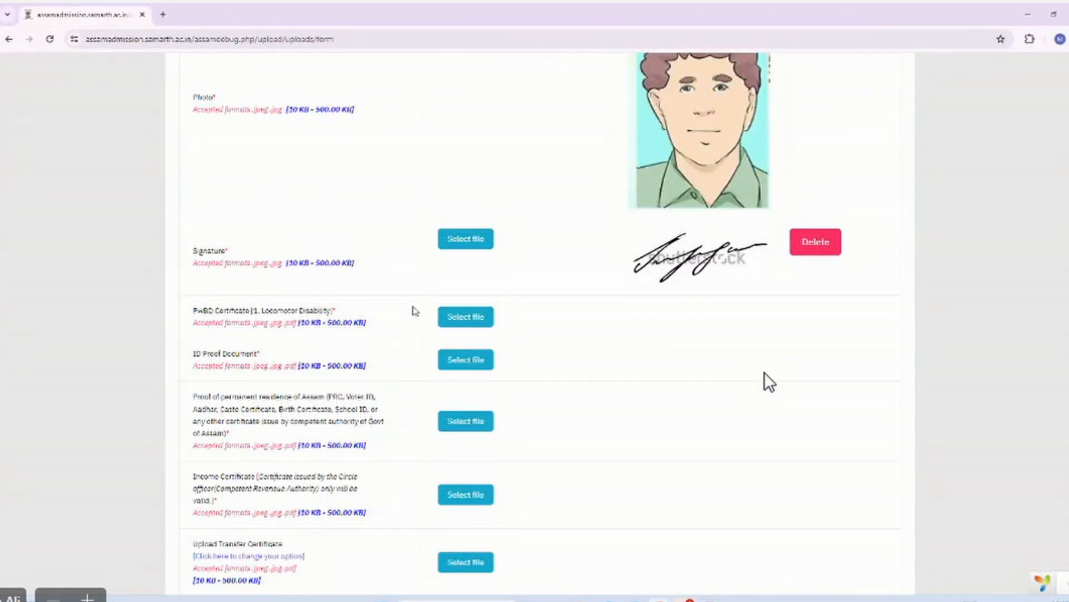
Upload file-sample_150kB.pdf as the PwBD certificate.
{"action": "left_click", "coordinate": [464, 323]}
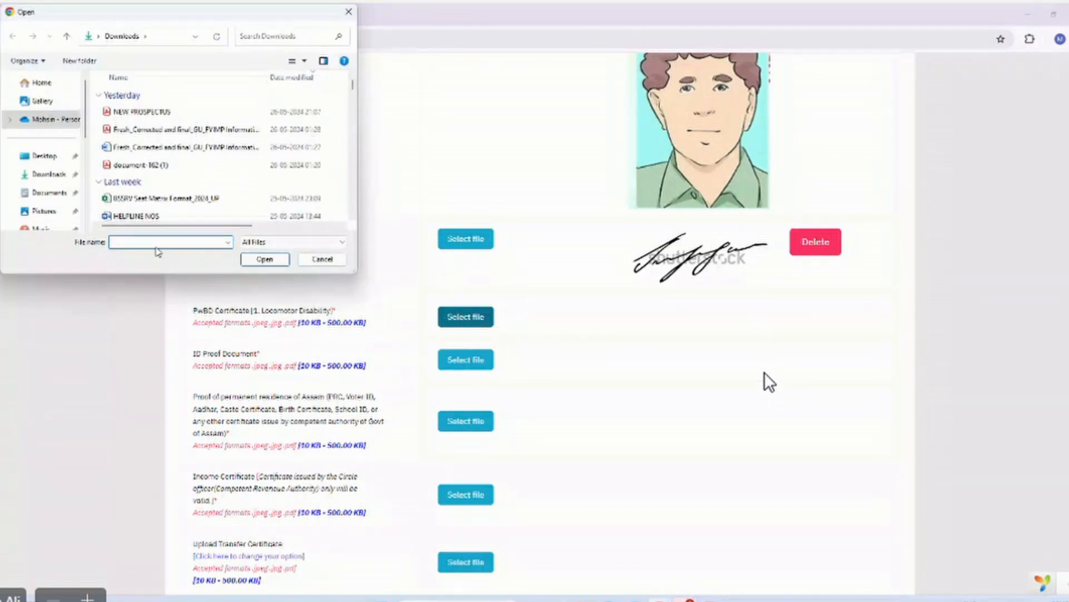
{"action": "type", "text": "file"}
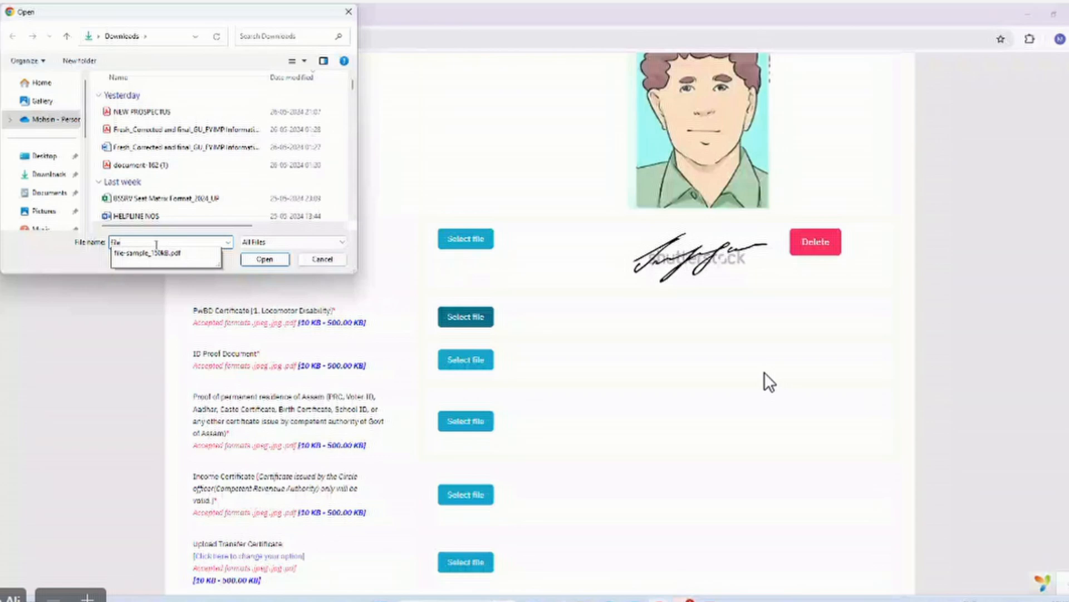
{"action": "left_click", "coordinate": [156, 253]}
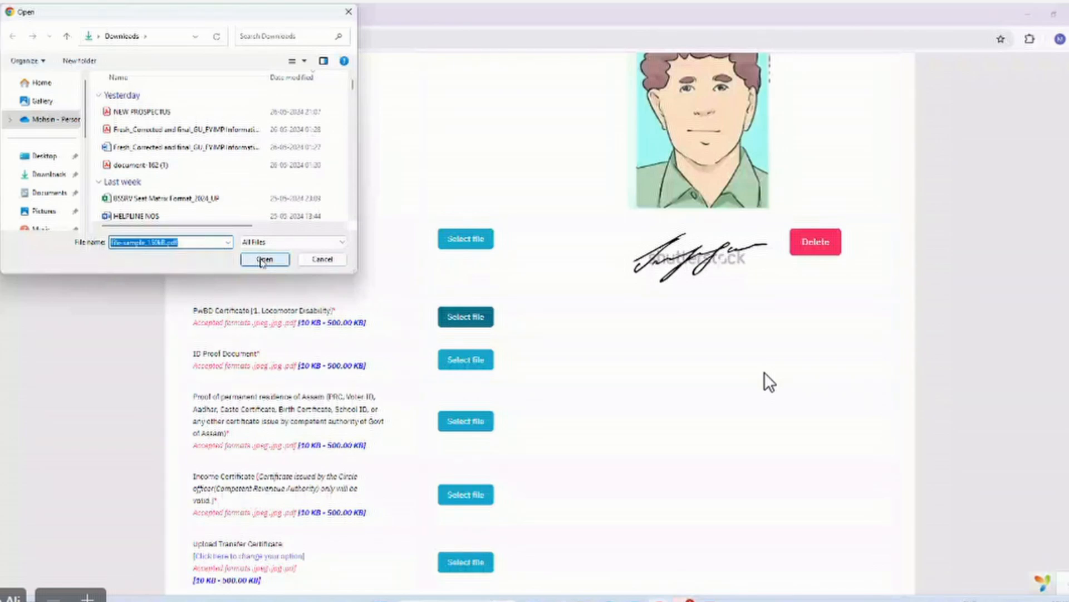
{"action": "left_click", "coordinate": [262, 259]}
{"action": "left_click", "coordinate": [738, 334]}
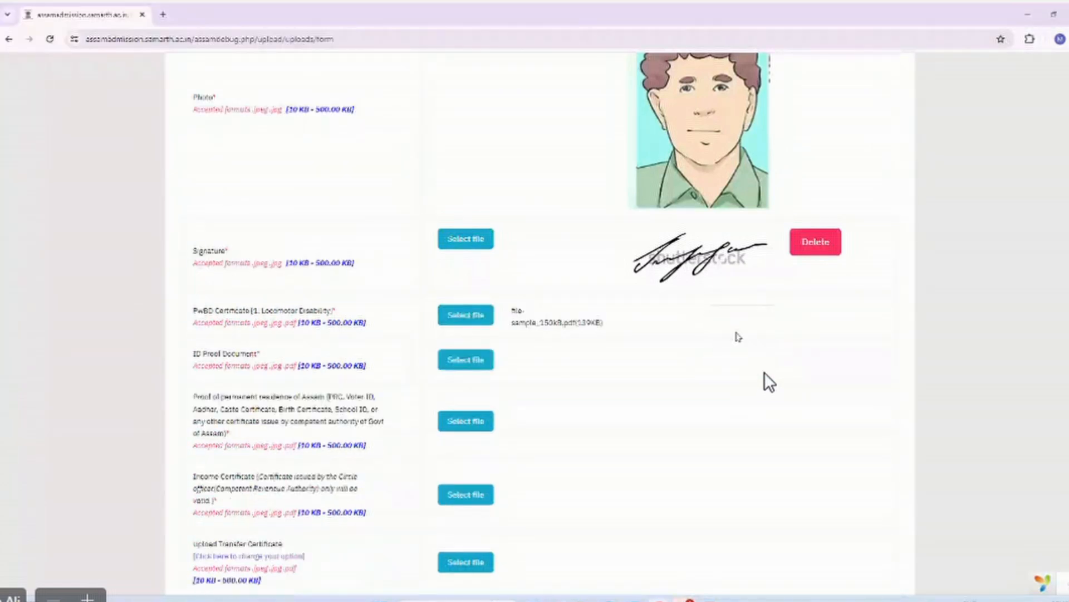
Select file-sample_150kB.pdf for the ID Proof Document after clearing a file-not-found warning.
{"action": "left_click", "coordinate": [478, 376]}
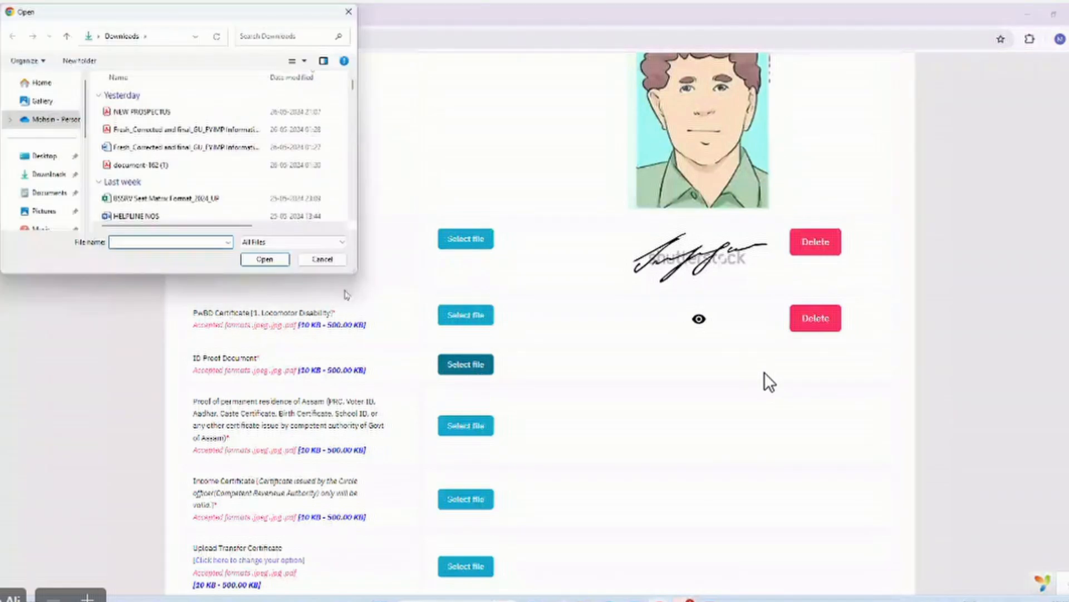
{"action": "left_click", "coordinate": [182, 242]}
{"action": "type", "text": "f"}
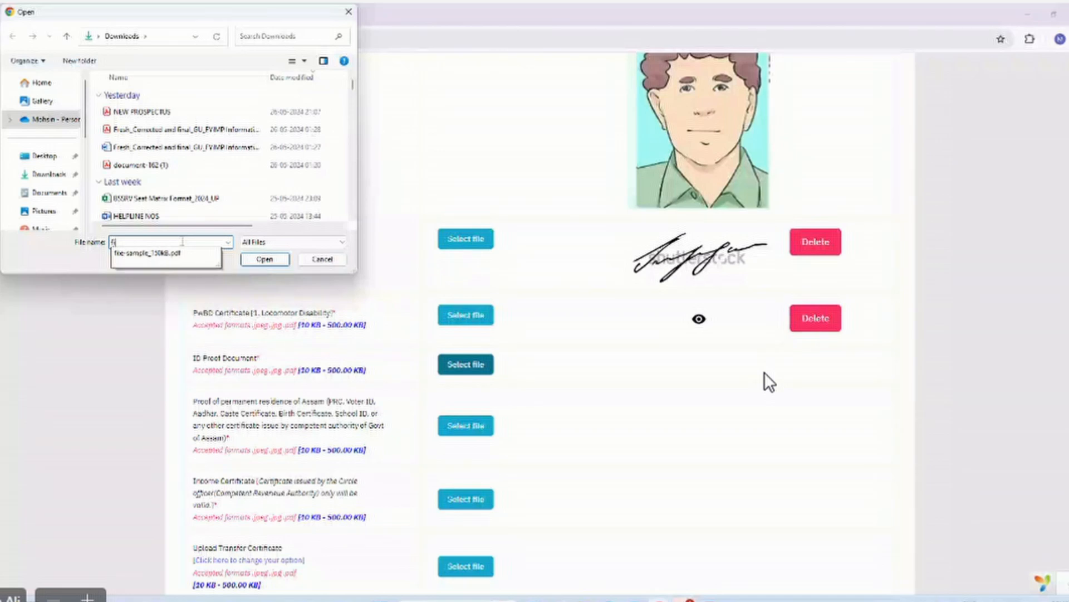
{"action": "type", "text": "ile"}
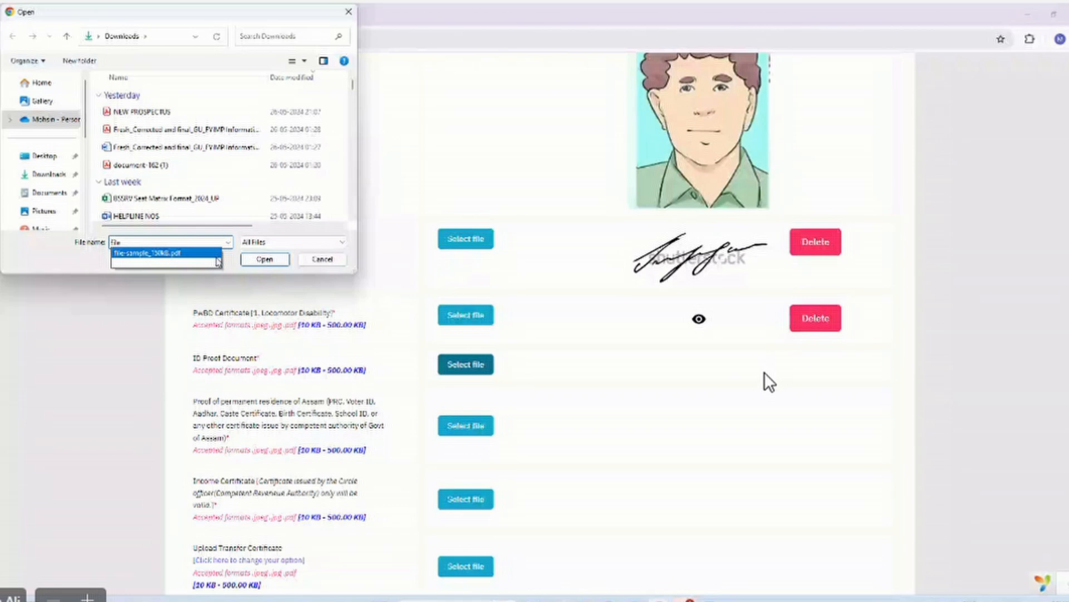
{"action": "key", "text": "Return"}
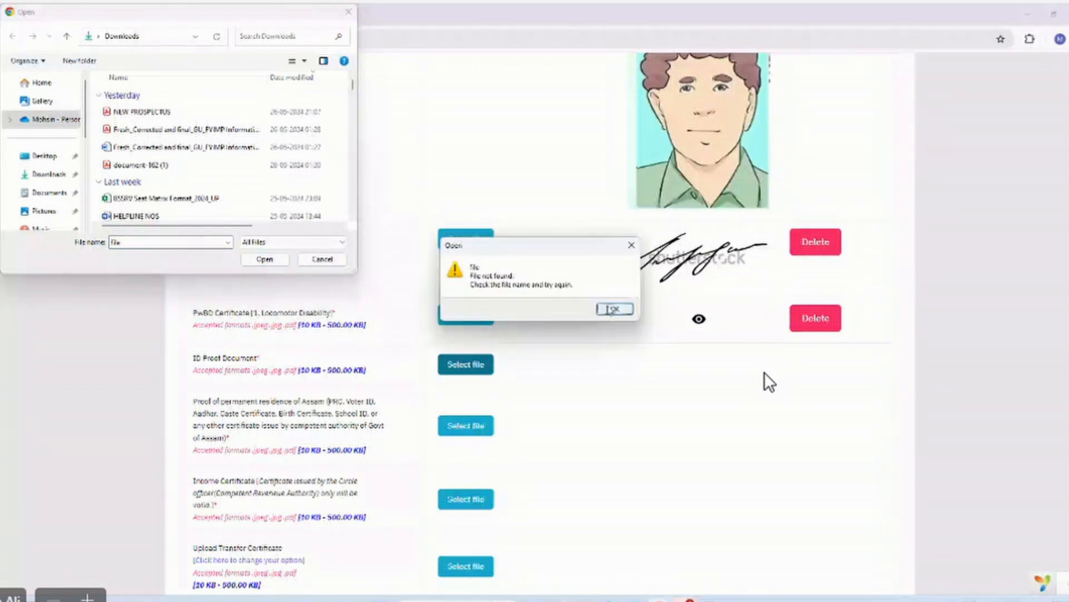
{"action": "left_click", "coordinate": [612, 310]}
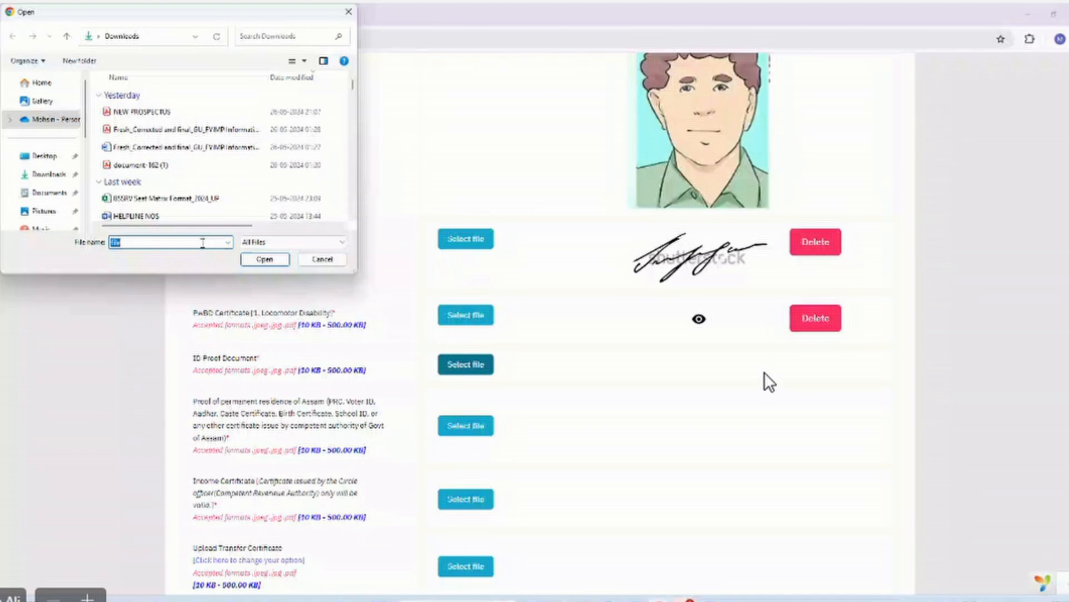
{"action": "left_click", "coordinate": [203, 243]}
{"action": "left_click", "coordinate": [229, 243]}
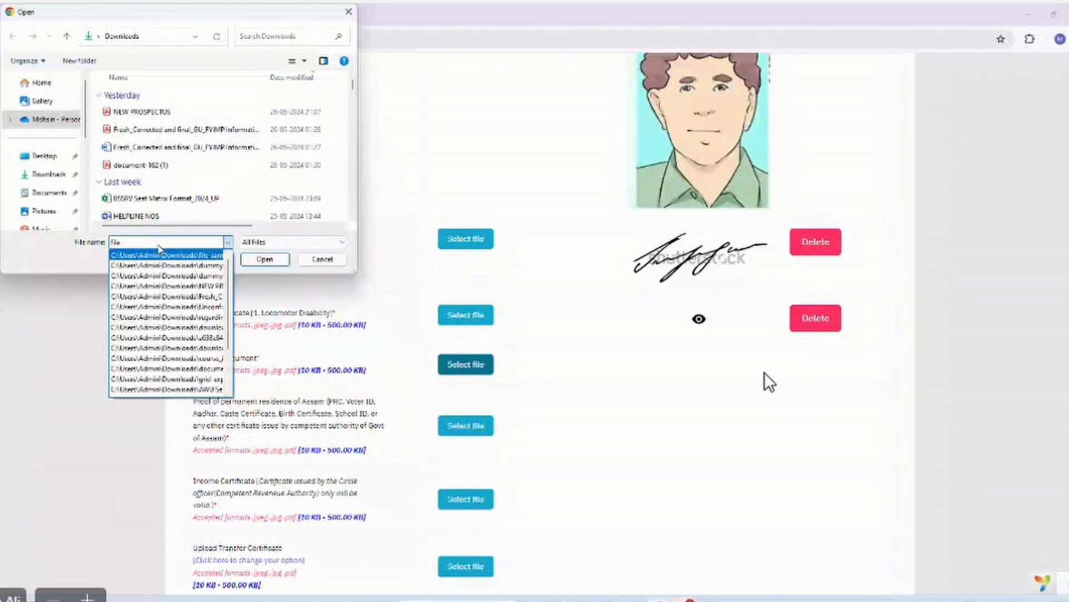
{"action": "left_click", "coordinate": [159, 243]}
{"action": "left_click", "coordinate": [159, 243]}
{"action": "key", "text": "BackSpace"}
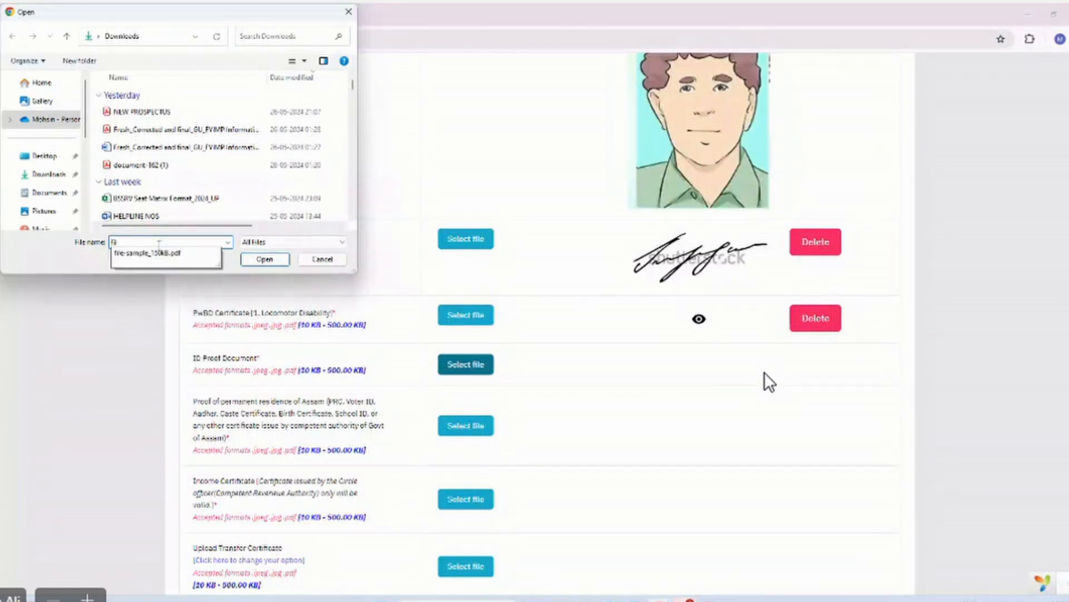
{"action": "left_click", "coordinate": [164, 254]}
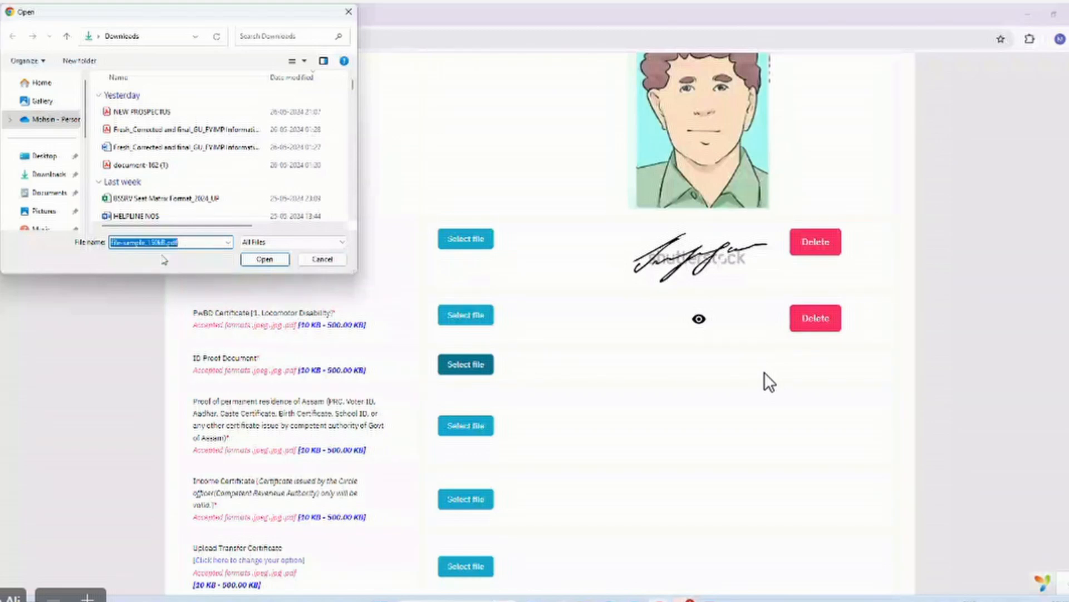
{"action": "key", "text": "Return"}
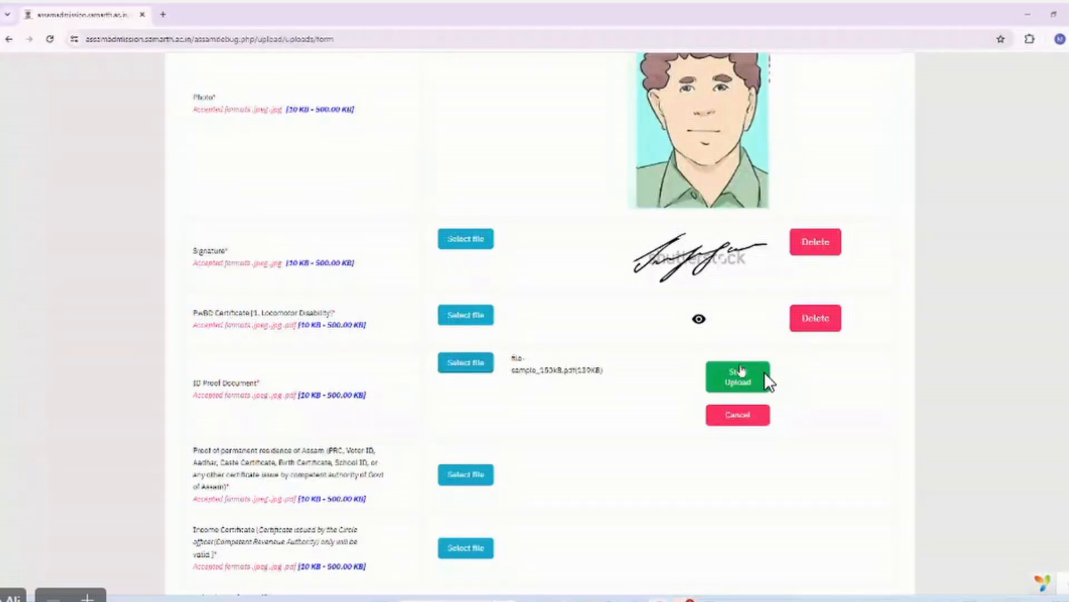
Upload the ID proof, then upload file-sample_150kB.pdf as the permanent residence proof.
{"action": "left_click", "coordinate": [740, 373]}
{"action": "left_click", "coordinate": [462, 430]}
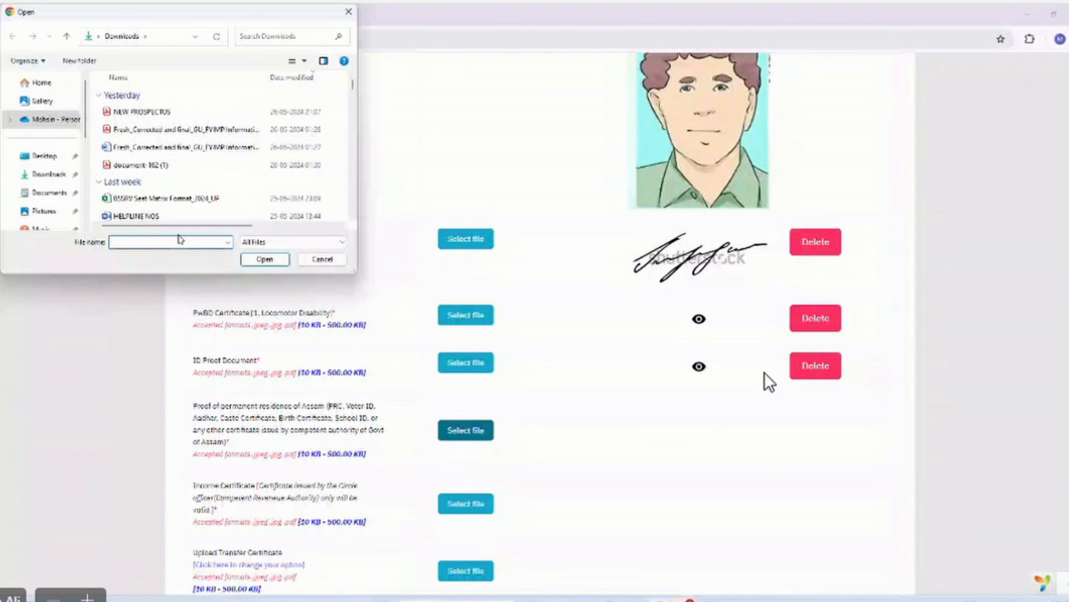
{"action": "left_click", "coordinate": [179, 241]}
{"action": "type", "text": "f"}
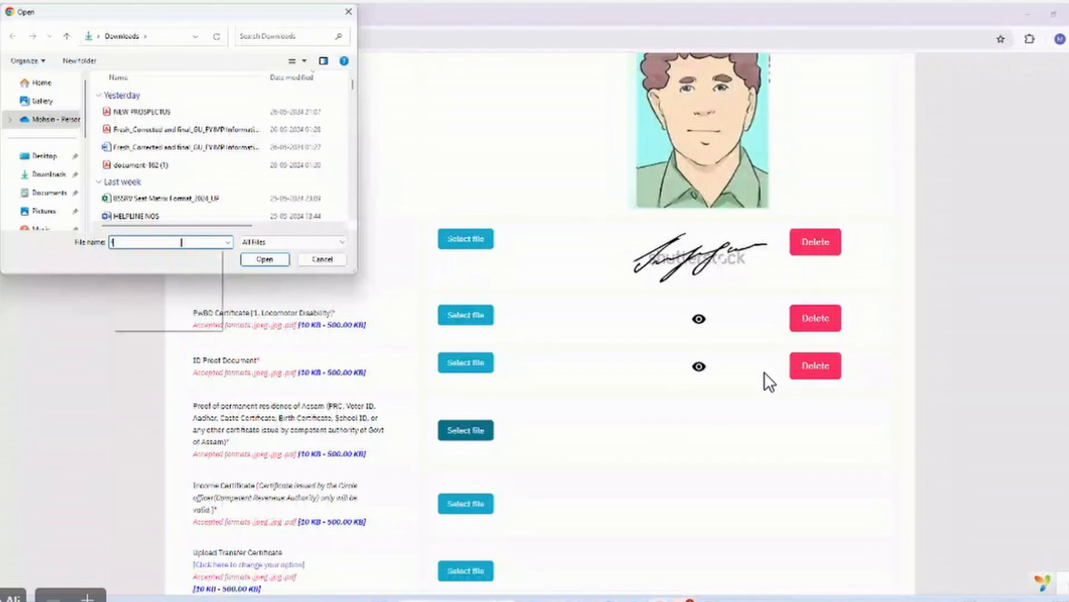
{"action": "type", "text": "ile"}
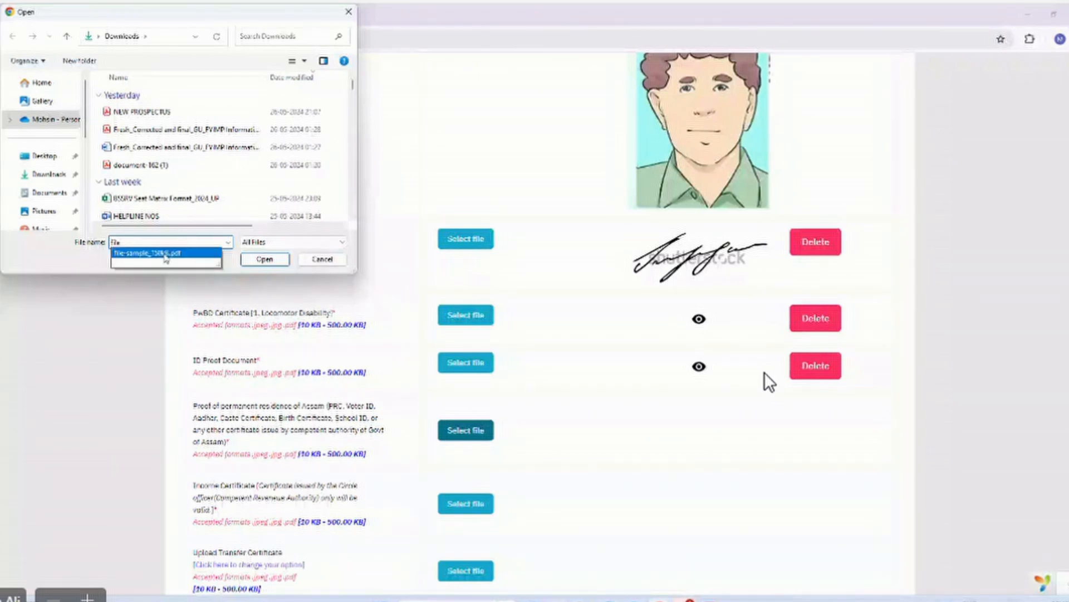
{"action": "left_click", "coordinate": [165, 253]}
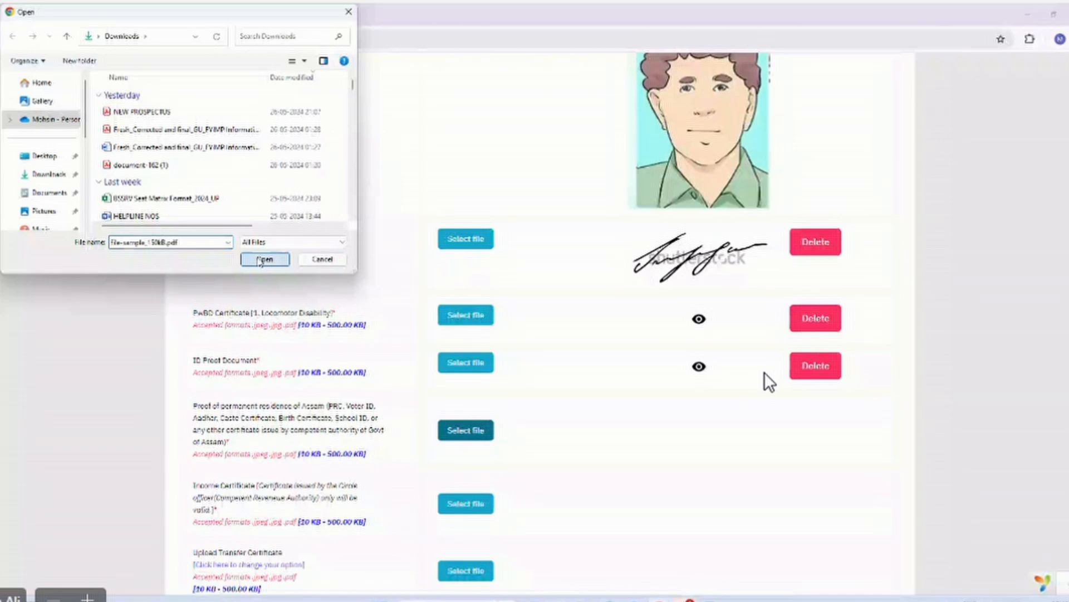
{"action": "left_click", "coordinate": [263, 260]}
{"action": "left_click", "coordinate": [709, 426]}
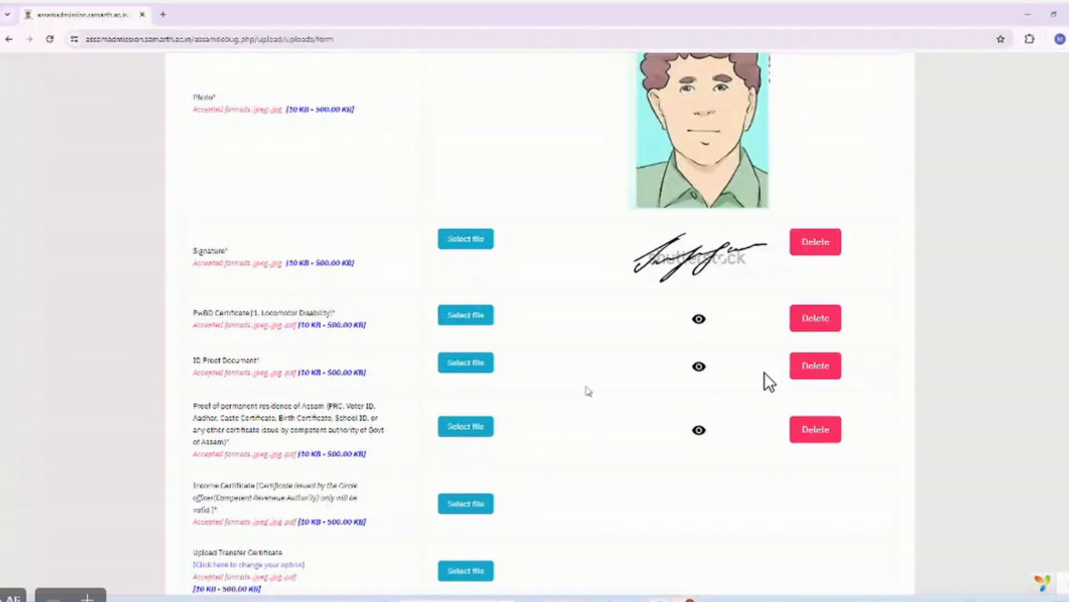
Upload file-sample_150kB.pdf as the Income Certificate.
{"action": "scroll", "coordinate": [588, 391], "scroll_direction": "down", "scroll_amount": 3}
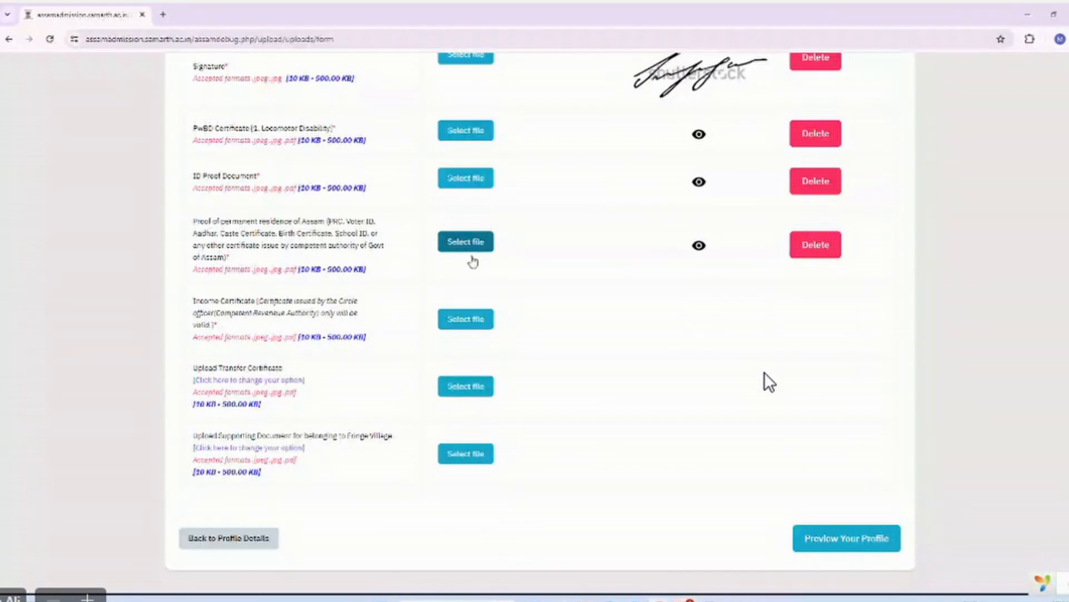
{"action": "left_click", "coordinate": [462, 318]}
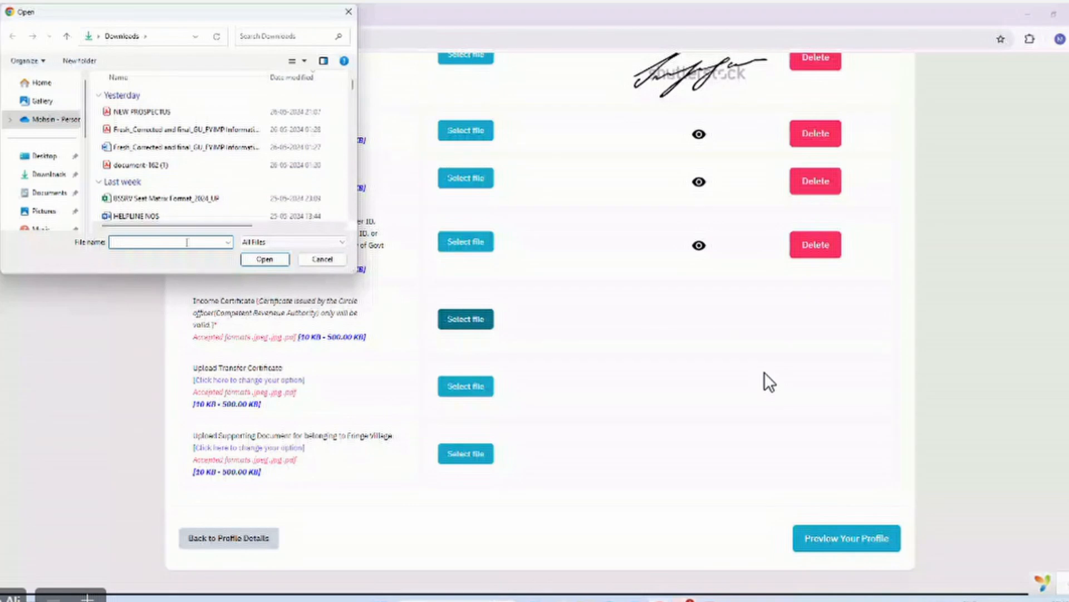
{"action": "type", "text": "f"}
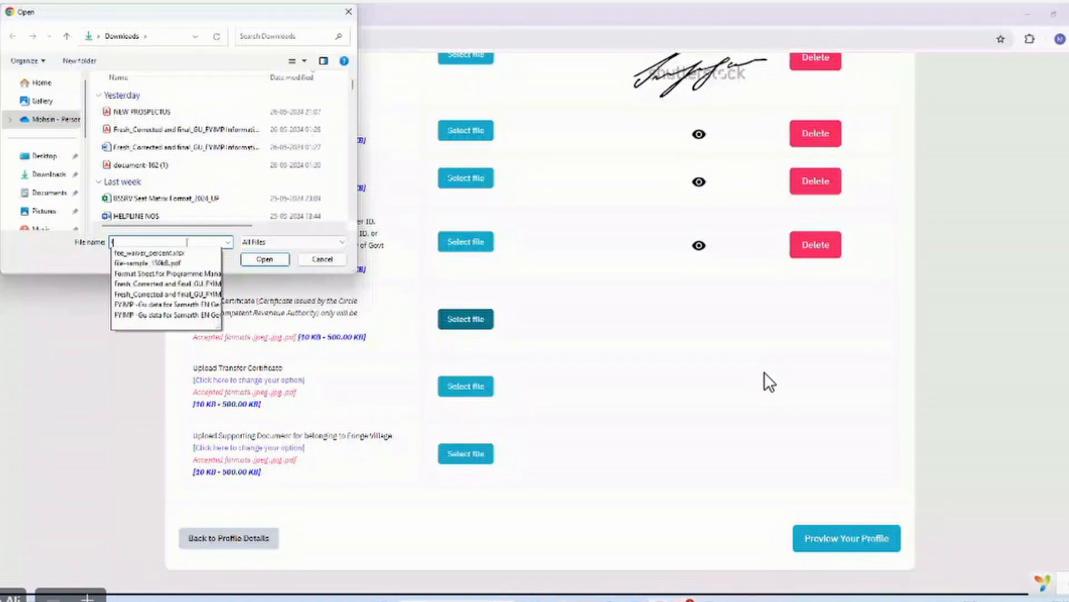
{"action": "type", "text": "il"}
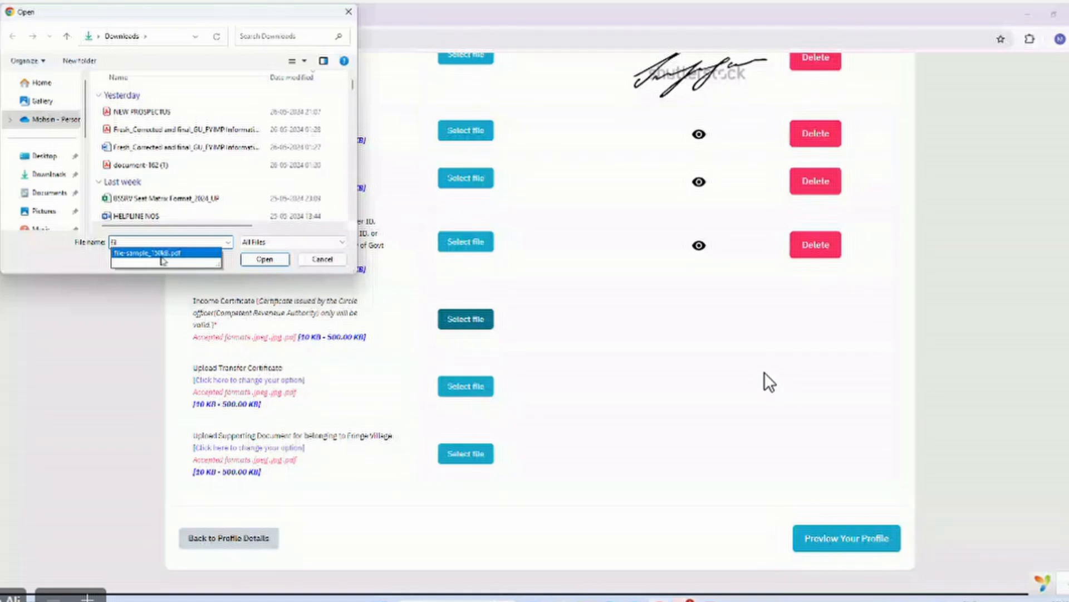
{"action": "left_click", "coordinate": [161, 253]}
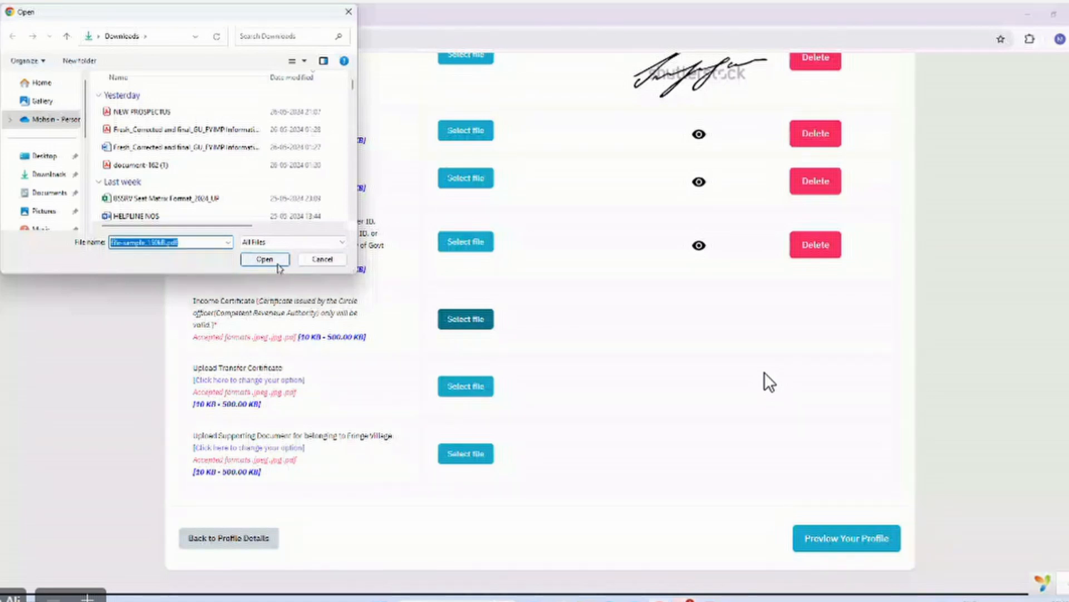
{"action": "left_click", "coordinate": [265, 259]}
{"action": "left_click", "coordinate": [742, 317]}
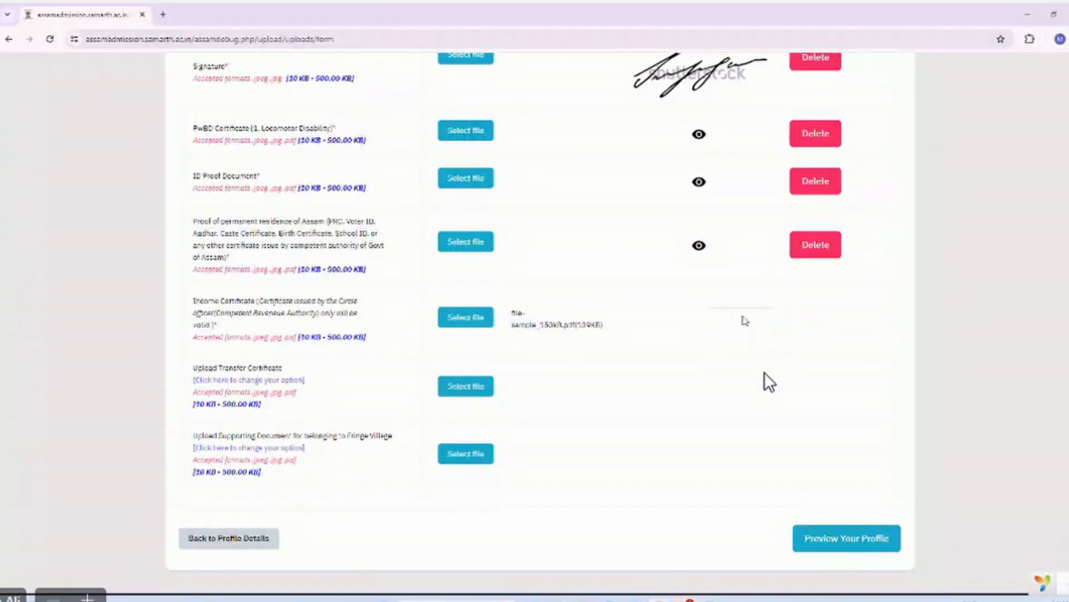
Upload file-sample_150kB.pdf as the Transfer Certificate.
{"action": "left_click", "coordinate": [466, 390]}
{"action": "type", "text": "f"}
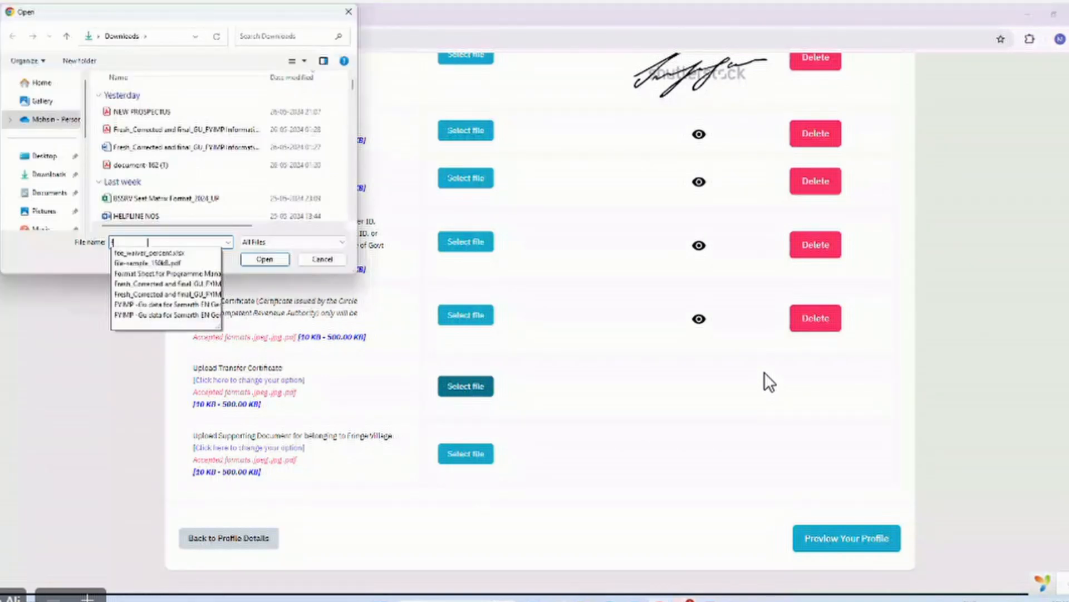
{"action": "type", "text": "i"}
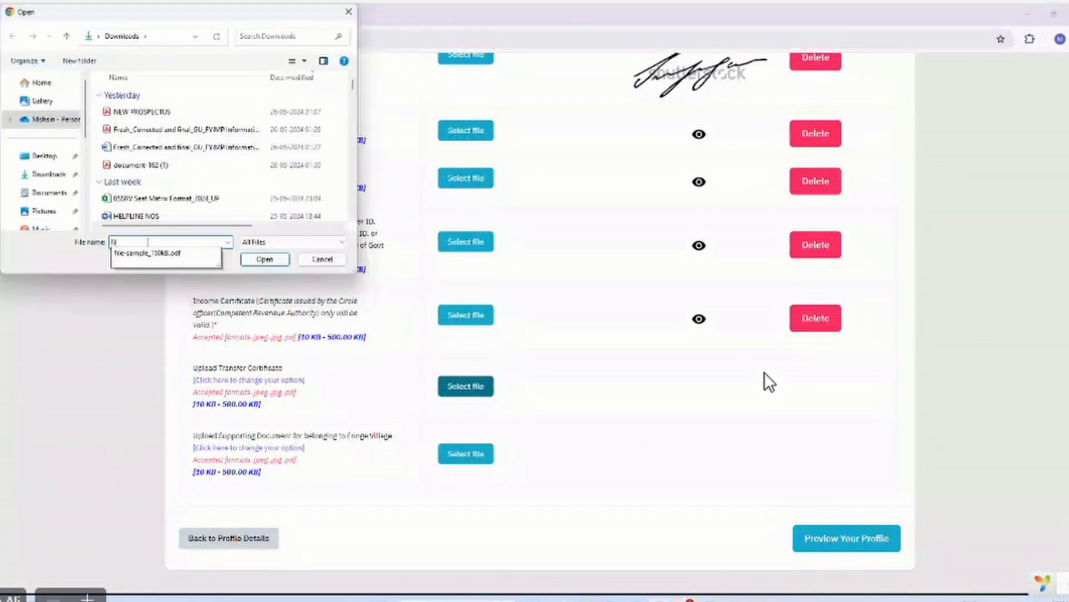
{"action": "left_click", "coordinate": [150, 253]}
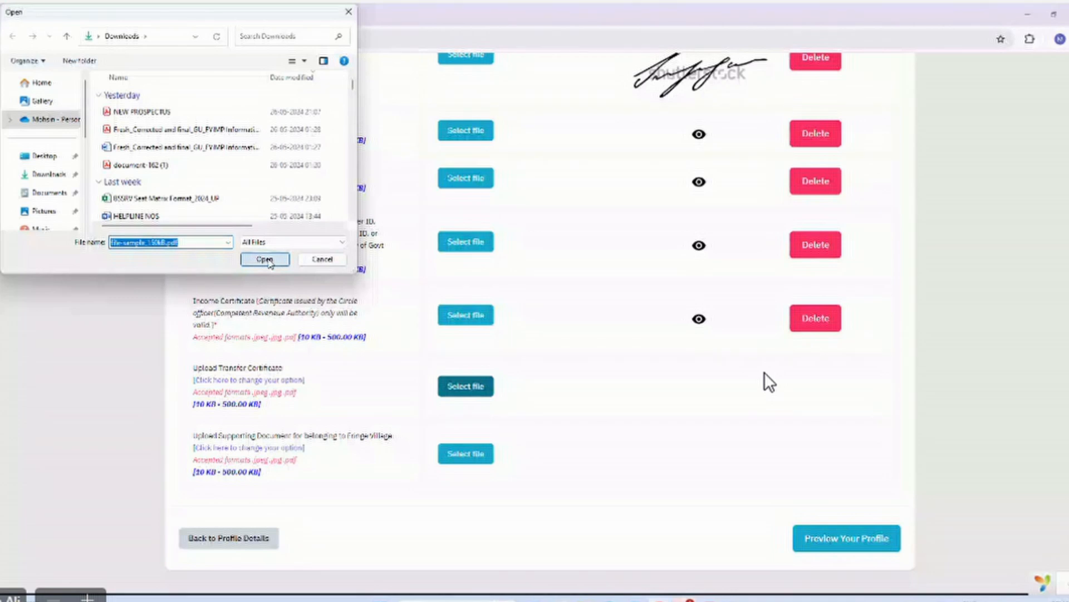
{"action": "left_click", "coordinate": [266, 259]}
{"action": "left_click", "coordinate": [767, 380]}
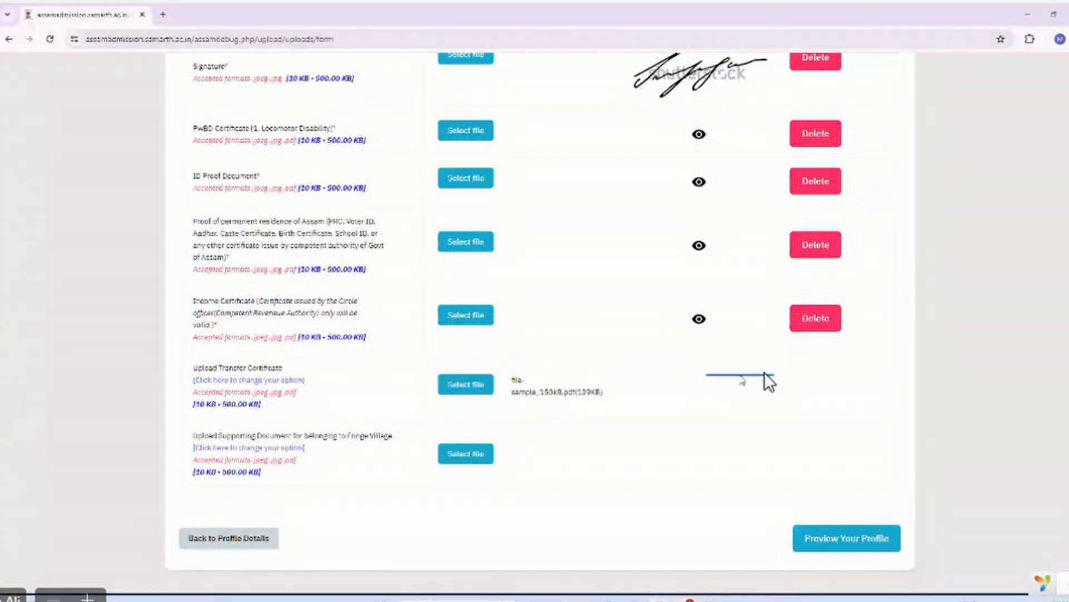
{"action": "left_click", "coordinate": [474, 456]}
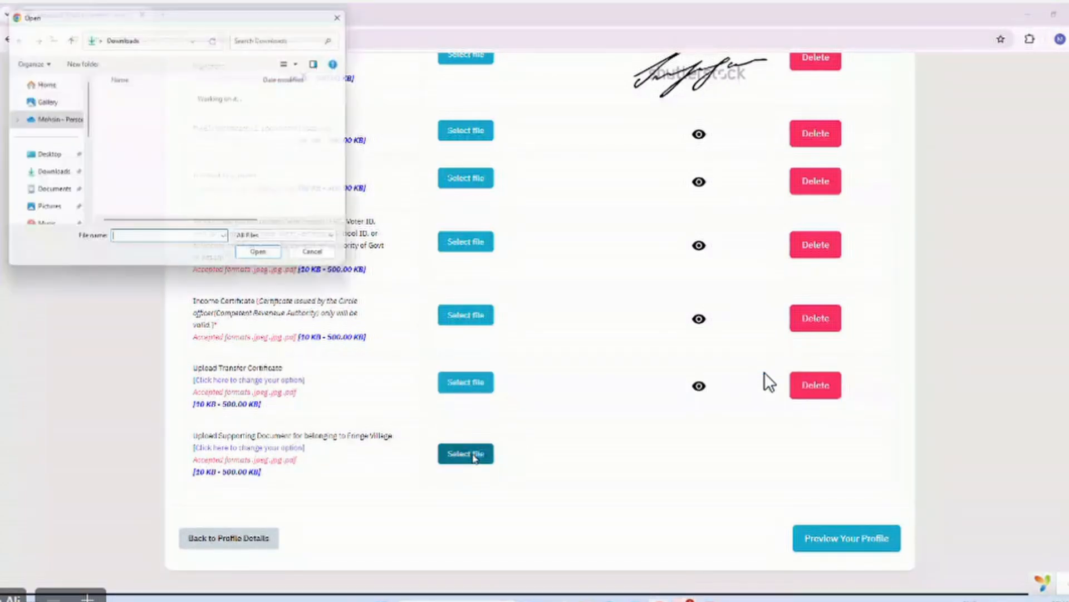
Attach file-sample_150kB.pdf as the Fringe Village supporting document and upload it.
{"action": "type", "text": "f"}
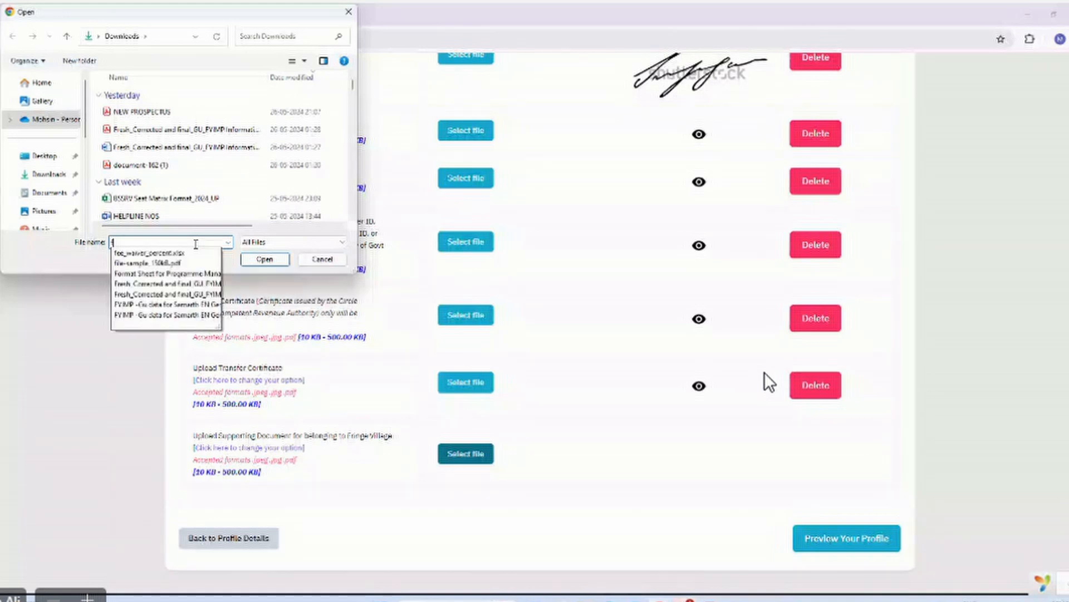
{"action": "type", "text": "ile"}
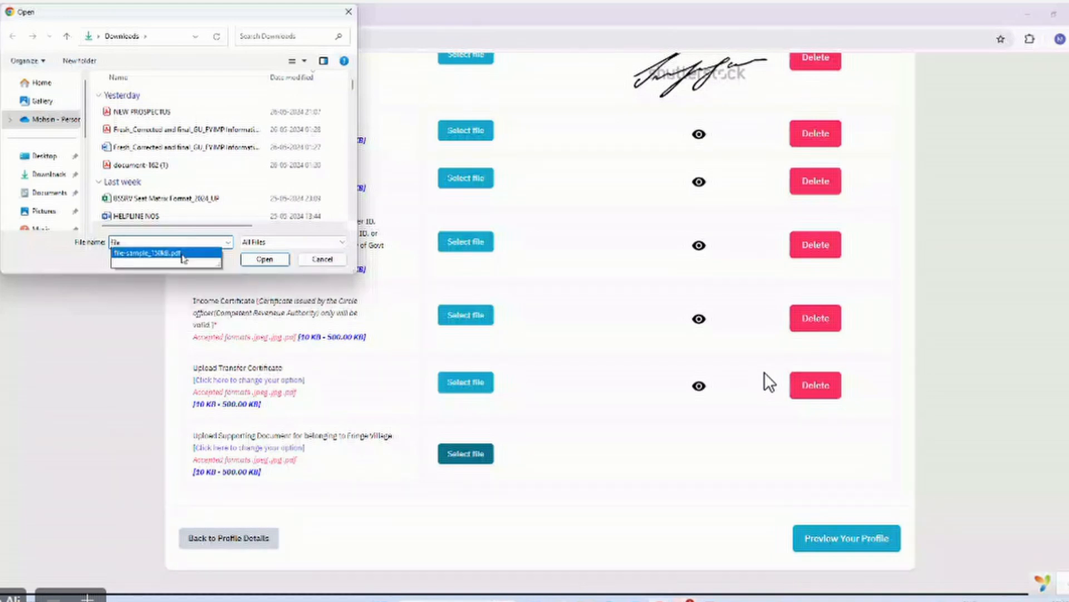
{"action": "left_click", "coordinate": [165, 254]}
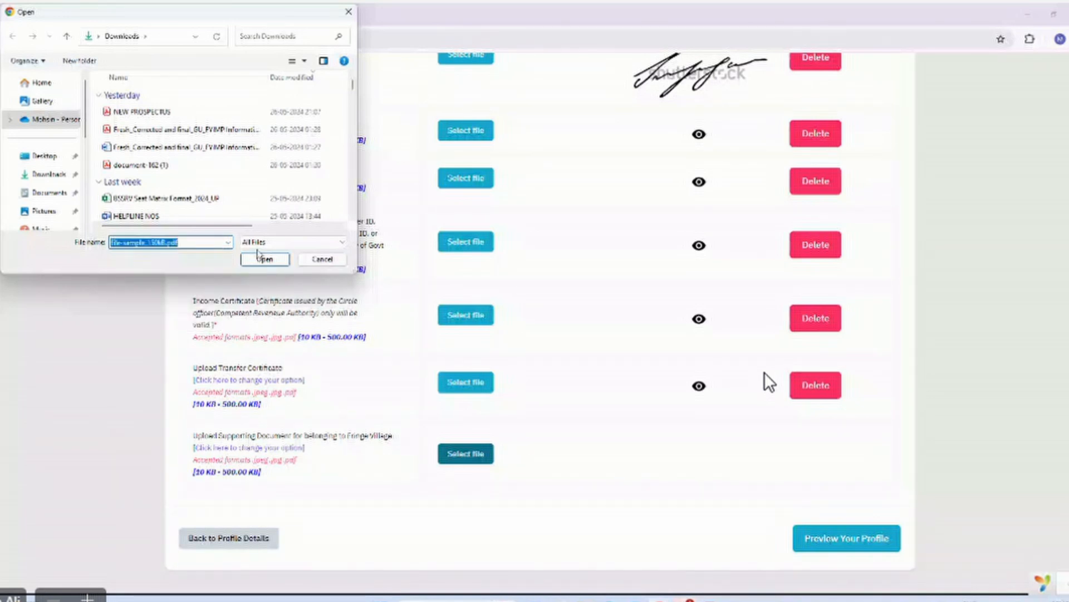
{"action": "left_click", "coordinate": [259, 255]}
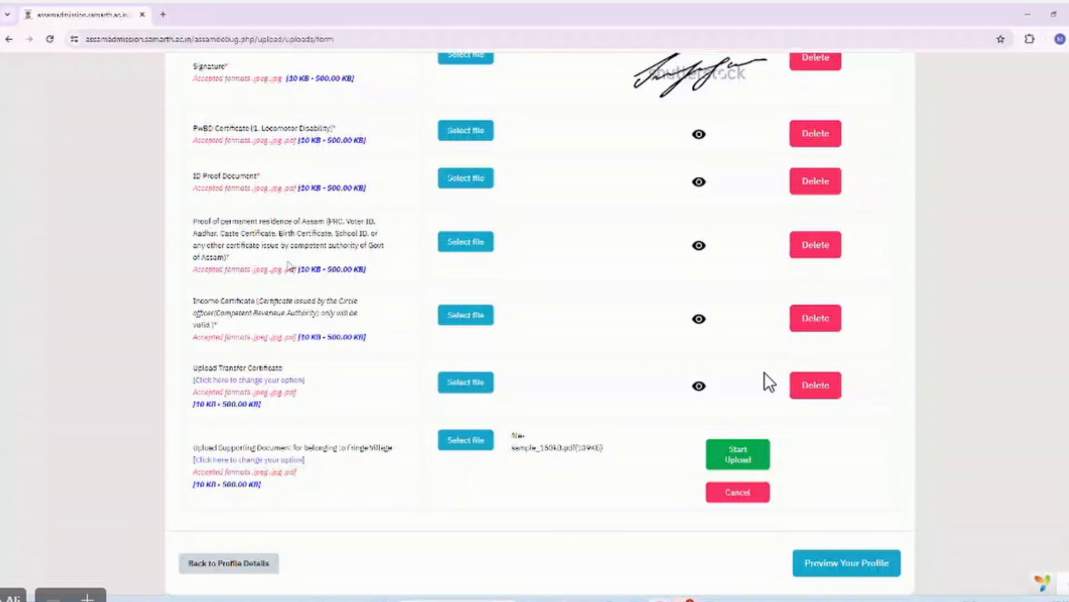
{"action": "left_click", "coordinate": [746, 456]}
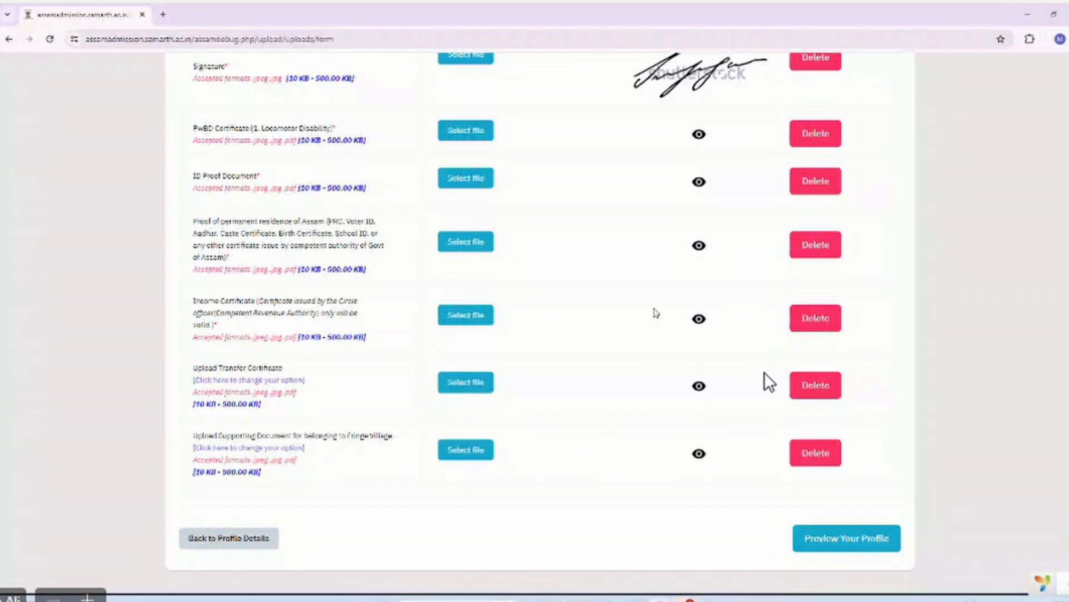
{"action": "scroll", "coordinate": [769, 382], "scroll_direction": "down", "scroll_amount": 9}
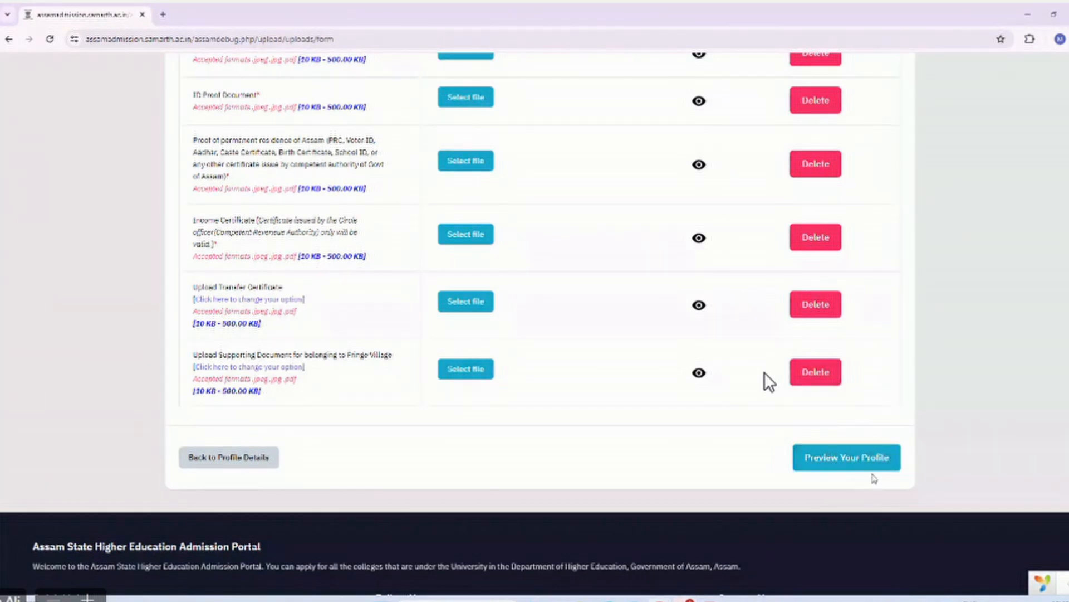
Delete the Fringe Village supporting document, then preview the profile down to its Declaration missing-document warning.
{"action": "left_click", "coordinate": [823, 368]}
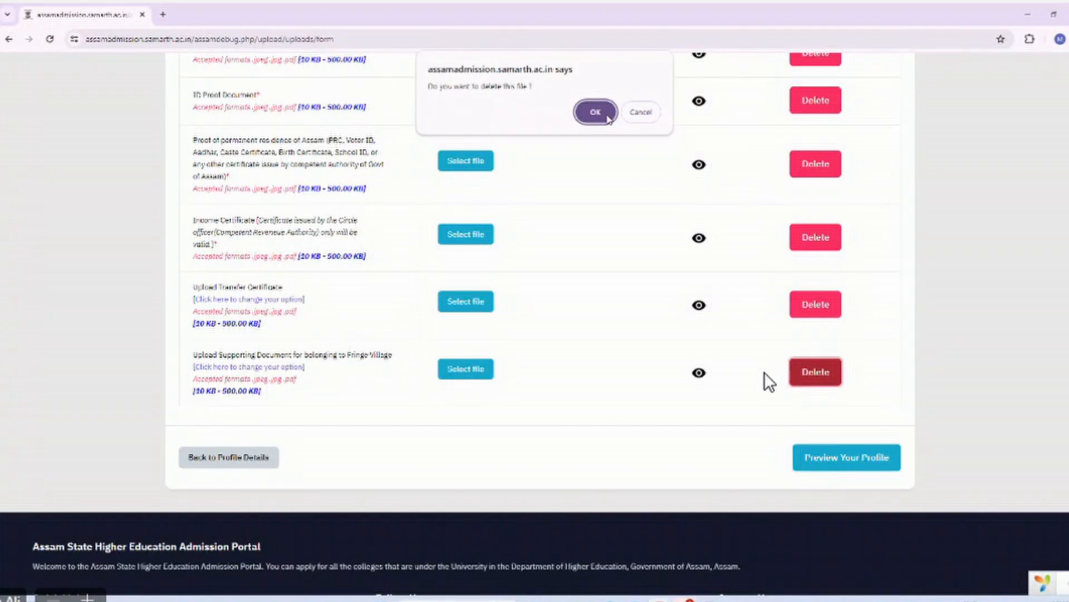
{"action": "left_click", "coordinate": [590, 110]}
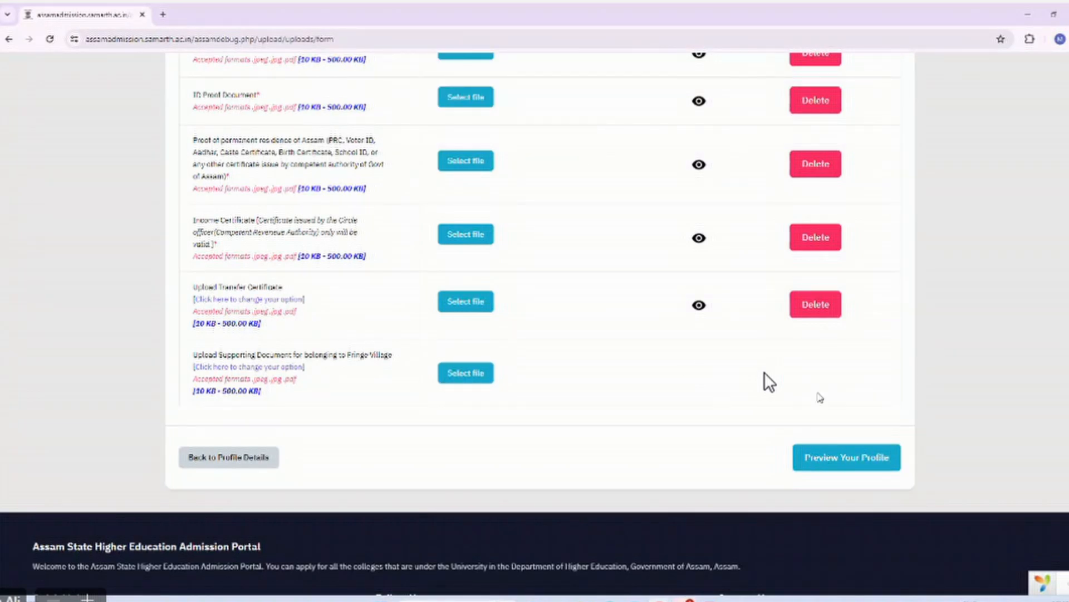
{"action": "scroll", "coordinate": [819, 396], "scroll_direction": "down", "scroll_amount": 2}
{"action": "left_click", "coordinate": [854, 391]}
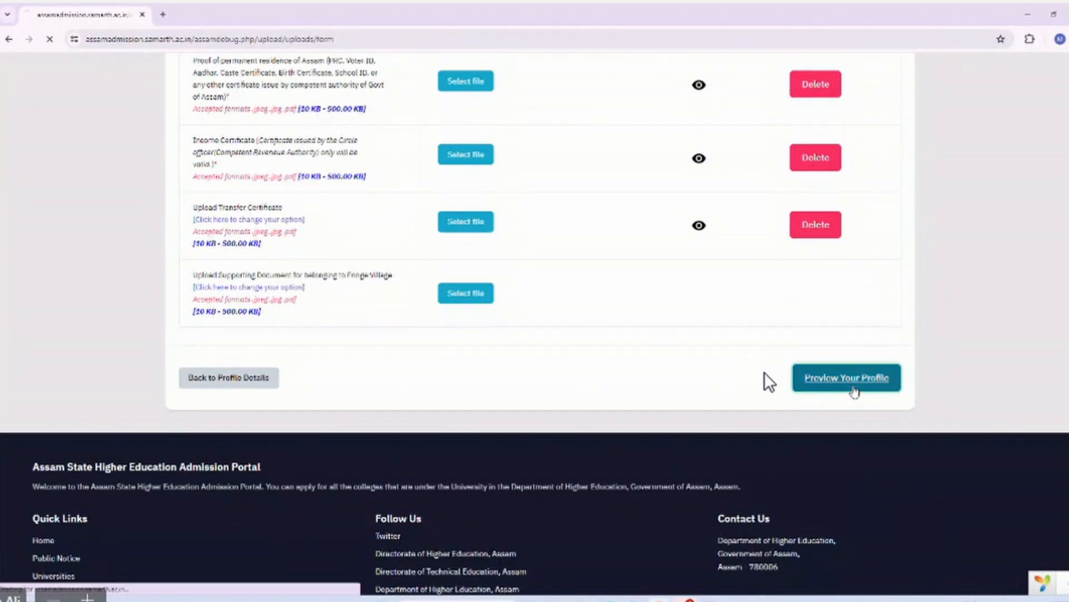
{"action": "scroll", "coordinate": [769, 382], "scroll_direction": "down", "scroll_amount": 20}
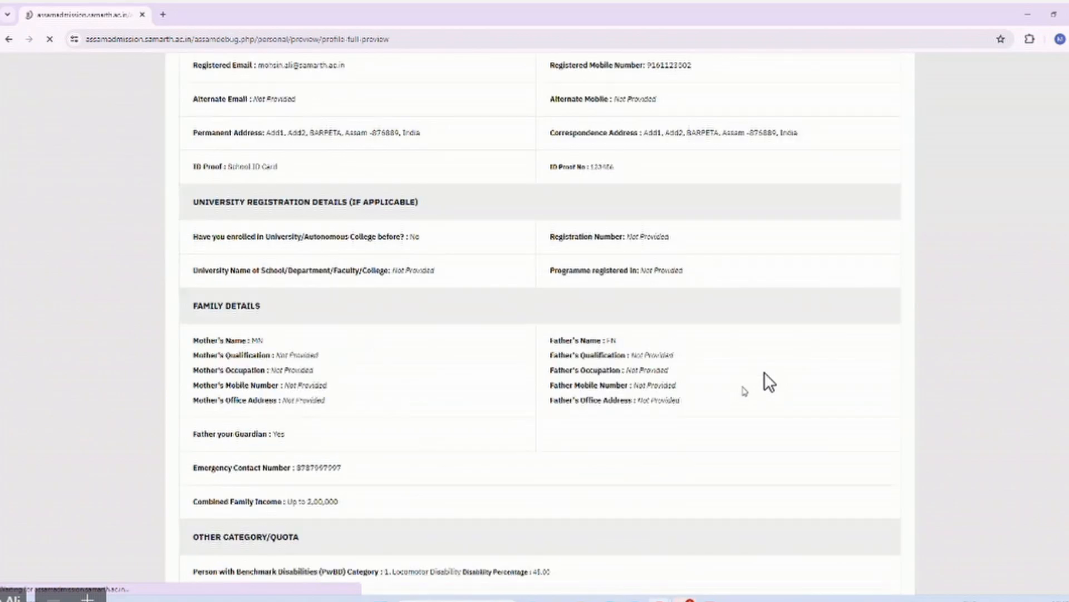
{"action": "scroll", "coordinate": [770, 382], "scroll_direction": "down", "scroll_amount": 10}
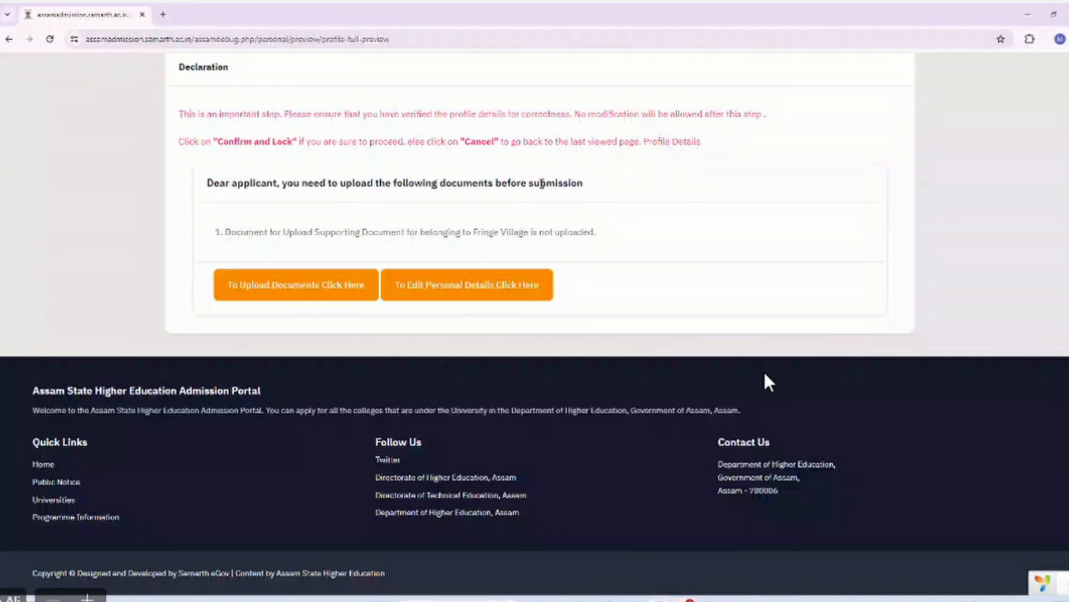
{"action": "scroll", "coordinate": [451, 207], "scroll_direction": "up", "scroll_amount": 2}
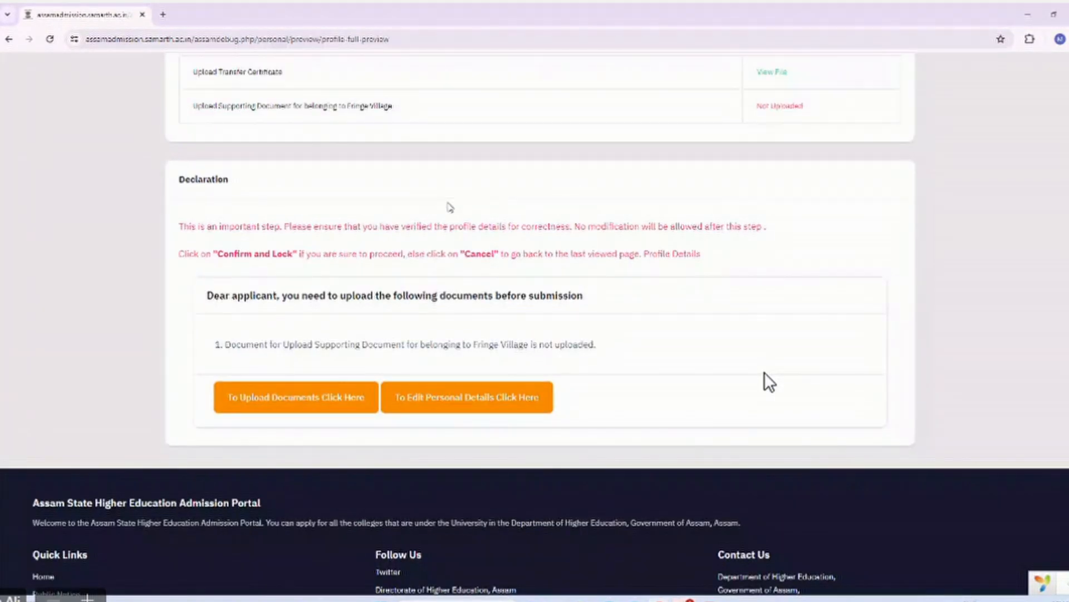
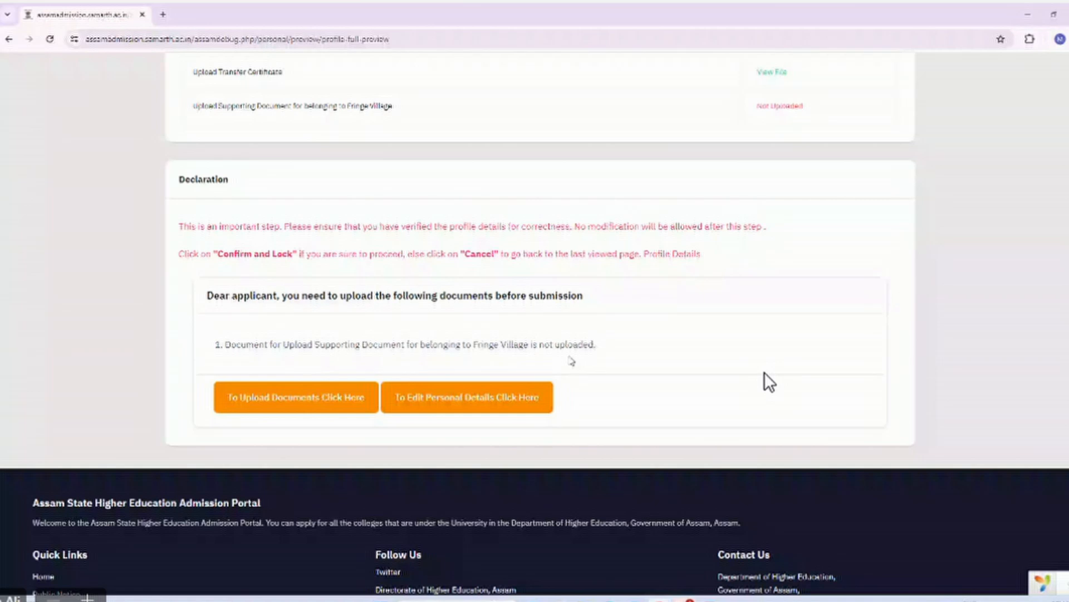
Follow the Declaration notice's upload link to reach the Uploads page.
{"action": "left_click", "coordinate": [313, 410]}
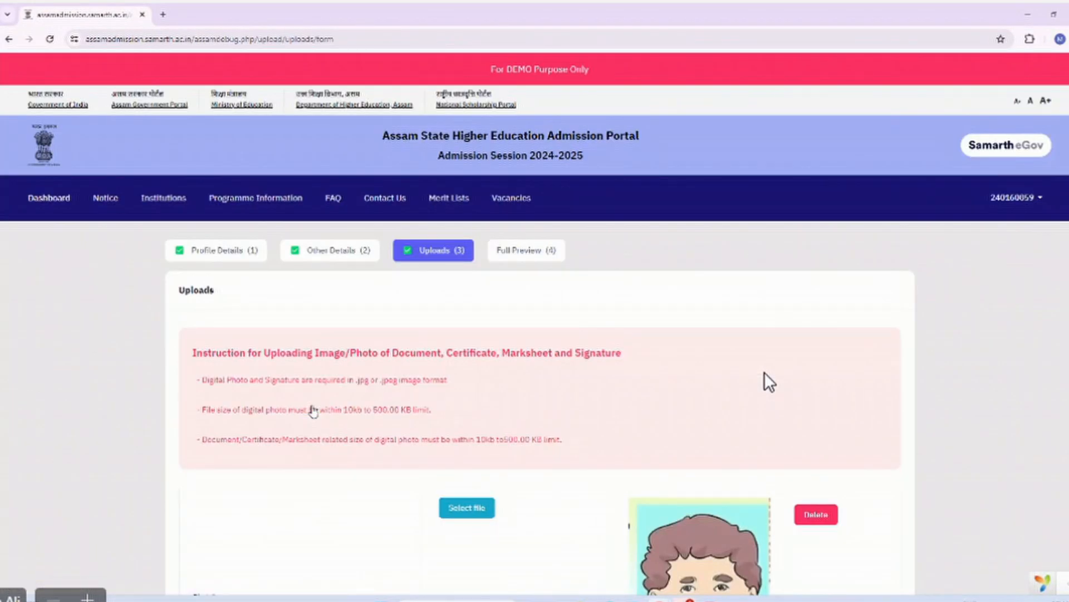
Upload file-sample_150kB.pdf on the Fringe Village supporting-document row and review the uploads list.
{"action": "scroll", "coordinate": [313, 410], "scroll_direction": "down", "scroll_amount": 15}
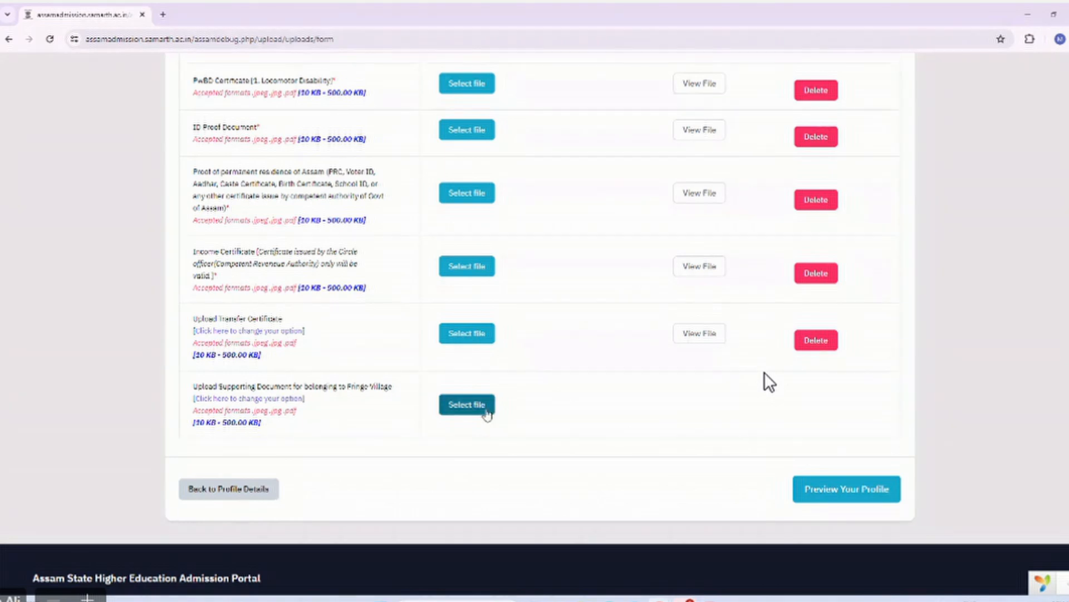
{"action": "left_click", "coordinate": [487, 411]}
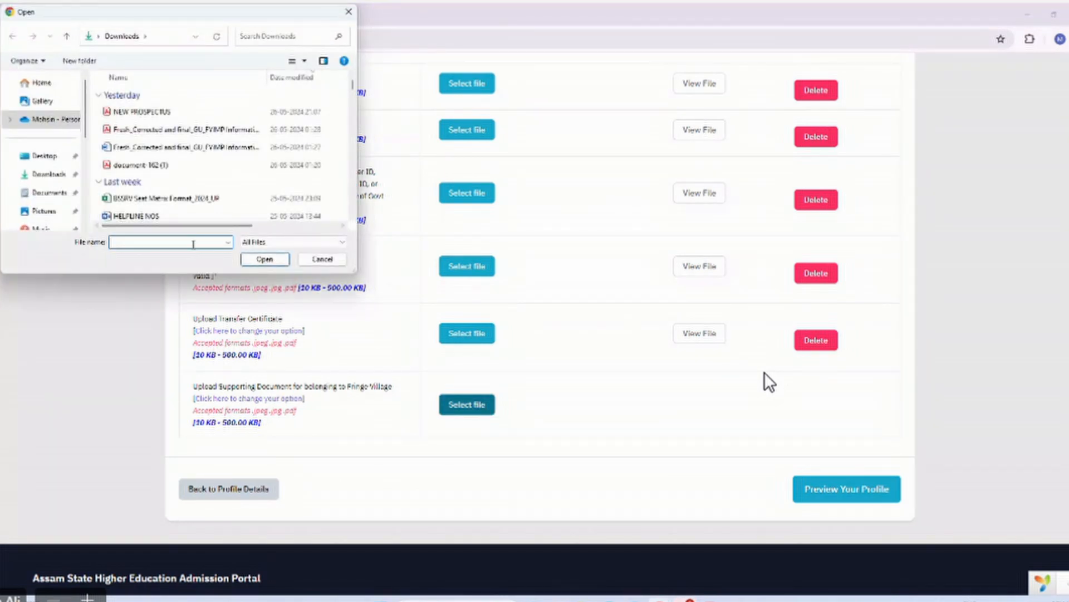
{"action": "type", "text": "fil"}
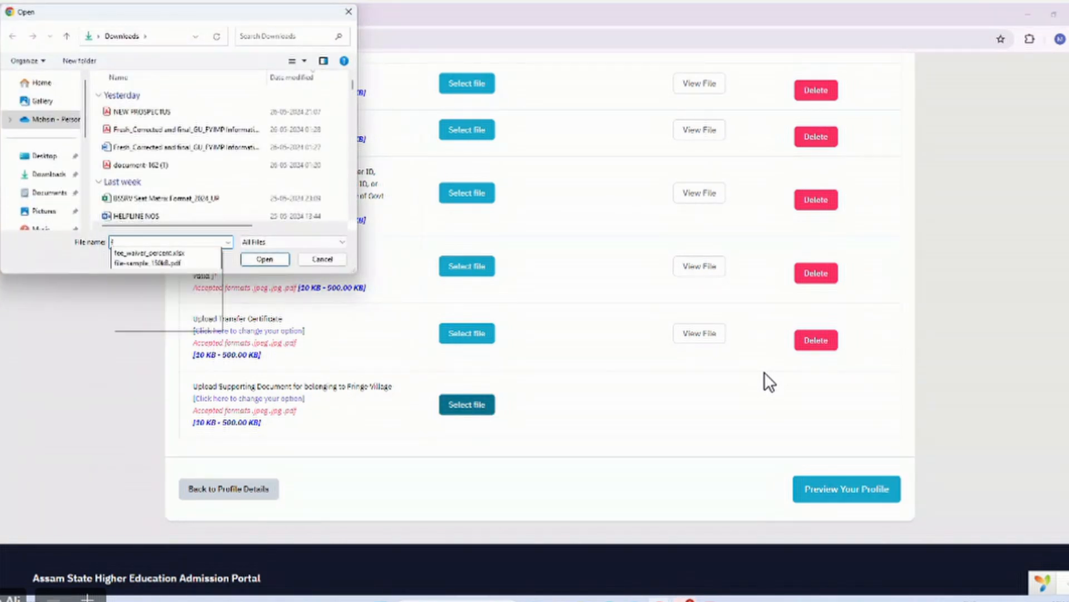
{"action": "left_click", "coordinate": [195, 258]}
{"action": "left_click", "coordinate": [264, 259]}
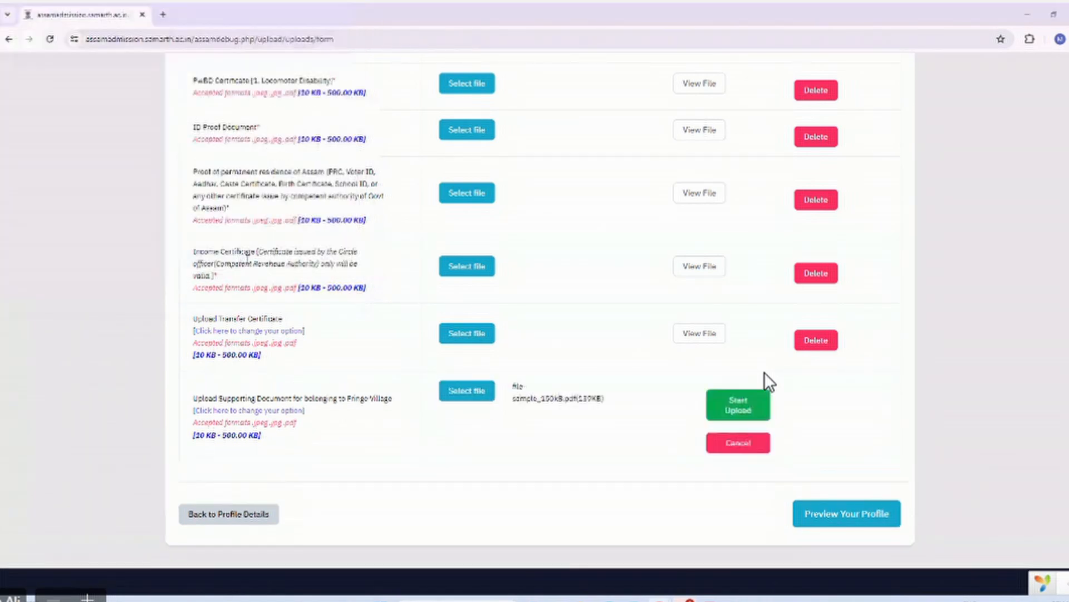
{"action": "left_click", "coordinate": [730, 399]}
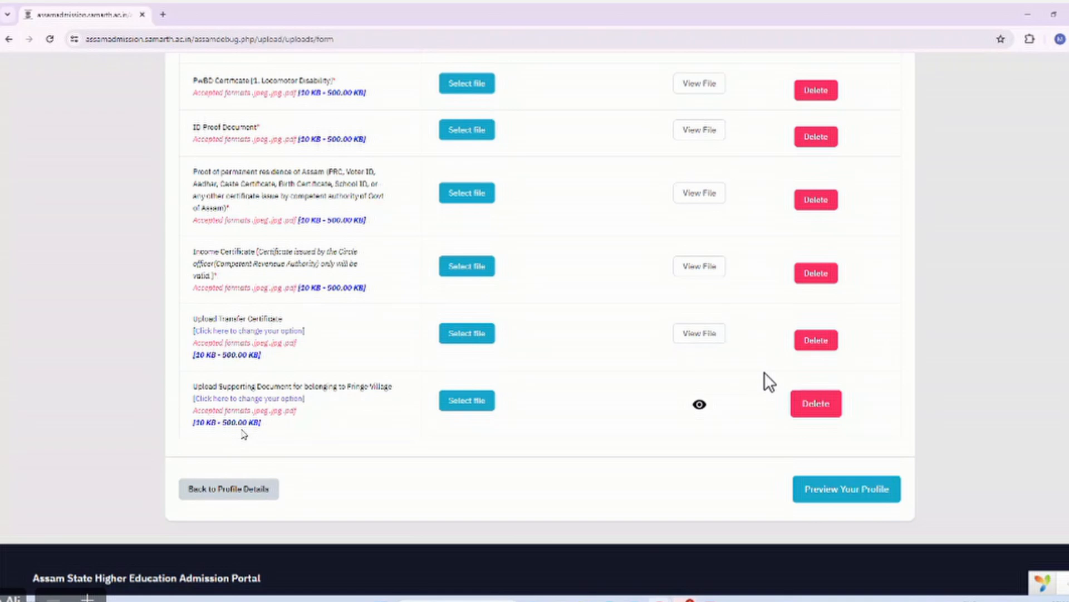
{"action": "scroll", "coordinate": [244, 434], "scroll_direction": "up", "scroll_amount": 1}
{"action": "scroll", "coordinate": [244, 434], "scroll_direction": "up", "scroll_amount": 1}
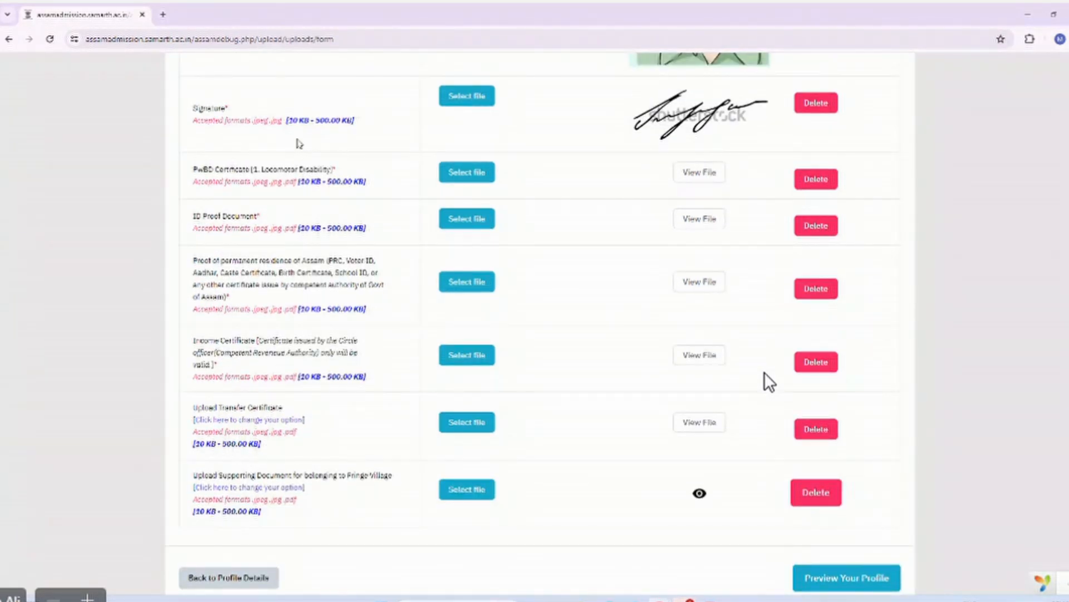
{"action": "scroll", "coordinate": [303, 137], "scroll_direction": "up", "scroll_amount": 4}
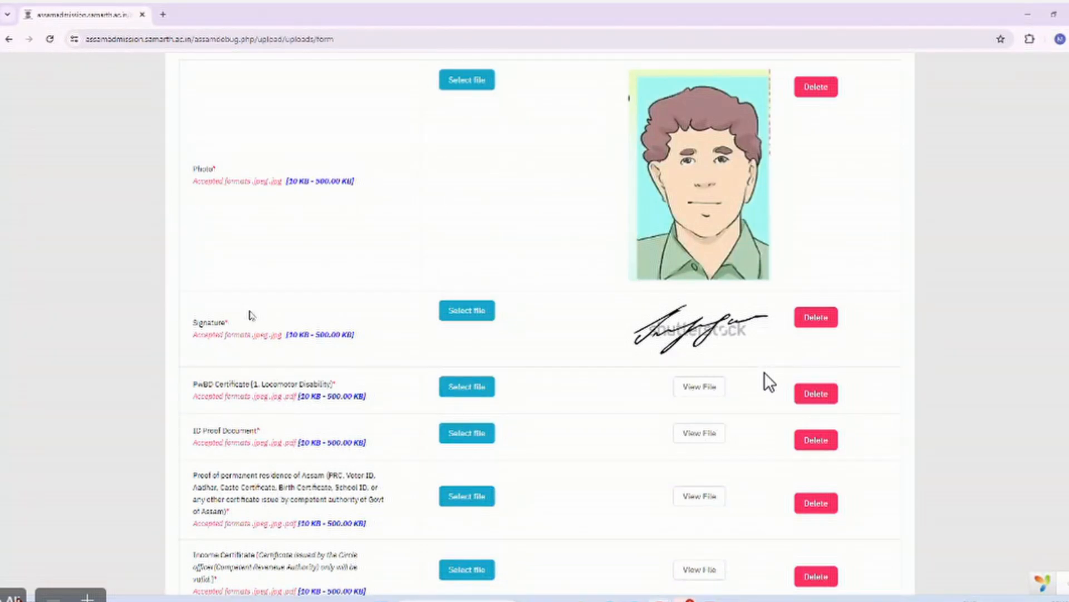
{"action": "scroll", "coordinate": [251, 313], "scroll_direction": "down", "scroll_amount": 2}
{"action": "scroll", "coordinate": [250, 311], "scroll_direction": "down", "scroll_amount": 3}
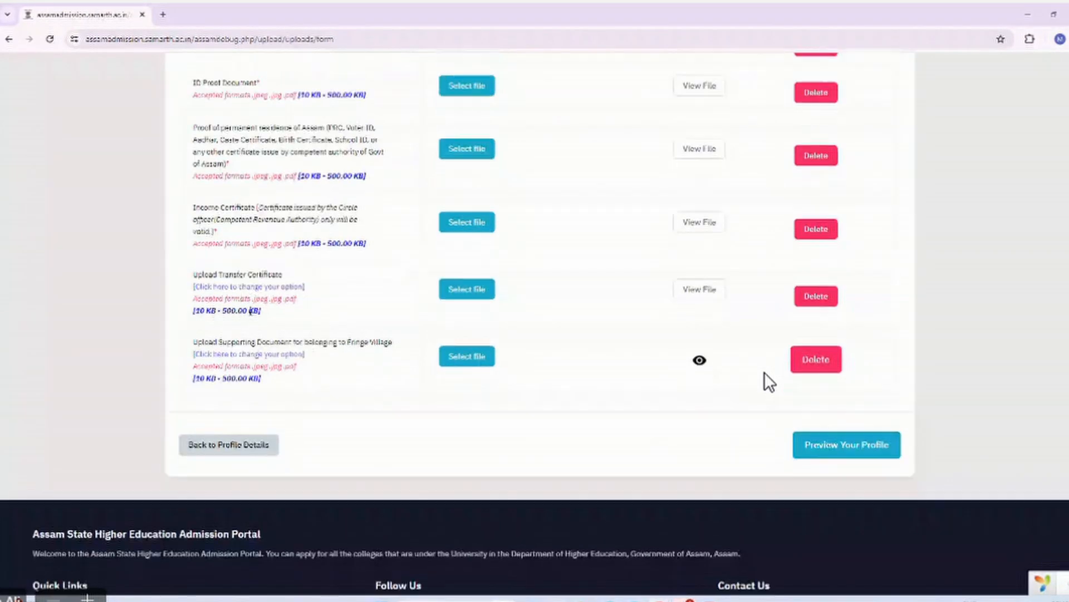
Open Preview Your Profile and scroll through each section down to the Declaration.
{"action": "left_click", "coordinate": [838, 453]}
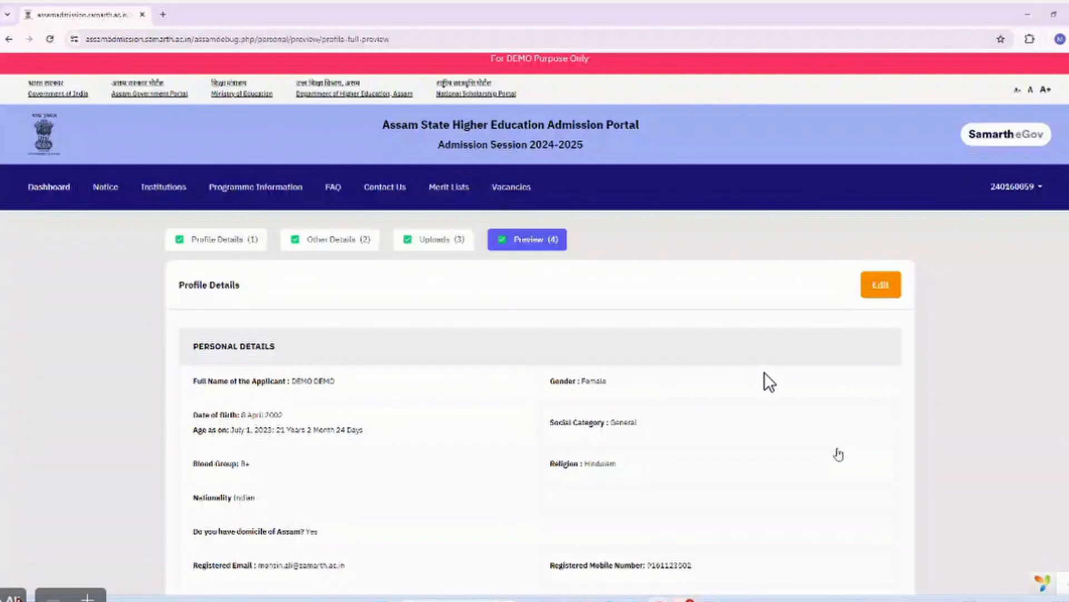
{"action": "scroll", "coordinate": [838, 453], "scroll_direction": "down", "scroll_amount": 10}
{"action": "scroll", "coordinate": [839, 454], "scroll_direction": "down", "scroll_amount": 7}
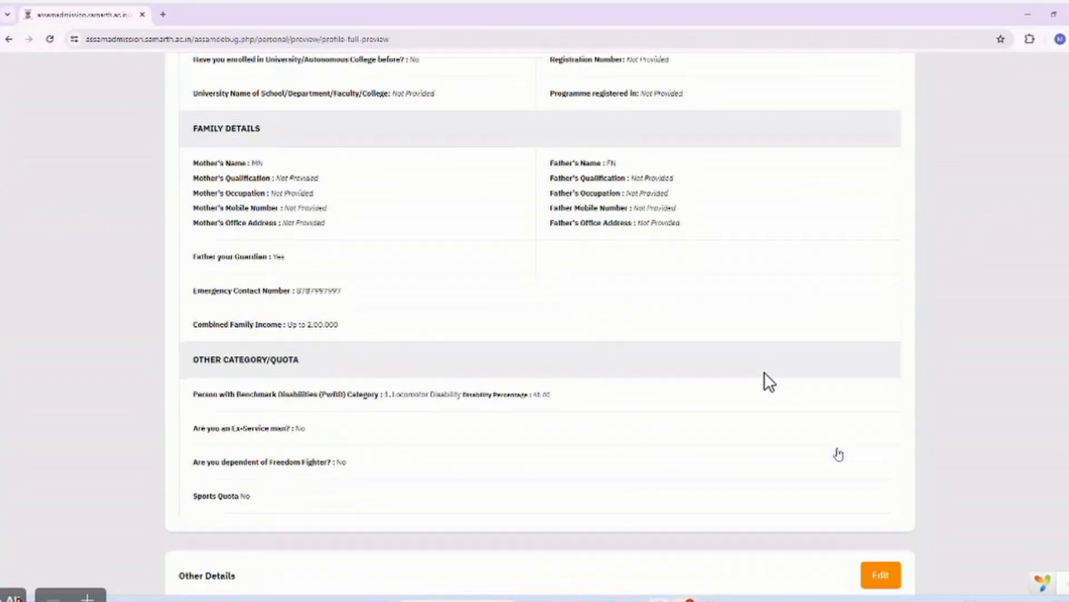
{"action": "scroll", "coordinate": [838, 454], "scroll_direction": "down", "scroll_amount": 6}
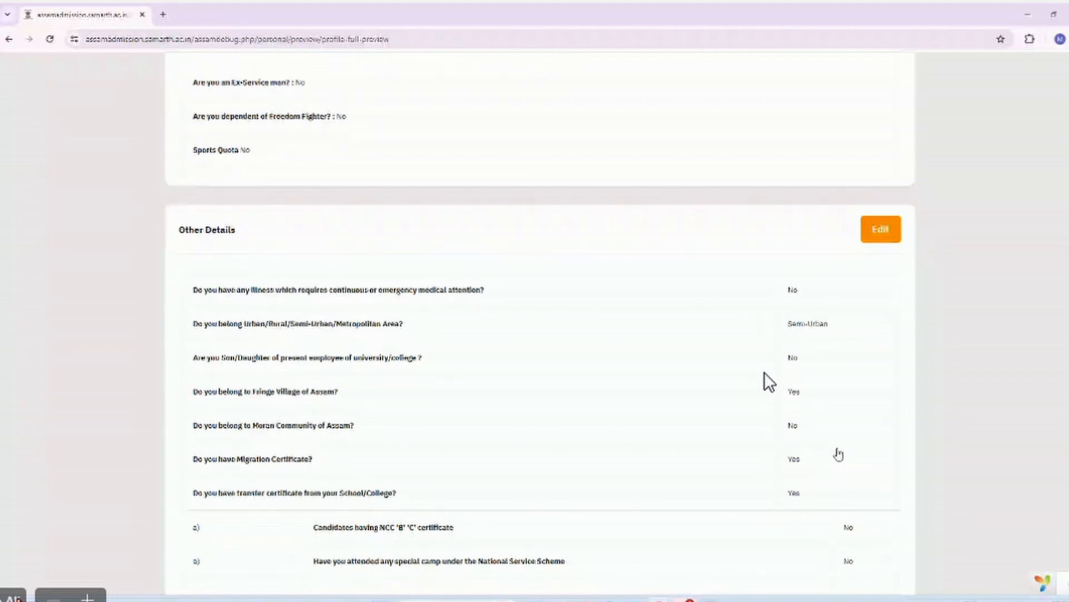
{"action": "scroll", "coordinate": [838, 454], "scroll_direction": "down", "scroll_amount": 8}
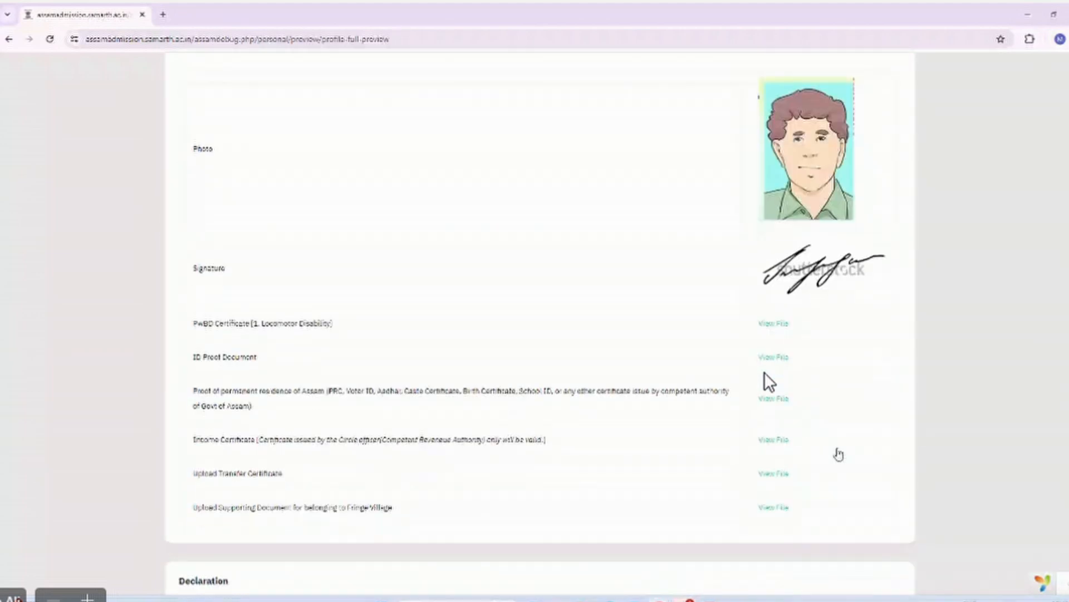
{"action": "scroll", "coordinate": [838, 454], "scroll_direction": "down", "scroll_amount": 5}
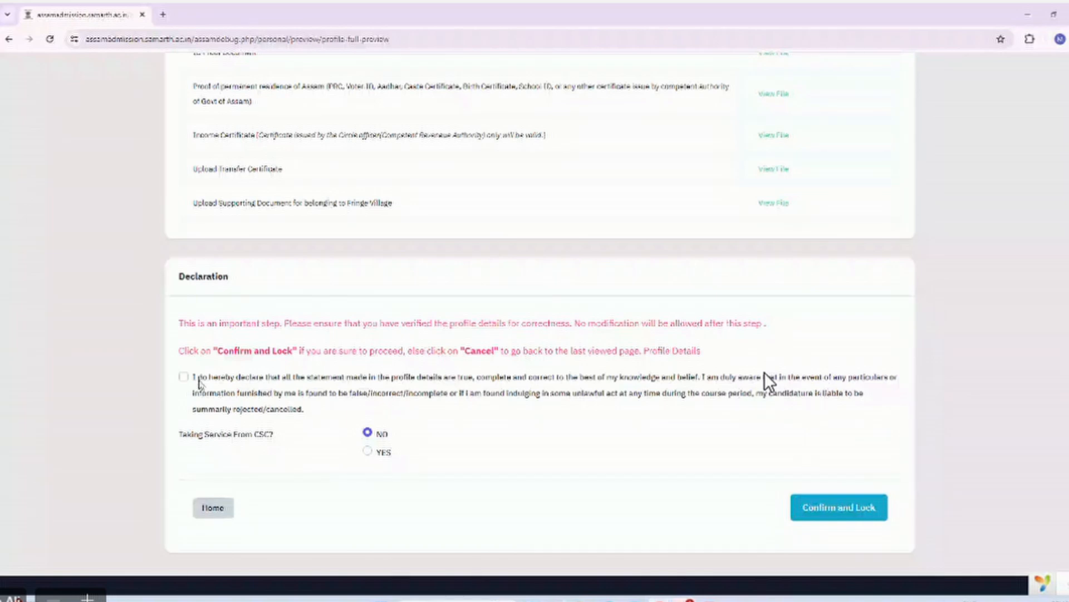
{"action": "scroll", "coordinate": [199, 384], "scroll_direction": "up", "scroll_amount": 10}
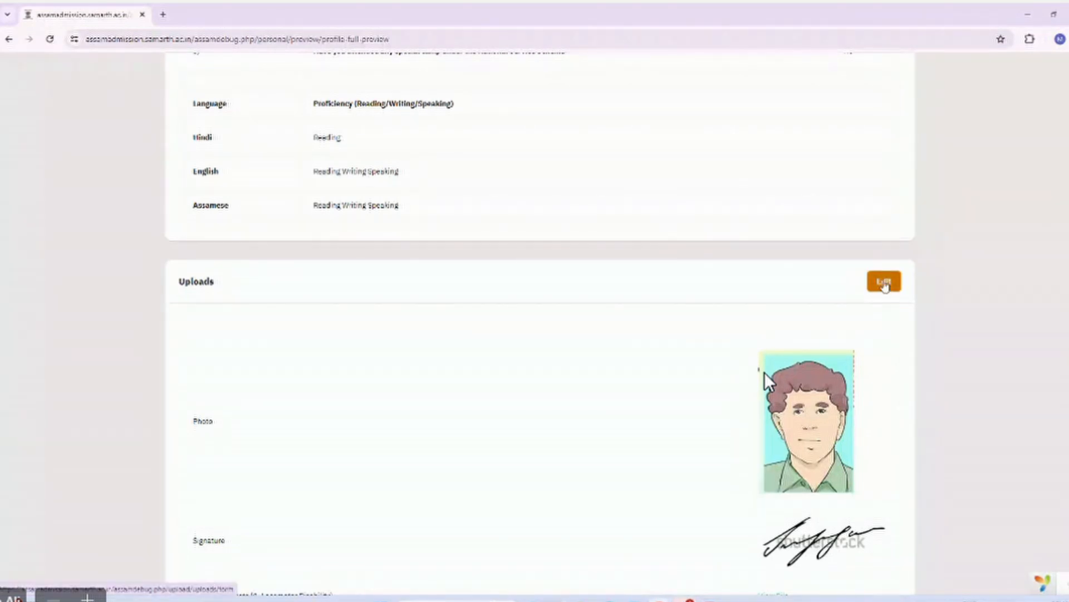
{"action": "scroll", "coordinate": [798, 236], "scroll_direction": "up", "scroll_amount": 7}
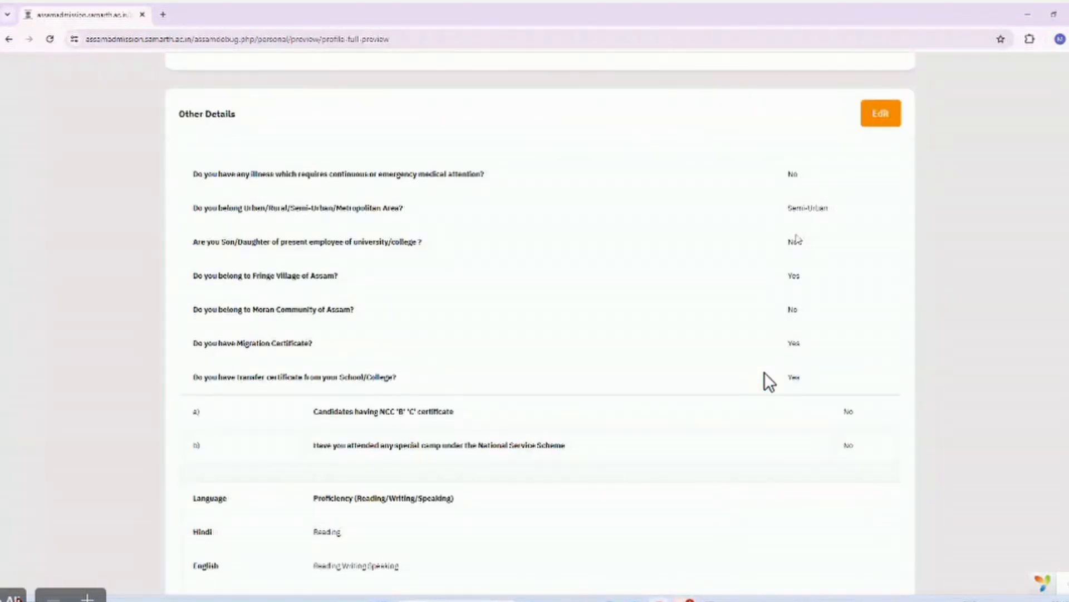
{"action": "scroll", "coordinate": [796, 238], "scroll_direction": "up", "scroll_amount": 2}
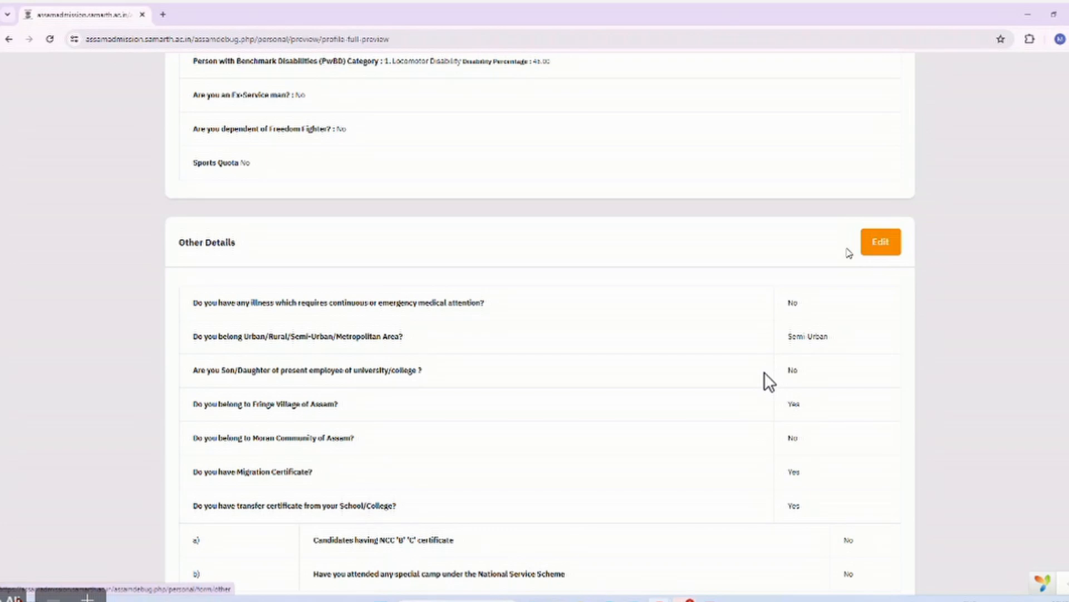
{"action": "scroll", "coordinate": [769, 382], "scroll_direction": "up", "scroll_amount": 11}
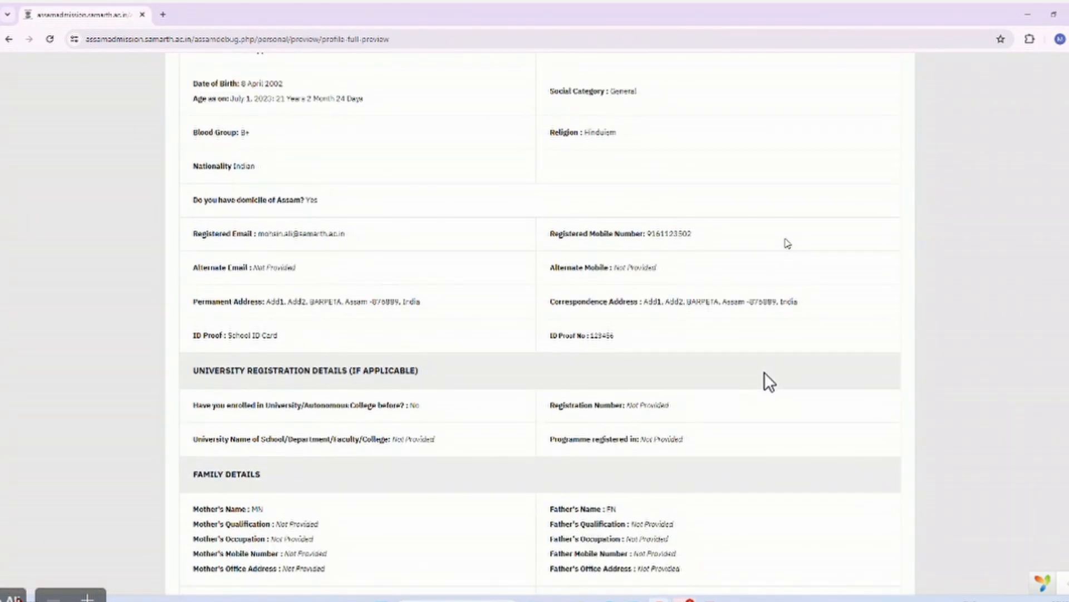
{"action": "scroll", "coordinate": [770, 382], "scroll_direction": "up", "scroll_amount": 5}
{"action": "scroll", "coordinate": [769, 383], "scroll_direction": "down", "scroll_amount": 7}
{"action": "scroll", "coordinate": [769, 383], "scroll_direction": "down", "scroll_amount": 10}
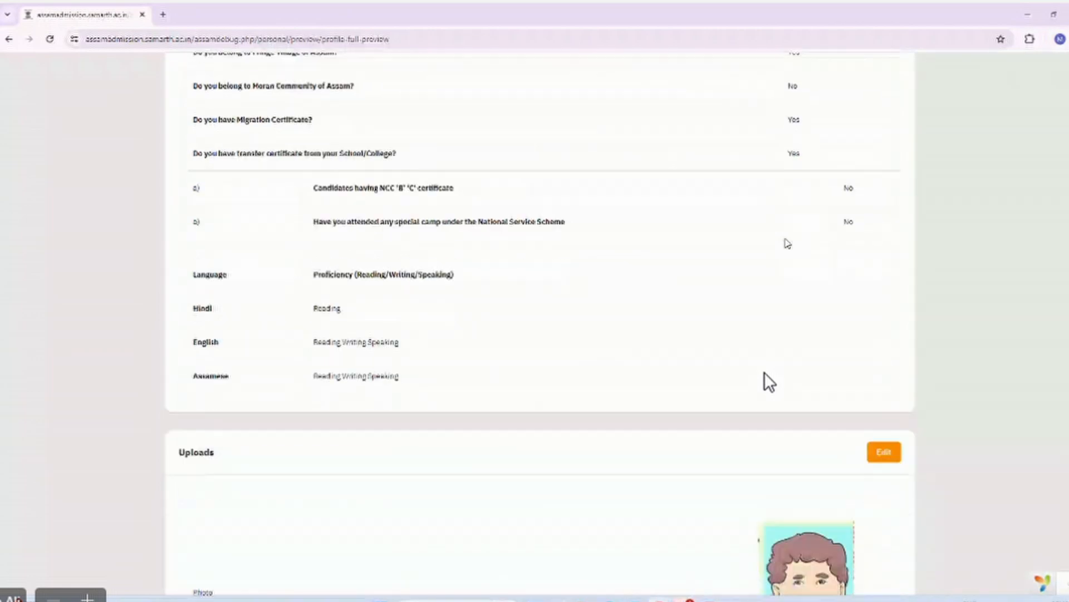
{"action": "scroll", "coordinate": [769, 382], "scroll_direction": "down", "scroll_amount": 7}
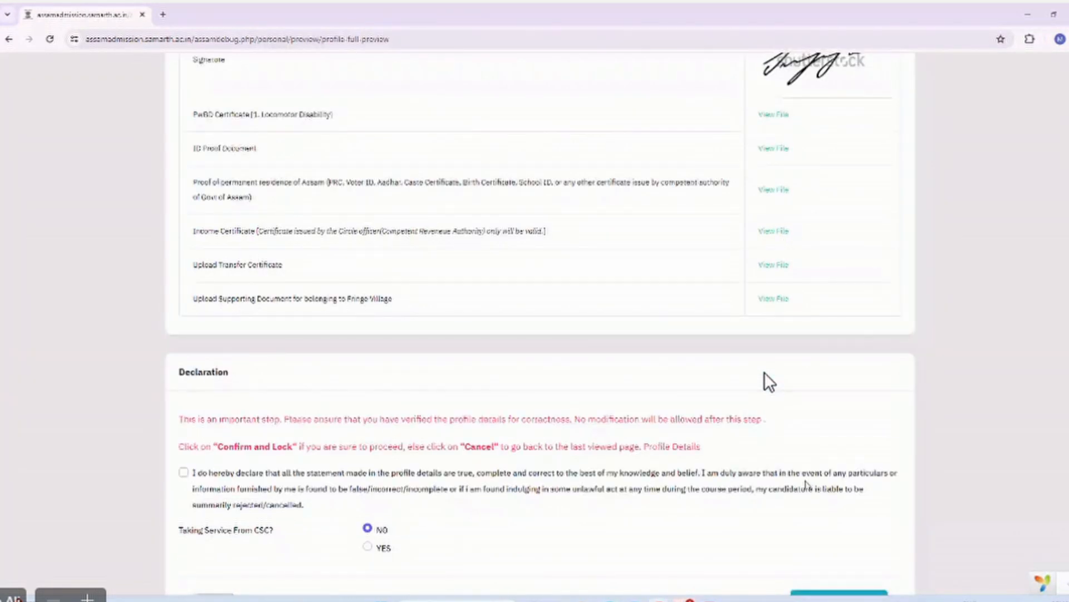
{"action": "scroll", "coordinate": [769, 382], "scroll_direction": "down", "scroll_amount": 2}
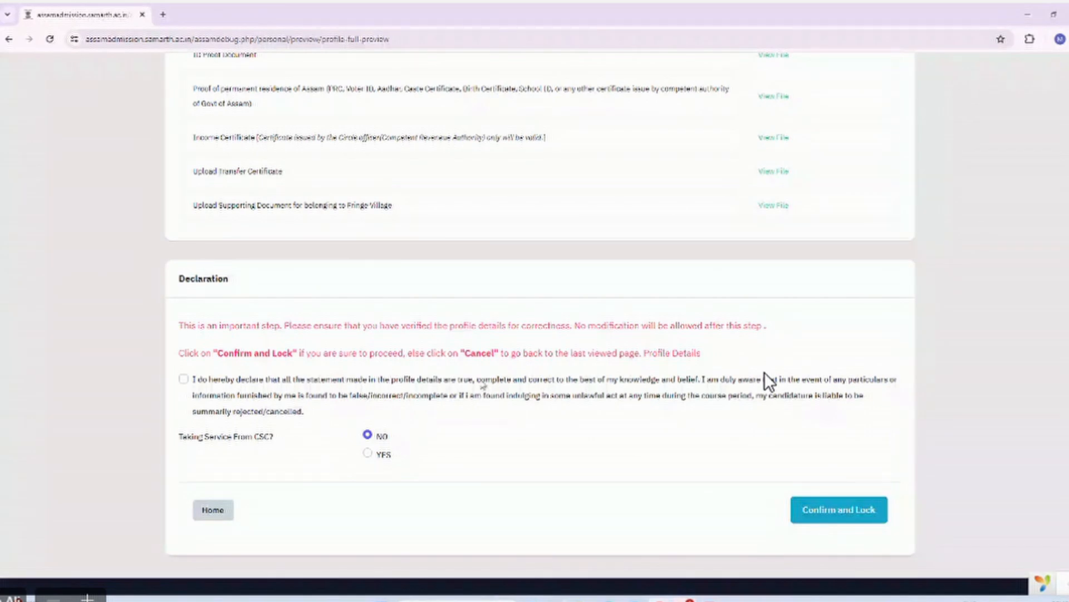
{"action": "scroll", "coordinate": [603, 277], "scroll_direction": "up", "scroll_amount": 10}
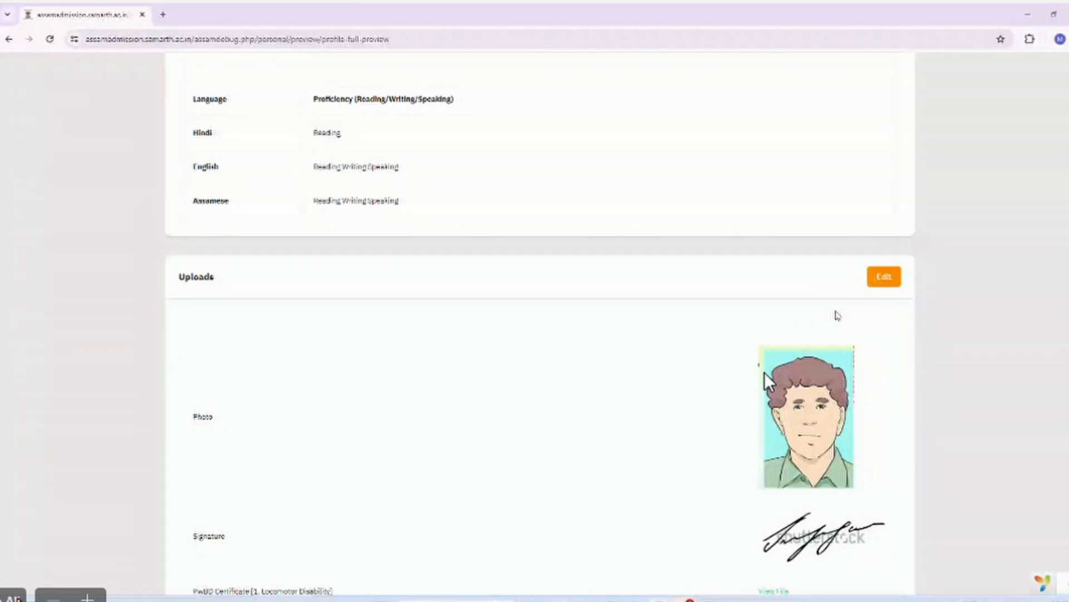
{"action": "scroll", "coordinate": [636, 326], "scroll_direction": "down", "scroll_amount": 9}
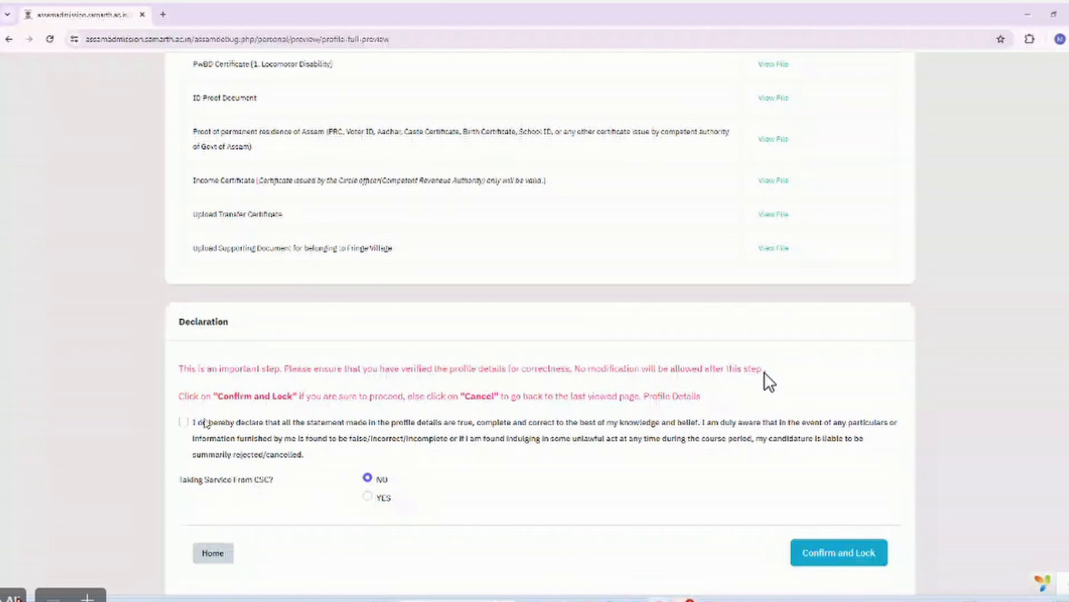
Tick the declaration statement checkbox.
{"action": "left_click", "coordinate": [186, 424]}
{"action": "scroll", "coordinate": [325, 396], "scroll_direction": "up", "scroll_amount": 3}
{"action": "scroll", "coordinate": [325, 396], "scroll_direction": "up", "scroll_amount": 3}
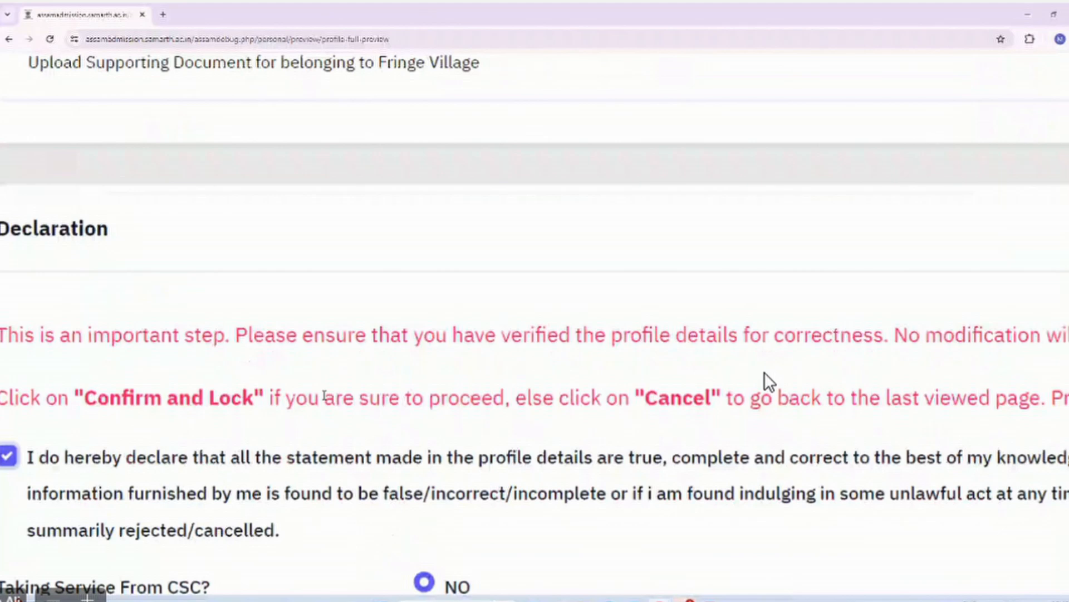
{"action": "scroll", "coordinate": [768, 381], "scroll_direction": "down", "scroll_amount": 2}
{"action": "scroll", "coordinate": [769, 381], "scroll_direction": "left", "scroll_amount": 1}
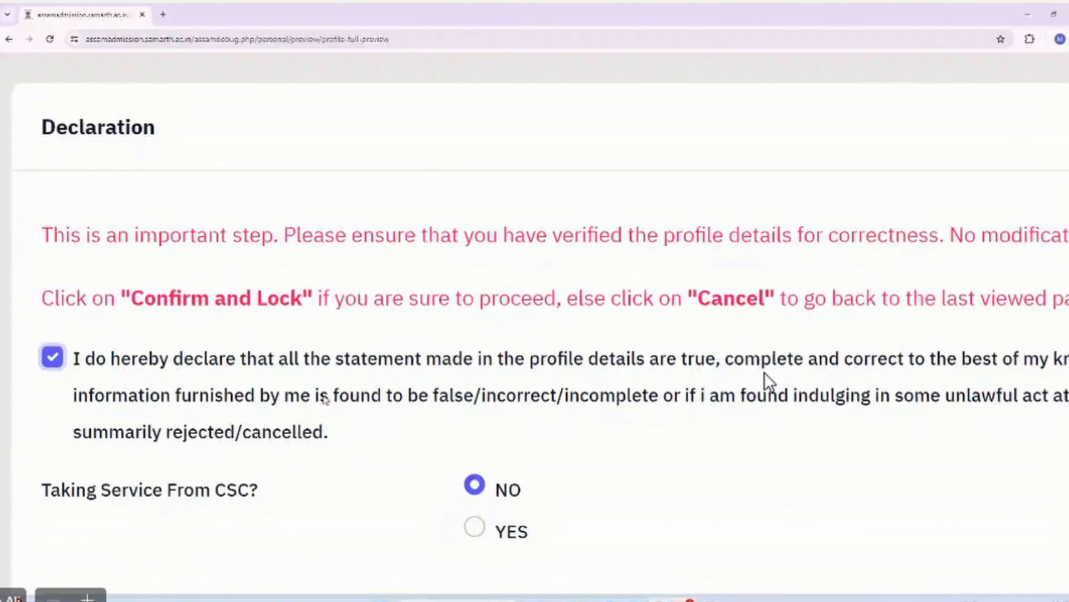
{"action": "scroll", "coordinate": [769, 381], "scroll_direction": "down", "scroll_amount": 2}
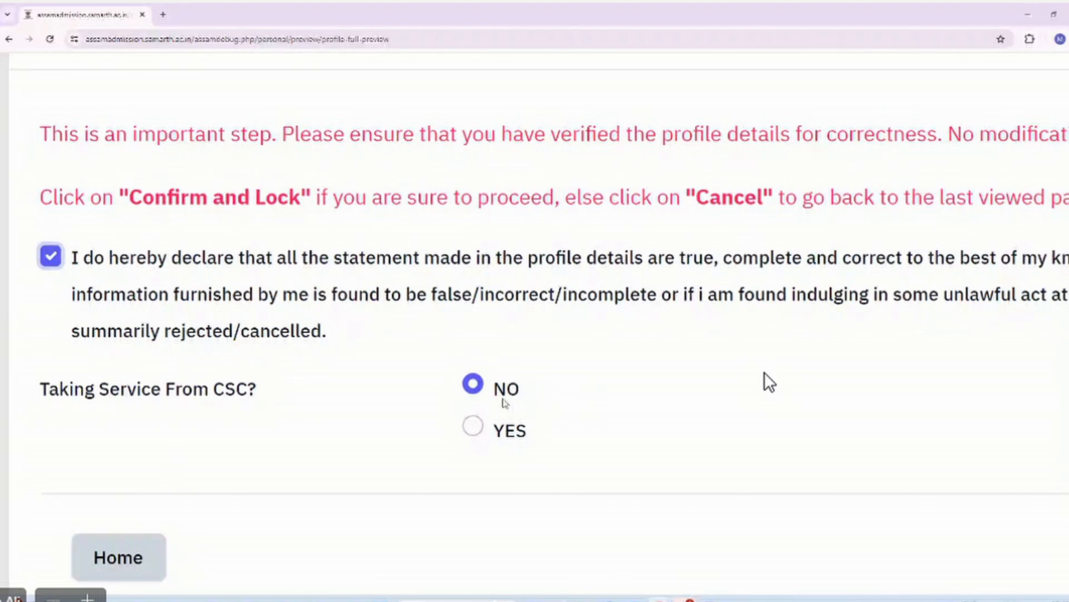
Set 'Taking Service From CSC?' to YES.
{"action": "scroll", "coordinate": [506, 402], "scroll_direction": "right", "scroll_amount": 4}
{"action": "scroll", "coordinate": [505, 403], "scroll_direction": "right", "scroll_amount": 8}
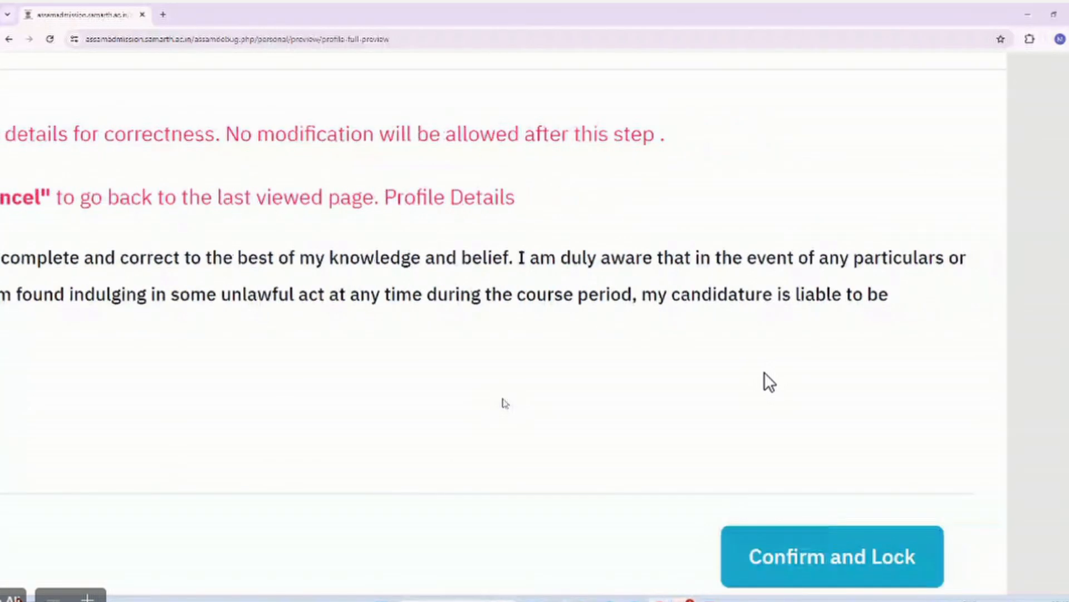
{"action": "scroll", "coordinate": [505, 403], "scroll_direction": "down", "scroll_amount": 5}
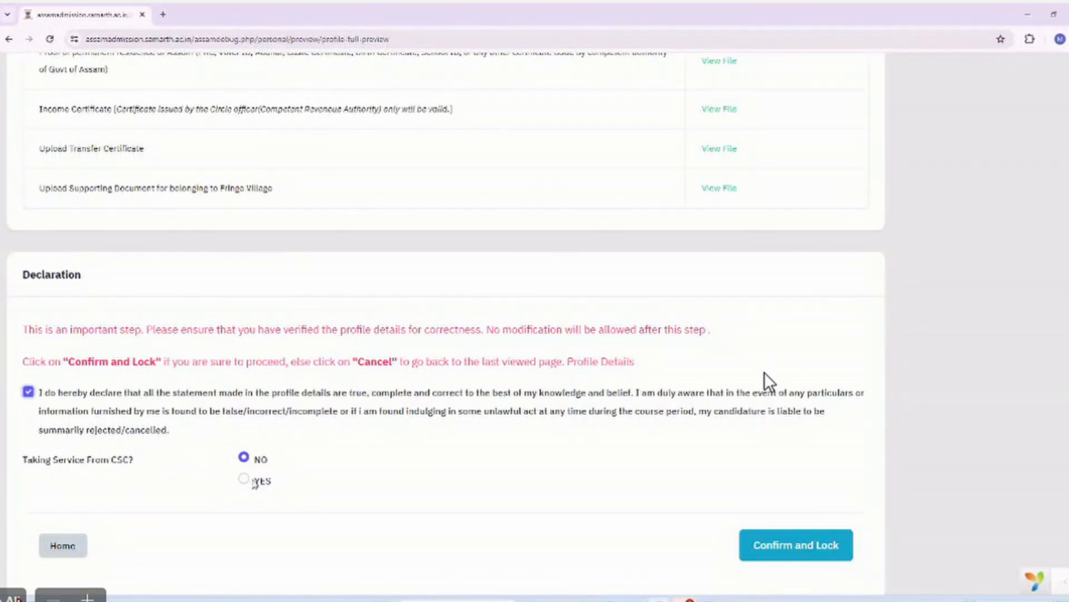
{"action": "scroll", "coordinate": [770, 382], "scroll_direction": "down", "scroll_amount": 2}
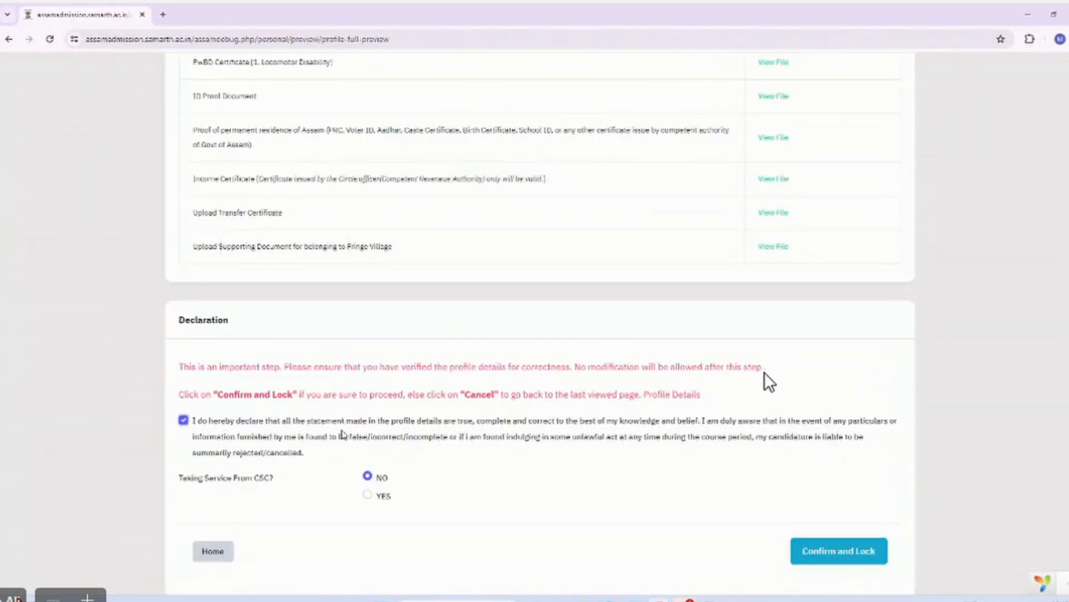
{"action": "scroll", "coordinate": [770, 382], "scroll_direction": "up", "scroll_amount": 2}
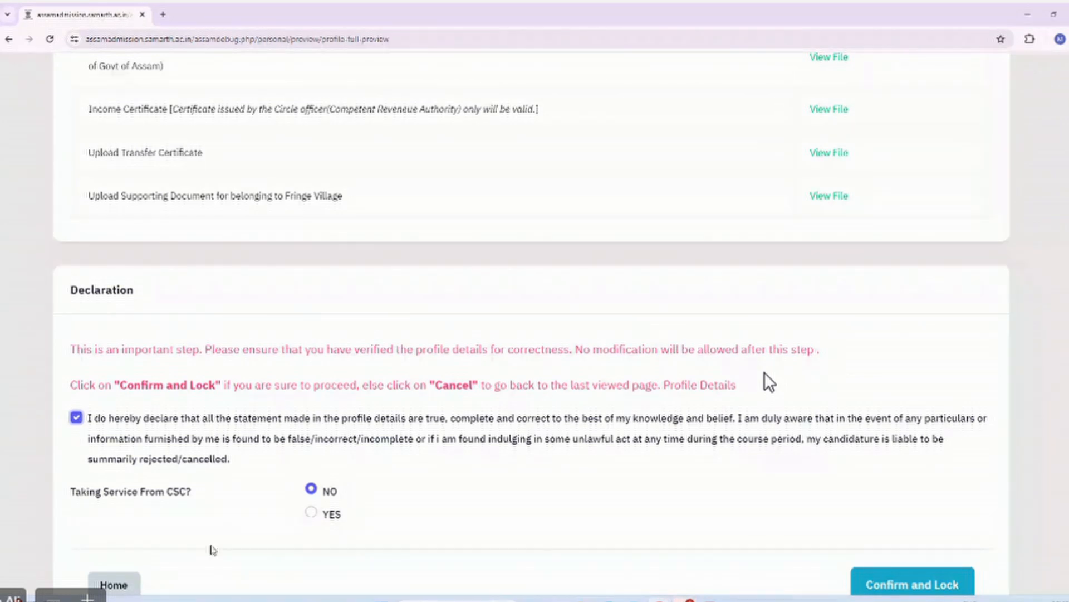
{"action": "left_click", "coordinate": [311, 513]}
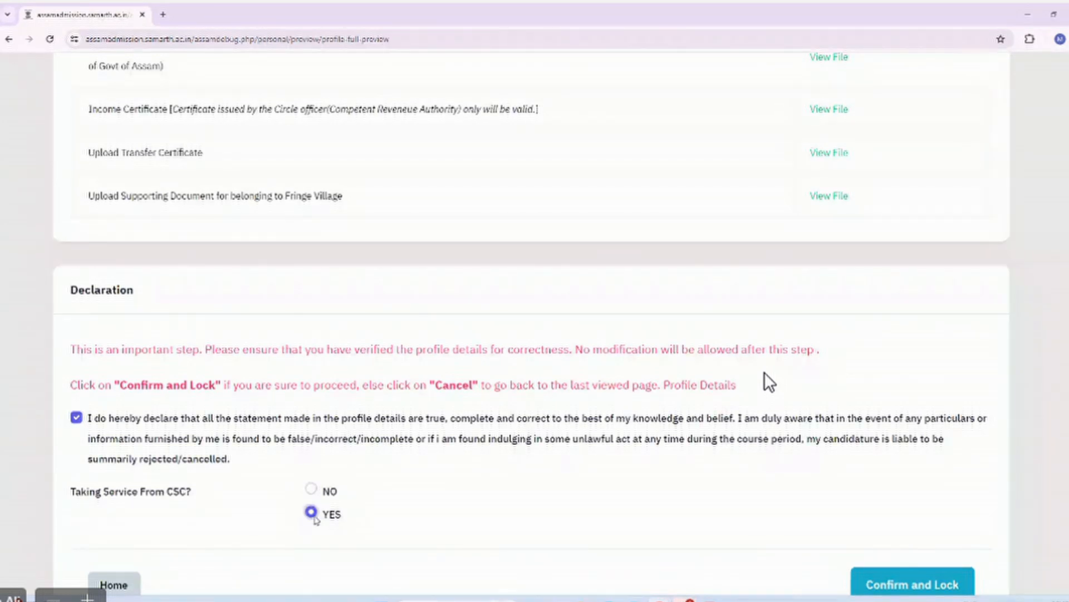
{"action": "scroll", "coordinate": [567, 541], "scroll_direction": "down", "scroll_amount": 2}
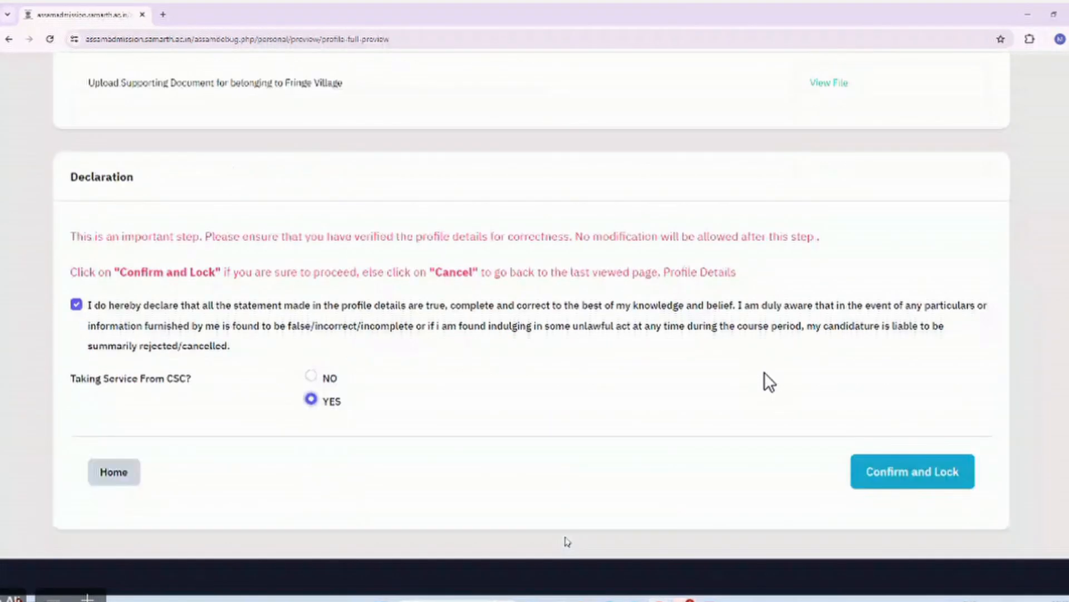
Confirm and lock the profile, accepting the browser prompt, and read the Taking CSC Service notice.
{"action": "left_click", "coordinate": [888, 473]}
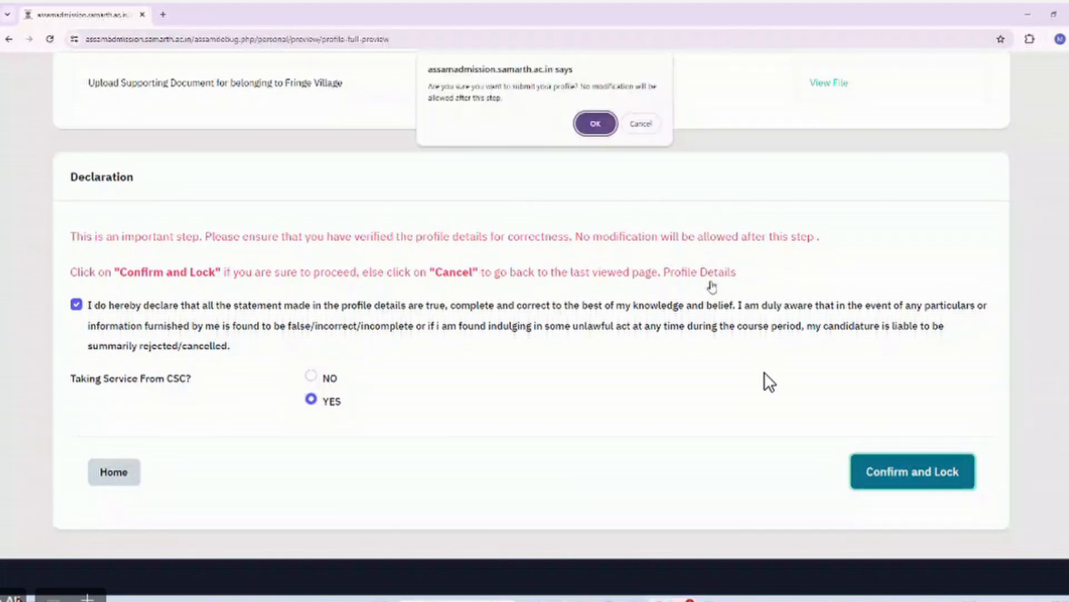
{"action": "left_click", "coordinate": [595, 124]}
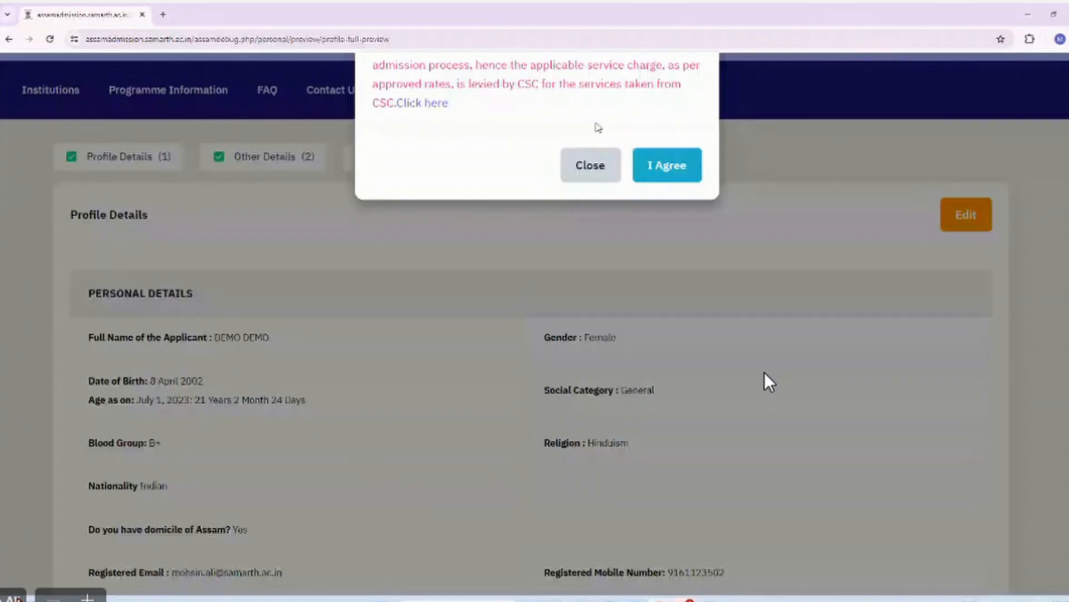
{"action": "scroll", "coordinate": [498, 148], "scroll_direction": "up", "scroll_amount": 2}
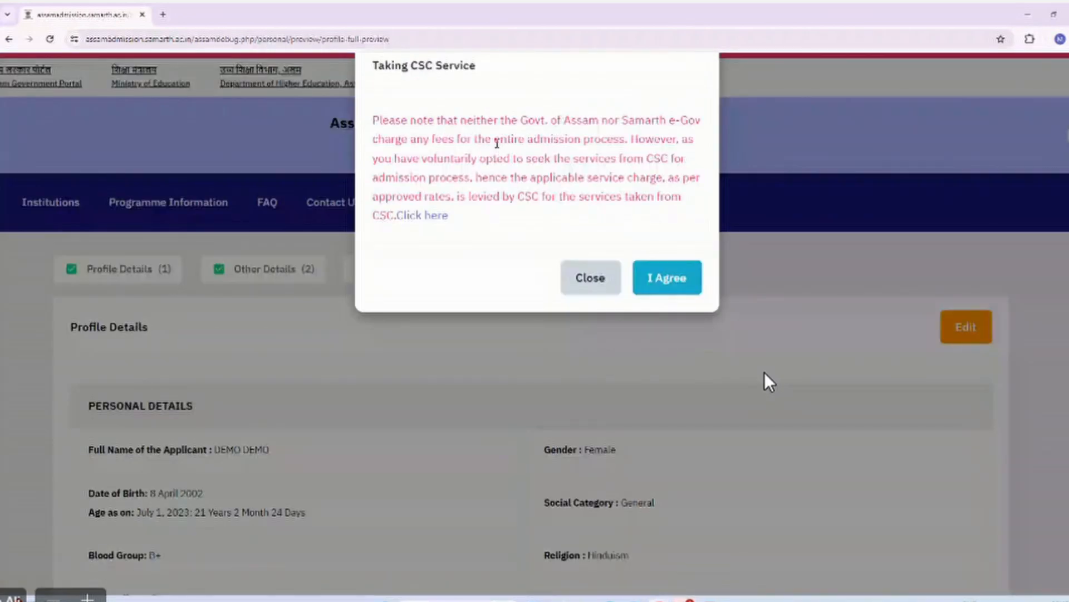
{"action": "scroll", "coordinate": [452, 134], "scroll_direction": "up", "scroll_amount": 1}
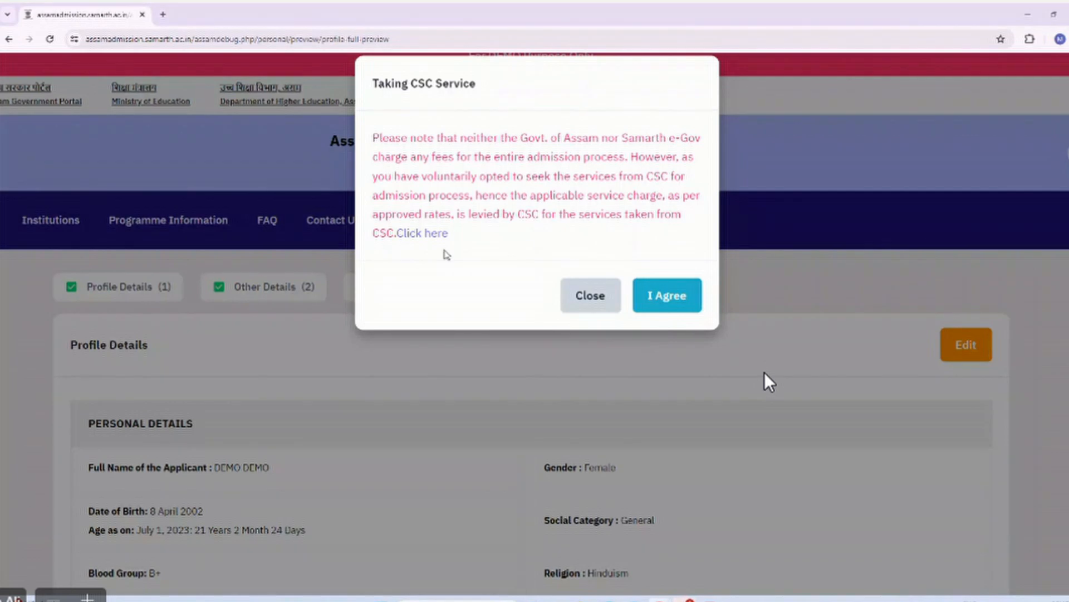
{"action": "scroll", "coordinate": [529, 250], "scroll_direction": "up", "scroll_amount": 1}
{"action": "scroll", "coordinate": [529, 250], "scroll_direction": "down", "scroll_amount": 3}
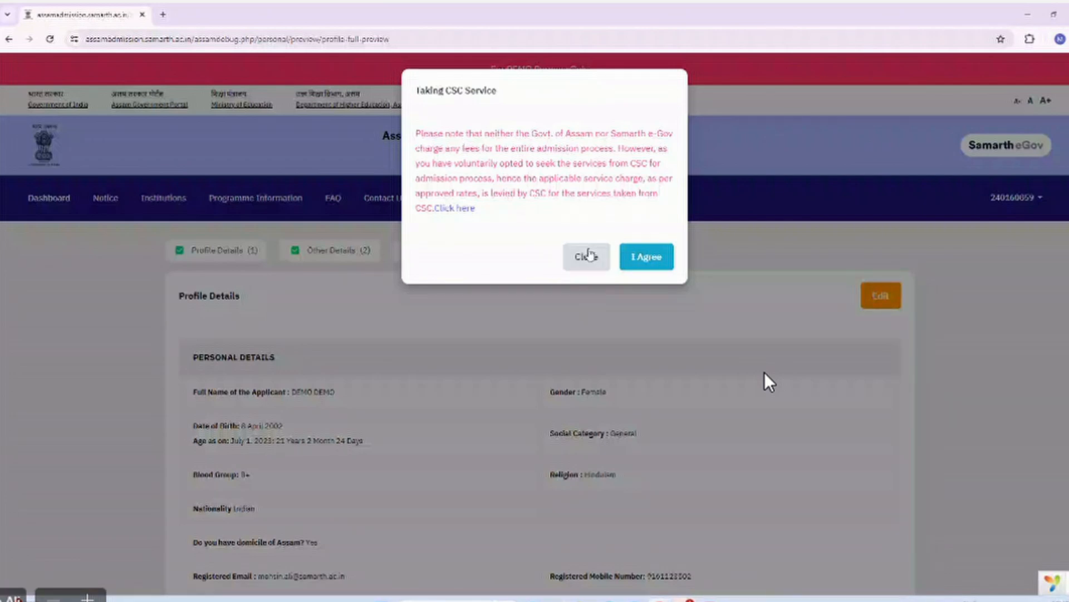
Accept the CSC notice, then go back from Digital Seva Connect sign-in to the profile preview.
{"action": "left_click", "coordinate": [639, 261]}
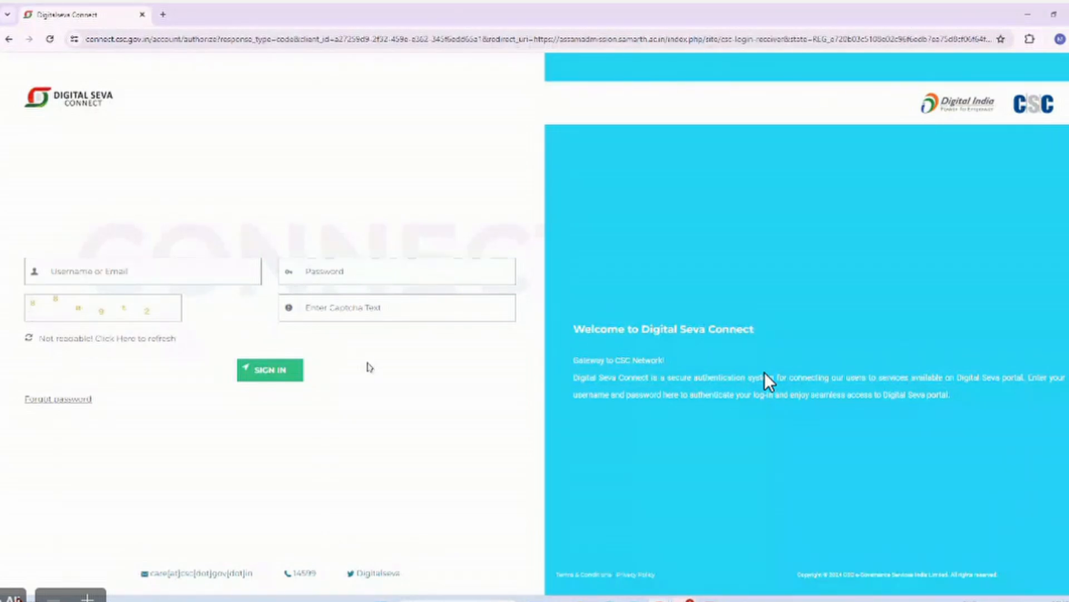
{"action": "left_click", "coordinate": [13, 46]}
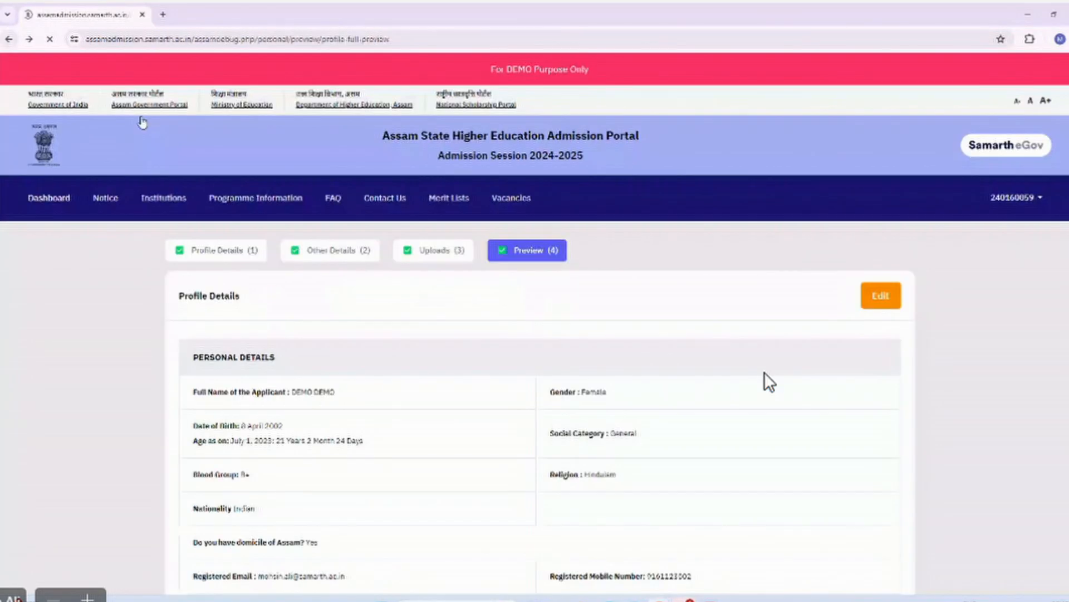
Set 'Taking Service From CSC?' to NO, then confirm and lock the profile.
{"action": "scroll", "coordinate": [770, 382], "scroll_direction": "down", "scroll_amount": 10}
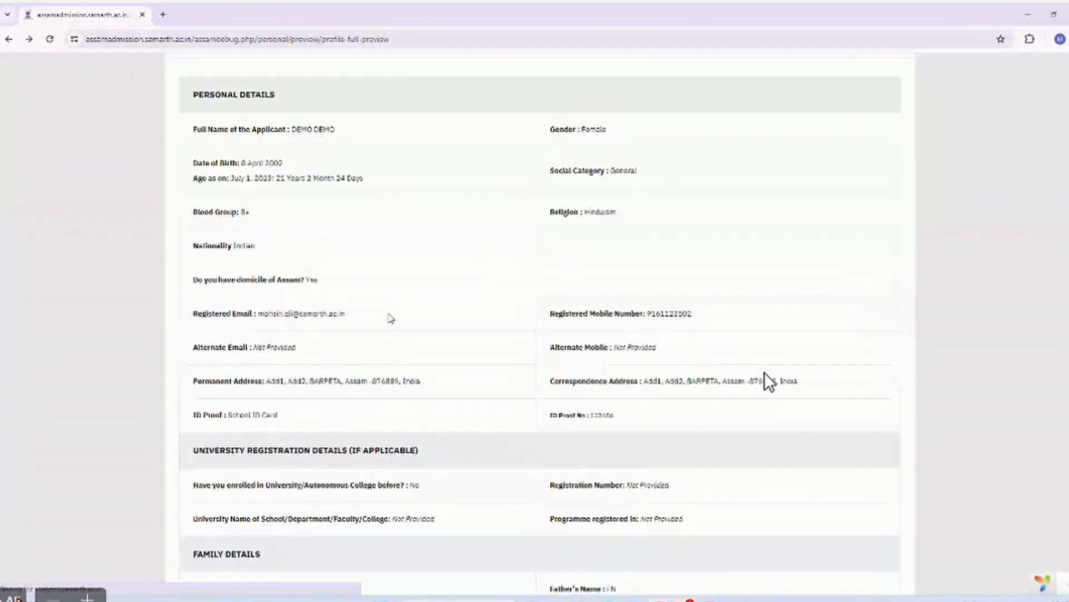
{"action": "scroll", "coordinate": [769, 382], "scroll_direction": "down", "scroll_amount": 20}
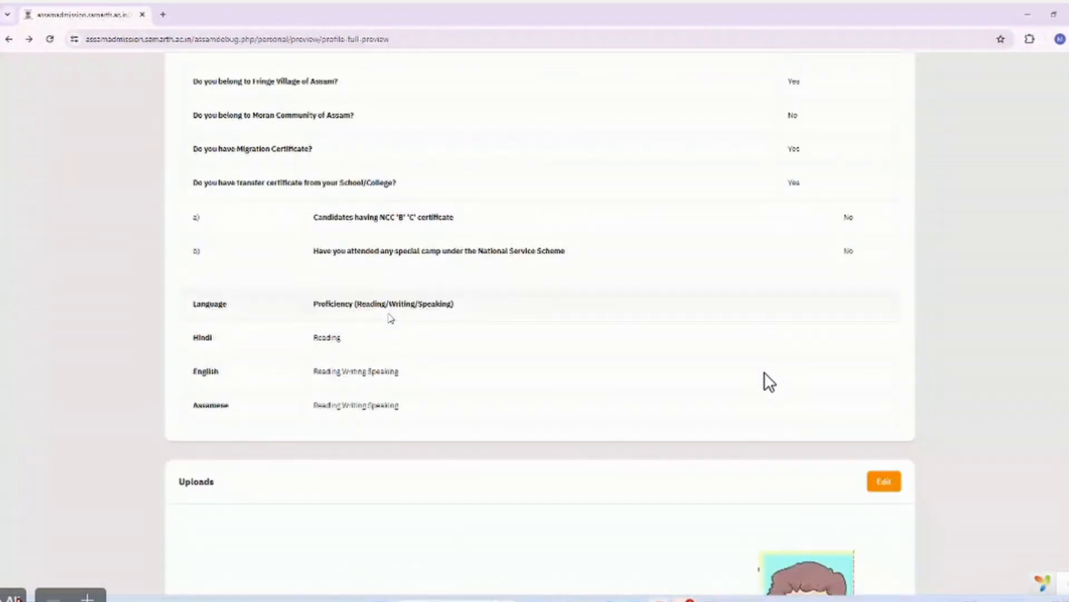
{"action": "scroll", "coordinate": [769, 382], "scroll_direction": "down", "scroll_amount": 3}
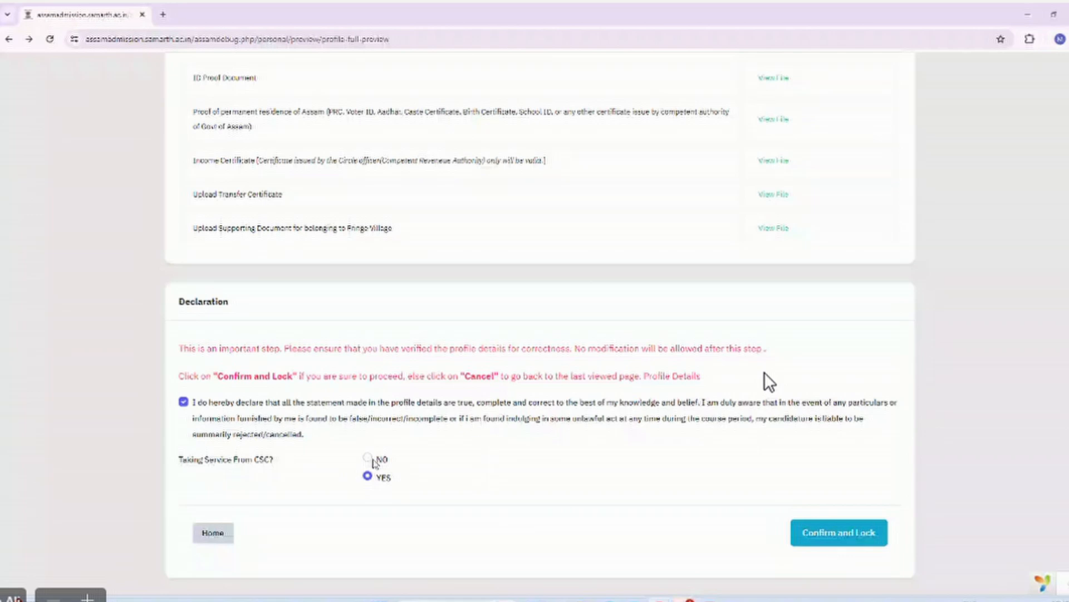
{"action": "left_click", "coordinate": [370, 460]}
{"action": "left_click", "coordinate": [827, 530]}
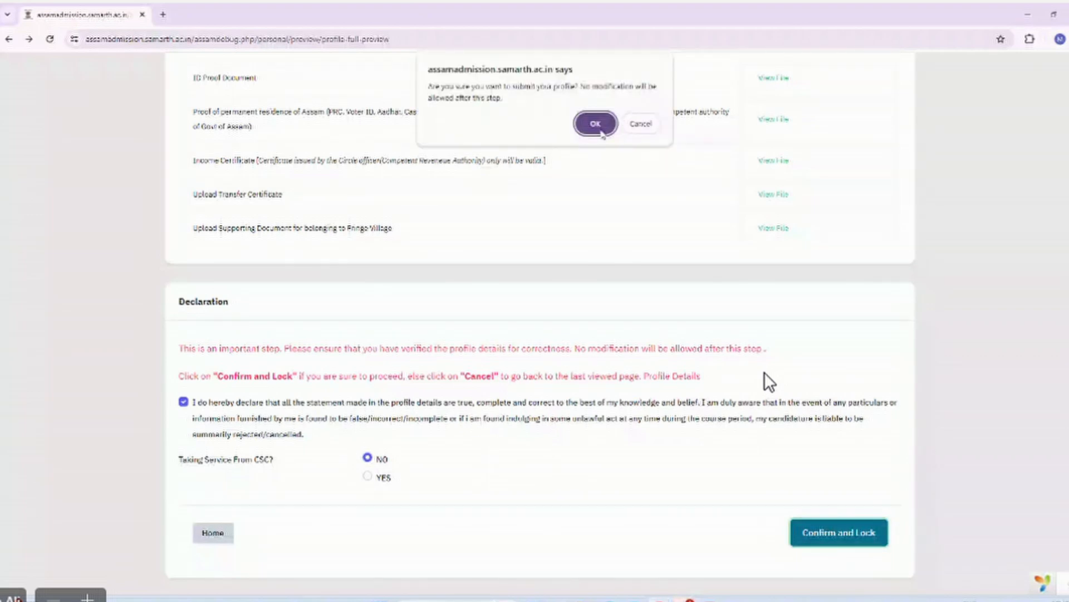
{"action": "left_click", "coordinate": [595, 124]}
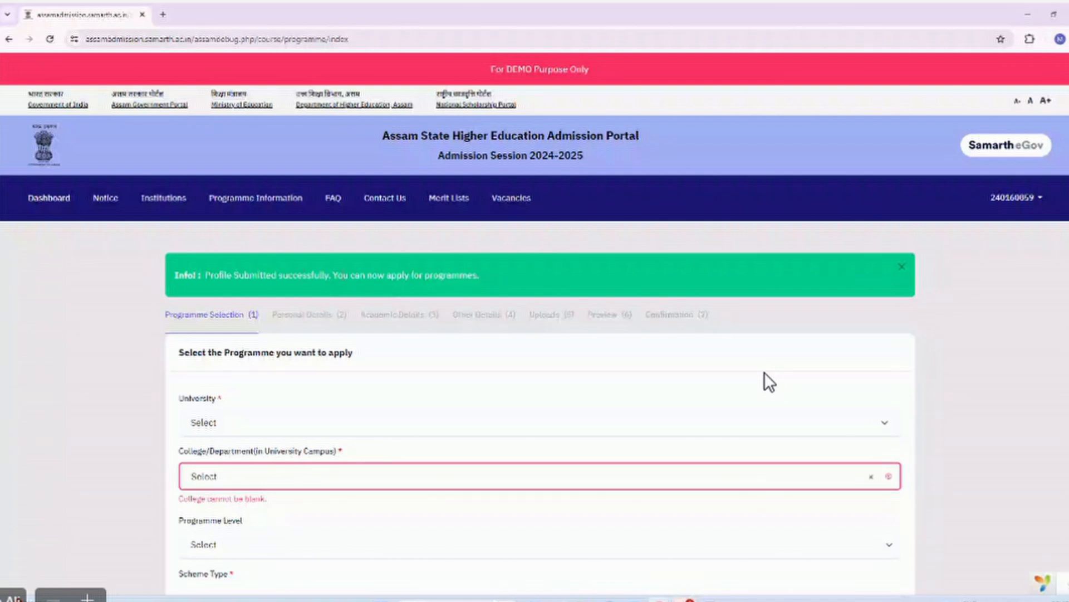
Go to the Dashboard and scroll down to the empty Programme Applications table.
{"action": "left_click", "coordinate": [50, 199]}
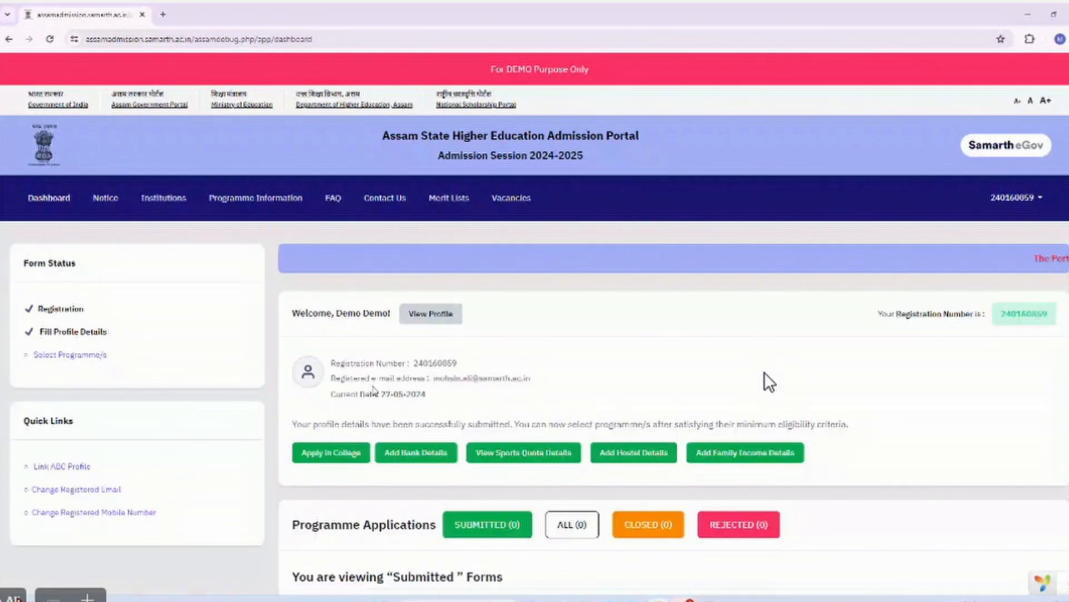
{"action": "scroll", "coordinate": [770, 382], "scroll_direction": "down", "scroll_amount": 1}
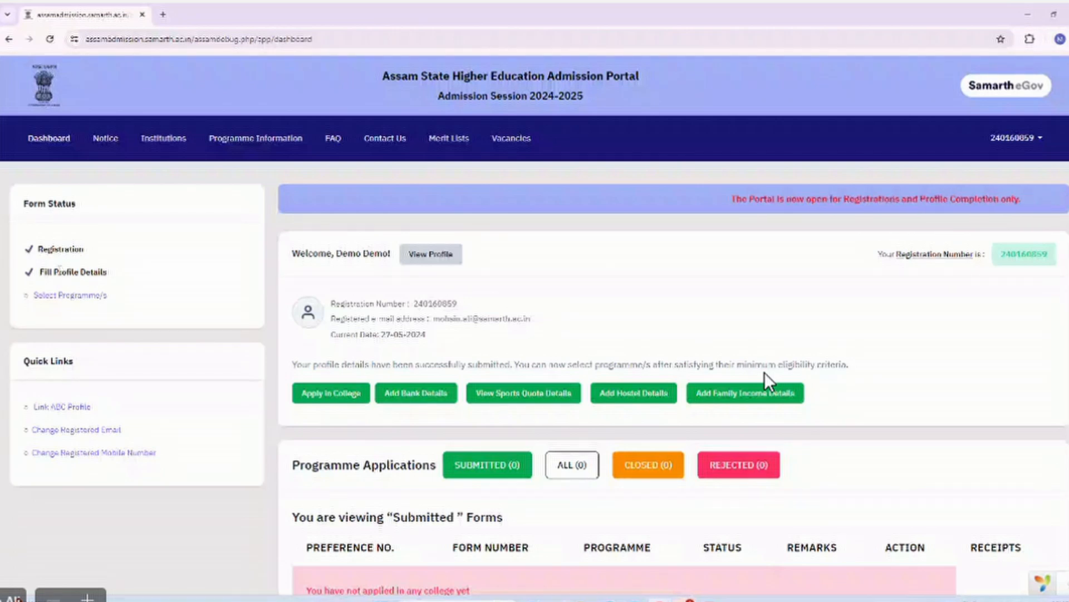
{"action": "scroll", "coordinate": [769, 382], "scroll_direction": "down", "scroll_amount": 1}
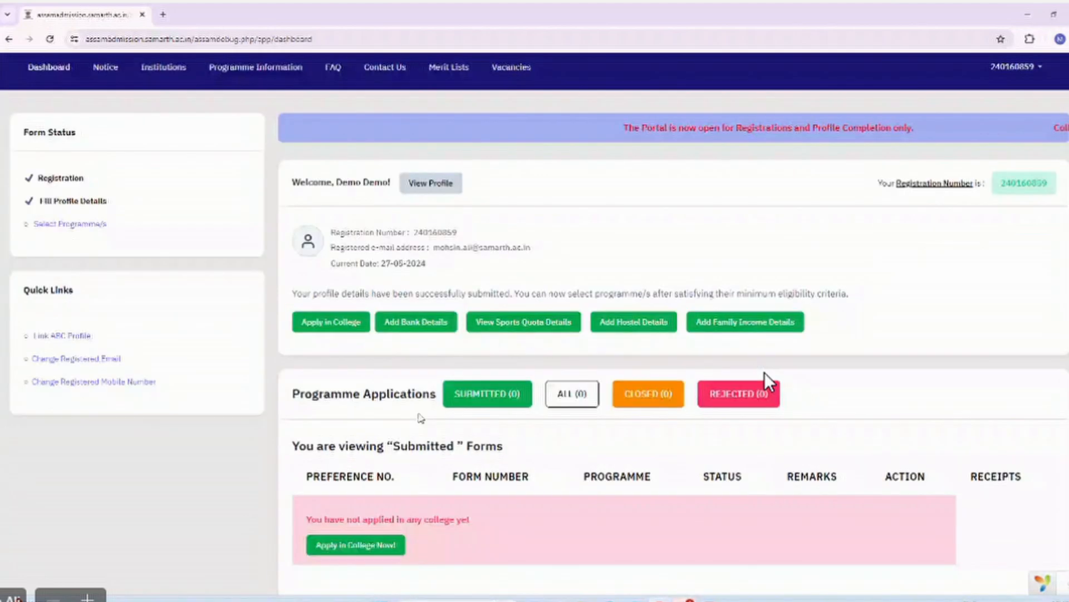
{"action": "scroll", "coordinate": [770, 383], "scroll_direction": "down", "scroll_amount": 1}
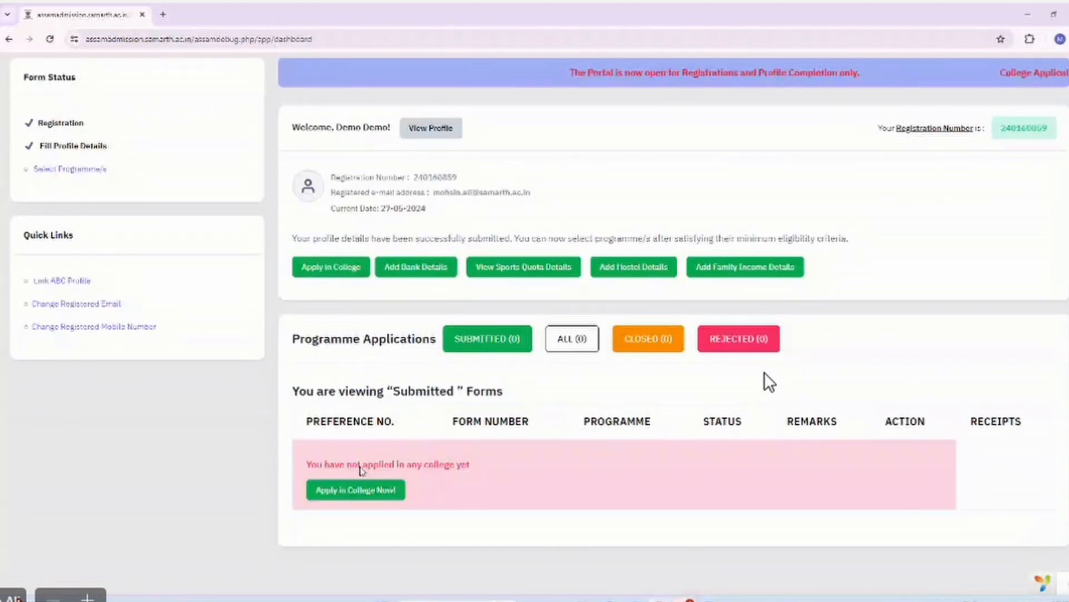
{"action": "scroll", "coordinate": [359, 470], "scroll_direction": "down", "scroll_amount": 1}
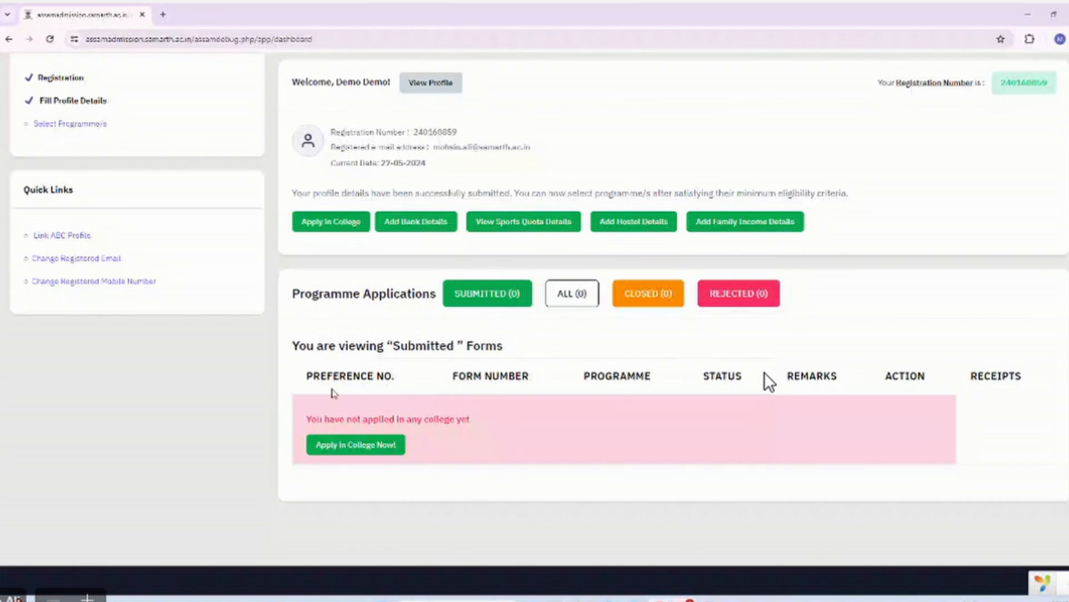
Start a college application choosing Assam University and A. L. Choudhury College.
{"action": "left_click", "coordinate": [358, 445]}
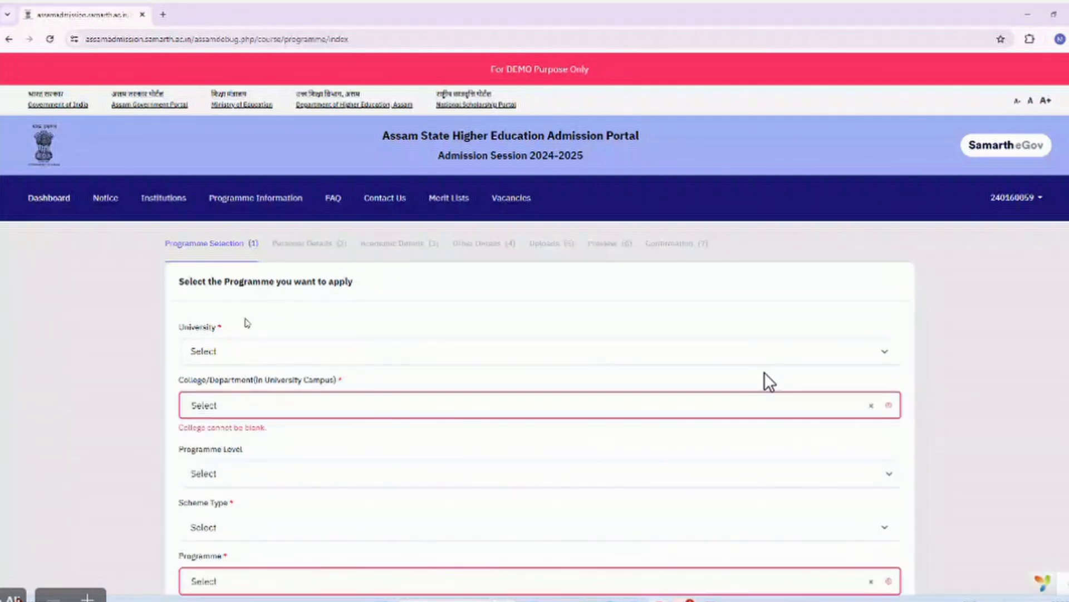
{"action": "scroll", "coordinate": [249, 351], "scroll_direction": "down", "scroll_amount": 1}
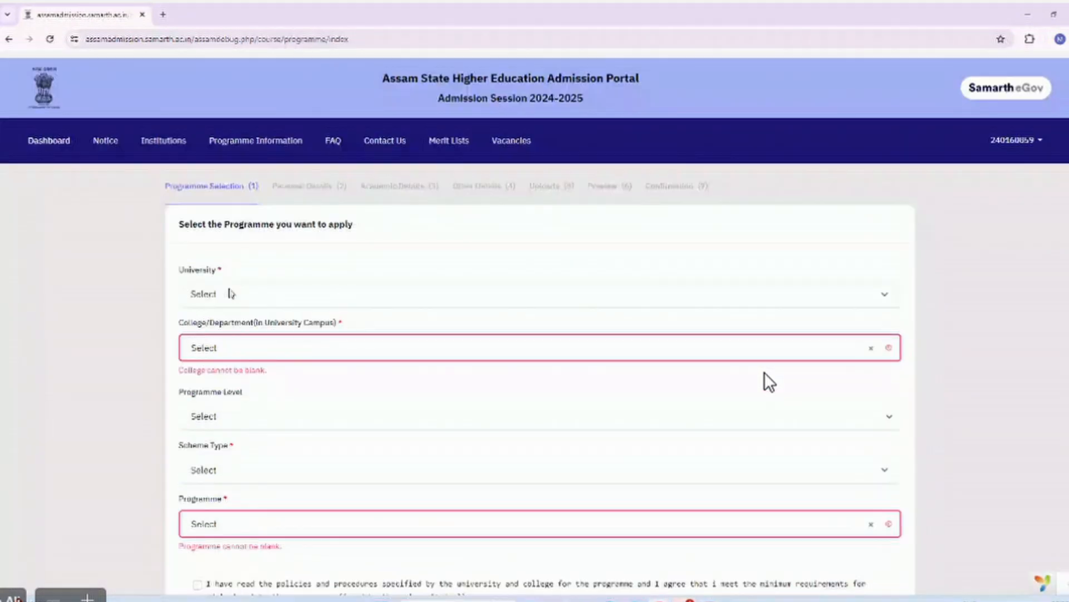
{"action": "left_click", "coordinate": [231, 293]}
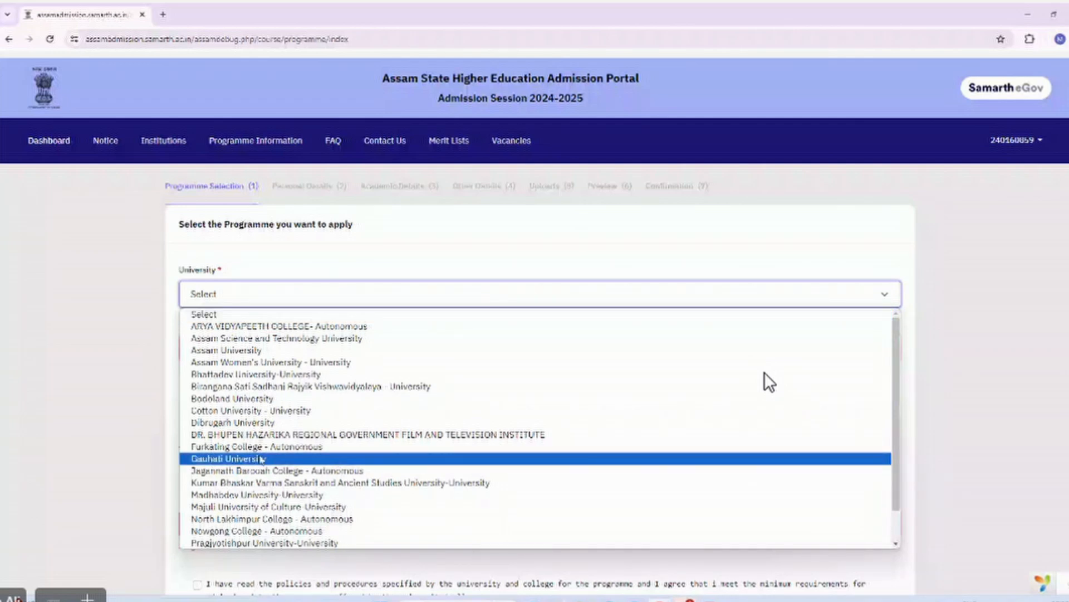
{"action": "scroll", "coordinate": [261, 458], "scroll_direction": "down", "scroll_amount": 1}
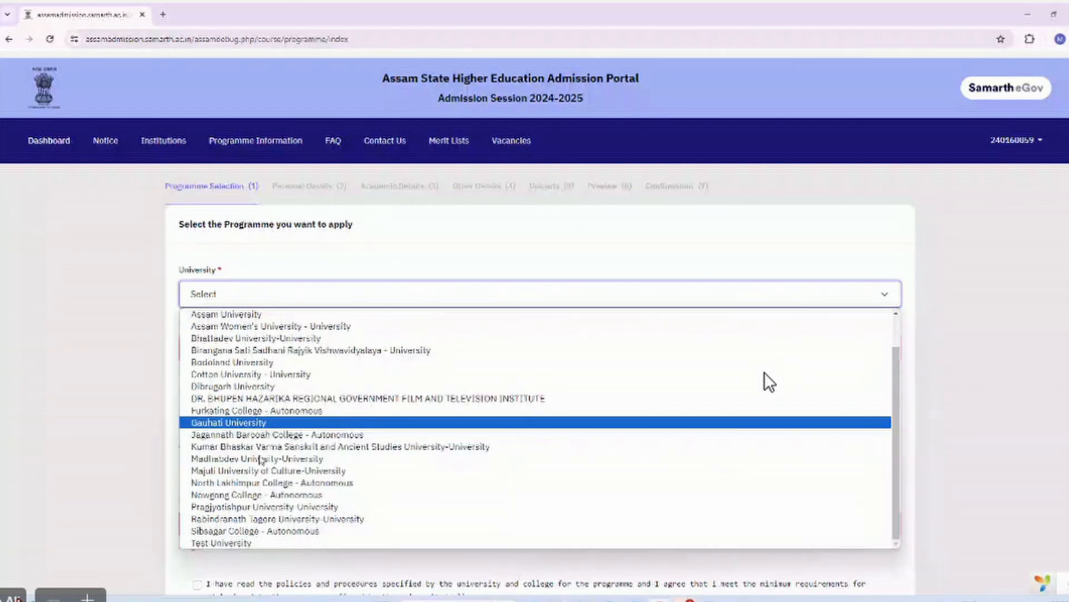
{"action": "scroll", "coordinate": [260, 458], "scroll_direction": "up", "scroll_amount": 1}
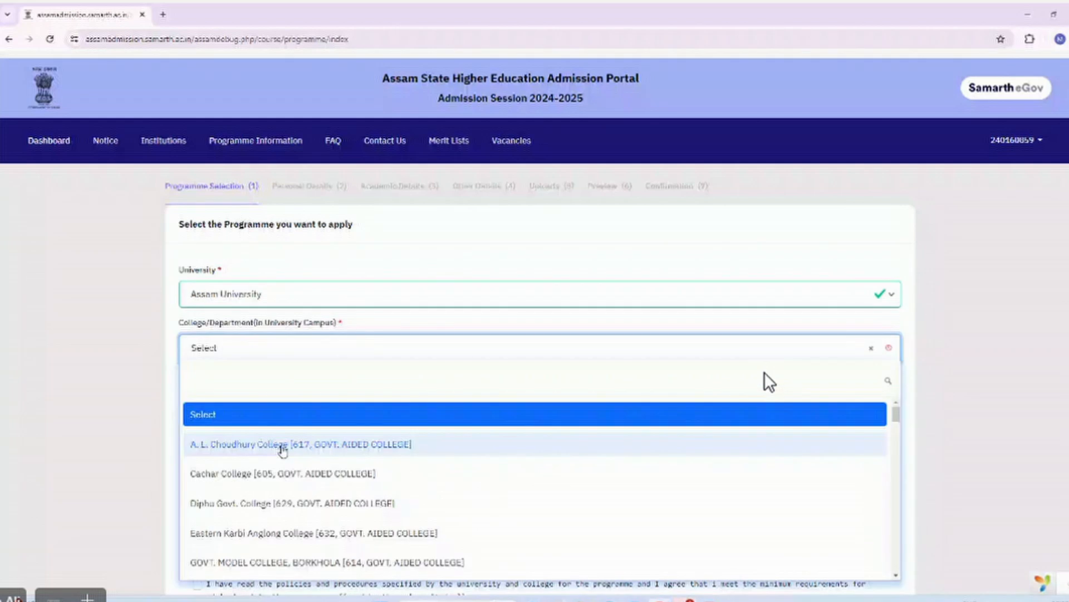
{"action": "left_click", "coordinate": [282, 446]}
Set the programme level to BACHELOR and the scheme type to NEP-STREAM.
{"action": "left_click", "coordinate": [220, 406]}
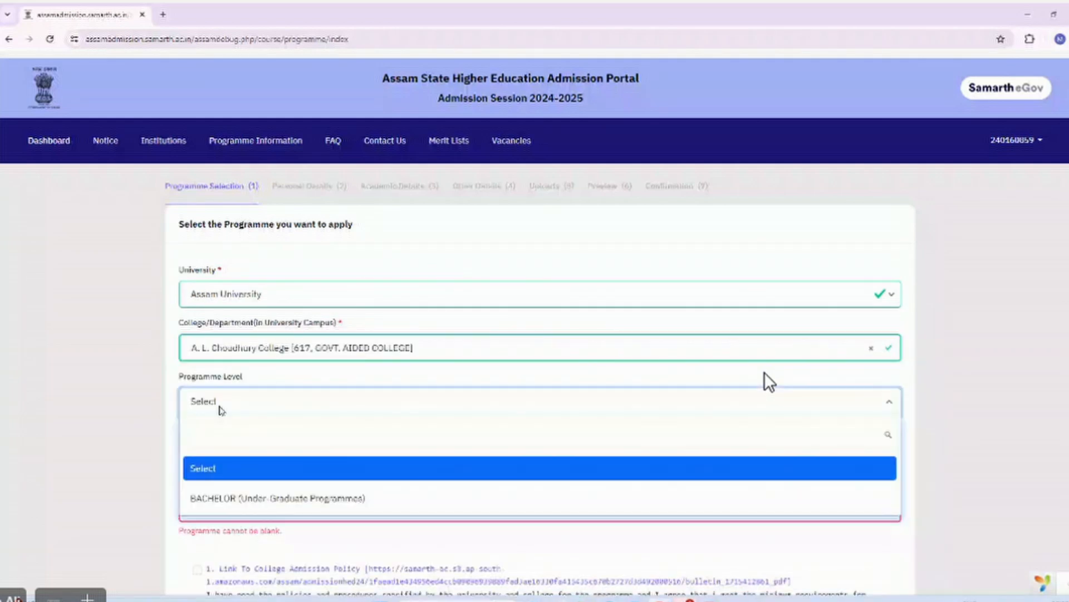
{"action": "left_click", "coordinate": [260, 498]}
{"action": "left_click", "coordinate": [227, 458]}
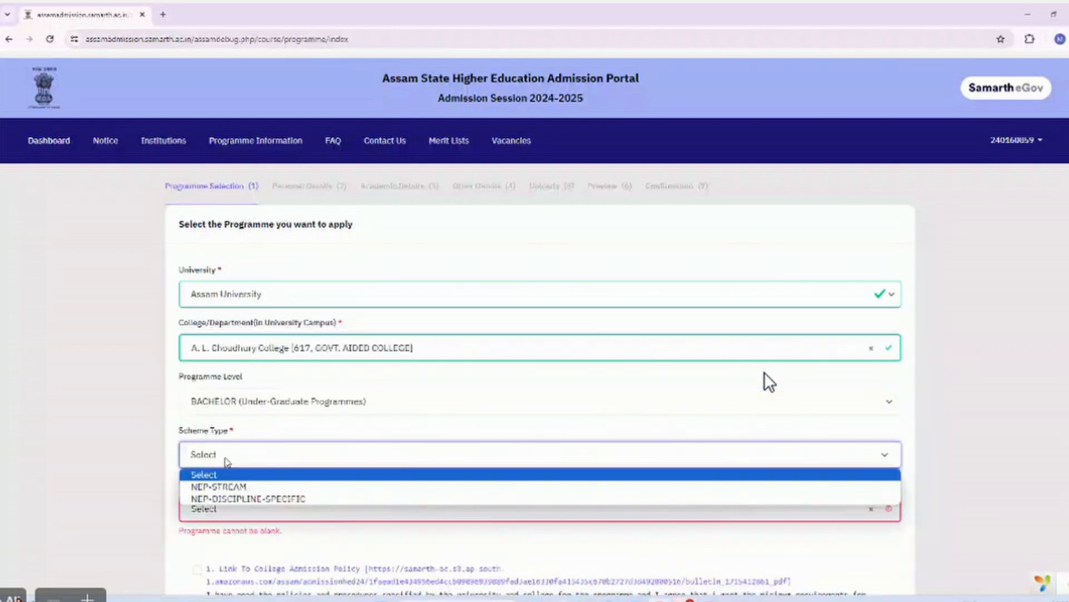
{"action": "left_click", "coordinate": [241, 487]}
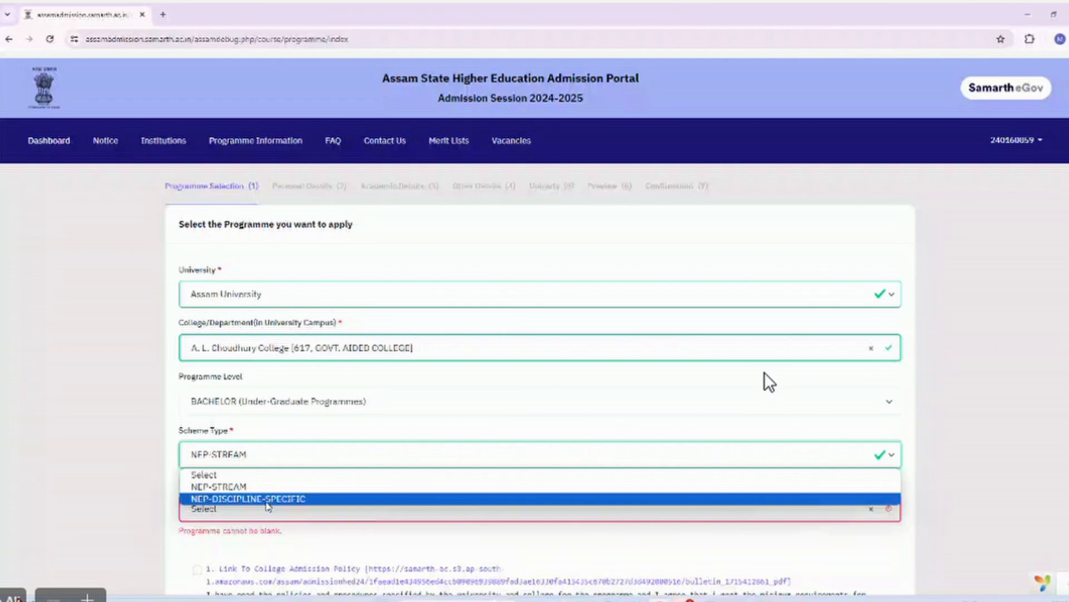
{"action": "left_click", "coordinate": [249, 490]}
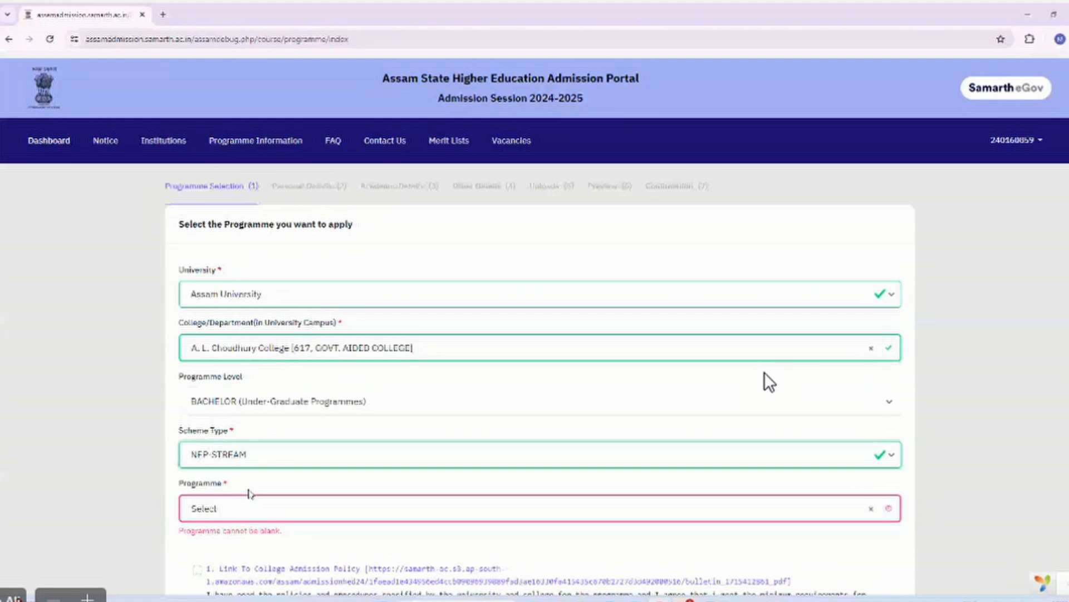
{"action": "scroll", "coordinate": [267, 482], "scroll_direction": "down", "scroll_amount": 1}
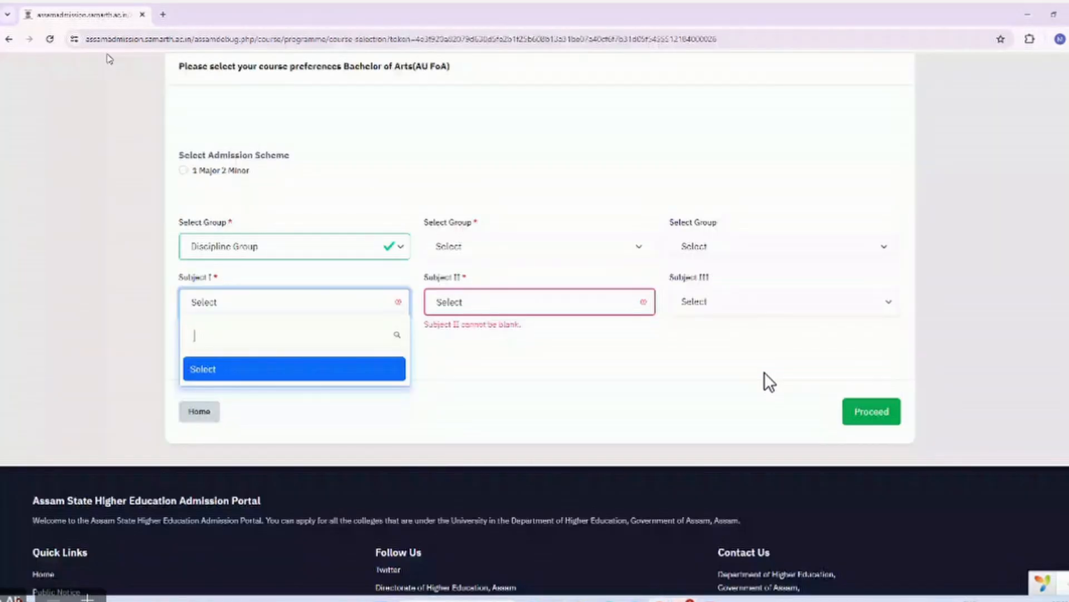
Choose the 1 Major 2 Minor scheme with Economics(Dual Stream) as Subject I under Discipline Group.
{"action": "left_click", "coordinate": [185, 171]}
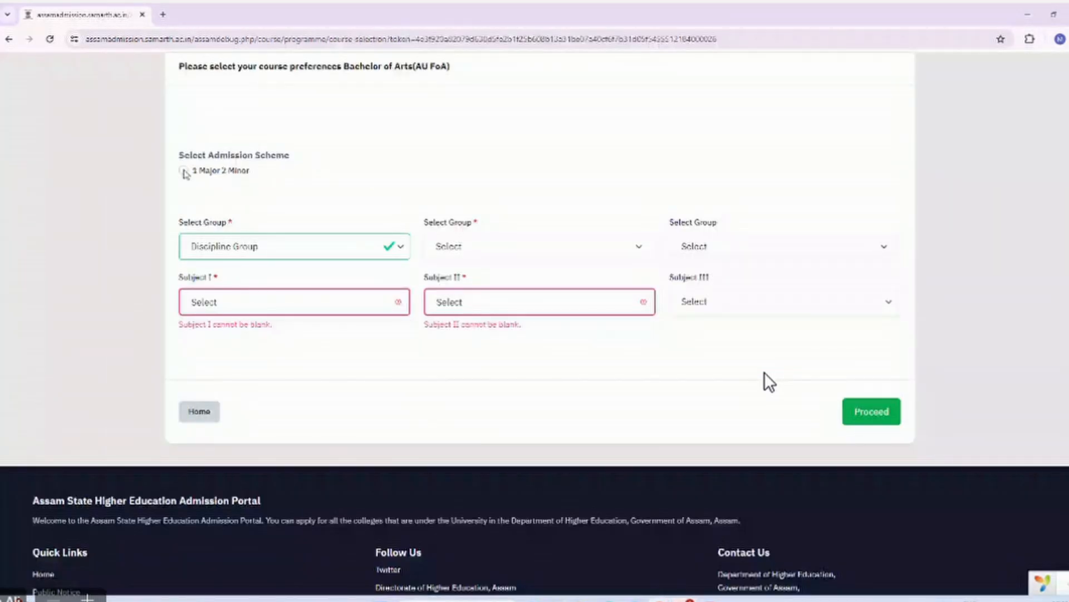
{"action": "left_click", "coordinate": [184, 171]}
{"action": "left_click", "coordinate": [227, 249]}
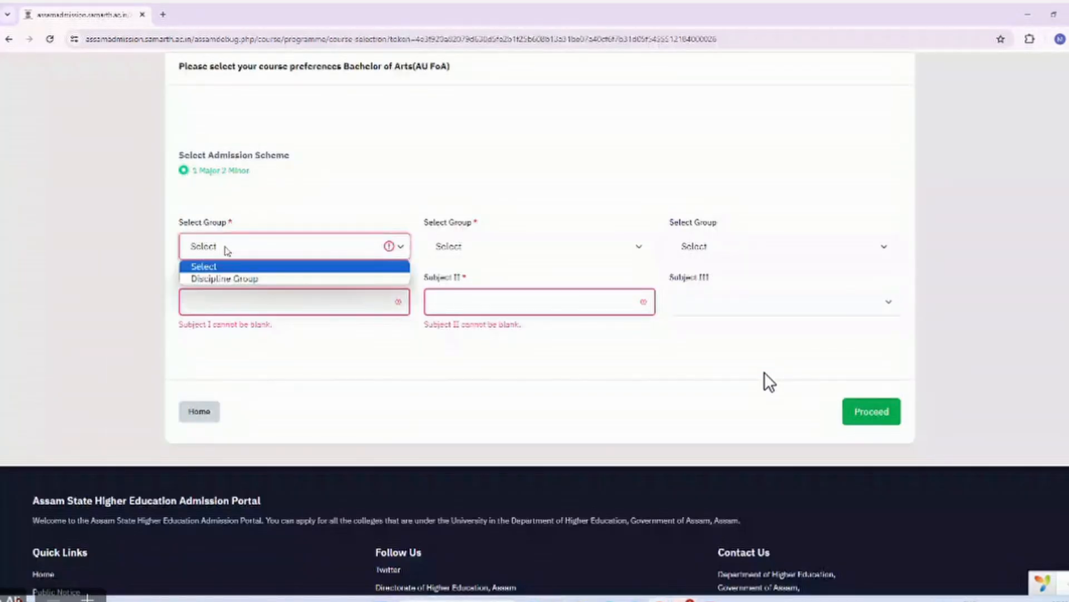
{"action": "left_click", "coordinate": [227, 279]}
{"action": "left_click", "coordinate": [239, 302]}
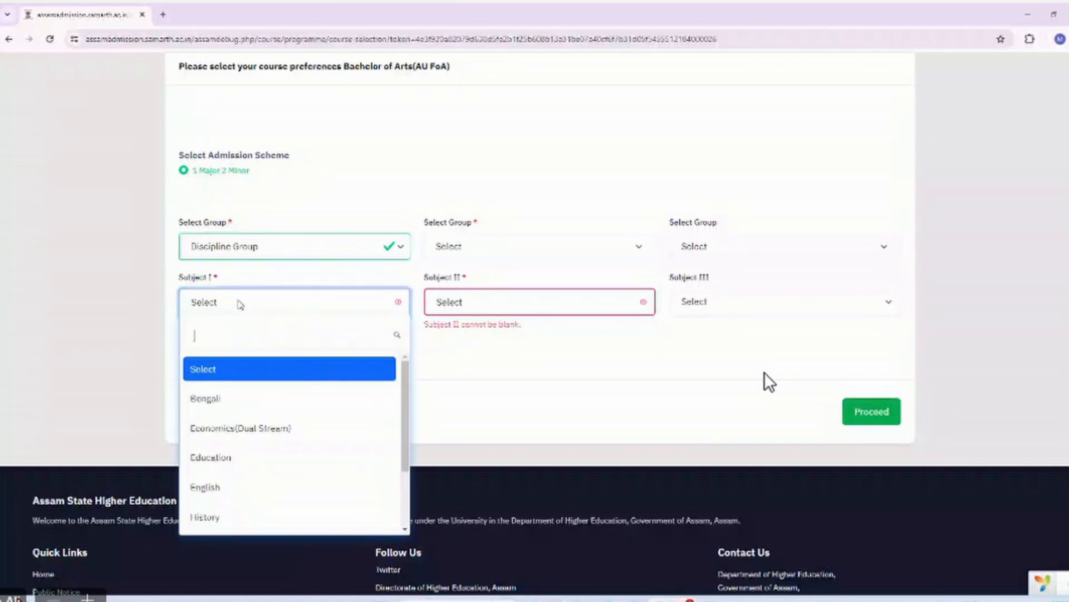
{"action": "scroll", "coordinate": [256, 436], "scroll_direction": "down", "scroll_amount": 2}
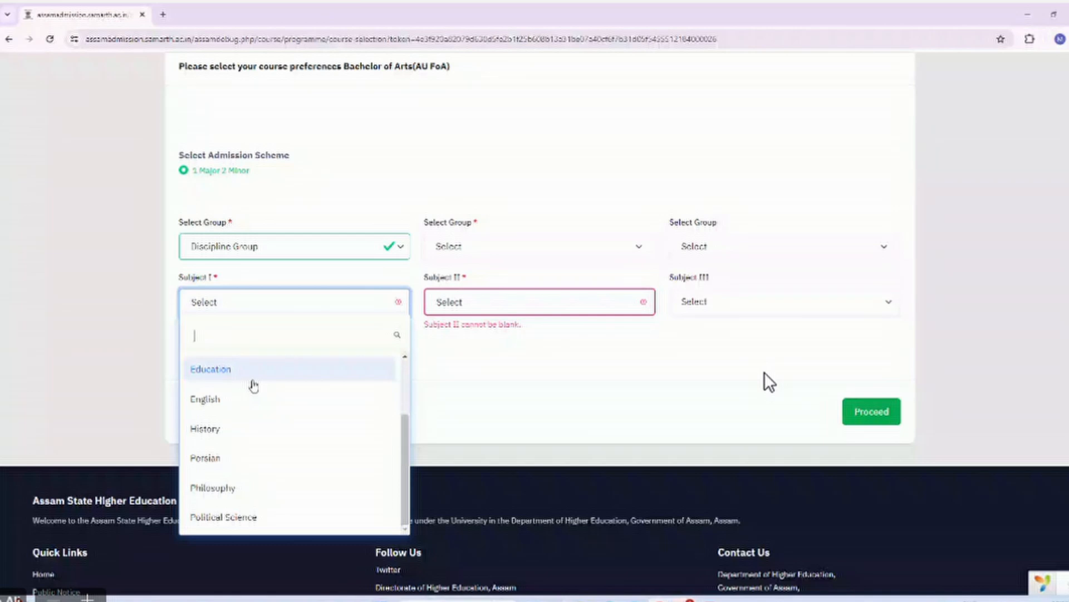
{"action": "scroll", "coordinate": [254, 384], "scroll_direction": "up", "scroll_amount": 2}
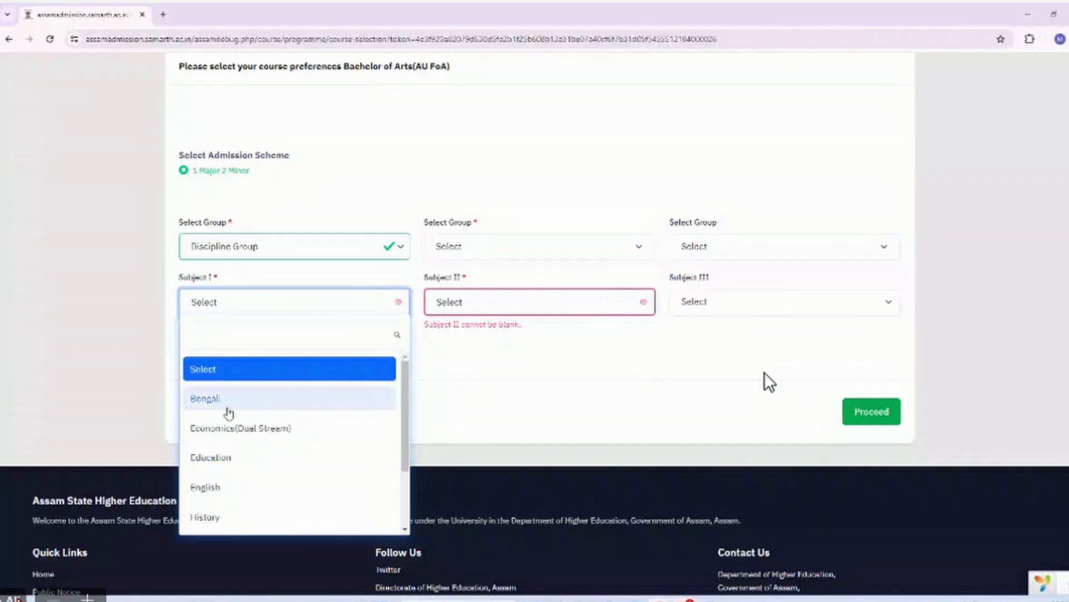
{"action": "scroll", "coordinate": [229, 439], "scroll_direction": "down", "scroll_amount": 1}
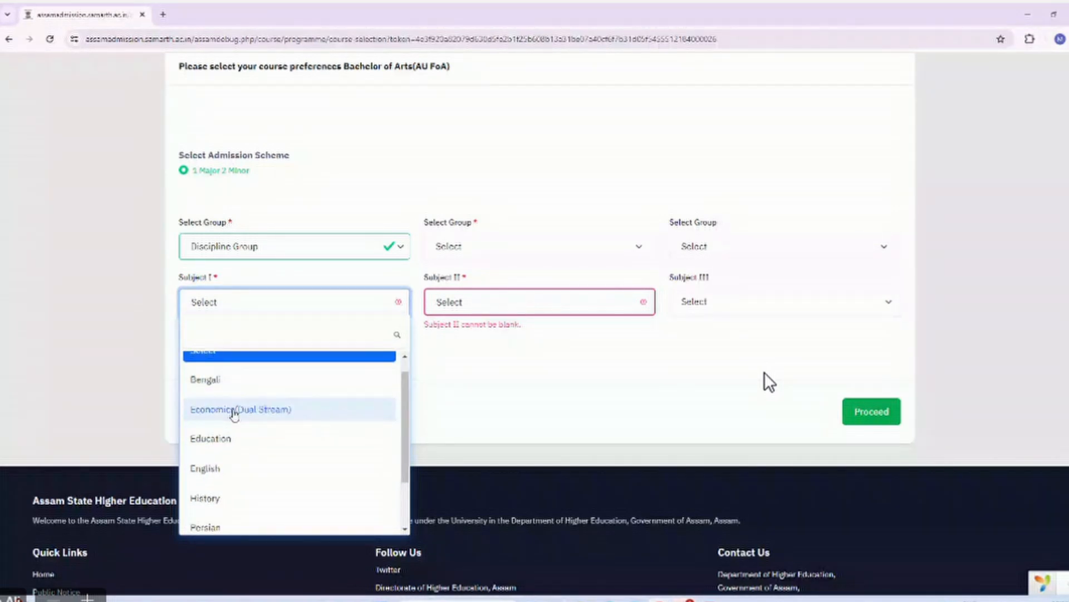
{"action": "left_click", "coordinate": [234, 411]}
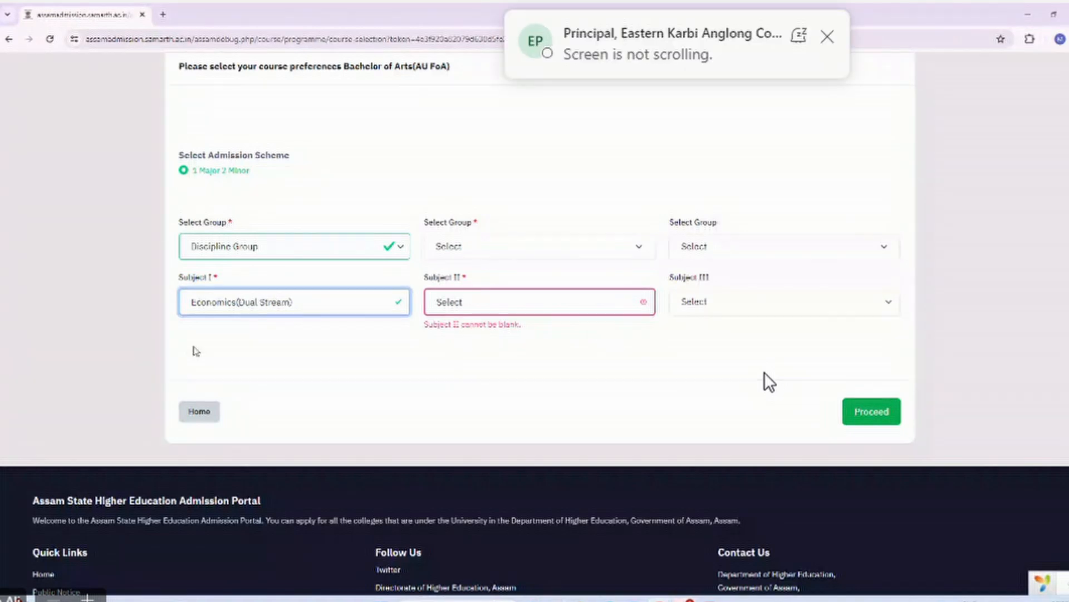
Set Subject II to English under Discipline Group.
{"action": "scroll", "coordinate": [245, 356], "scroll_direction": "up", "scroll_amount": 2}
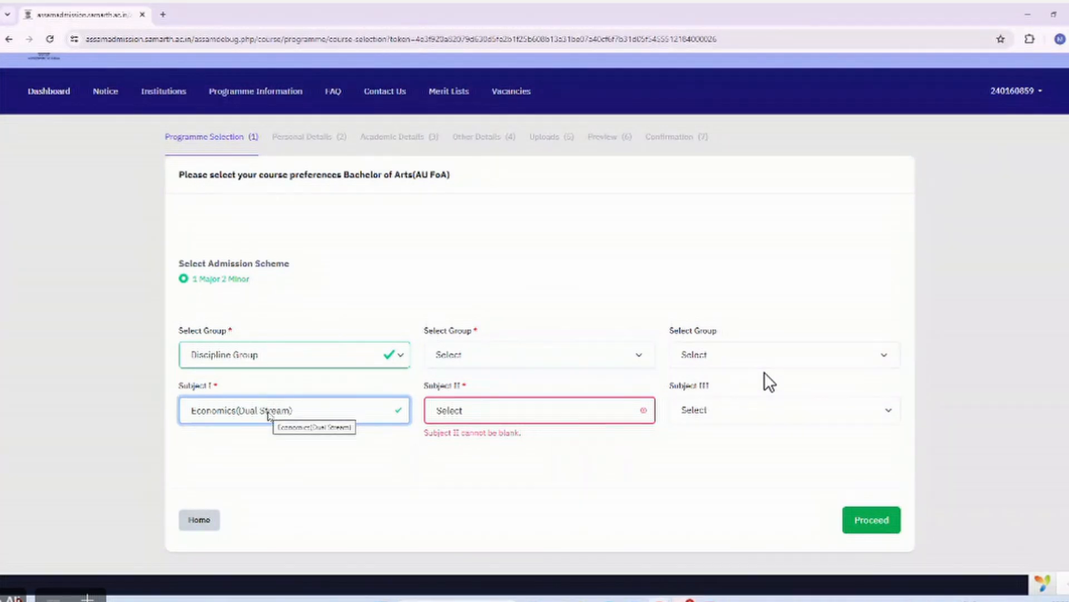
{"action": "scroll", "coordinate": [268, 415], "scroll_direction": "down", "scroll_amount": 1}
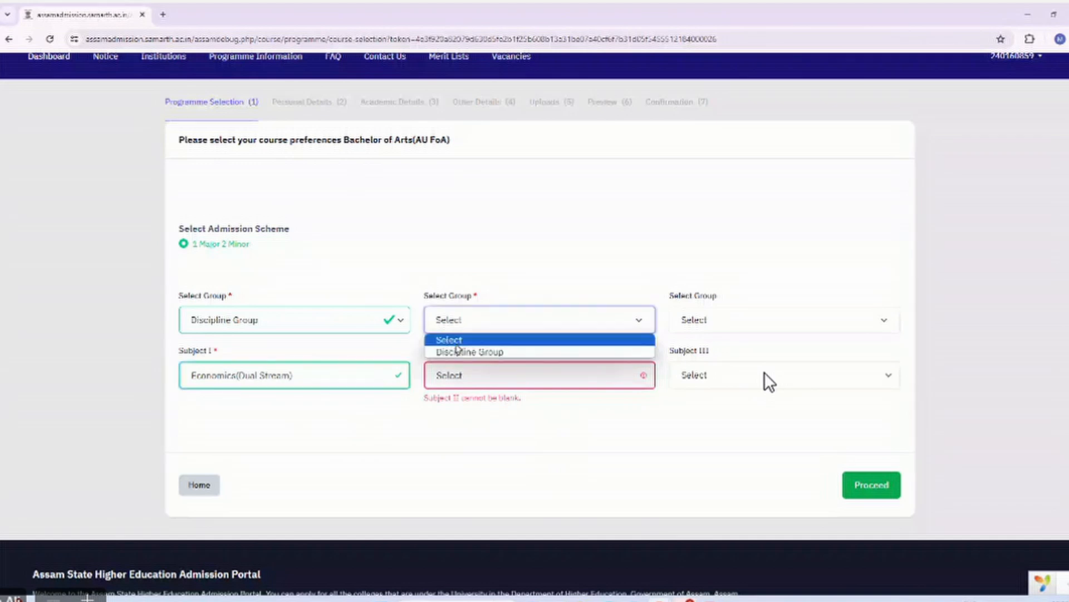
{"action": "left_click", "coordinate": [456, 352]}
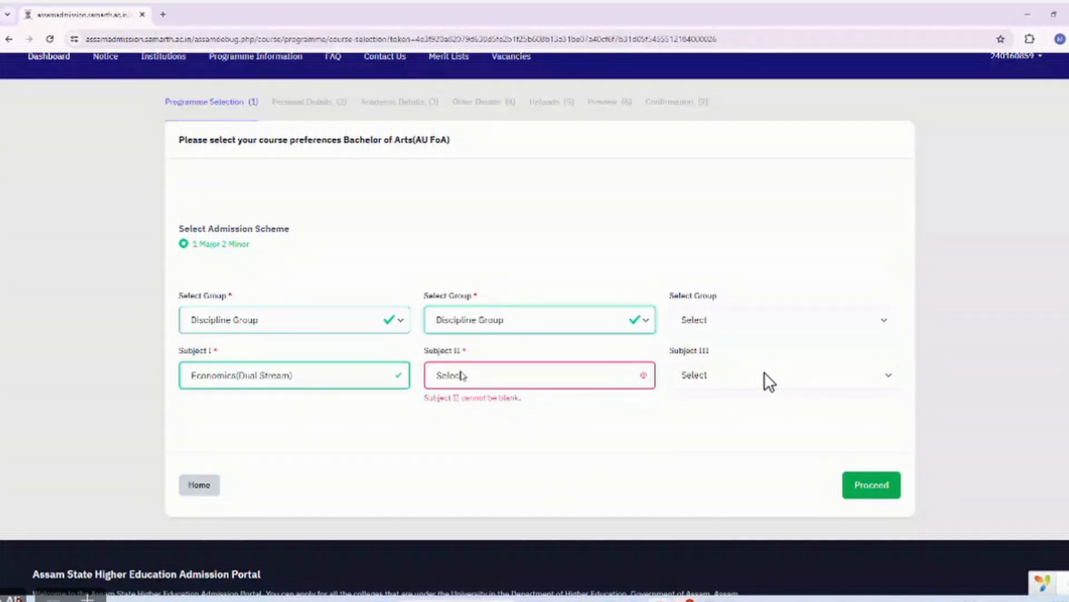
{"action": "left_click", "coordinate": [461, 375]}
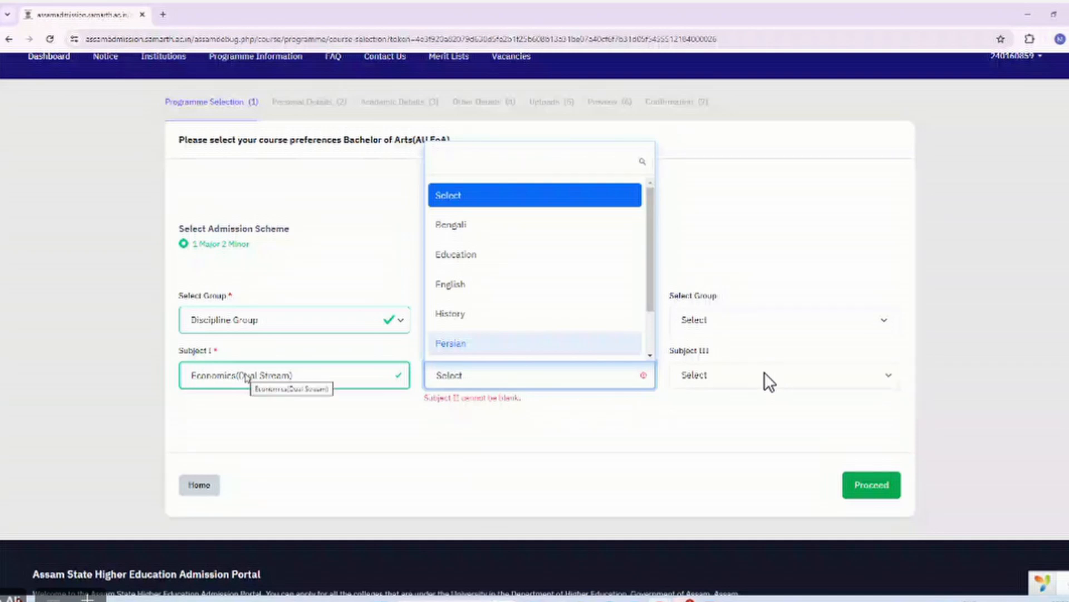
{"action": "scroll", "coordinate": [550, 282], "scroll_direction": "down", "scroll_amount": 2}
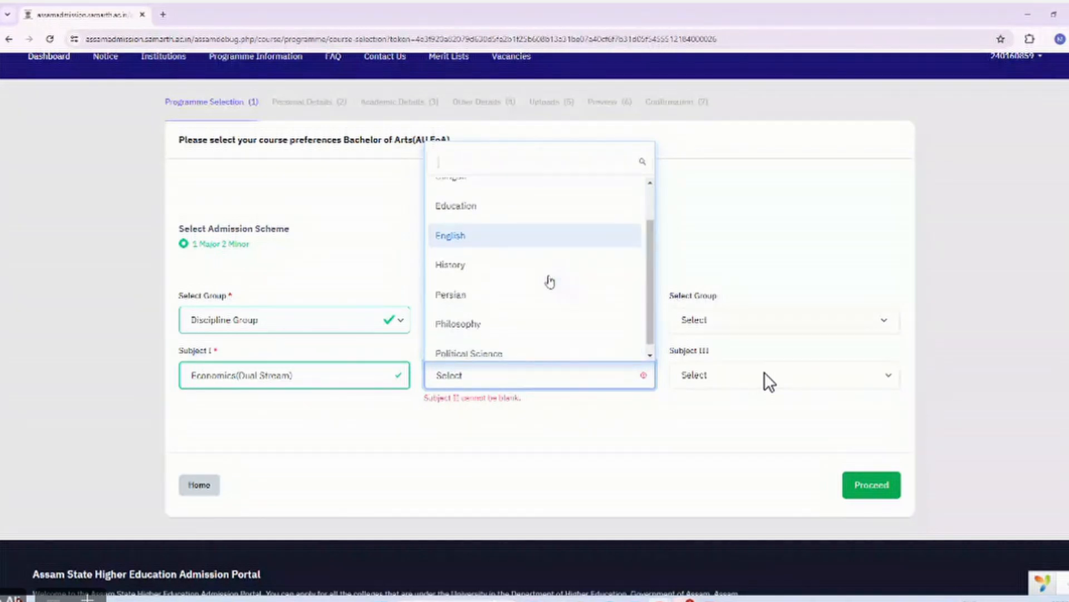
{"action": "scroll", "coordinate": [550, 281], "scroll_direction": "up", "scroll_amount": 2}
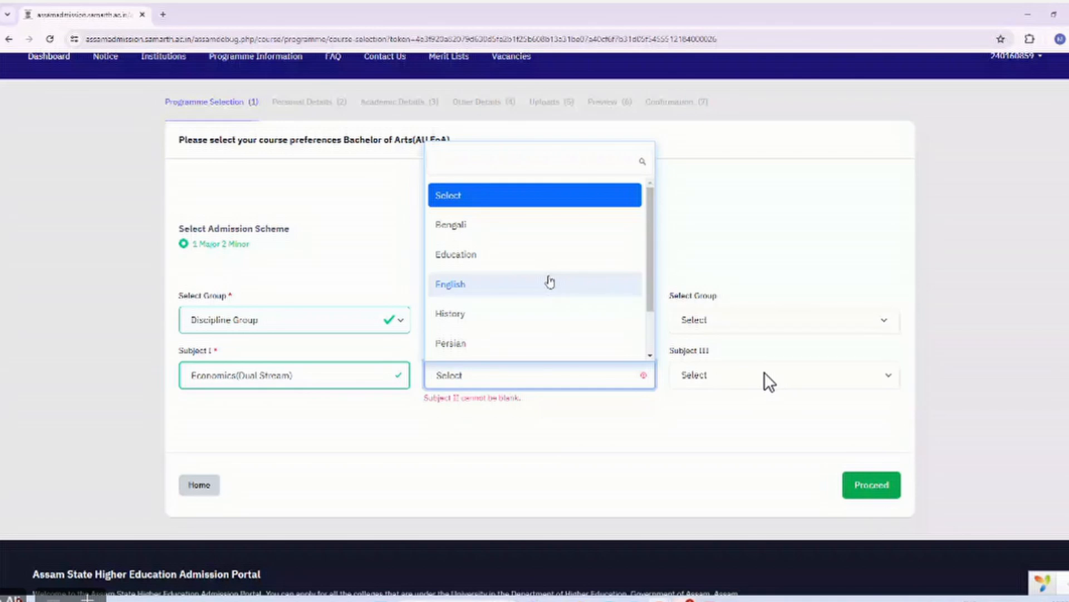
{"action": "left_click", "coordinate": [477, 285]}
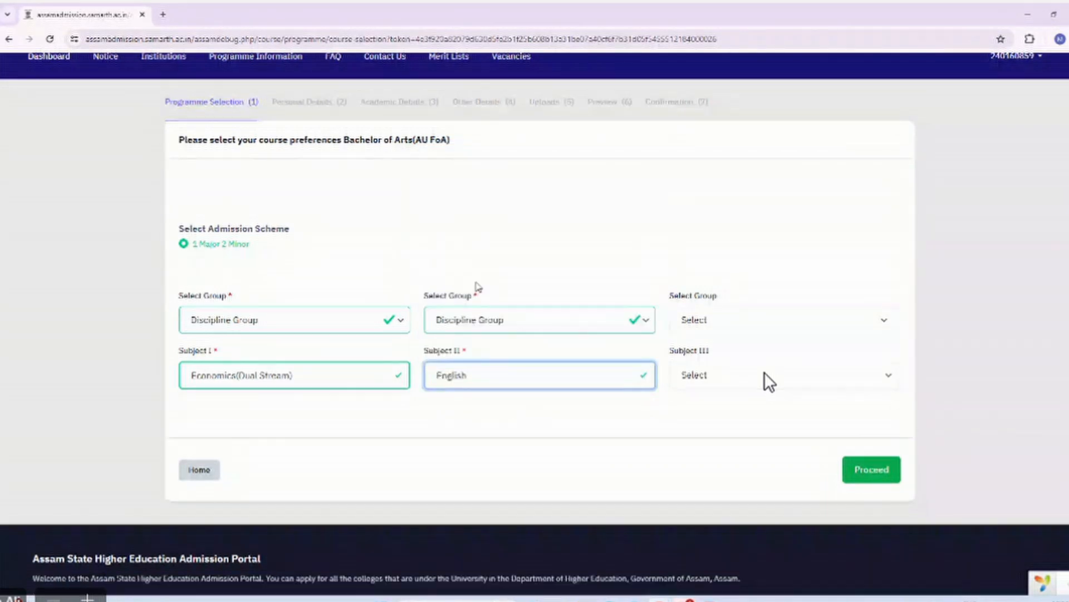
Set Subject III to History under Discipline Group.
{"action": "left_click", "coordinate": [720, 326]}
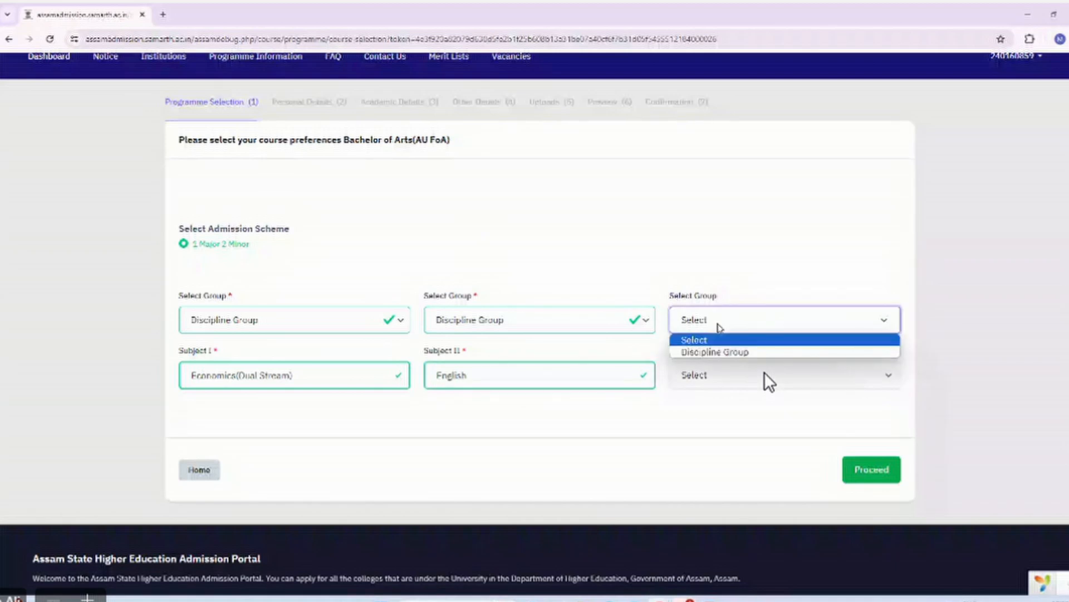
{"action": "left_click", "coordinate": [718, 352]}
{"action": "left_click", "coordinate": [718, 368]}
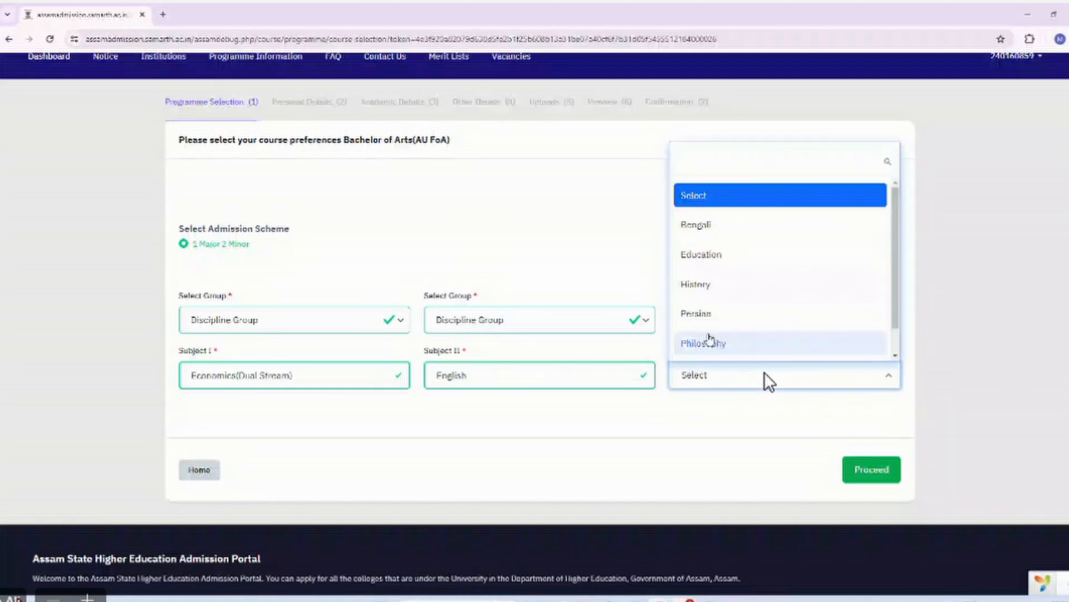
{"action": "left_click", "coordinate": [697, 283]}
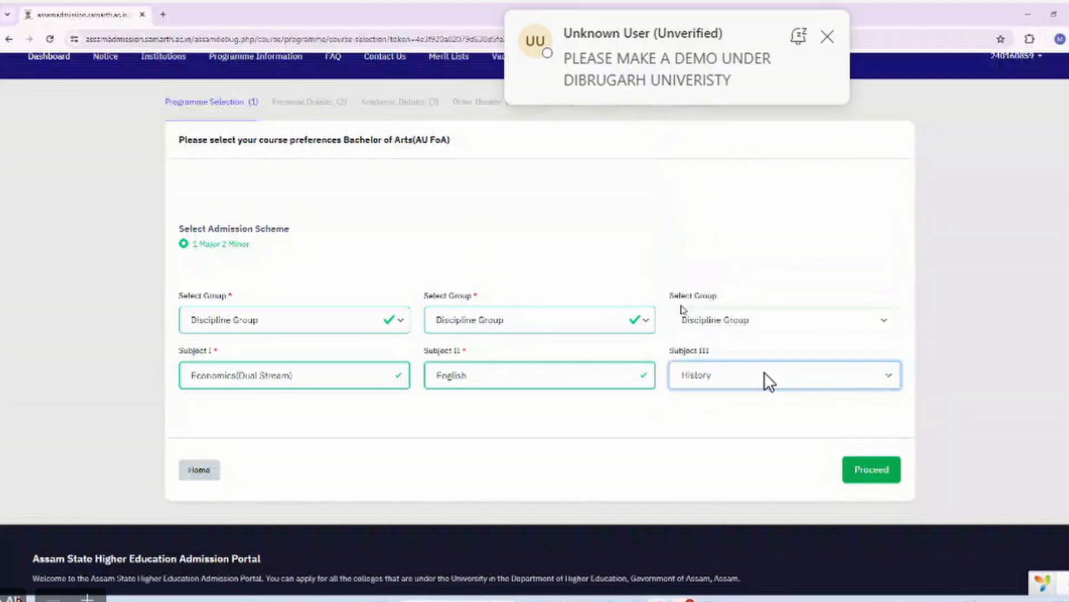
{"action": "scroll", "coordinate": [683, 309], "scroll_direction": "down", "scroll_amount": 2}
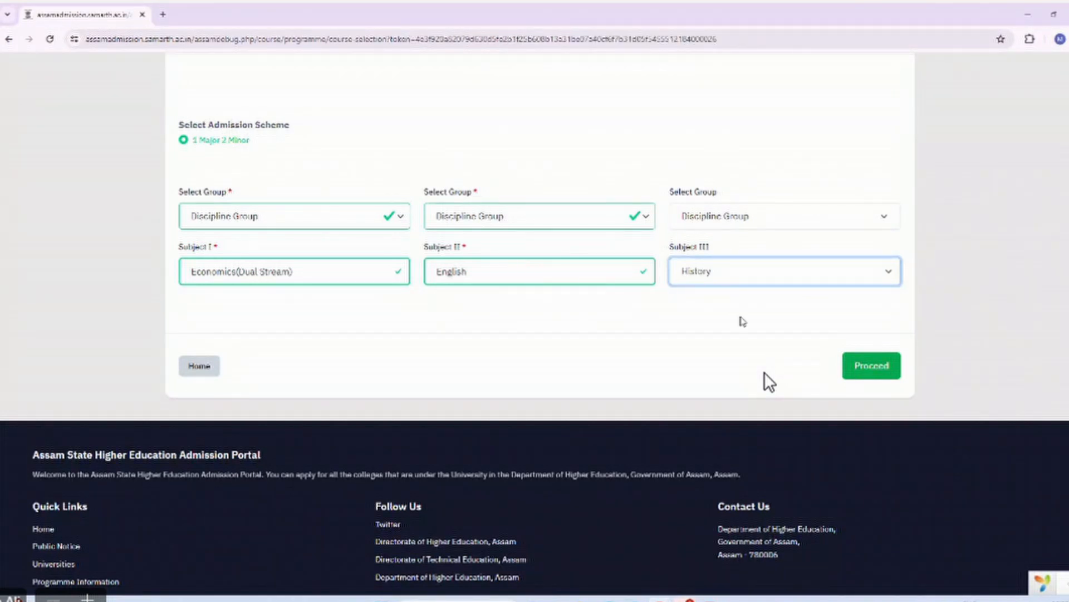
Save the A. L. Choudhury College Bachelor of Arts course selection and review the My Programme summary.
{"action": "left_click", "coordinate": [871, 368]}
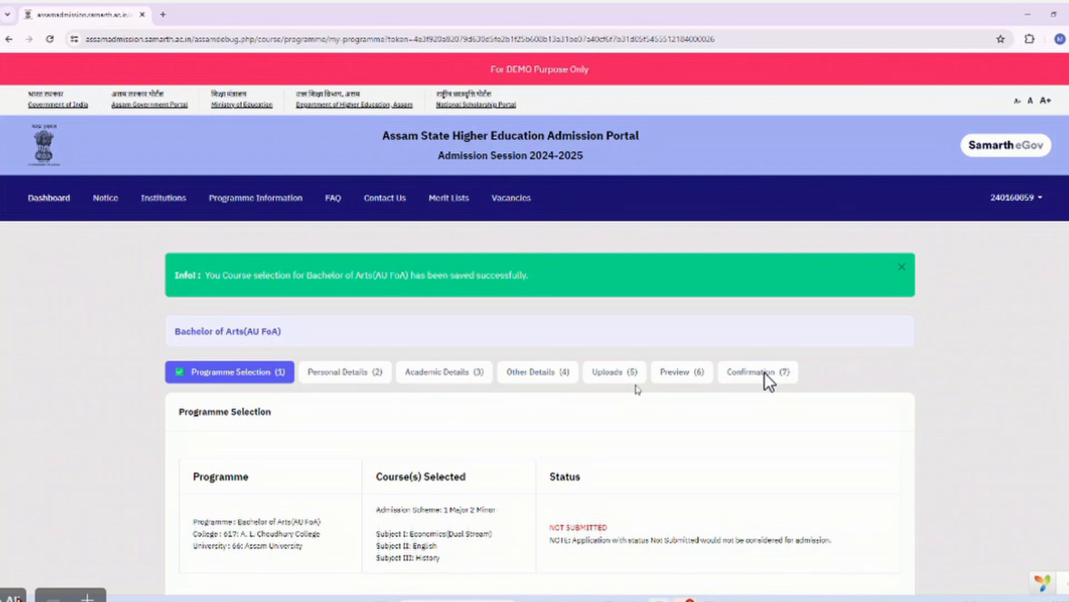
{"action": "scroll", "coordinate": [637, 389], "scroll_direction": "down", "scroll_amount": 5}
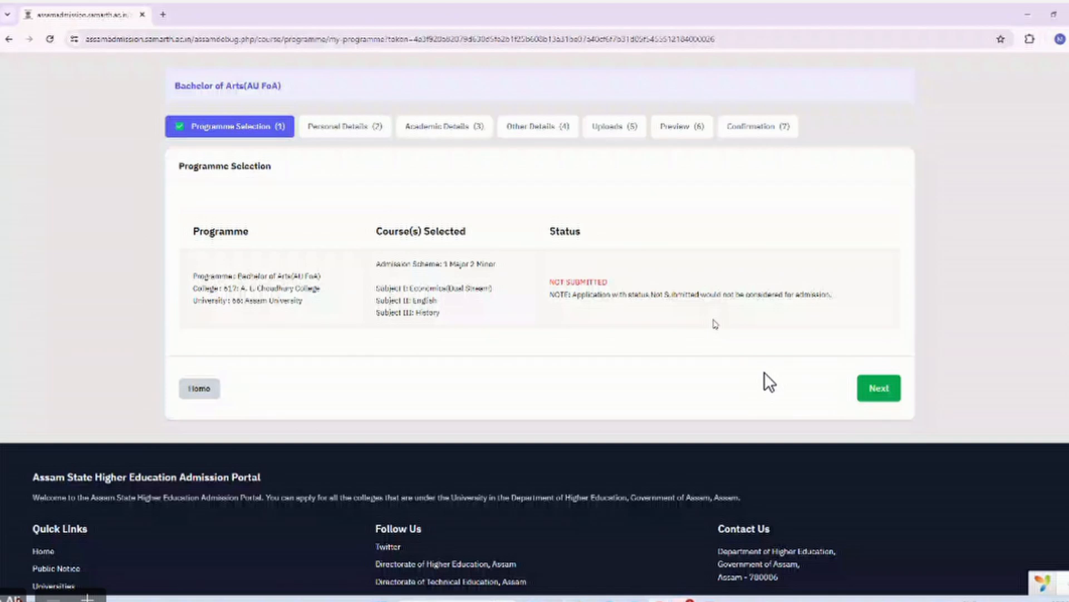
Review the applicant's personal, family and quota details preview, then continue to Academic Details.
{"action": "left_click", "coordinate": [880, 389]}
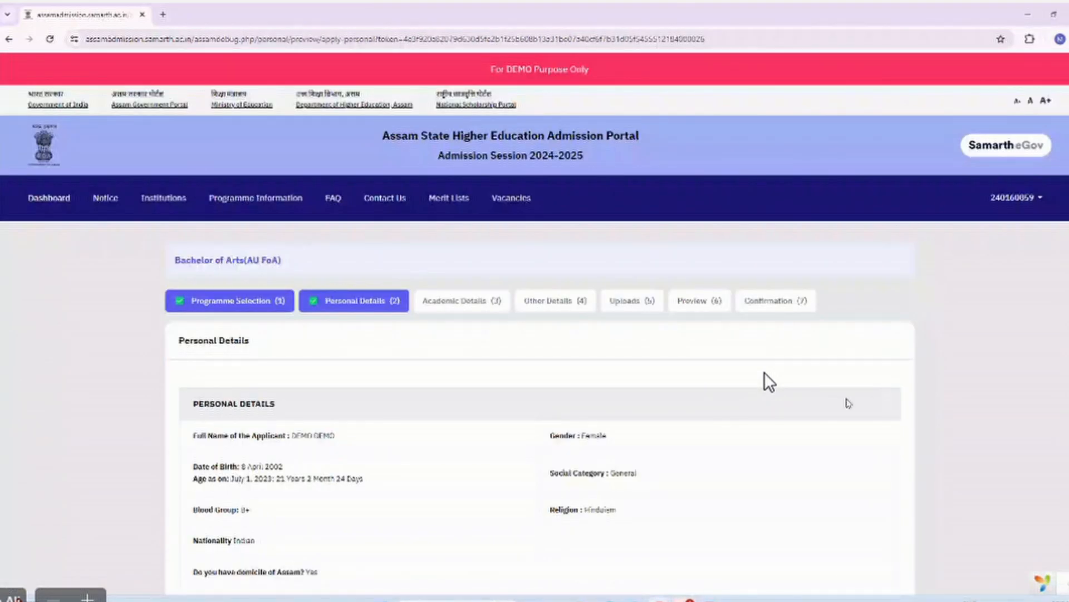
{"action": "scroll", "coordinate": [694, 381], "scroll_direction": "down", "scroll_amount": 2}
{"action": "scroll", "coordinate": [319, 291], "scroll_direction": "down", "scroll_amount": 1}
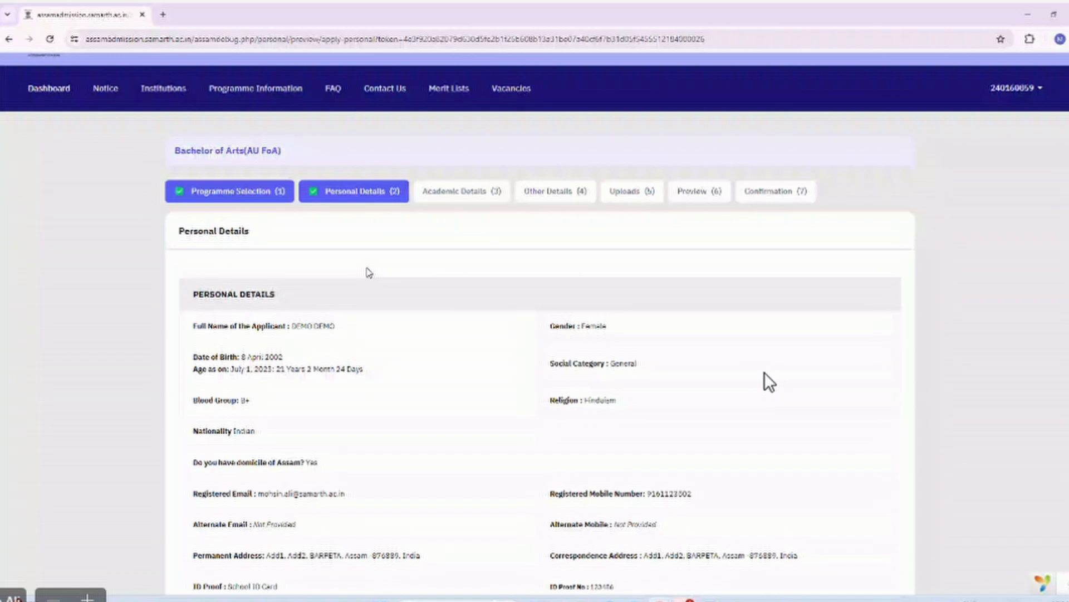
{"action": "scroll", "coordinate": [233, 247], "scroll_direction": "down", "scroll_amount": 1}
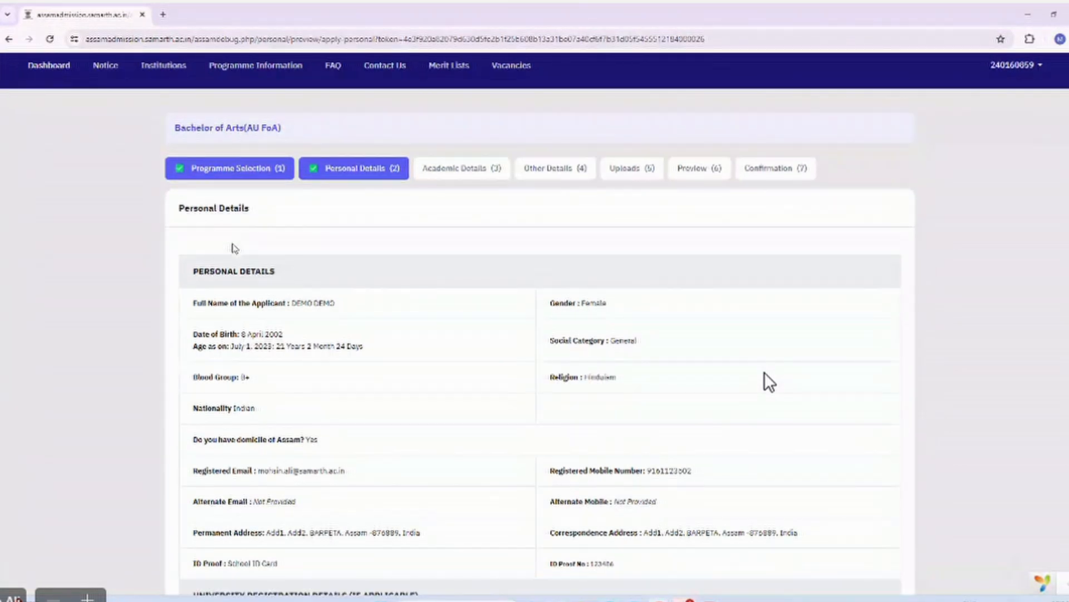
{"action": "scroll", "coordinate": [233, 246], "scroll_direction": "down", "scroll_amount": 9}
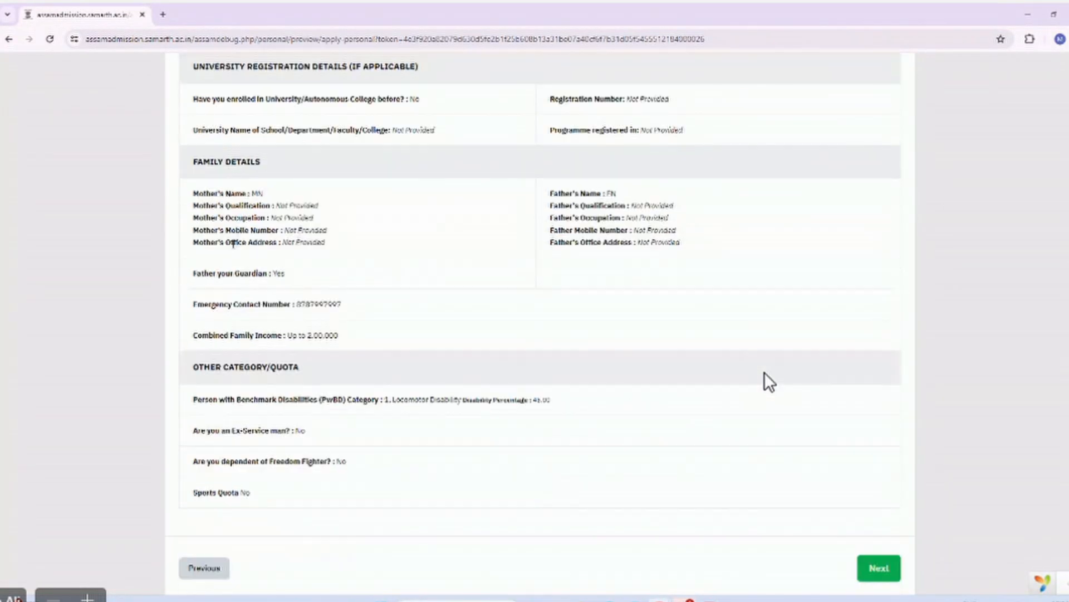
{"action": "scroll", "coordinate": [233, 245], "scroll_direction": "down", "scroll_amount": 2}
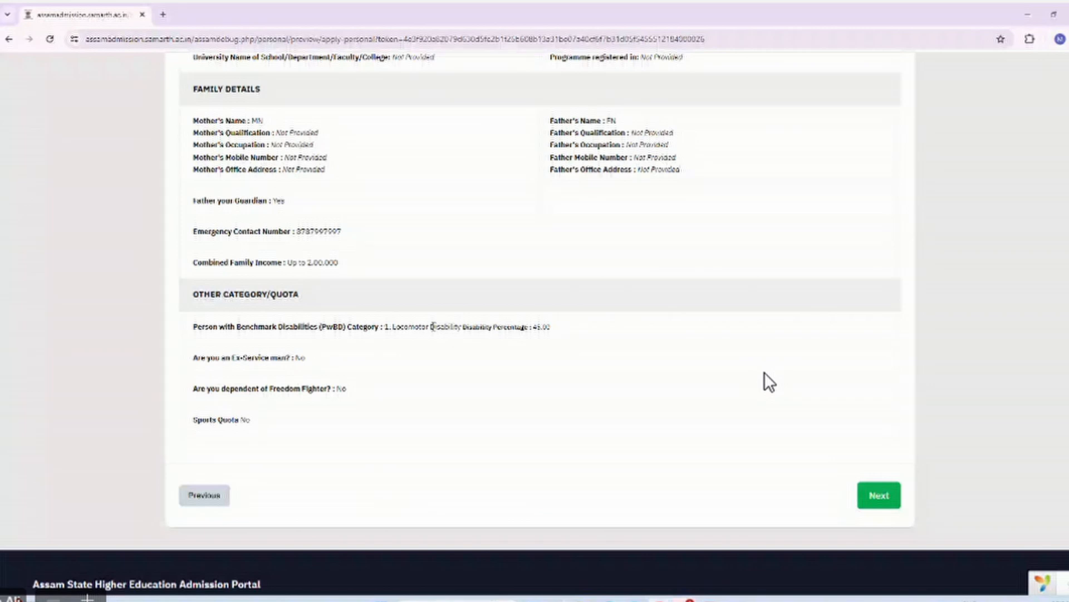
{"action": "left_click", "coordinate": [867, 501]}
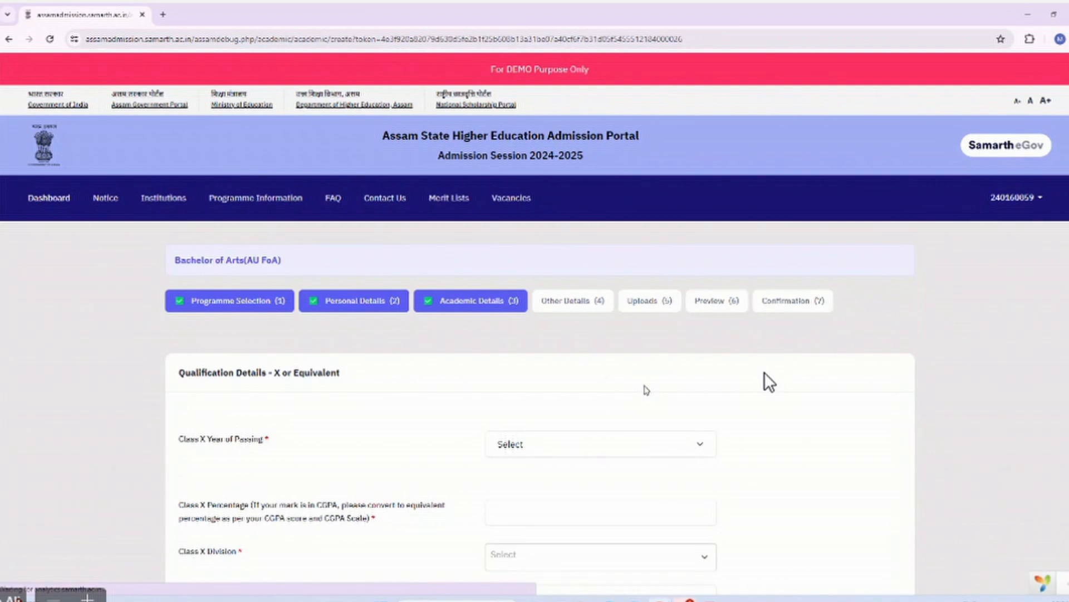
Set Class X passing year 2022, percentage 80 and First Division.
{"action": "scroll", "coordinate": [646, 389], "scroll_direction": "down", "scroll_amount": 3}
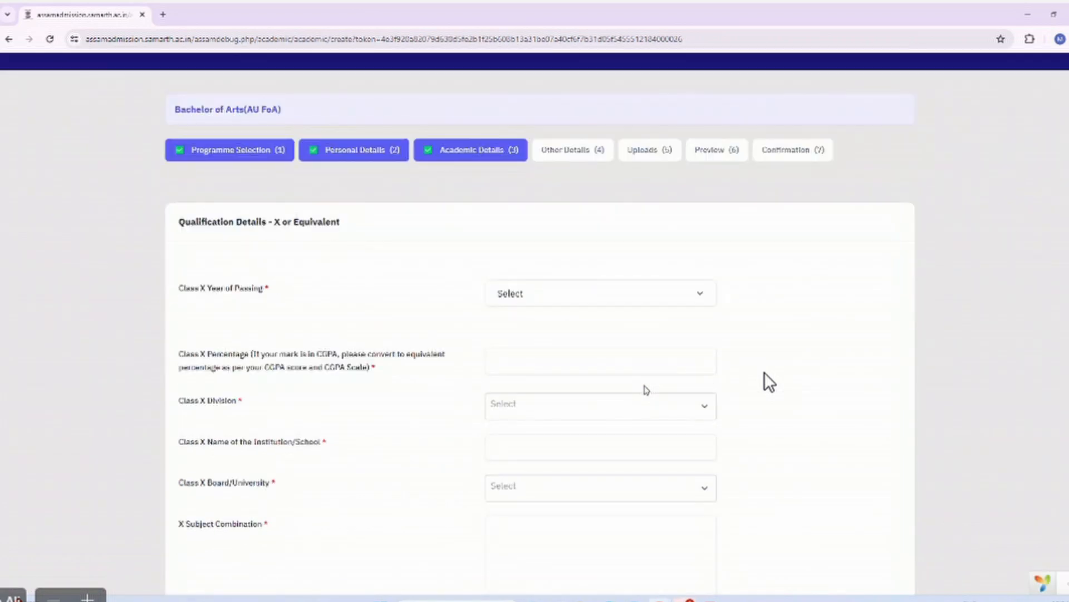
{"action": "left_click", "coordinate": [584, 300]}
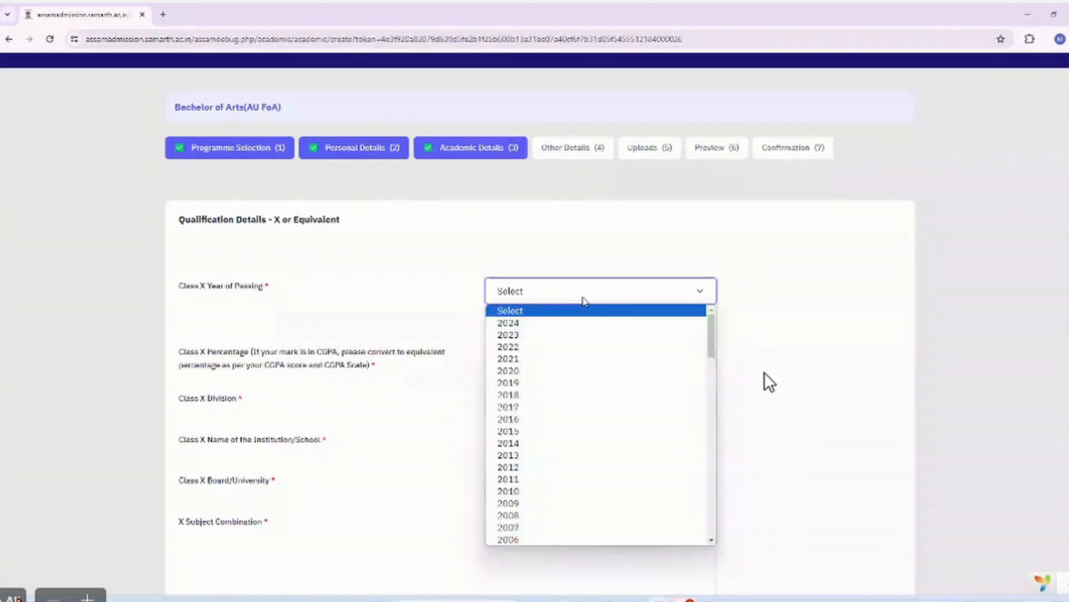
{"action": "left_click", "coordinate": [579, 347]}
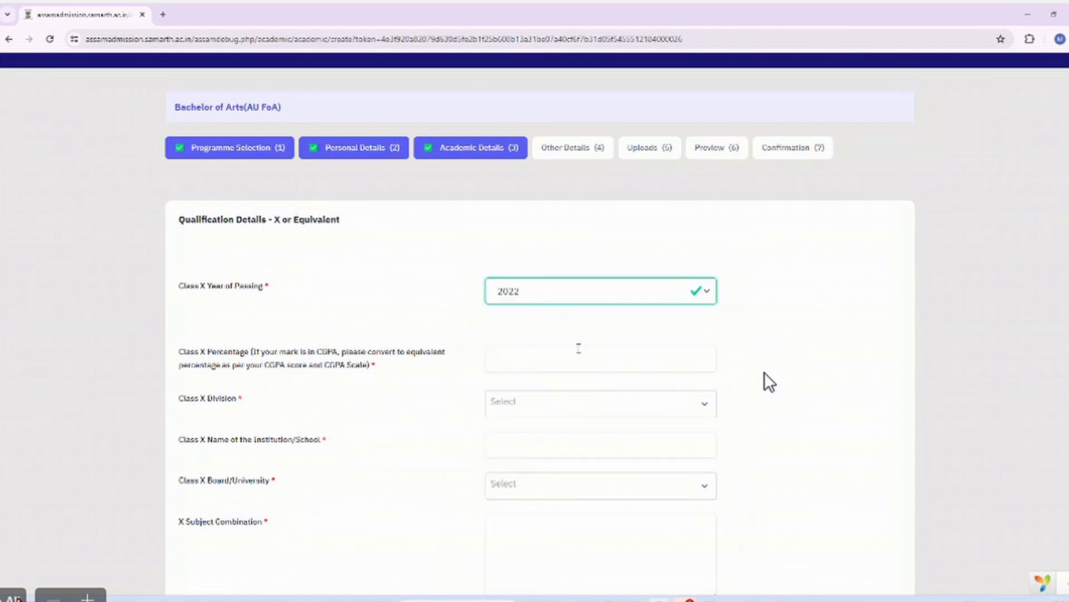
{"action": "left_click", "coordinate": [532, 361]}
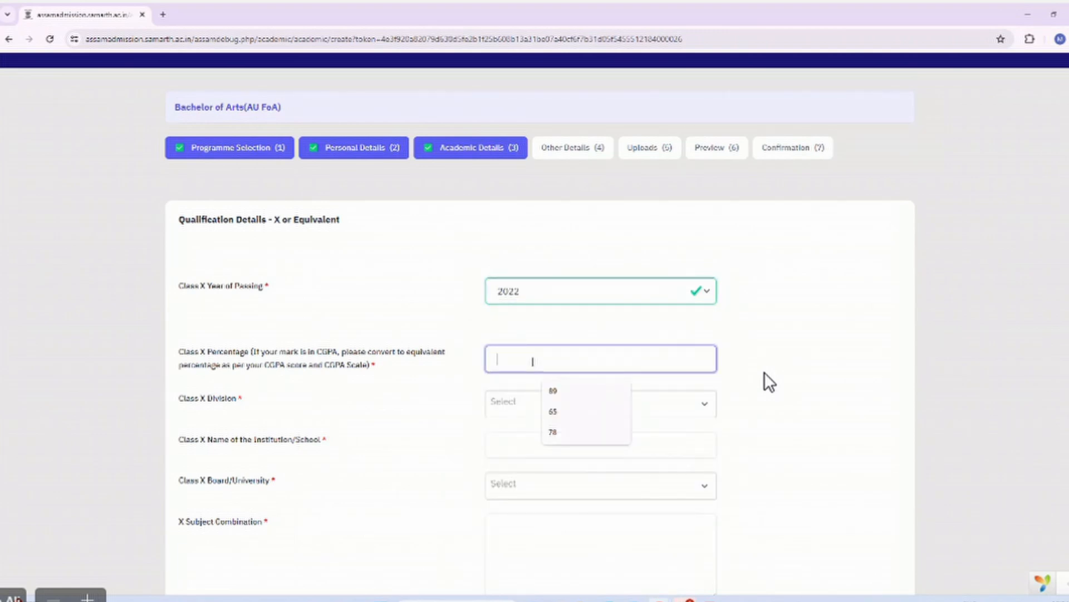
{"action": "type", "text": "7"}
{"action": "key", "text": "BackSpace"}
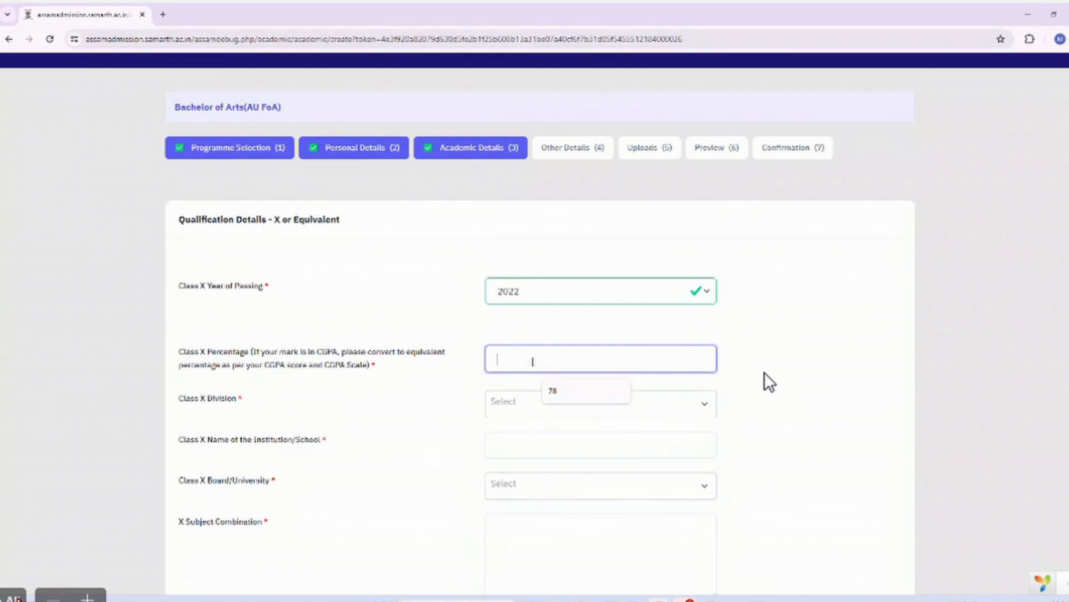
{"action": "type", "text": "80"}
{"action": "left_click", "coordinate": [527, 405]}
{"action": "left_click", "coordinate": [535, 470]}
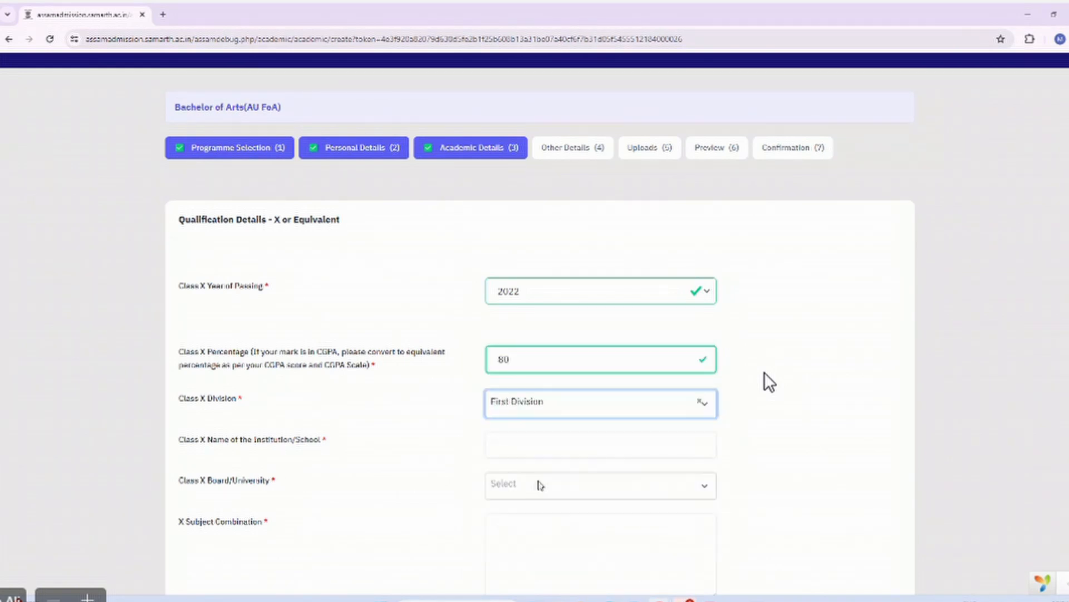
Enter 'XYZ School' as the Class X school and choose SEBA as the board.
{"action": "scroll", "coordinate": [537, 482], "scroll_direction": "down", "scroll_amount": 1}
{"action": "left_click", "coordinate": [516, 378]}
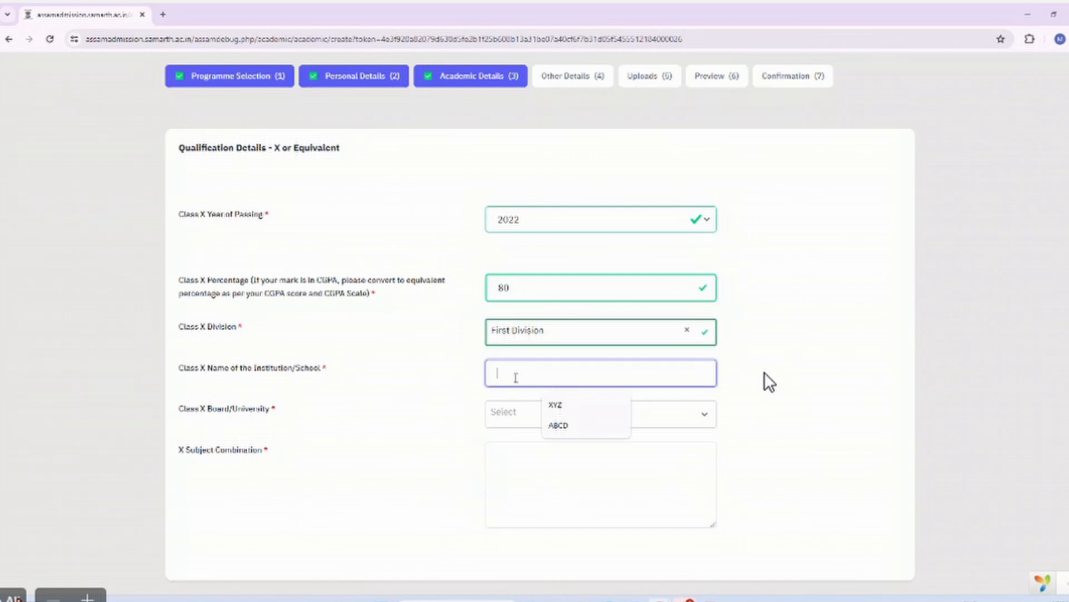
{"action": "type", "text": "XYZ"}
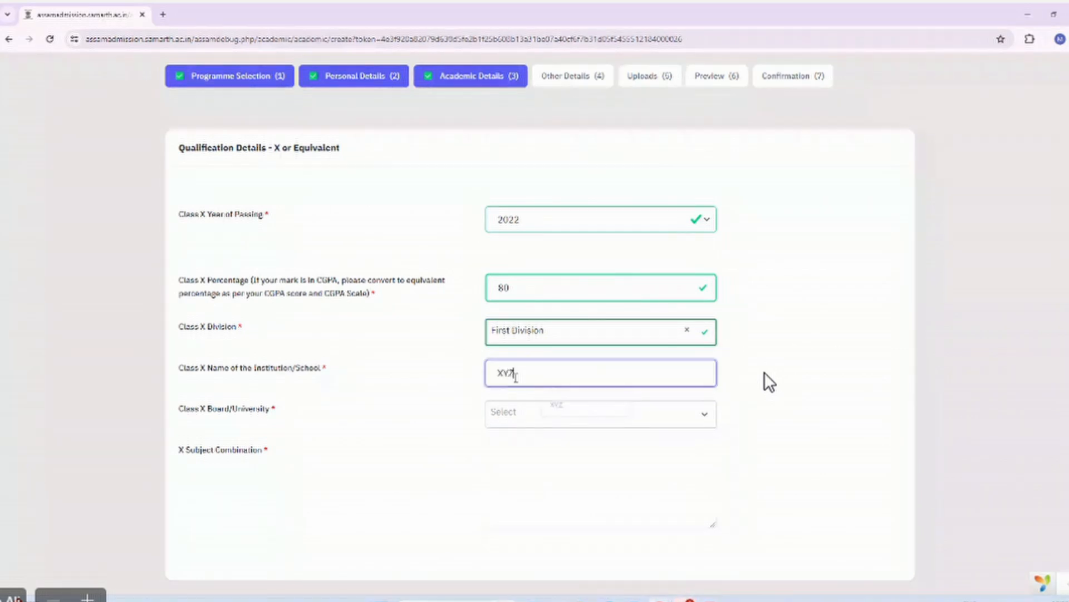
{"action": "type", "text": " School"}
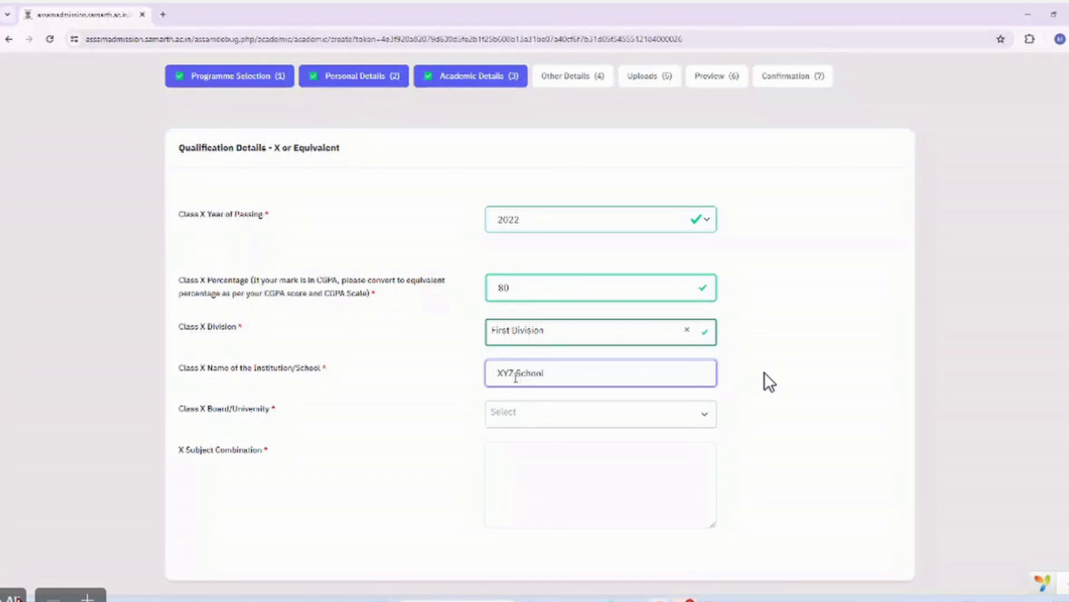
{"action": "left_click", "coordinate": [527, 421]}
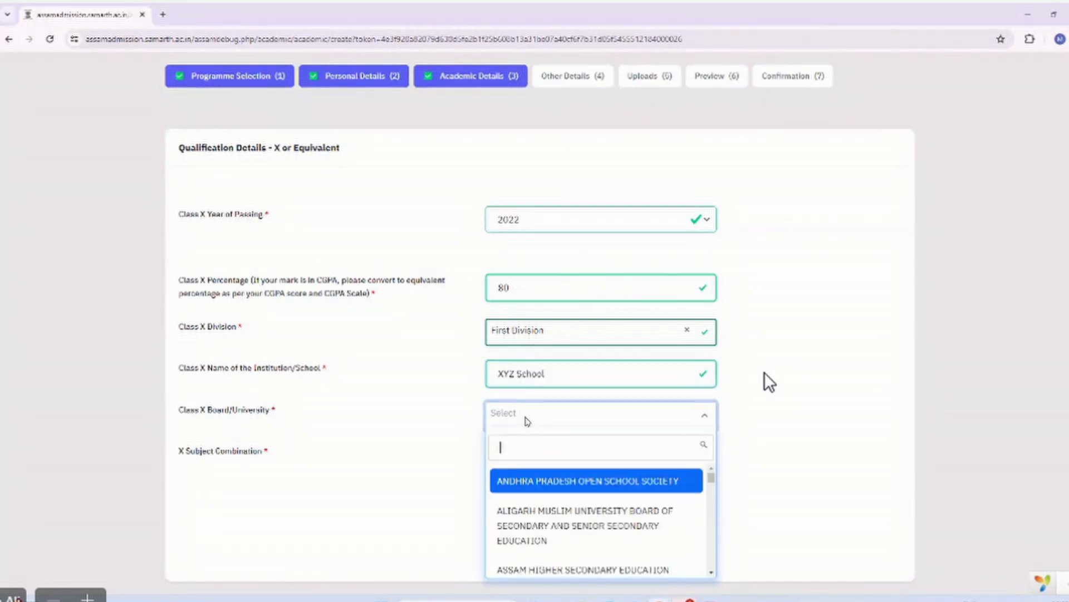
{"action": "type", "text": "s"}
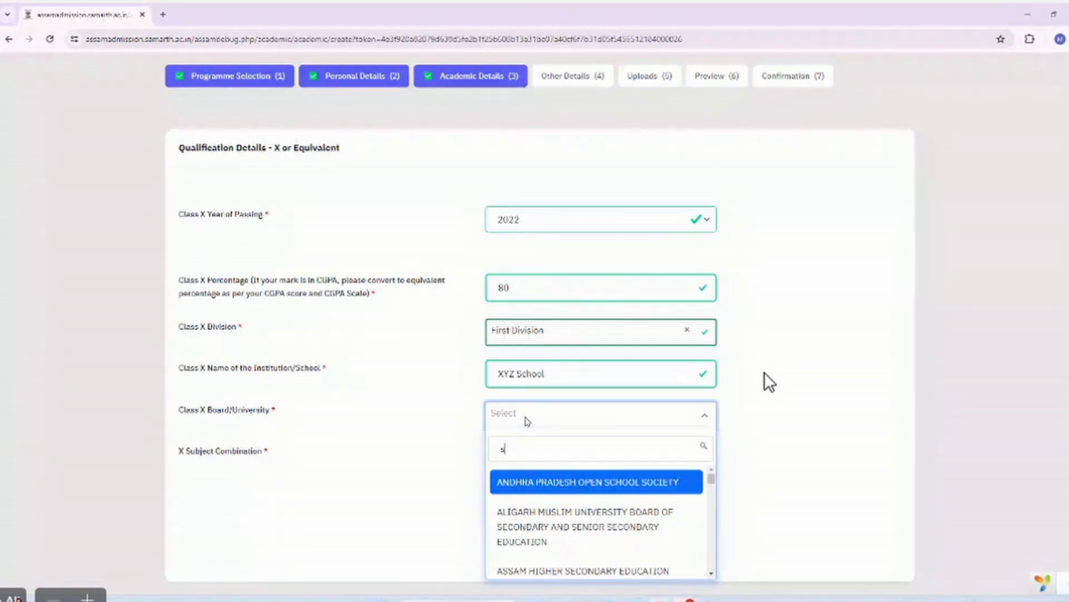
{"action": "type", "text": "econ"}
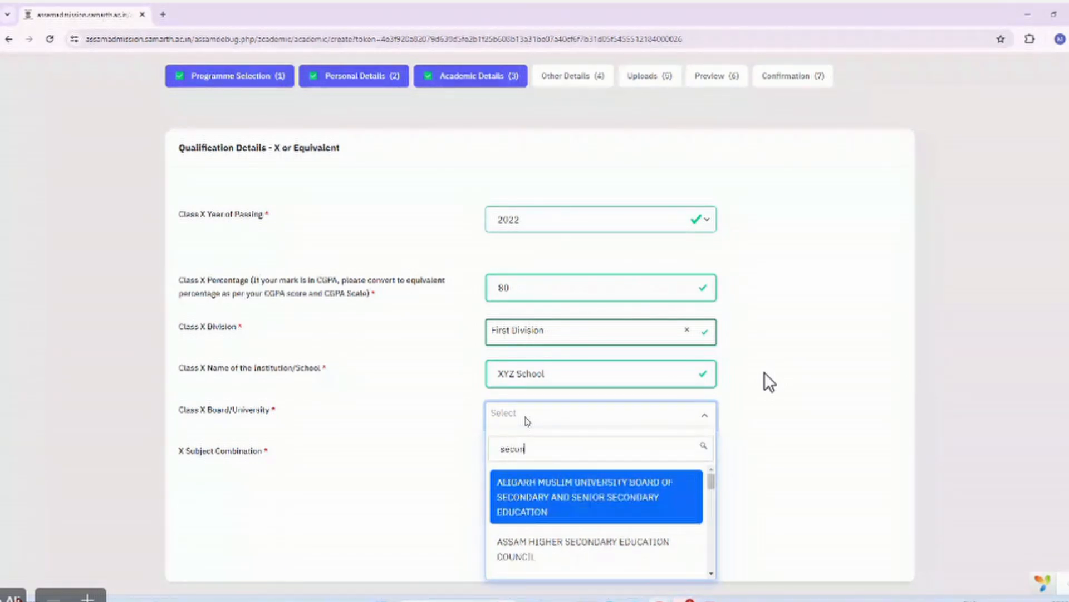
{"action": "type", "text": "dar"}
{"action": "scroll", "coordinate": [550, 521], "scroll_direction": "down", "scroll_amount": 5}
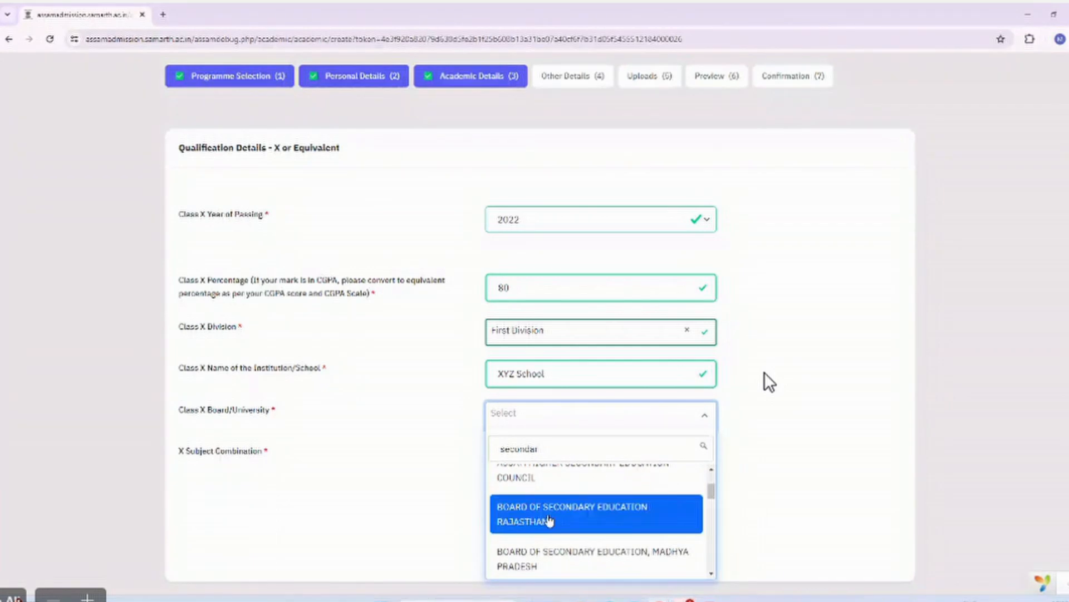
{"action": "scroll", "coordinate": [550, 520], "scroll_direction": "down", "scroll_amount": 5}
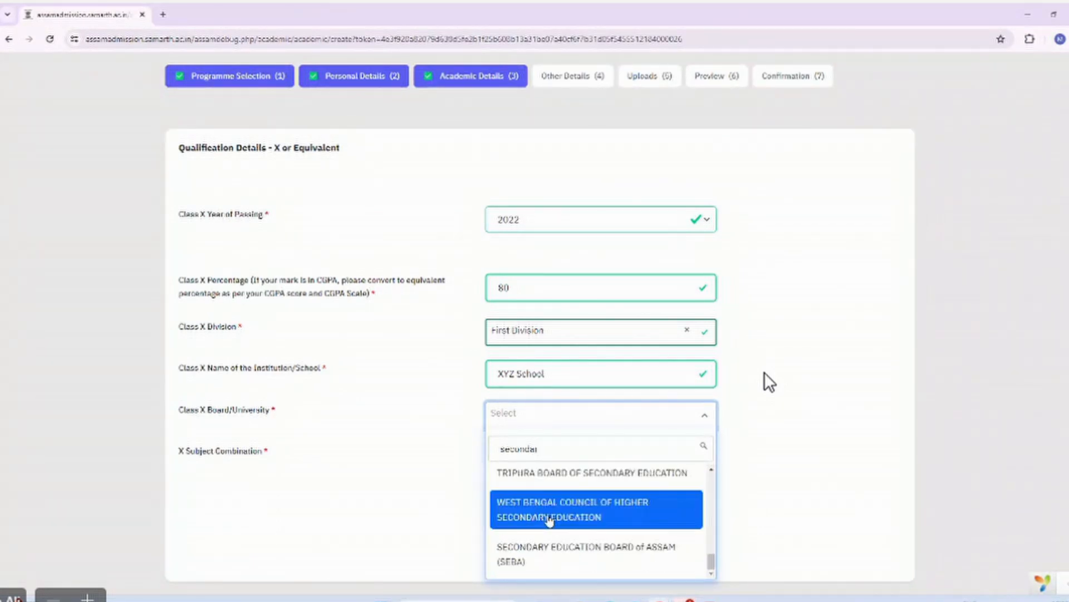
{"action": "left_click", "coordinate": [552, 548]}
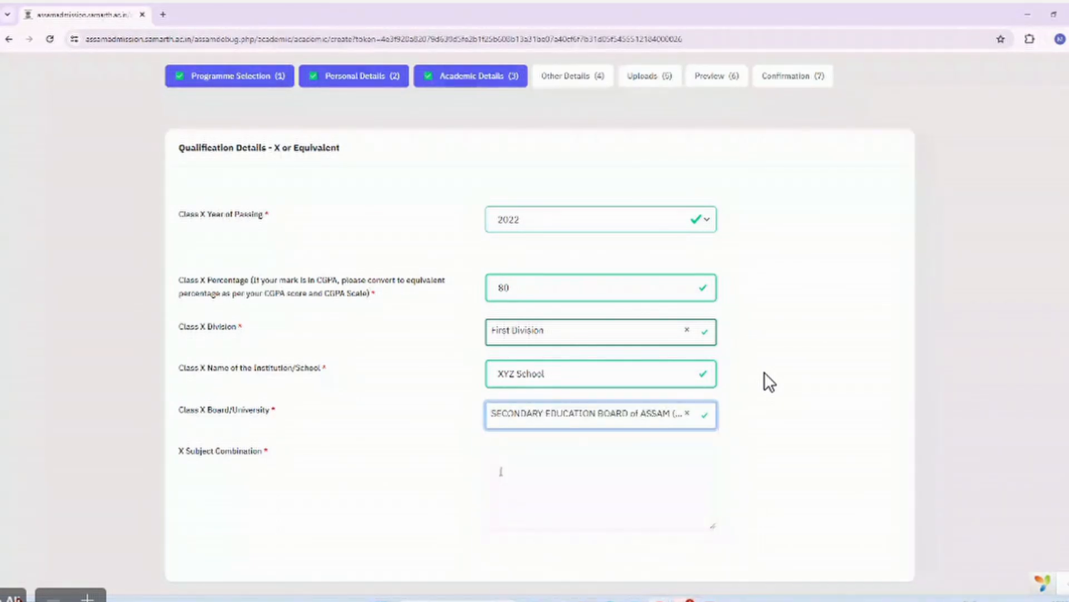
{"action": "left_click", "coordinate": [522, 489]}
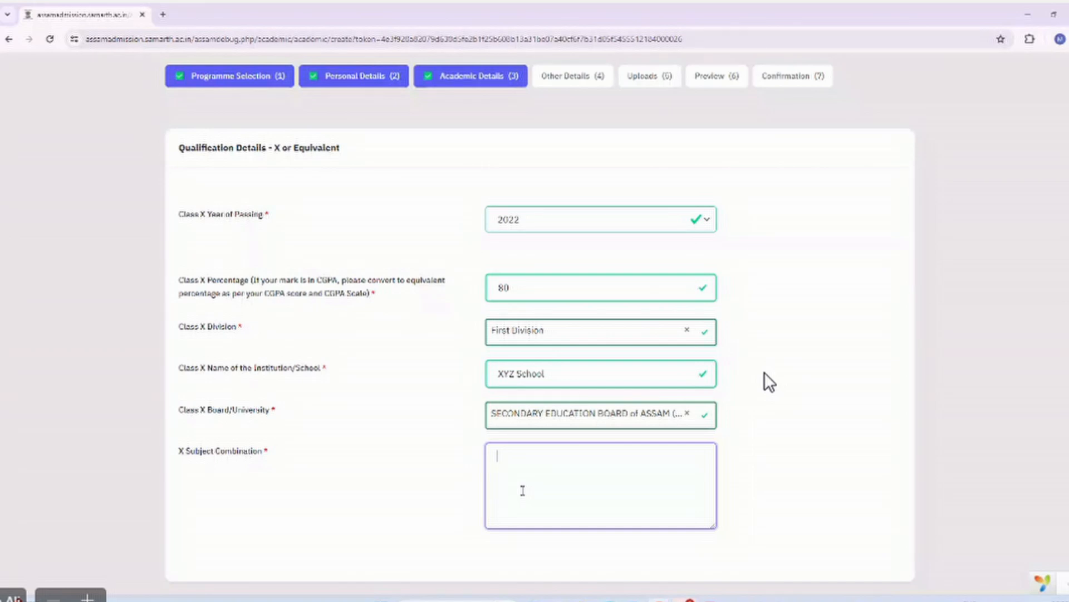
Enter Class X subjects 'Hindi, English, Science, Social Science, Maths', replacing a mistaken Arts.
{"action": "type", "text": "Hindi, English,"}
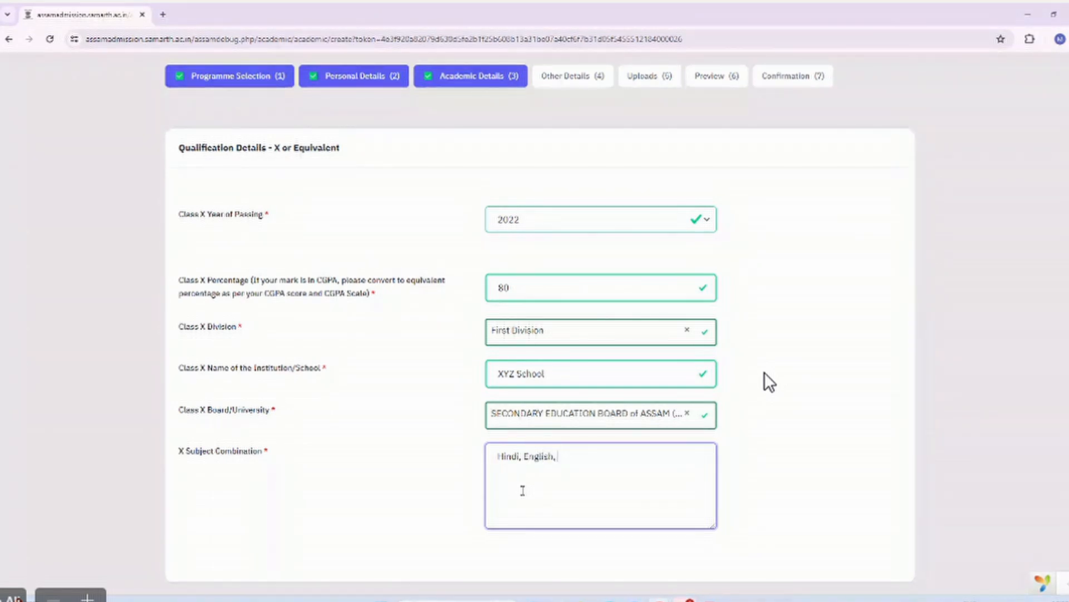
{"action": "type", "text": " Science"}
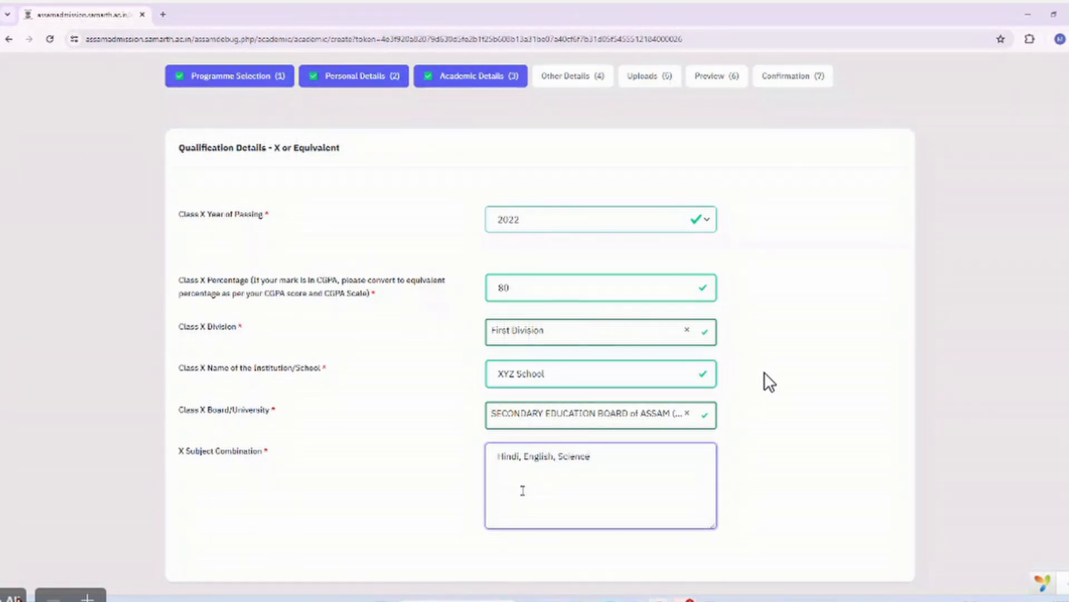
{"action": "type", "text": ", Social Science, Arts"}
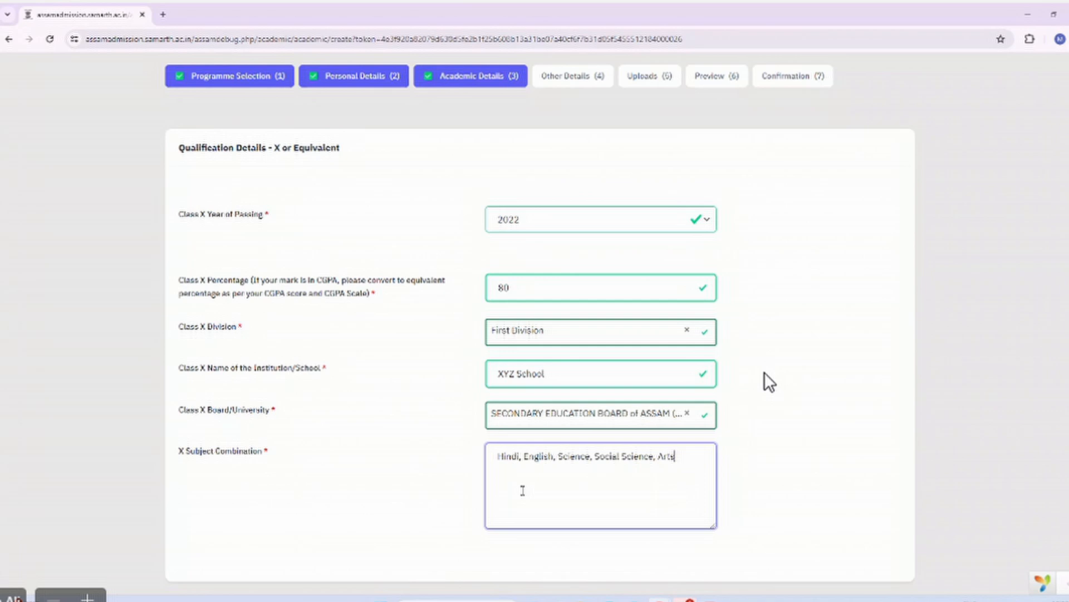
{"action": "key", "text": "BackSpace"}
{"action": "key", "text": "BackSpace"}
{"action": "key", "text": "BackSpace"}
{"action": "key", "text": "BackSpace"}
{"action": "type", "text": "Maths"}
{"action": "scroll", "coordinate": [770, 383], "scroll_direction": "down", "scroll_amount": 2}
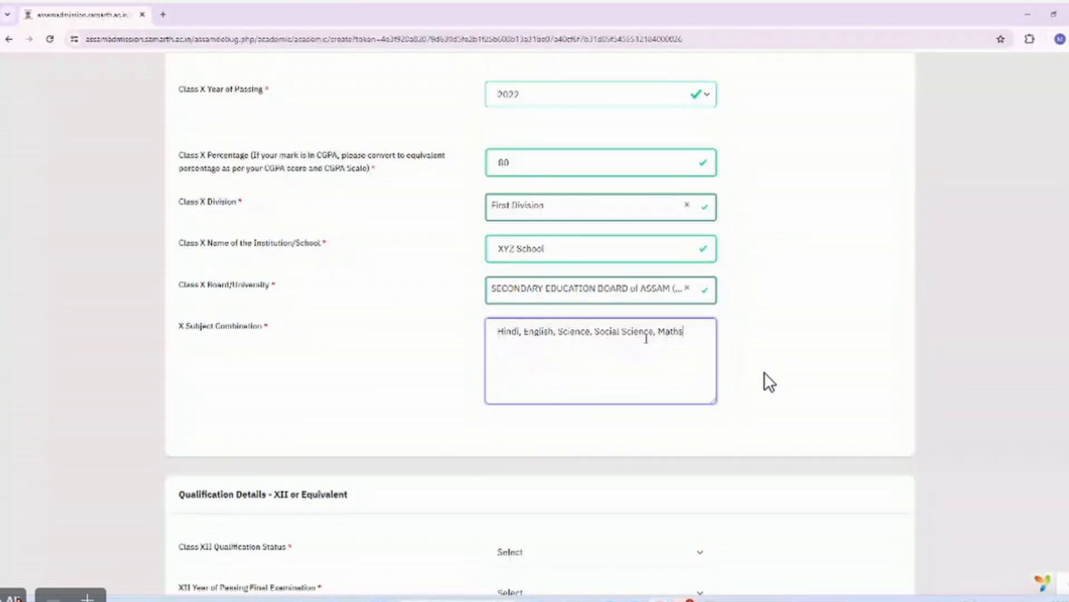
Mark the Class XII qualification as Passed in 2024.
{"action": "scroll", "coordinate": [565, 362], "scroll_direction": "down", "scroll_amount": 2}
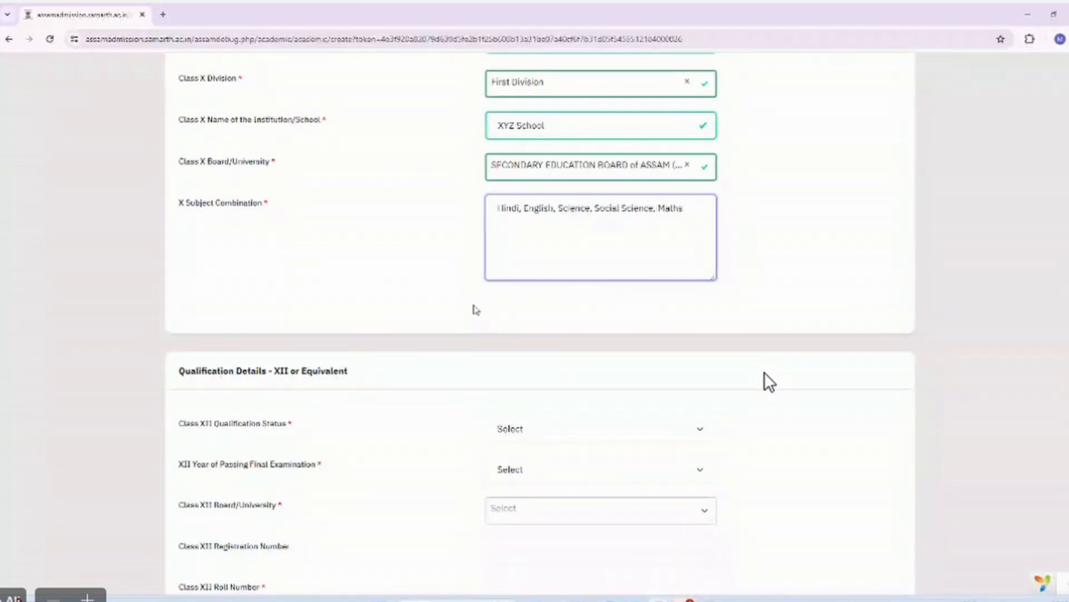
{"action": "scroll", "coordinate": [473, 308], "scroll_direction": "down", "scroll_amount": 2}
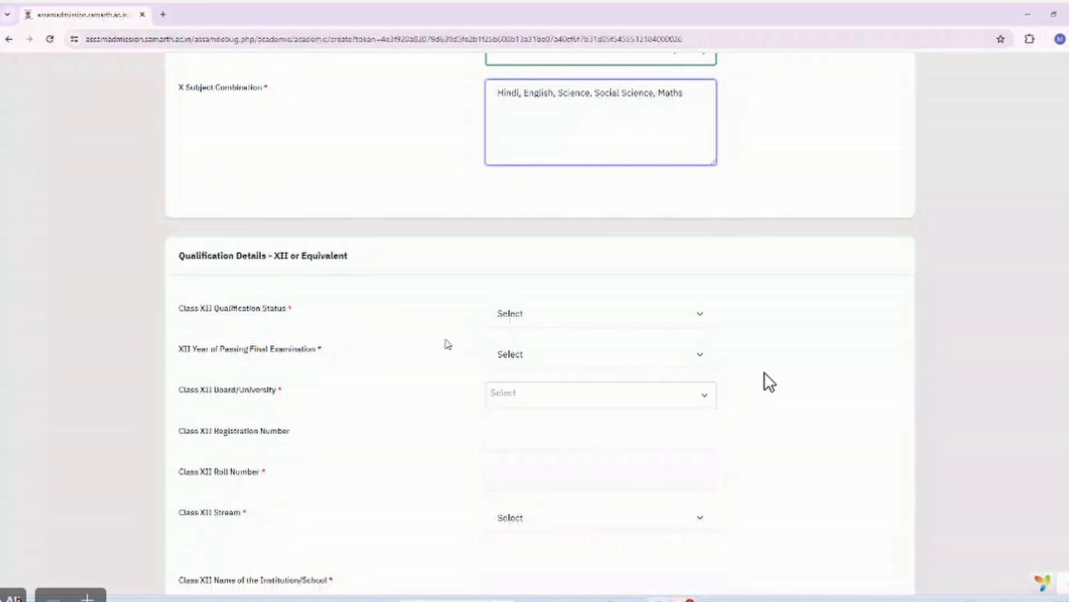
{"action": "scroll", "coordinate": [444, 341], "scroll_direction": "down", "scroll_amount": 1}
{"action": "left_click", "coordinate": [525, 248]}
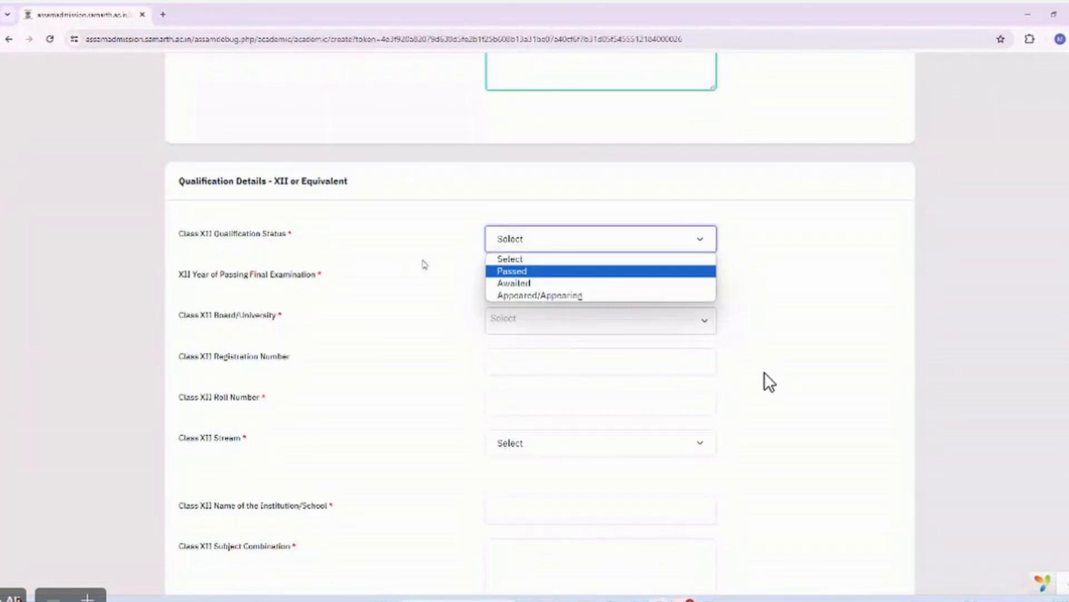
{"action": "left_click", "coordinate": [511, 273]}
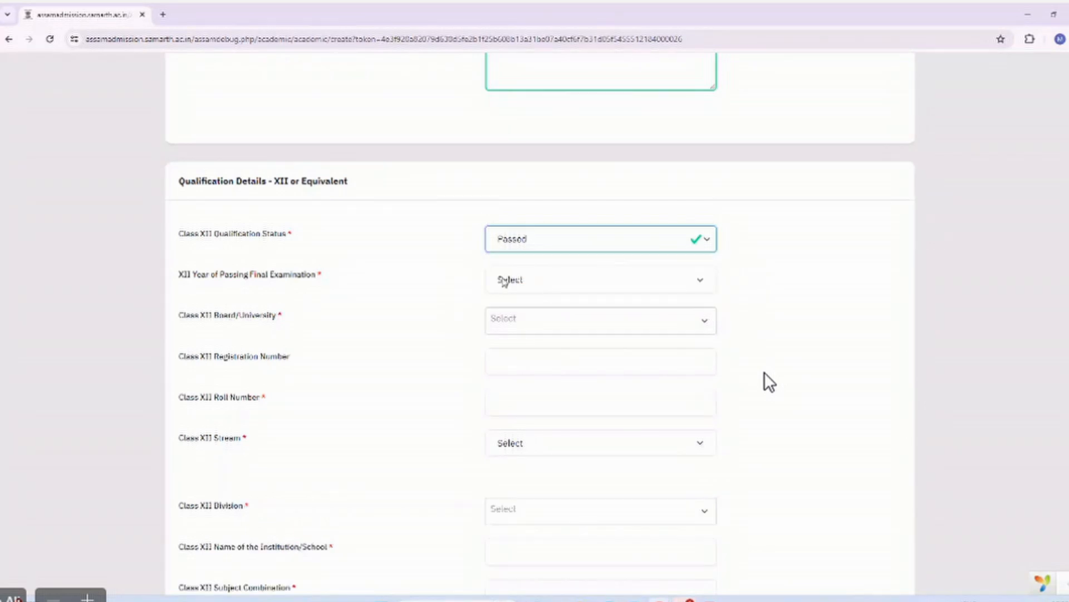
{"action": "scroll", "coordinate": [490, 284], "scroll_direction": "down", "scroll_amount": 1}
{"action": "left_click", "coordinate": [542, 229]}
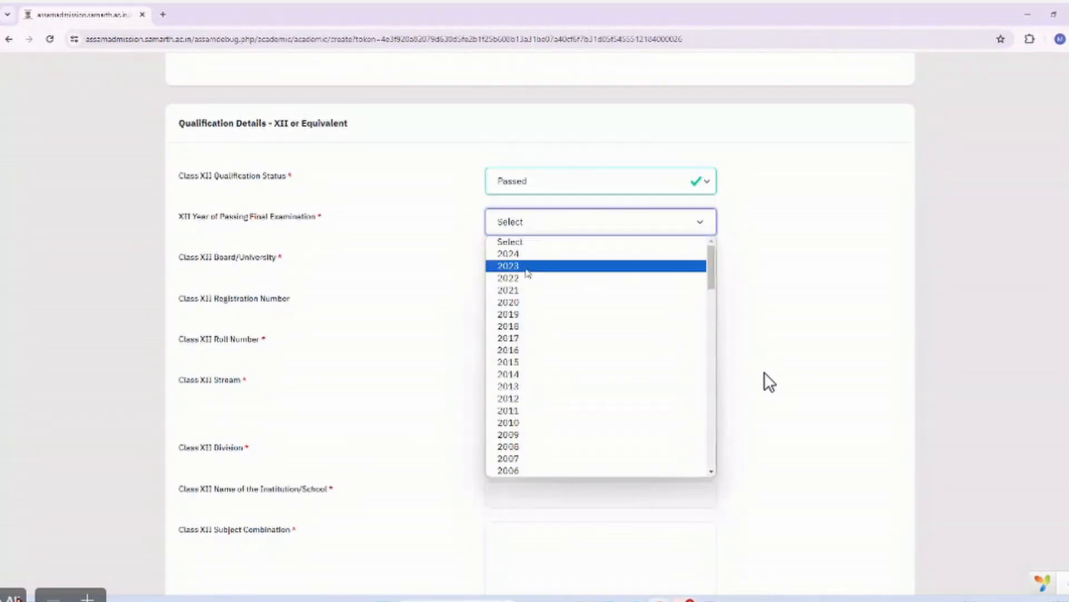
{"action": "left_click", "coordinate": [517, 254]}
Choose Assam Higher Secondary Education Council as the Class XII board and enter the registration number.
{"action": "left_click", "coordinate": [523, 271]}
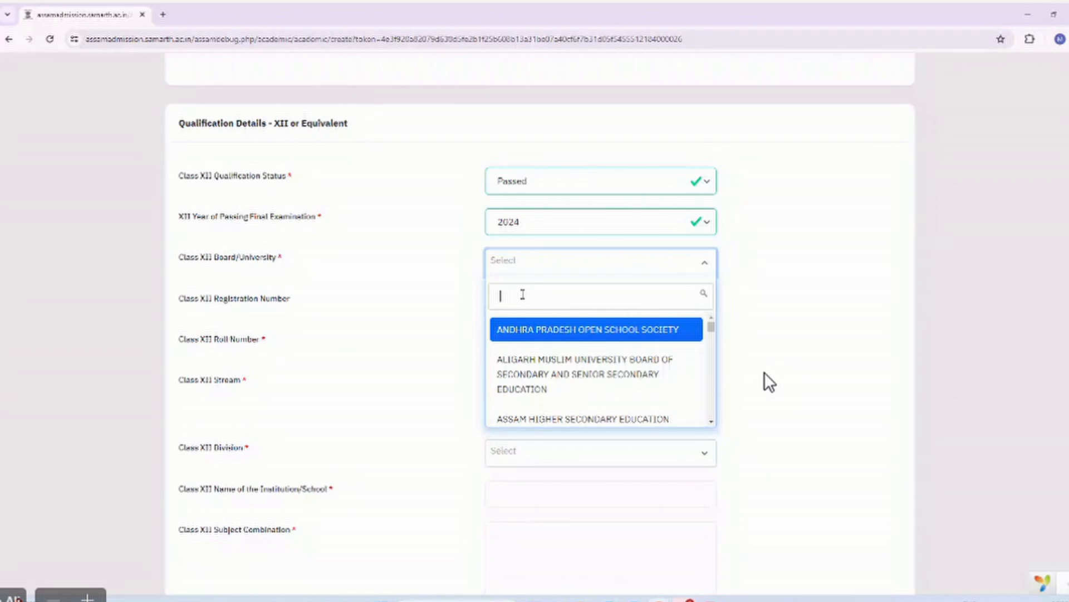
{"action": "type", "text": "ass"}
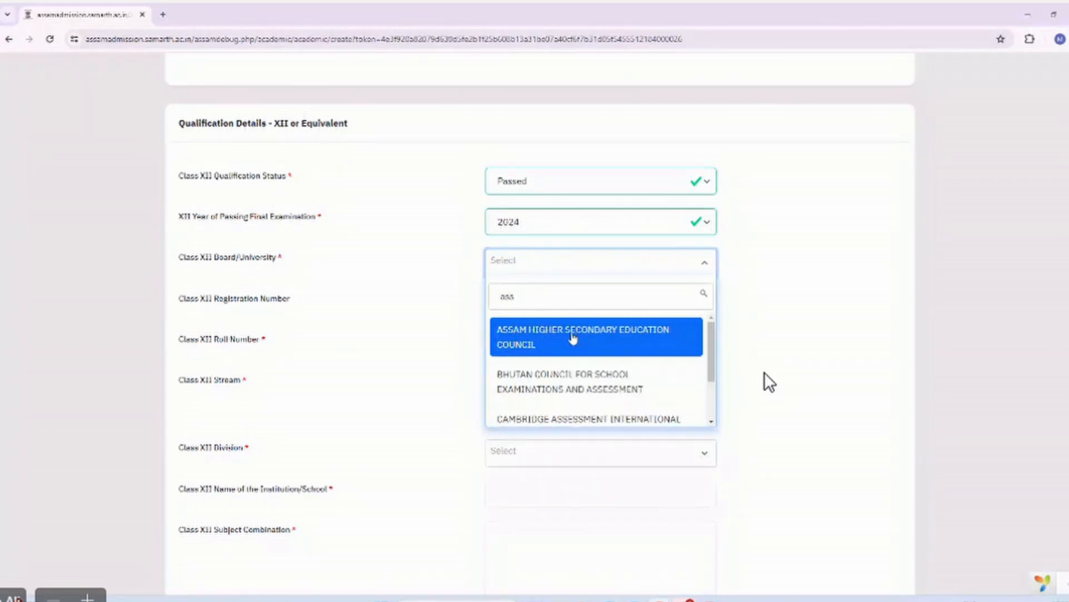
{"action": "left_click", "coordinate": [573, 342]}
{"action": "left_click", "coordinate": [529, 301]}
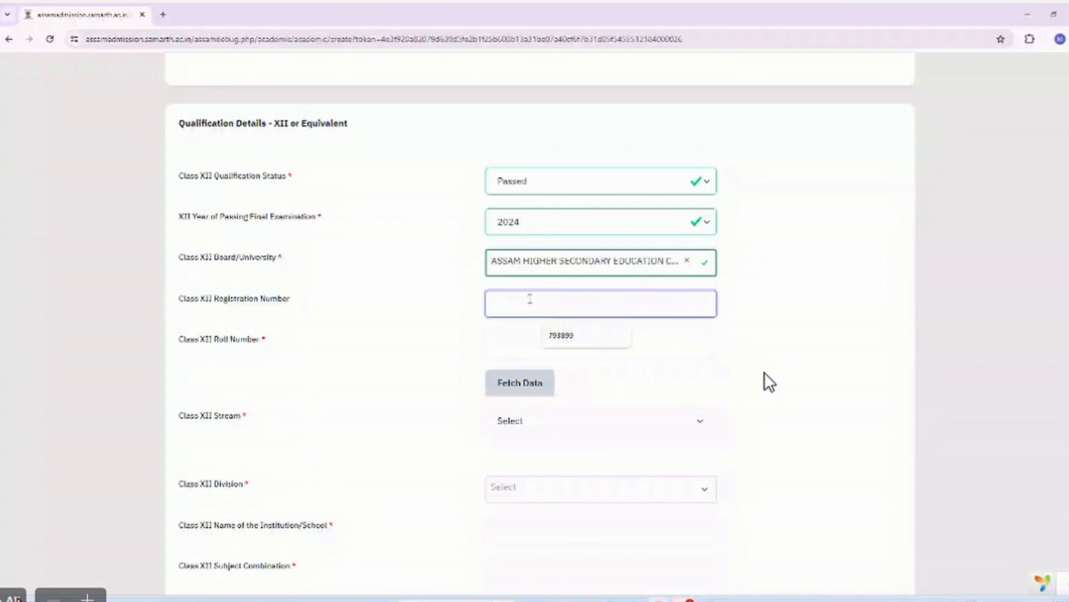
{"action": "type", "text": "1235"}
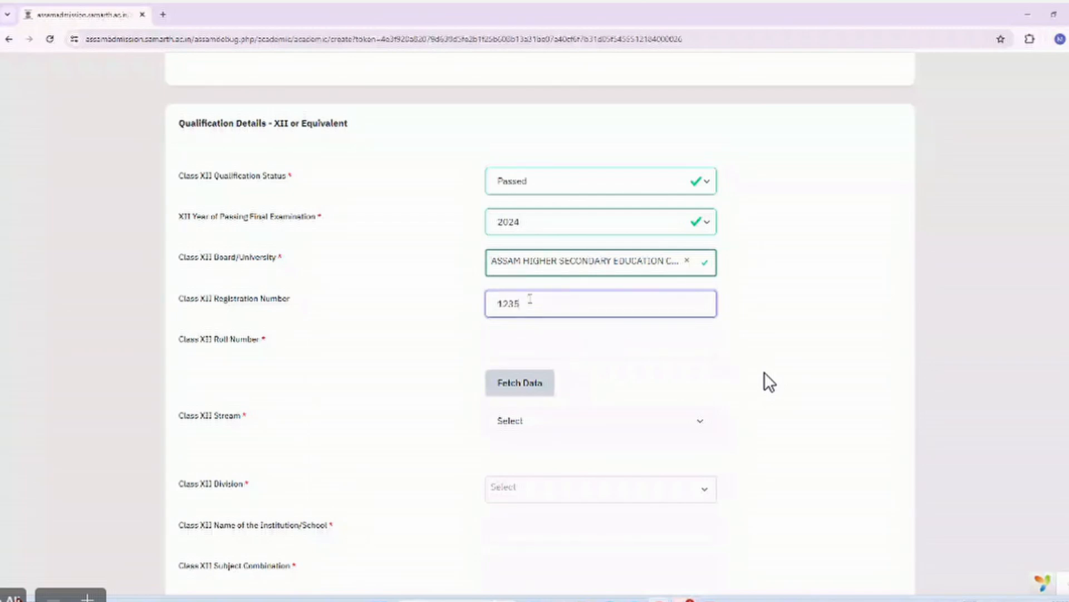
{"action": "type", "text": "5"}
{"action": "scroll", "coordinate": [525, 217], "scroll_direction": "up", "scroll_amount": 5}
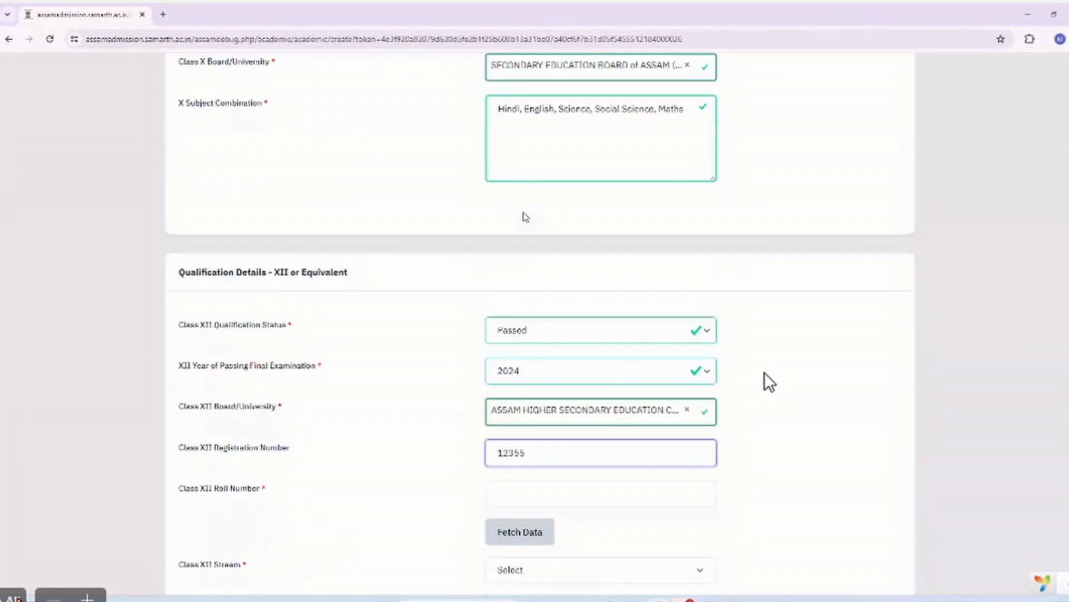
{"action": "scroll", "coordinate": [526, 216], "scroll_direction": "down", "scroll_amount": 7}
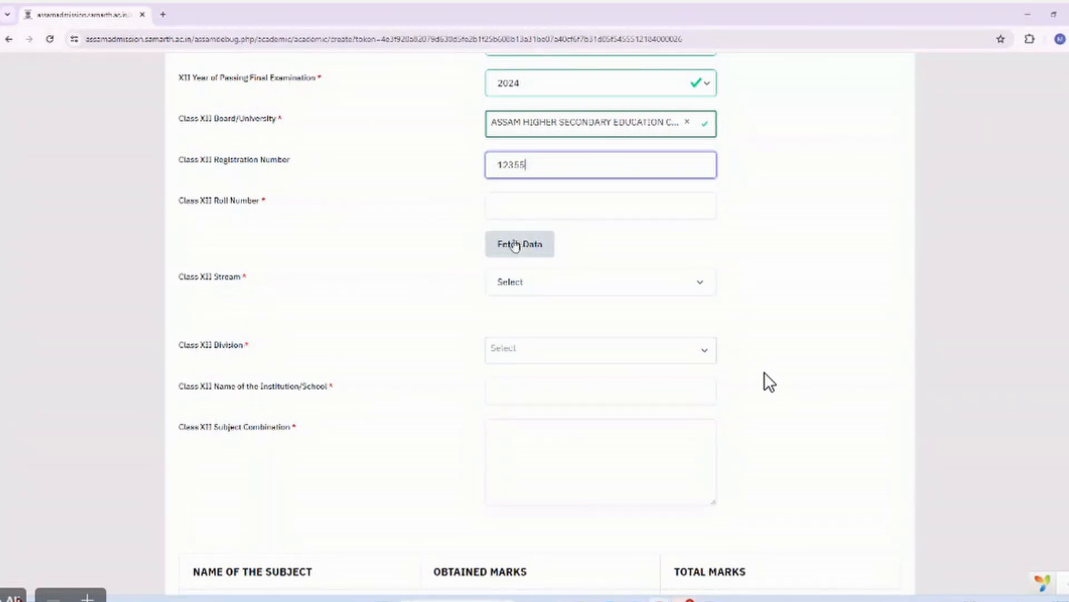
Enter the Class XII roll number and try fetching results, which returns record not found.
{"action": "left_click", "coordinate": [518, 246]}
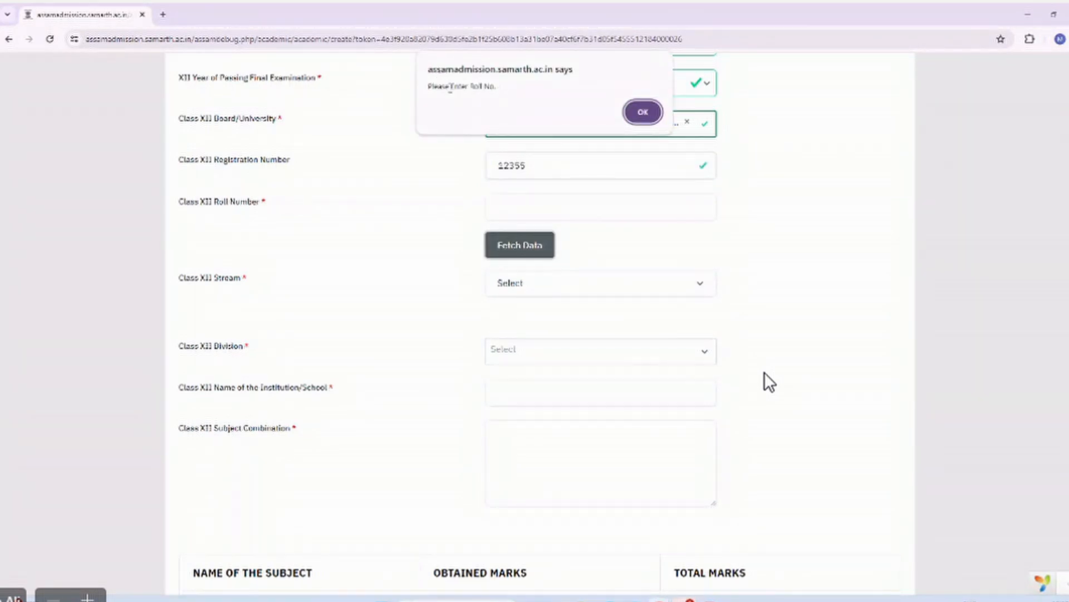
{"action": "left_click", "coordinate": [643, 112]}
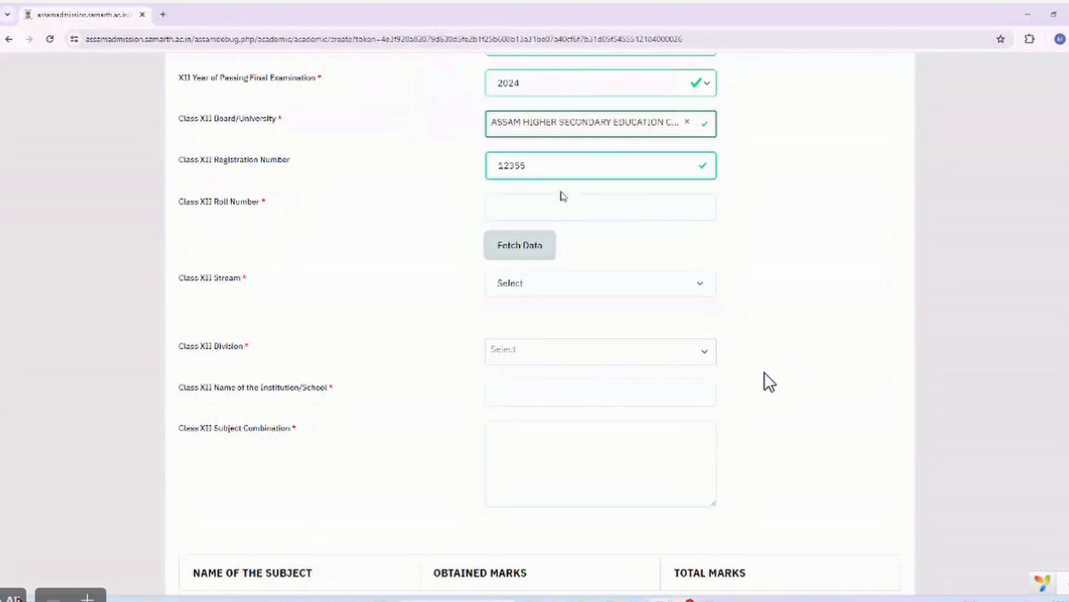
{"action": "left_click", "coordinate": [561, 195]}
{"action": "type", "text": "14526"}
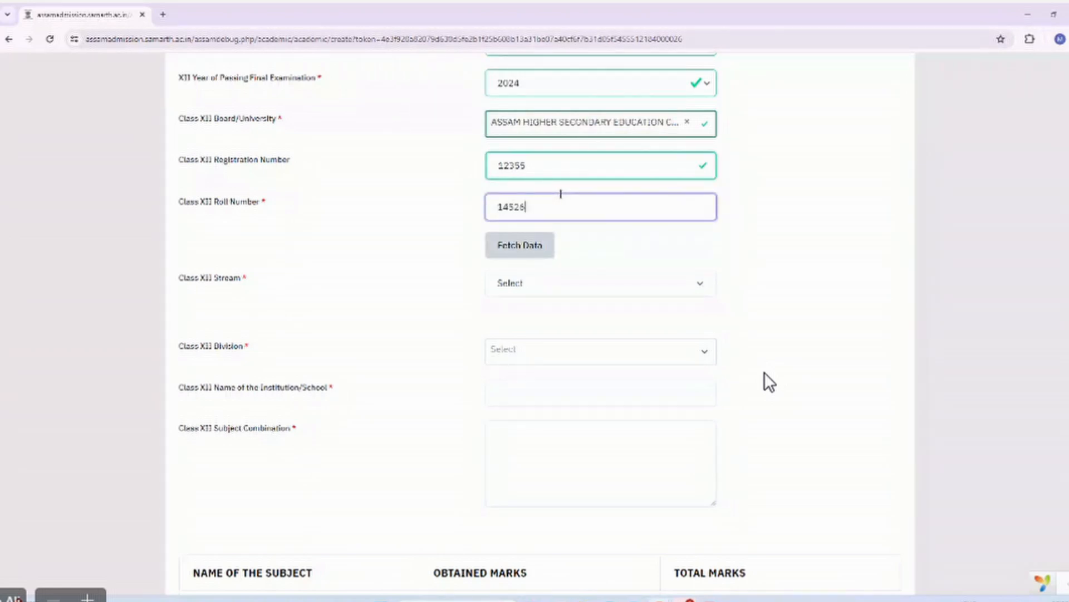
{"action": "type", "text": "6"}
{"action": "left_click", "coordinate": [536, 251]}
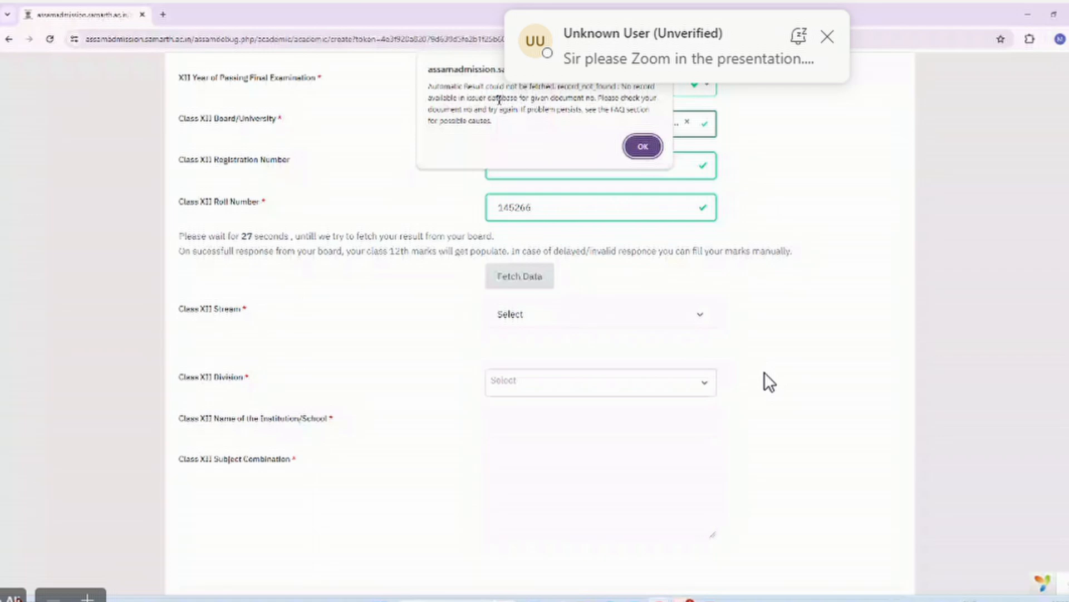
{"action": "left_click", "coordinate": [643, 148]}
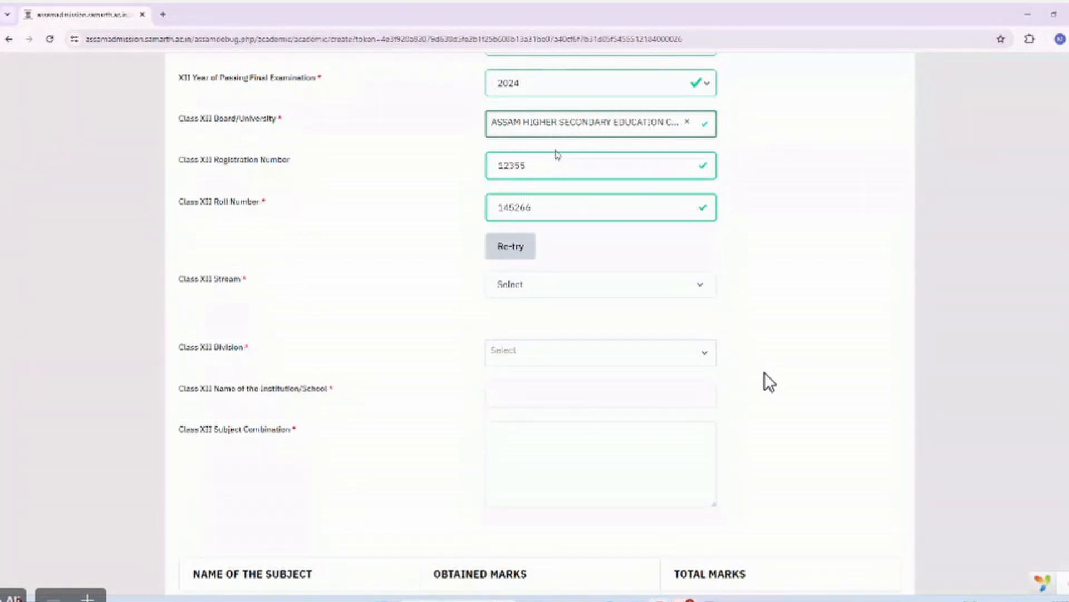
Set the Class XII stream to Arts, division to First Division and institution to ABCD.
{"action": "scroll", "coordinate": [462, 243], "scroll_direction": "down", "scroll_amount": 1}
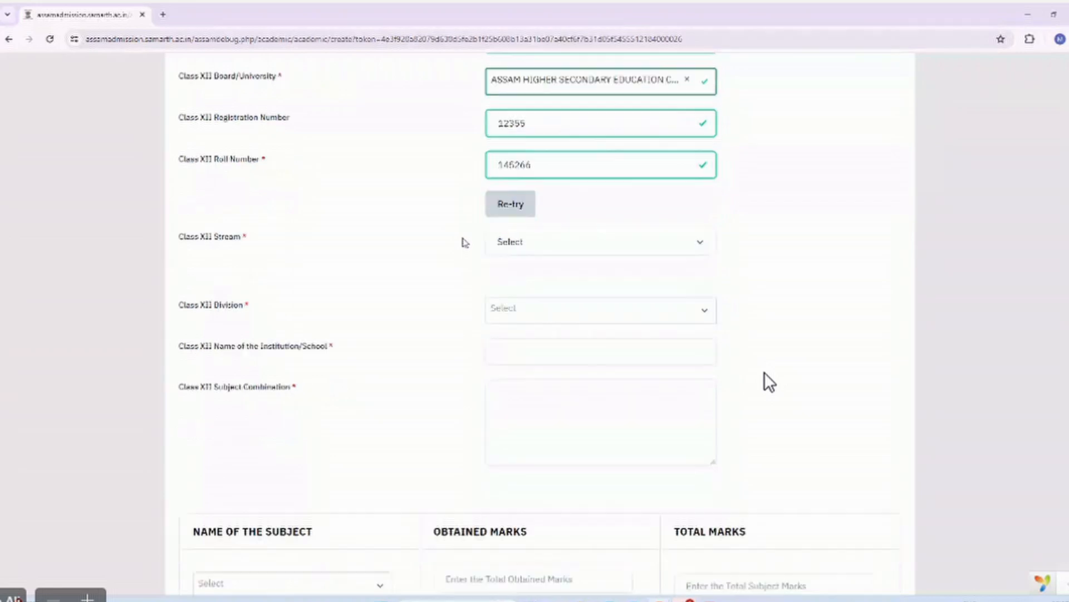
{"action": "scroll", "coordinate": [524, 122], "scroll_direction": "up", "scroll_amount": 2}
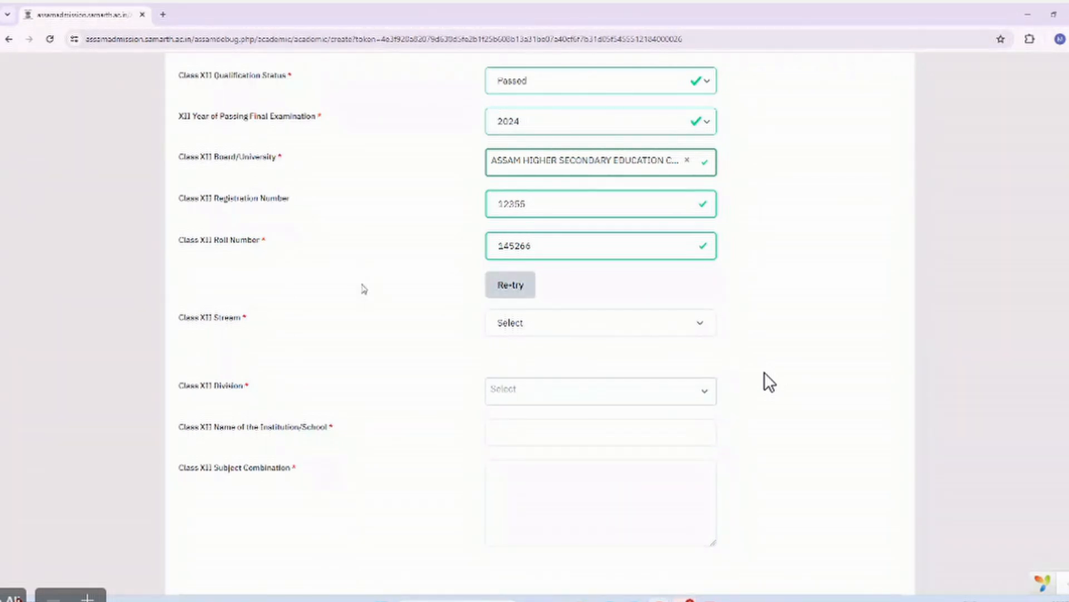
{"action": "scroll", "coordinate": [363, 288], "scroll_direction": "down", "scroll_amount": 2}
{"action": "left_click", "coordinate": [524, 249]}
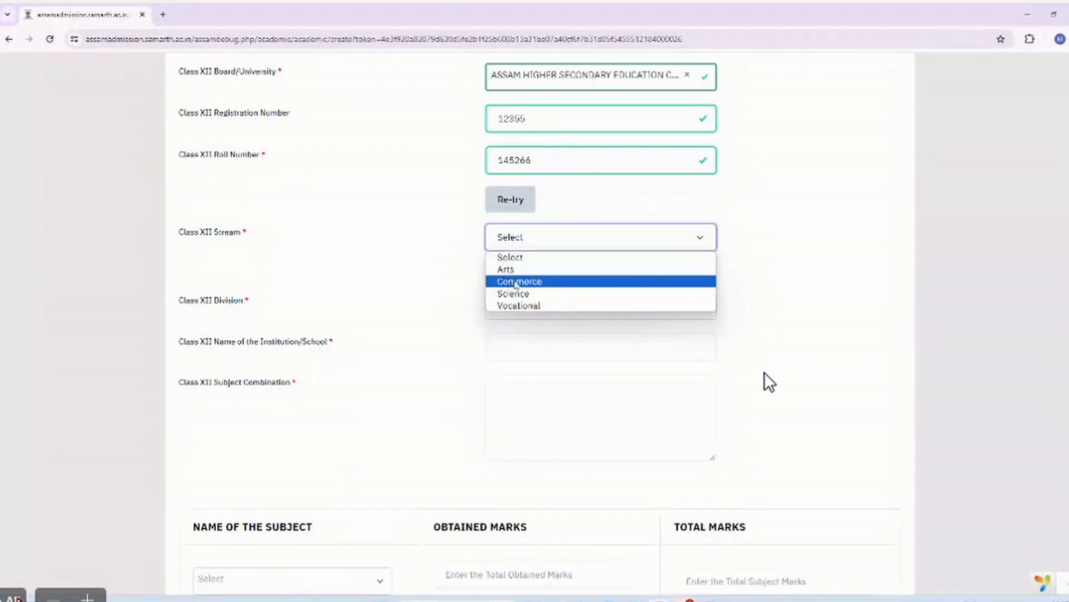
{"action": "left_click", "coordinate": [513, 272]}
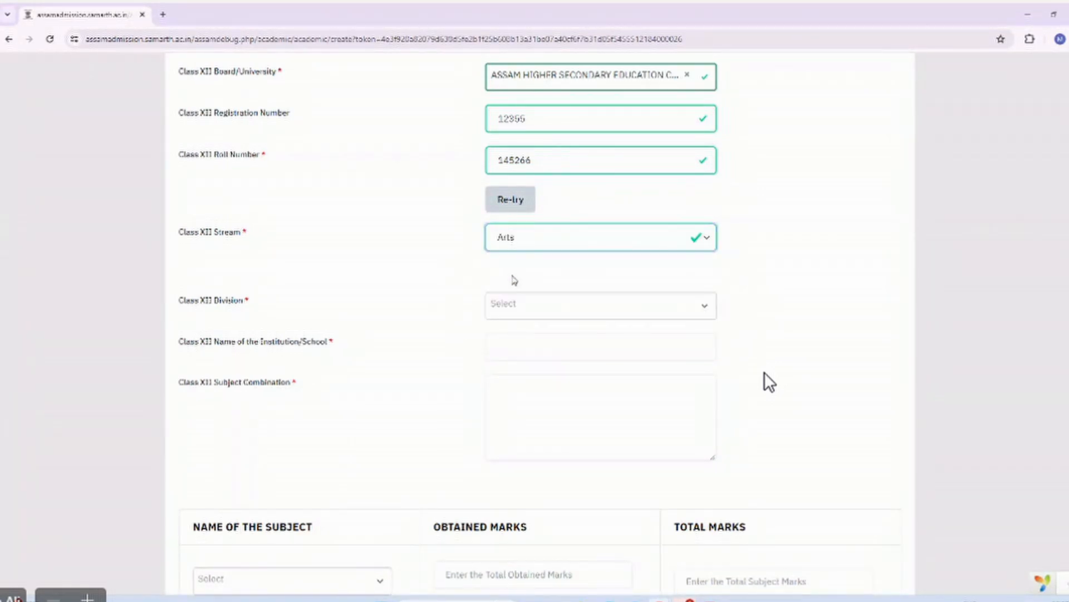
{"action": "scroll", "coordinate": [511, 279], "scroll_direction": "down", "scroll_amount": 1}
{"action": "left_click", "coordinate": [513, 240]}
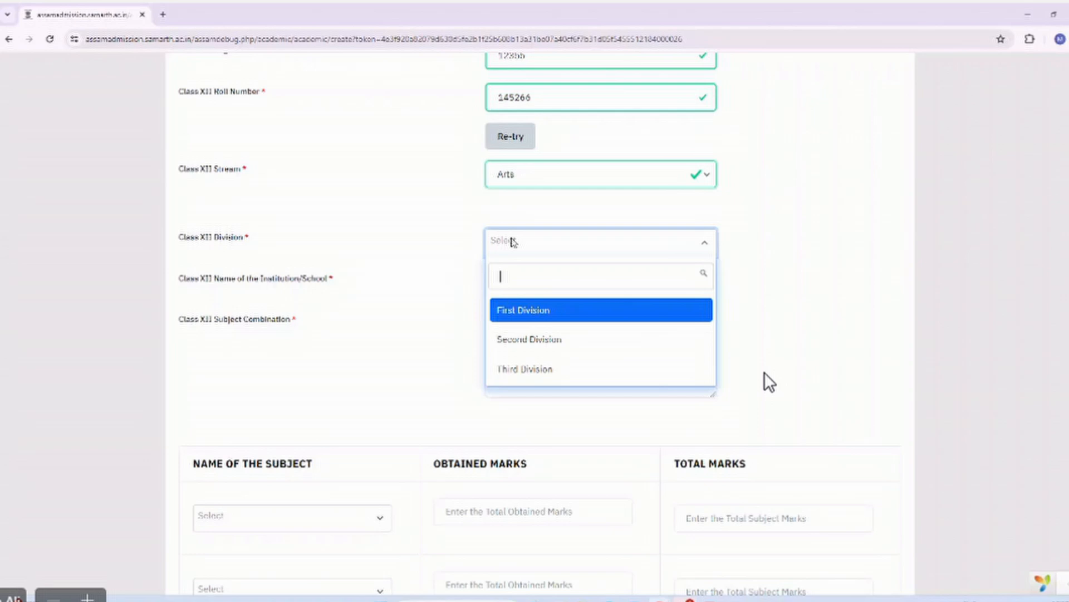
{"action": "left_click", "coordinate": [518, 313]}
{"action": "scroll", "coordinate": [516, 313], "scroll_direction": "down", "scroll_amount": 1}
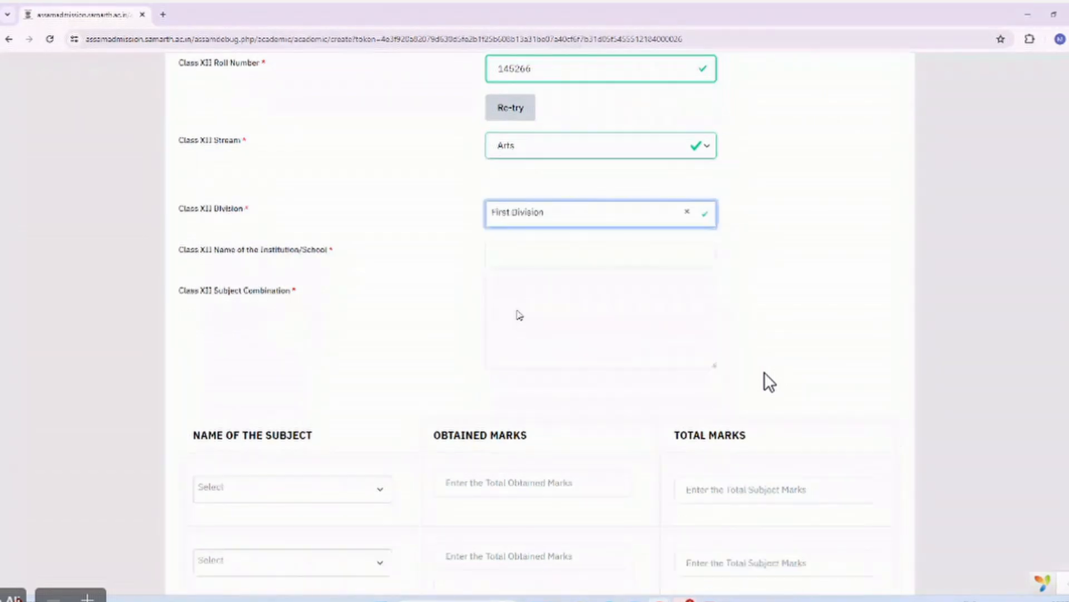
{"action": "left_click", "coordinate": [510, 254]}
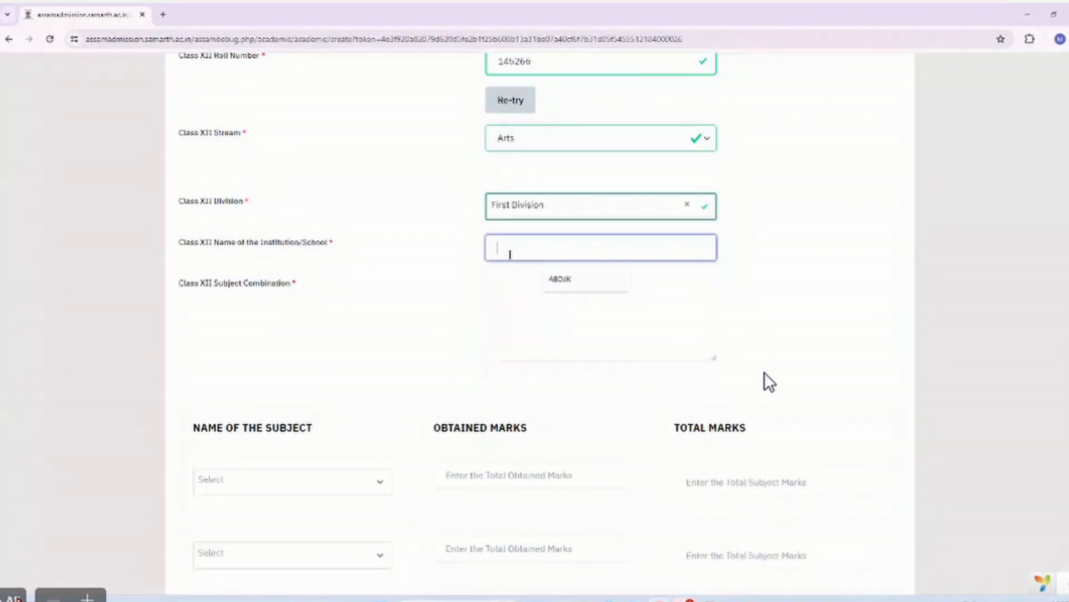
{"action": "type", "text": "ABCD"}
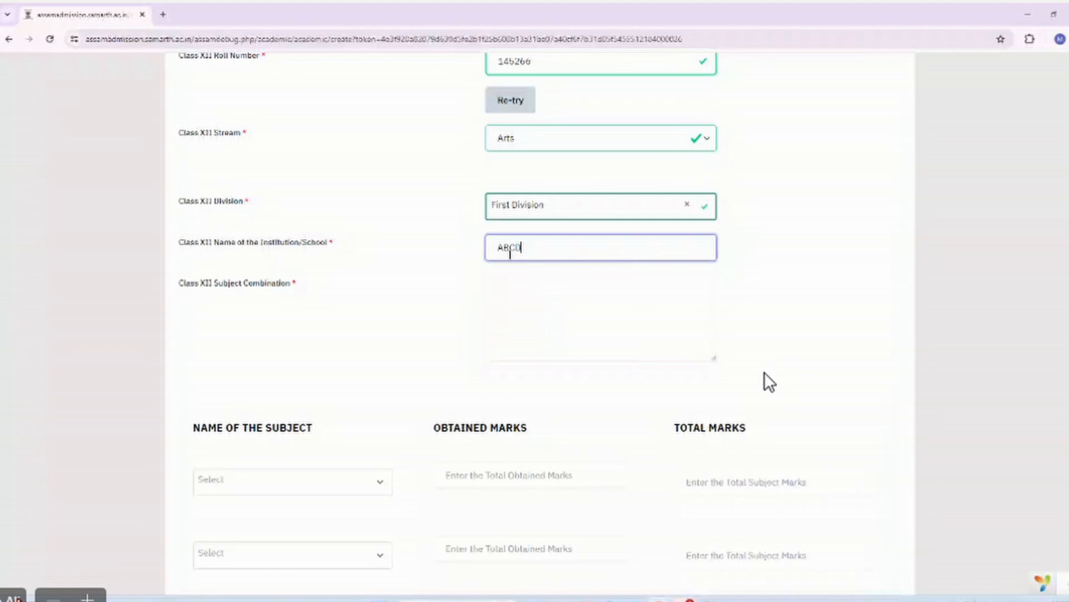
{"action": "key", "text": "Tab"}
Copy the Class X subject combination into the Class XII Subject Combination field.
{"action": "scroll", "coordinate": [769, 382], "scroll_direction": "up", "scroll_amount": 10}
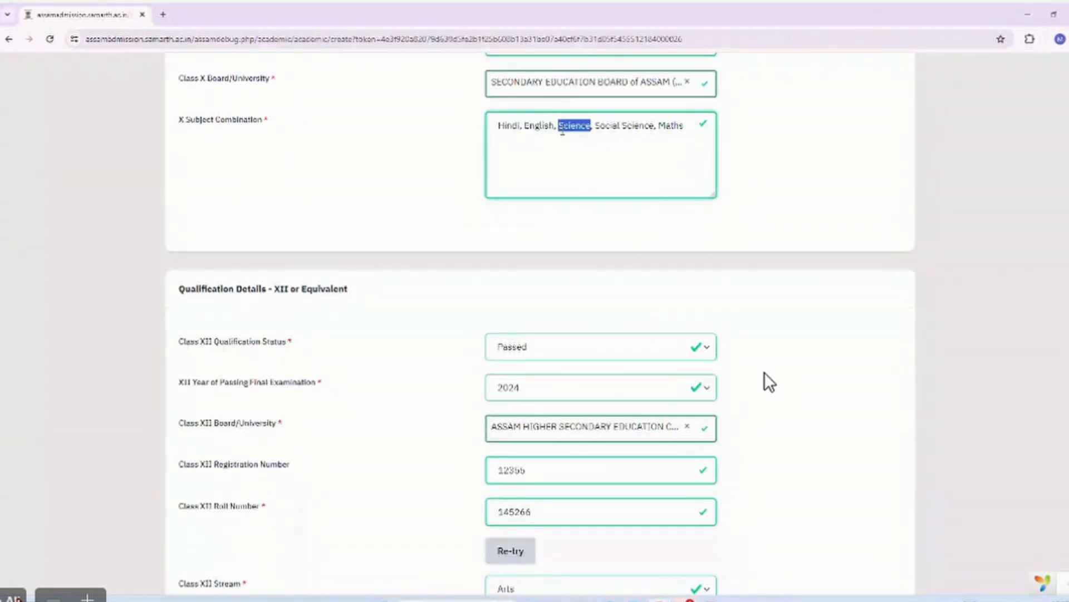
{"action": "triple_click", "coordinate": [563, 127]}
{"action": "key", "text": "ctrl+c"}
{"action": "scroll", "coordinate": [563, 131], "scroll_direction": "down", "scroll_amount": 8}
{"action": "scroll", "coordinate": [563, 134], "scroll_direction": "down", "scroll_amount": 1}
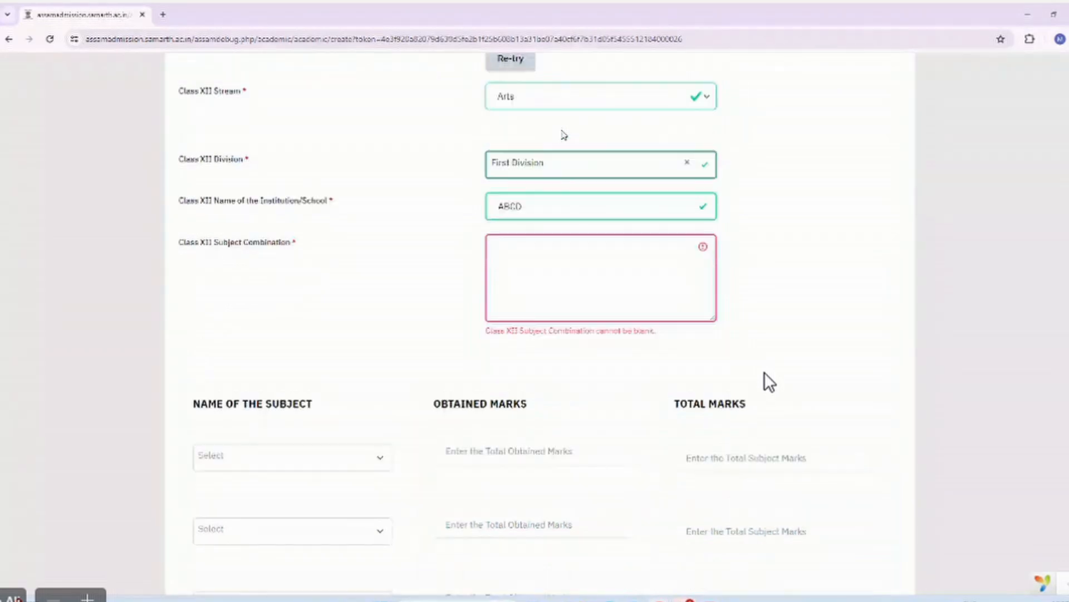
{"action": "left_click", "coordinate": [537, 253]}
{"action": "key", "text": "ctrl+v"}
{"action": "scroll", "coordinate": [537, 253], "scroll_direction": "down", "scroll_amount": 2}
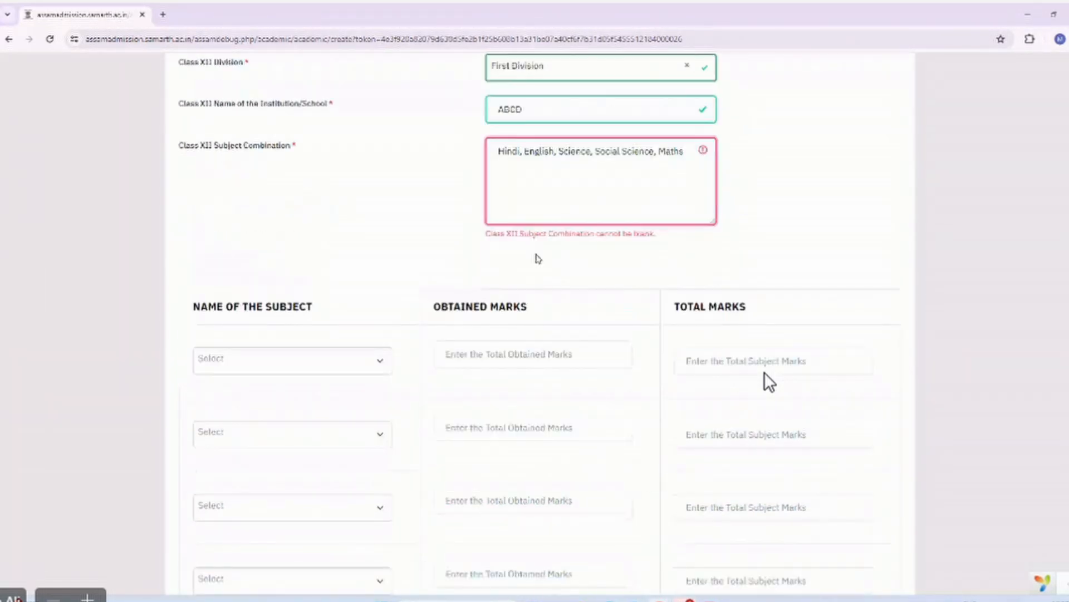
{"action": "left_click", "coordinate": [429, 248]}
{"action": "scroll", "coordinate": [375, 313], "scroll_direction": "down", "scroll_amount": 2}
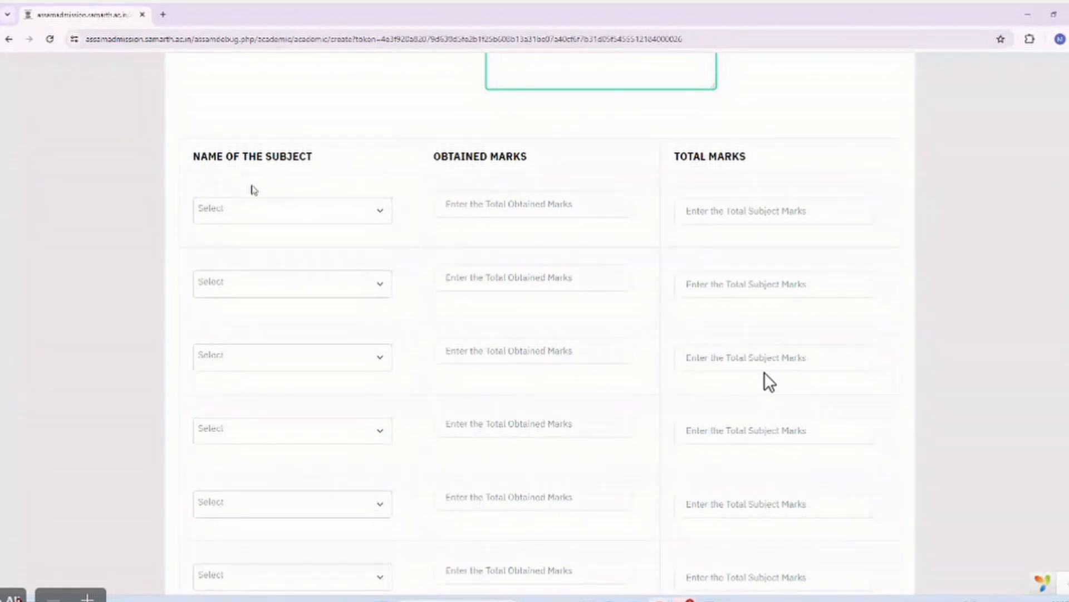
{"action": "scroll", "coordinate": [310, 236], "scroll_direction": "down", "scroll_amount": 2}
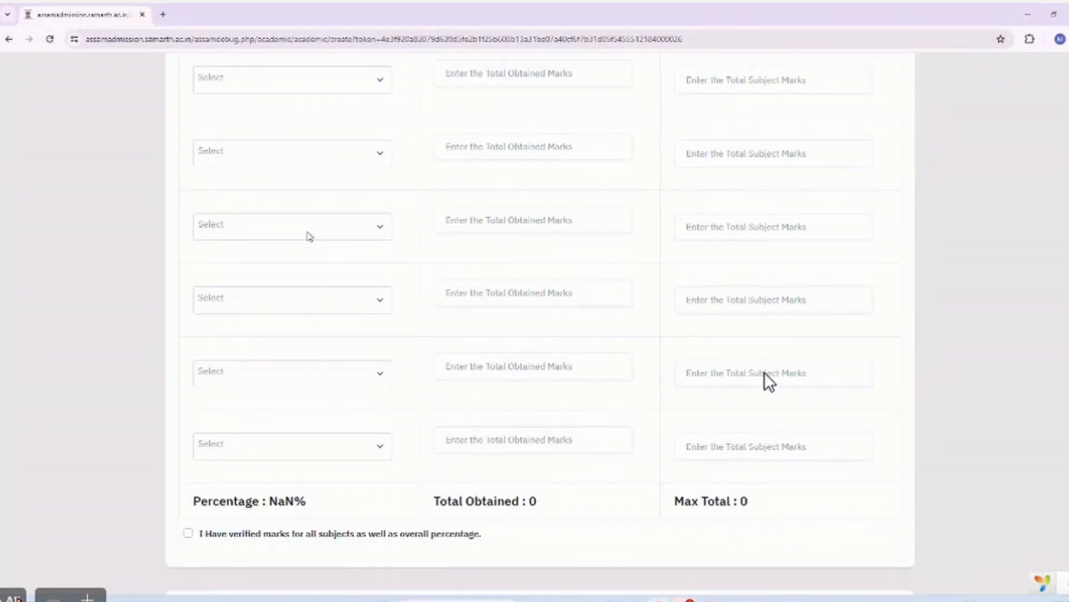
{"action": "scroll", "coordinate": [477, 349], "scroll_direction": "down", "scroll_amount": 1}
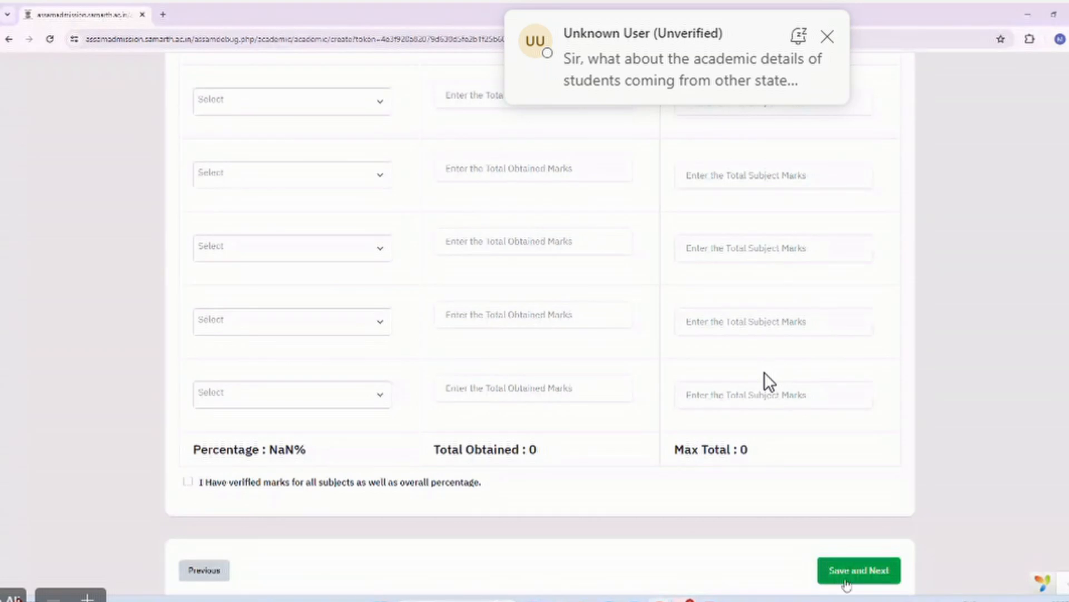
Attempt to save academic details, then set the first marks-table subject to ADVANCE BODO.
{"action": "left_click", "coordinate": [866, 581]}
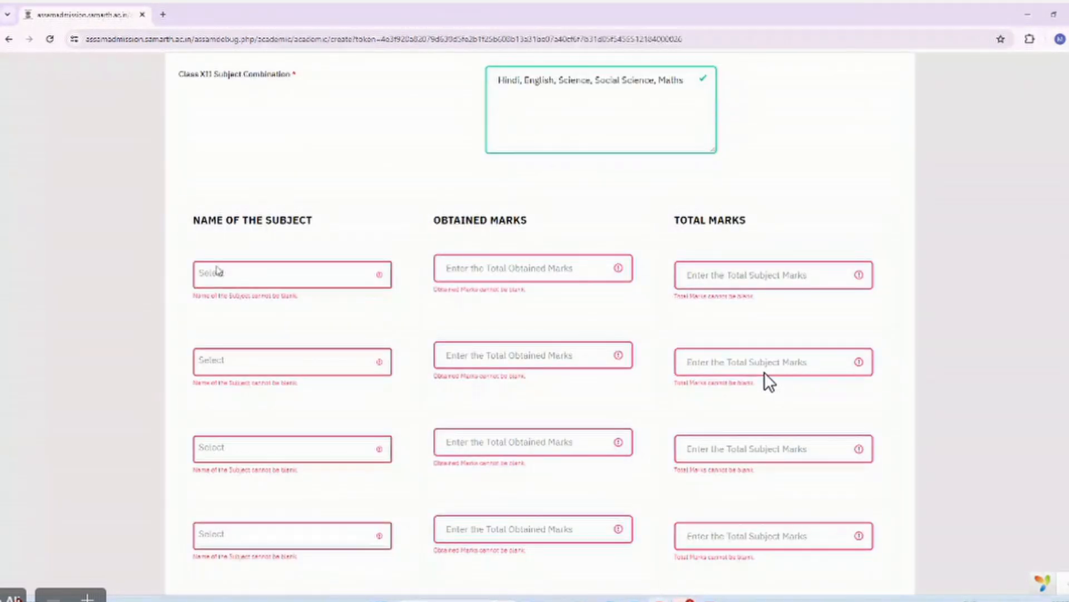
{"action": "left_click", "coordinate": [278, 278]}
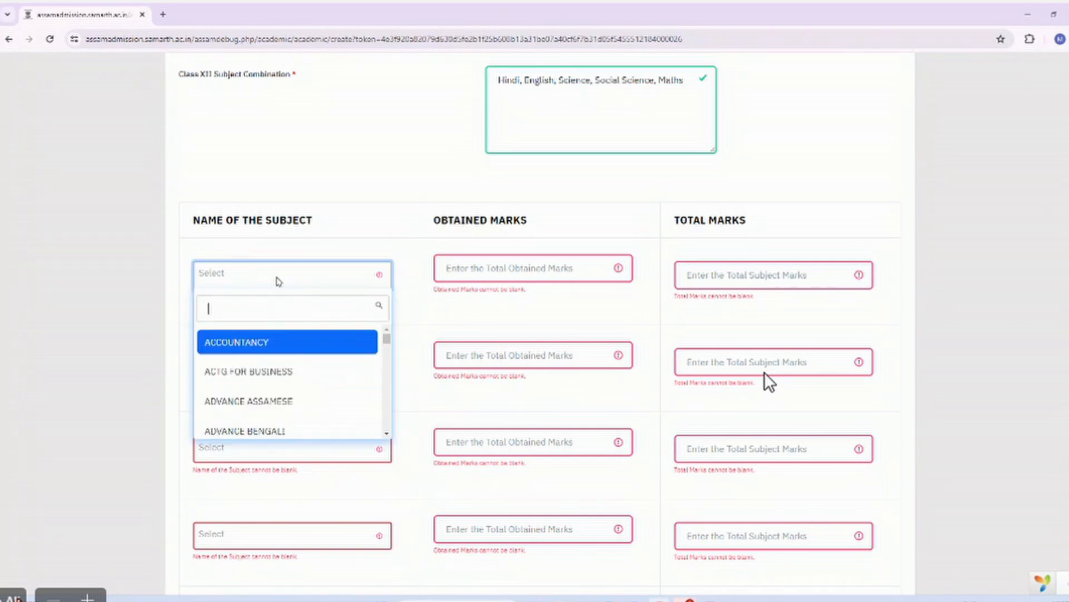
{"action": "left_click", "coordinate": [250, 349]}
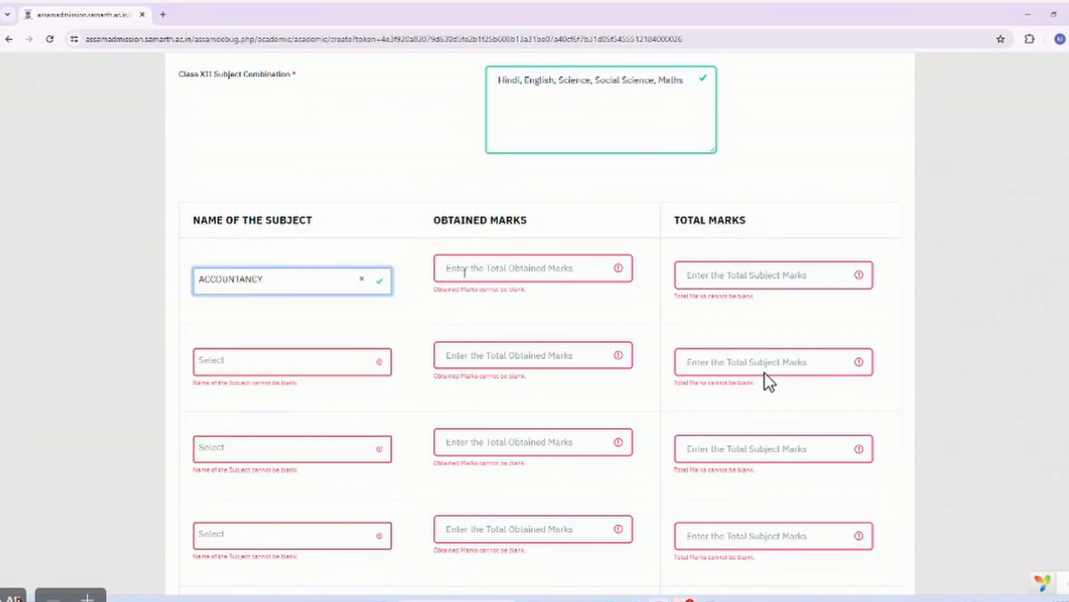
{"action": "left_click", "coordinate": [278, 280]}
{"action": "scroll", "coordinate": [276, 402], "scroll_direction": "down", "scroll_amount": 1}
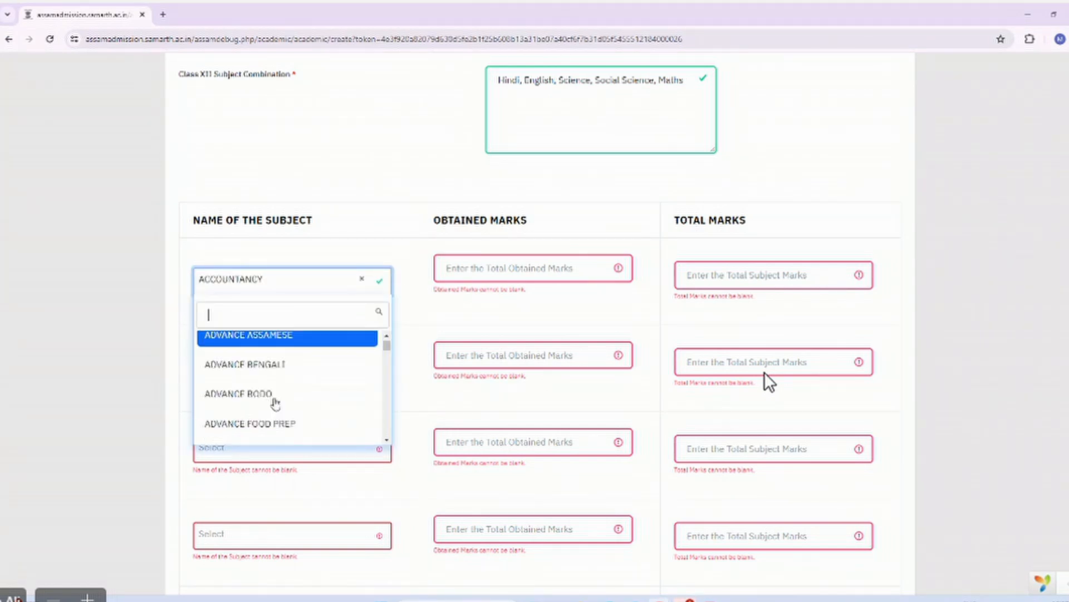
{"action": "left_click", "coordinate": [257, 405]}
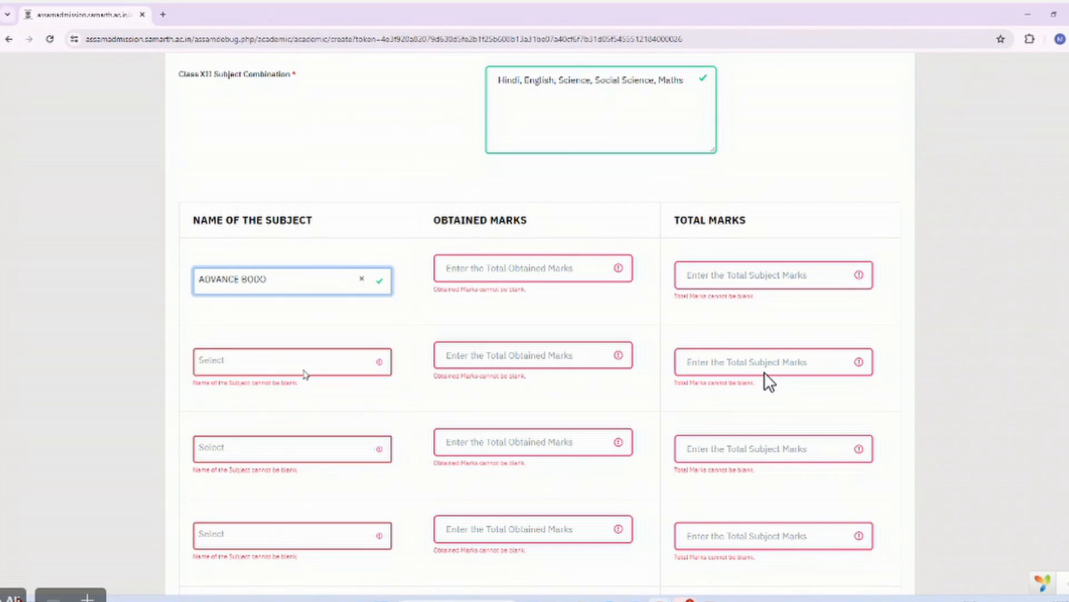
Set the second, third and fourth subjects to ASSAMESE, ENGLISH and SOCIOLOGY.
{"action": "left_click", "coordinate": [279, 372]}
{"action": "scroll", "coordinate": [285, 462], "scroll_direction": "down", "scroll_amount": 5}
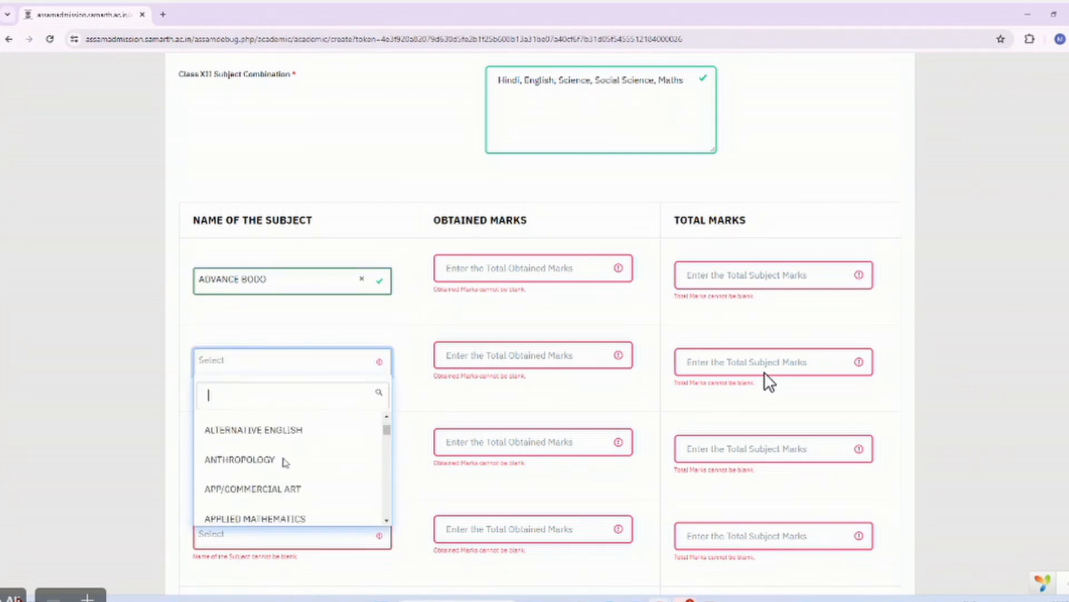
{"action": "left_click", "coordinate": [256, 469]}
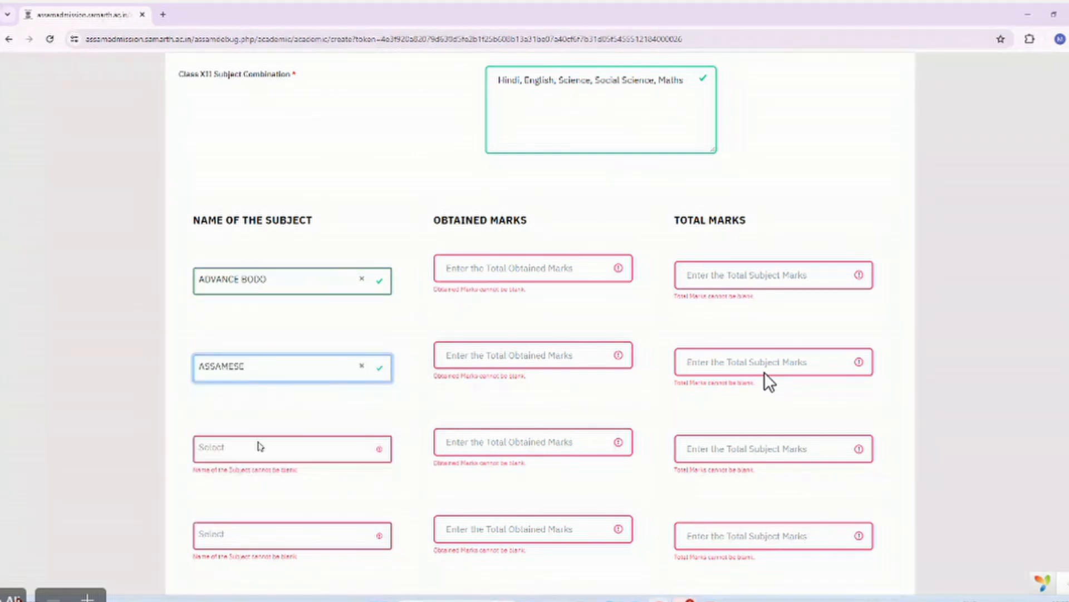
{"action": "left_click", "coordinate": [259, 446]}
{"action": "type", "text": "e"}
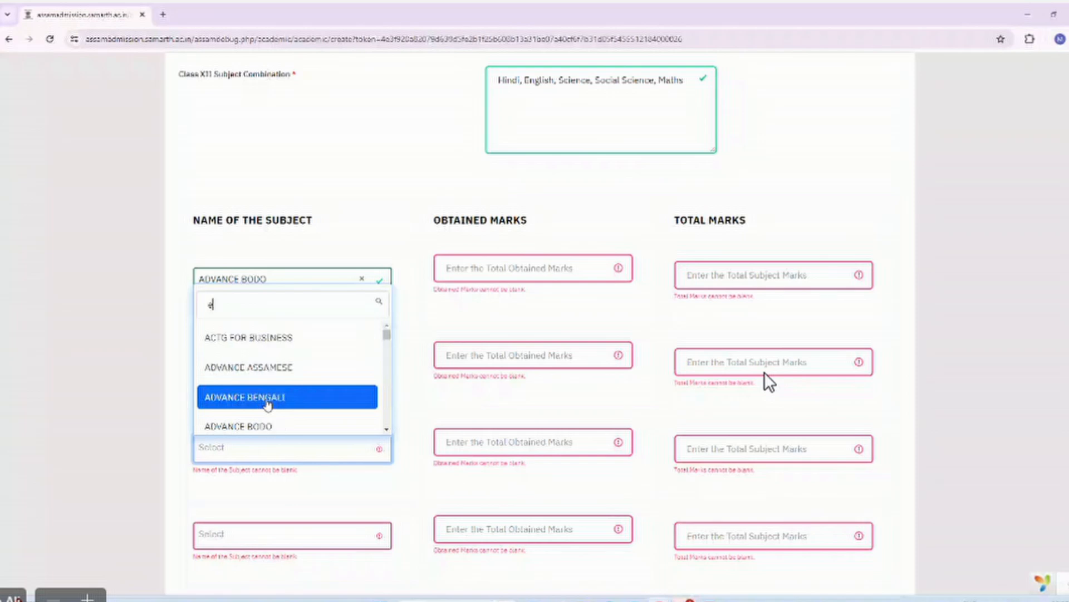
{"action": "type", "text": "ngl"}
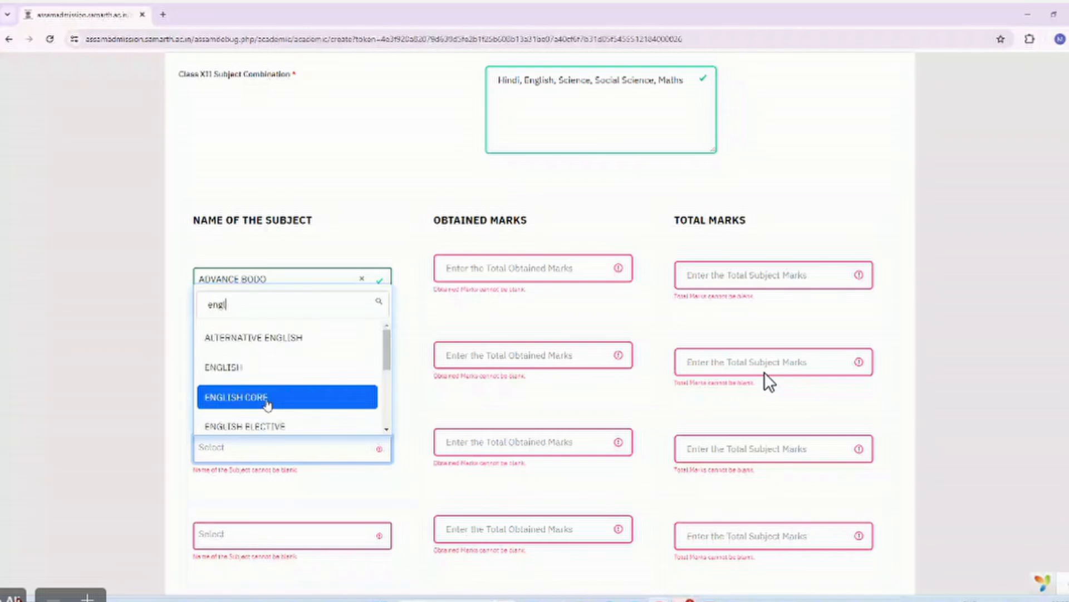
{"action": "type", "text": "is"}
{"action": "left_click", "coordinate": [266, 397]}
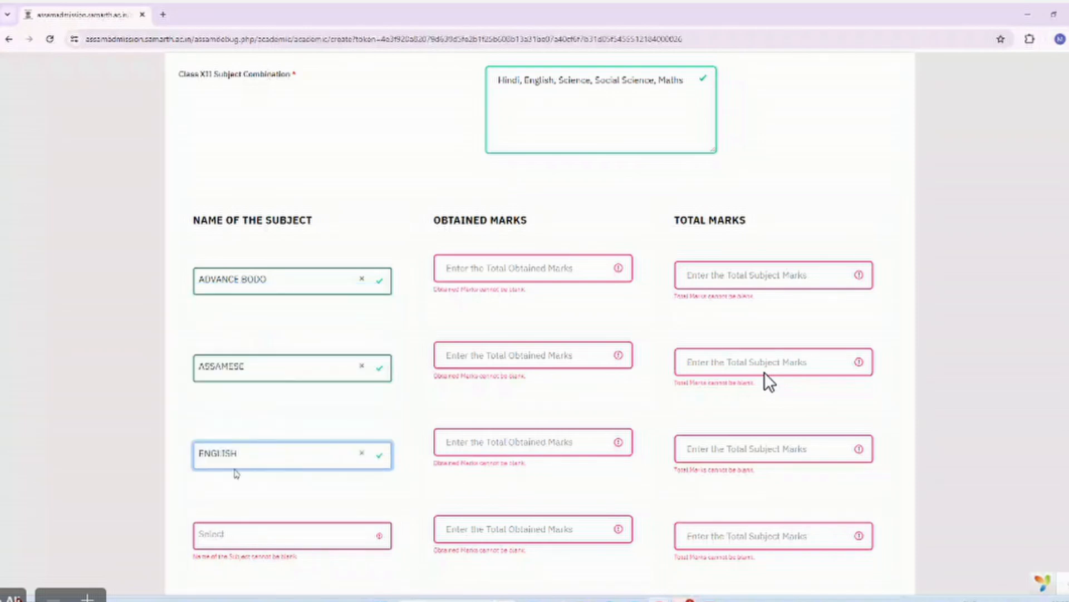
{"action": "scroll", "coordinate": [233, 473], "scroll_direction": "down", "scroll_amount": 2}
{"action": "left_click", "coordinate": [231, 444]}
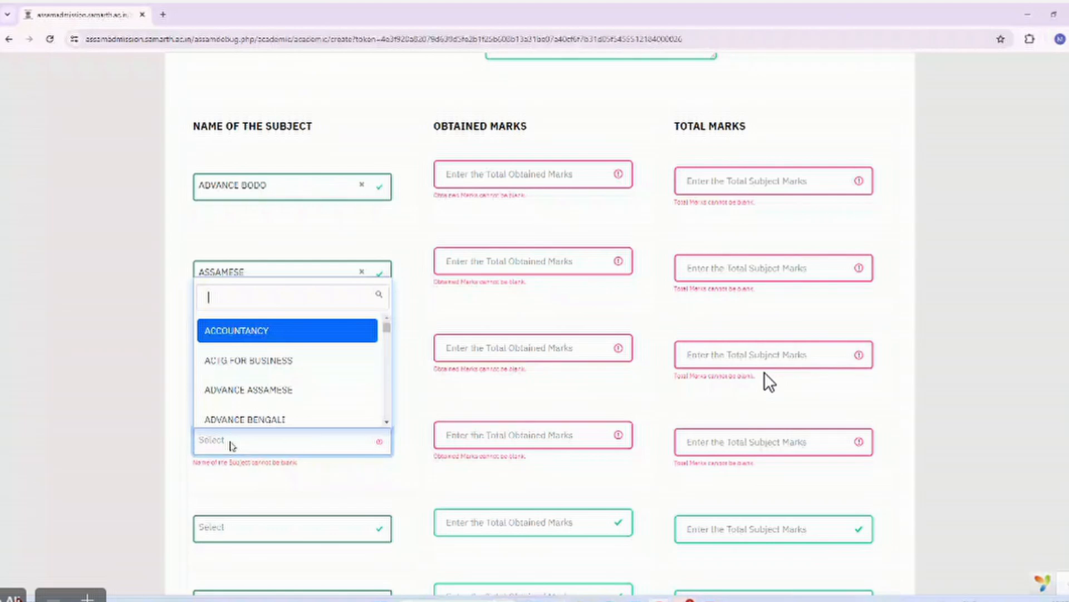
{"action": "type", "text": "soc"}
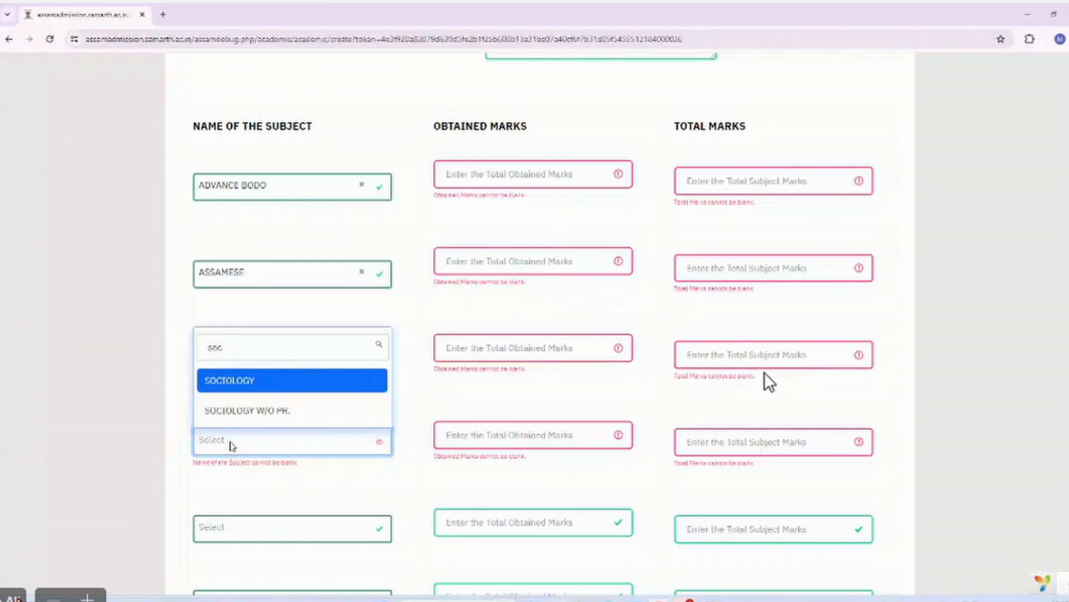
{"action": "left_click", "coordinate": [233, 390]}
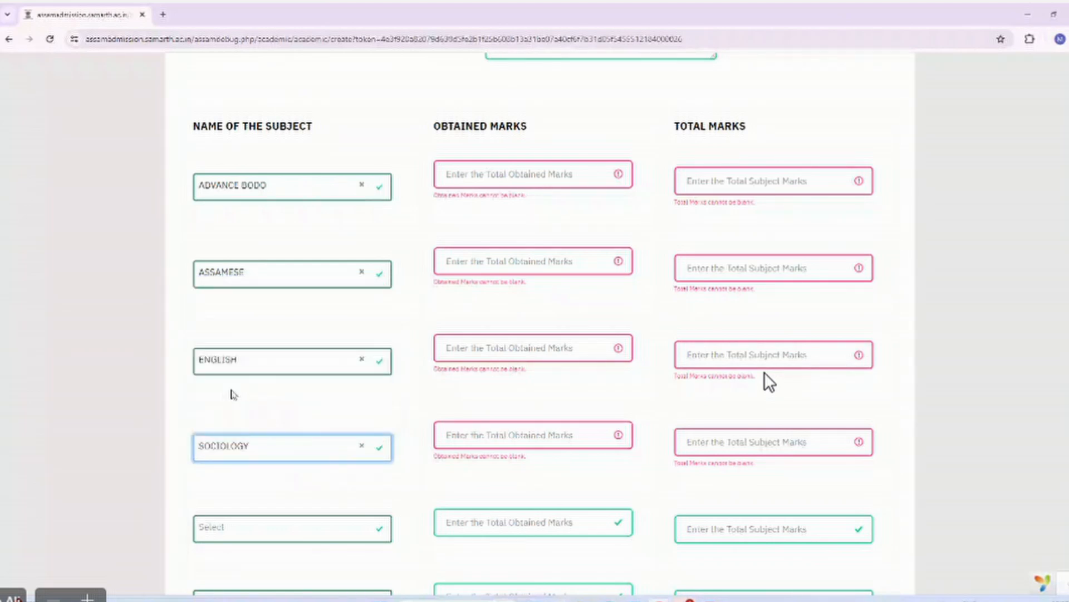
{"action": "scroll", "coordinate": [398, 362], "scroll_direction": "down", "scroll_amount": 2}
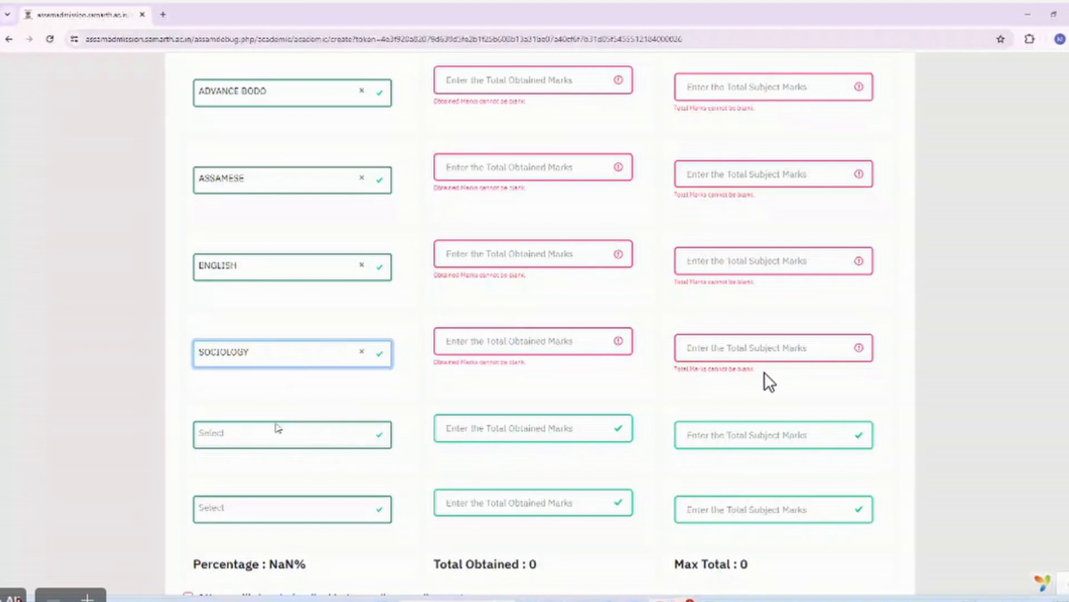
{"action": "scroll", "coordinate": [278, 428], "scroll_direction": "down", "scroll_amount": 1}
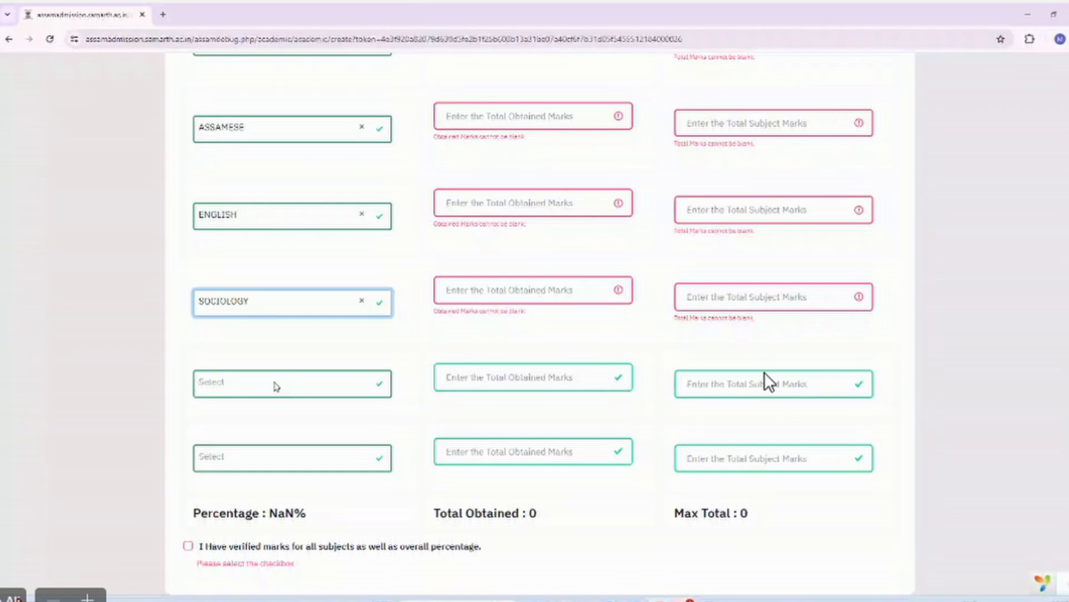
{"action": "scroll", "coordinate": [487, 347], "scroll_direction": "up", "scroll_amount": 1}
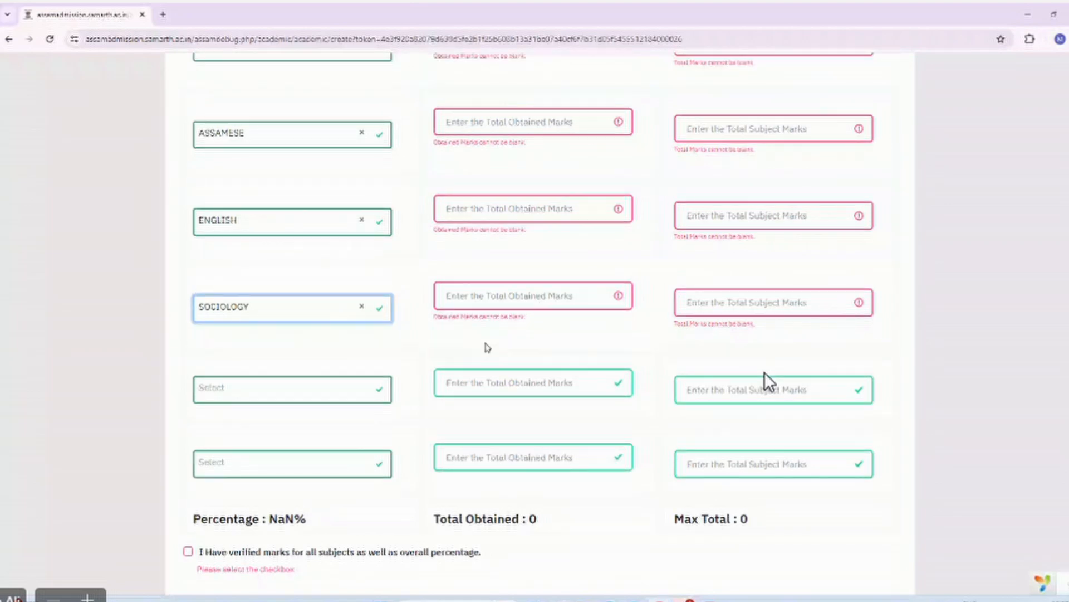
{"action": "scroll", "coordinate": [487, 347], "scroll_direction": "up", "scroll_amount": 4}
{"action": "left_click", "coordinate": [485, 244]}
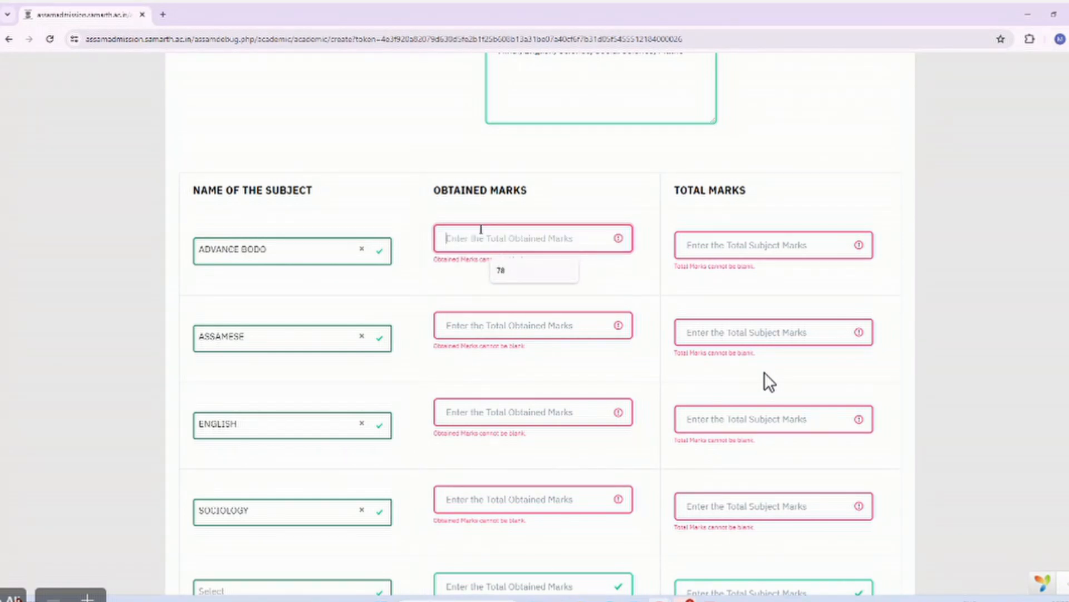
{"action": "type", "text": "101"}
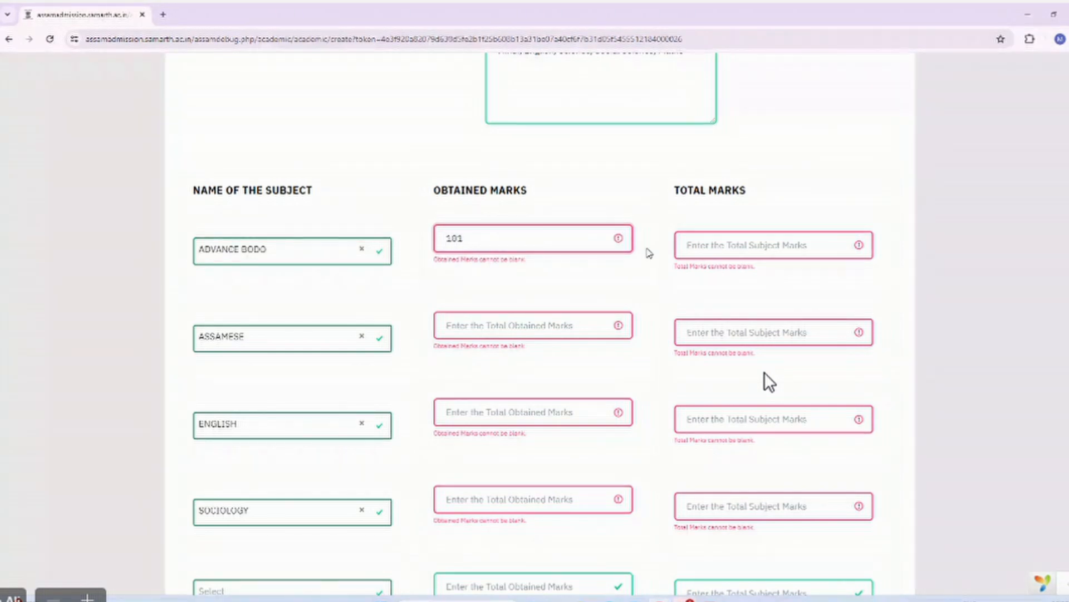
{"action": "left_click", "coordinate": [705, 240]}
{"action": "type", "text": "100"}
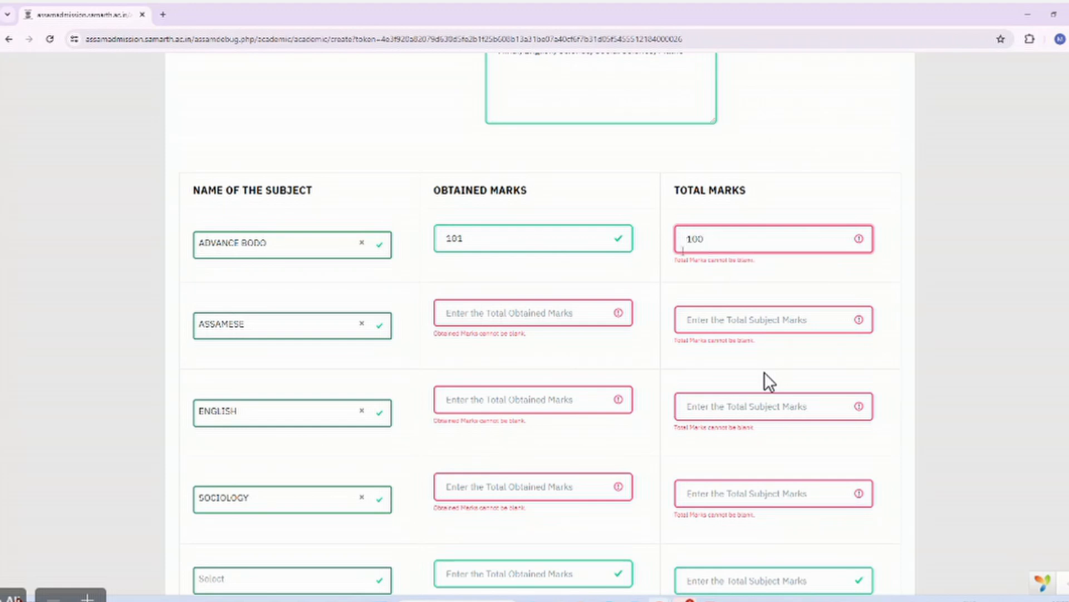
{"action": "left_click", "coordinate": [639, 276]}
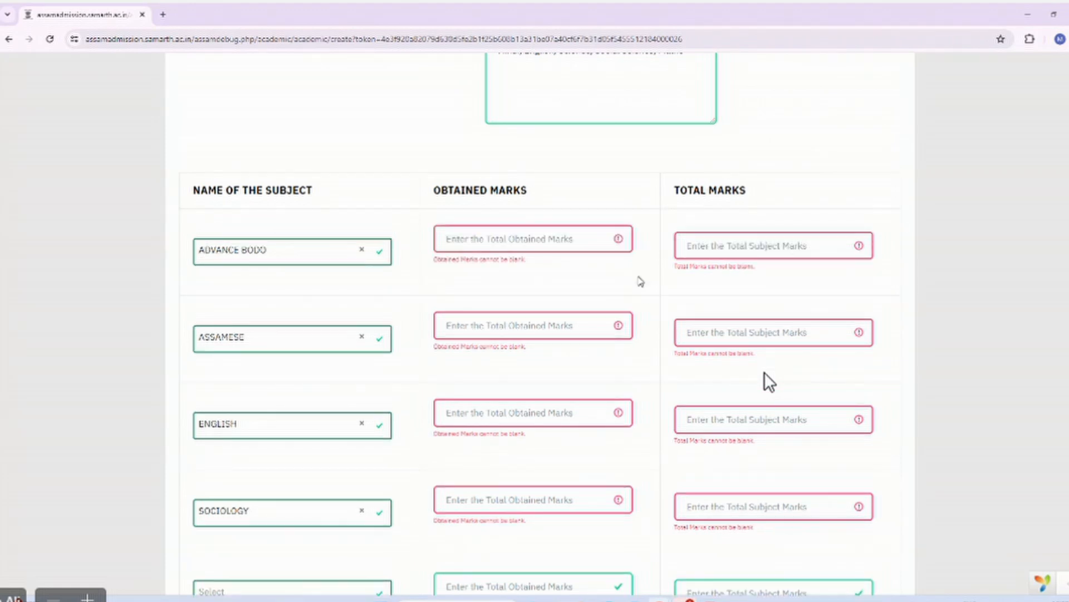
{"action": "left_click", "coordinate": [469, 237]}
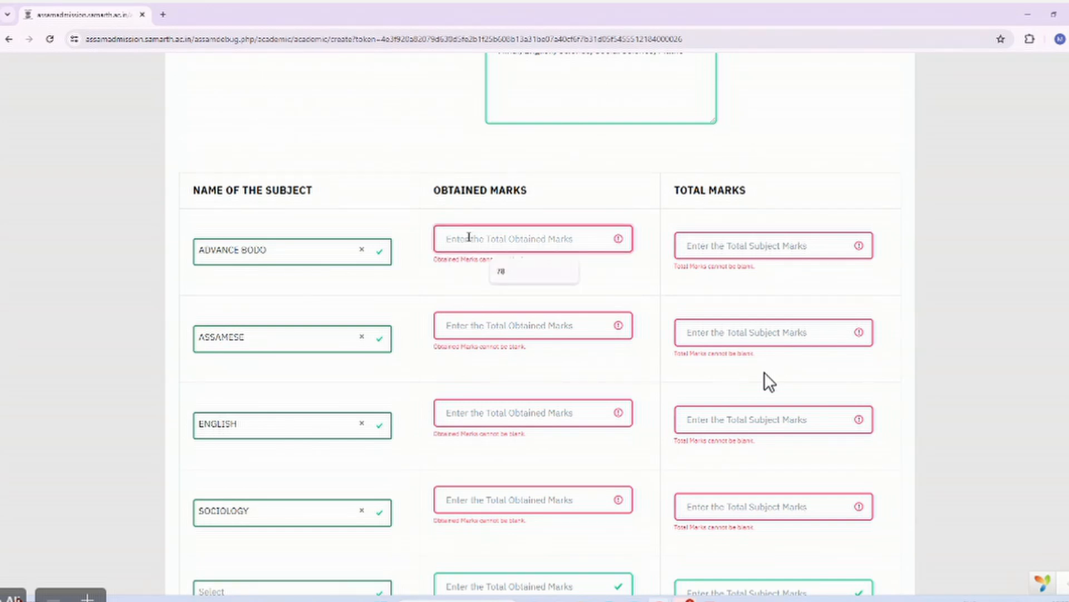
{"action": "type", "text": "78"}
Enter obtained marks 79 for Assamese, 87 for English and 98 for Sociology.
{"action": "left_click", "coordinate": [479, 325]}
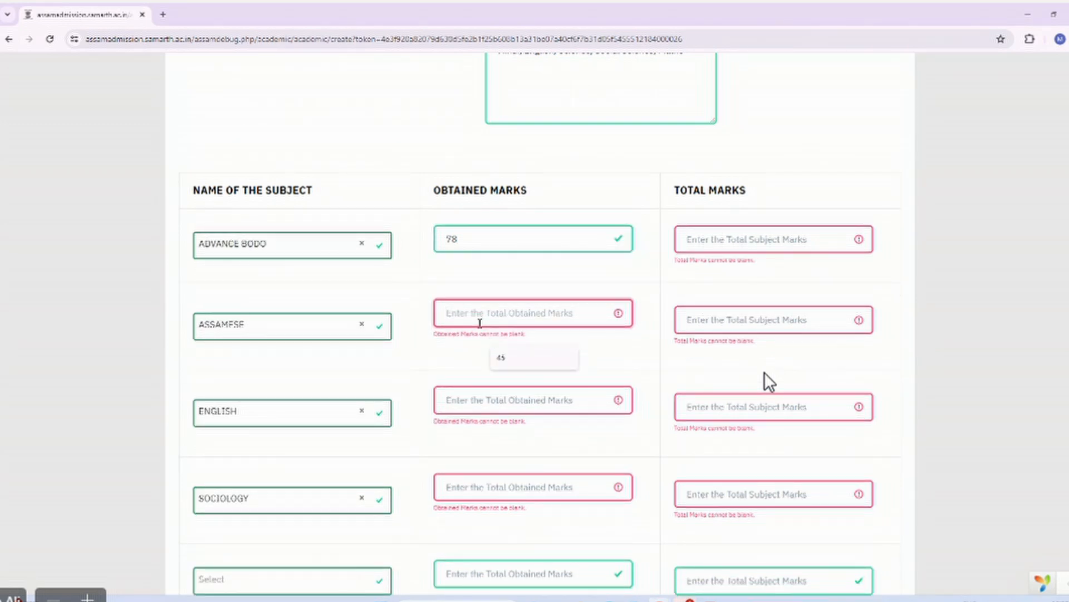
{"action": "type", "text": "79"}
{"action": "left_click", "coordinate": [478, 400]}
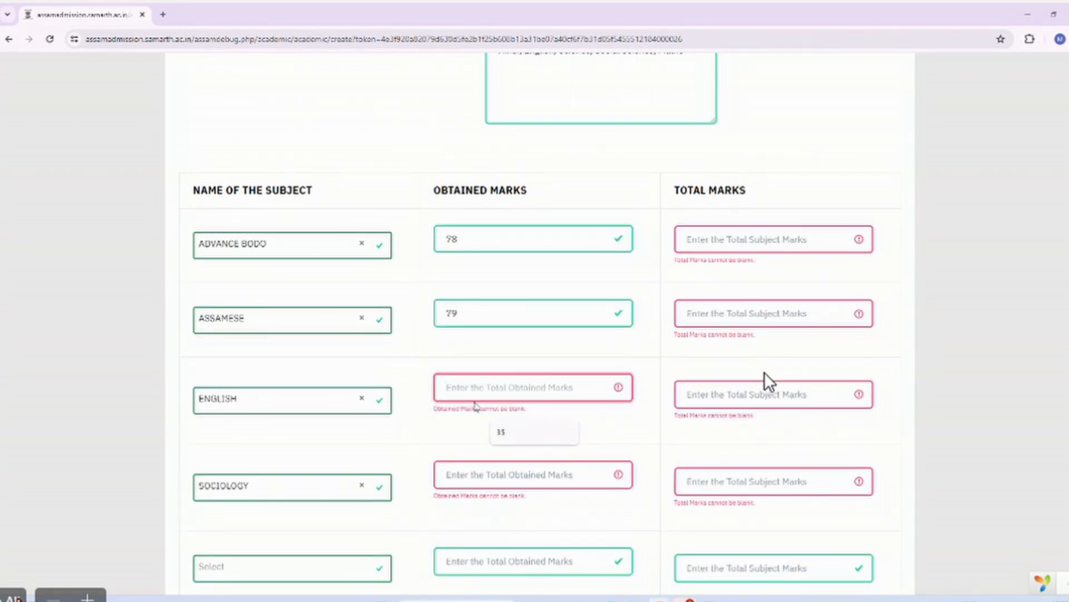
{"action": "type", "text": "87"}
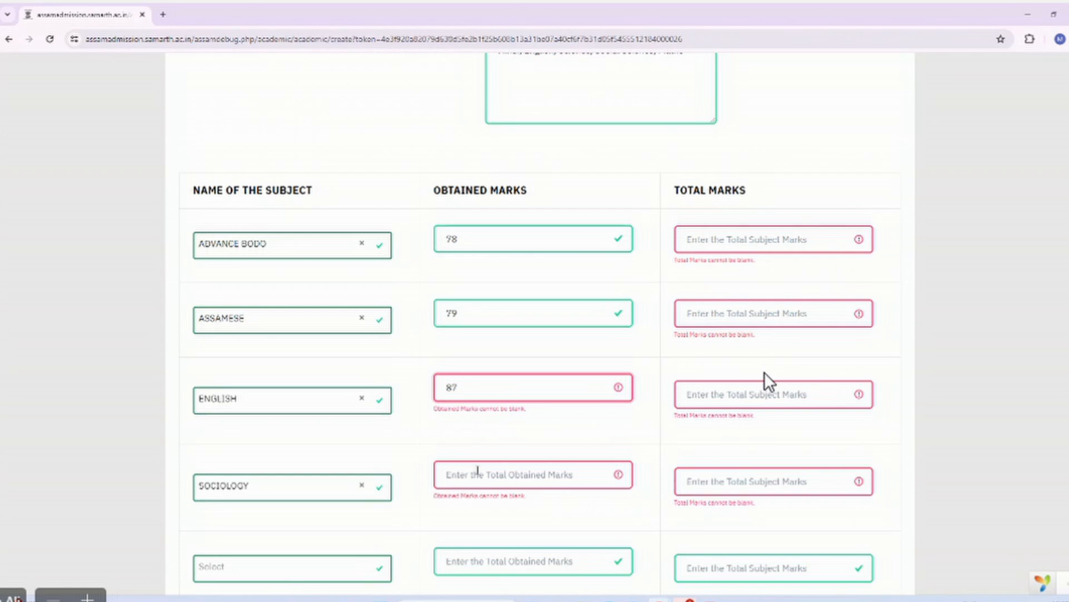
{"action": "left_click", "coordinate": [477, 471]}
{"action": "type", "text": "98"}
{"action": "scroll", "coordinate": [480, 475], "scroll_direction": "down", "scroll_amount": 1}
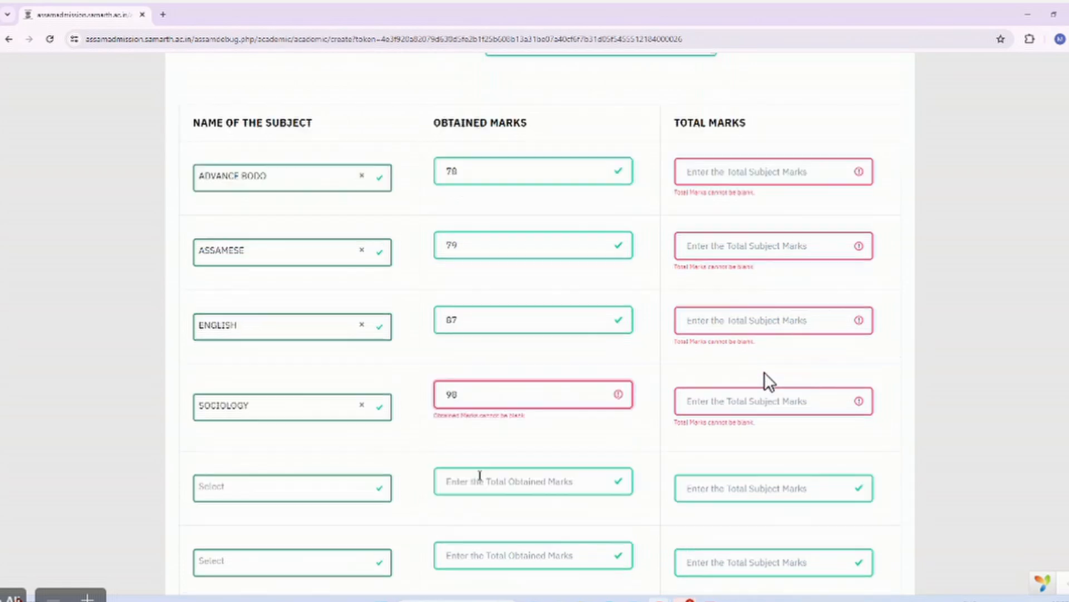
{"action": "scroll", "coordinate": [768, 381], "scroll_direction": "down", "scroll_amount": 3}
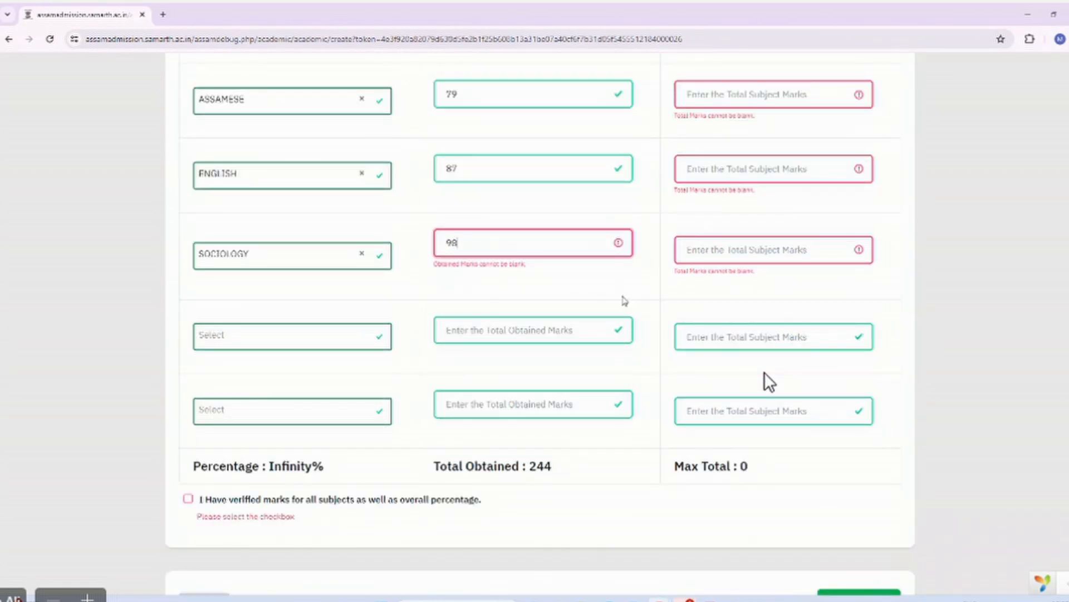
{"action": "scroll", "coordinate": [626, 301], "scroll_direction": "up", "scroll_amount": 3}
Add POLITICAL SCIENCE as the fifth subject with 67 obtained marks.
{"action": "left_click", "coordinate": [741, 191]}
{"action": "scroll", "coordinate": [370, 509], "scroll_direction": "down", "scroll_amount": 1}
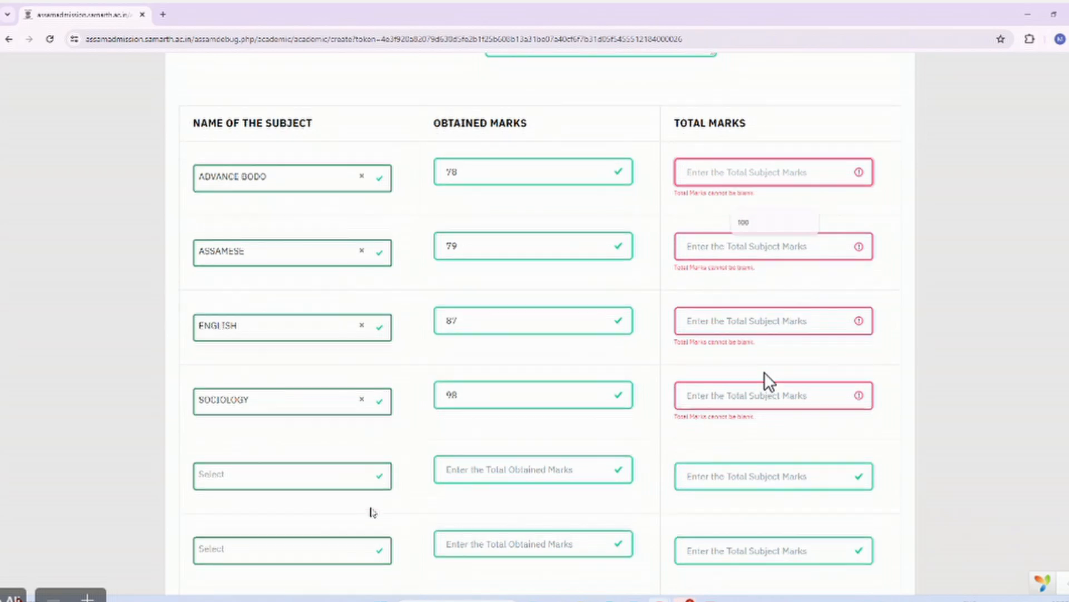
{"action": "left_click", "coordinate": [336, 458]}
{"action": "scroll", "coordinate": [279, 432], "scroll_direction": "down", "scroll_amount": 5}
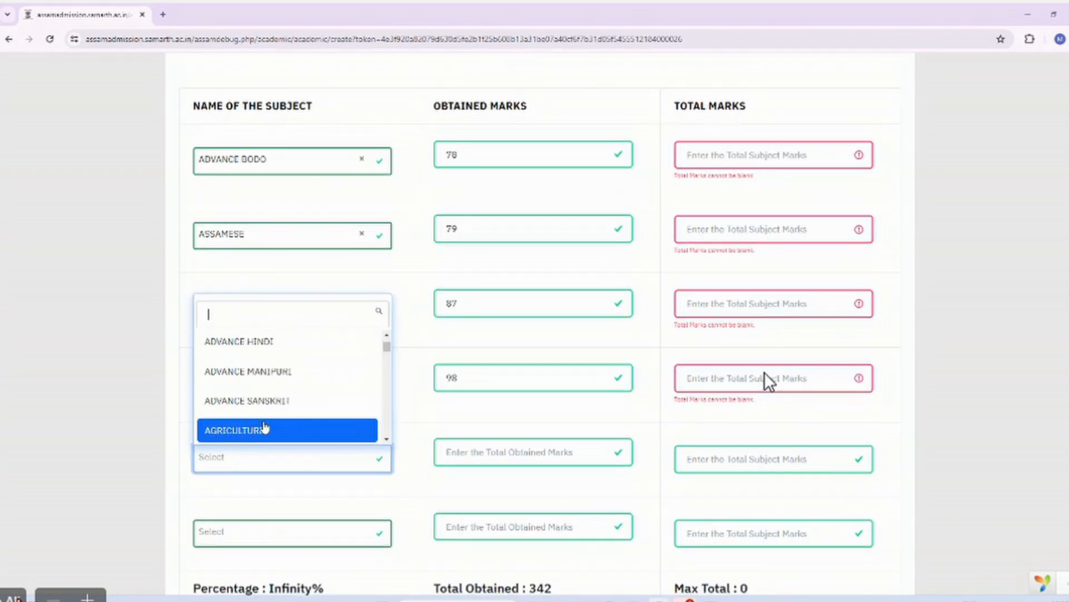
{"action": "type", "text": "pol"}
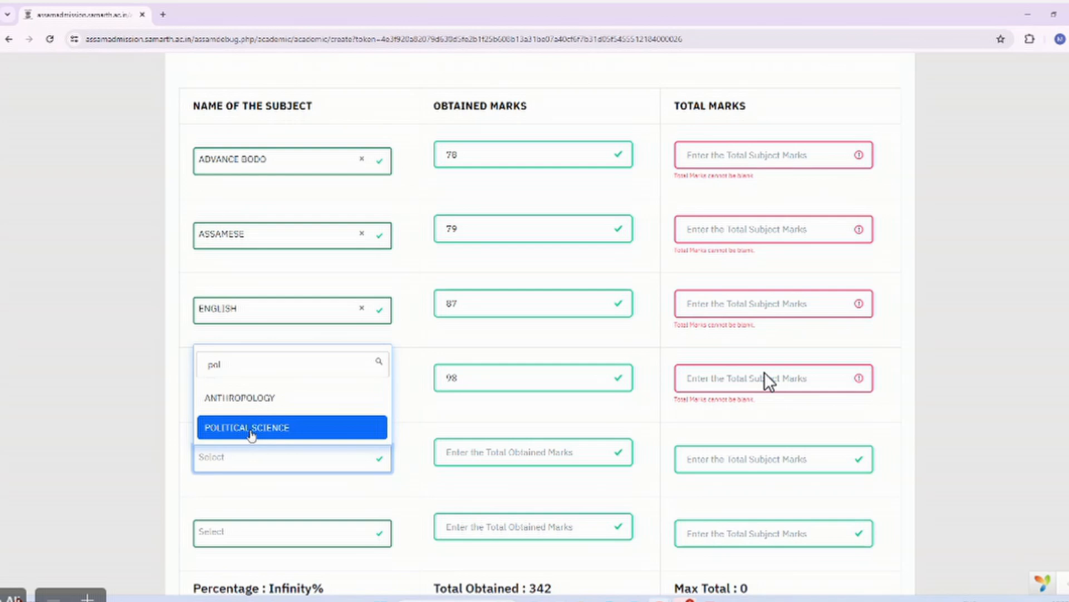
{"action": "left_click", "coordinate": [251, 434]}
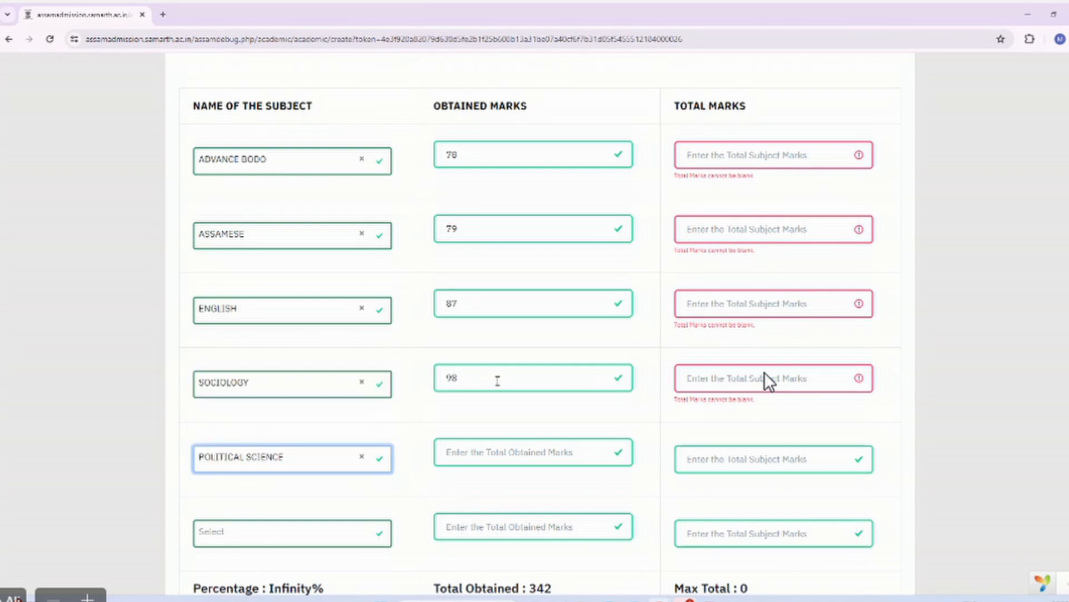
{"action": "left_click", "coordinate": [475, 451]}
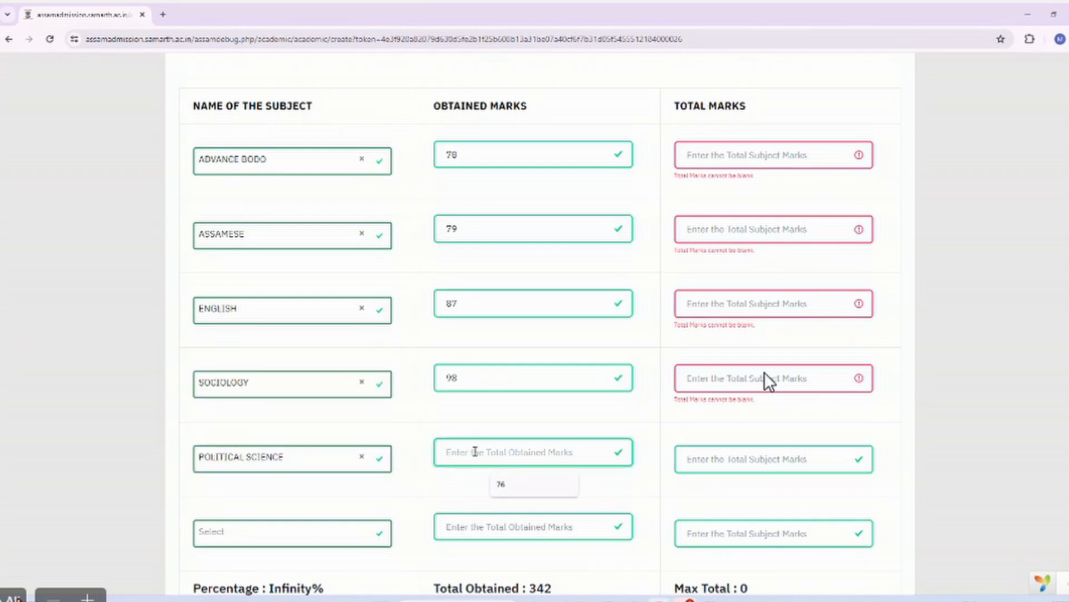
{"action": "type", "text": "67"}
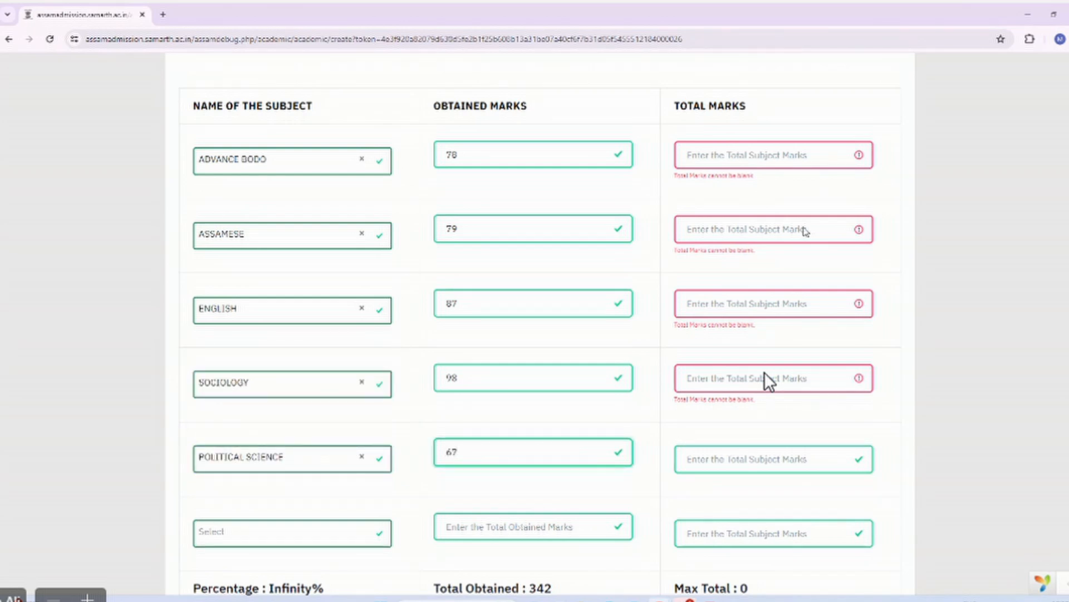
{"action": "left_click", "coordinate": [742, 152]}
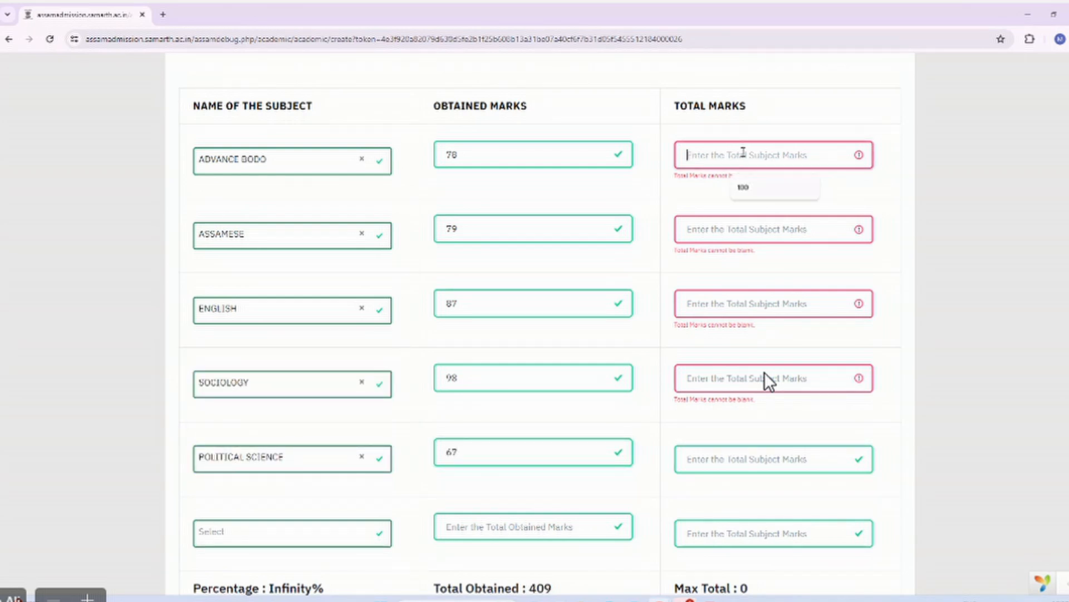
Set total marks of 100 for all five subjects, giving 409/500 at 81.80%.
{"action": "left_click", "coordinate": [745, 187]}
{"action": "left_click", "coordinate": [741, 230]}
{"action": "left_click", "coordinate": [744, 262]}
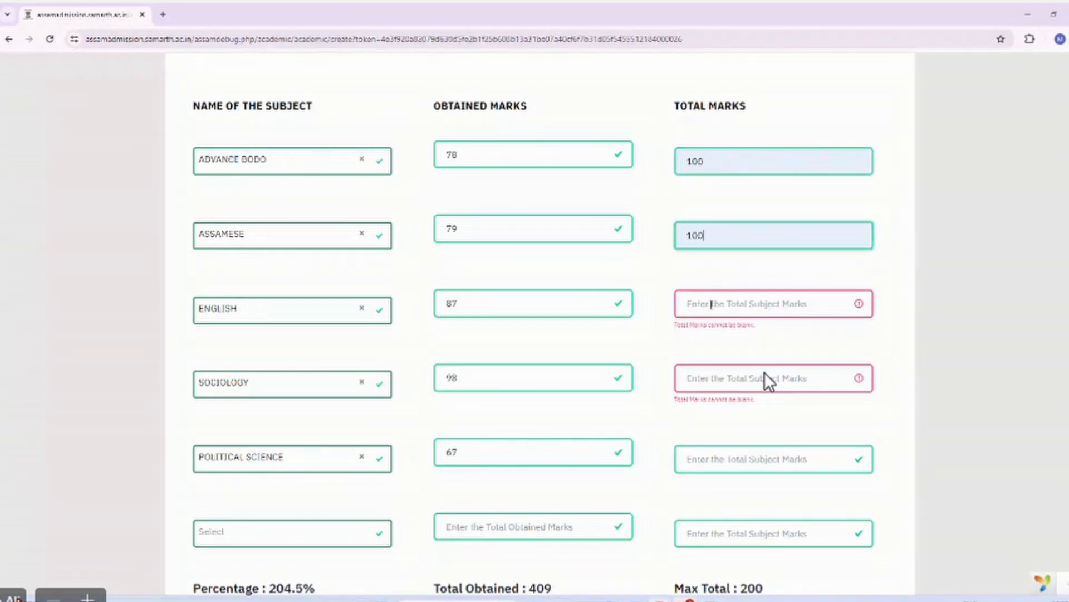
{"action": "left_click", "coordinate": [713, 304]}
{"action": "left_click", "coordinate": [747, 338]}
{"action": "left_click", "coordinate": [724, 378]}
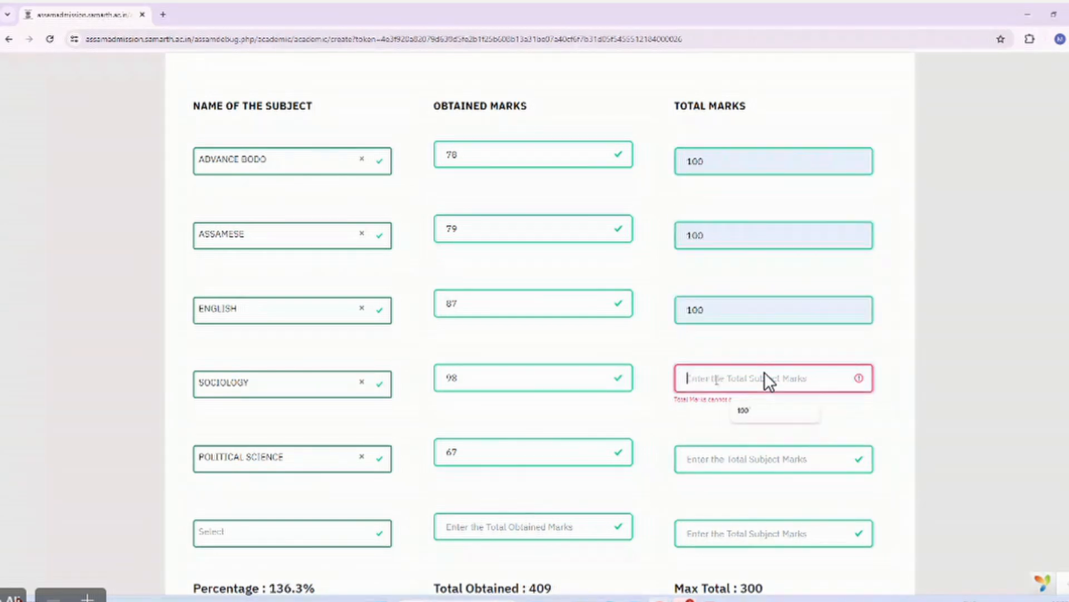
{"action": "left_click", "coordinate": [749, 416]}
{"action": "left_click", "coordinate": [750, 458]}
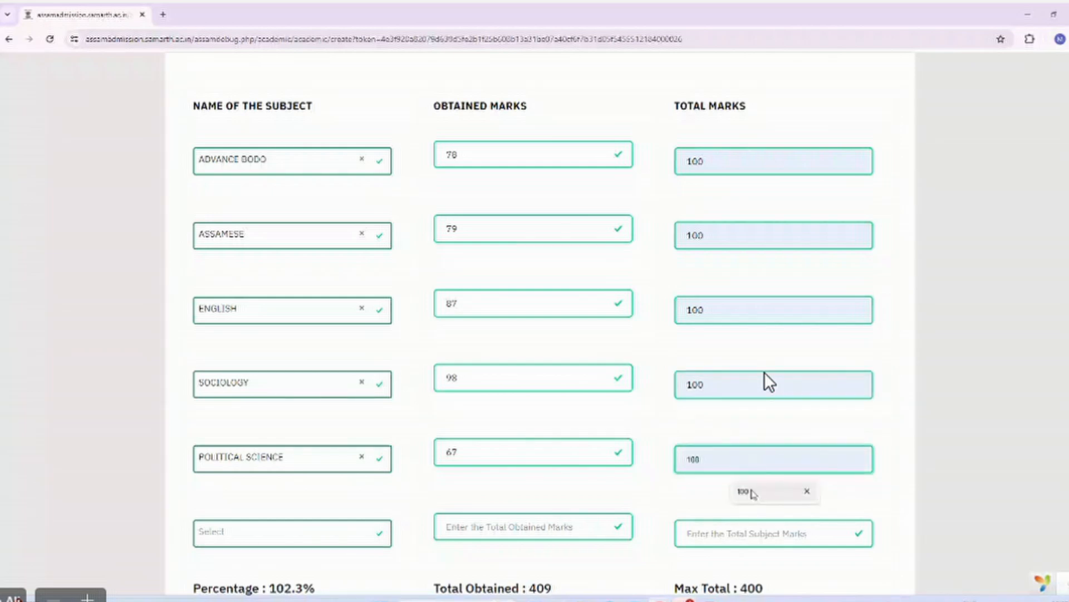
{"action": "left_click", "coordinate": [753, 493]}
{"action": "scroll", "coordinate": [629, 336], "scroll_direction": "down", "scroll_amount": 3}
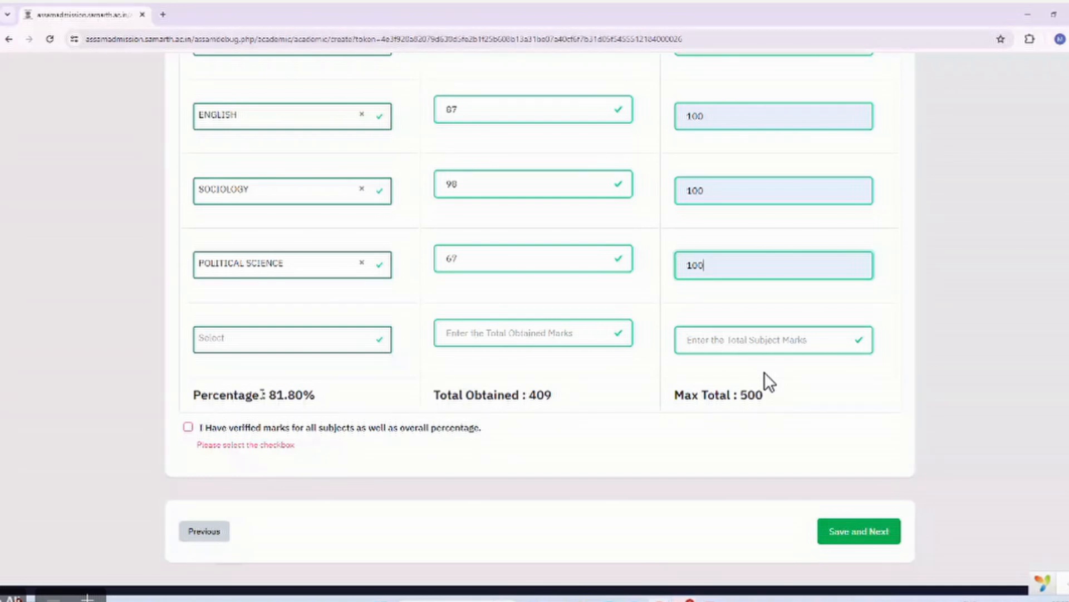
{"action": "scroll", "coordinate": [504, 205], "scroll_direction": "up", "scroll_amount": 3}
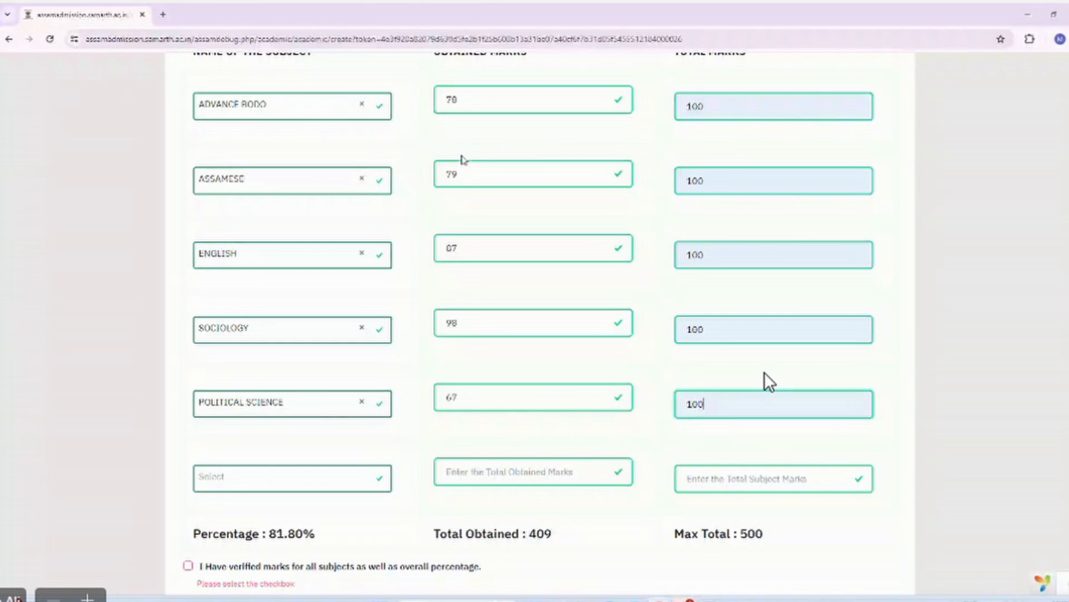
{"action": "scroll", "coordinate": [462, 160], "scroll_direction": "up", "scroll_amount": 1}
{"action": "scroll", "coordinate": [442, 440], "scroll_direction": "down", "scroll_amount": 2}
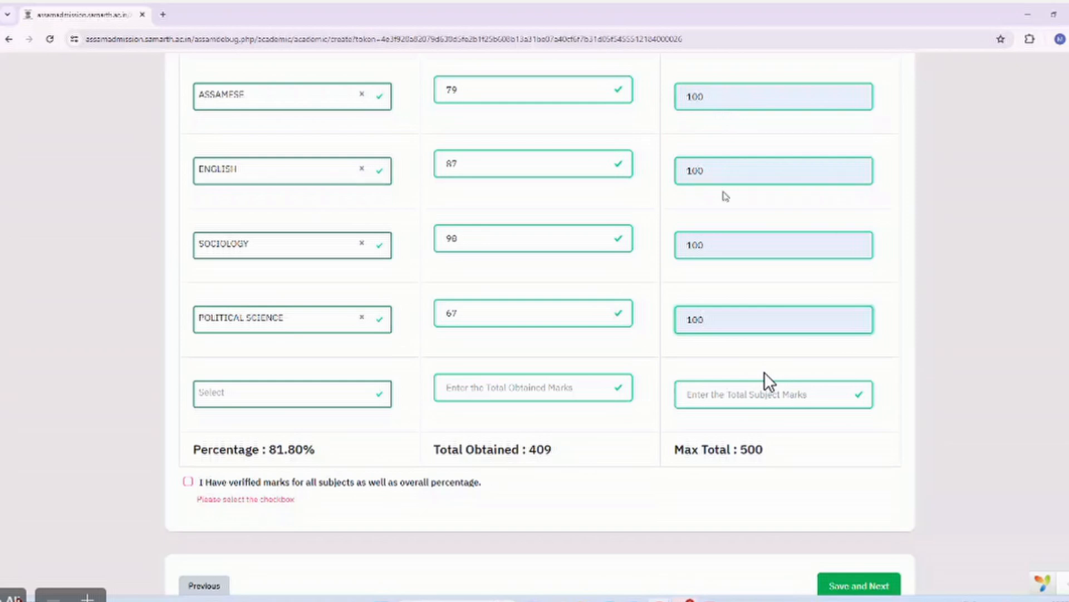
Tick 'I Have verified marks', save the academic details and review the XII score card.
{"action": "left_click", "coordinate": [188, 482]}
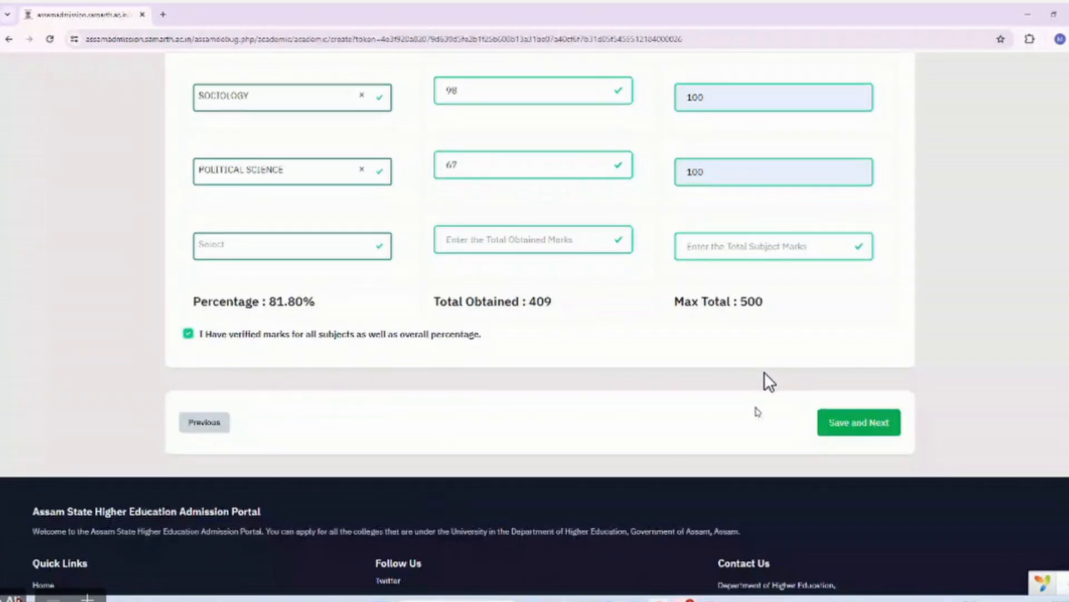
{"action": "left_click", "coordinate": [898, 422]}
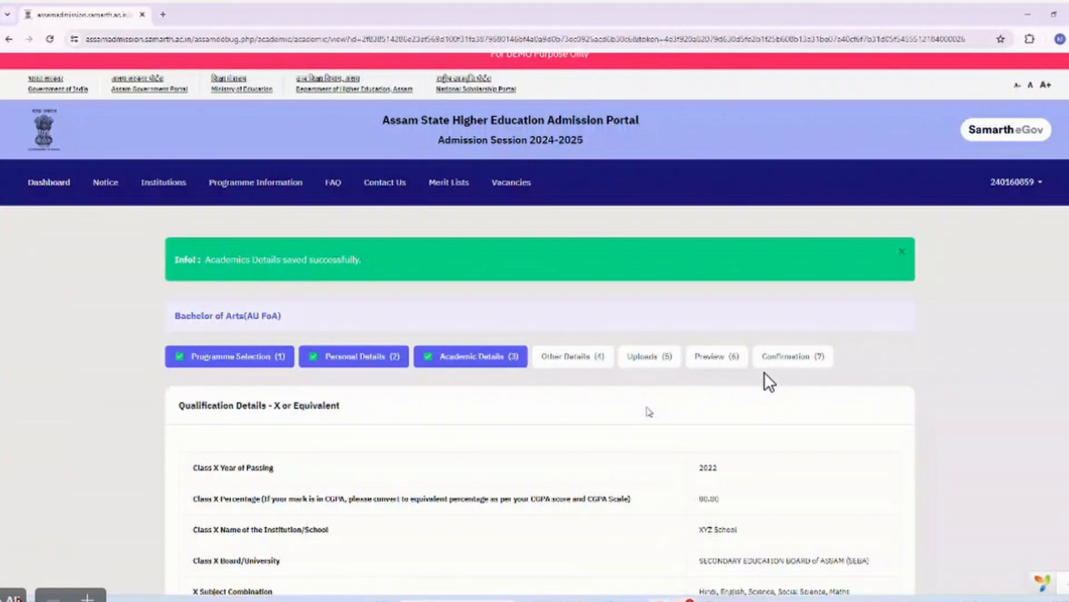
{"action": "scroll", "coordinate": [648, 408], "scroll_direction": "down", "scroll_amount": 1}
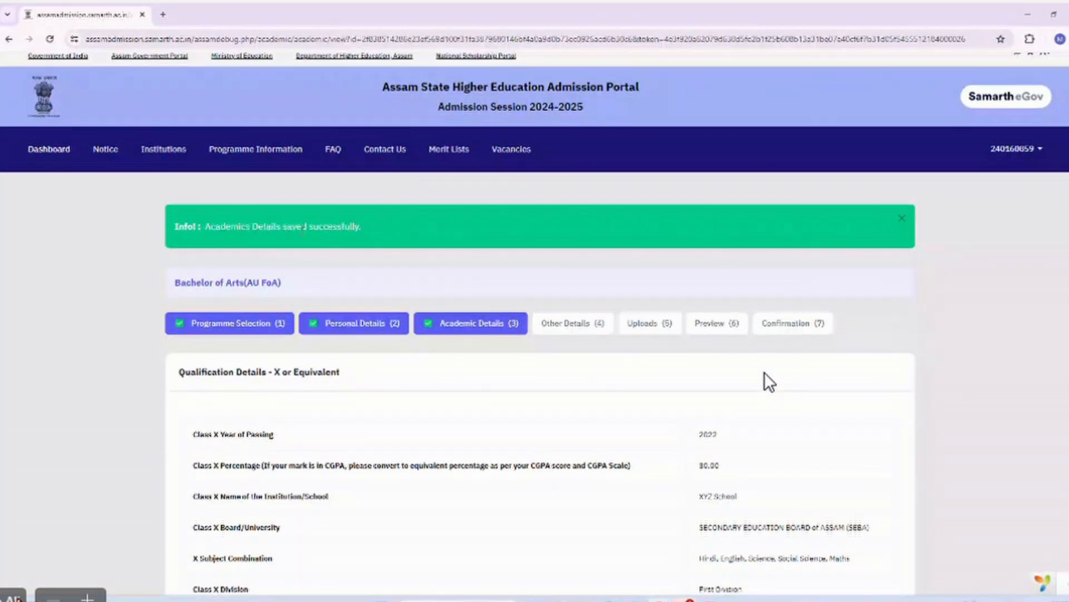
{"action": "scroll", "coordinate": [769, 382], "scroll_direction": "down", "scroll_amount": 15}
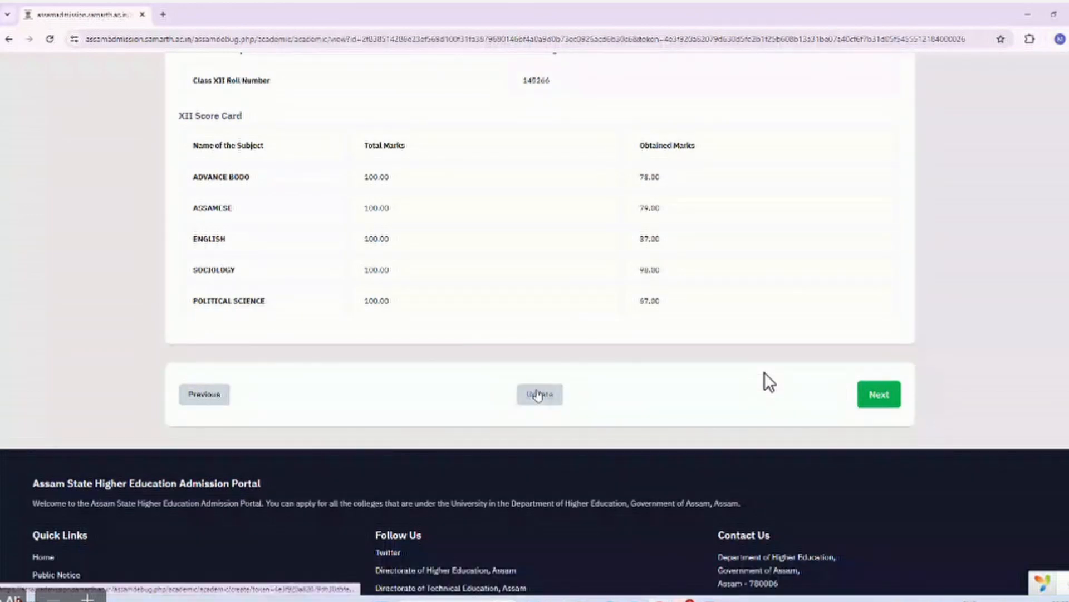
{"action": "left_click", "coordinate": [879, 394]}
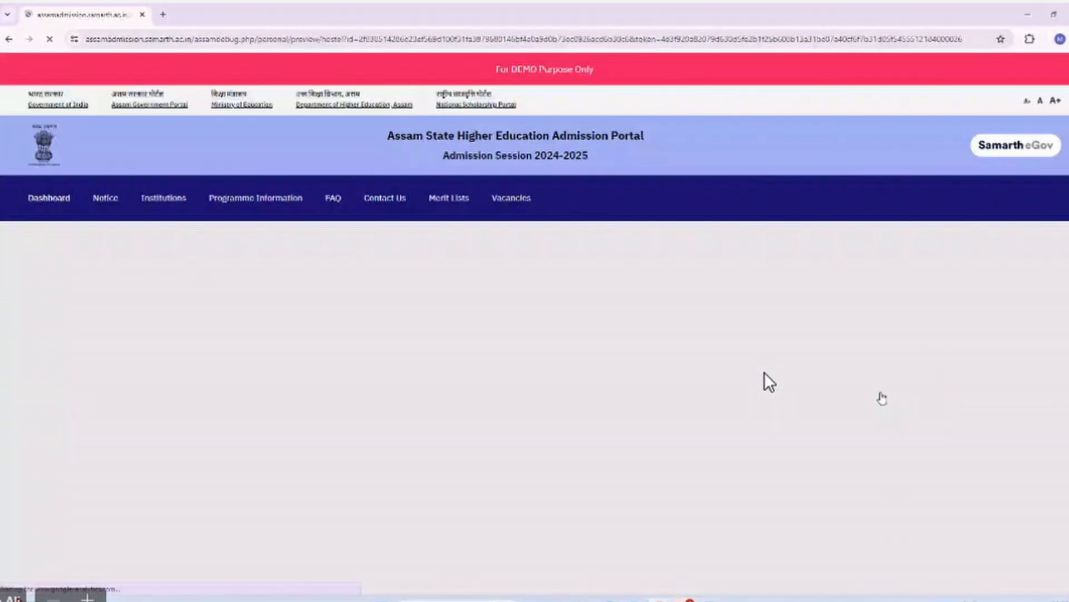
{"action": "scroll", "coordinate": [770, 382], "scroll_direction": "down", "scroll_amount": 3}
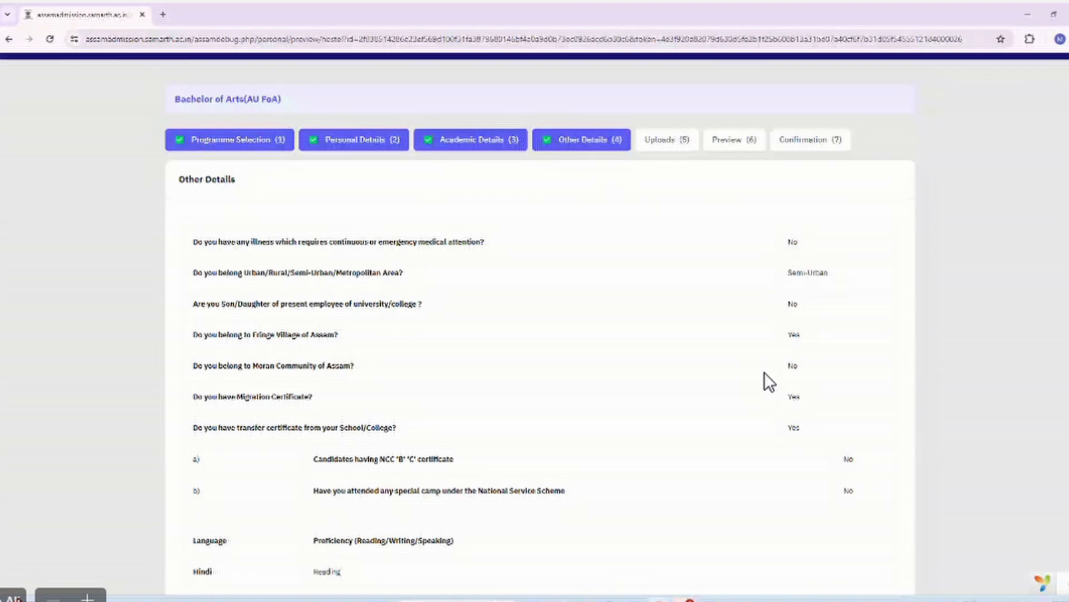
{"action": "scroll", "coordinate": [504, 263], "scroll_direction": "down", "scroll_amount": 1}
{"action": "scroll", "coordinate": [504, 263], "scroll_direction": "down", "scroll_amount": 7}
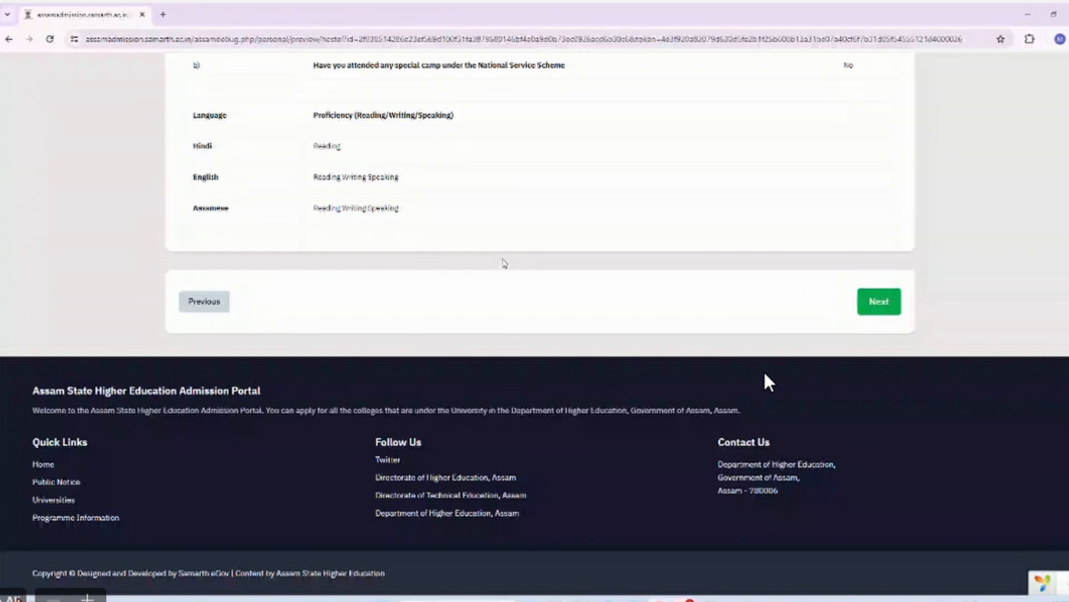
{"action": "scroll", "coordinate": [505, 263], "scroll_direction": "up", "scroll_amount": 7}
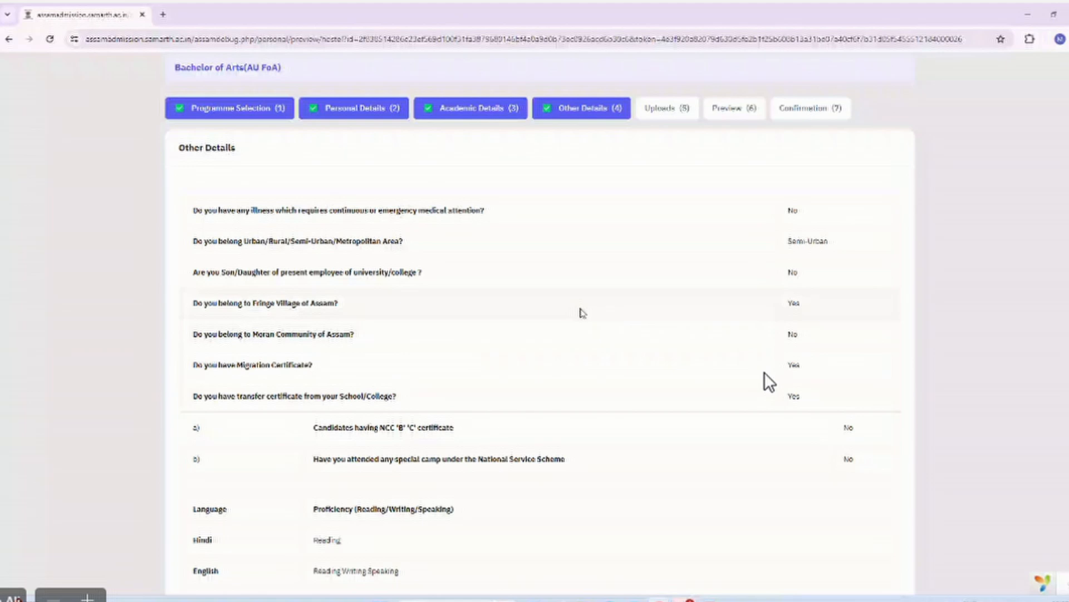
{"action": "scroll", "coordinate": [581, 312], "scroll_direction": "down", "scroll_amount": 7}
Continue from Other Details to the Uploads step and review its document rows down to the Class X/XII marksheets.
{"action": "left_click", "coordinate": [875, 309]}
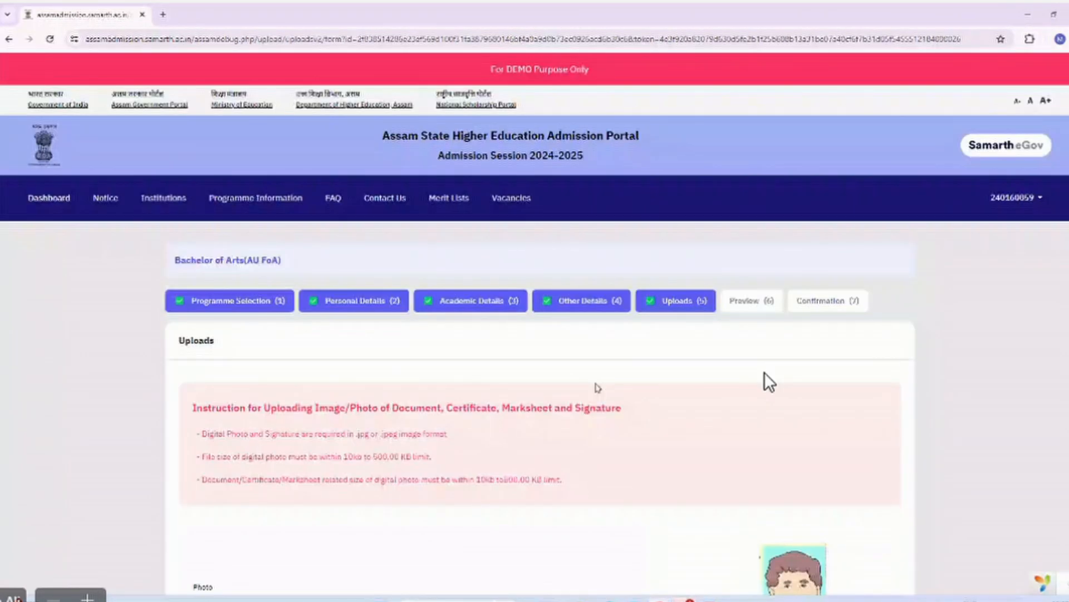
{"action": "scroll", "coordinate": [597, 387], "scroll_direction": "down", "scroll_amount": 5}
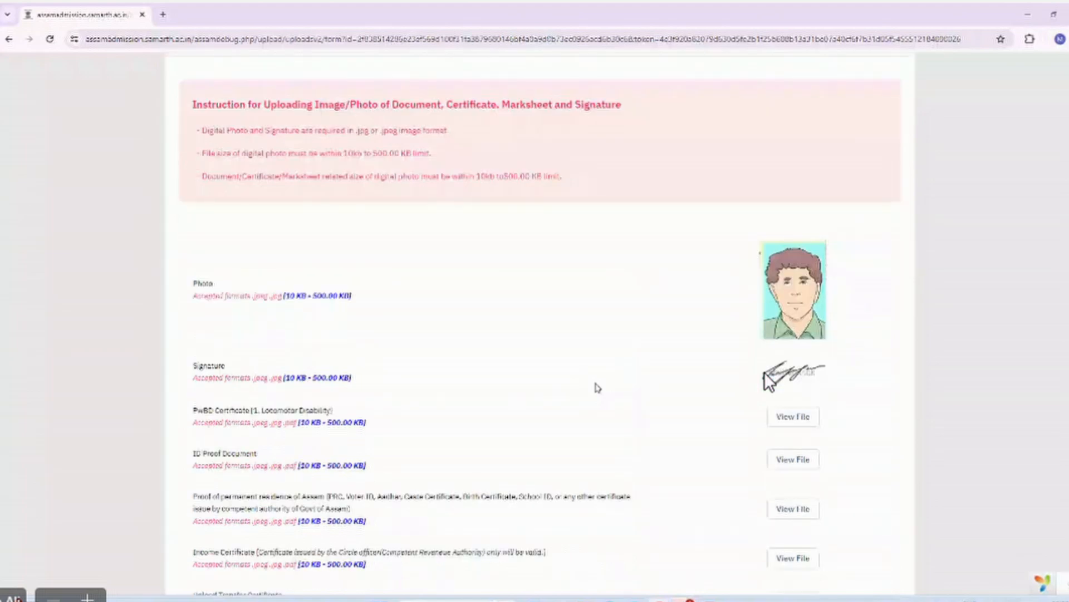
{"action": "scroll", "coordinate": [598, 387], "scroll_direction": "down", "scroll_amount": 7}
{"action": "scroll", "coordinate": [738, 221], "scroll_direction": "up", "scroll_amount": 3}
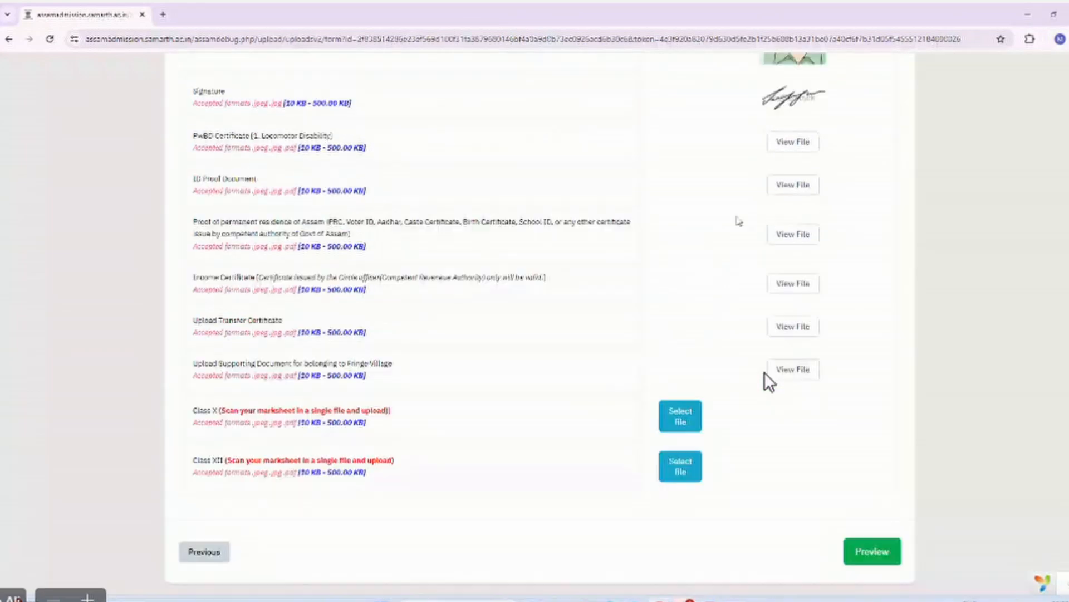
{"action": "scroll", "coordinate": [769, 383], "scroll_direction": "down", "scroll_amount": 2}
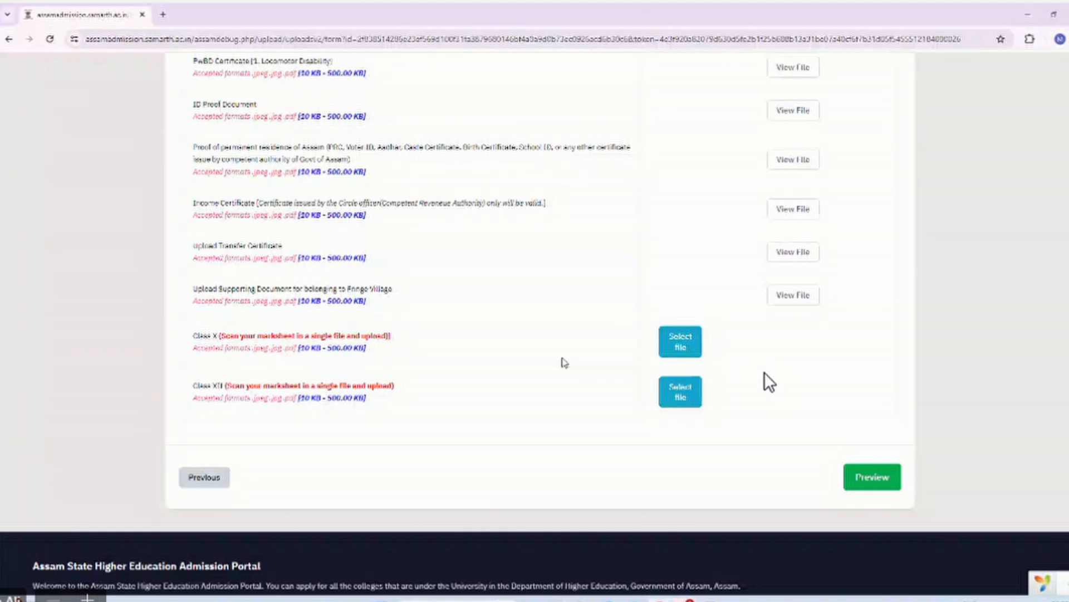
{"action": "scroll", "coordinate": [625, 246], "scroll_direction": "up", "scroll_amount": 3}
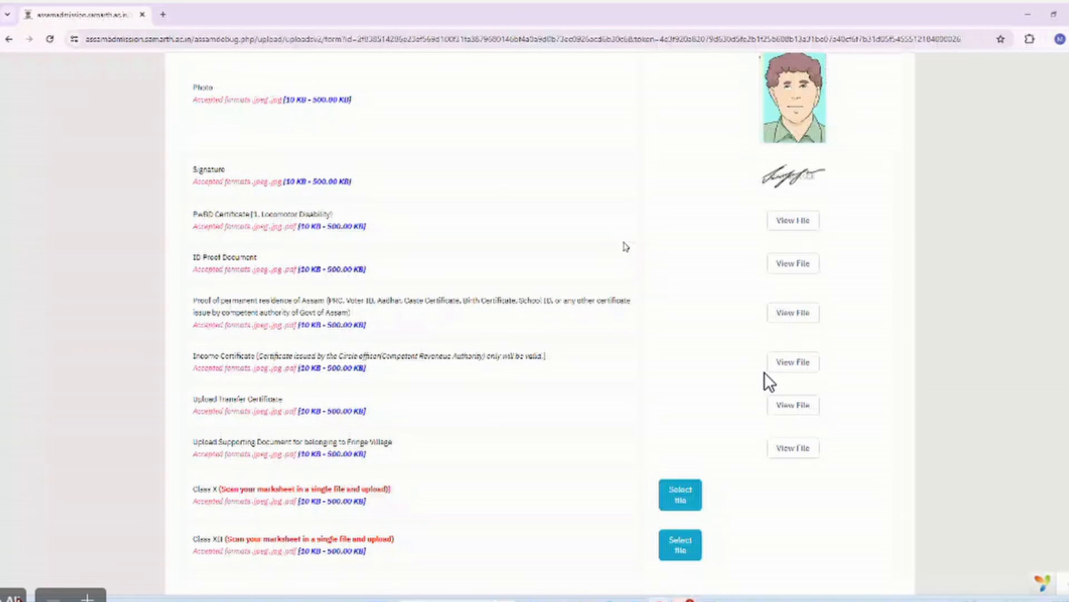
{"action": "scroll", "coordinate": [503, 480], "scroll_direction": "down", "scroll_amount": 1}
{"action": "scroll", "coordinate": [503, 480], "scroll_direction": "down", "scroll_amount": 1}
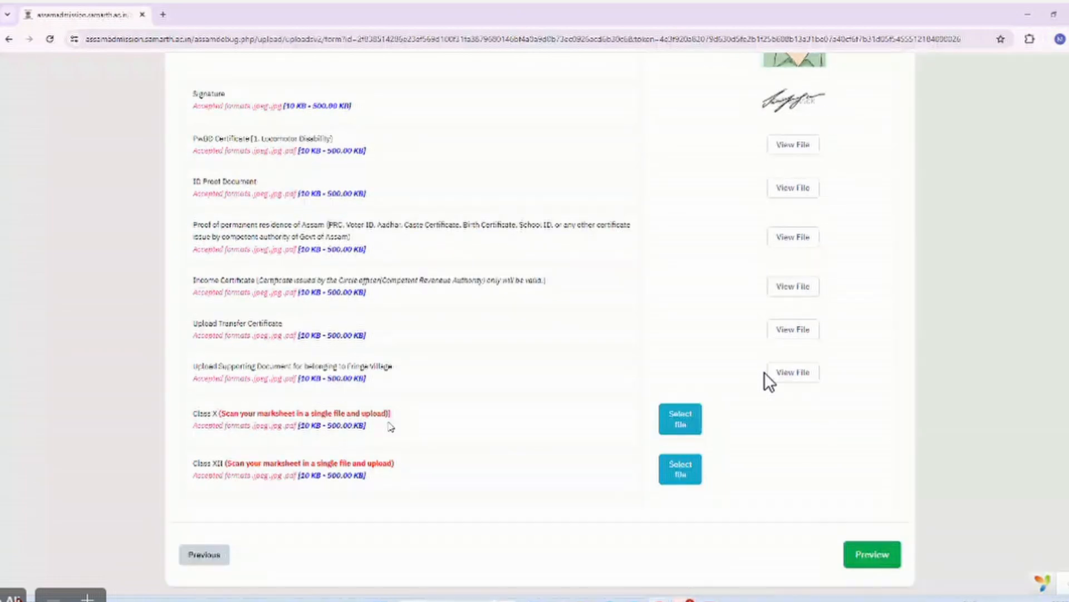
Upload file-sample_150kB.pdf as the Class X marksheet.
{"action": "left_click", "coordinate": [685, 429]}
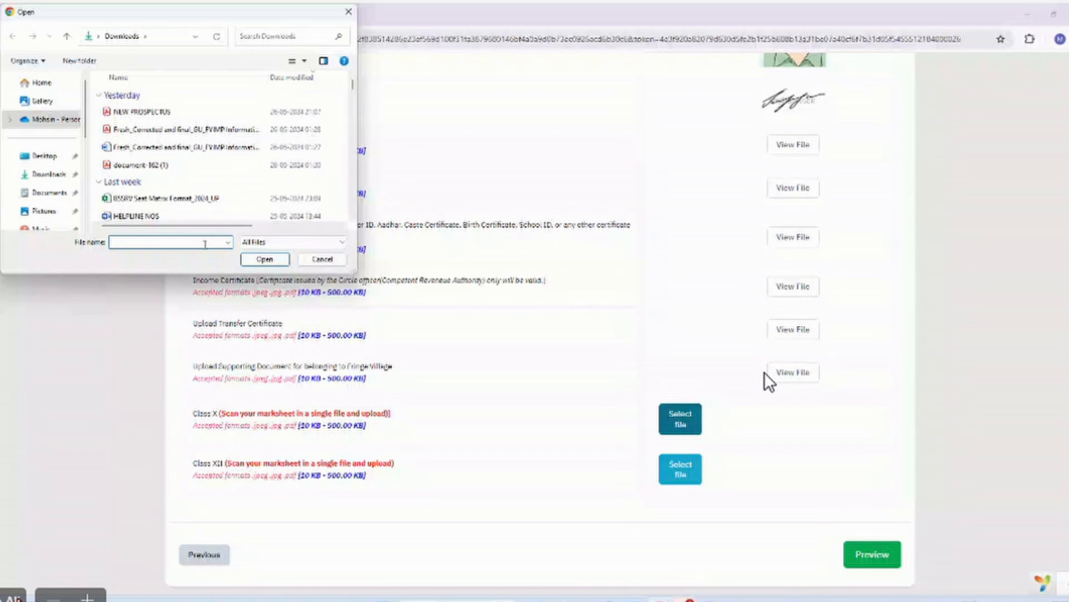
{"action": "type", "text": "f"}
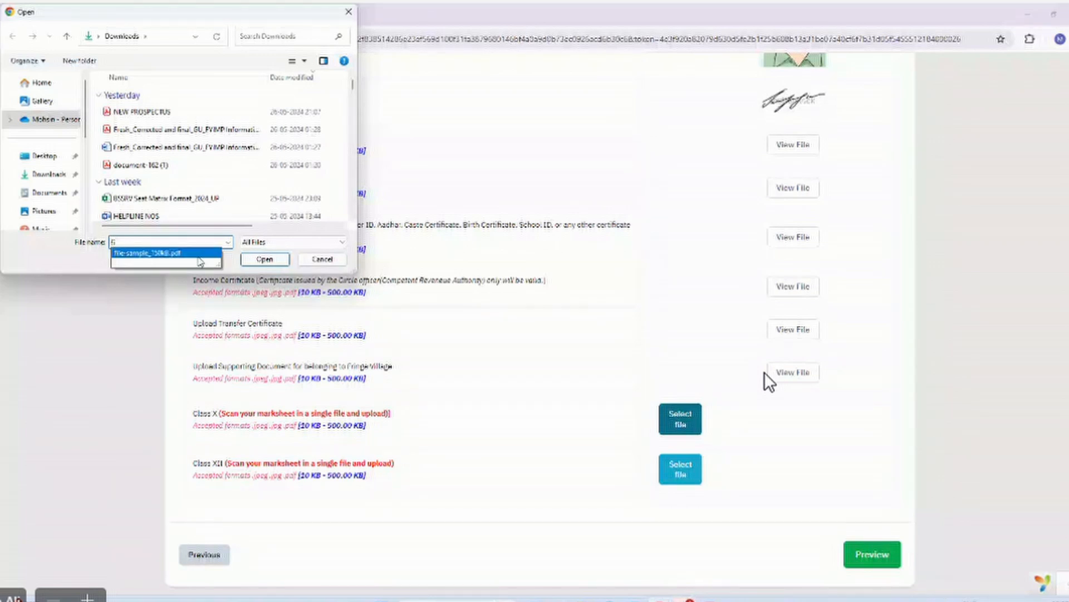
{"action": "left_click", "coordinate": [198, 256]}
{"action": "left_click", "coordinate": [252, 262]}
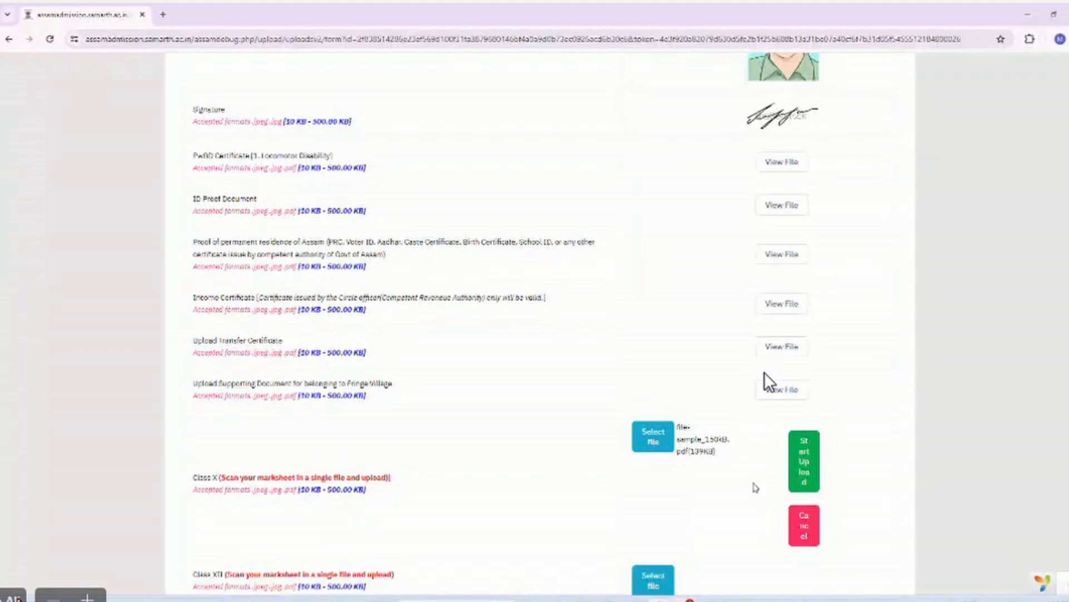
{"action": "left_click", "coordinate": [800, 469]}
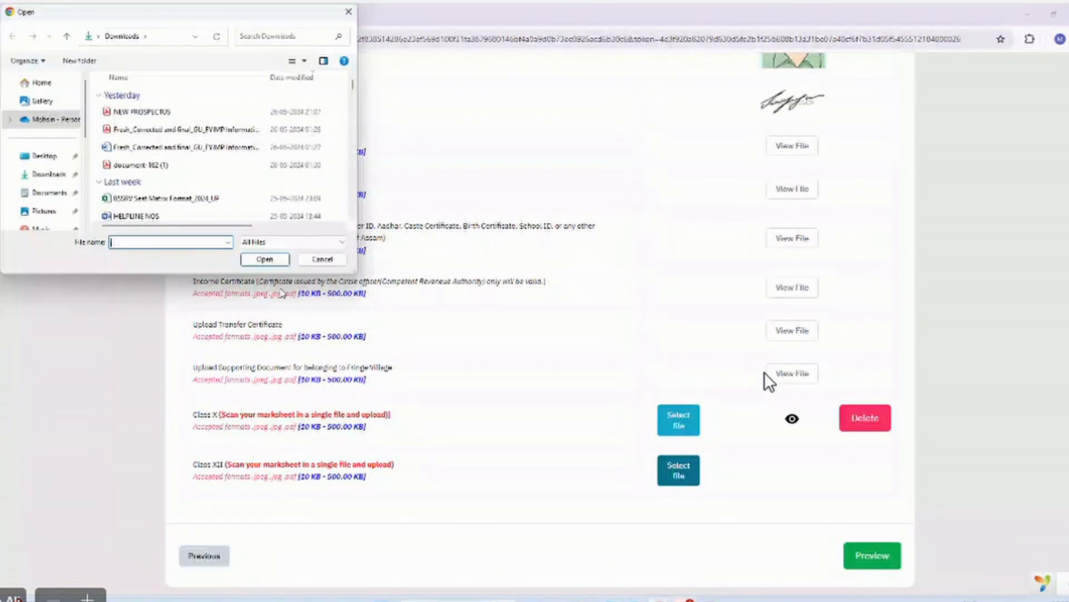
Upload file-sample_150kB.pdf as the Class XII marksheet.
{"action": "type", "text": "fi"}
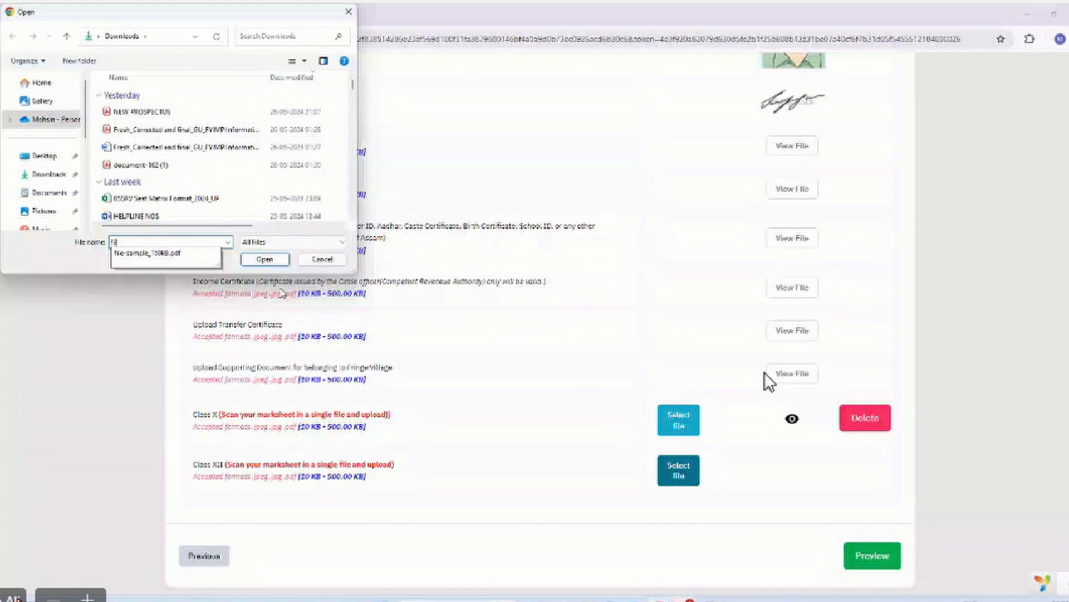
{"action": "left_click", "coordinate": [181, 254]}
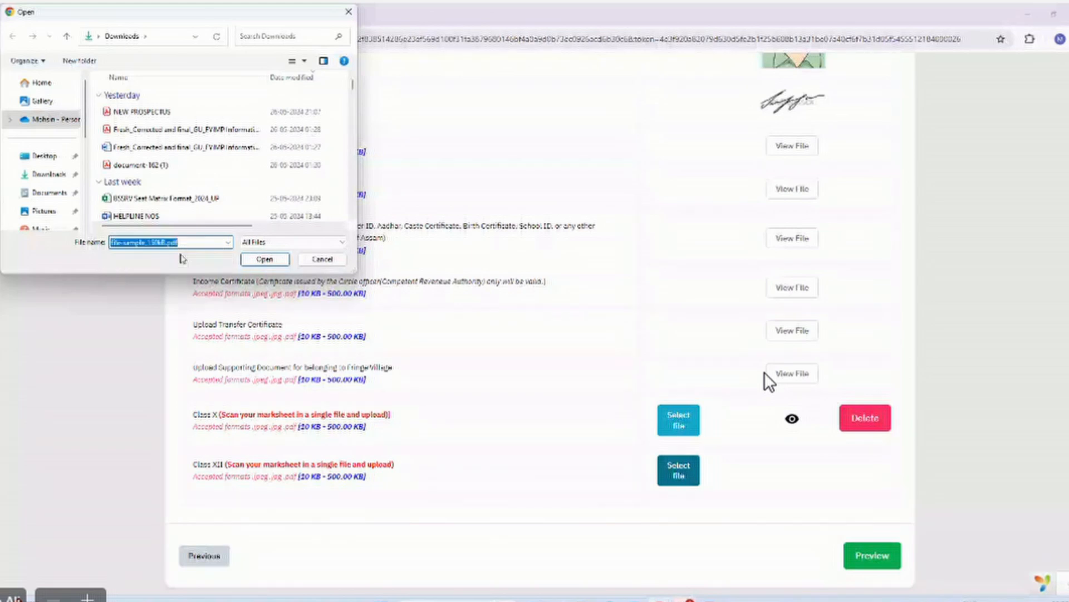
{"action": "left_click", "coordinate": [264, 259]}
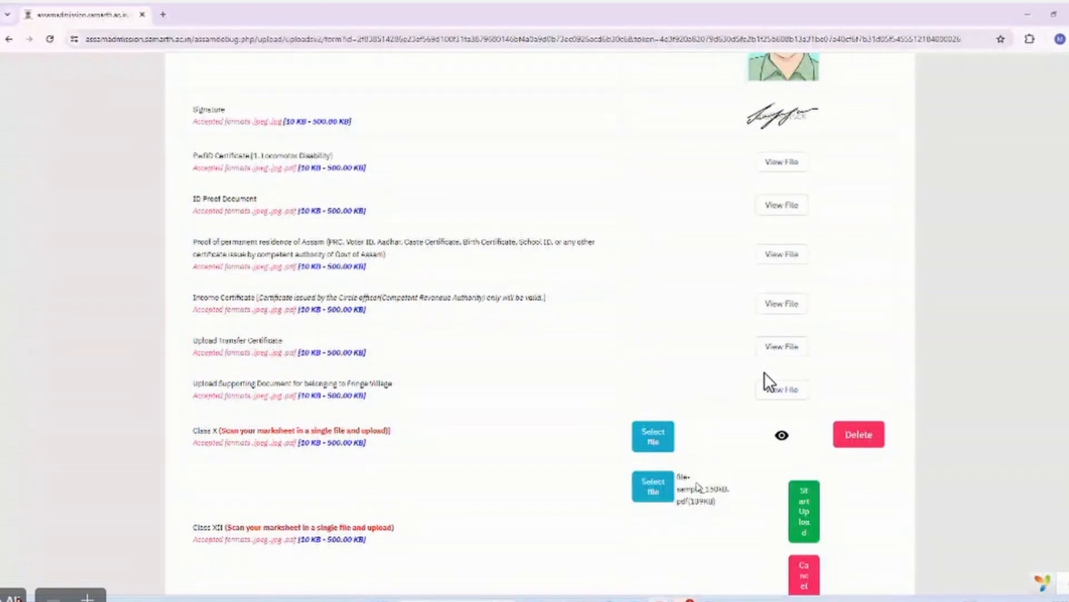
{"action": "left_click", "coordinate": [803, 511]}
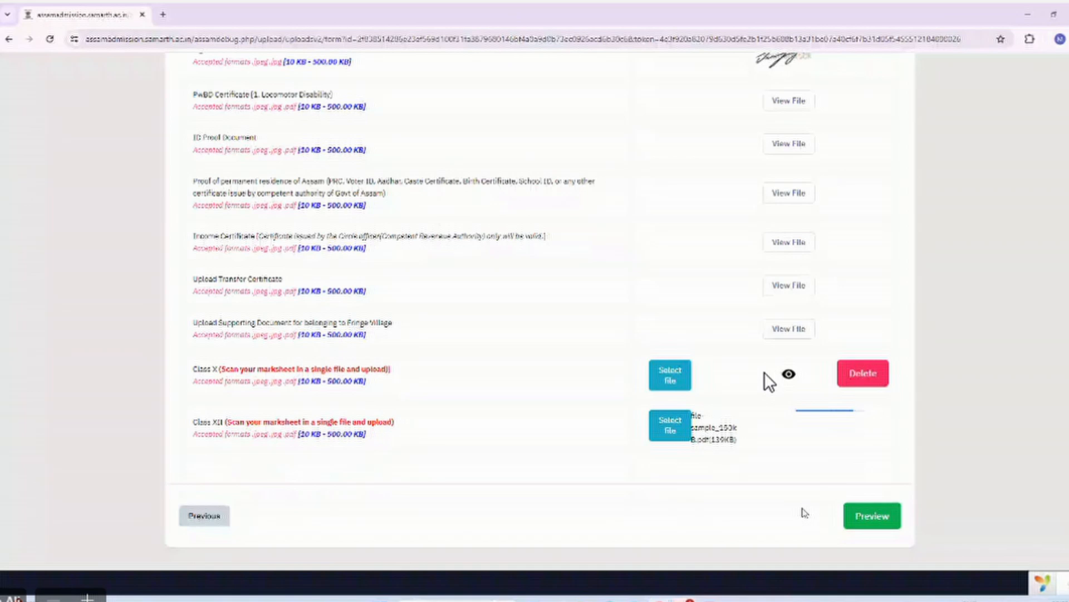
{"action": "scroll", "coordinate": [841, 473], "scroll_direction": "down", "scroll_amount": 2}
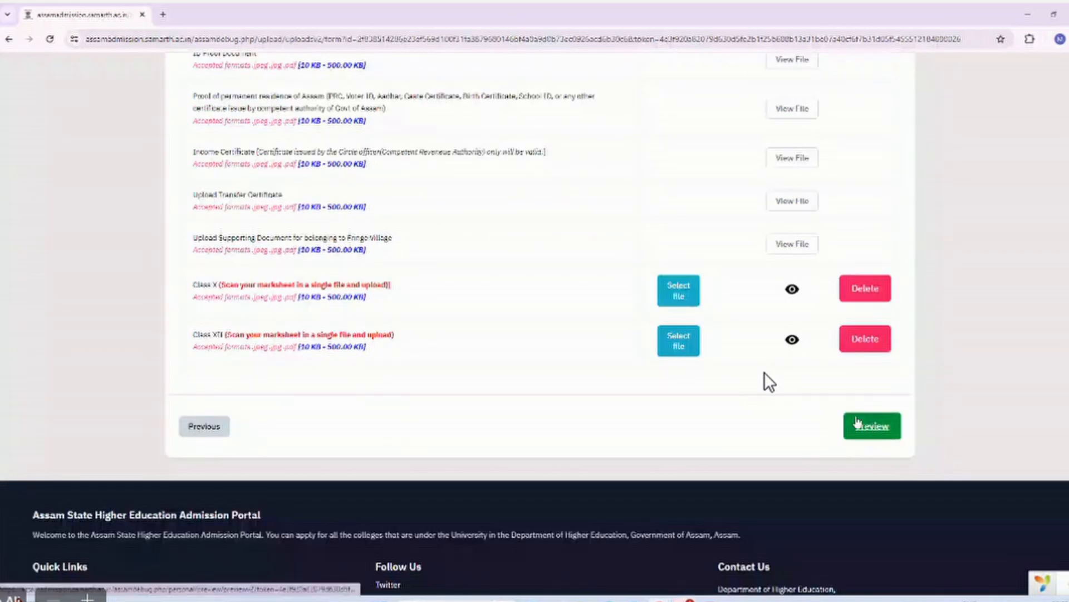
Open the Bachelor of Arts application preview and read through every section down to the Form Declaration.
{"action": "left_click", "coordinate": [857, 422]}
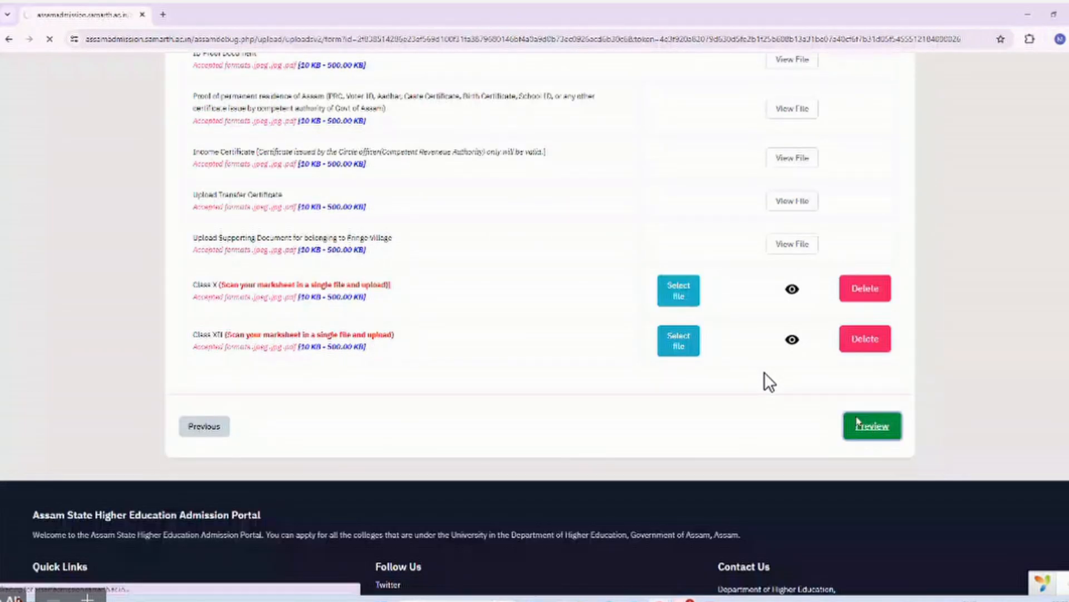
{"action": "scroll", "coordinate": [769, 381], "scroll_direction": "down", "scroll_amount": 5}
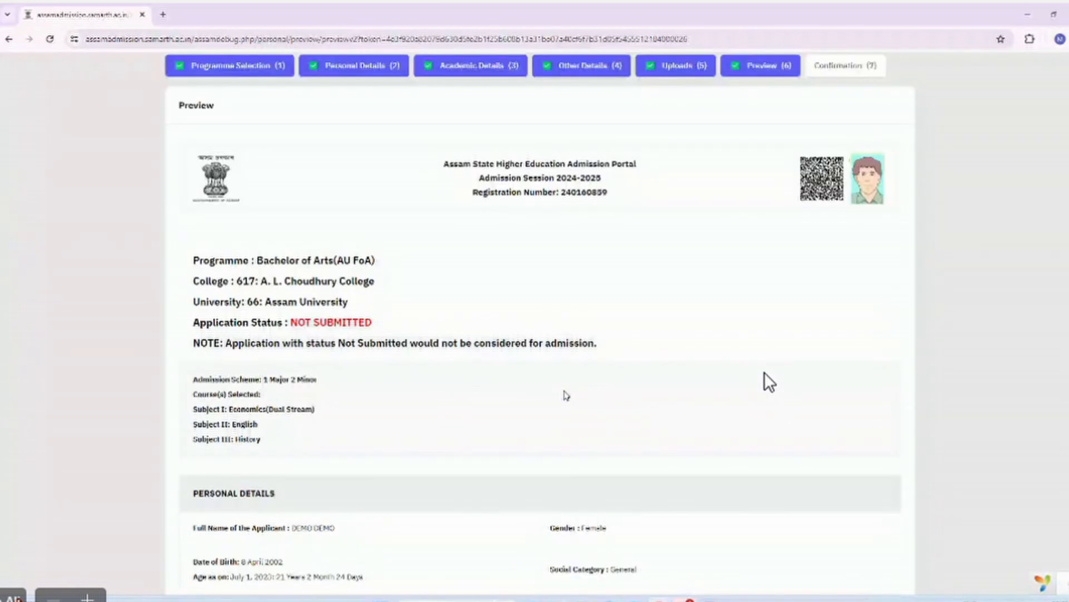
{"action": "scroll", "coordinate": [770, 382], "scroll_direction": "down", "scroll_amount": 1}
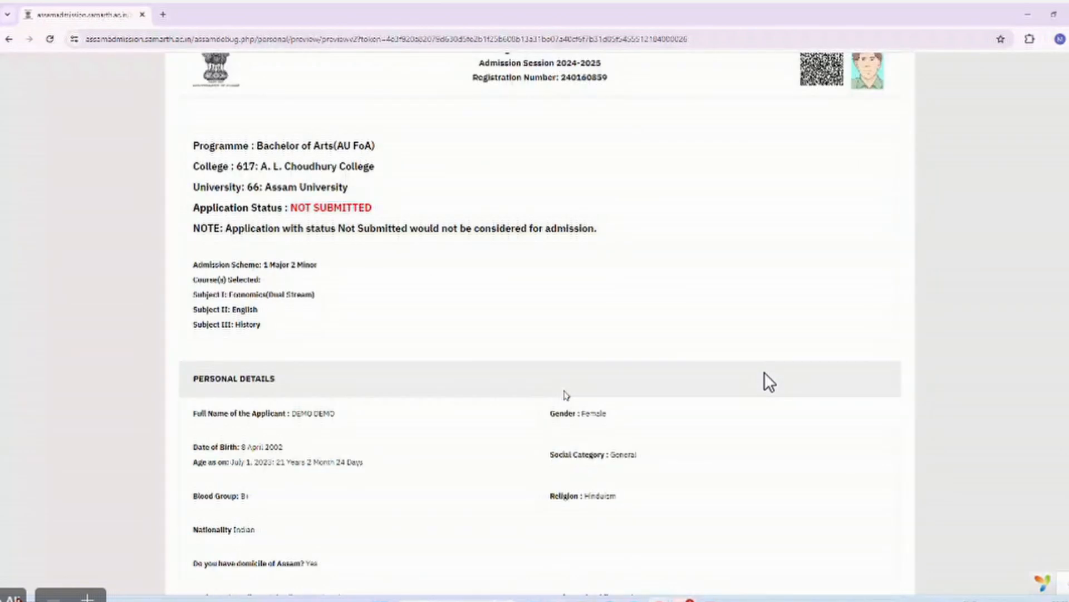
{"action": "scroll", "coordinate": [770, 381], "scroll_direction": "down", "scroll_amount": 1}
{"action": "scroll", "coordinate": [769, 382], "scroll_direction": "down", "scroll_amount": 5}
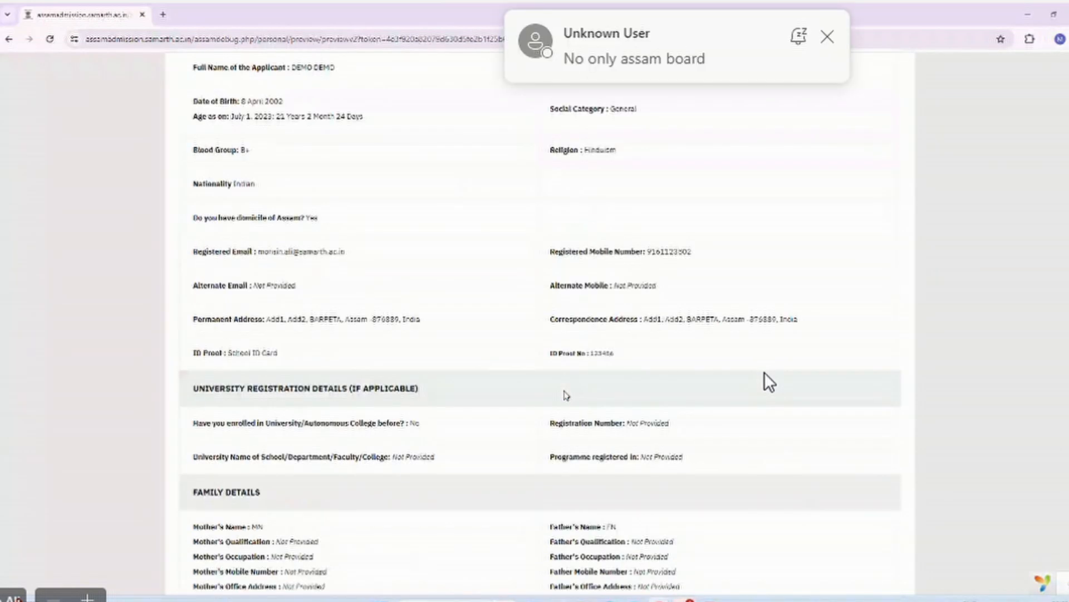
{"action": "scroll", "coordinate": [770, 381], "scroll_direction": "down", "scroll_amount": 5}
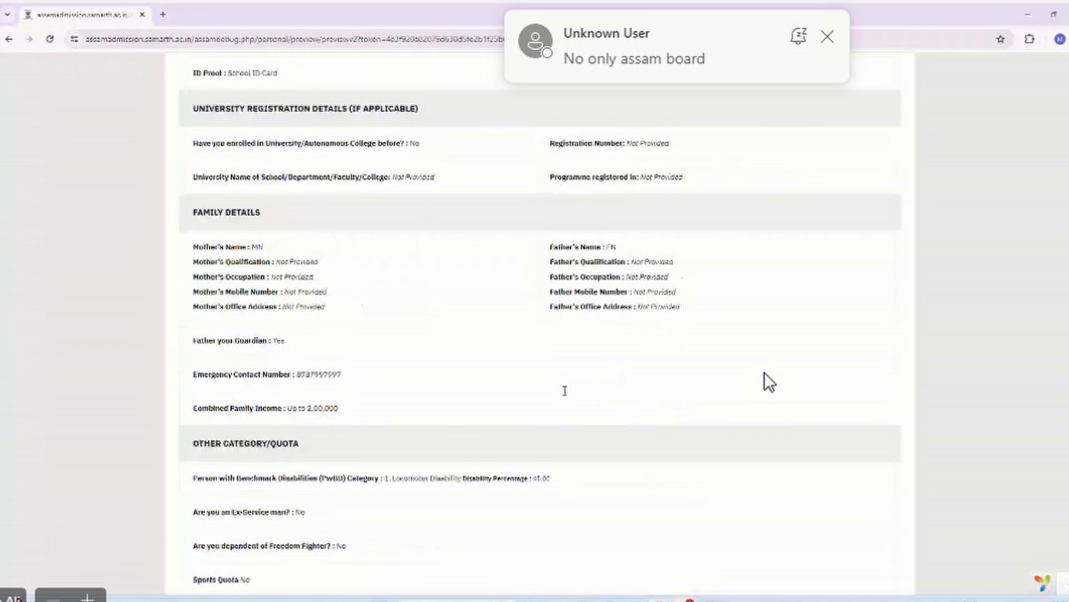
{"action": "scroll", "coordinate": [769, 382], "scroll_direction": "down", "scroll_amount": 12}
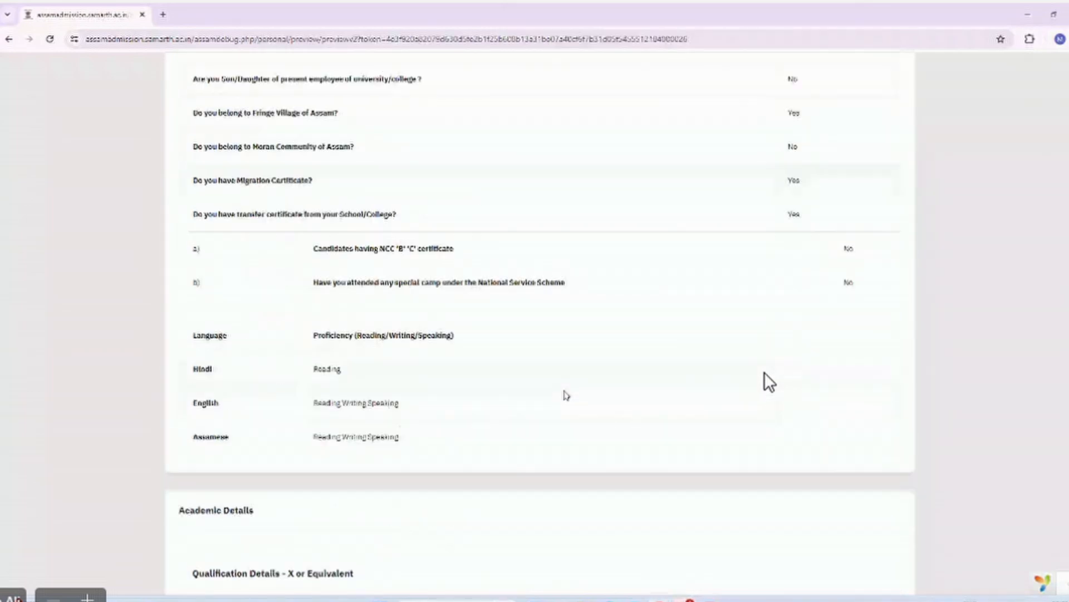
{"action": "scroll", "coordinate": [769, 382], "scroll_direction": "down", "scroll_amount": 15}
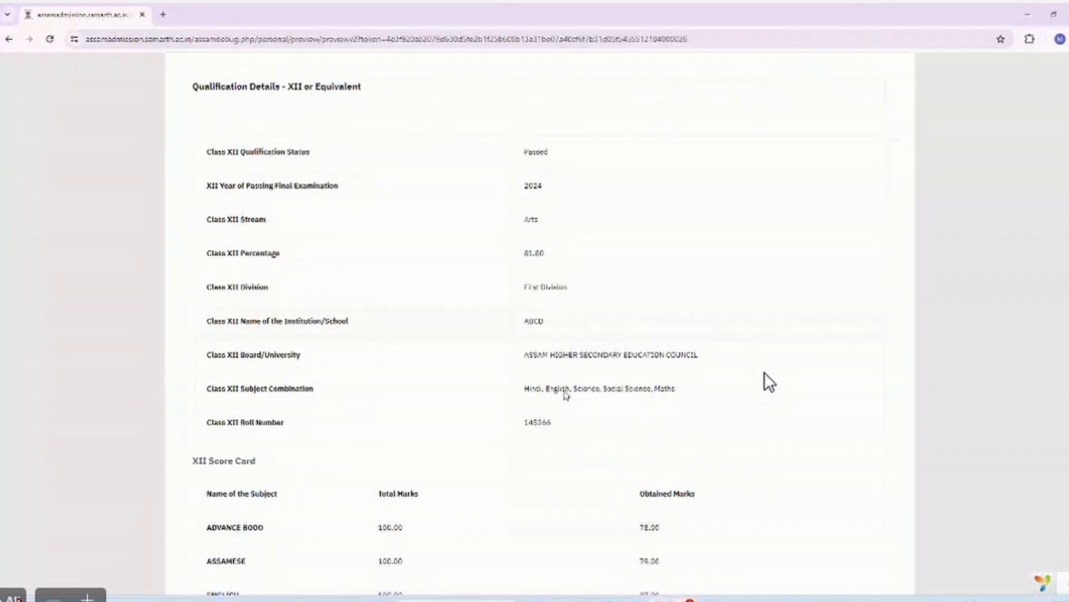
{"action": "scroll", "coordinate": [769, 382], "scroll_direction": "down", "scroll_amount": 8}
{"action": "scroll", "coordinate": [769, 381], "scroll_direction": "down", "scroll_amount": 9}
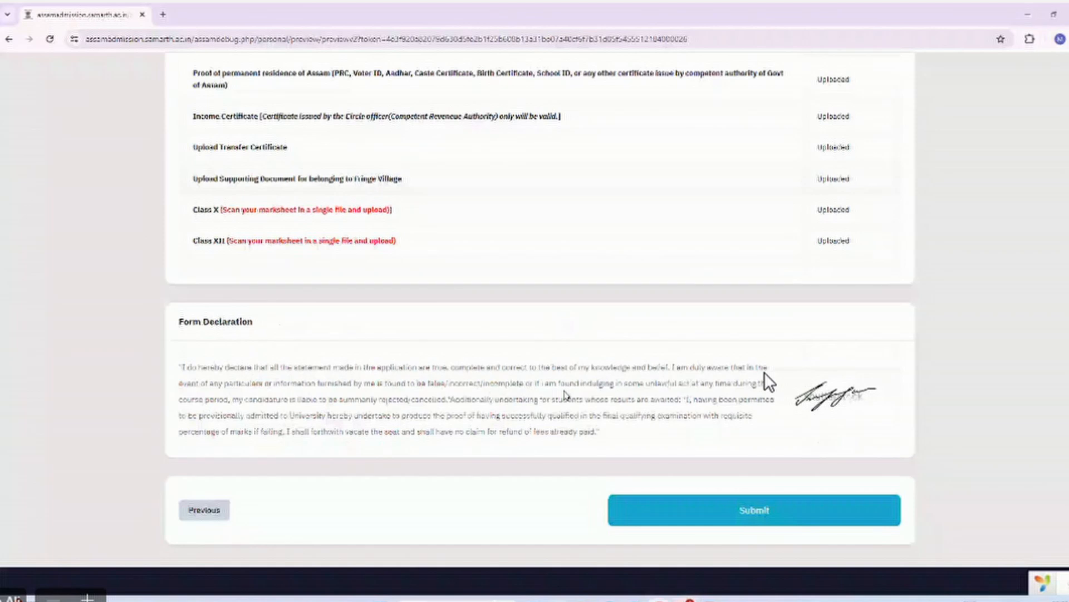
{"action": "scroll", "coordinate": [769, 381], "scroll_direction": "down", "scroll_amount": 1}
{"action": "scroll", "coordinate": [769, 382], "scroll_direction": "up", "scroll_amount": 20}
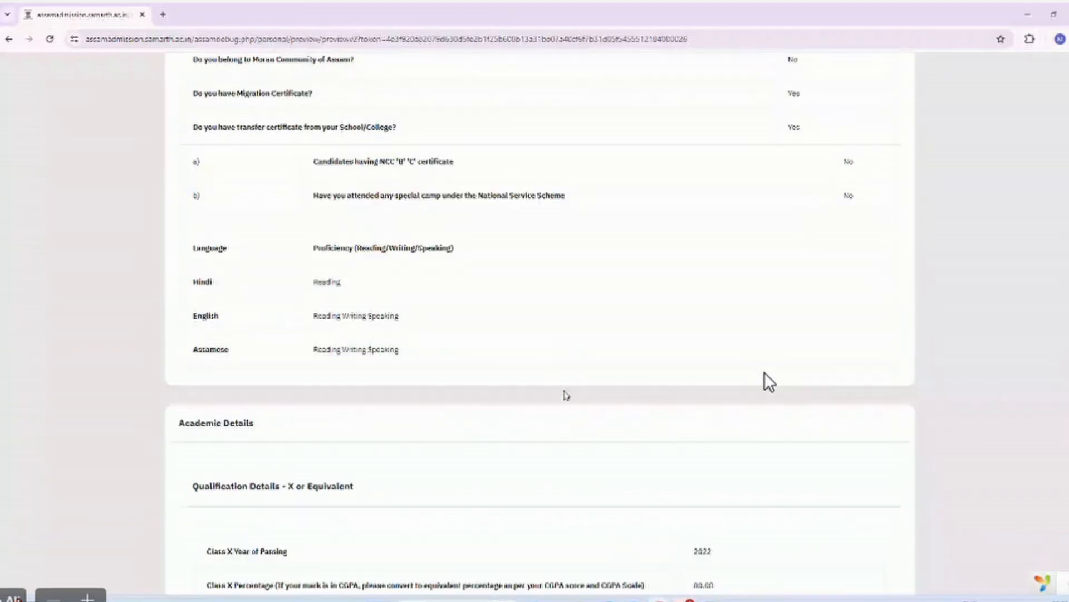
{"action": "scroll", "coordinate": [769, 381], "scroll_direction": "up", "scroll_amount": 15}
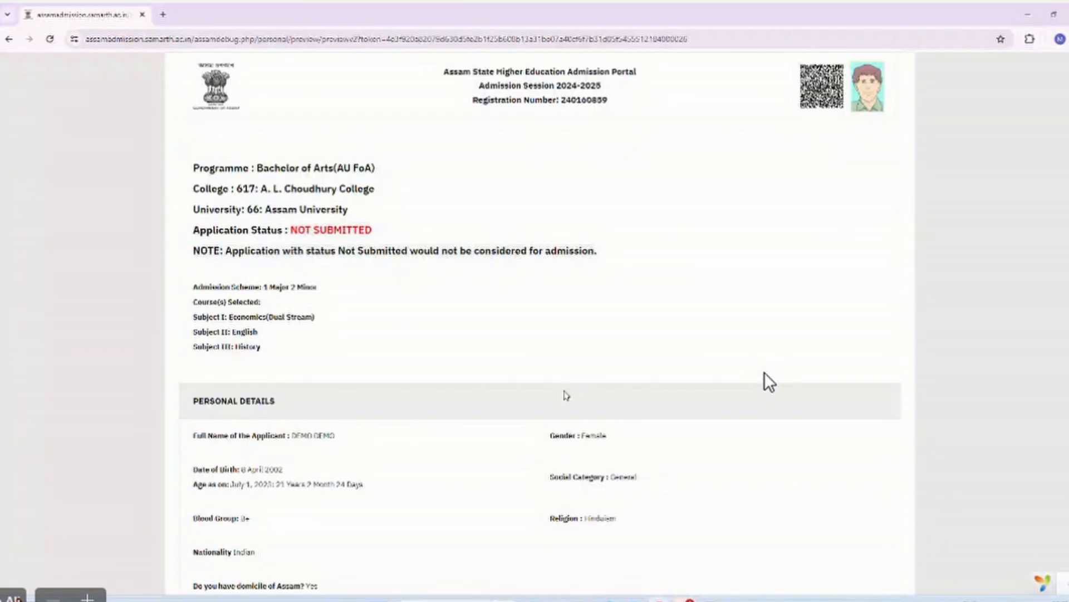
{"action": "scroll", "coordinate": [769, 382], "scroll_direction": "up", "scroll_amount": 1}
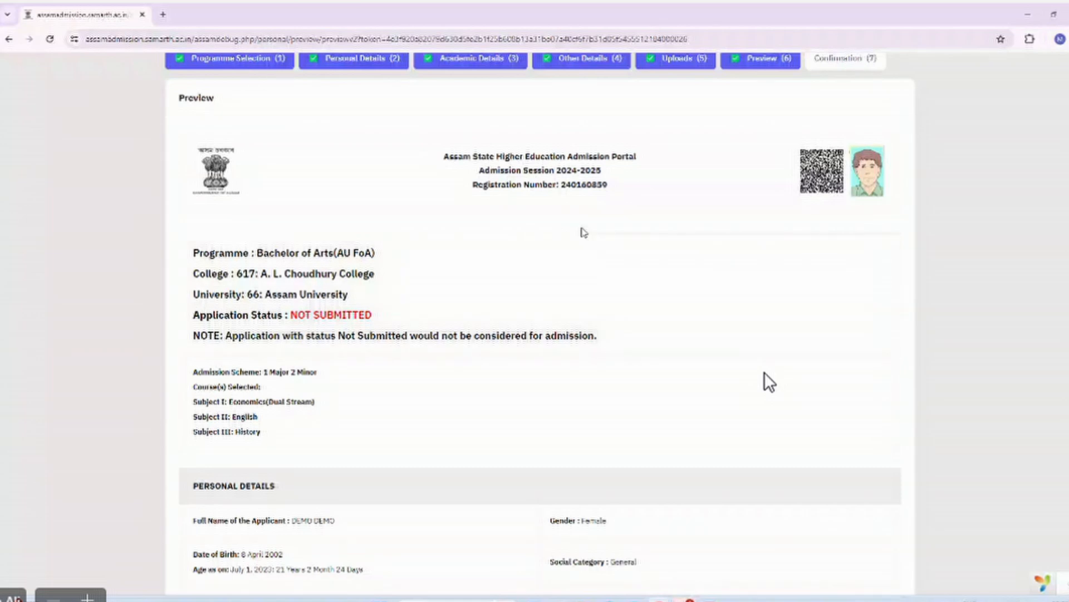
{"action": "scroll", "coordinate": [583, 232], "scroll_direction": "down", "scroll_amount": 1}
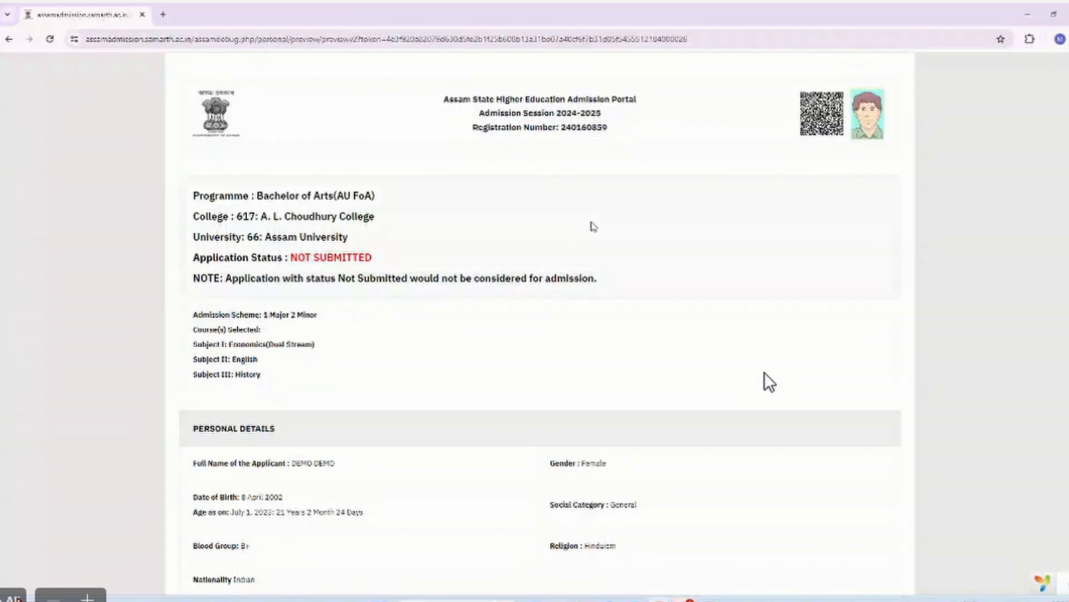
{"action": "scroll", "coordinate": [594, 227], "scroll_direction": "down", "scroll_amount": 10}
{"action": "scroll", "coordinate": [594, 226], "scroll_direction": "down", "scroll_amount": 6}
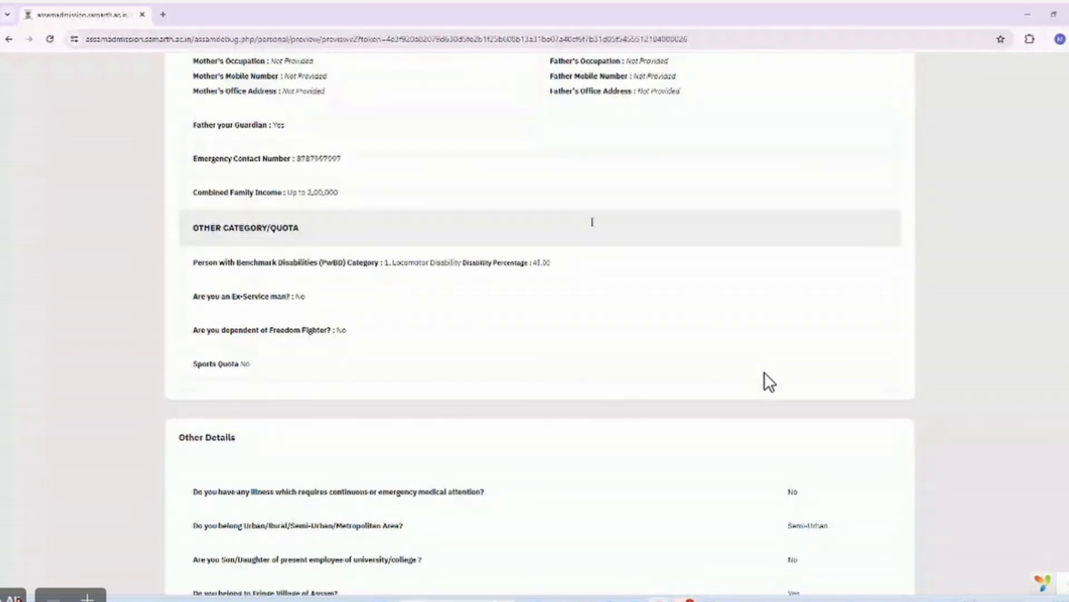
{"action": "scroll", "coordinate": [593, 223], "scroll_direction": "down", "scroll_amount": 3}
{"action": "scroll", "coordinate": [594, 226], "scroll_direction": "down", "scroll_amount": 4}
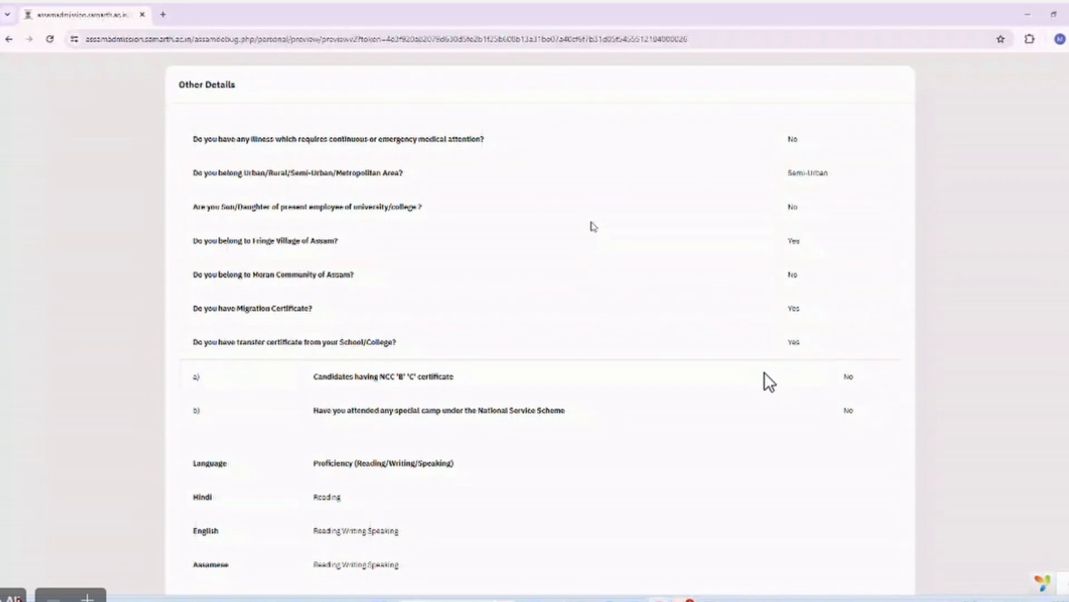
{"action": "scroll", "coordinate": [593, 226], "scroll_direction": "down", "scroll_amount": 7}
{"action": "scroll", "coordinate": [594, 226], "scroll_direction": "down", "scroll_amount": 2}
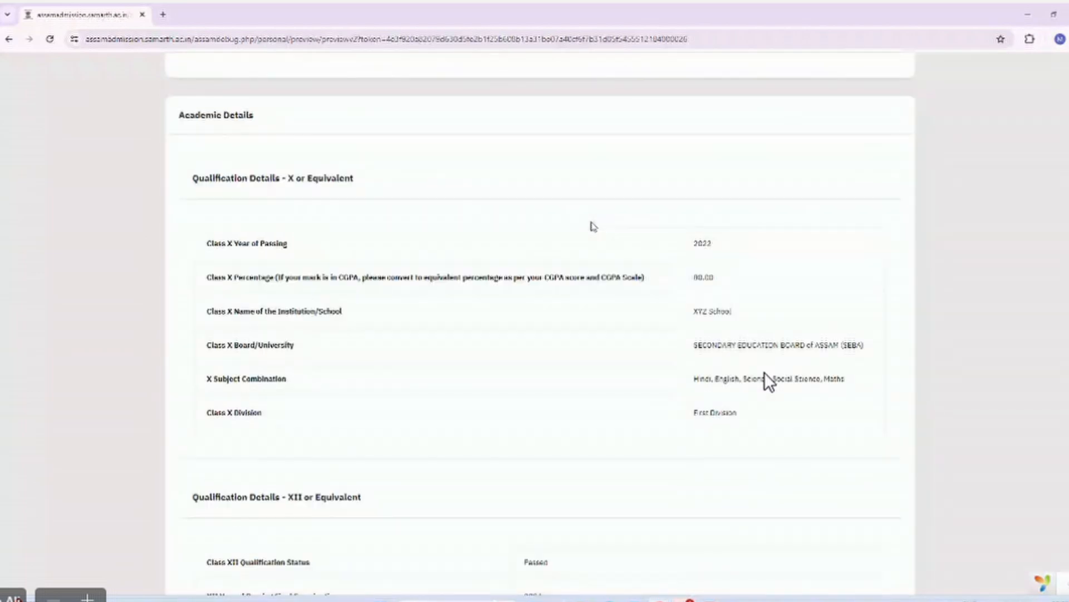
{"action": "scroll", "coordinate": [594, 226], "scroll_direction": "down", "scroll_amount": 11}
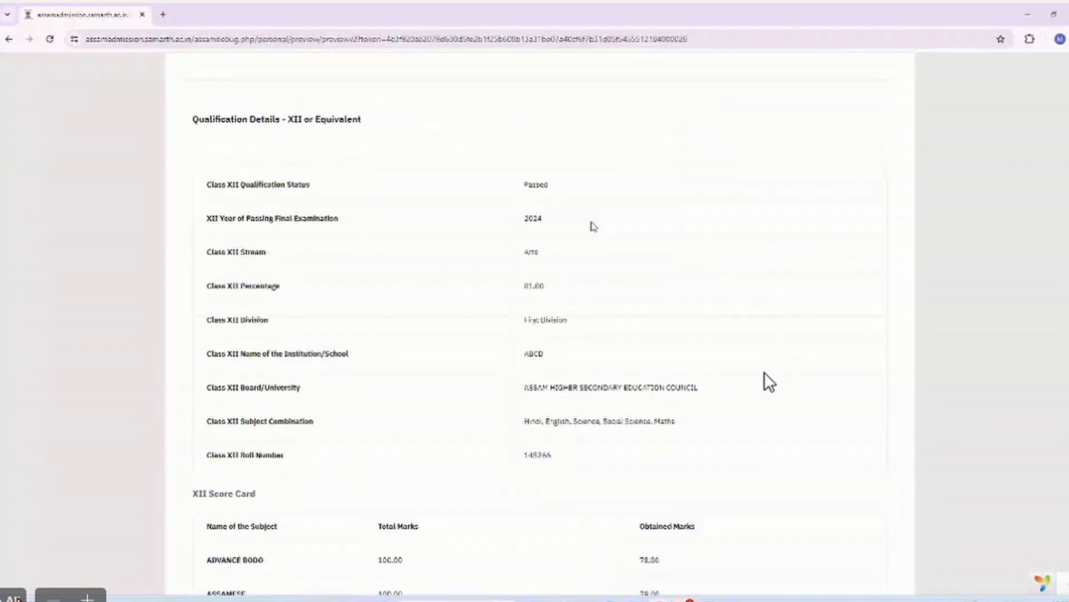
{"action": "scroll", "coordinate": [594, 227], "scroll_direction": "down", "scroll_amount": 6}
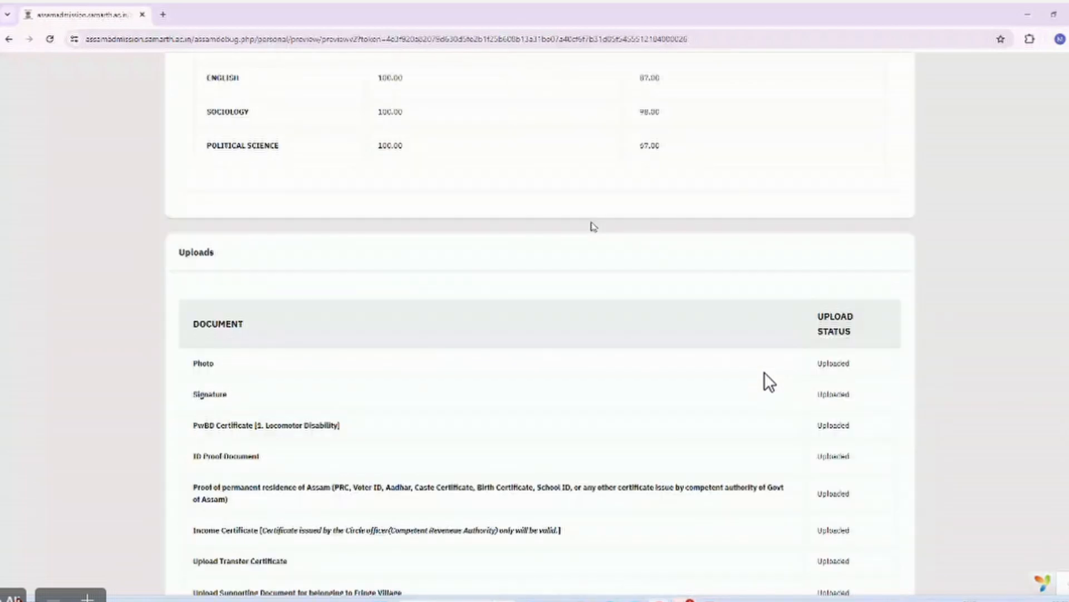
{"action": "scroll", "coordinate": [594, 226], "scroll_direction": "up", "scroll_amount": 5}
{"action": "scroll", "coordinate": [593, 226], "scroll_direction": "up", "scroll_amount": 15}
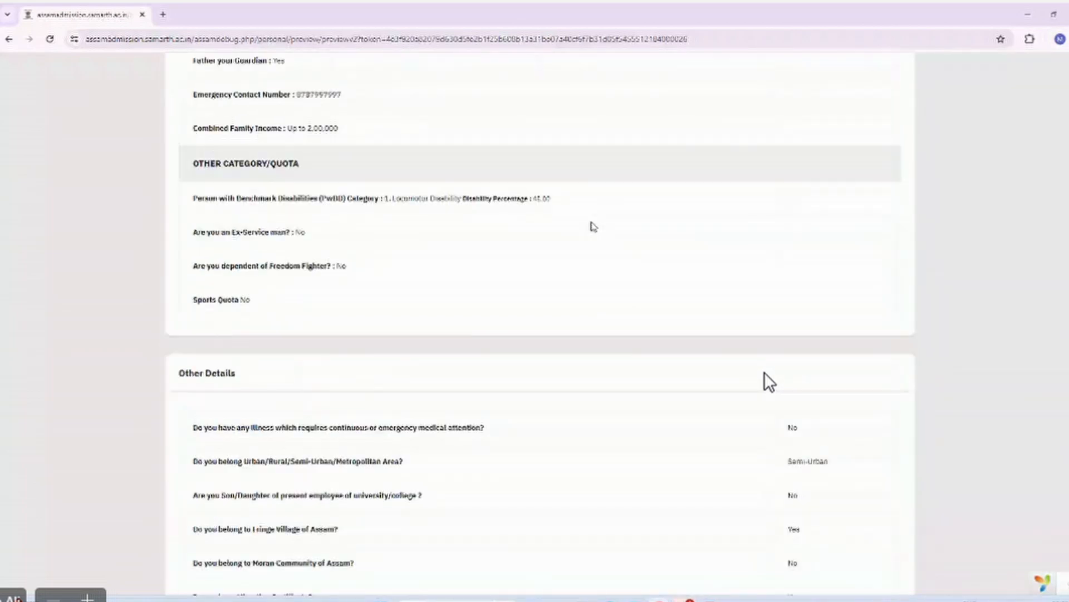
{"action": "scroll", "coordinate": [593, 226], "scroll_direction": "up", "scroll_amount": 15}
{"action": "scroll", "coordinate": [593, 226], "scroll_direction": "up", "scroll_amount": 1}
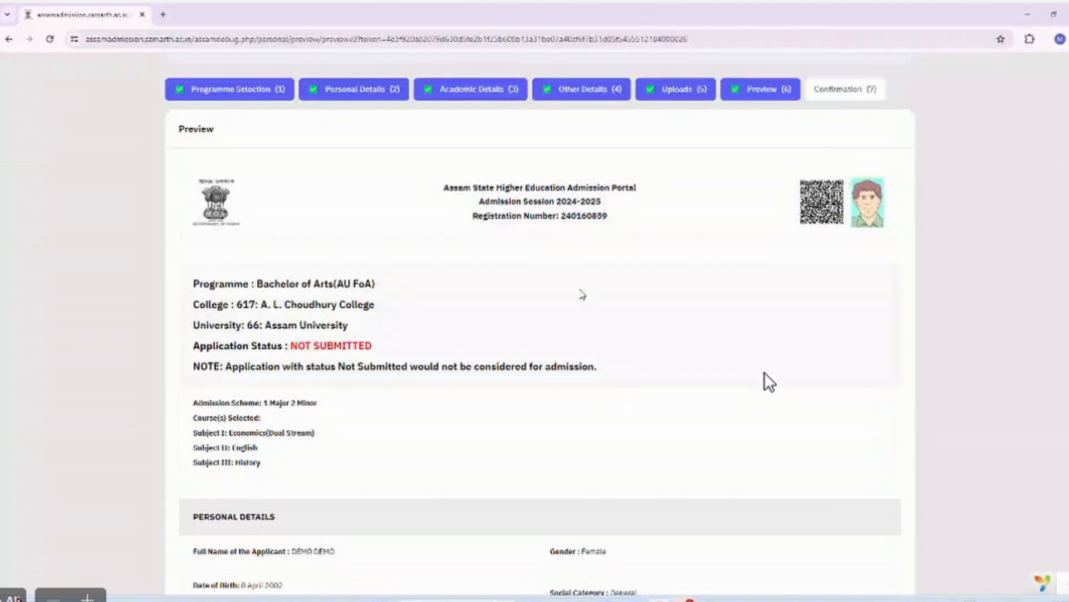
{"action": "scroll", "coordinate": [582, 294], "scroll_direction": "down", "scroll_amount": 5}
{"action": "scroll", "coordinate": [582, 295], "scroll_direction": "down", "scroll_amount": 15}
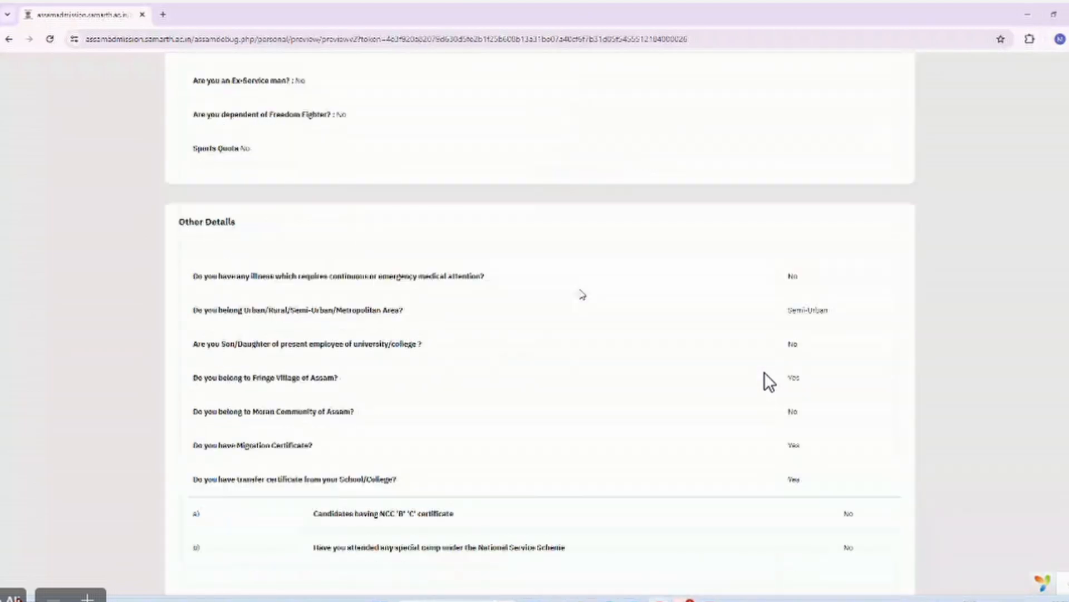
{"action": "scroll", "coordinate": [582, 295], "scroll_direction": "down", "scroll_amount": 20}
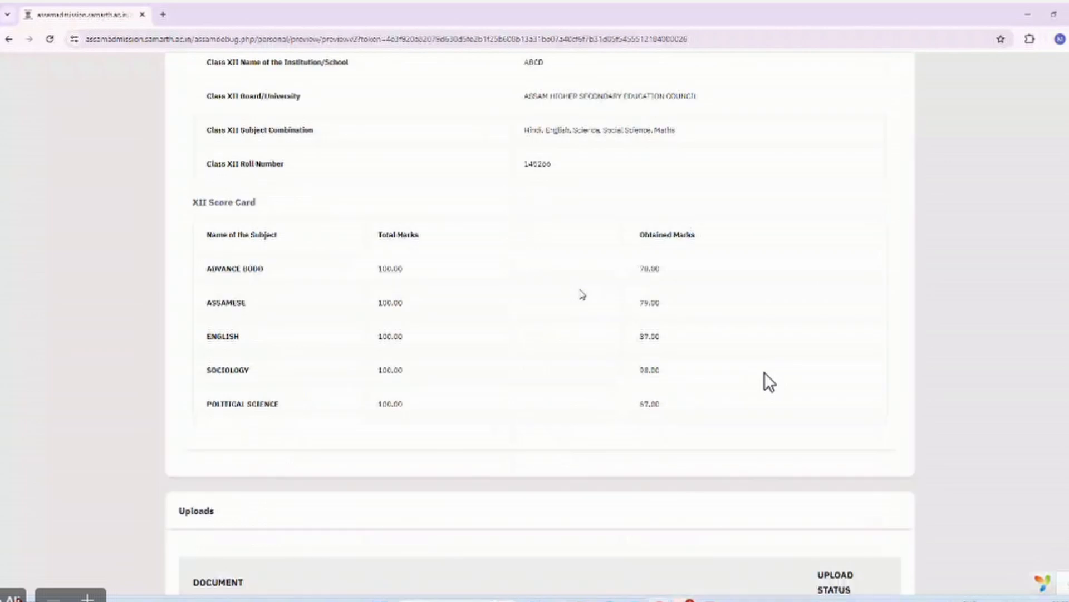
{"action": "scroll", "coordinate": [582, 295], "scroll_direction": "down", "scroll_amount": 9}
{"action": "scroll", "coordinate": [583, 295], "scroll_direction": "down", "scroll_amount": 3}
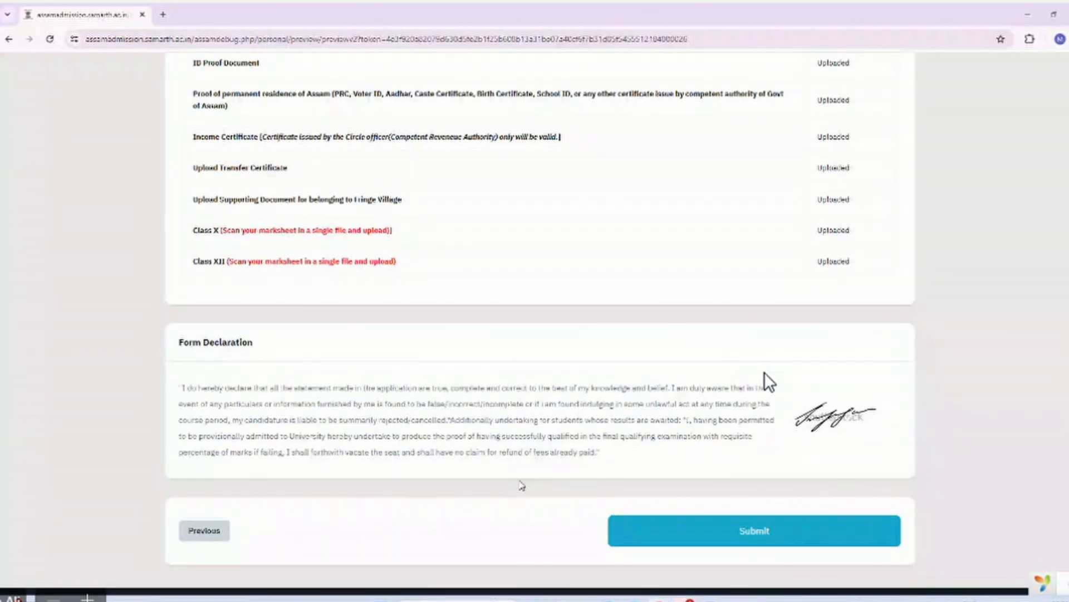
{"action": "left_click", "coordinate": [645, 530]}
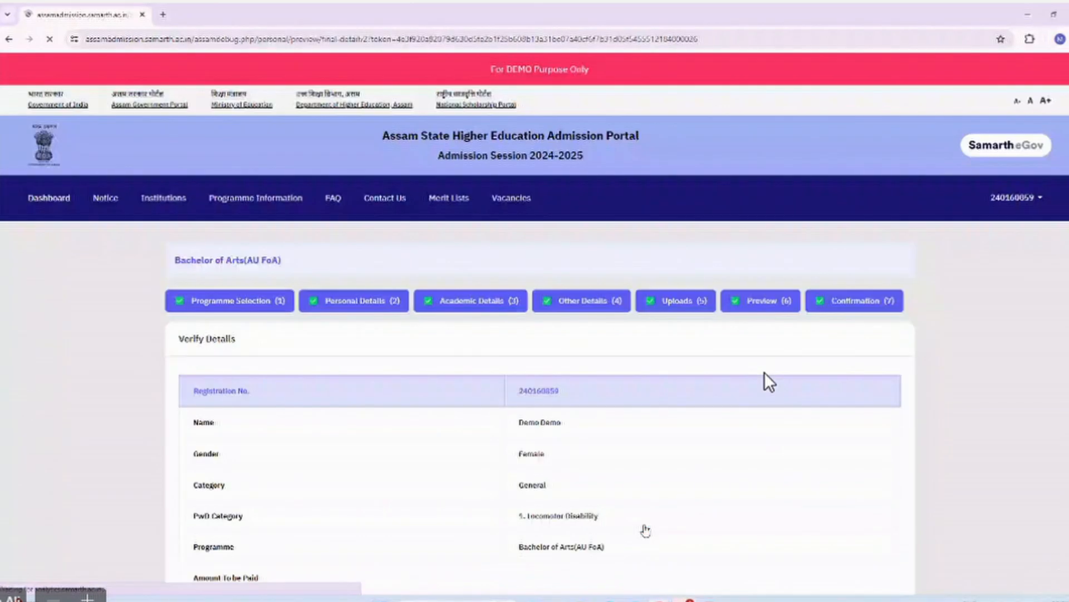
{"action": "scroll", "coordinate": [769, 382], "scroll_direction": "down", "scroll_amount": 2}
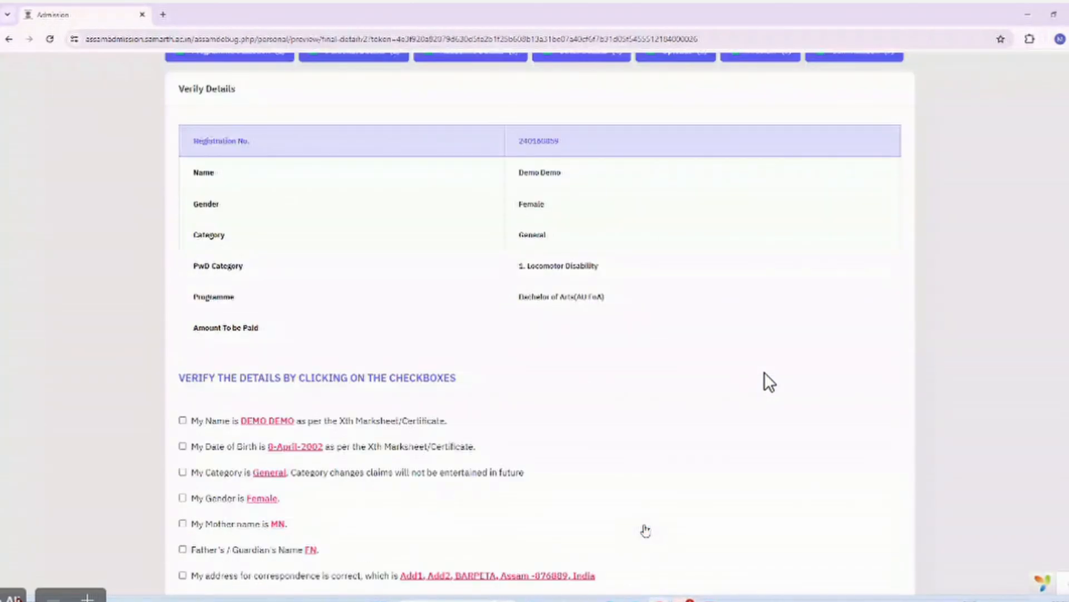
{"action": "scroll", "coordinate": [768, 382], "scroll_direction": "down", "scroll_amount": 10}
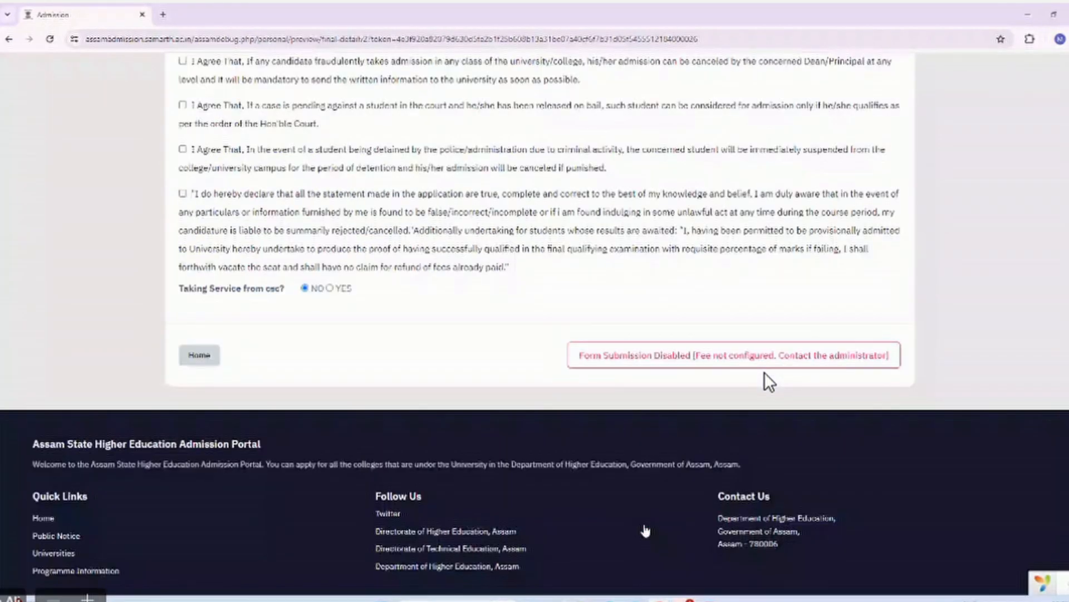
{"action": "scroll", "coordinate": [769, 382], "scroll_direction": "up", "scroll_amount": 12}
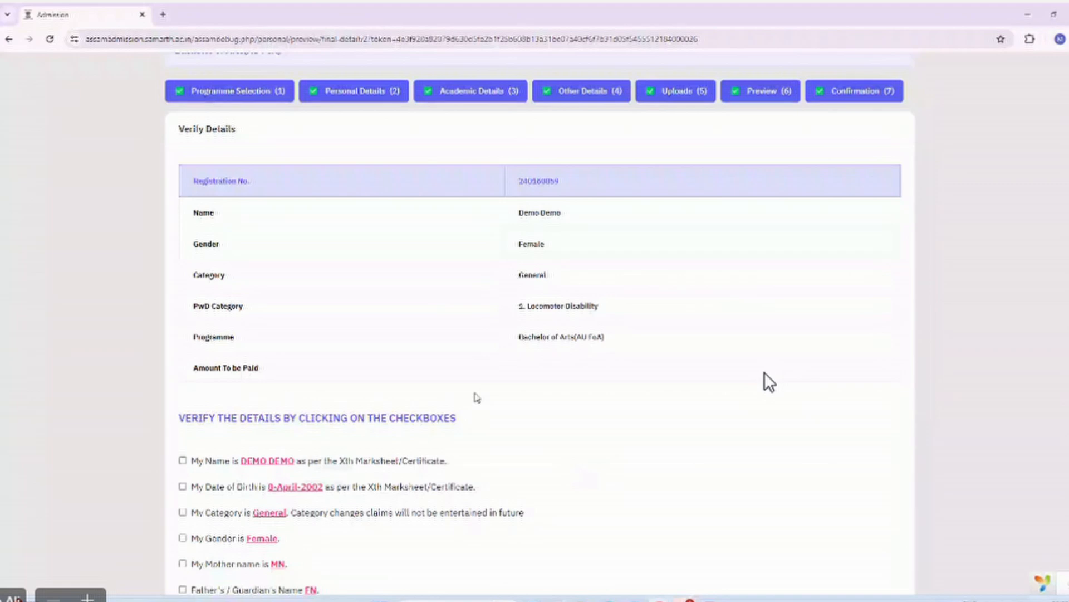
{"action": "scroll", "coordinate": [768, 382], "scroll_direction": "down", "scroll_amount": 1}
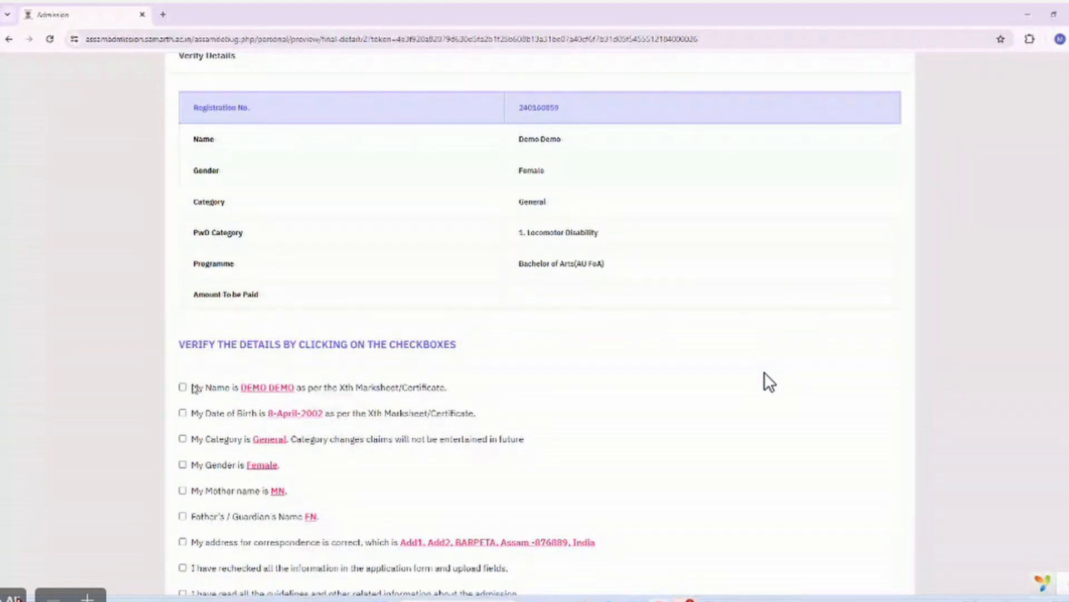
{"action": "scroll", "coordinate": [768, 382], "scroll_direction": "down", "scroll_amount": 1}
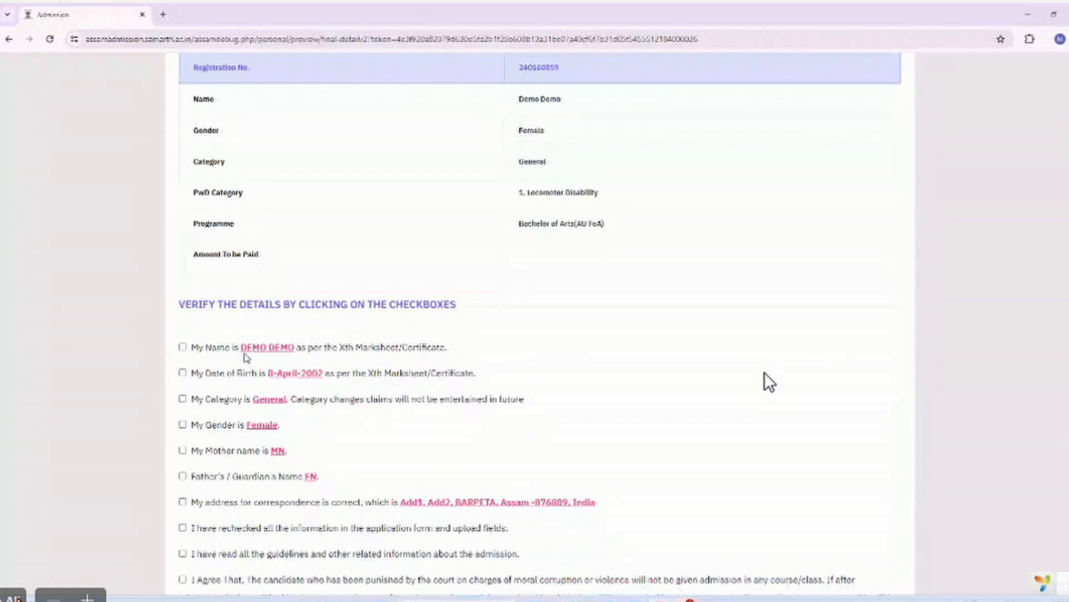
Confirm the name, date of birth, General category, Female gender, parents' names, address and rechecked information.
{"action": "left_click", "coordinate": [183, 346]}
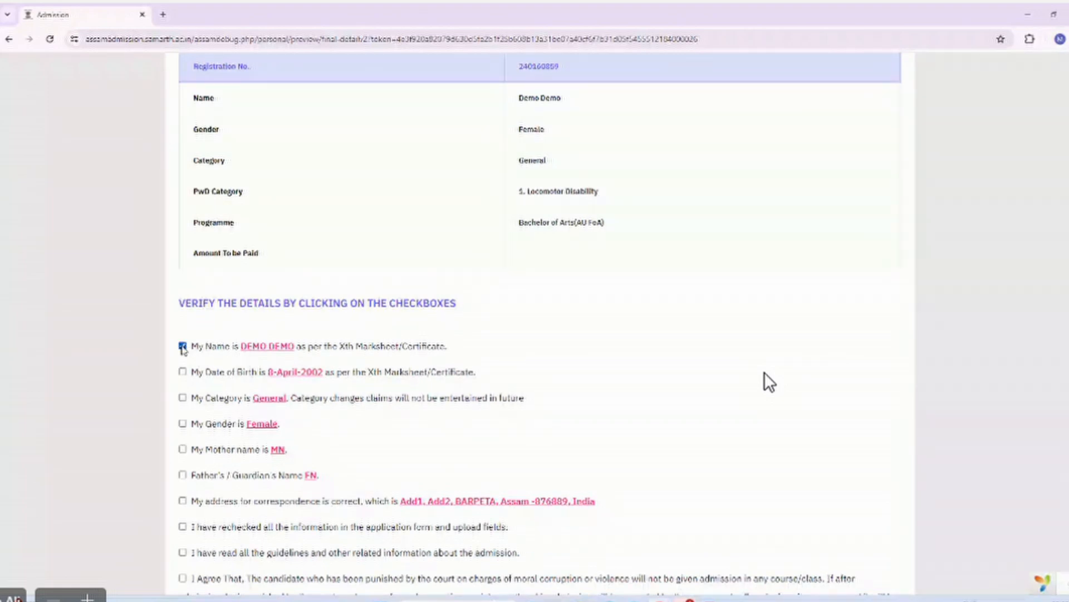
{"action": "left_click", "coordinate": [184, 372]}
{"action": "left_click", "coordinate": [183, 398]}
{"action": "left_click", "coordinate": [183, 423]}
{"action": "scroll", "coordinate": [182, 384], "scroll_direction": "down", "scroll_amount": 2}
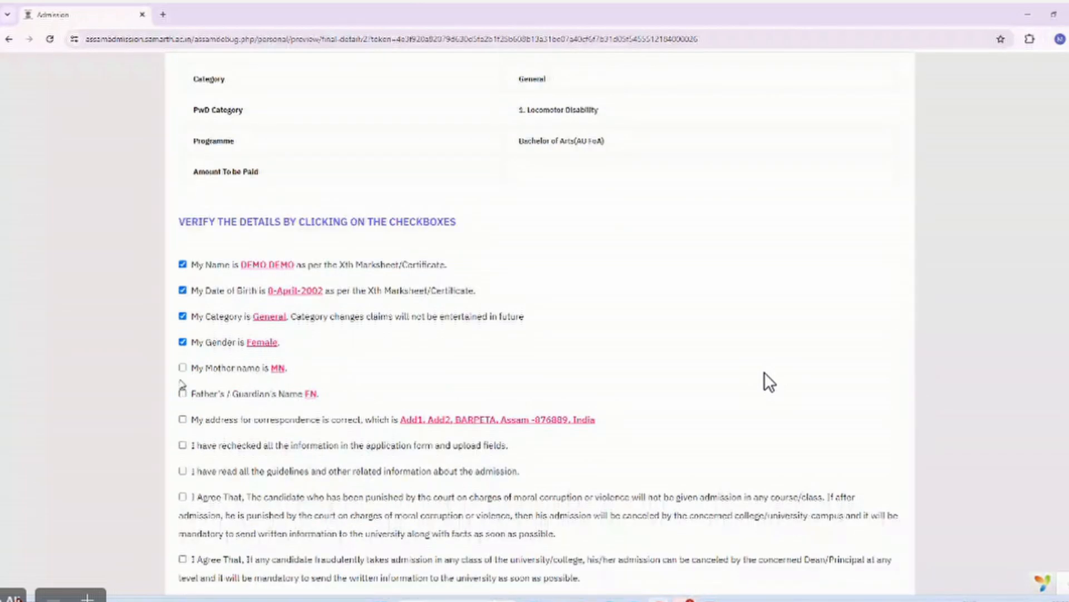
{"action": "left_click", "coordinate": [182, 372]}
{"action": "left_click", "coordinate": [183, 393]}
{"action": "left_click", "coordinate": [185, 421]}
{"action": "left_click", "coordinate": [183, 445]}
Accept the guidelines, moral-corruption, fraud, court-case and police-detention clauses plus the final truthfulness declaration.
{"action": "scroll", "coordinate": [191, 413], "scroll_direction": "down", "scroll_amount": 1}
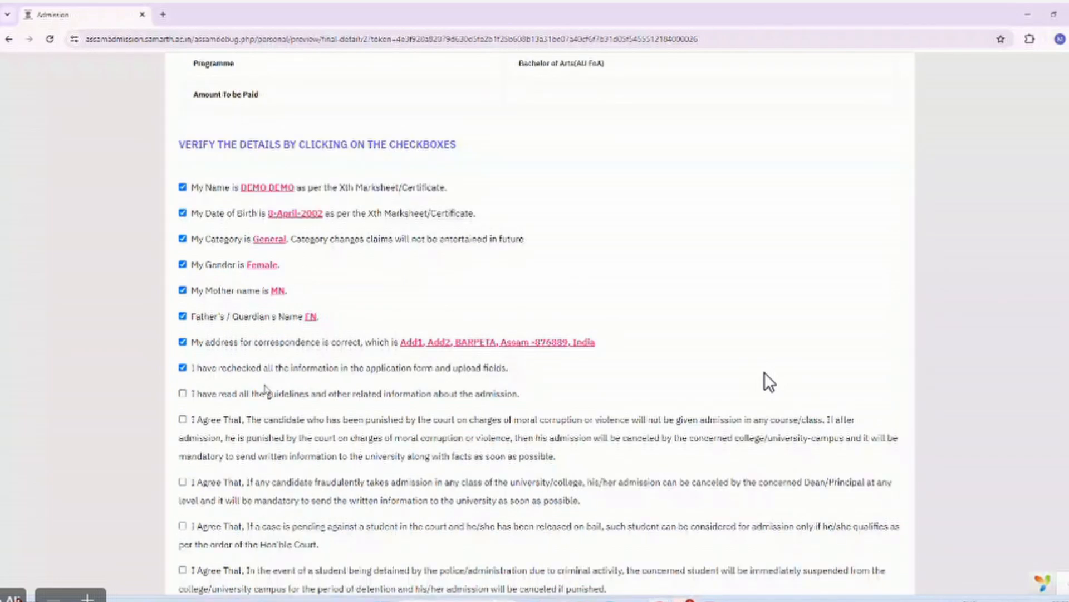
{"action": "left_click", "coordinate": [183, 393]}
{"action": "scroll", "coordinate": [184, 378], "scroll_direction": "down", "scroll_amount": 1}
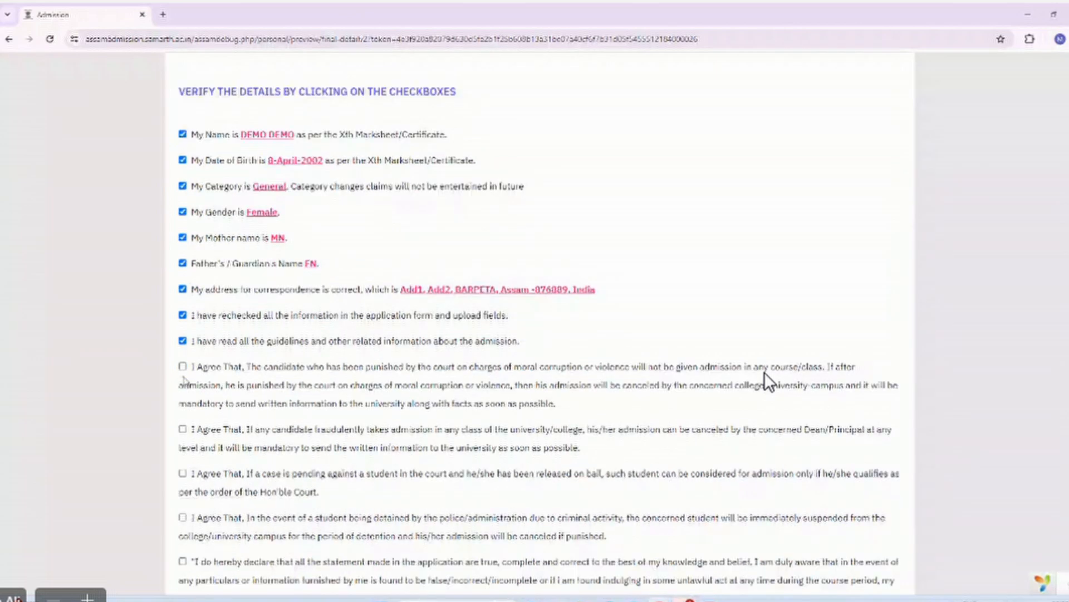
{"action": "left_click", "coordinate": [183, 366]}
{"action": "left_click", "coordinate": [183, 429]}
{"action": "scroll", "coordinate": [181, 424], "scroll_direction": "down", "scroll_amount": 1}
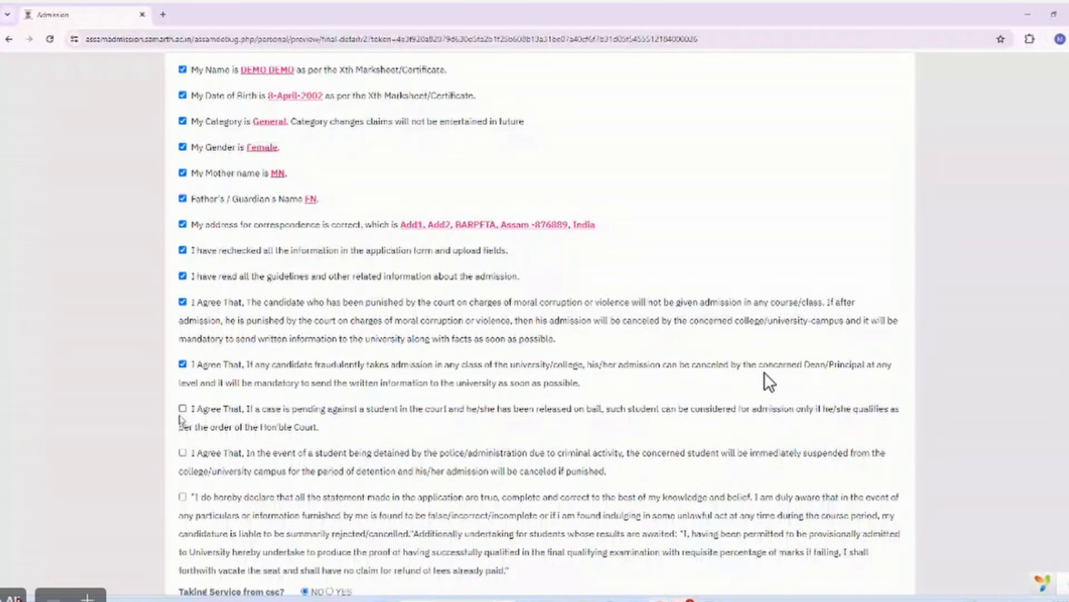
{"action": "left_click", "coordinate": [183, 409]}
{"action": "left_click", "coordinate": [182, 453]}
{"action": "left_click", "coordinate": [182, 496]}
{"action": "scroll", "coordinate": [313, 486], "scroll_direction": "down", "scroll_amount": 2}
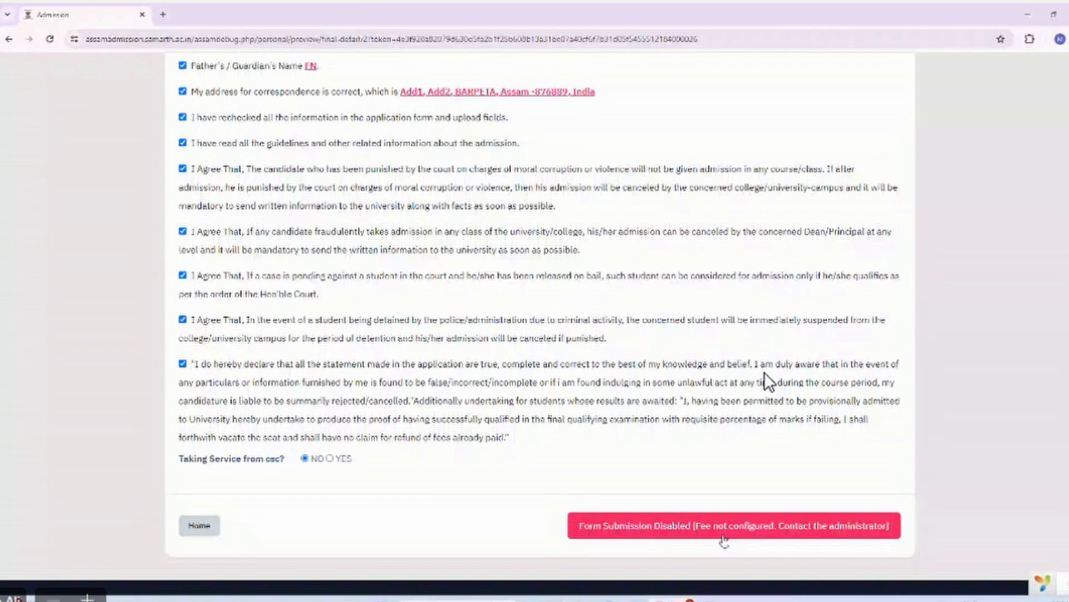
{"action": "scroll", "coordinate": [636, 525], "scroll_direction": "up", "scroll_amount": 1}
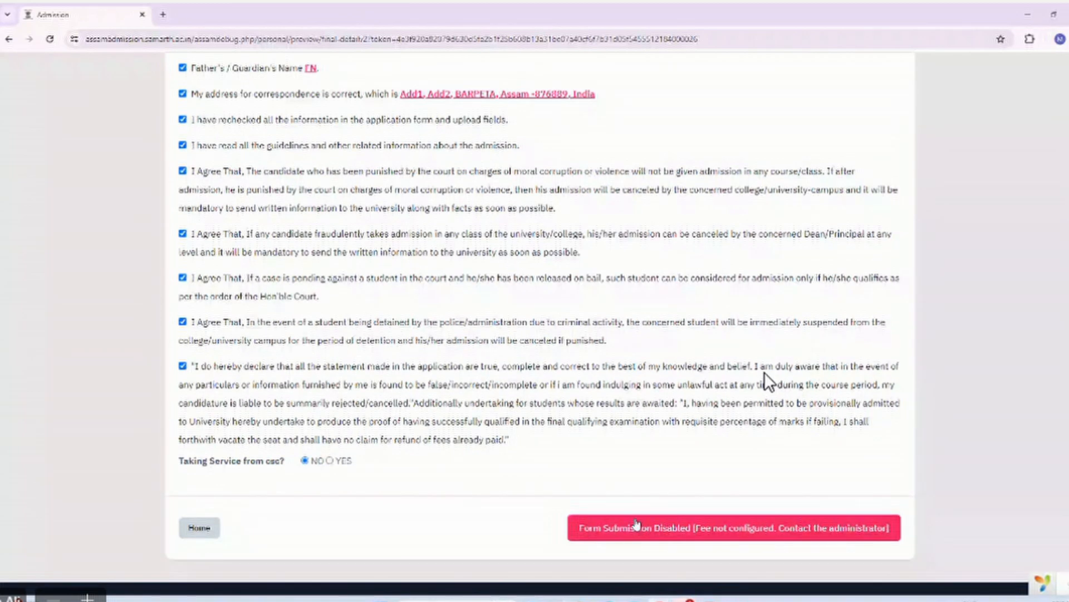
Attempt the form submission, then browse the dashboard's All and Closed programme application lists.
{"action": "left_click", "coordinate": [638, 526]}
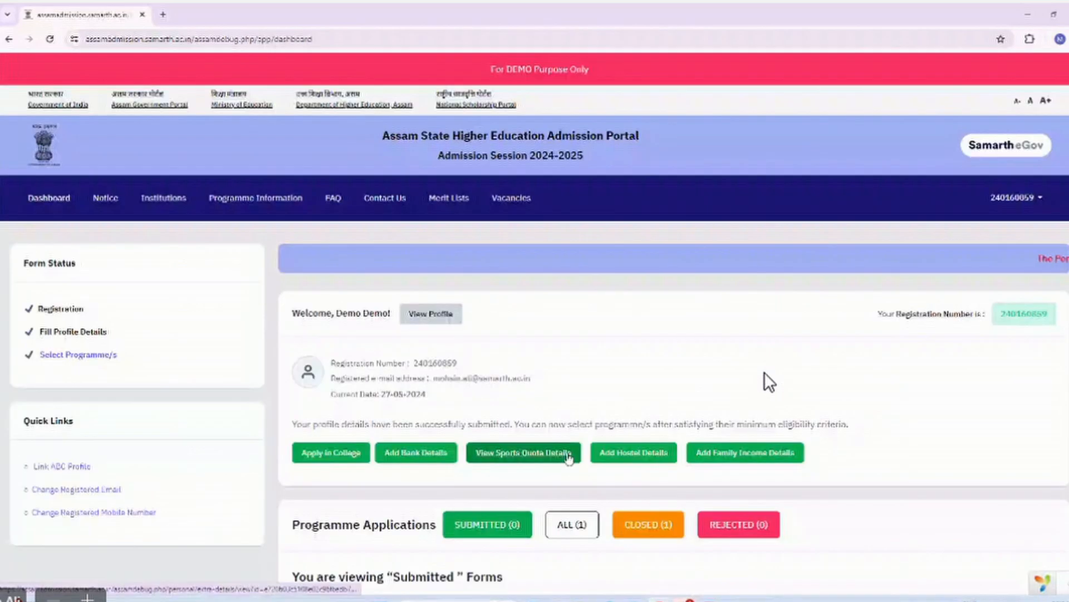
{"action": "scroll", "coordinate": [568, 457], "scroll_direction": "down", "scroll_amount": 6}
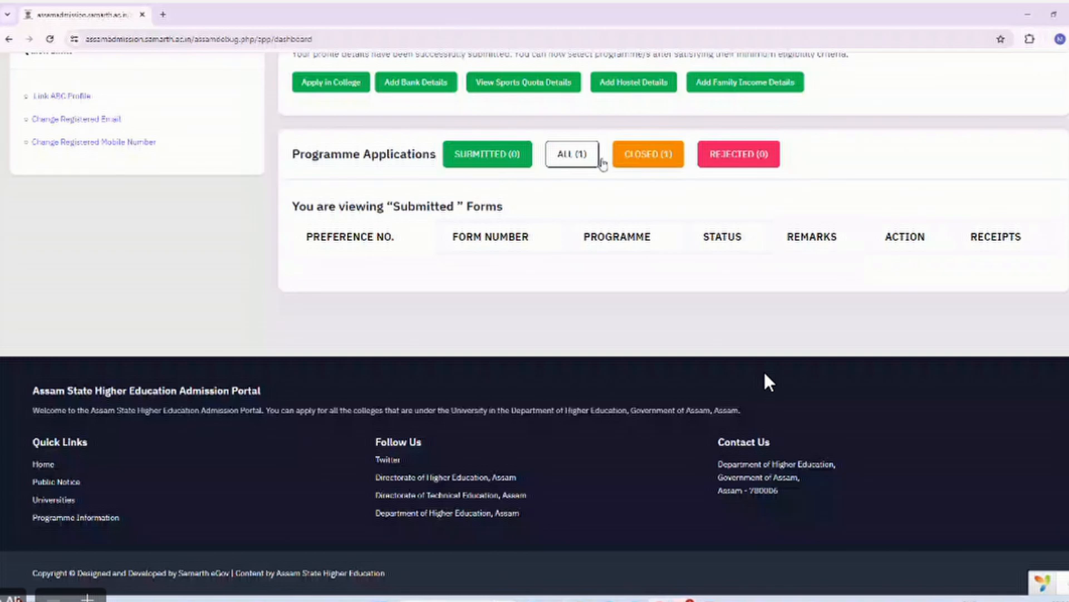
{"action": "left_click", "coordinate": [571, 156]}
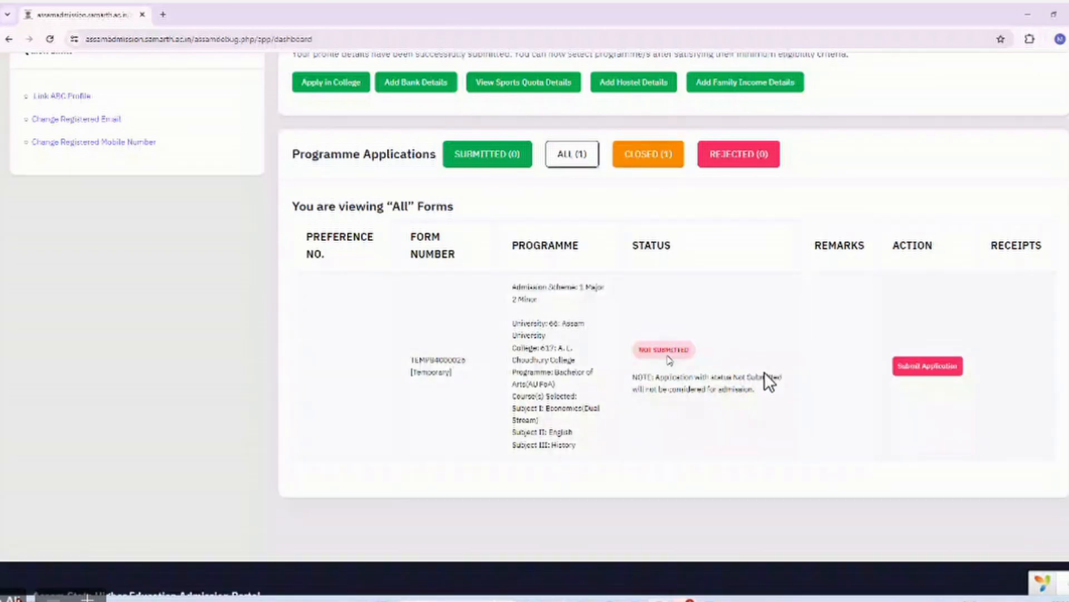
{"action": "scroll", "coordinate": [751, 335], "scroll_direction": "down", "scroll_amount": 1}
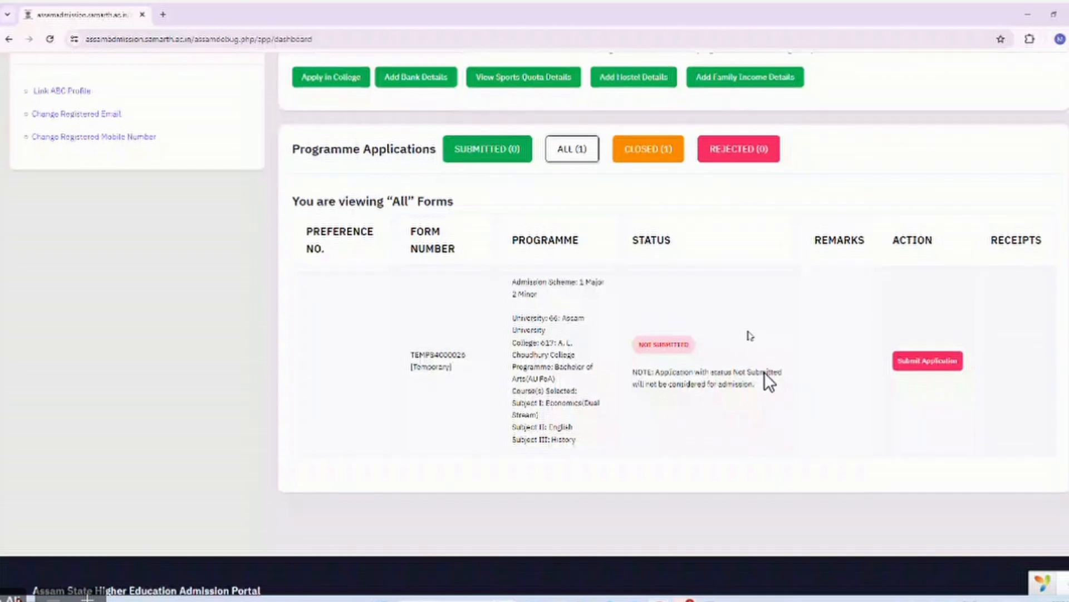
{"action": "scroll", "coordinate": [750, 336], "scroll_direction": "down", "scroll_amount": 1}
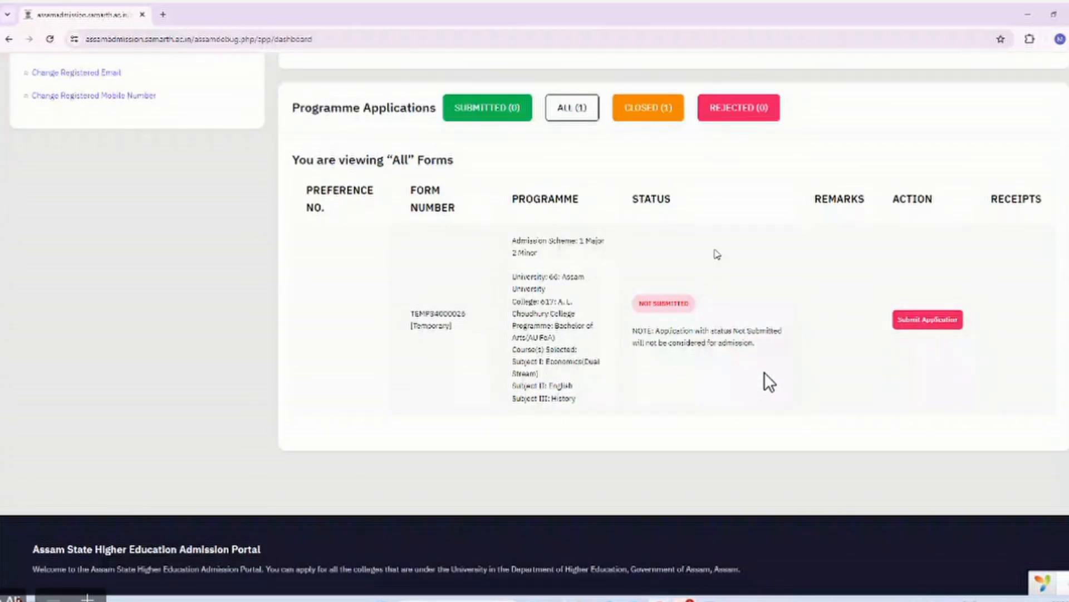
{"action": "scroll", "coordinate": [715, 253], "scroll_direction": "up", "scroll_amount": 1}
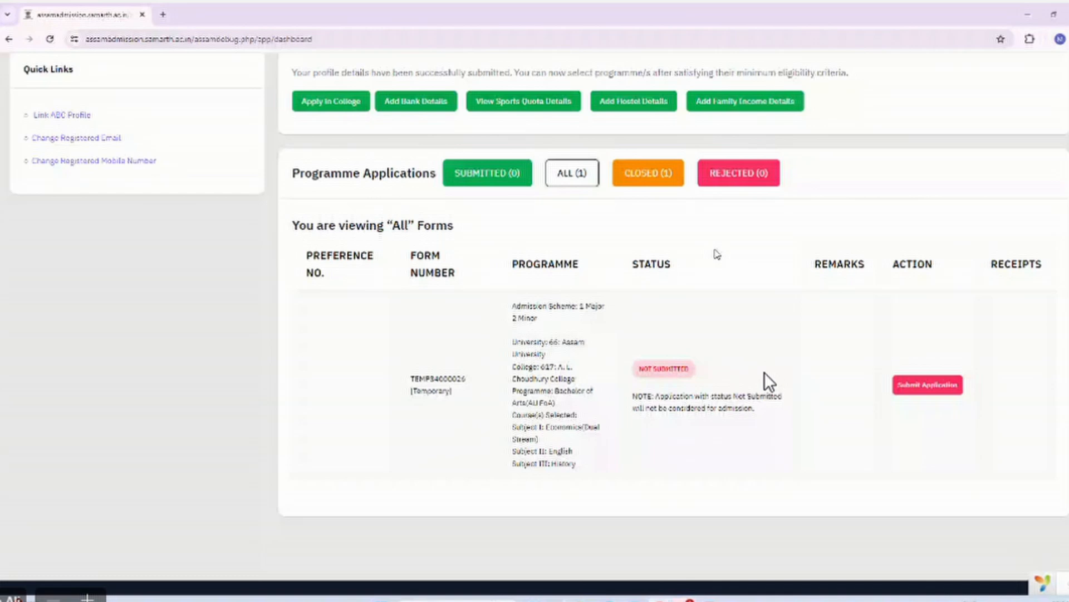
{"action": "scroll", "coordinate": [717, 254], "scroll_direction": "up", "scroll_amount": 1}
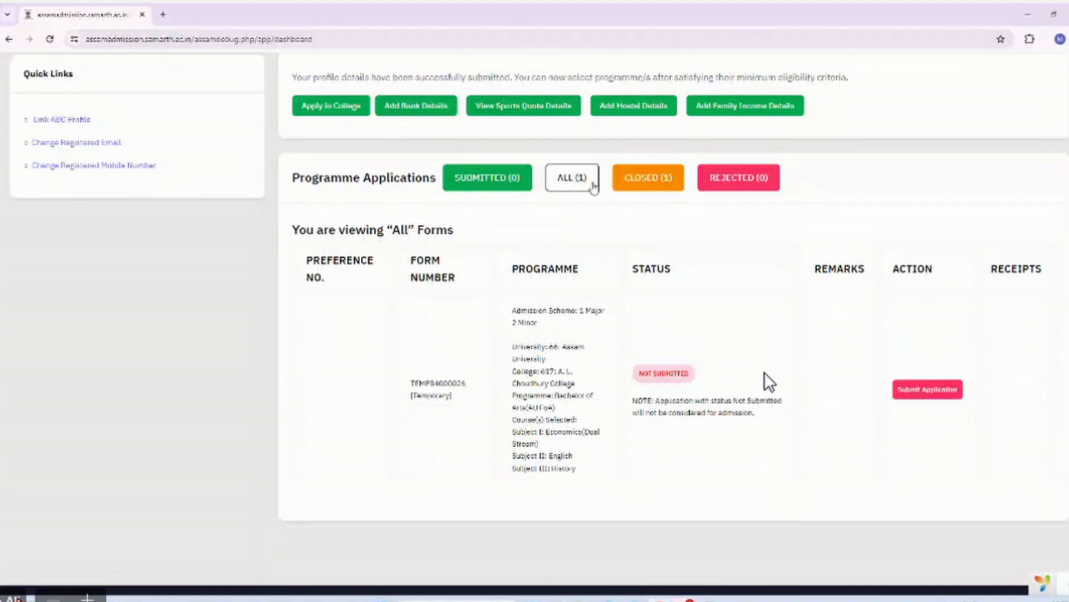
{"action": "left_click", "coordinate": [639, 184]}
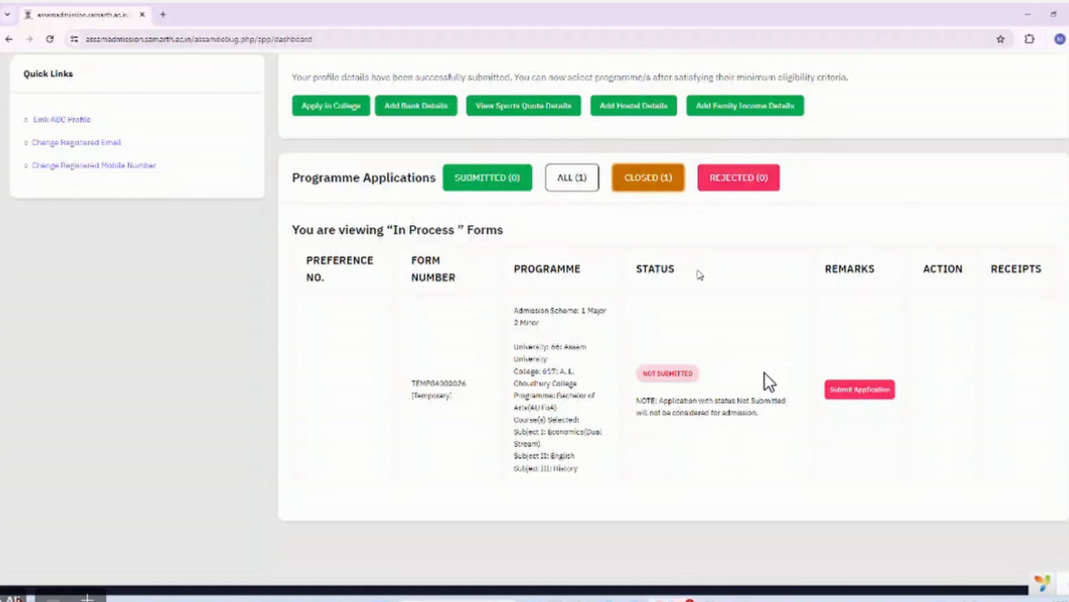
Add hostel details with Hostel Facility set to YES and save them.
{"action": "left_click", "coordinate": [633, 107]}
{"action": "left_click", "coordinate": [340, 363]}
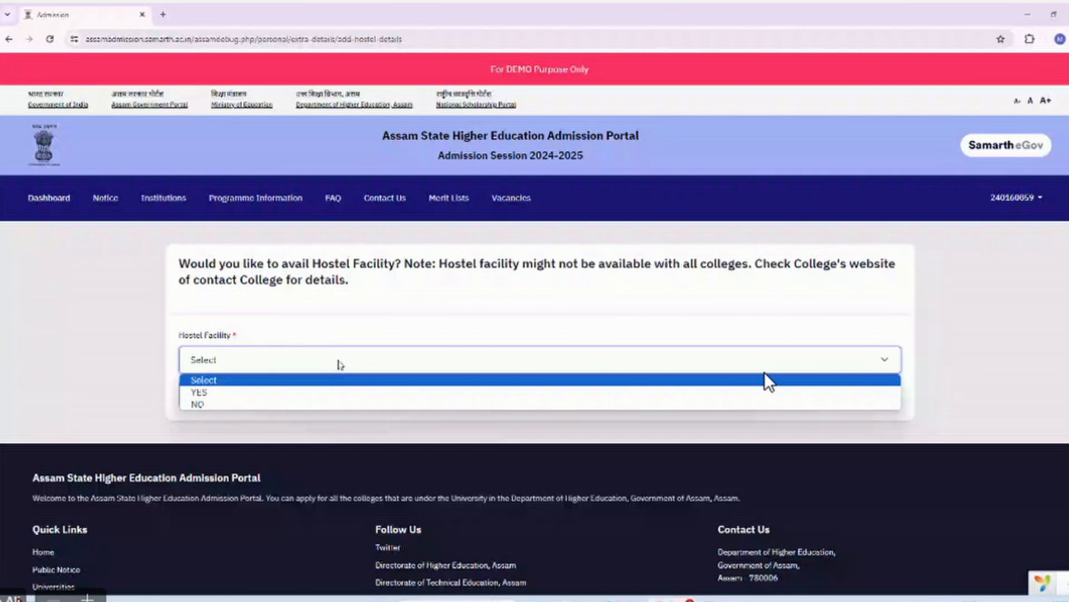
{"action": "left_click", "coordinate": [342, 393]}
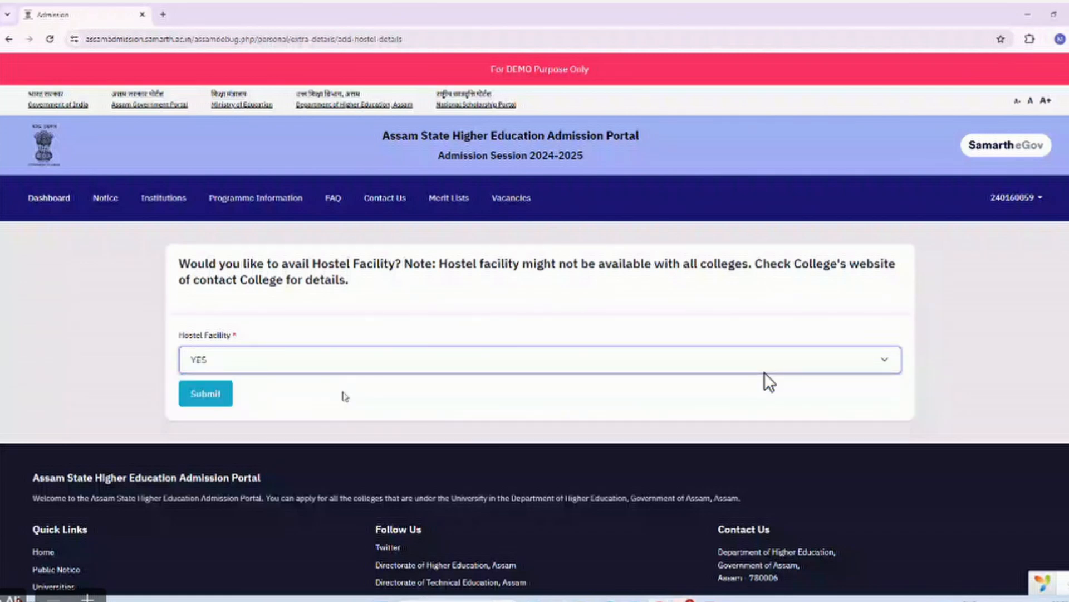
{"action": "left_click", "coordinate": [226, 396]}
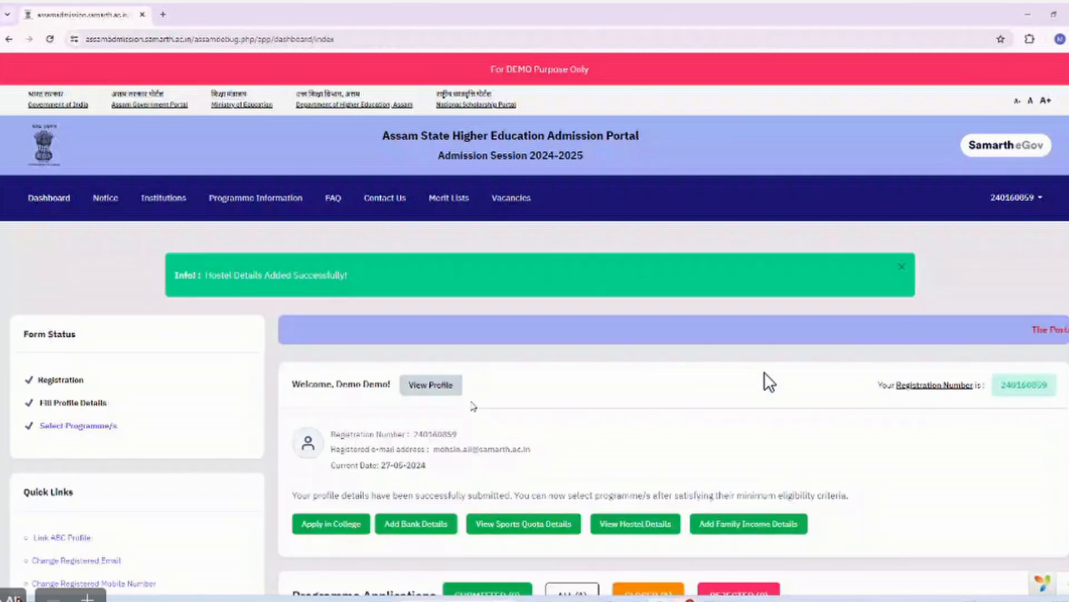
List ALL programme applications, showing the A. L. Choudhury College Bachelor of Arts form as Not Submitted.
{"action": "scroll", "coordinate": [769, 382], "scroll_direction": "down", "scroll_amount": 3}
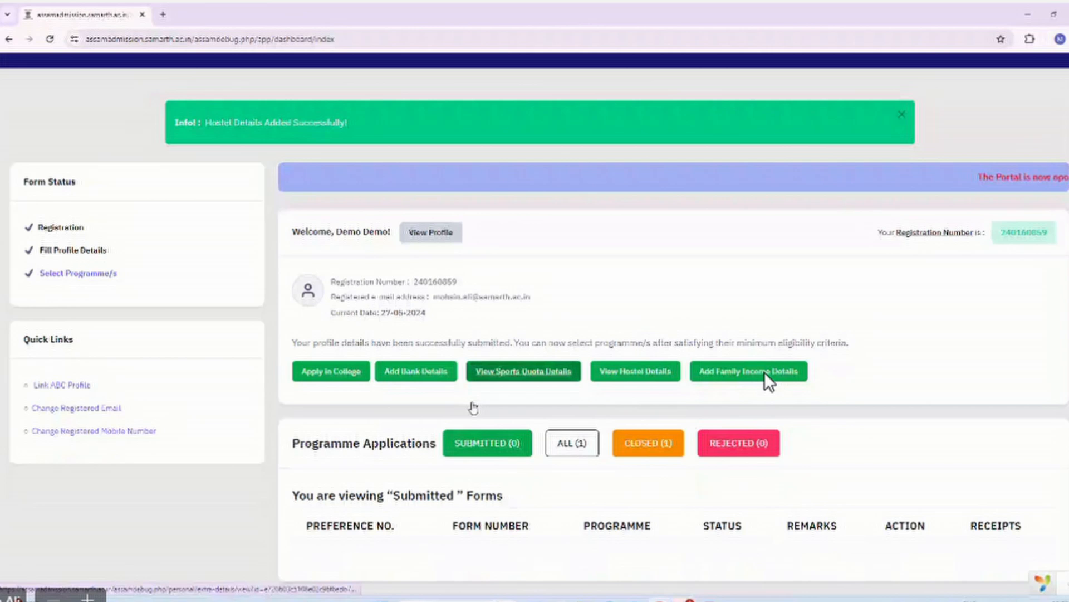
{"action": "scroll", "coordinate": [769, 382], "scroll_direction": "down", "scroll_amount": 1}
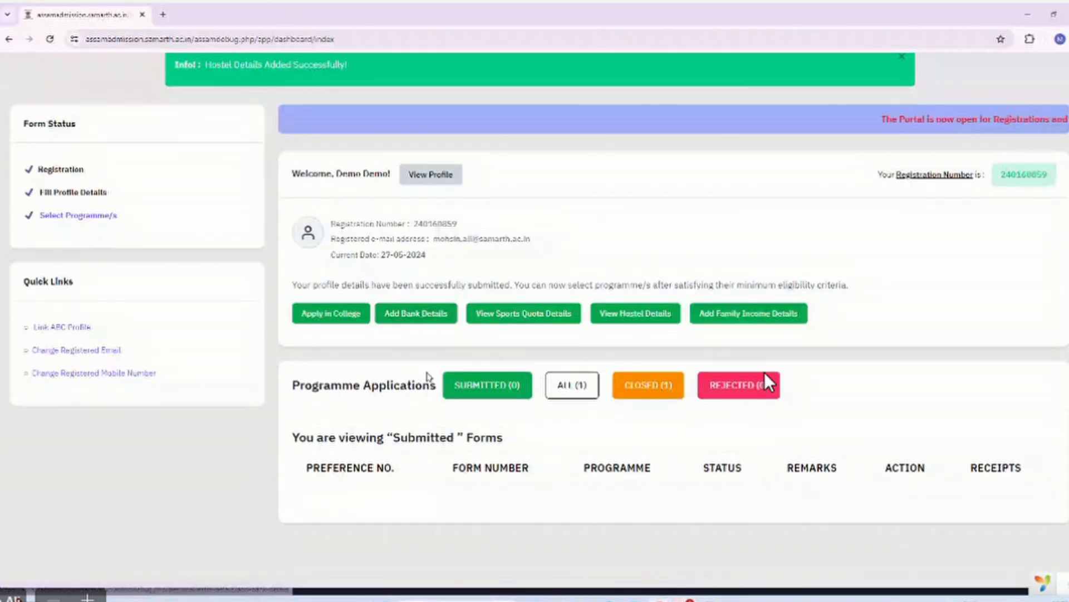
{"action": "left_click", "coordinate": [564, 389]}
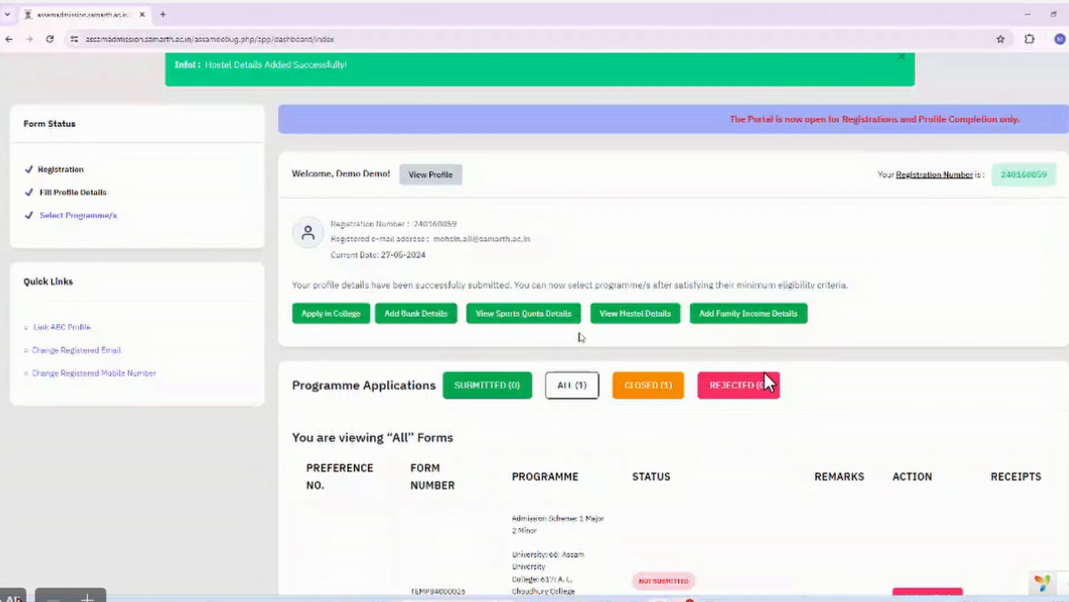
{"action": "scroll", "coordinate": [769, 382], "scroll_direction": "down", "scroll_amount": 3}
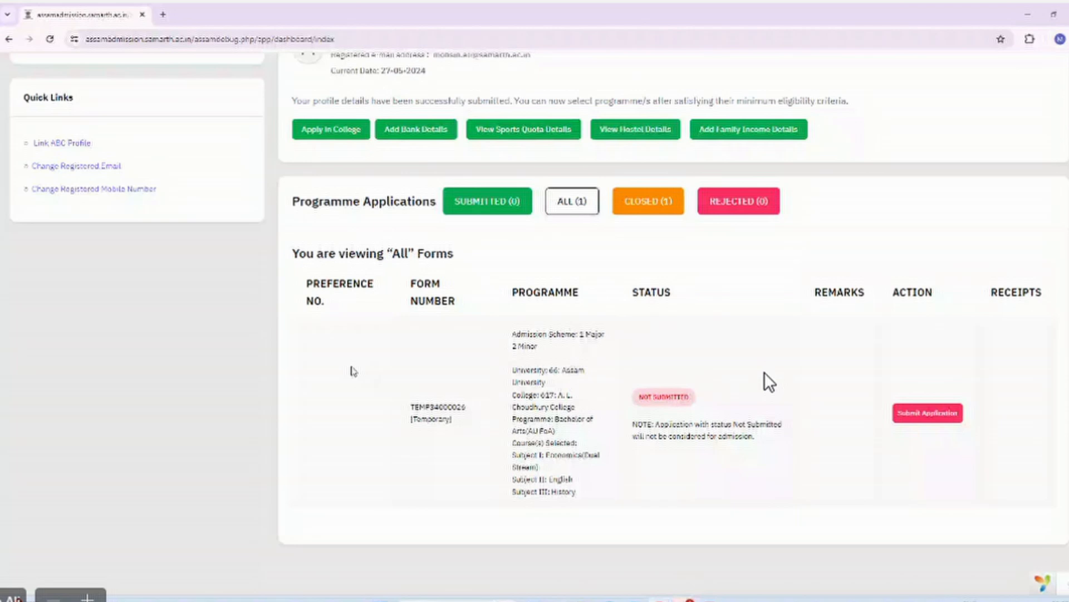
{"action": "scroll", "coordinate": [452, 356], "scroll_direction": "down", "scroll_amount": 1}
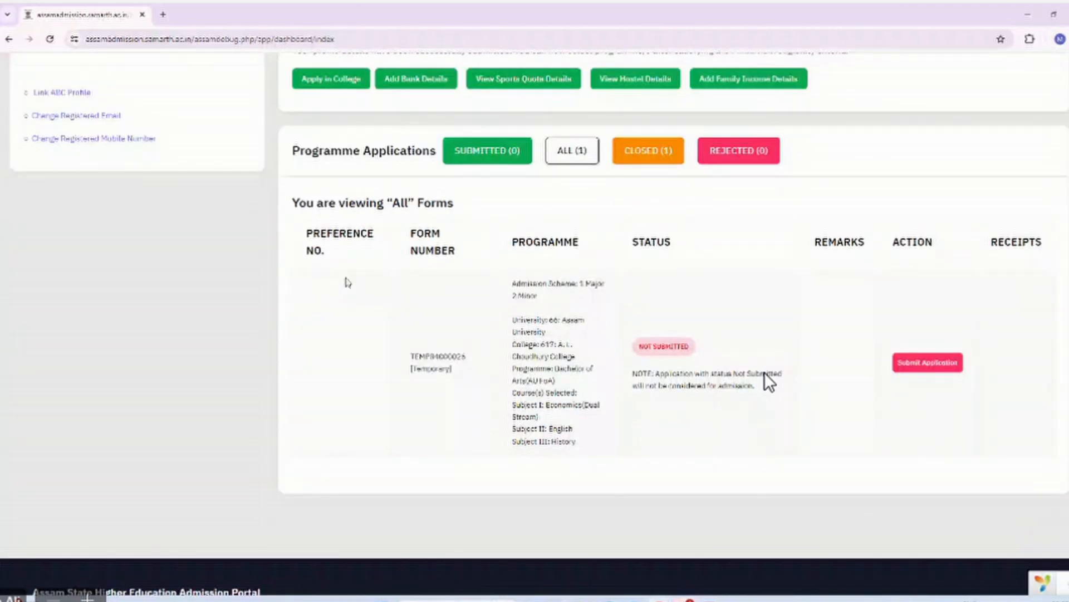
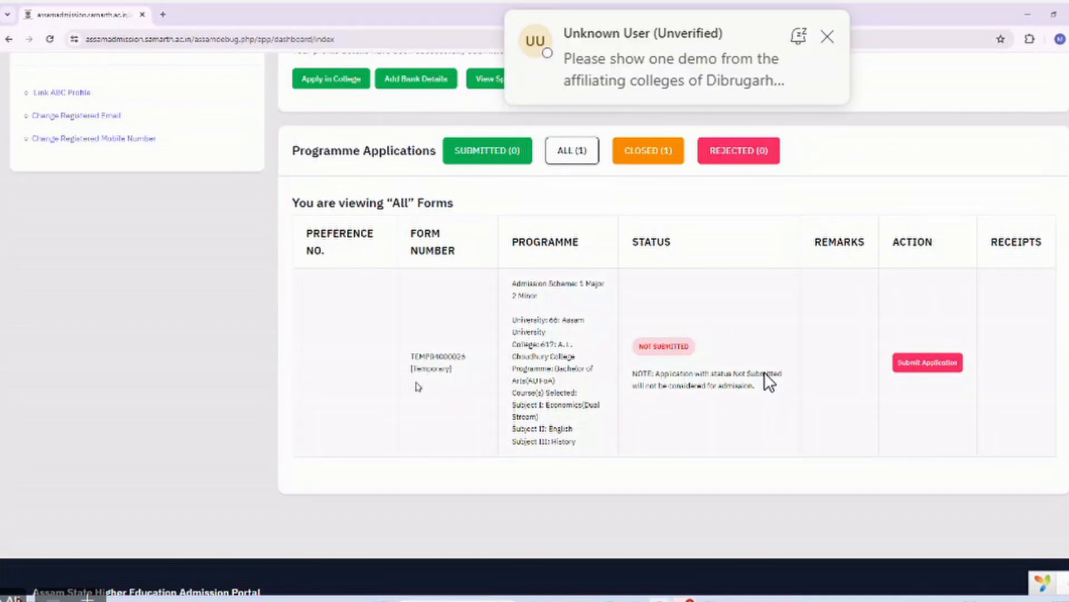
Scroll the dashboard to review the A. L. Choudhury College Bachelor of Arts application.
{"action": "scroll", "coordinate": [418, 386], "scroll_direction": "up", "scroll_amount": 2}
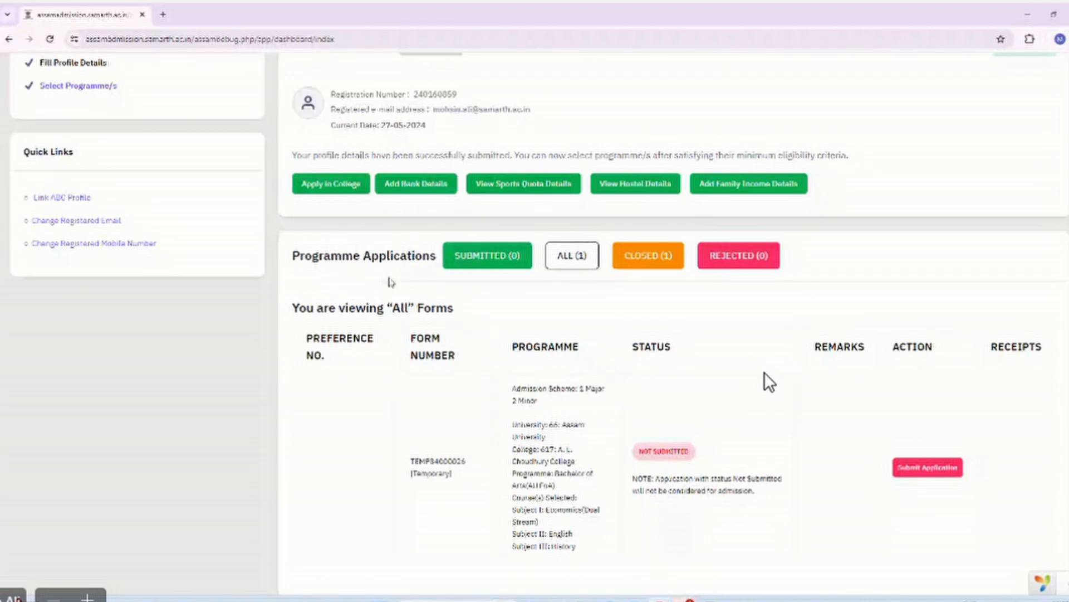
{"action": "scroll", "coordinate": [458, 300], "scroll_direction": "down", "scroll_amount": 1}
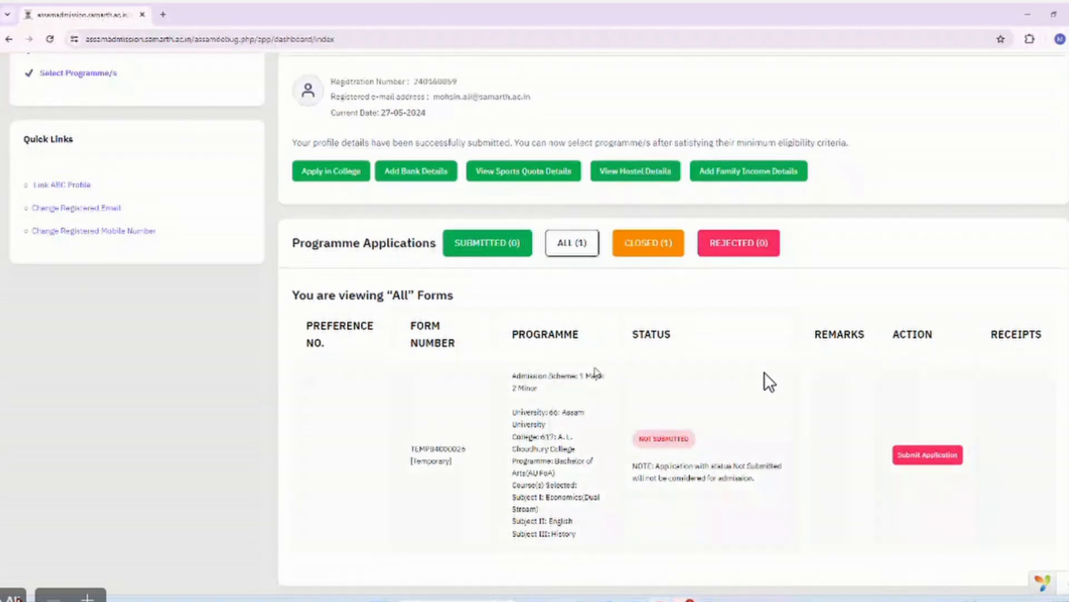
Start a new application with Cotton University as university and Cotton University [460, UNIVERSITY] as college.
{"action": "left_click", "coordinate": [321, 174]}
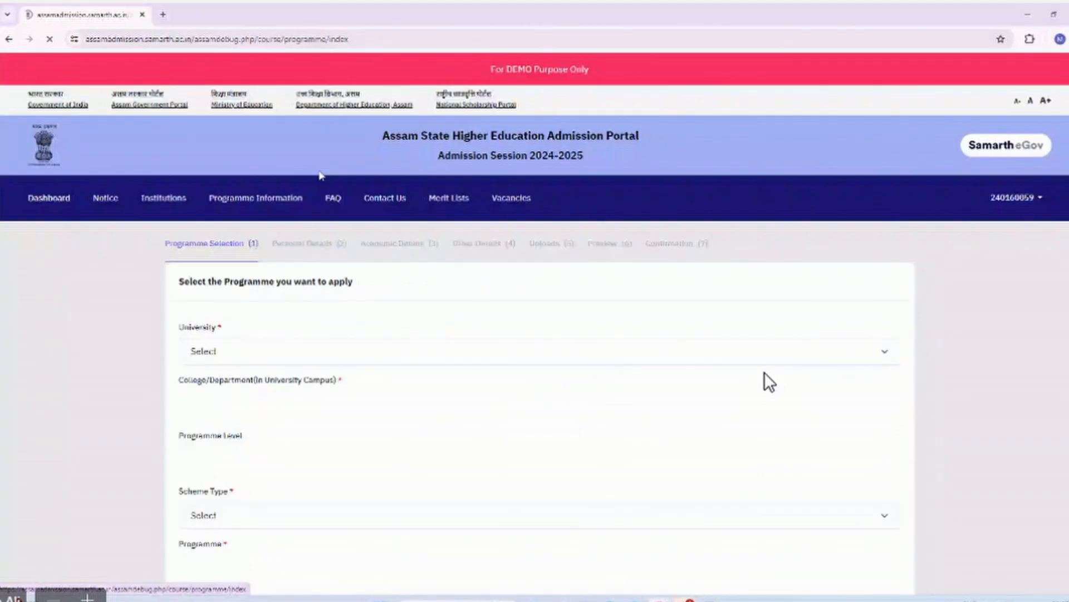
{"action": "left_click", "coordinate": [305, 352]}
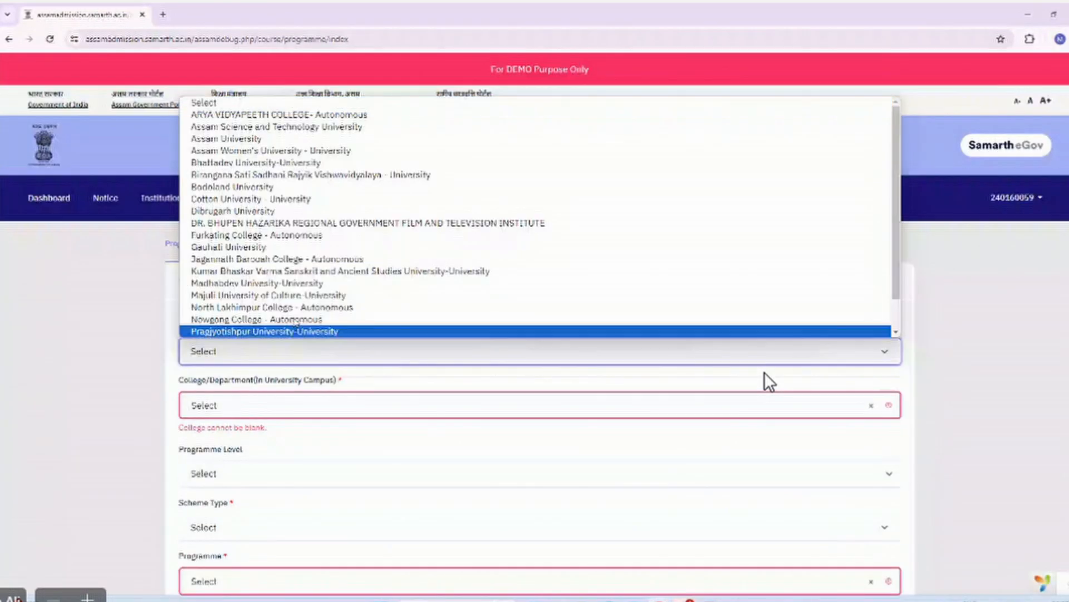
{"action": "left_click", "coordinate": [302, 201]}
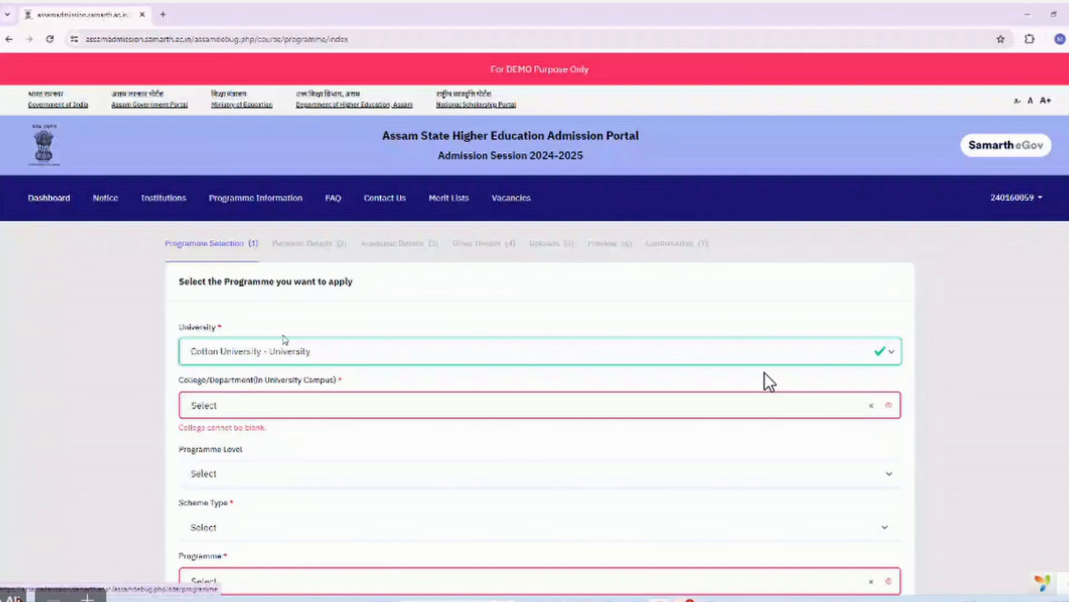
{"action": "left_click", "coordinate": [289, 405]}
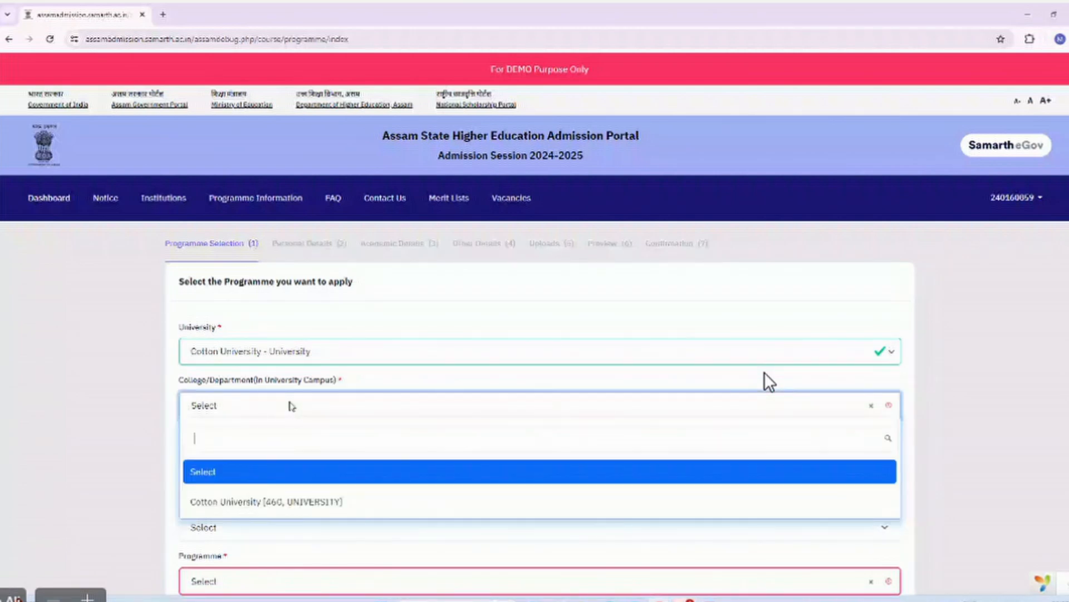
{"action": "left_click", "coordinate": [293, 499]}
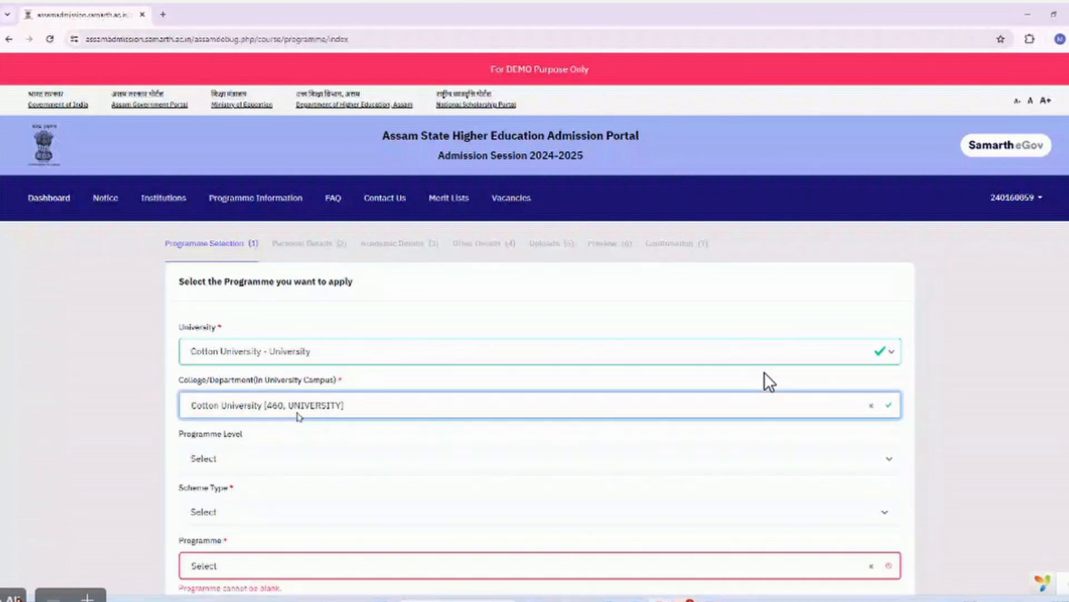
{"action": "scroll", "coordinate": [304, 416], "scroll_direction": "down", "scroll_amount": 2}
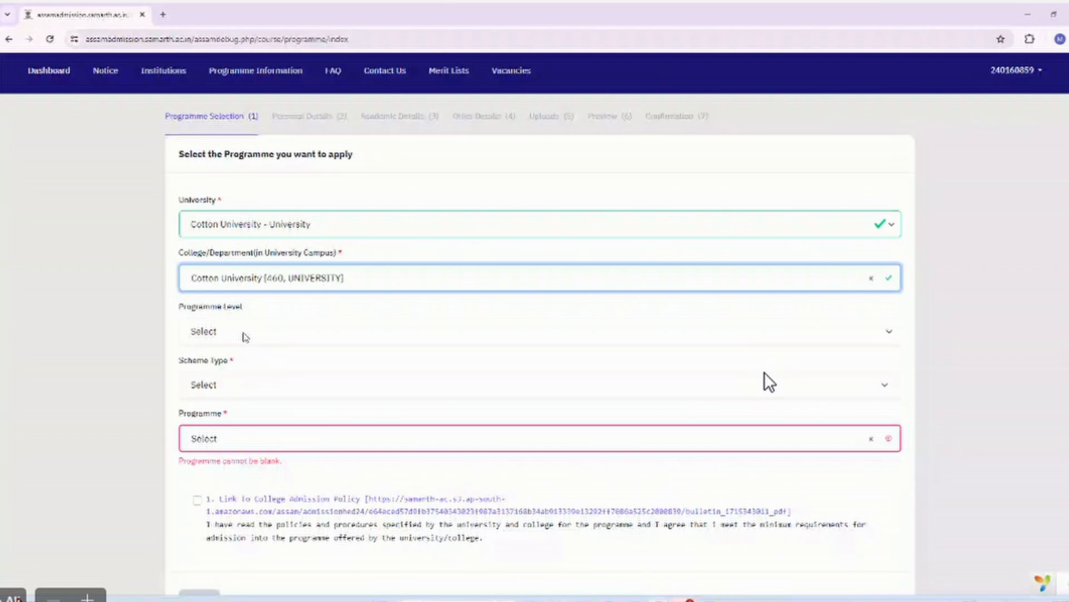
Choose BACHELOR level, NEP-DISCIPLINE-SPECIFIC scheme and Bachelor of Computer Applications, and accept the admission policy.
{"action": "left_click", "coordinate": [245, 334]}
{"action": "left_click", "coordinate": [272, 428]}
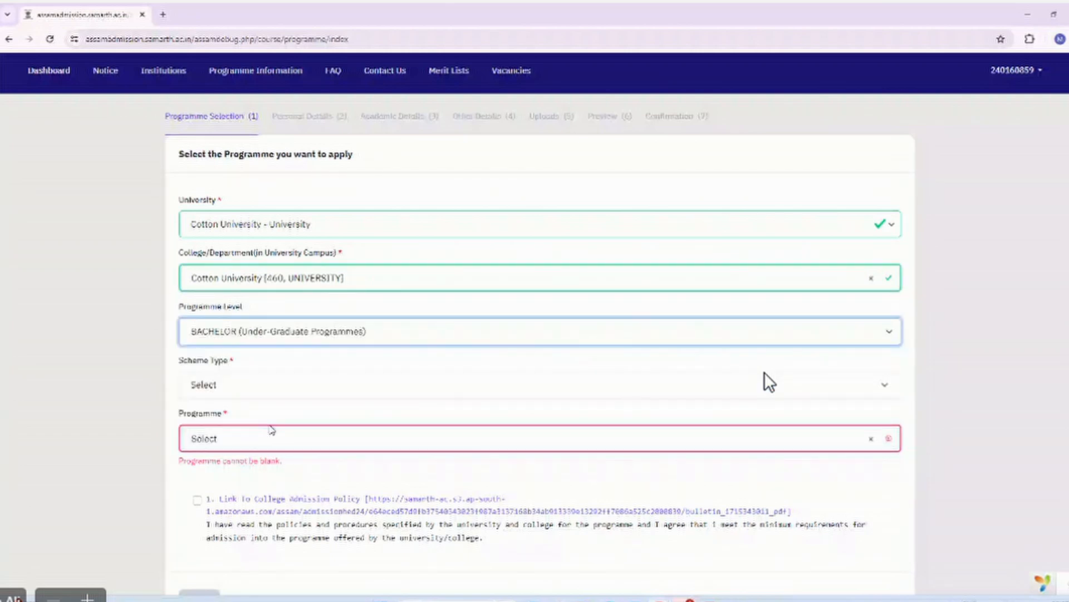
{"action": "scroll", "coordinate": [271, 429], "scroll_direction": "down", "scroll_amount": 1}
{"action": "left_click", "coordinate": [231, 346]}
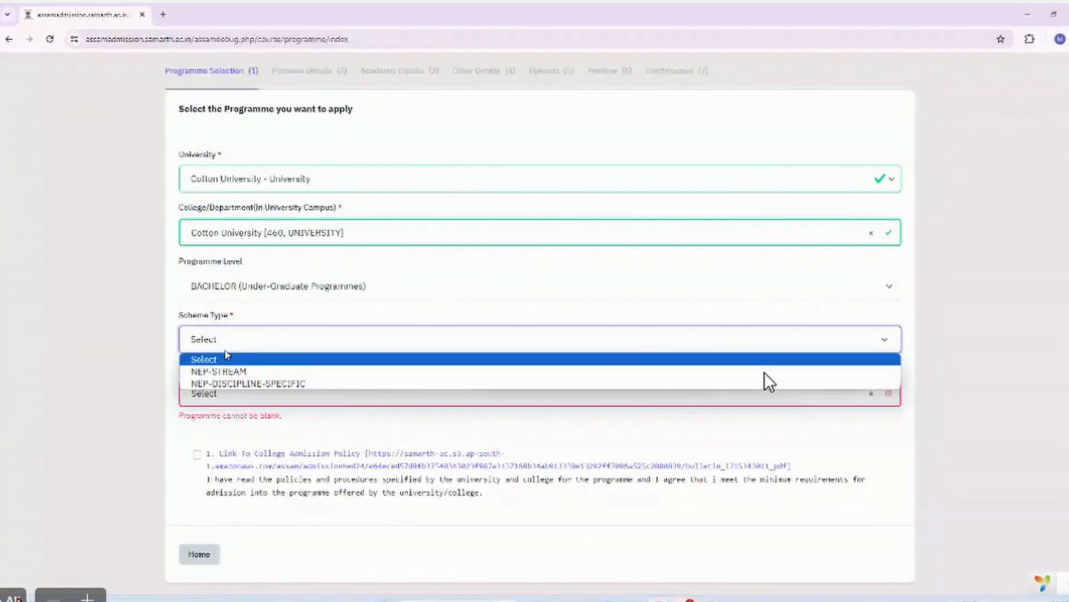
{"action": "left_click", "coordinate": [238, 372]}
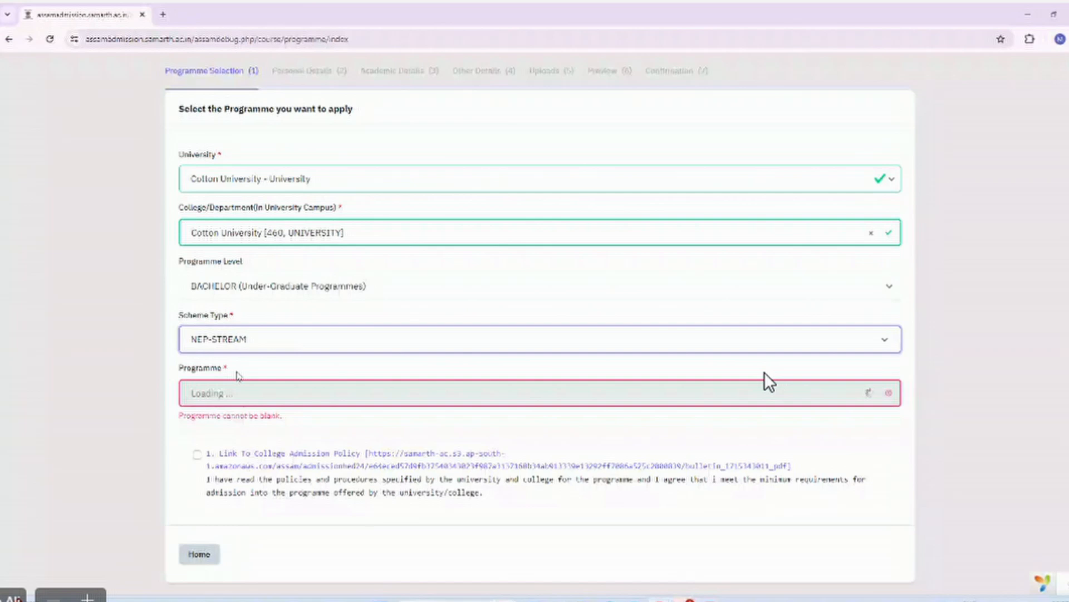
{"action": "left_click", "coordinate": [236, 355]}
{"action": "left_click", "coordinate": [243, 383]}
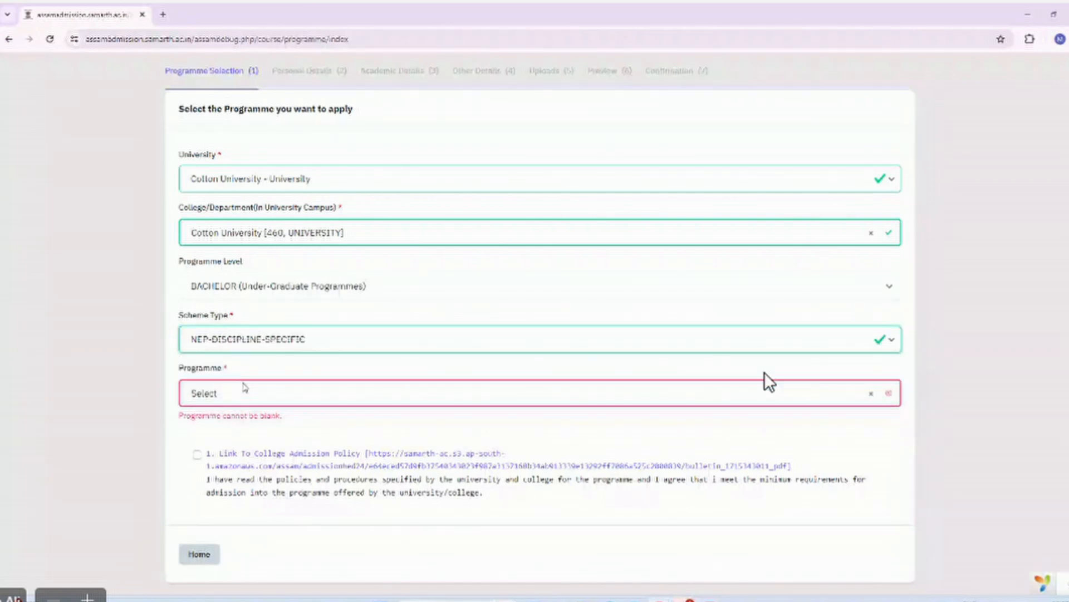
{"action": "left_click", "coordinate": [245, 392]}
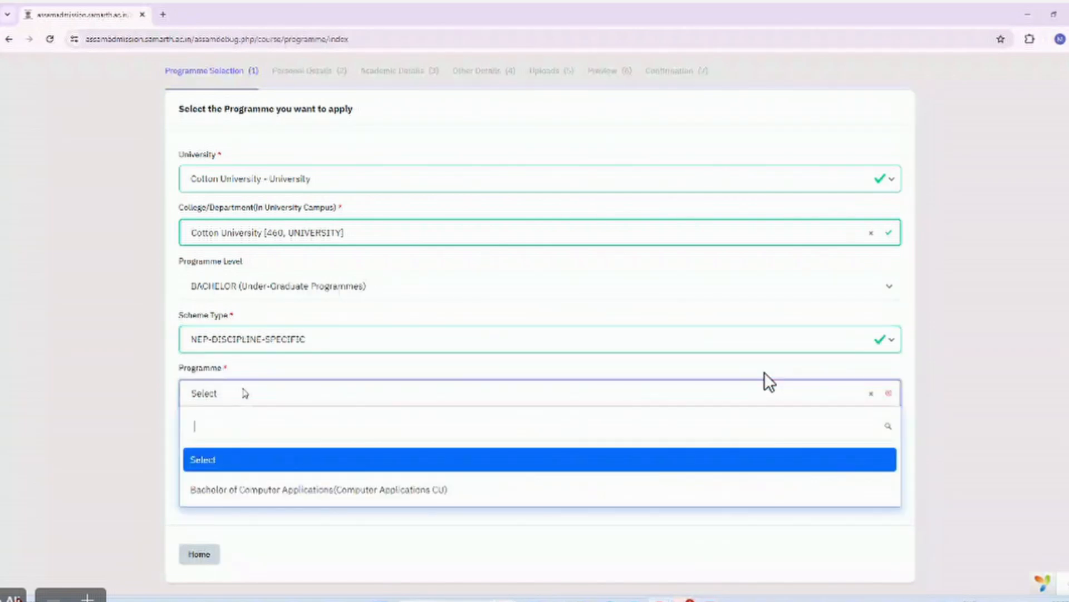
{"action": "left_click", "coordinate": [265, 490]}
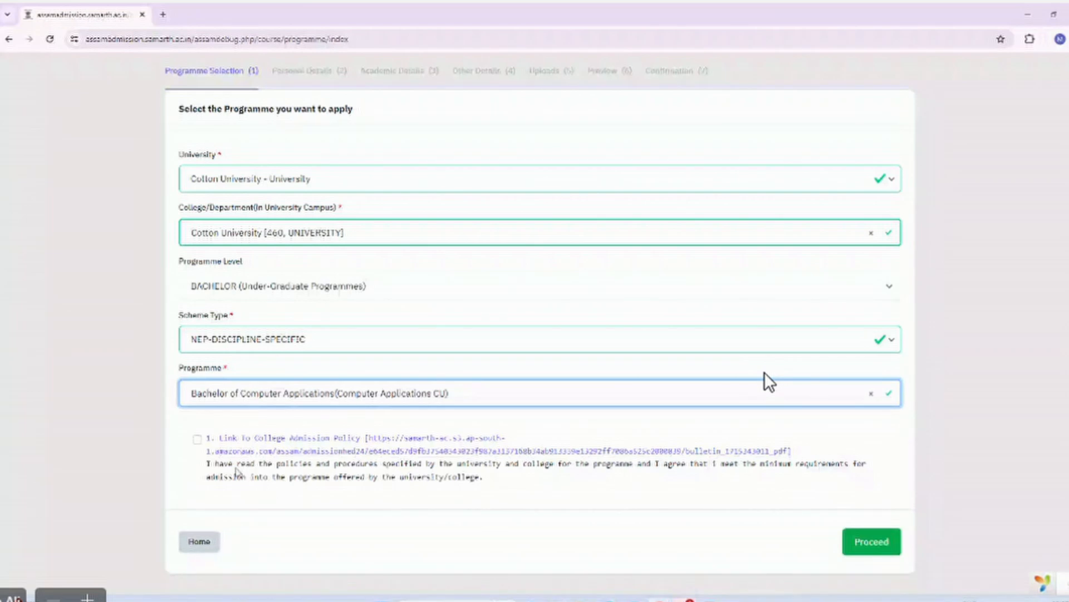
{"action": "left_click", "coordinate": [198, 440]}
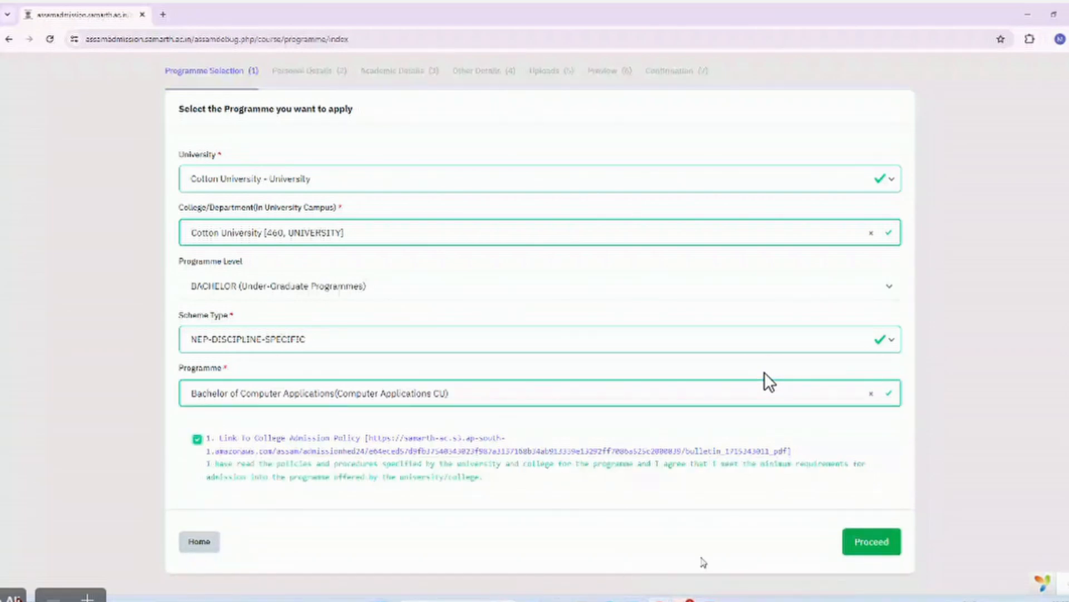
Start the BCA application and move past its prefilled Personal Details to Academic Details.
{"action": "left_click", "coordinate": [847, 541]}
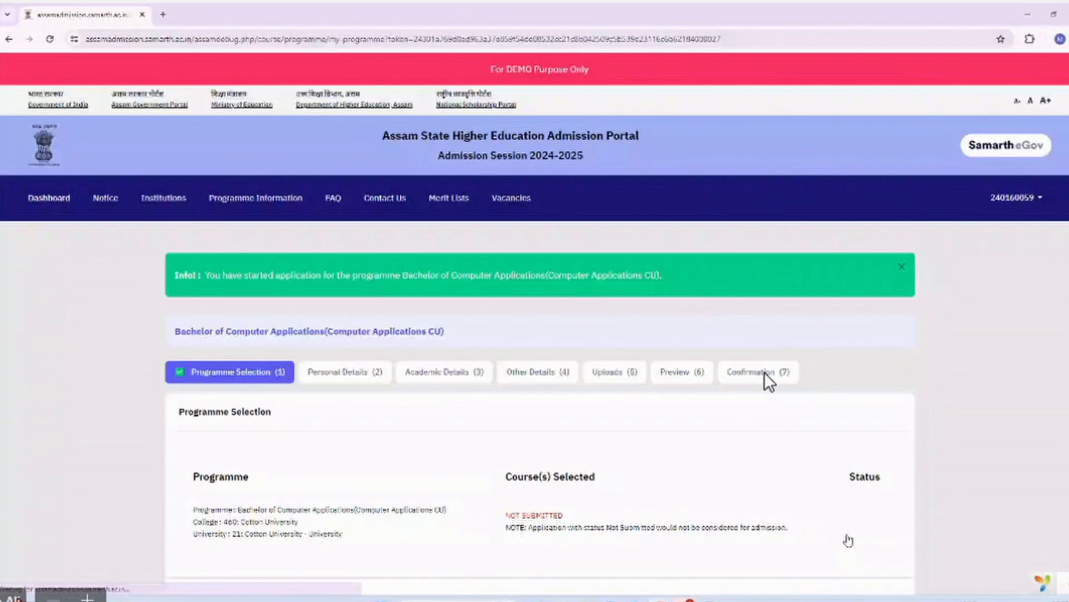
{"action": "scroll", "coordinate": [766, 375], "scroll_direction": "down", "scroll_amount": 2}
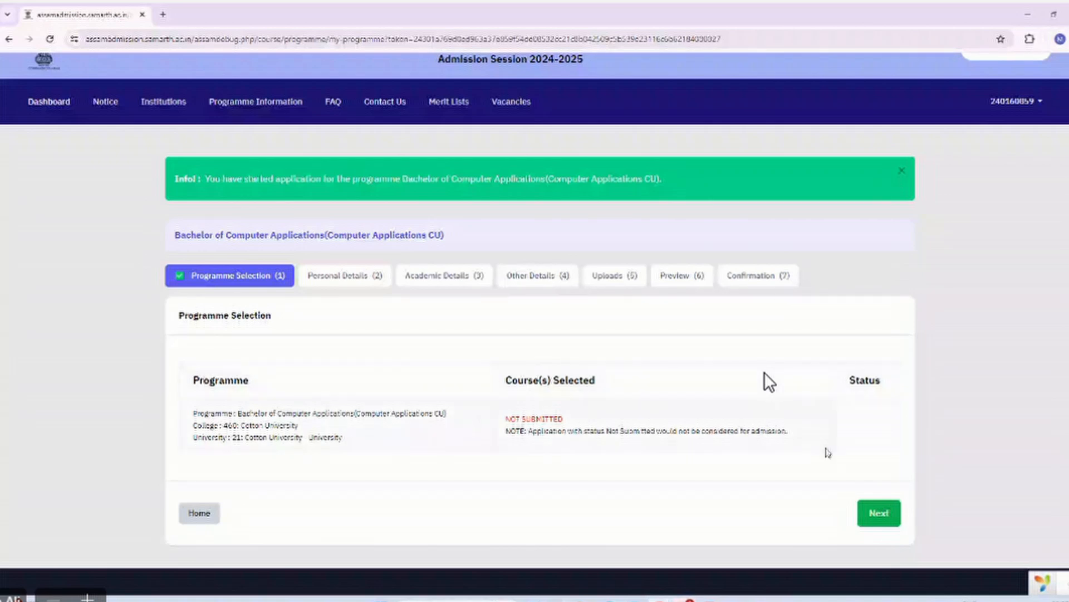
{"action": "left_click", "coordinate": [879, 517]}
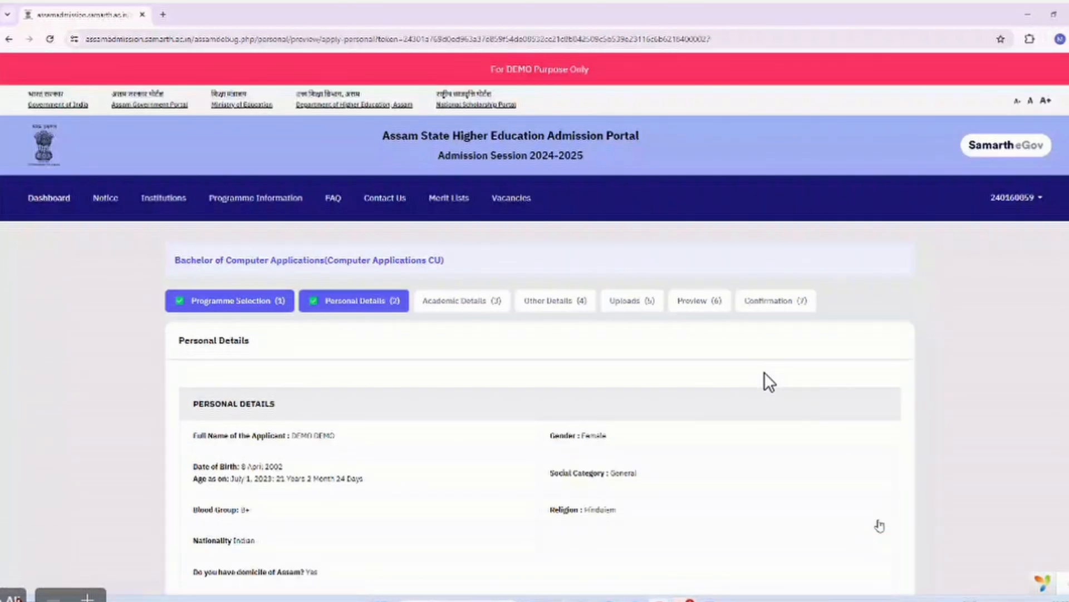
{"action": "scroll", "coordinate": [880, 525], "scroll_direction": "down", "scroll_amount": 10}
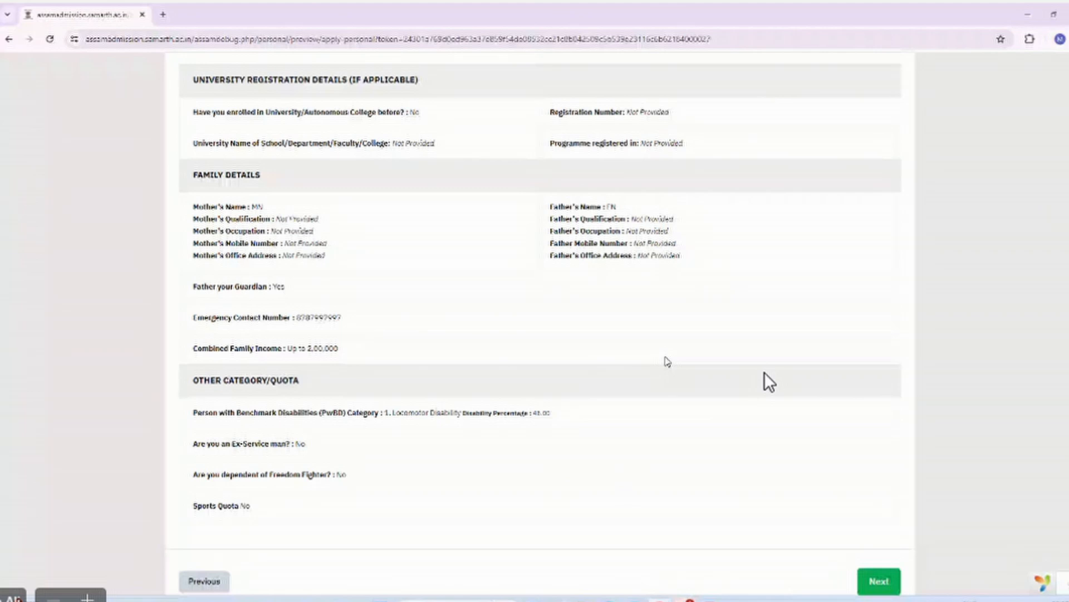
{"action": "scroll", "coordinate": [667, 361], "scroll_direction": "down", "scroll_amount": 2}
{"action": "left_click", "coordinate": [872, 501]}
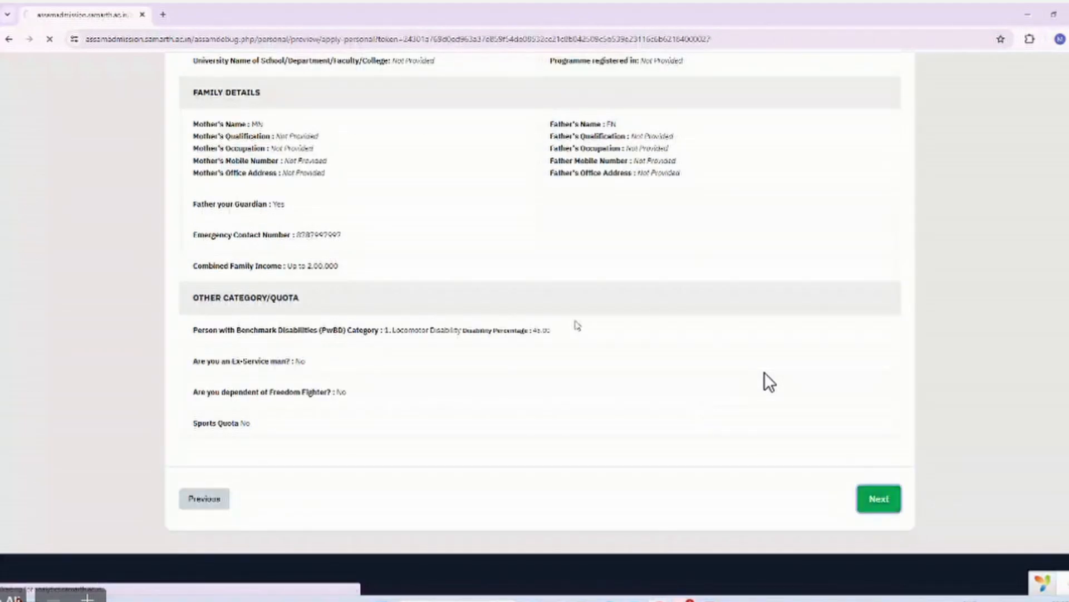
Review the Class XII marks table, mark all subjects verified at 81.80%, and save the academic details.
{"action": "scroll", "coordinate": [770, 382], "scroll_direction": "down", "scroll_amount": 2}
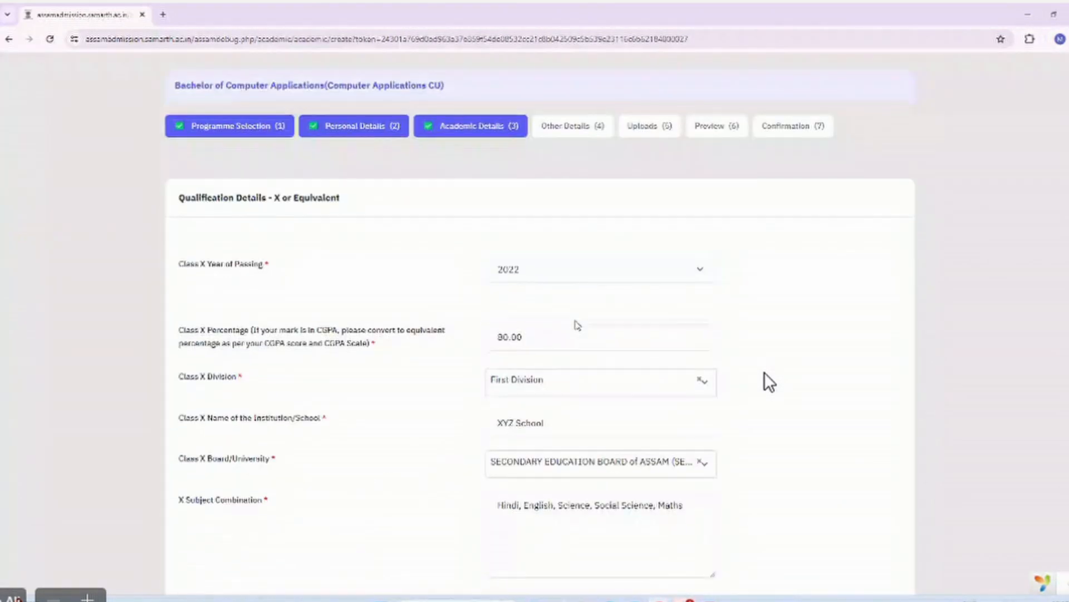
{"action": "scroll", "coordinate": [769, 383], "scroll_direction": "down", "scroll_amount": 12}
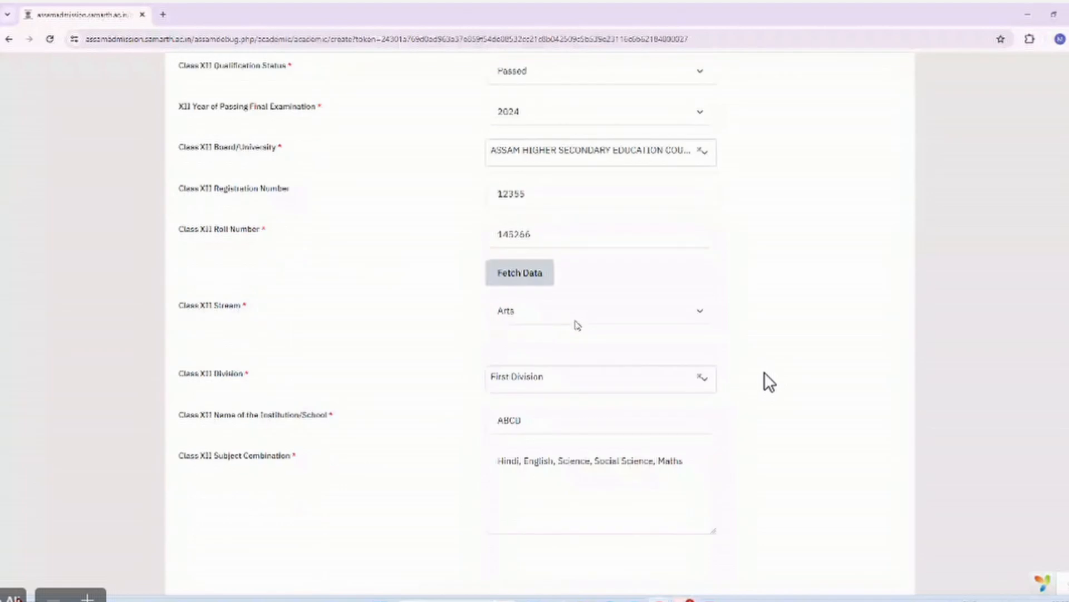
{"action": "scroll", "coordinate": [770, 382], "scroll_direction": "down", "scroll_amount": 5}
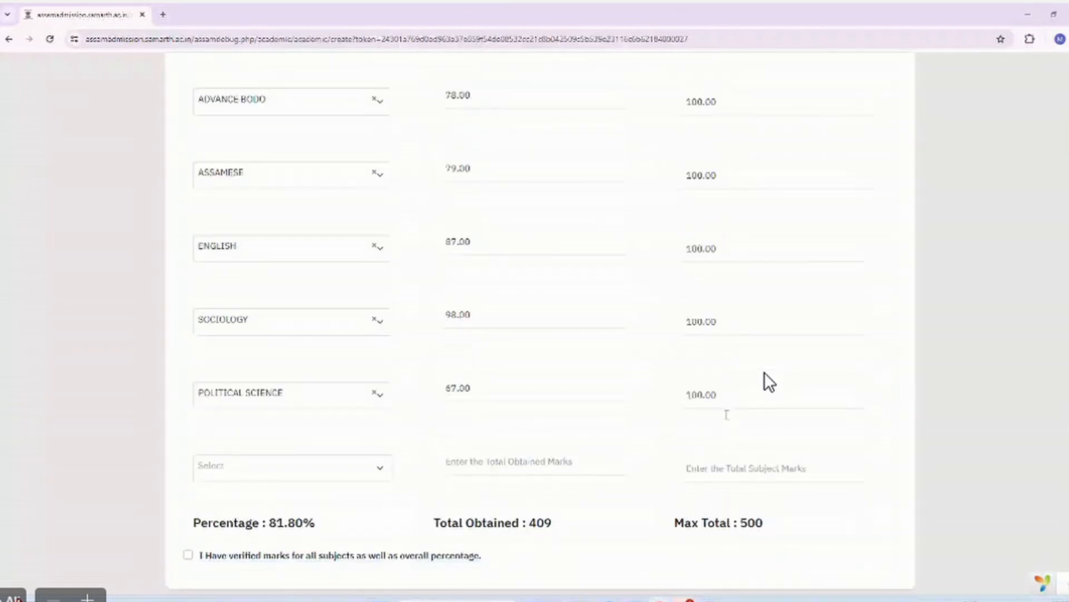
{"action": "scroll", "coordinate": [769, 383], "scroll_direction": "down", "scroll_amount": 1}
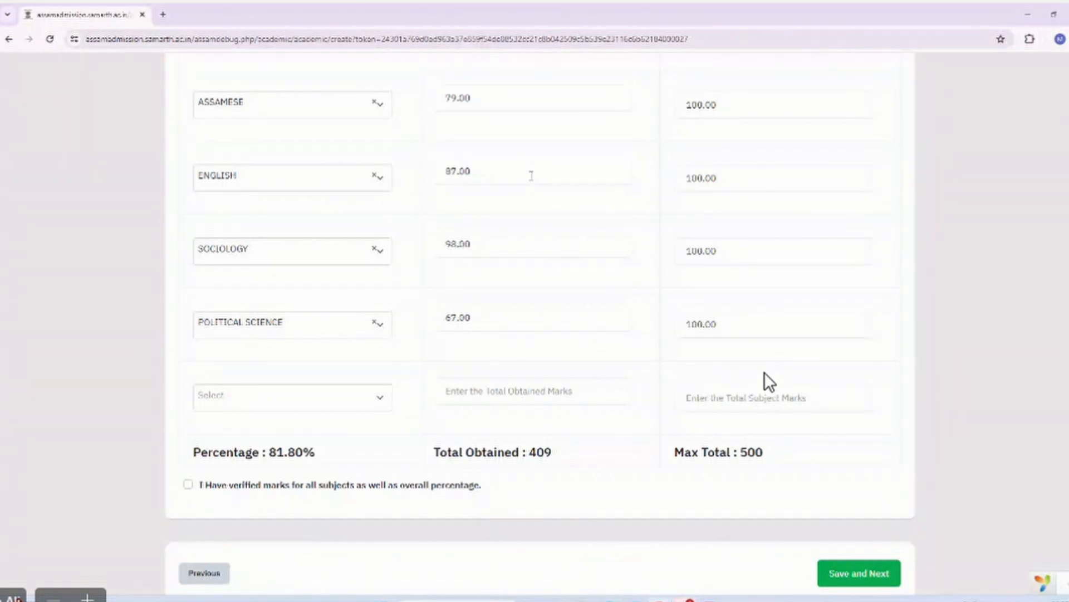
{"action": "scroll", "coordinate": [531, 175], "scroll_direction": "up", "scroll_amount": 3}
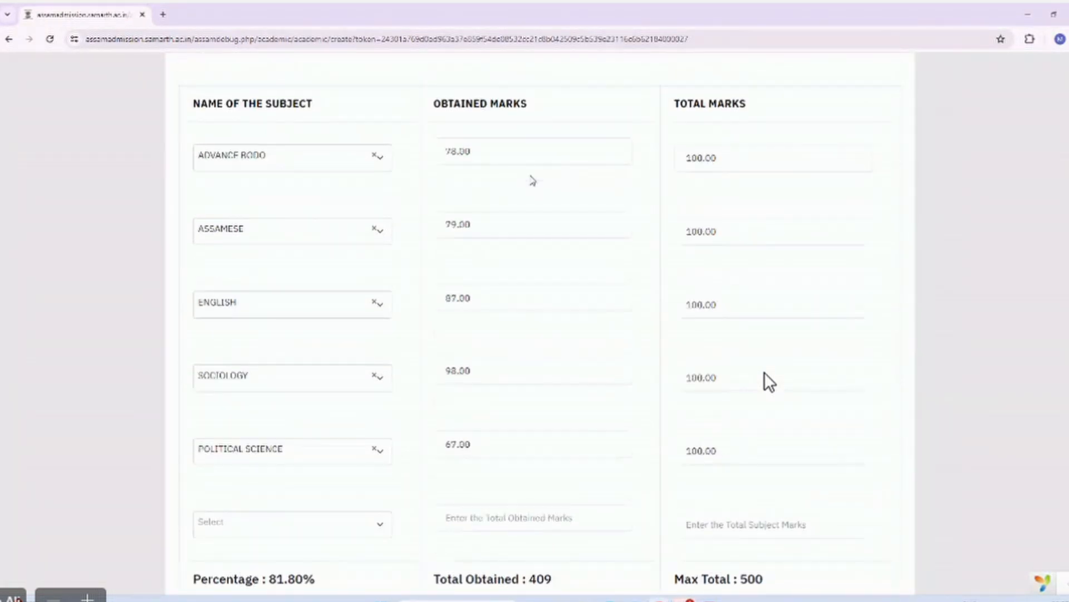
{"action": "scroll", "coordinate": [531, 177], "scroll_direction": "up", "scroll_amount": 11}
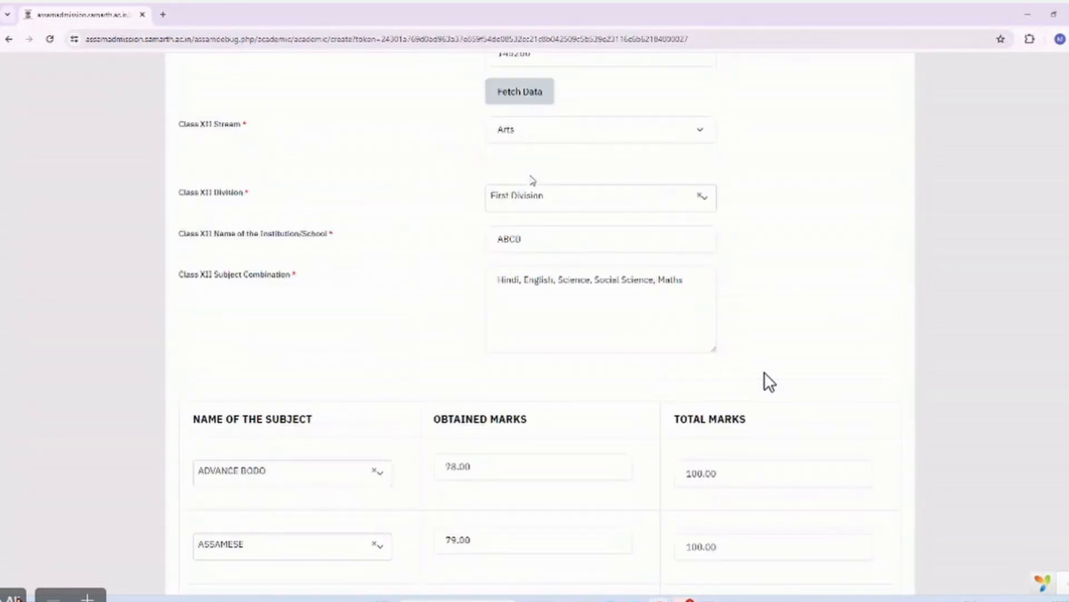
{"action": "scroll", "coordinate": [532, 175], "scroll_direction": "down", "scroll_amount": 12}
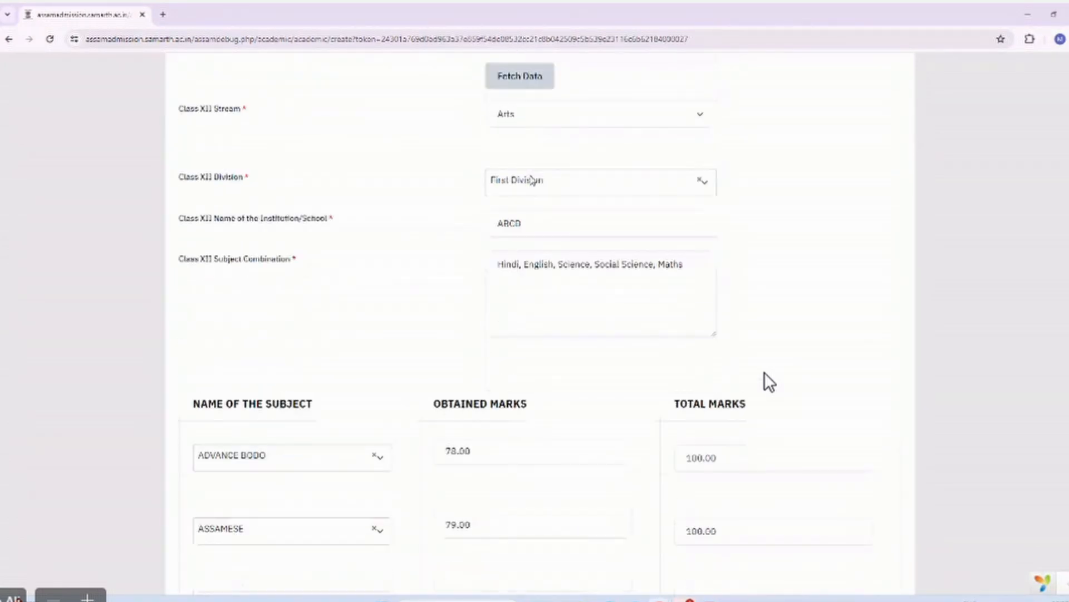
{"action": "scroll", "coordinate": [533, 180], "scroll_direction": "down", "scroll_amount": 2}
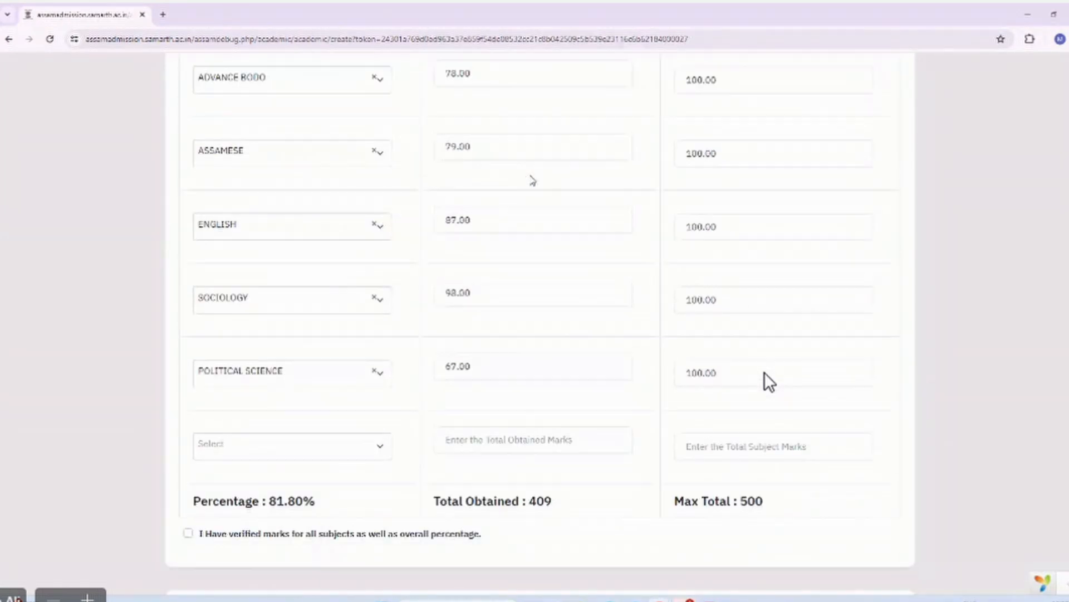
{"action": "scroll", "coordinate": [191, 539], "scroll_direction": "down", "scroll_amount": 1}
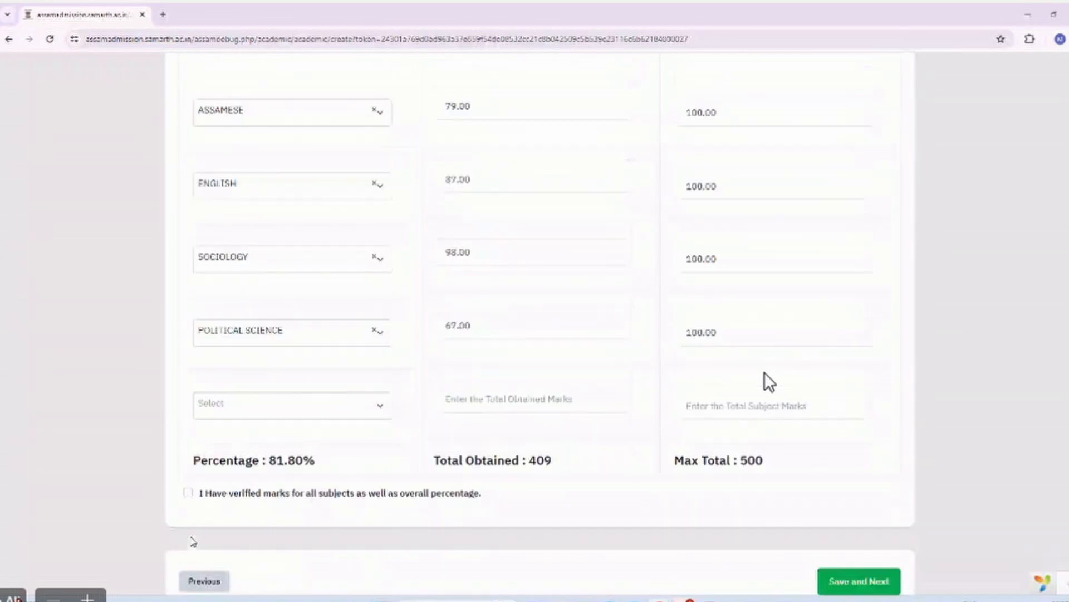
{"action": "left_click", "coordinate": [187, 493]}
{"action": "mouse_move", "coordinate": [582, 597]}
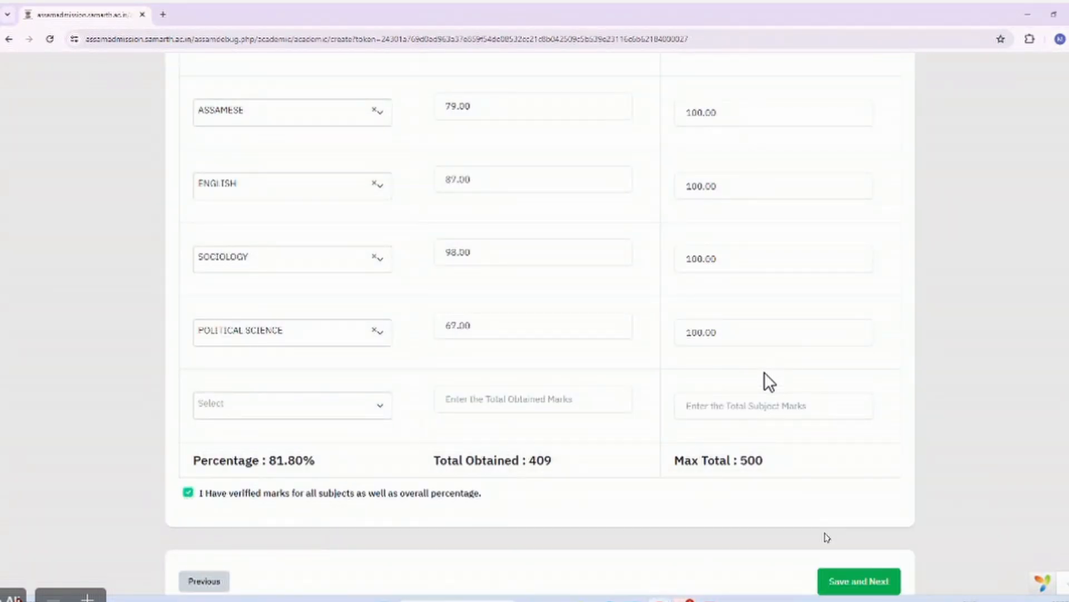
{"action": "left_click", "coordinate": [841, 580]}
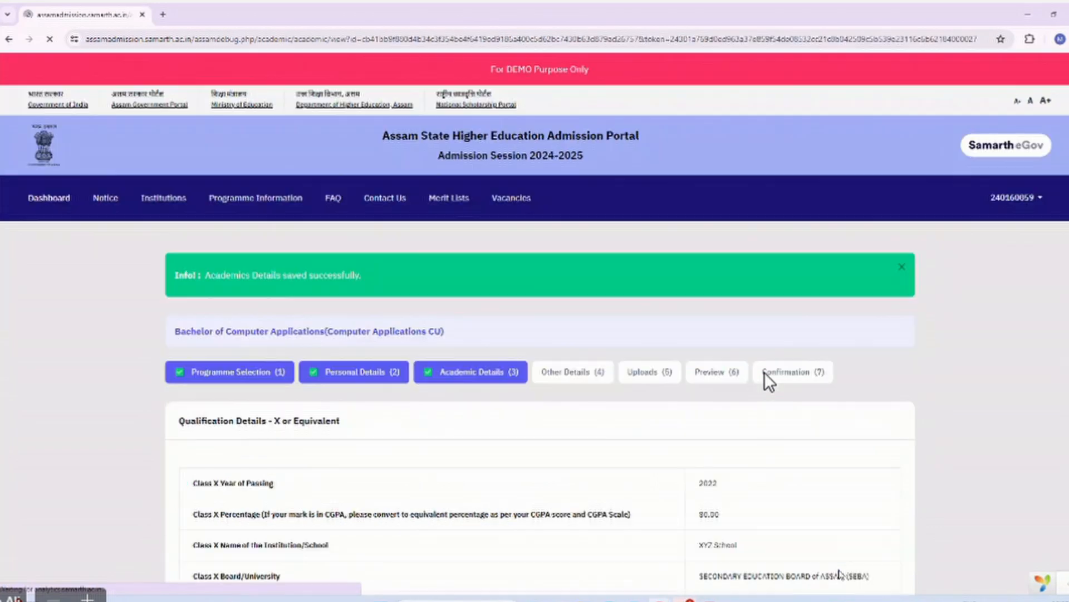
Continue through Other Details and Uploads, then open the BCA application preview.
{"action": "scroll", "coordinate": [769, 381], "scroll_direction": "down", "scroll_amount": 15}
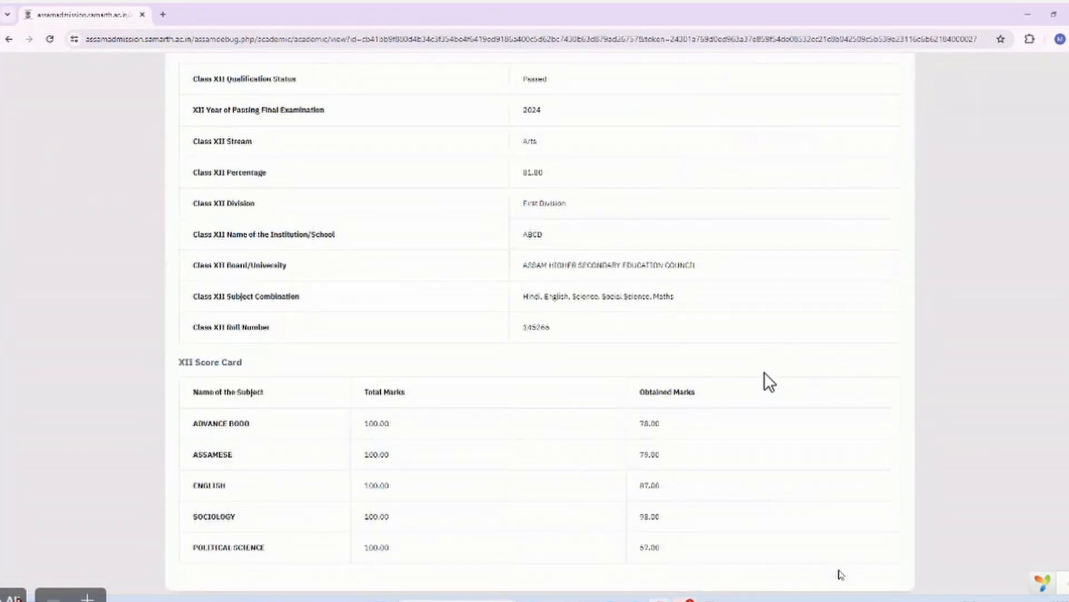
{"action": "left_click", "coordinate": [878, 480]}
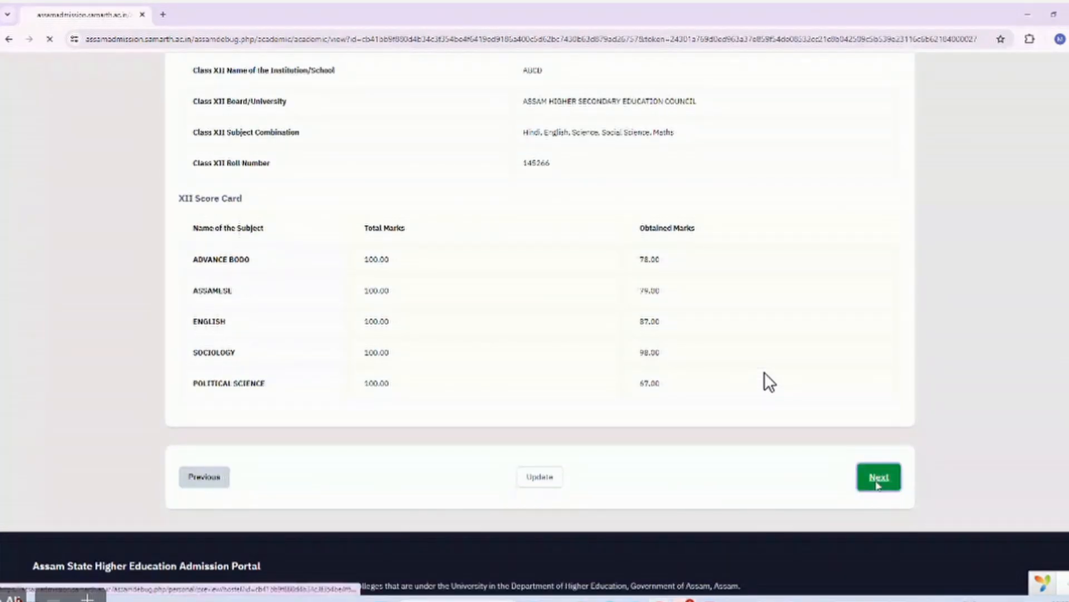
{"action": "scroll", "coordinate": [768, 382], "scroll_direction": "down", "scroll_amount": 15}
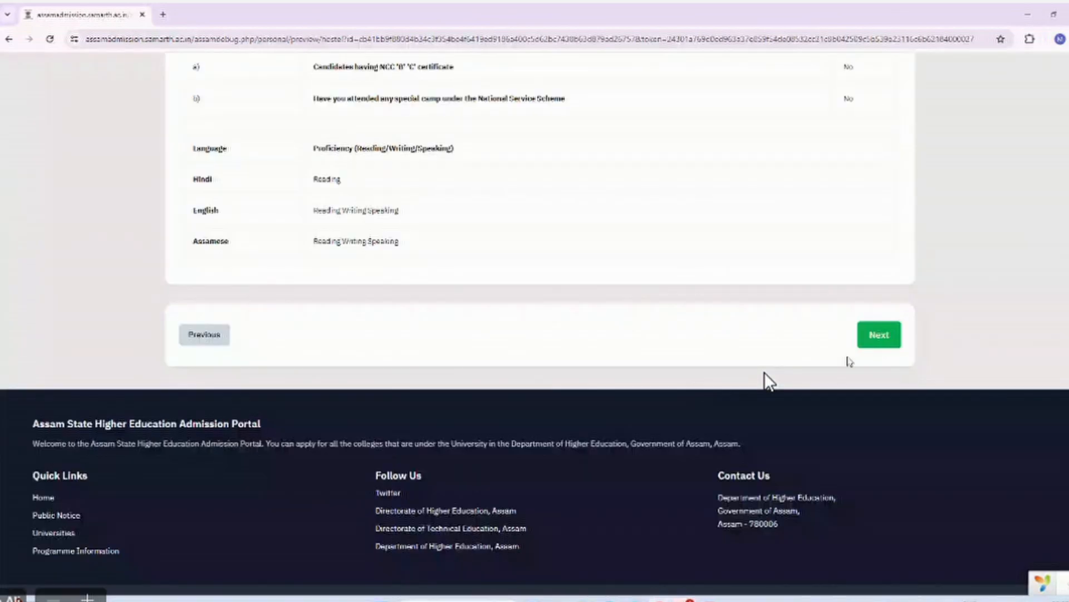
{"action": "left_click", "coordinate": [878, 335]}
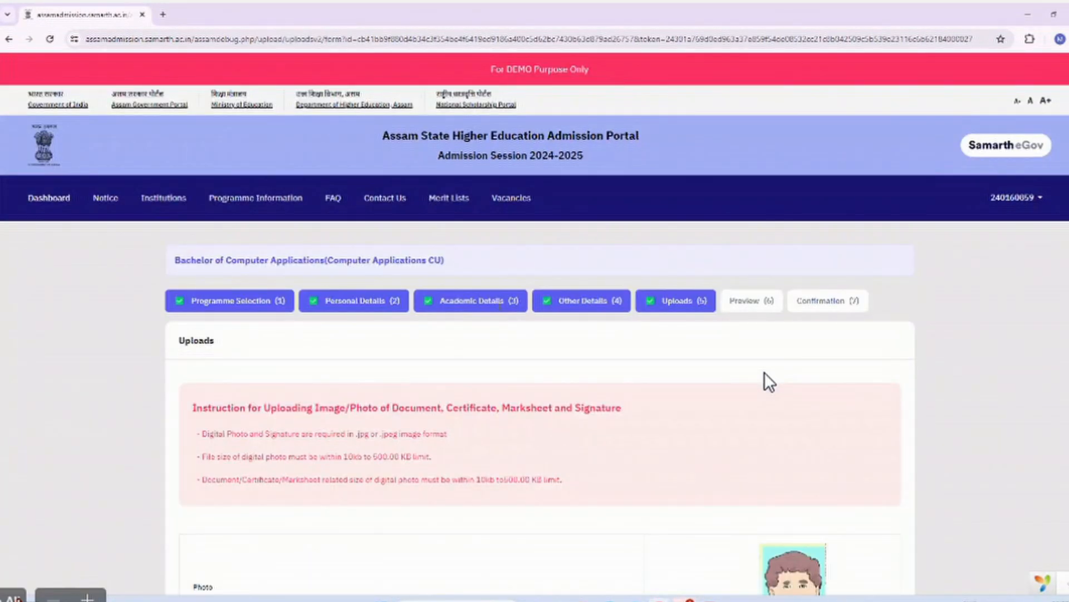
{"action": "scroll", "coordinate": [770, 381], "scroll_direction": "down", "scroll_amount": 5}
{"action": "scroll", "coordinate": [768, 381], "scroll_direction": "down", "scroll_amount": 9}
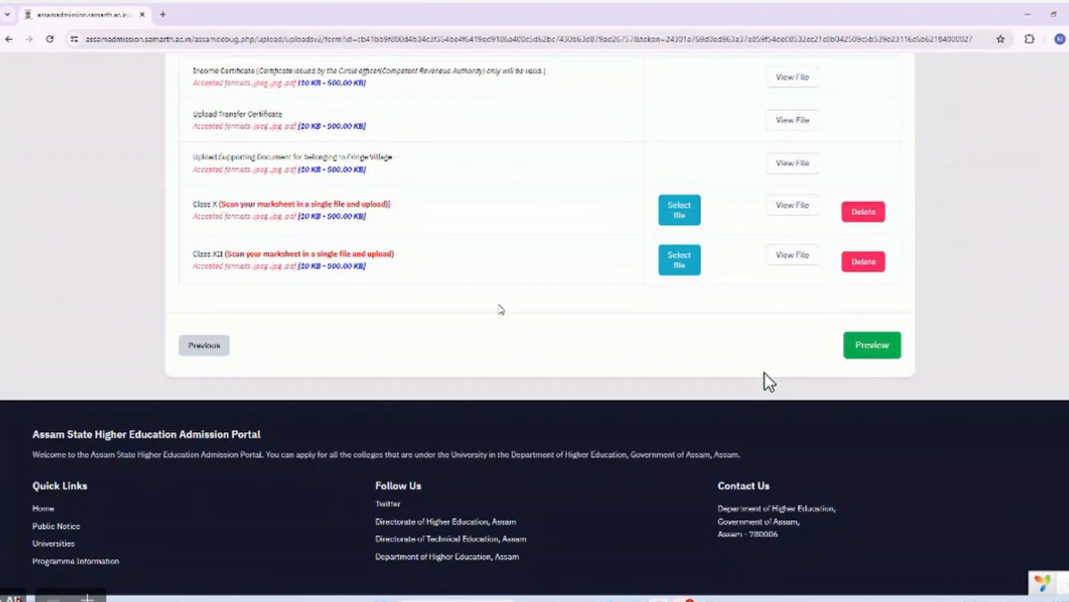
{"action": "left_click", "coordinate": [868, 346]}
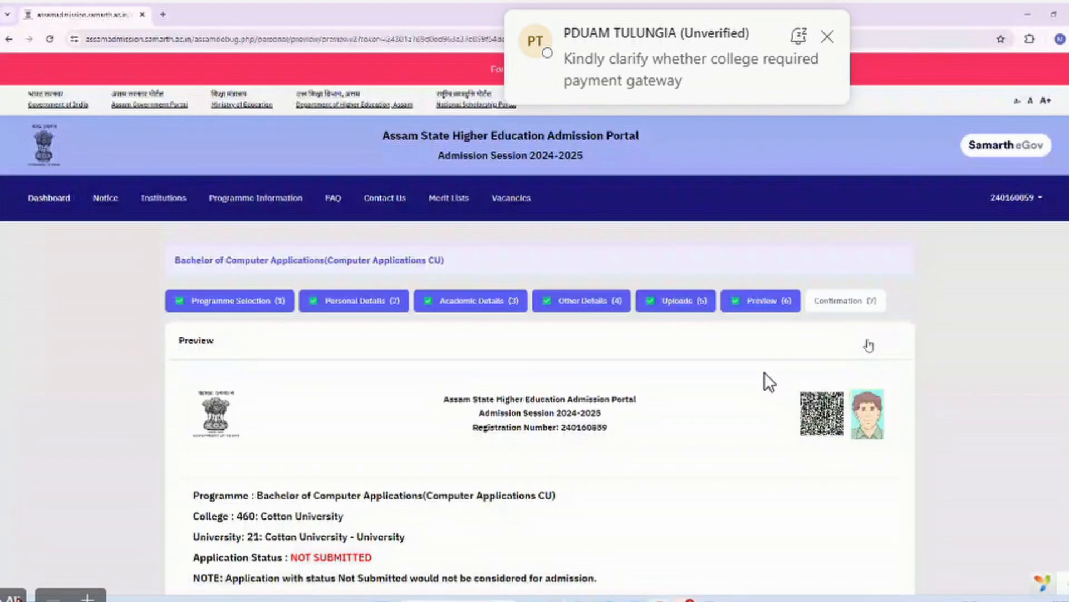
Review the BCA application preview and proceed to its final verification checklist.
{"action": "scroll", "coordinate": [869, 345], "scroll_direction": "down", "scroll_amount": 10}
{"action": "scroll", "coordinate": [765, 373], "scroll_direction": "down", "scroll_amount": 15}
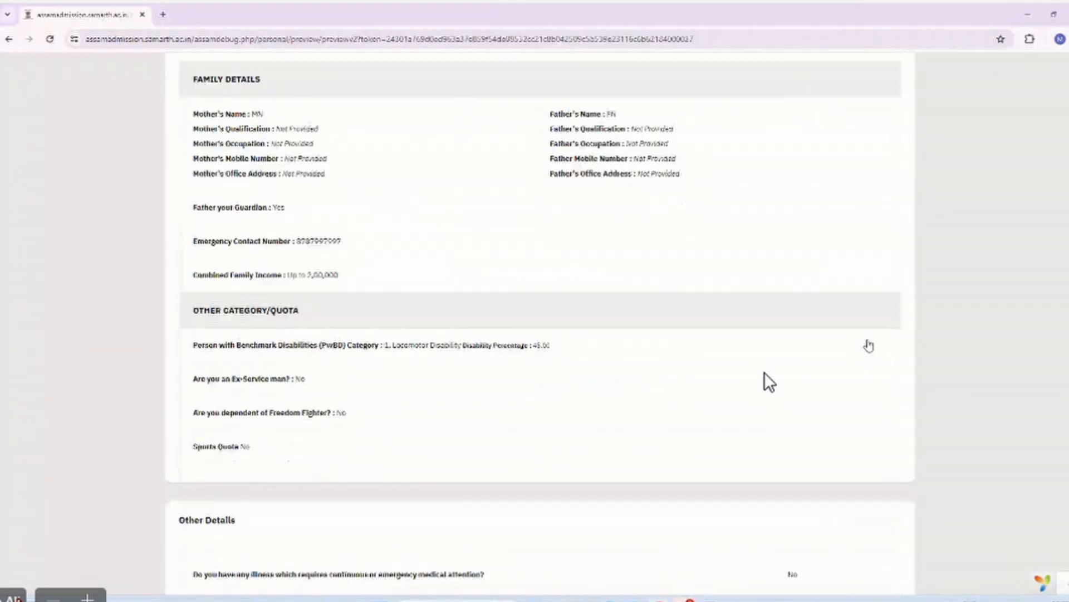
{"action": "scroll", "coordinate": [765, 372], "scroll_direction": "down", "scroll_amount": 8}
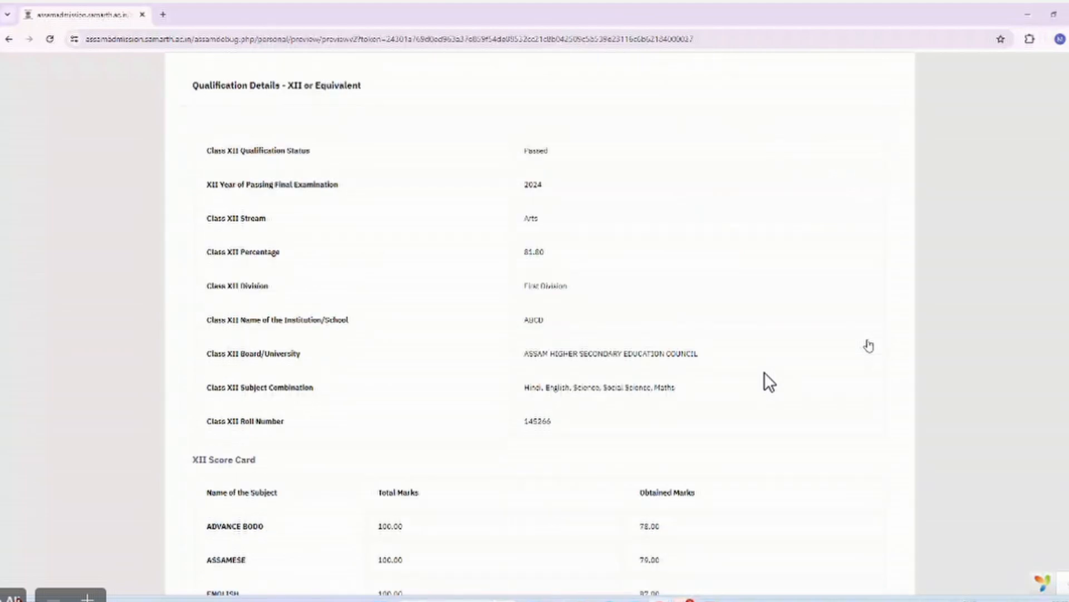
{"action": "scroll", "coordinate": [764, 372], "scroll_direction": "up", "scroll_amount": 6}
{"action": "scroll", "coordinate": [764, 373], "scroll_direction": "up", "scroll_amount": 15}
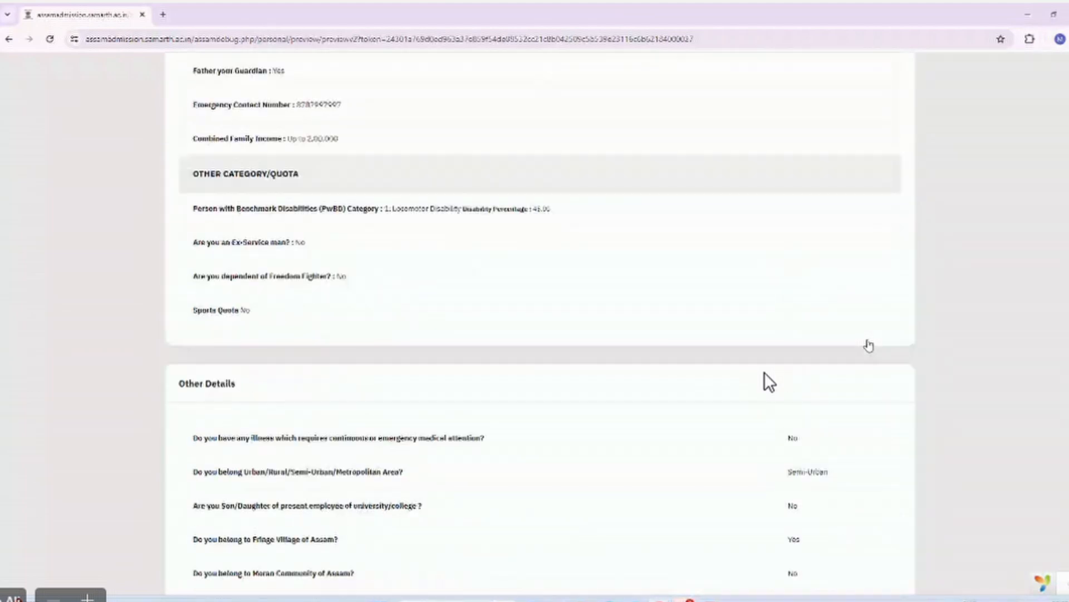
{"action": "scroll", "coordinate": [769, 382], "scroll_direction": "up", "scroll_amount": 4}
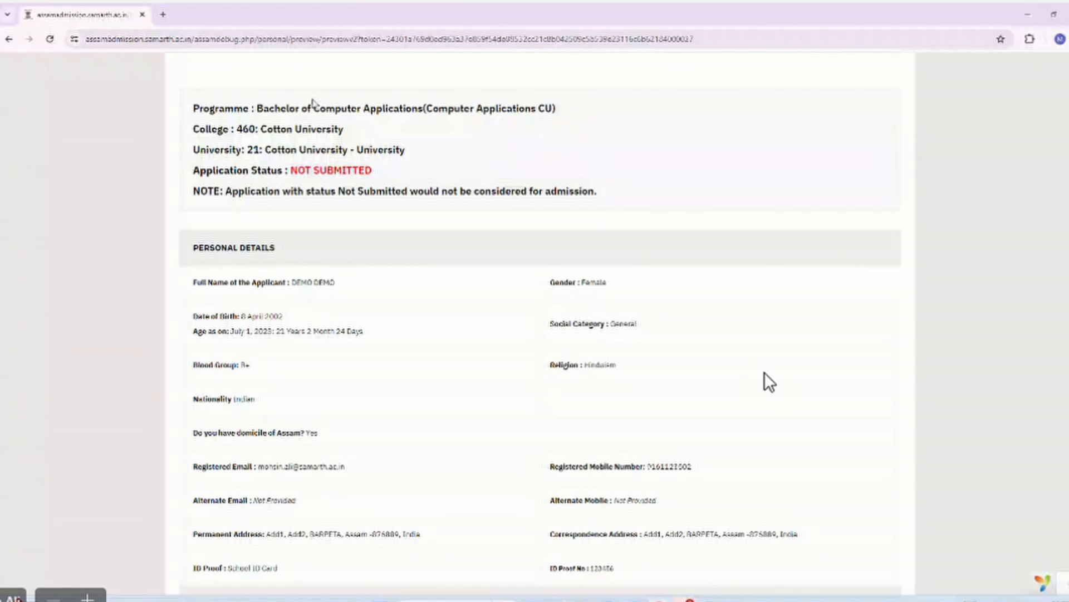
{"action": "scroll", "coordinate": [540, 135], "scroll_direction": "down", "scroll_amount": 20}
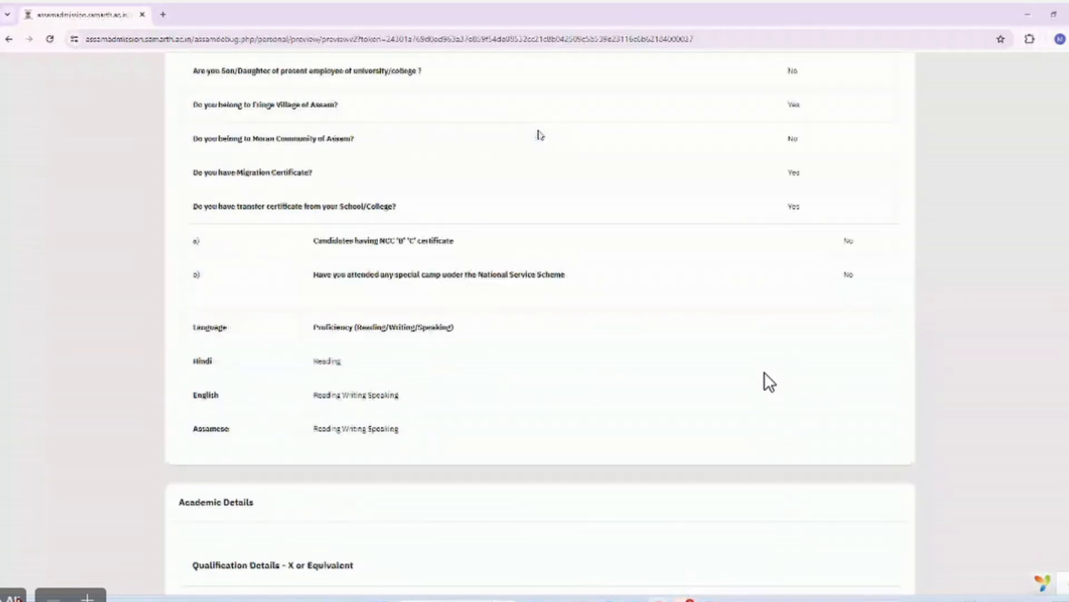
{"action": "scroll", "coordinate": [539, 135], "scroll_direction": "down", "scroll_amount": 10}
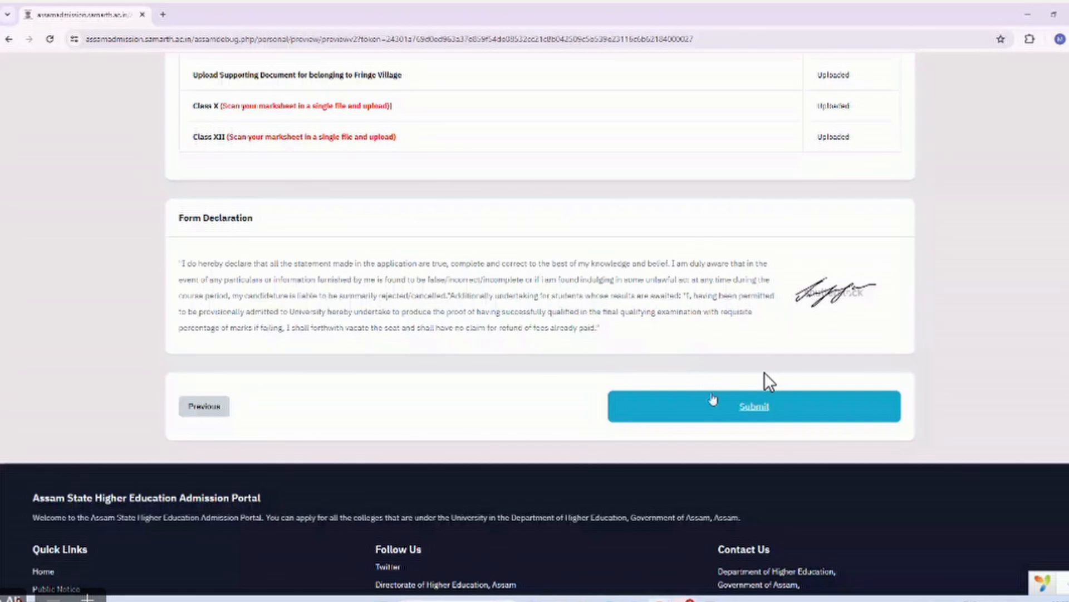
{"action": "left_click", "coordinate": [714, 400]}
{"action": "scroll", "coordinate": [769, 382], "scroll_direction": "down", "scroll_amount": 2}
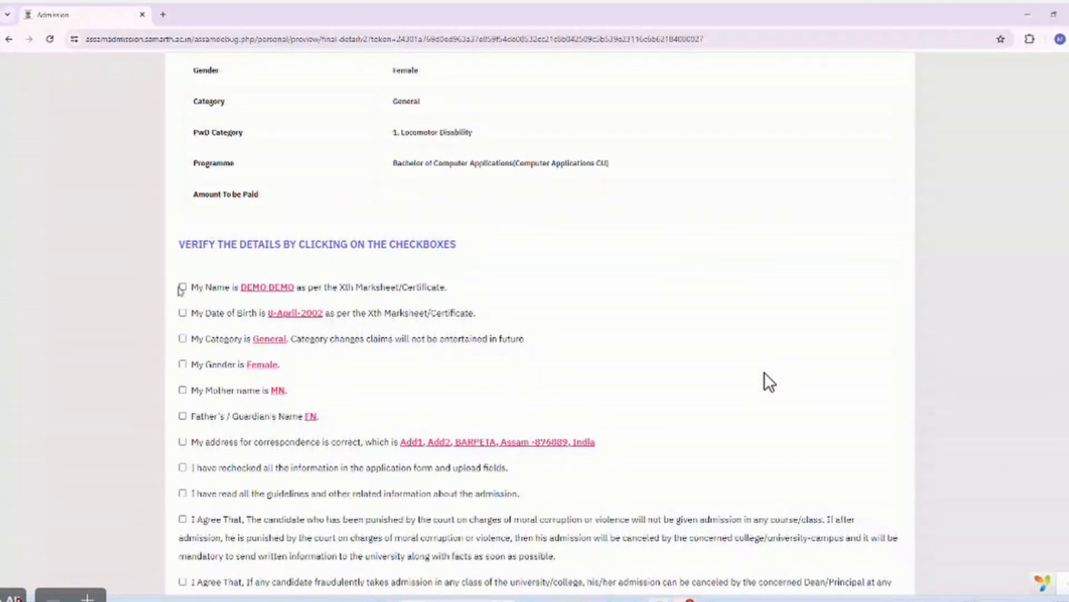
Confirm name, date of birth, category General, gender Female, parents' names and correspondence address.
{"action": "left_click", "coordinate": [183, 288]}
{"action": "left_click", "coordinate": [183, 312]}
{"action": "left_click", "coordinate": [182, 338]}
{"action": "left_click", "coordinate": [183, 364]}
{"action": "scroll", "coordinate": [184, 334], "scroll_direction": "down", "scroll_amount": 3}
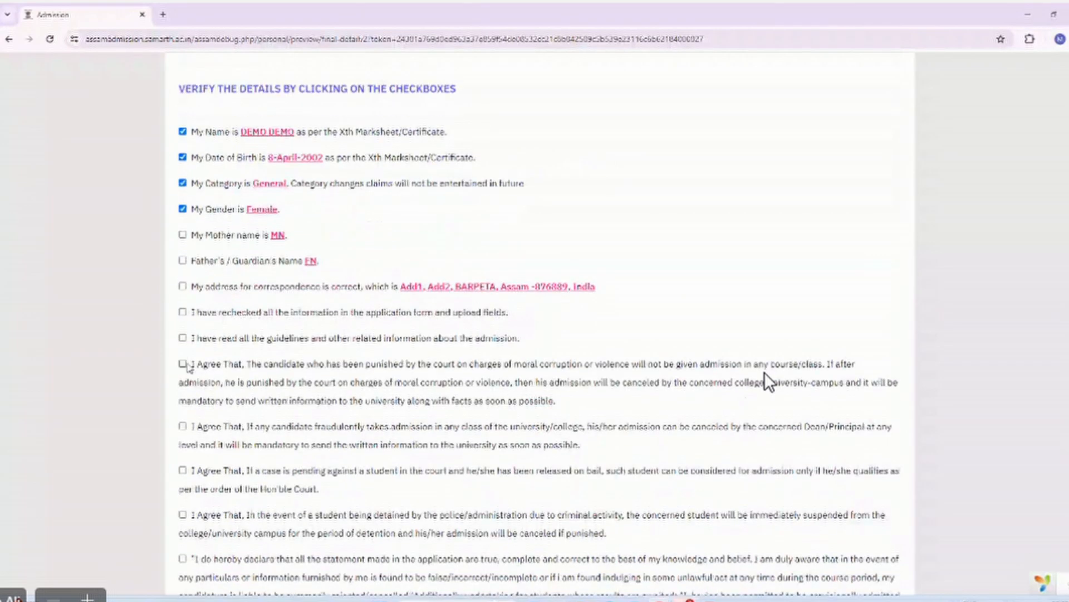
{"action": "left_click", "coordinate": [184, 236]}
{"action": "left_click", "coordinate": [183, 261]}
{"action": "left_click", "coordinate": [185, 287]}
Accept all remaining declaration clauses and attempt submission, which is disabled.
{"action": "left_click", "coordinate": [184, 313]}
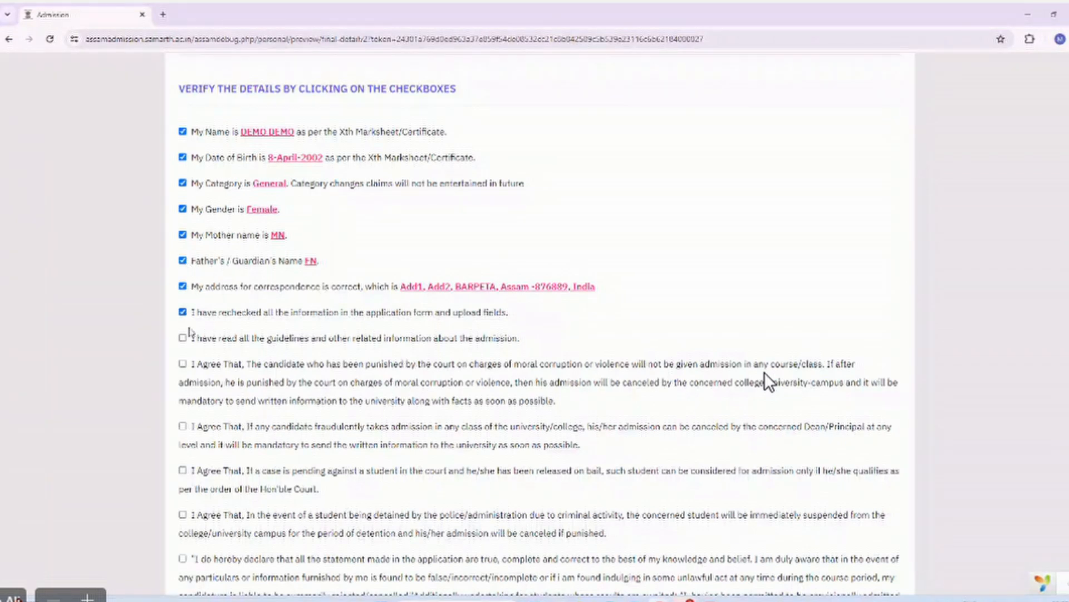
{"action": "left_click", "coordinate": [185, 339]}
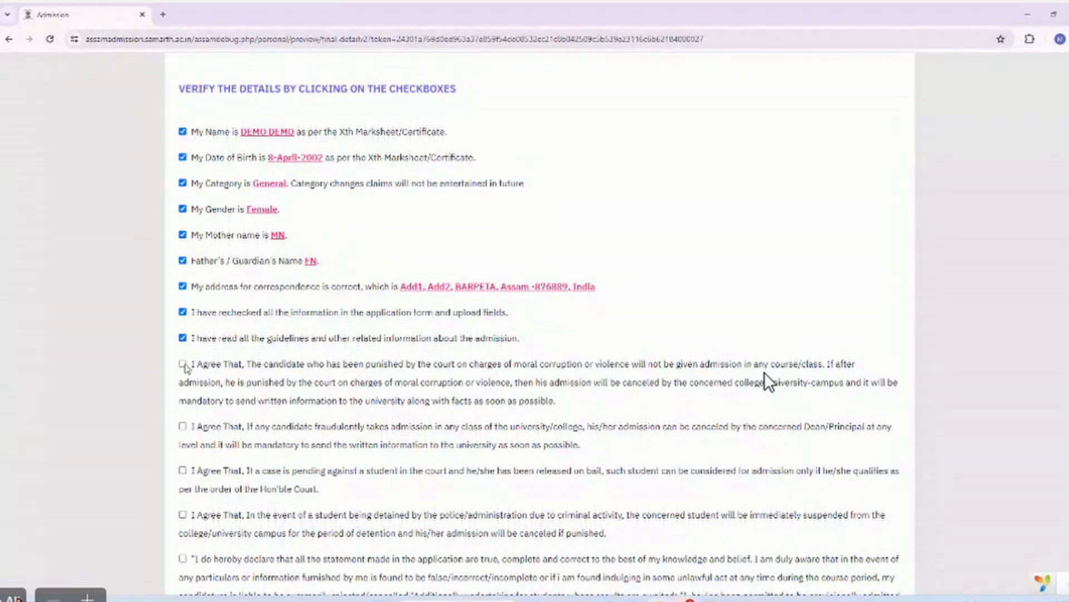
{"action": "left_click", "coordinate": [184, 364]}
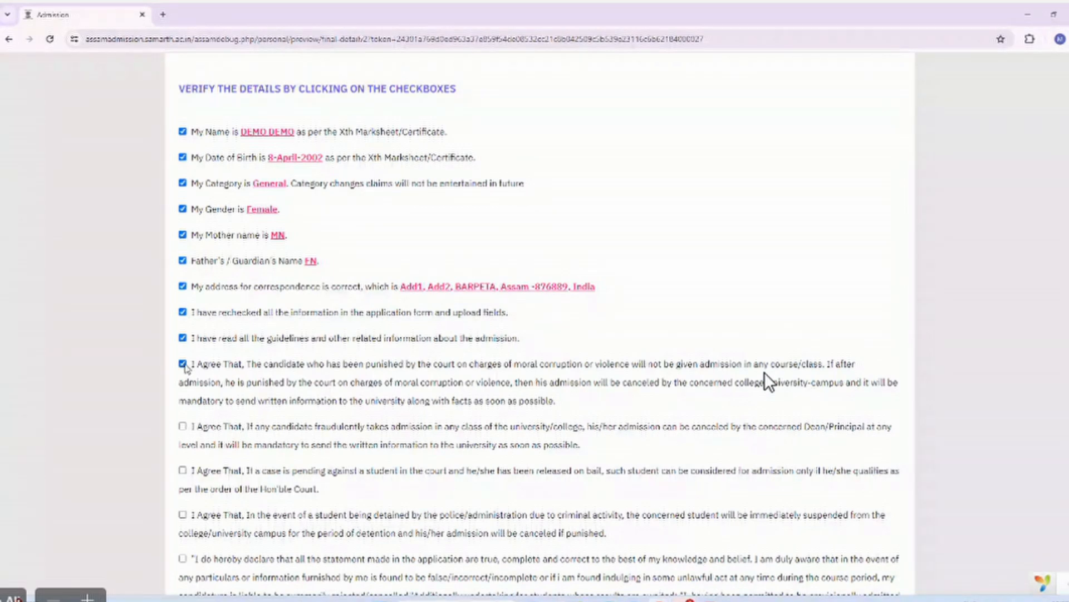
{"action": "left_click", "coordinate": [183, 426]}
{"action": "scroll", "coordinate": [182, 396], "scroll_direction": "down", "scroll_amount": 2}
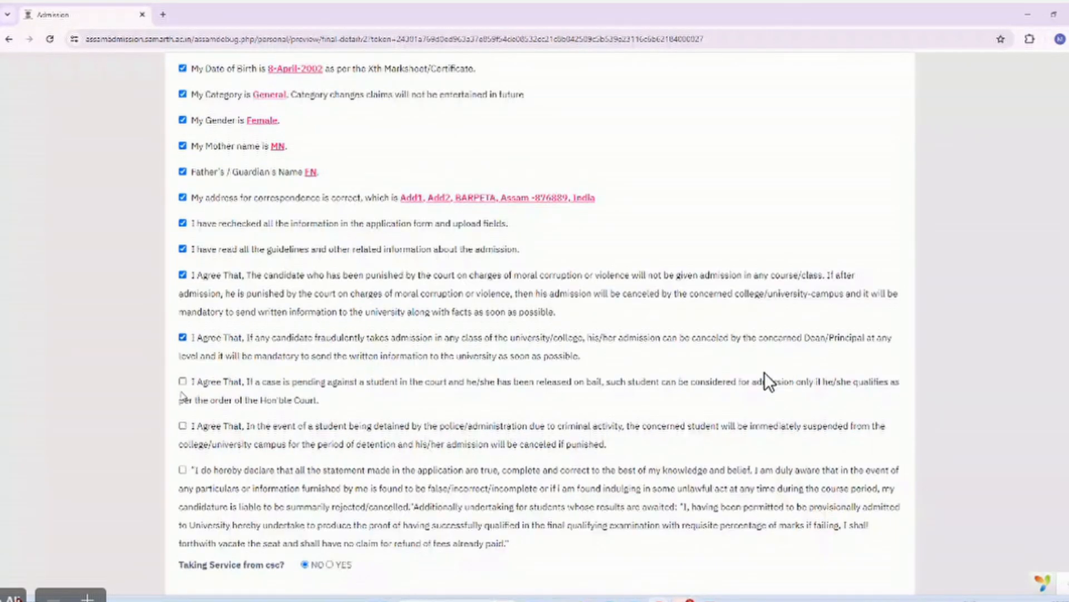
{"action": "left_click", "coordinate": [183, 385]}
{"action": "left_click", "coordinate": [183, 426]}
{"action": "left_click", "coordinate": [184, 471]}
{"action": "scroll", "coordinate": [189, 477], "scroll_direction": "down", "scroll_amount": 1}
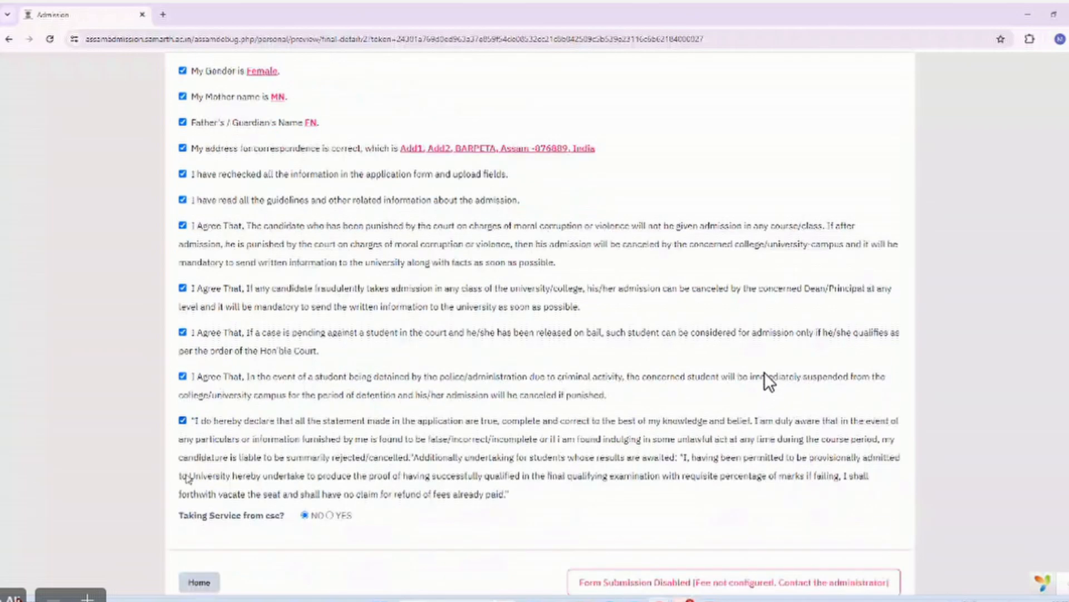
{"action": "scroll", "coordinate": [188, 478], "scroll_direction": "down", "scroll_amount": 2}
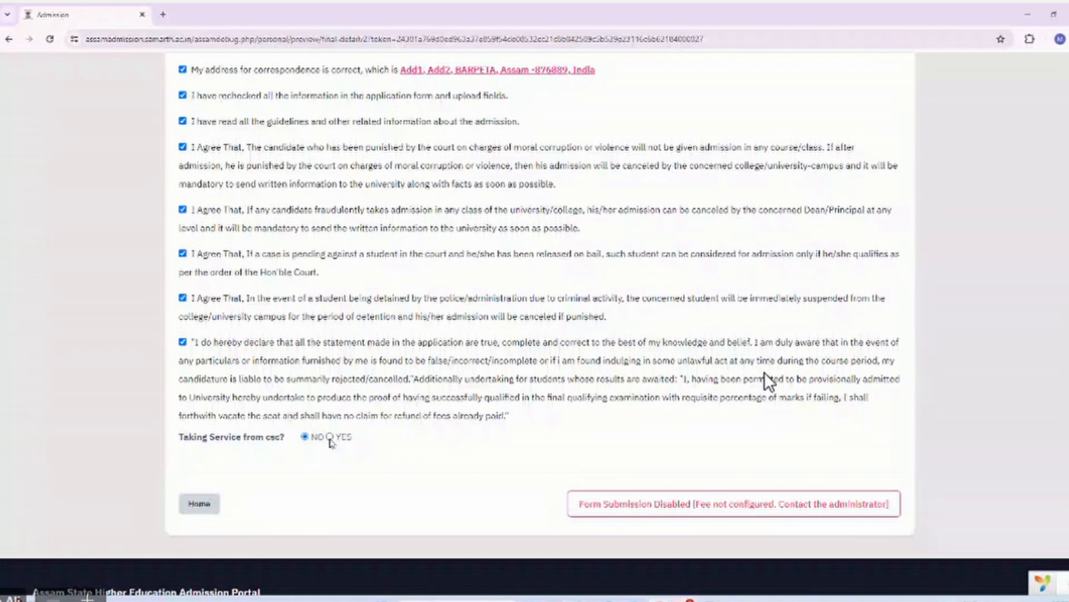
{"action": "left_click", "coordinate": [612, 511]}
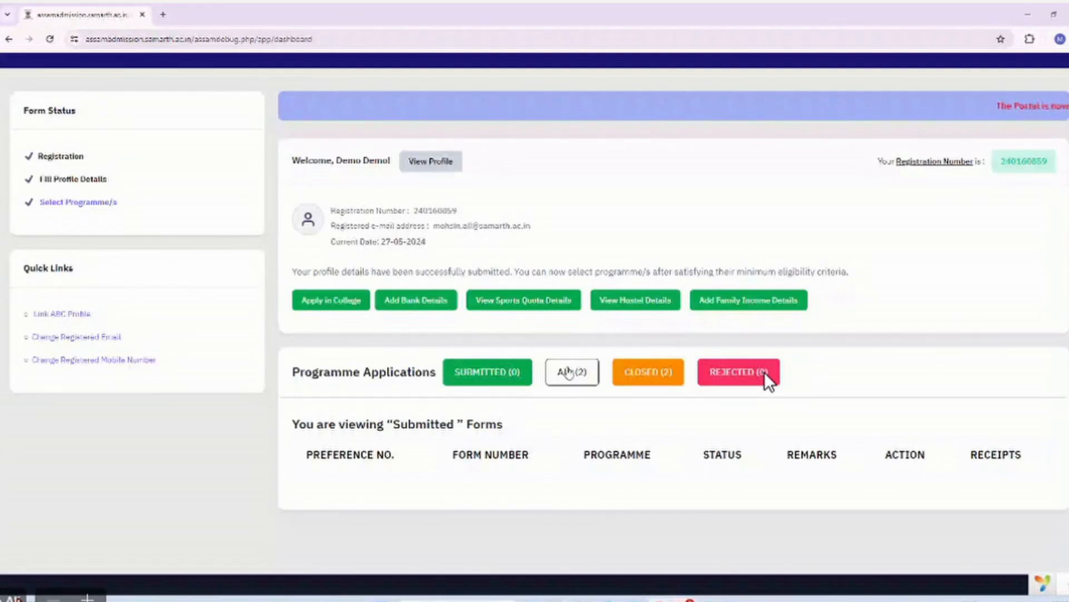
List all programme applications, review the BCA and BA entries, then start another college application.
{"action": "left_click", "coordinate": [568, 372]}
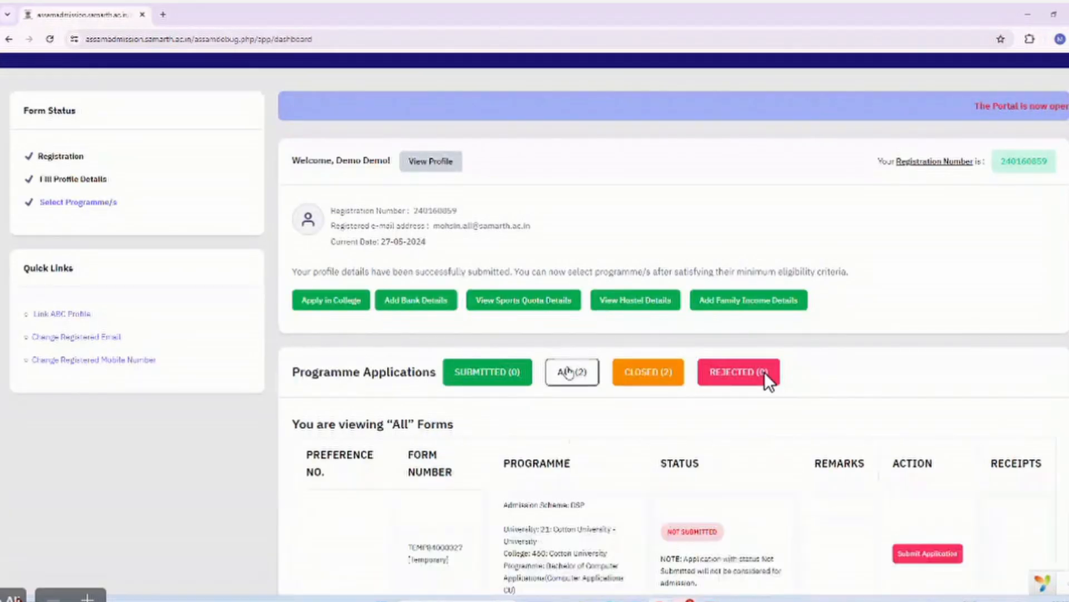
{"action": "scroll", "coordinate": [769, 382], "scroll_direction": "down", "scroll_amount": 5}
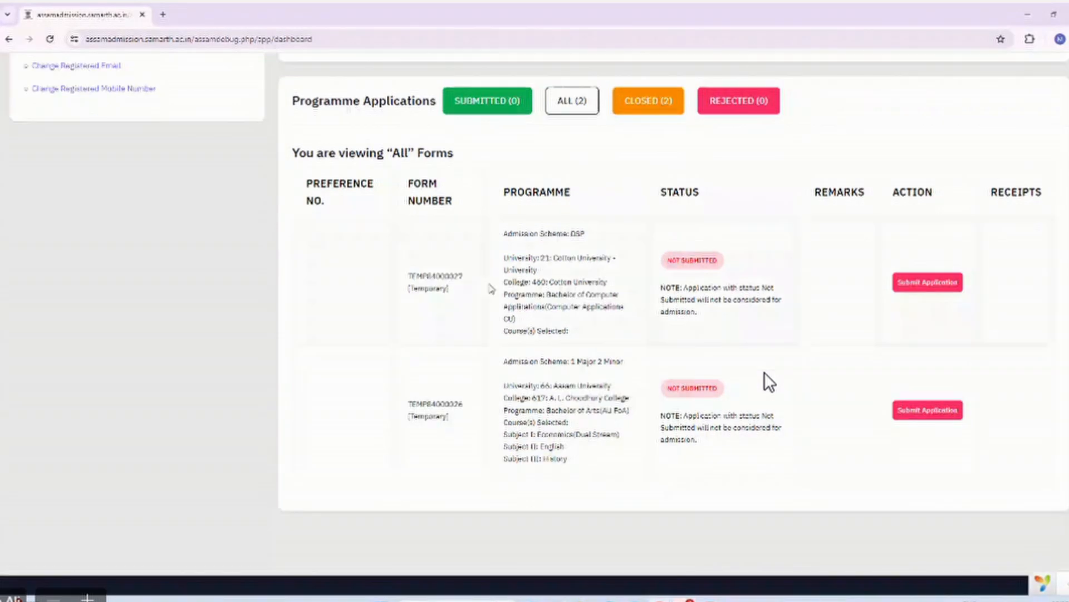
{"action": "scroll", "coordinate": [770, 382], "scroll_direction": "up", "scroll_amount": 3}
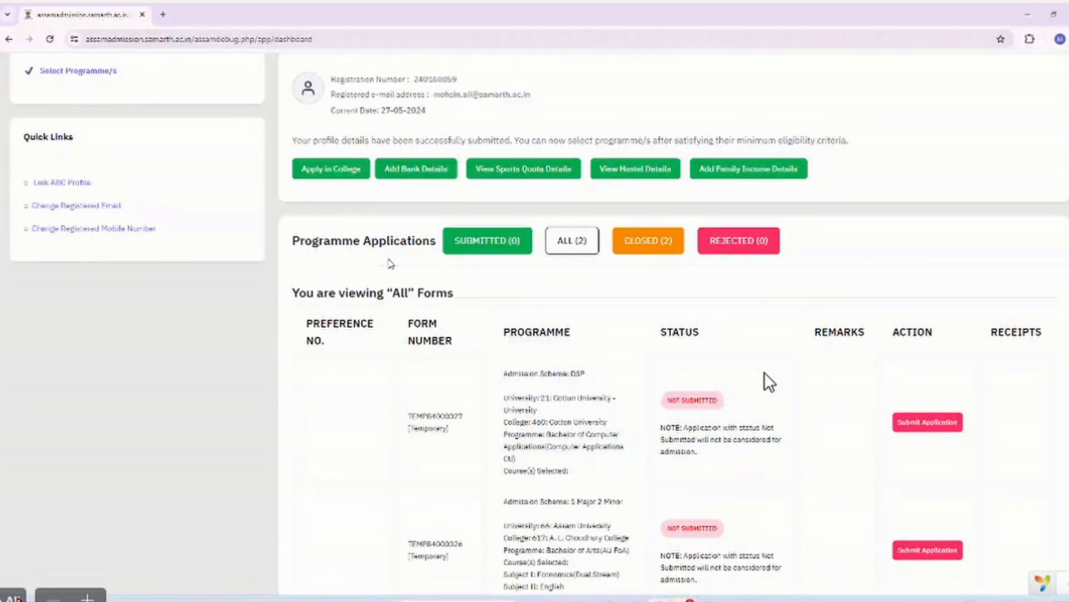
{"action": "scroll", "coordinate": [429, 415], "scroll_direction": "down", "scroll_amount": 2}
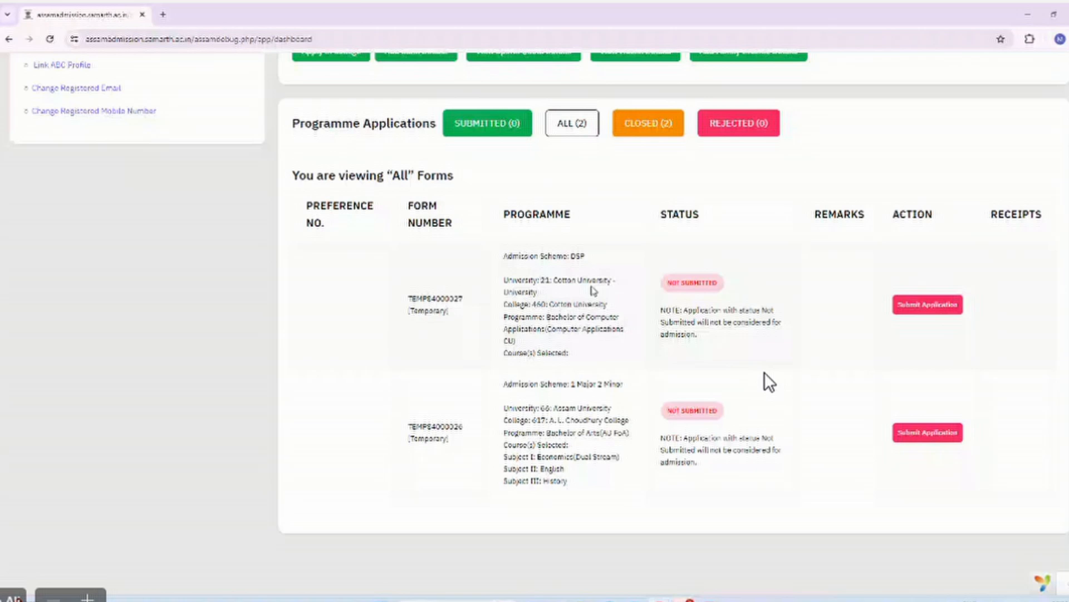
{"action": "scroll", "coordinate": [769, 382], "scroll_direction": "up", "scroll_amount": 2}
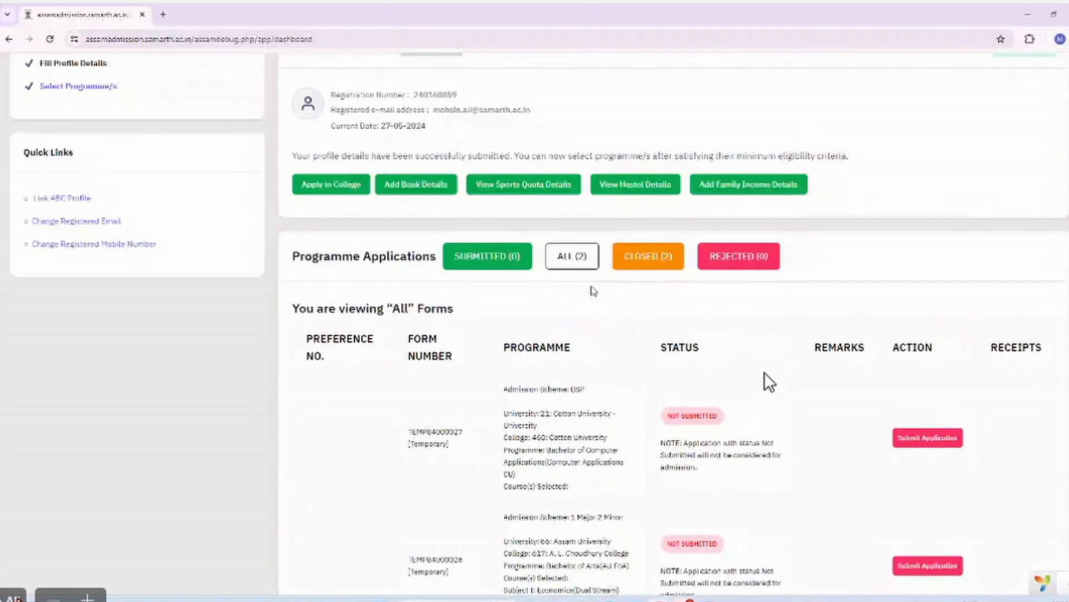
{"action": "left_click", "coordinate": [319, 198]}
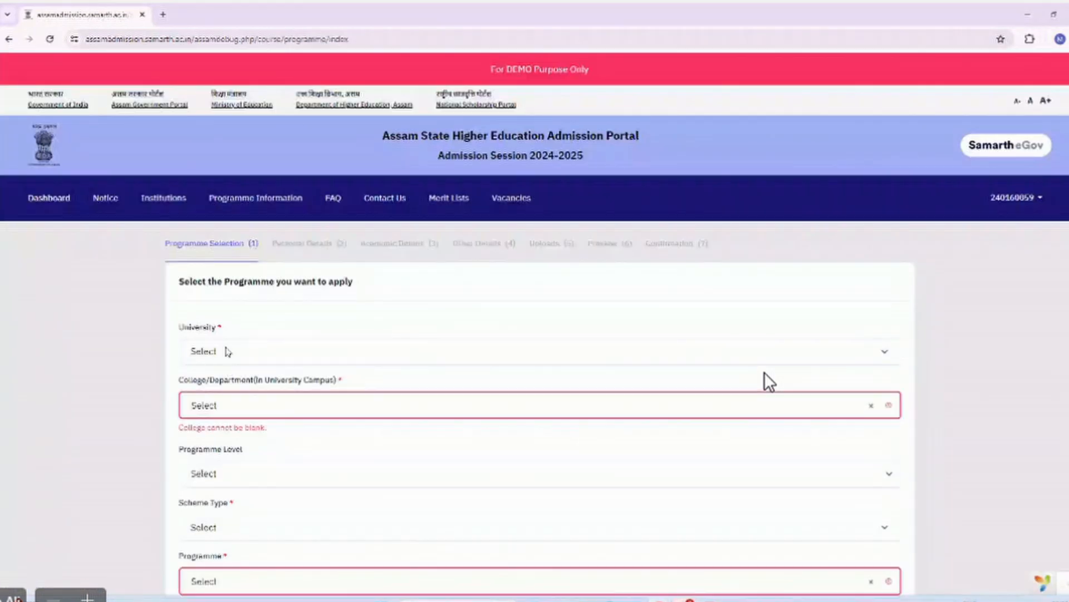
Choose Gauhati University, search the college list, and pick Anandaram Dhekial Phookan College [224, GOVT. AIDED COLLEGE].
{"action": "left_click", "coordinate": [227, 352]}
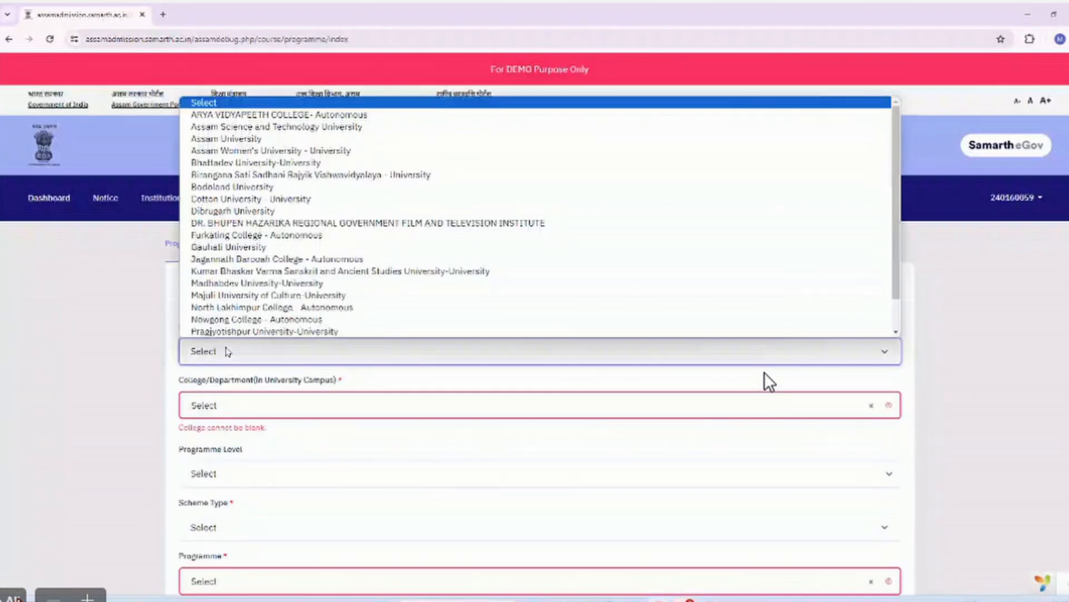
{"action": "left_click", "coordinate": [281, 247]}
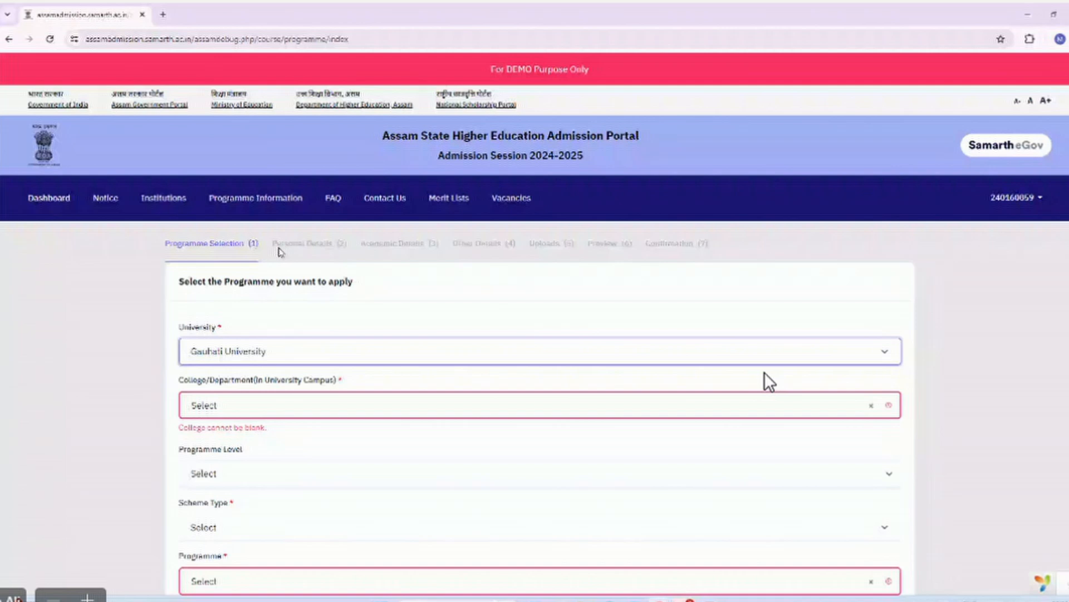
{"action": "left_click", "coordinate": [292, 404]}
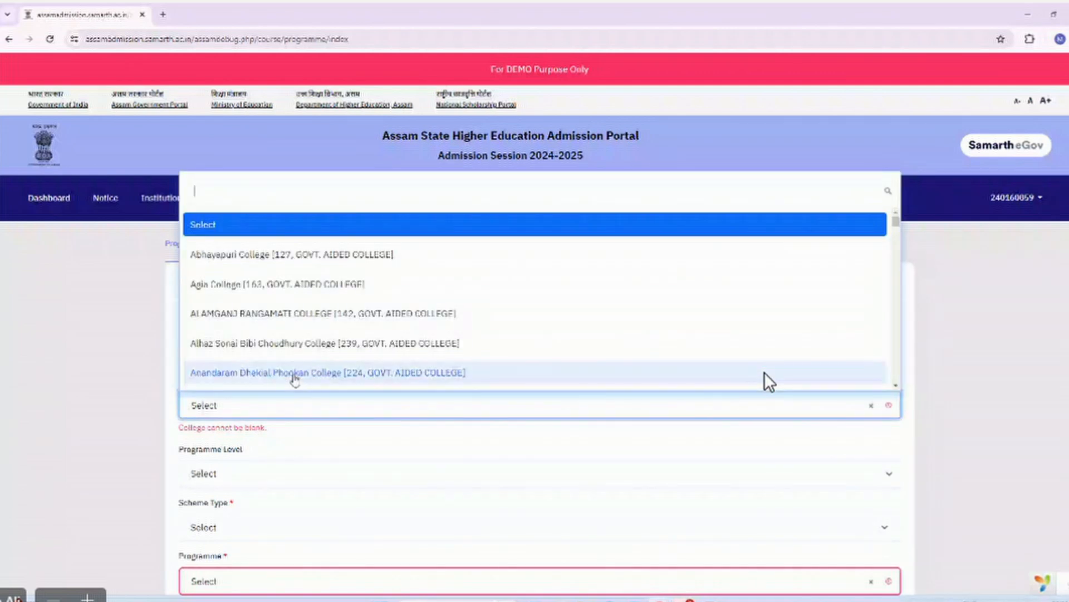
{"action": "scroll", "coordinate": [295, 381], "scroll_direction": "down", "scroll_amount": 10}
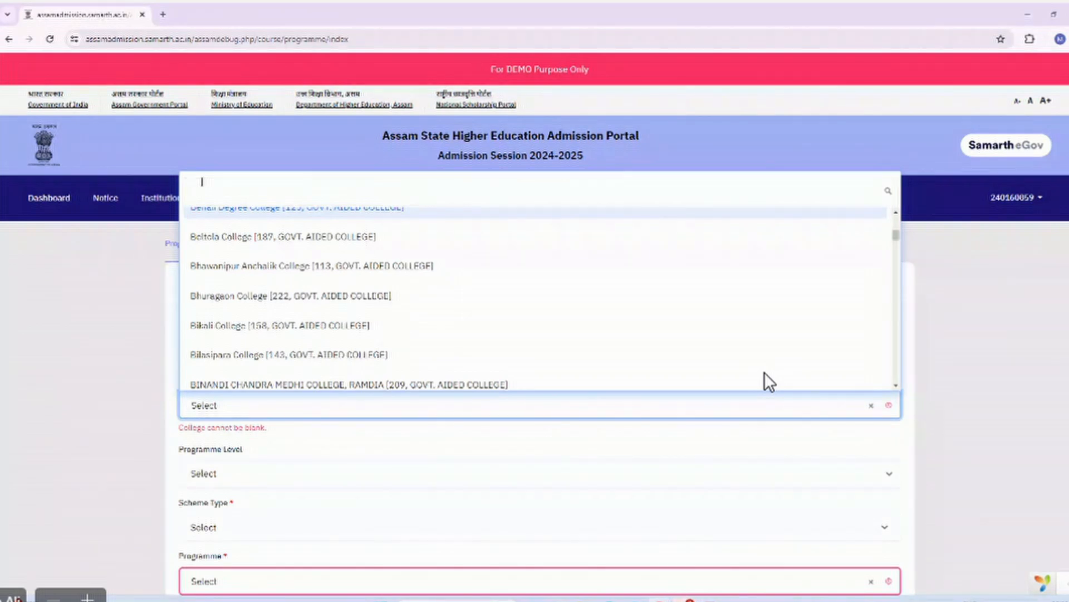
{"action": "type", "text": "ass"}
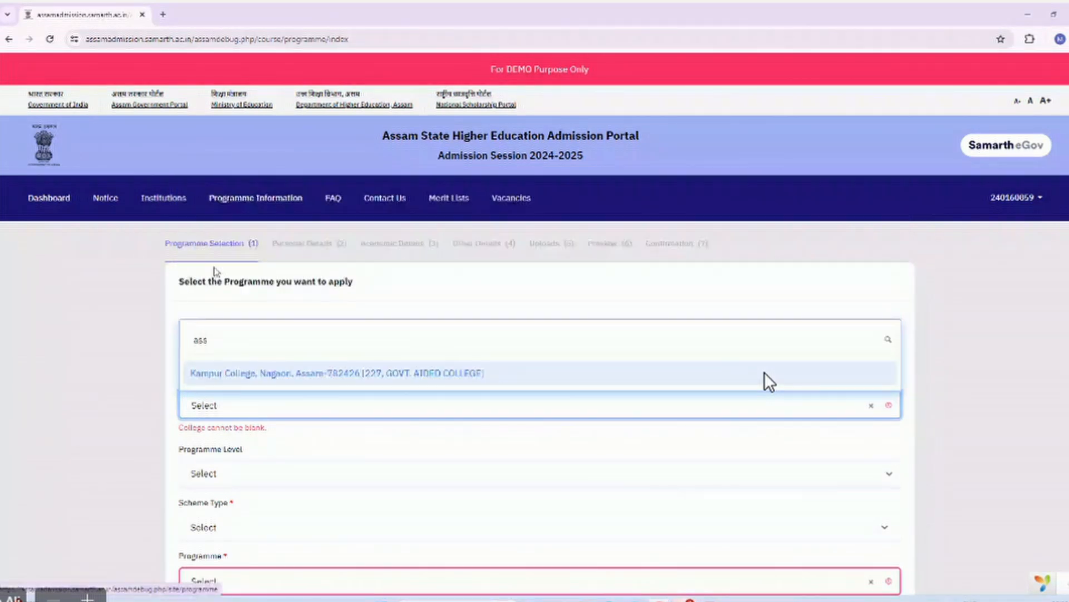
{"action": "key", "text": "BackSpace"}
{"action": "key", "text": "BackSpace"}
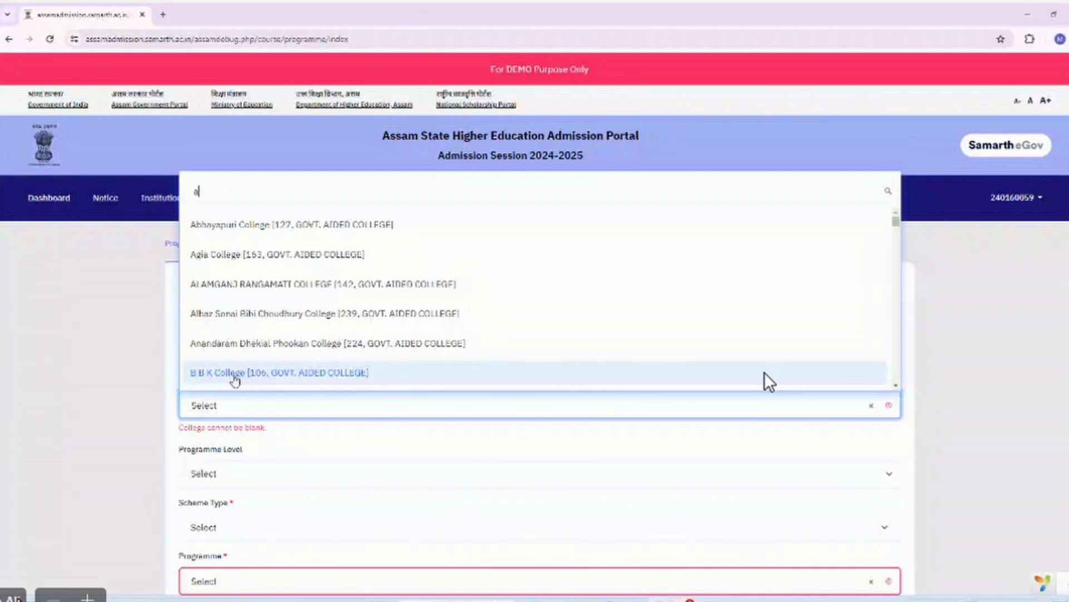
{"action": "key", "text": "BackSpace"}
{"action": "type", "text": "dep"}
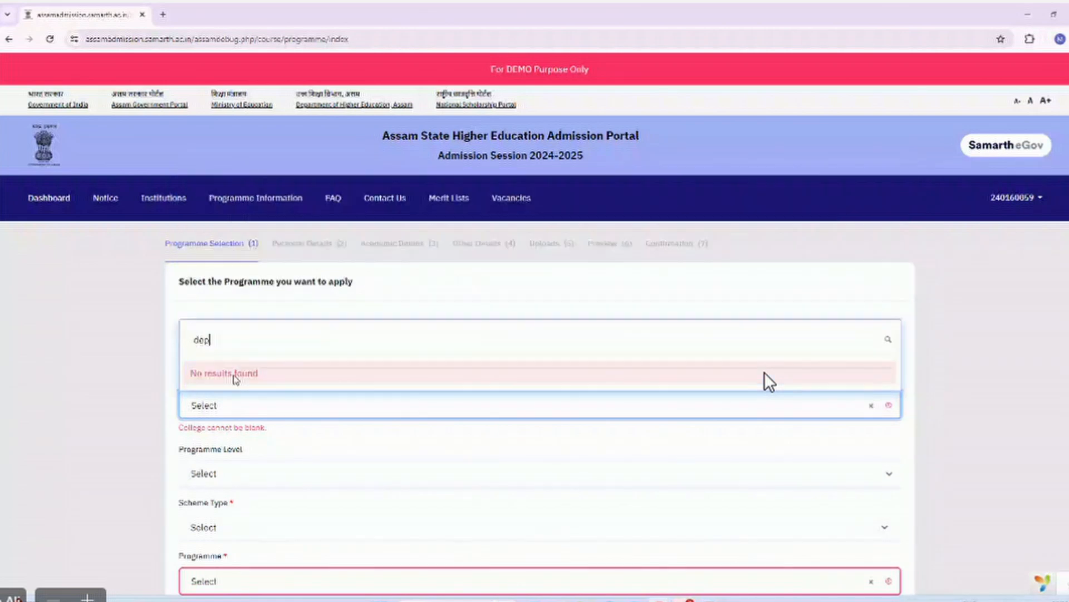
{"action": "key", "text": "BackSpace"}
{"action": "key", "text": "BackSpace"}
{"action": "key", "text": "BackSpace"}
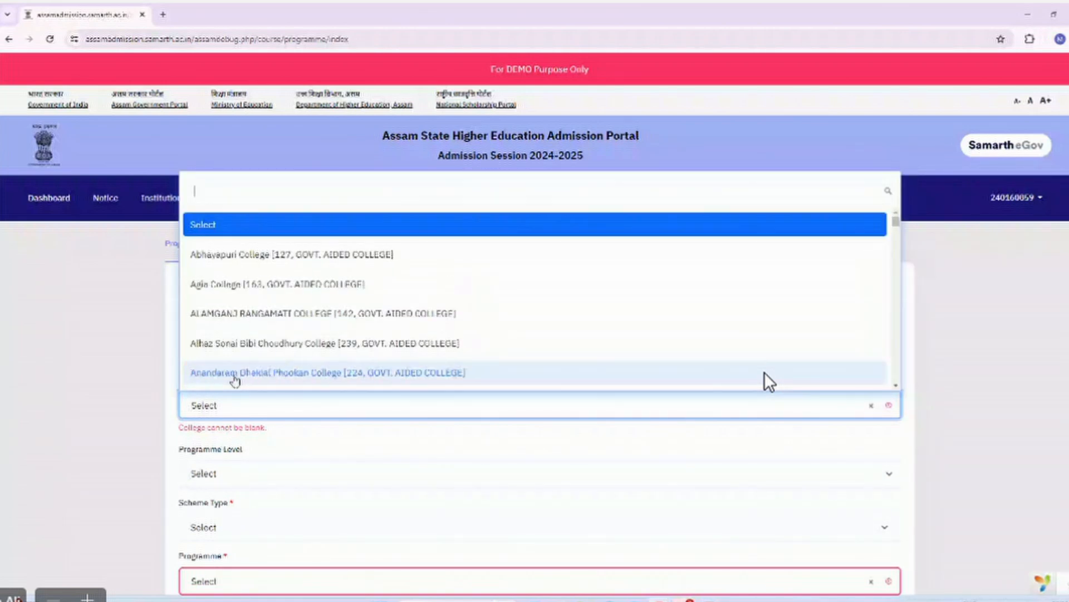
{"action": "scroll", "coordinate": [278, 323], "scroll_direction": "down", "scroll_amount": 1}
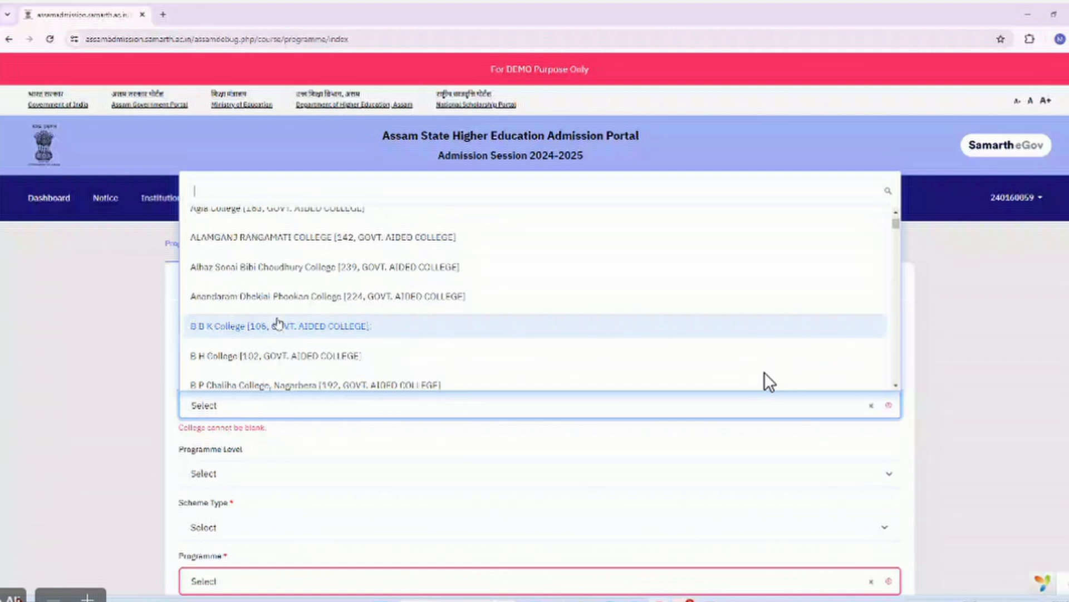
{"action": "left_click", "coordinate": [259, 301]}
{"action": "scroll", "coordinate": [226, 277], "scroll_direction": "down", "scroll_amount": 2}
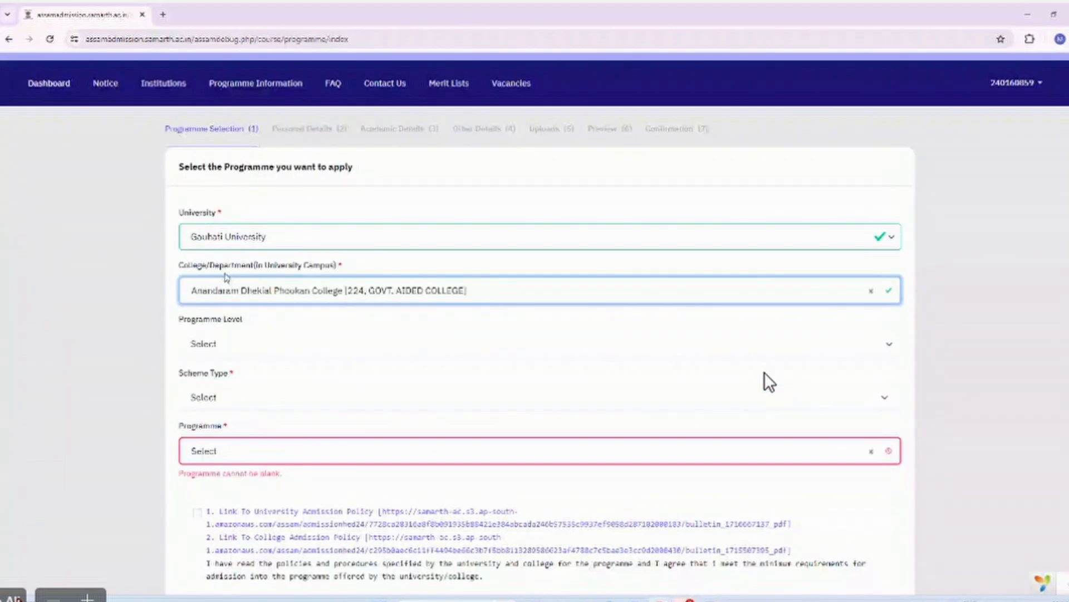
Choose BACHELOR level and NEP-STREAM scheme, initially picking Bachelor of Commerce(Commerce GU) as programme.
{"action": "left_click", "coordinate": [224, 344]}
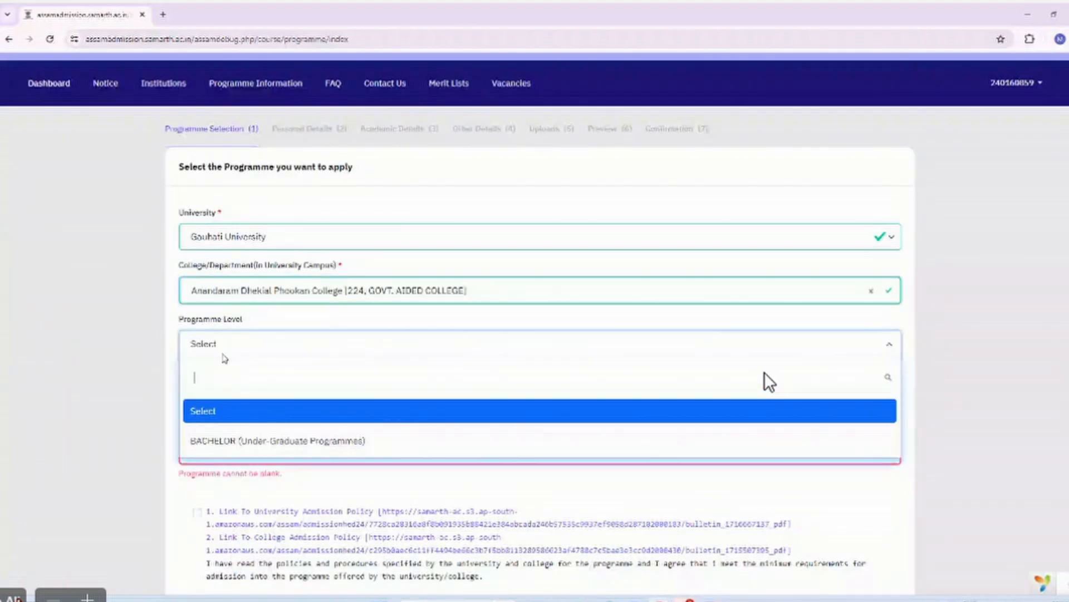
{"action": "left_click", "coordinate": [245, 440]}
{"action": "scroll", "coordinate": [247, 441], "scroll_direction": "down", "scroll_amount": 2}
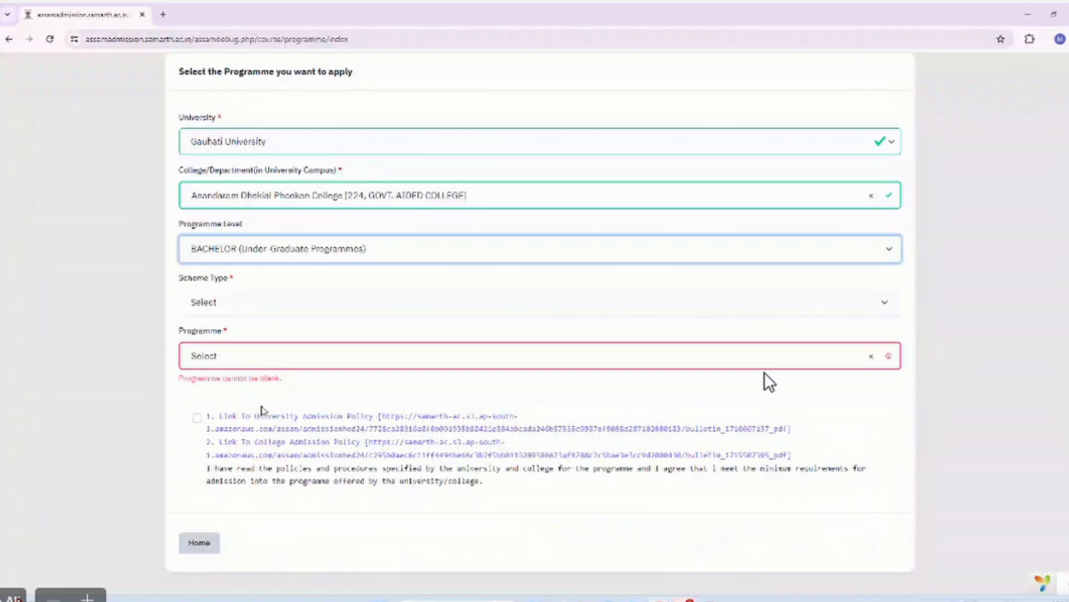
{"action": "left_click", "coordinate": [223, 302]}
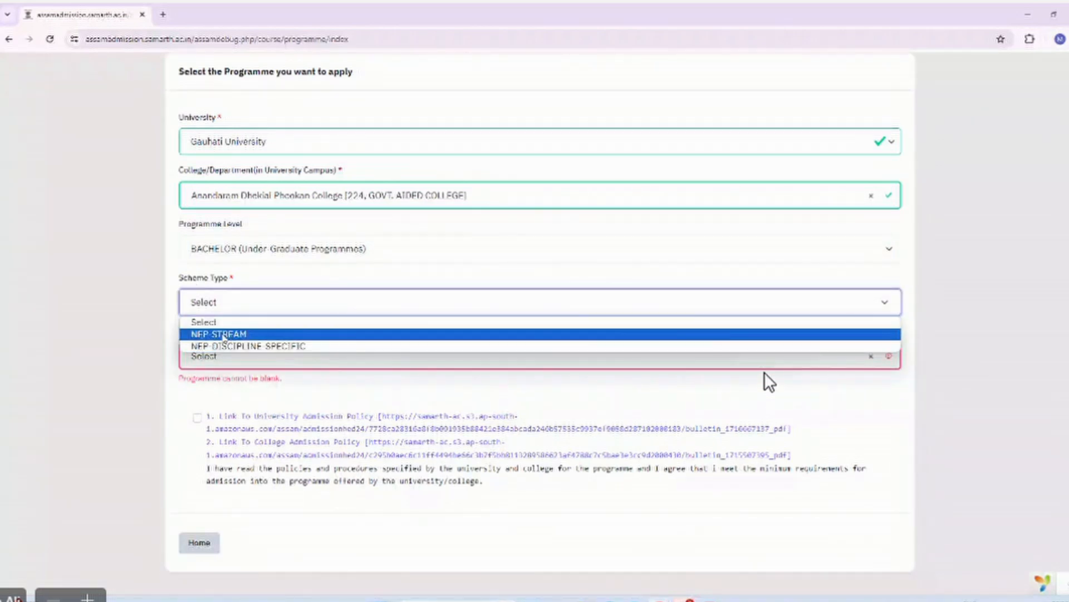
{"action": "left_click", "coordinate": [225, 347]}
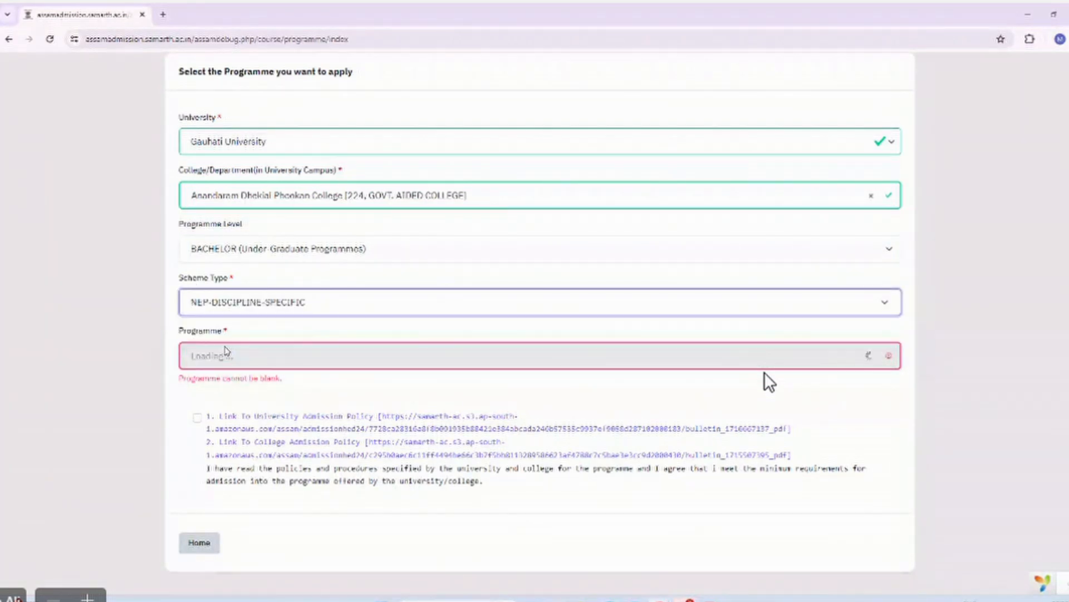
{"action": "left_click", "coordinate": [225, 356]}
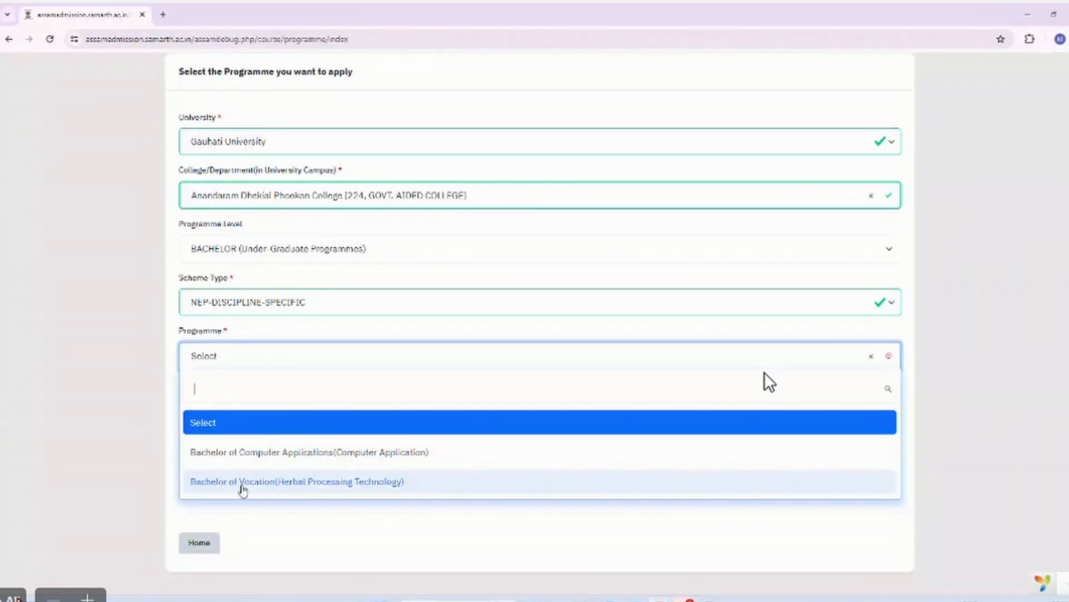
{"action": "left_click", "coordinate": [233, 302]}
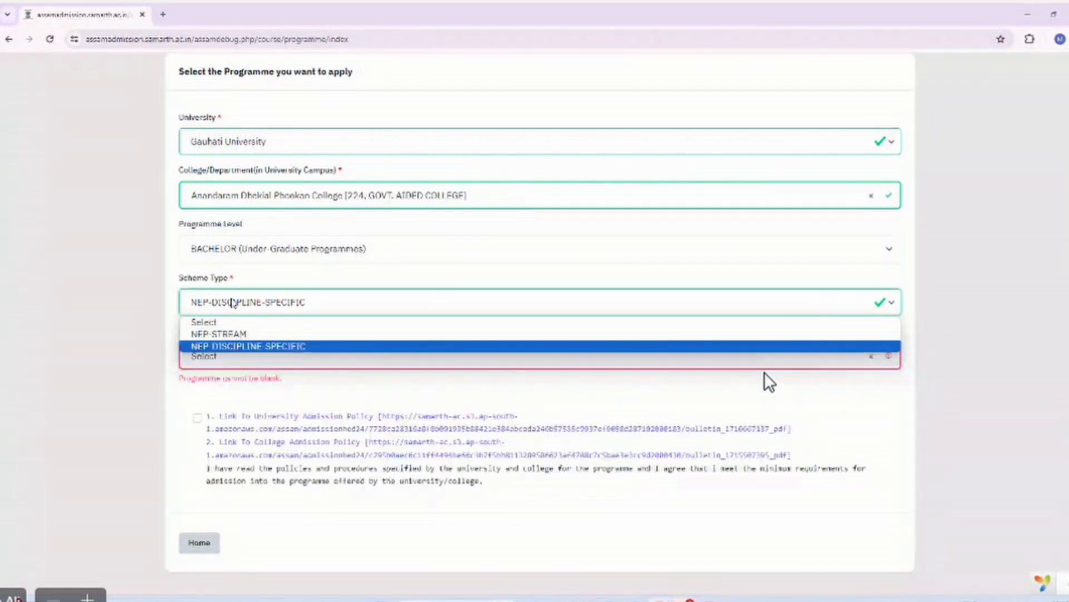
{"action": "left_click", "coordinate": [227, 334]}
{"action": "left_click", "coordinate": [222, 353]}
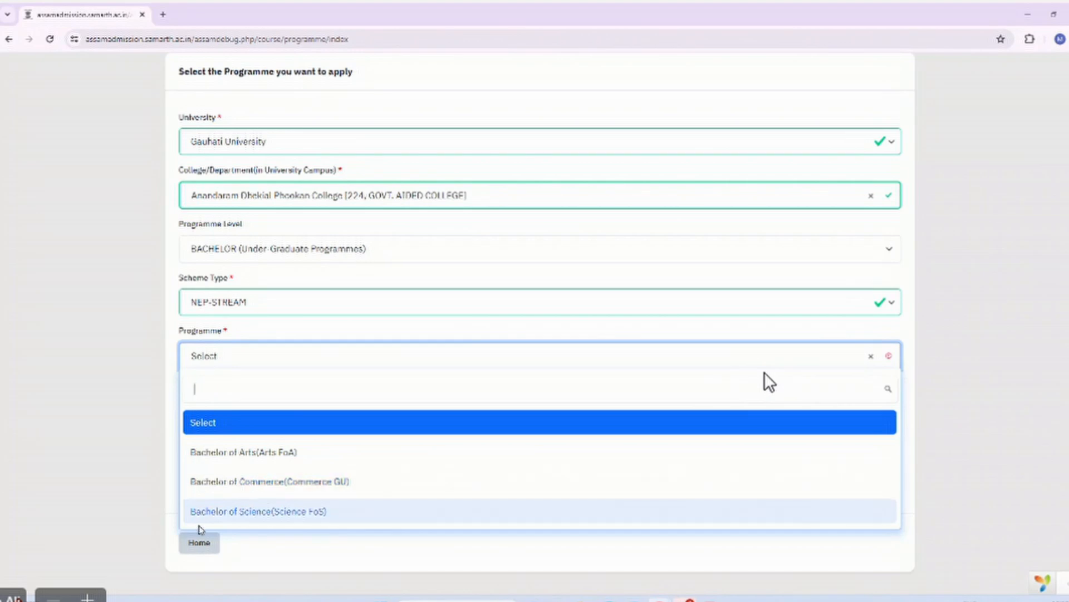
{"action": "left_click", "coordinate": [268, 482]}
Change the programme to Bachelor of Arts(Arts FoA), accept the admission policies and proceed.
{"action": "scroll", "coordinate": [273, 412], "scroll_direction": "down", "scroll_amount": 1}
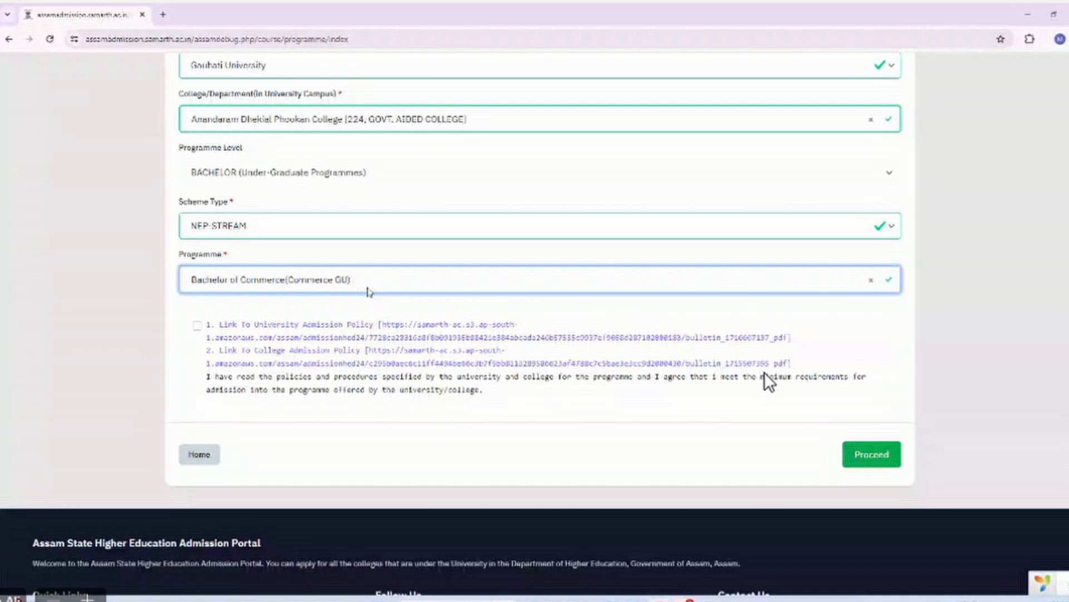
{"action": "left_click", "coordinate": [233, 288]}
{"action": "left_click", "coordinate": [769, 382]}
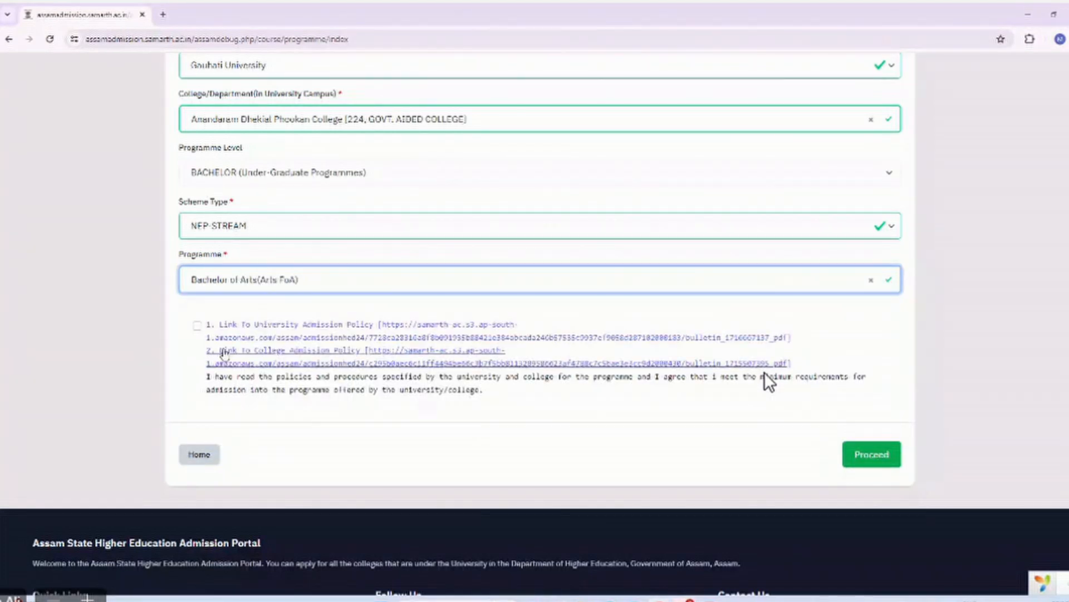
{"action": "left_click", "coordinate": [197, 325]}
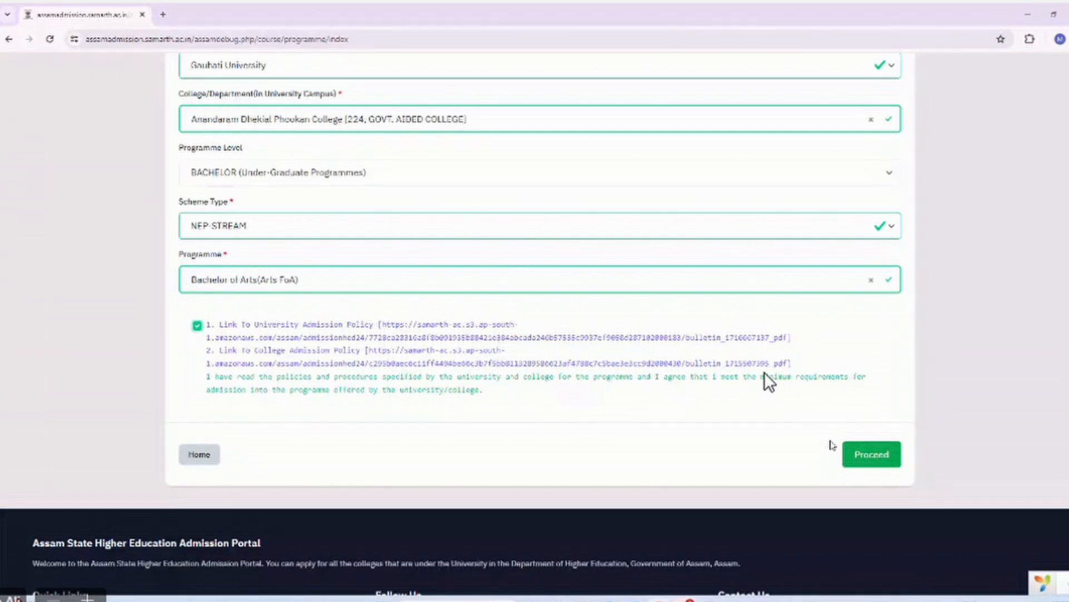
{"action": "left_click", "coordinate": [855, 452]}
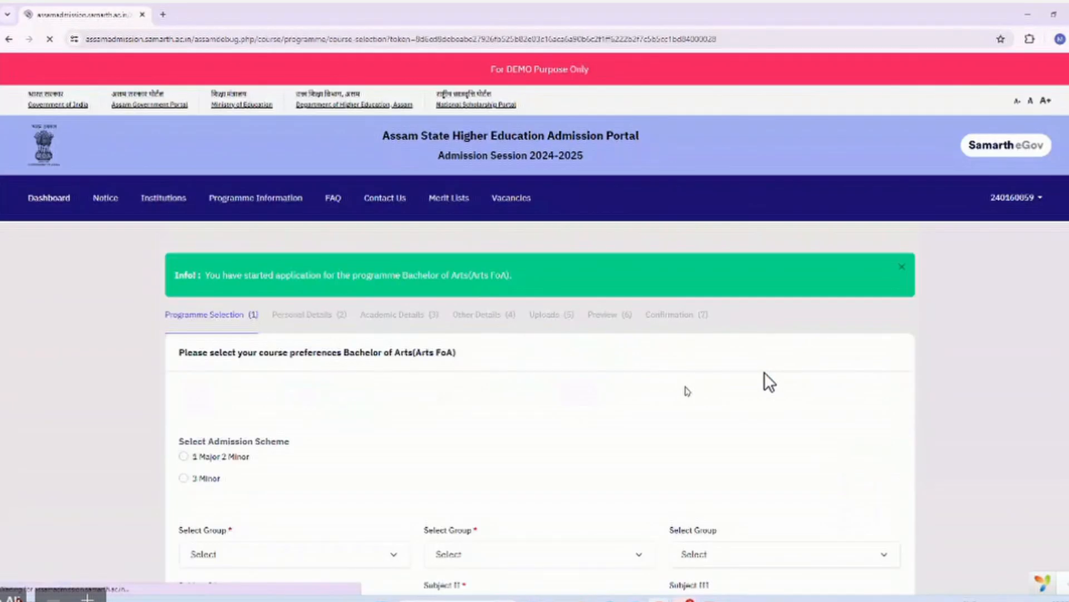
Choose the 3 Minor scheme with Arts - MIL / Assamese as Subject I.
{"action": "scroll", "coordinate": [507, 434], "scroll_direction": "down", "scroll_amount": 5}
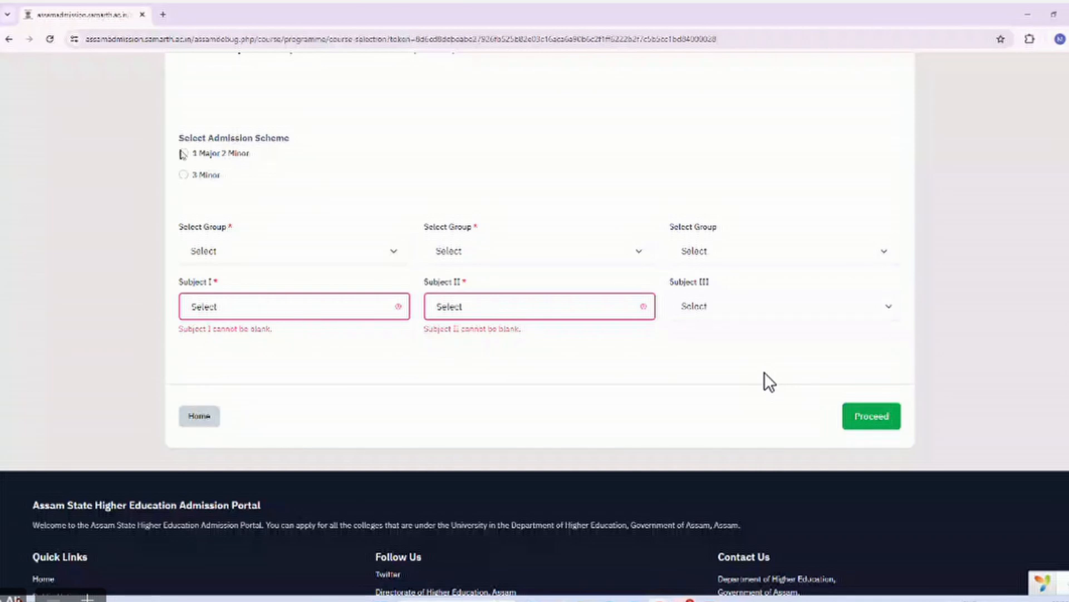
{"action": "left_click", "coordinate": [183, 174]}
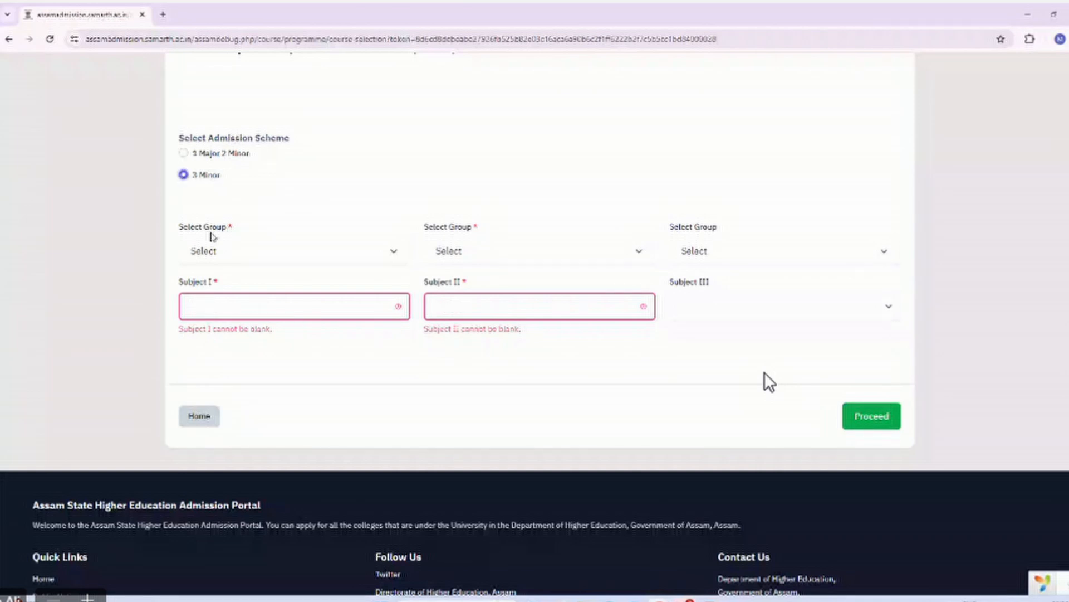
{"action": "left_click", "coordinate": [237, 254]}
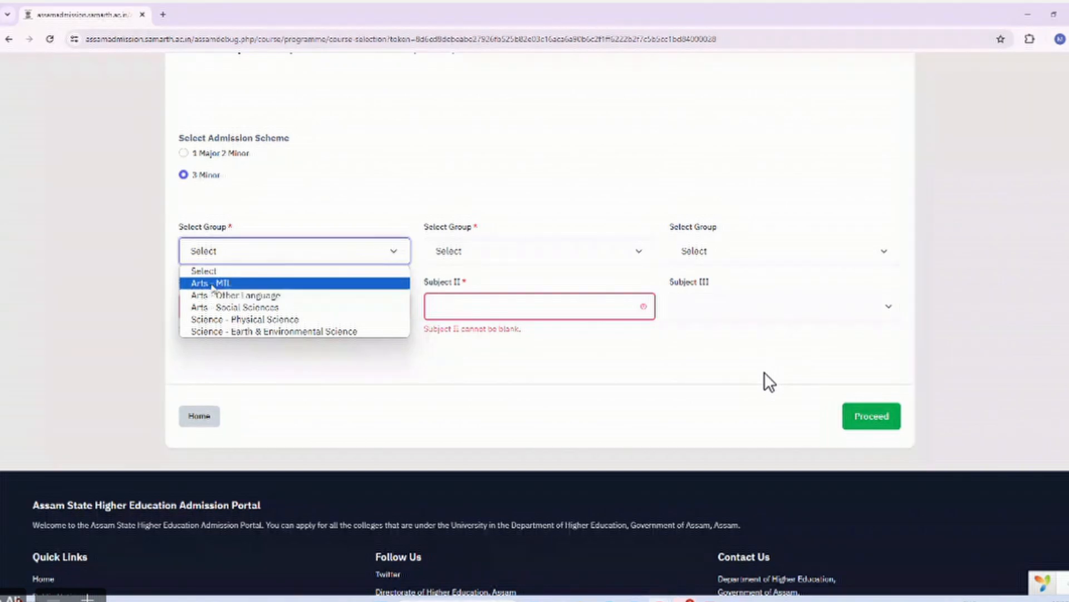
{"action": "left_click", "coordinate": [213, 283]}
{"action": "left_click", "coordinate": [290, 308]}
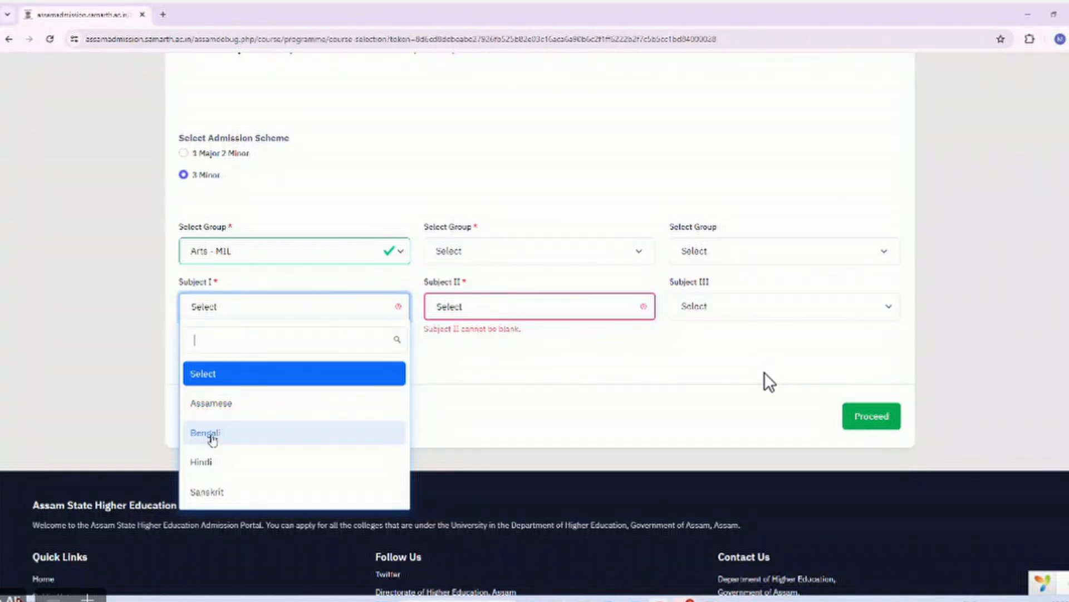
{"action": "left_click", "coordinate": [213, 415]}
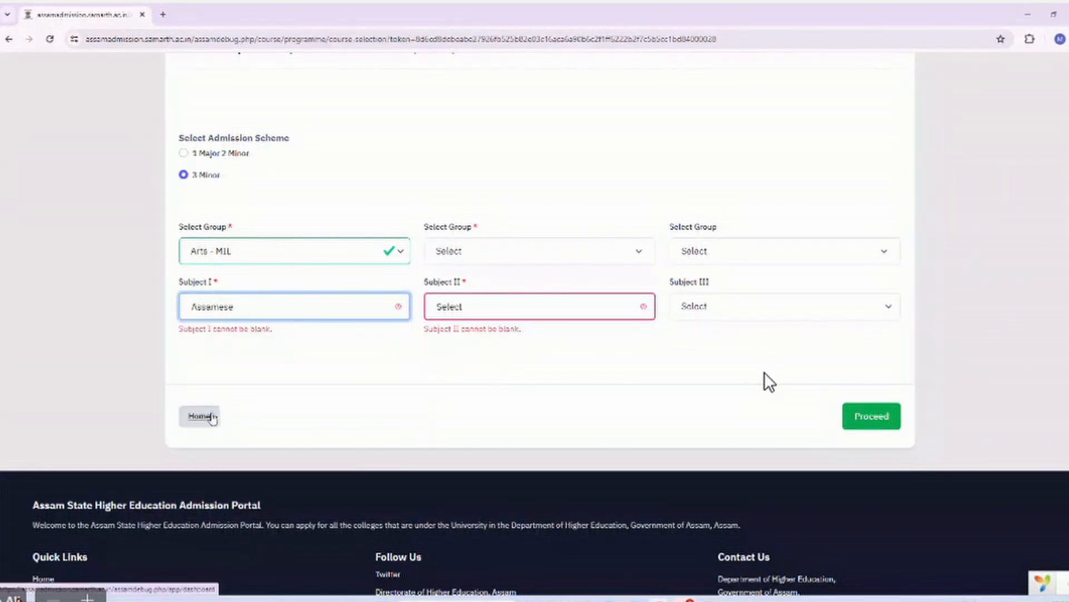
Set Subject II to English under the Arts - Other Language group.
{"action": "left_click", "coordinate": [462, 248]}
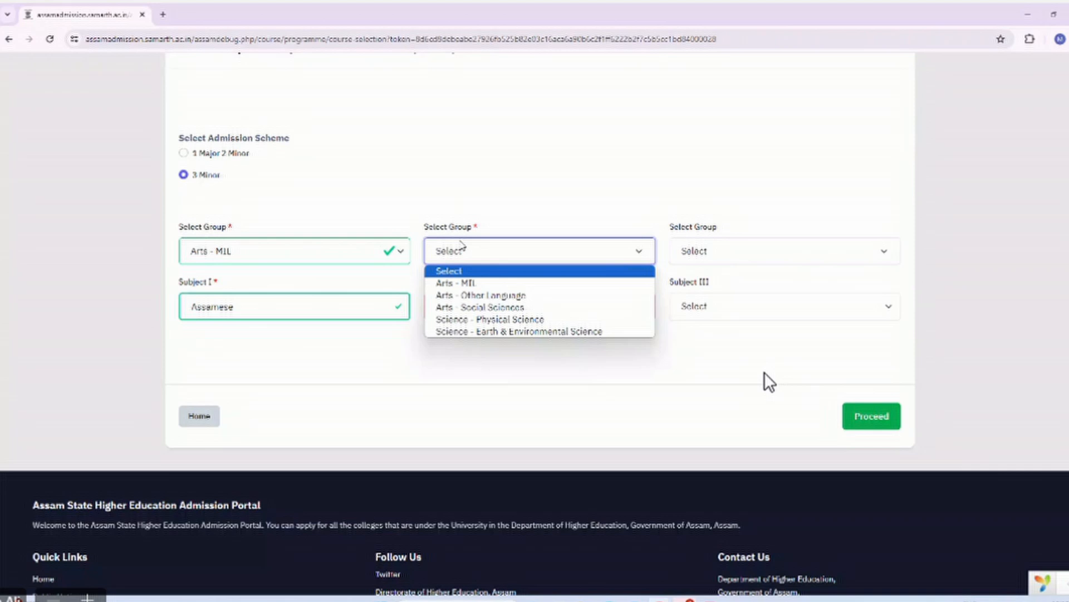
{"action": "left_click", "coordinate": [470, 284]}
{"action": "left_click", "coordinate": [475, 305]}
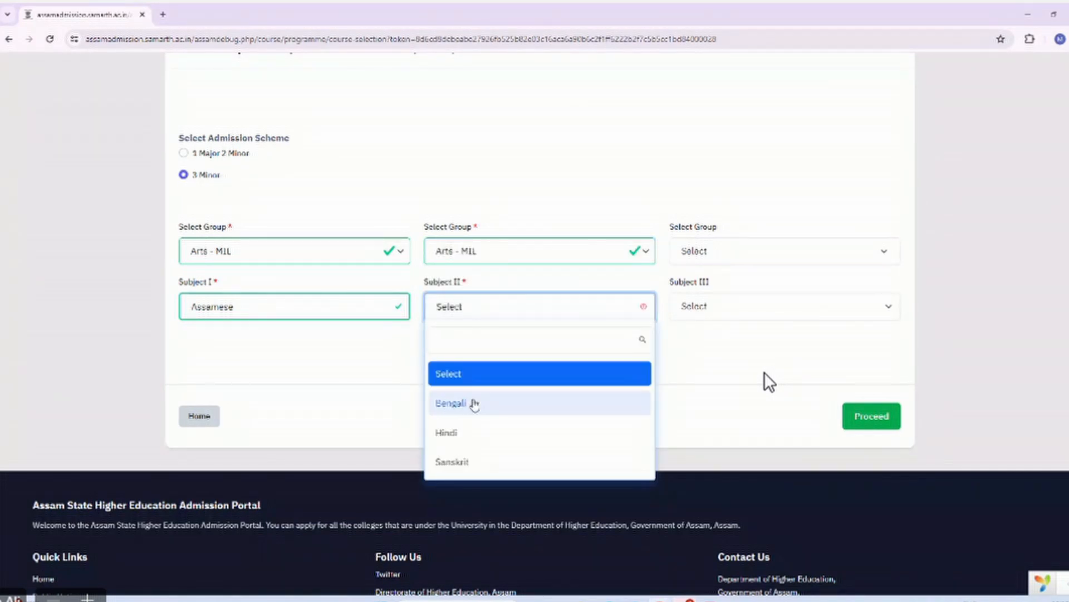
{"action": "left_click", "coordinate": [468, 252]}
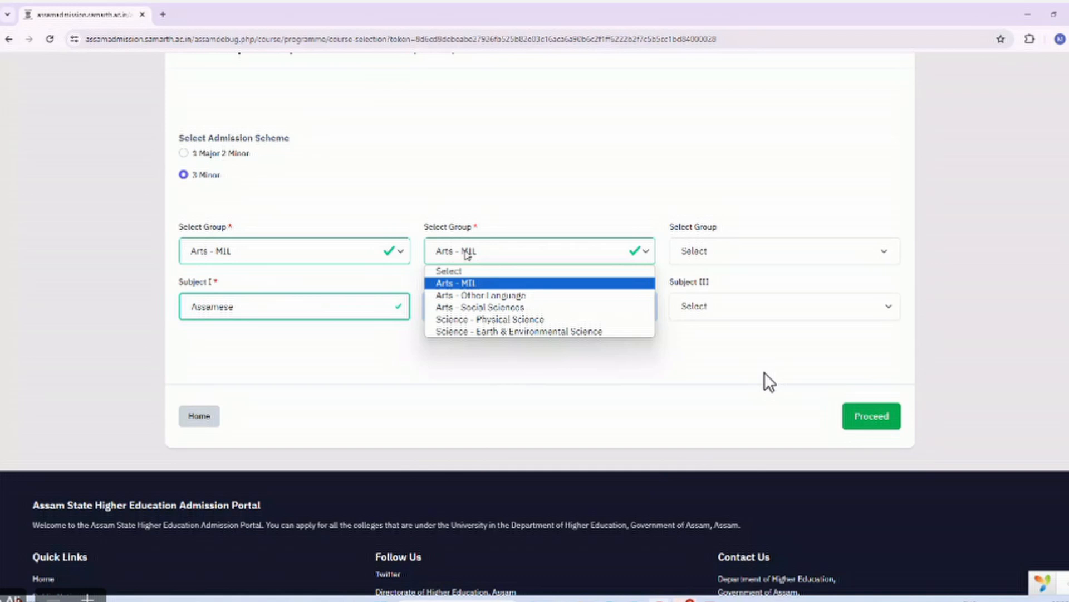
{"action": "left_click", "coordinate": [466, 295]}
{"action": "left_click", "coordinate": [466, 312]}
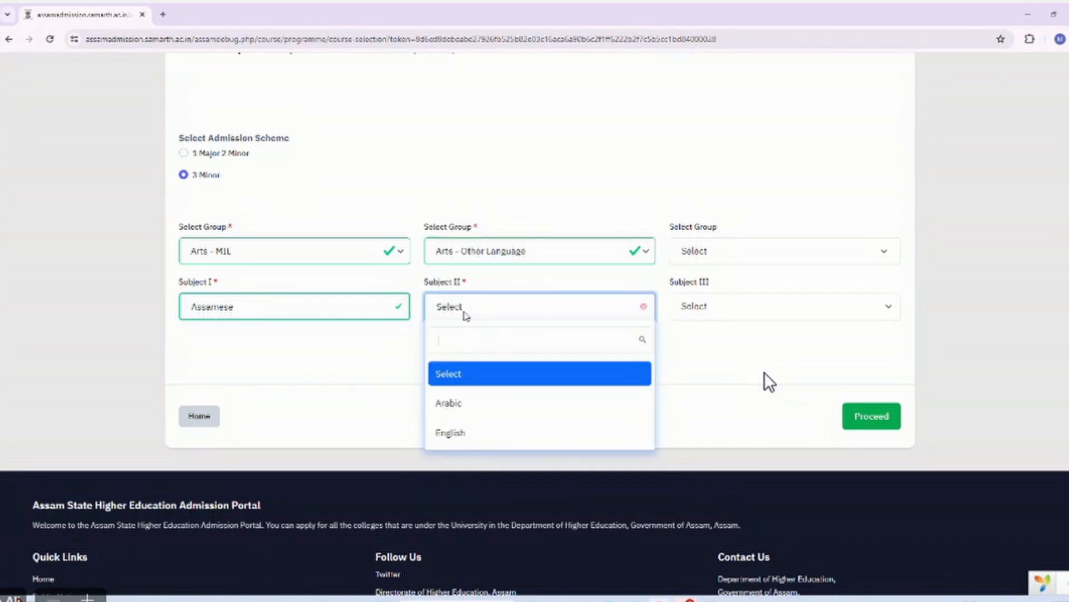
{"action": "left_click", "coordinate": [467, 434]}
Set Subject III to History under Arts - Social Sciences and save the selection.
{"action": "left_click", "coordinate": [694, 251]}
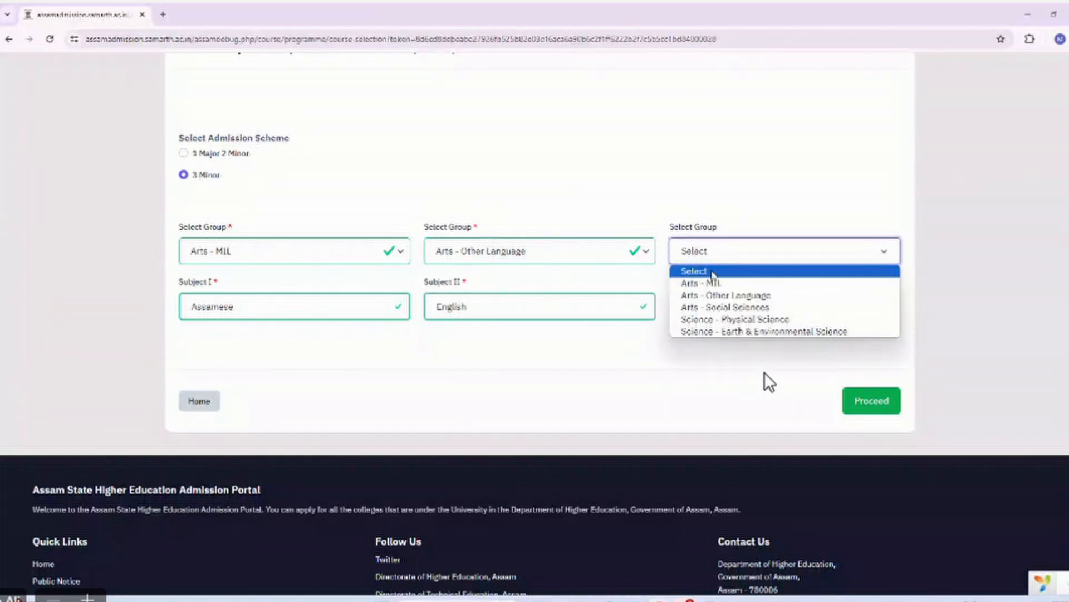
{"action": "left_click", "coordinate": [719, 307]}
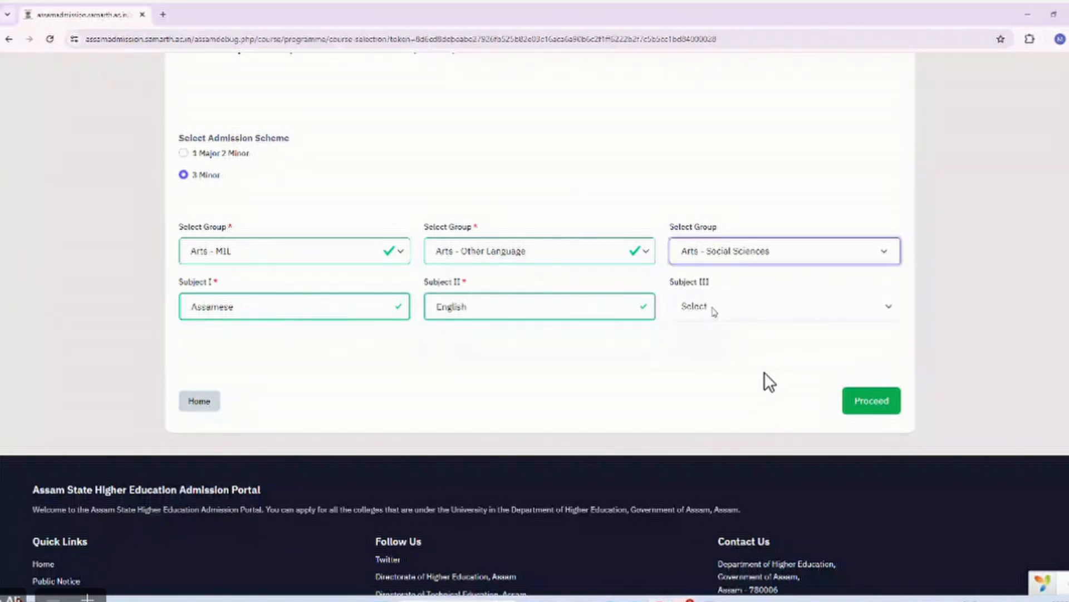
{"action": "left_click", "coordinate": [721, 306]}
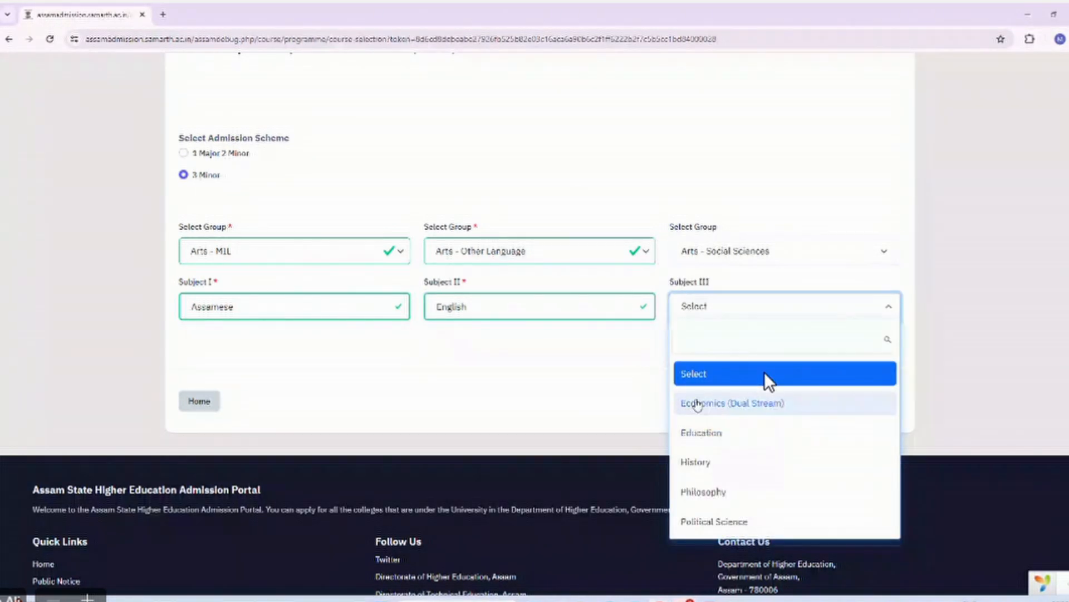
{"action": "left_click", "coordinate": [701, 468]}
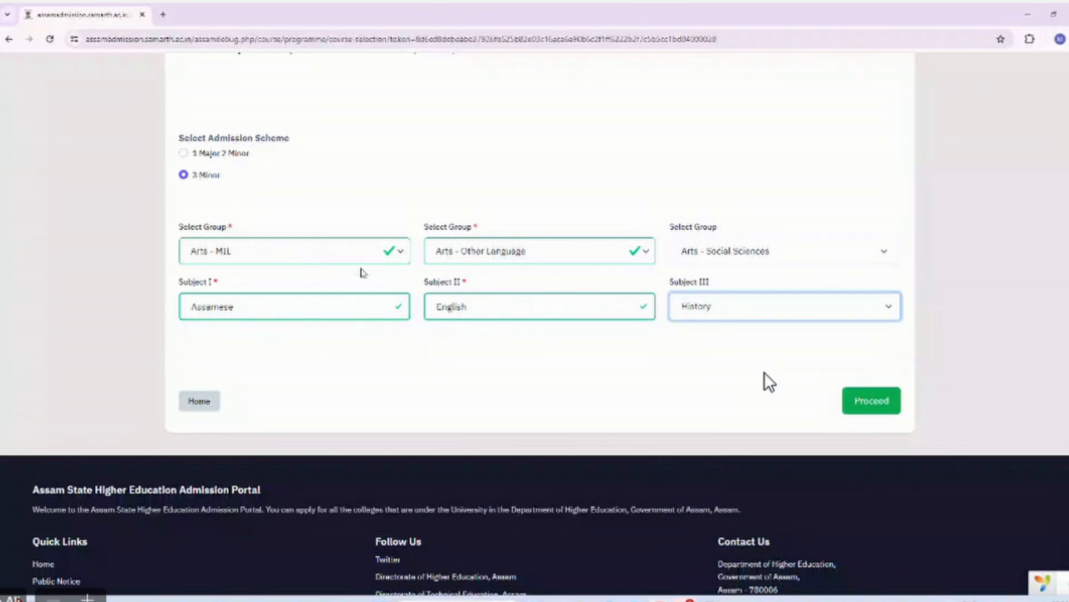
{"action": "left_click", "coordinate": [891, 400]}
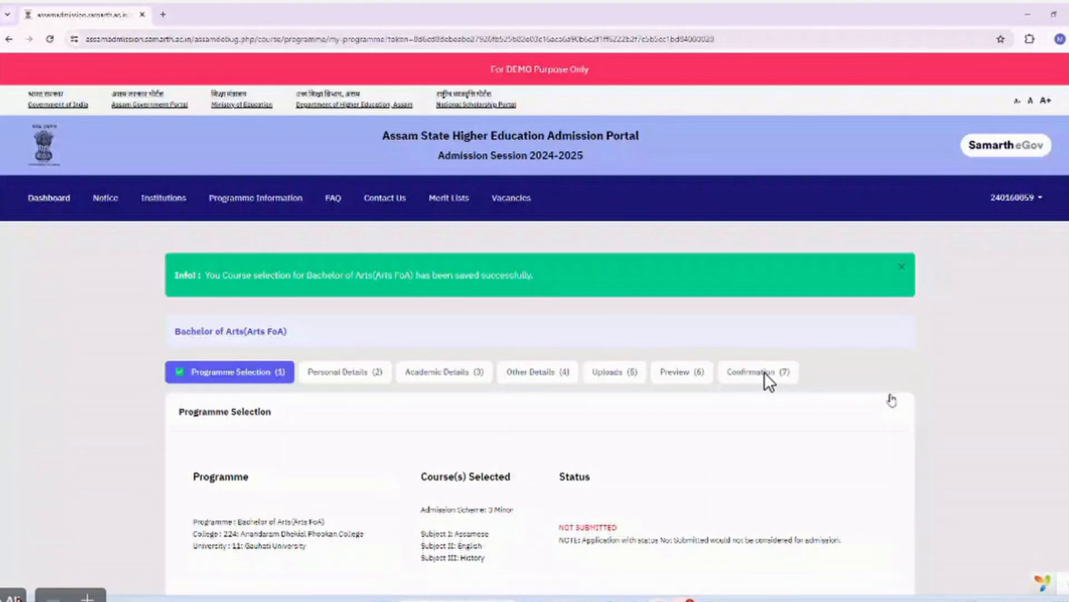
Leave the saved BA programme summary and return to the course-selection form.
{"action": "scroll", "coordinate": [765, 372], "scroll_direction": "down", "scroll_amount": 6}
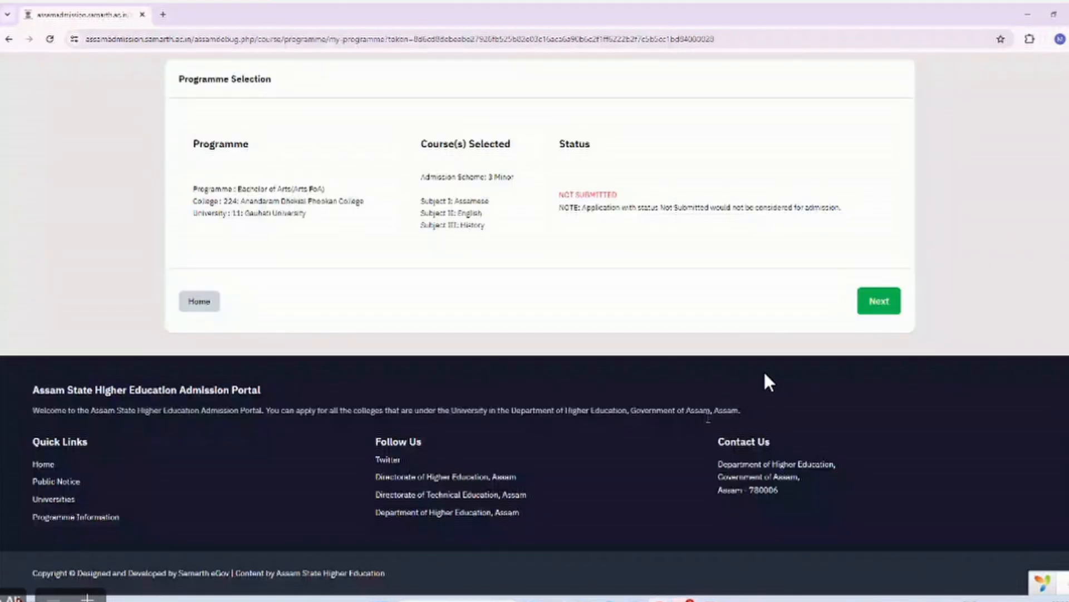
{"action": "scroll", "coordinate": [765, 373], "scroll_direction": "up", "scroll_amount": 3}
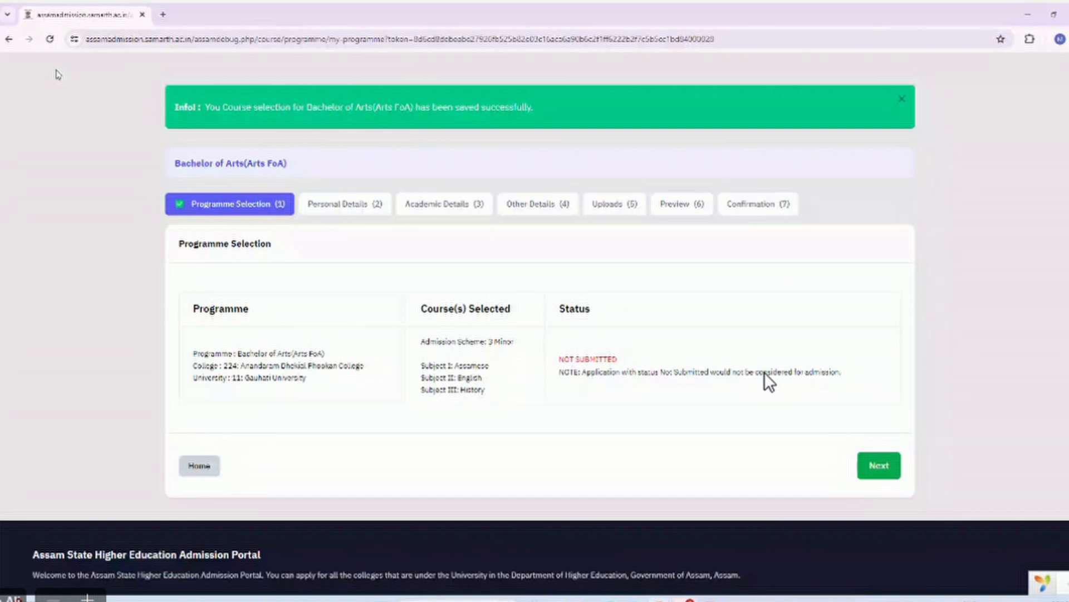
{"action": "left_click", "coordinate": [8, 39]}
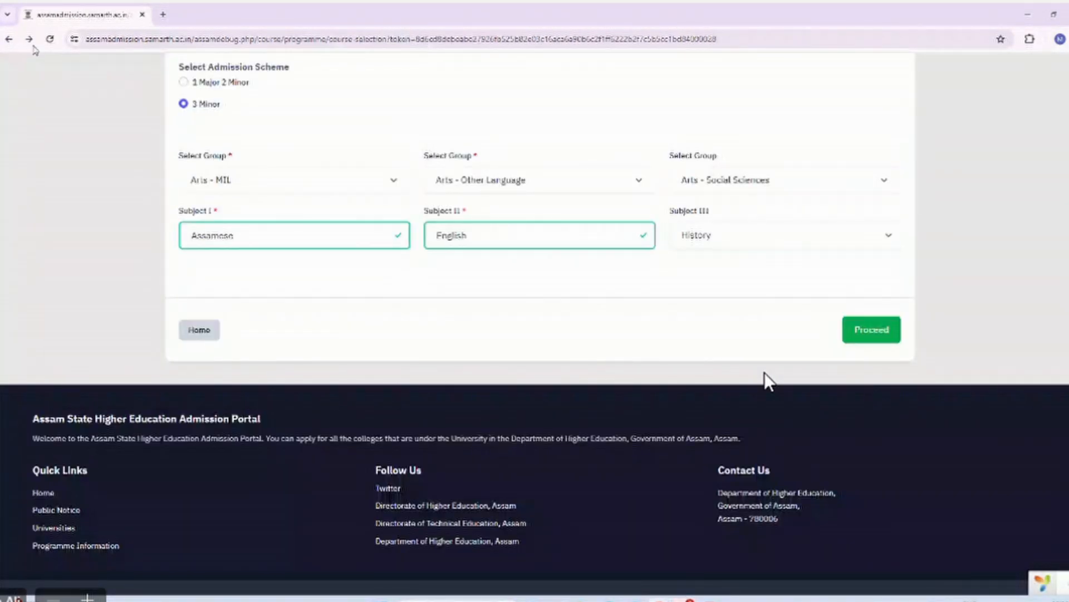
{"action": "left_click", "coordinate": [15, 44]}
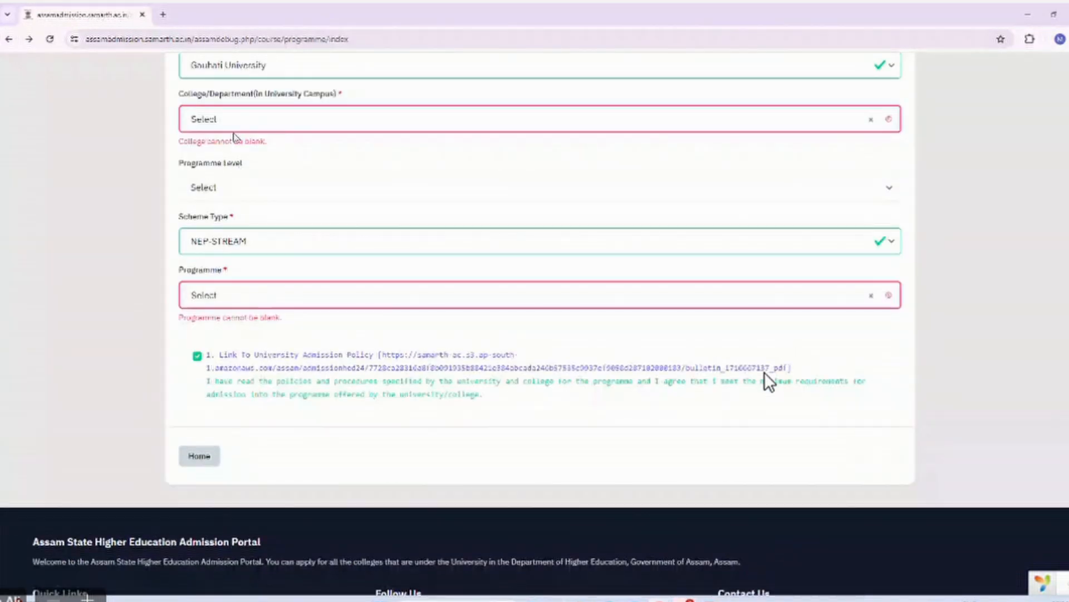
Reload the form and select Gauhati University and B. Borooah College.
{"action": "left_click", "coordinate": [233, 128]}
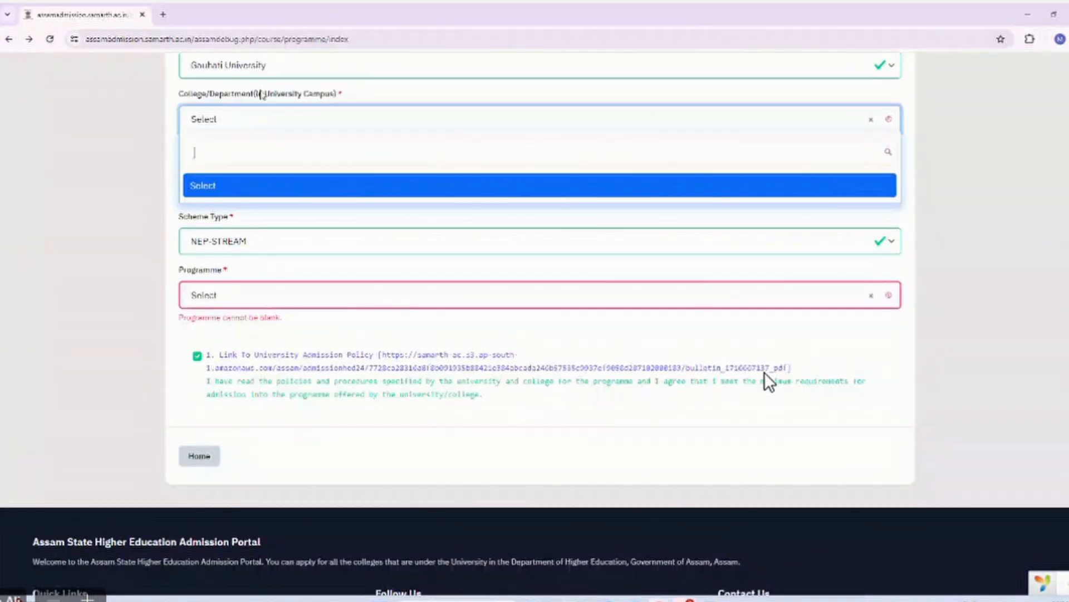
{"action": "scroll", "coordinate": [769, 382], "scroll_direction": "up", "scroll_amount": 3}
{"action": "key", "text": "F5"}
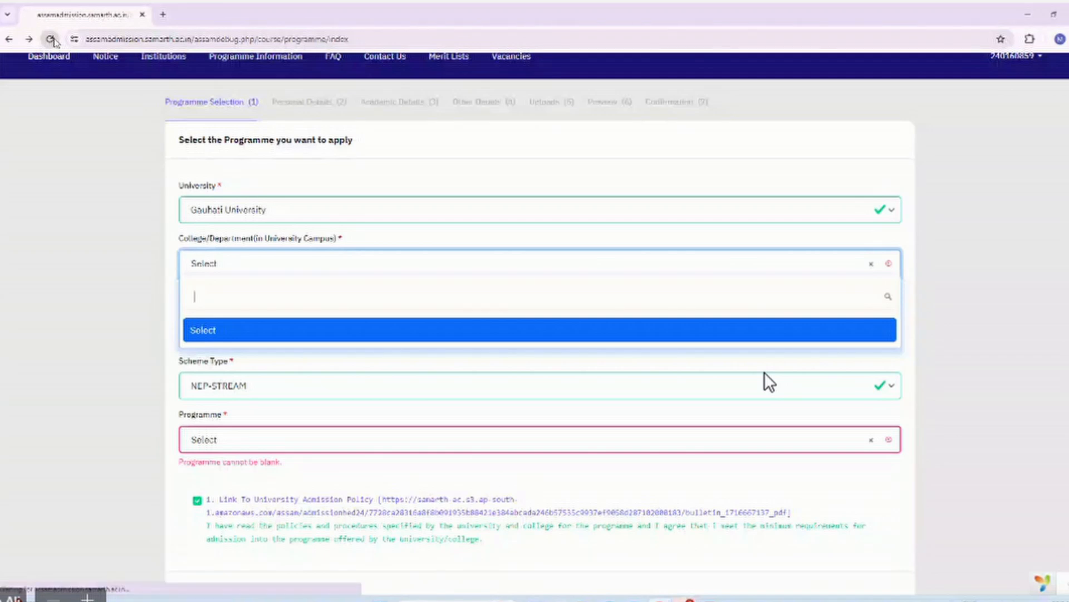
{"action": "left_click", "coordinate": [244, 220]}
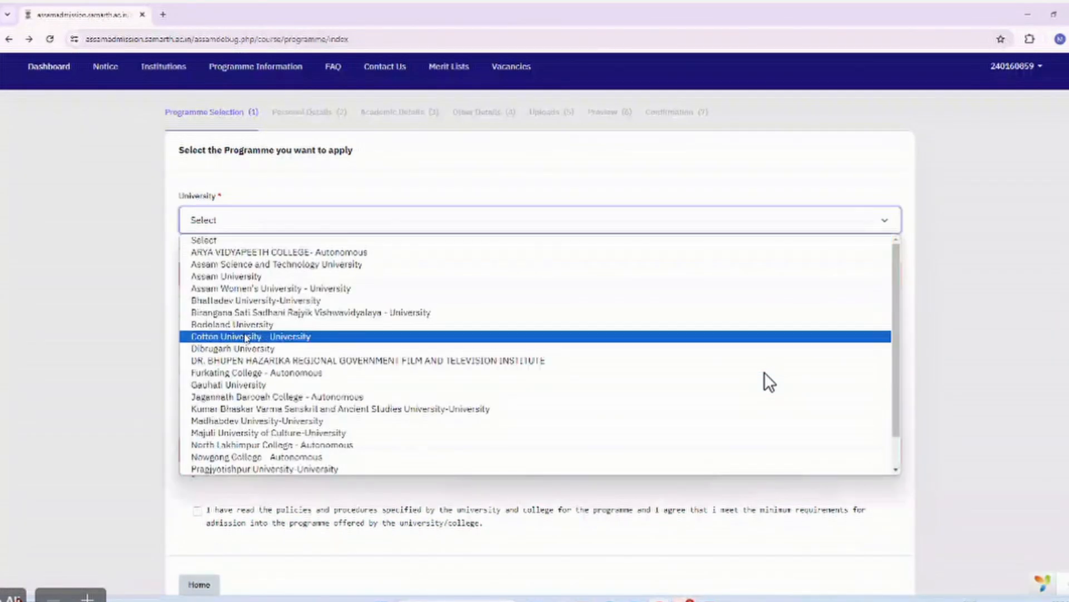
{"action": "left_click", "coordinate": [243, 384]}
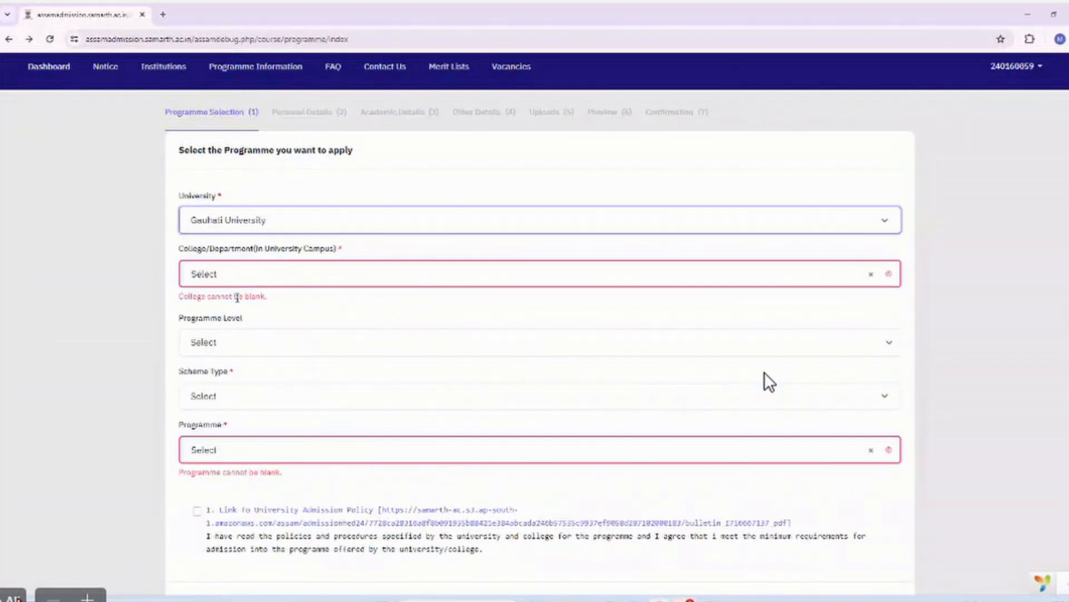
{"action": "left_click", "coordinate": [234, 277]}
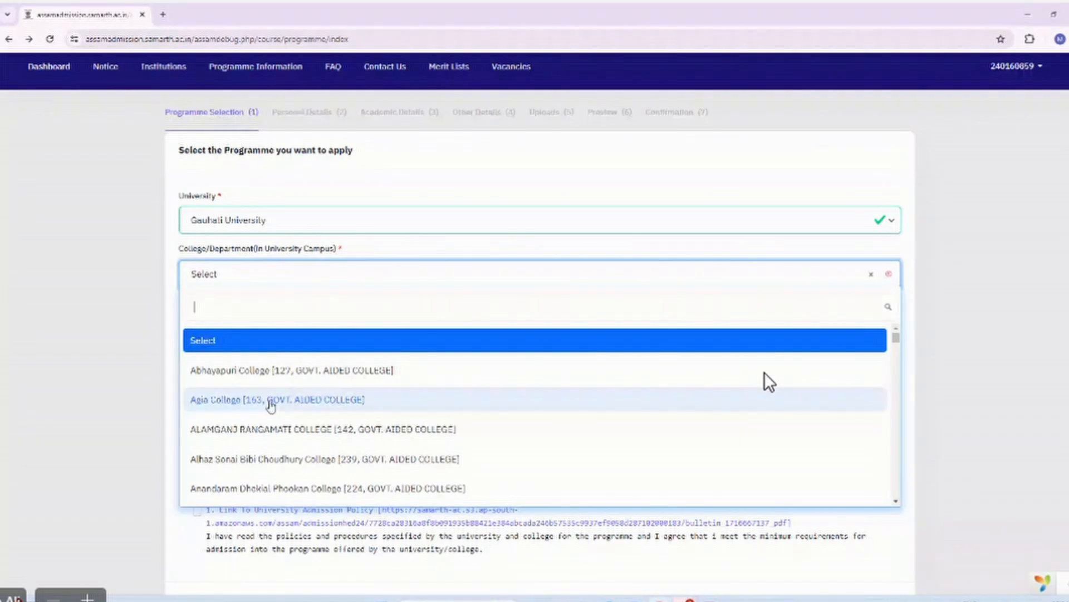
{"action": "scroll", "coordinate": [271, 406], "scroll_direction": "down", "scroll_amount": 3}
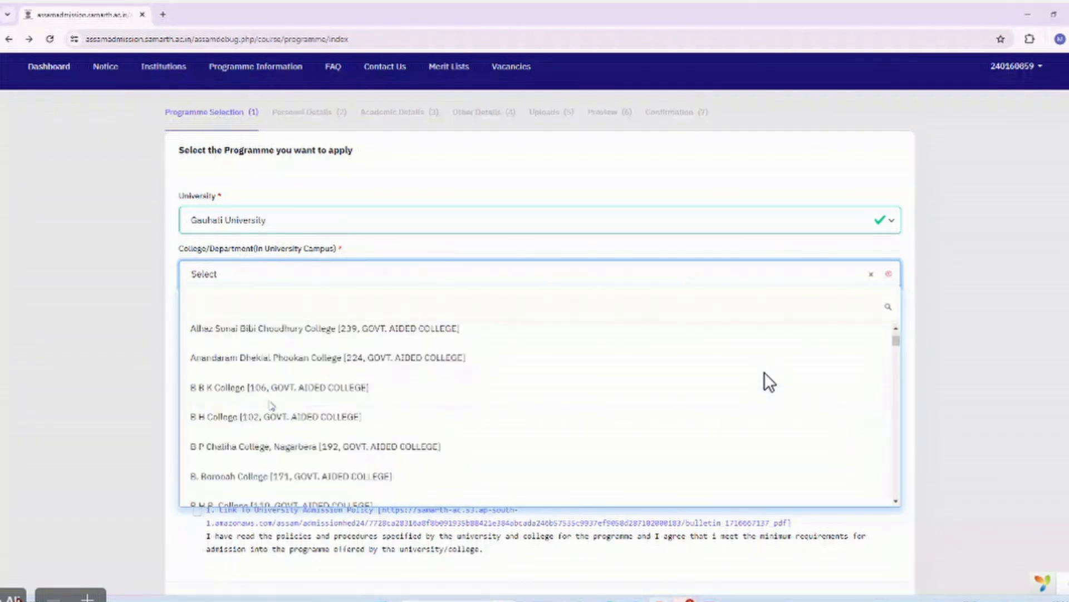
{"action": "scroll", "coordinate": [271, 405], "scroll_direction": "down", "scroll_amount": 1}
{"action": "type", "text": "gau"}
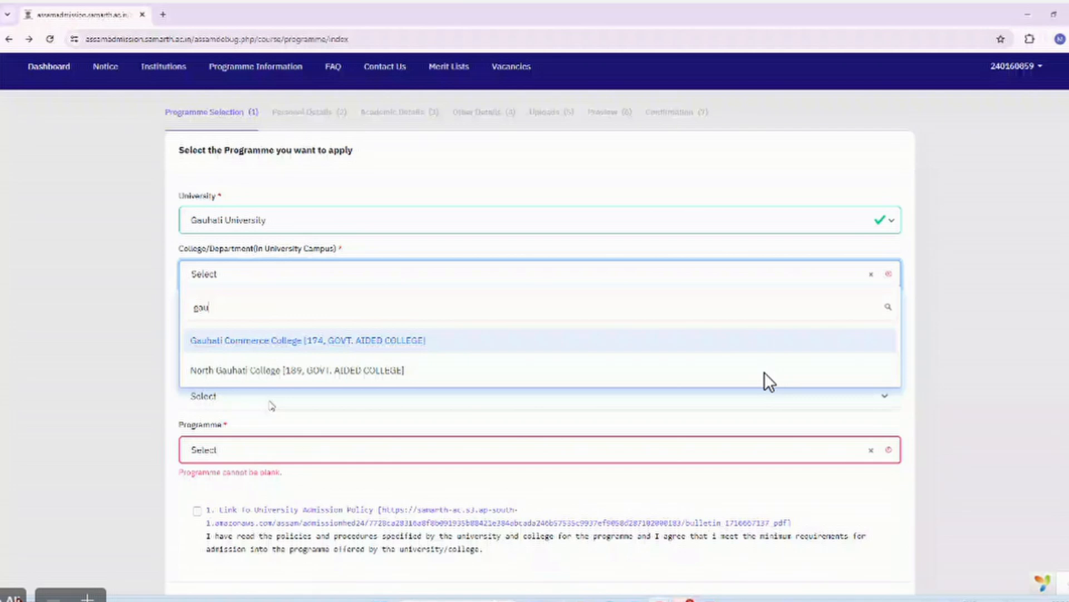
{"action": "key", "text": "BackSpace"}
{"action": "key", "text": "BackSpace"}
{"action": "key", "text": "BackSpace"}
{"action": "type", "text": "b"}
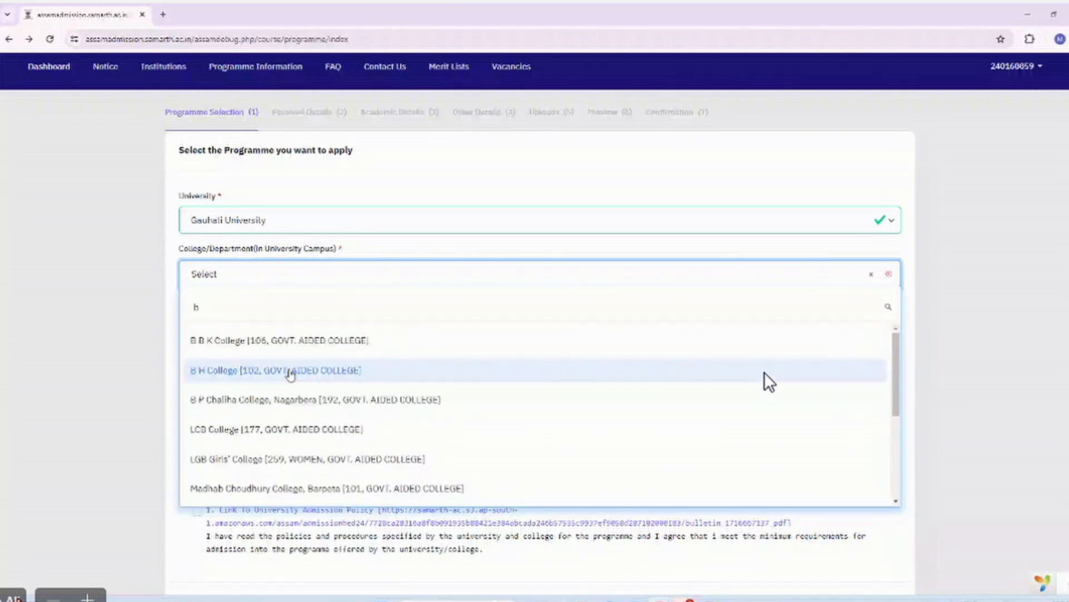
{"action": "type", "text": "or"}
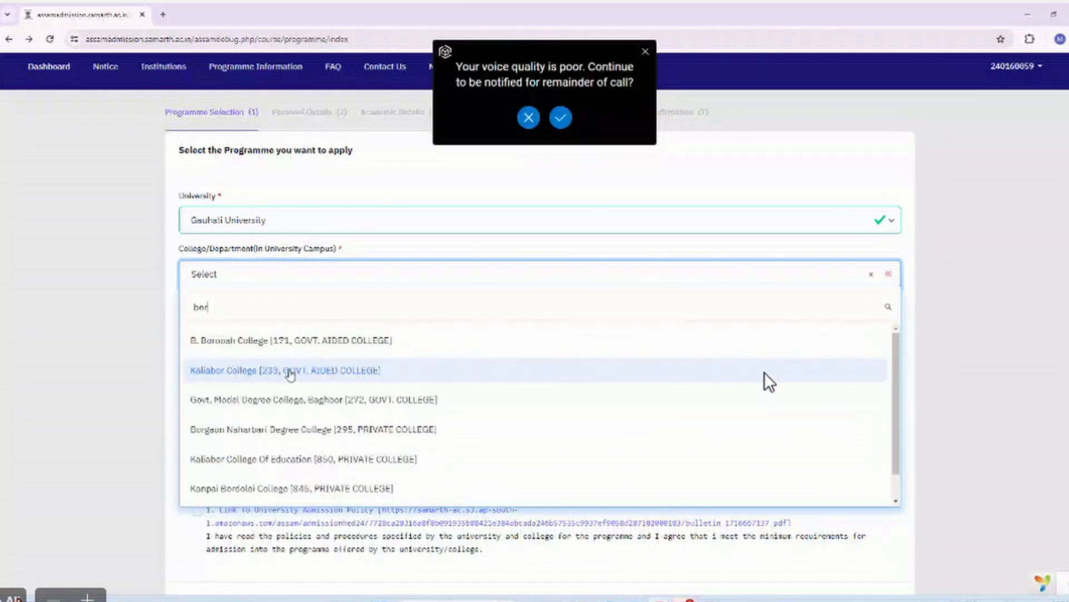
{"action": "left_click", "coordinate": [245, 341]}
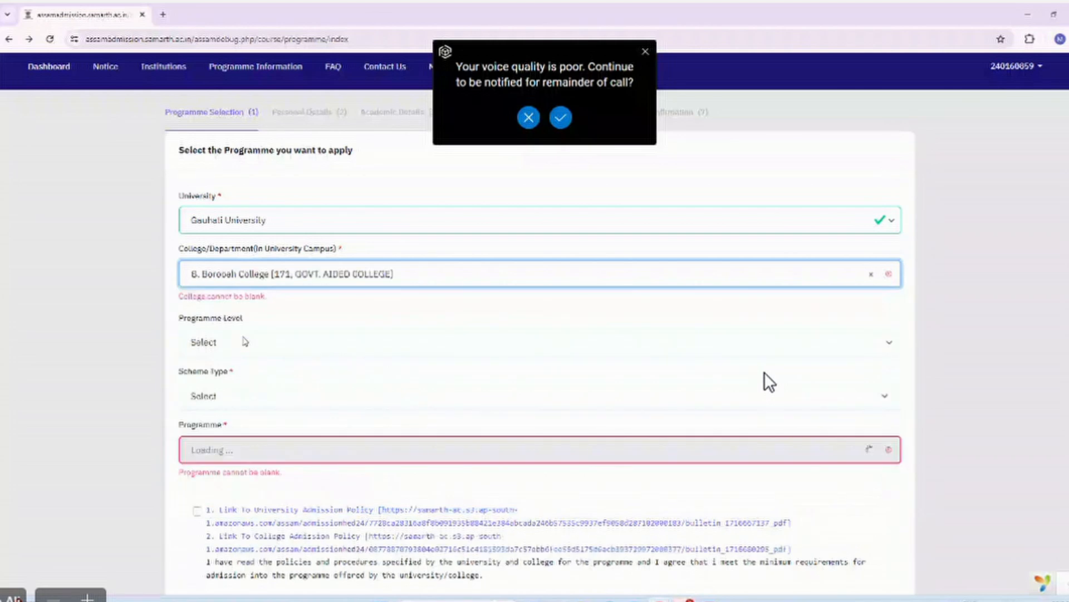
Pick BACHELOR, NEP-STREAM and Bachelor of Science(Science FoS), accept the policies, and proceed.
{"action": "left_click", "coordinate": [272, 334]}
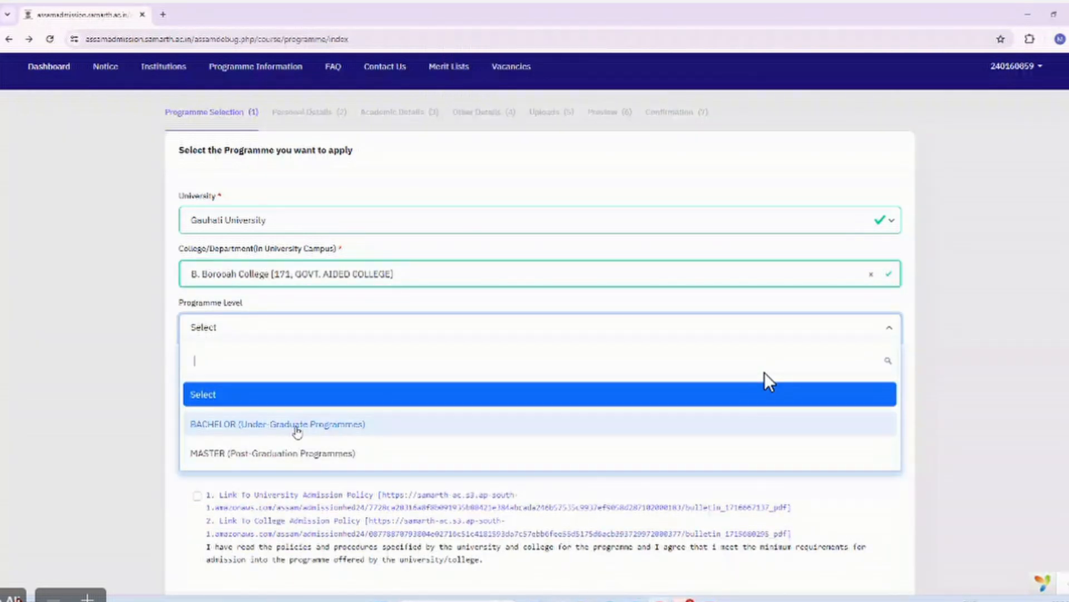
{"action": "left_click", "coordinate": [297, 425]}
{"action": "left_click", "coordinate": [235, 384]}
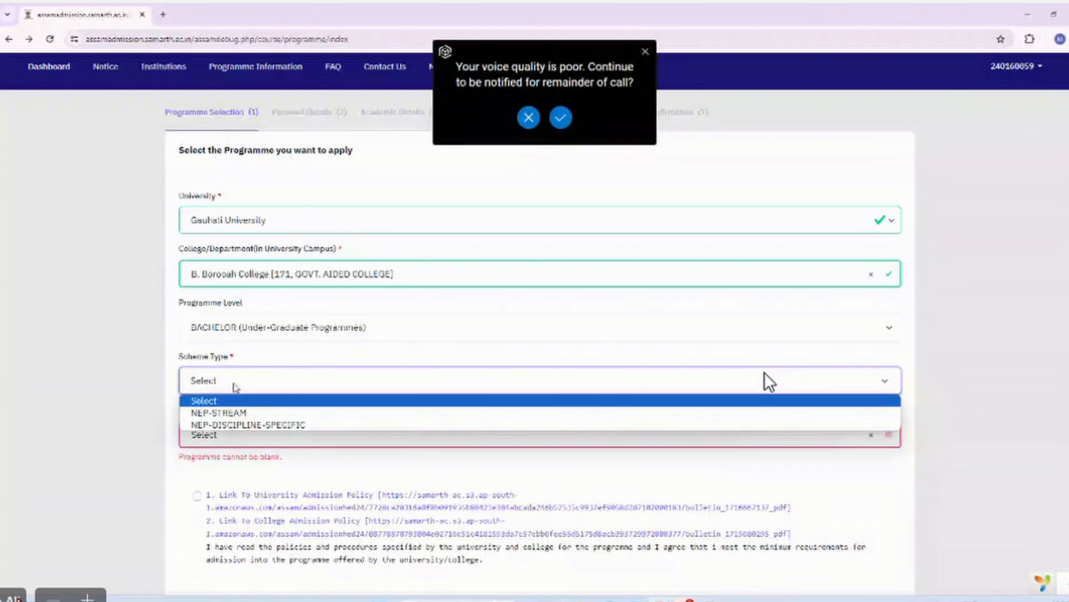
{"action": "left_click", "coordinate": [246, 414]}
{"action": "left_click", "coordinate": [221, 435]}
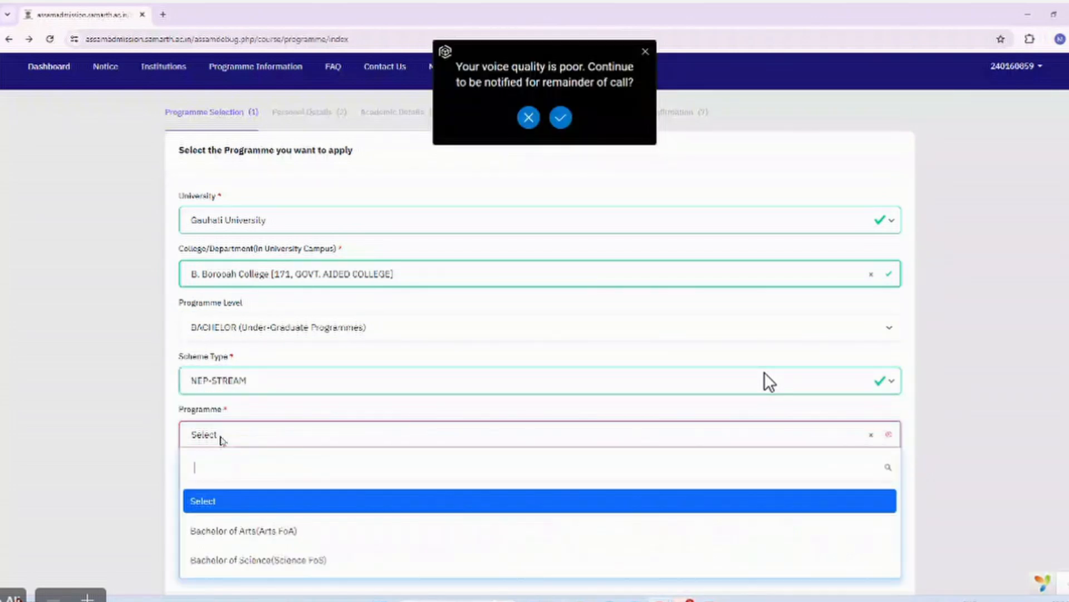
{"action": "left_click", "coordinate": [253, 560]}
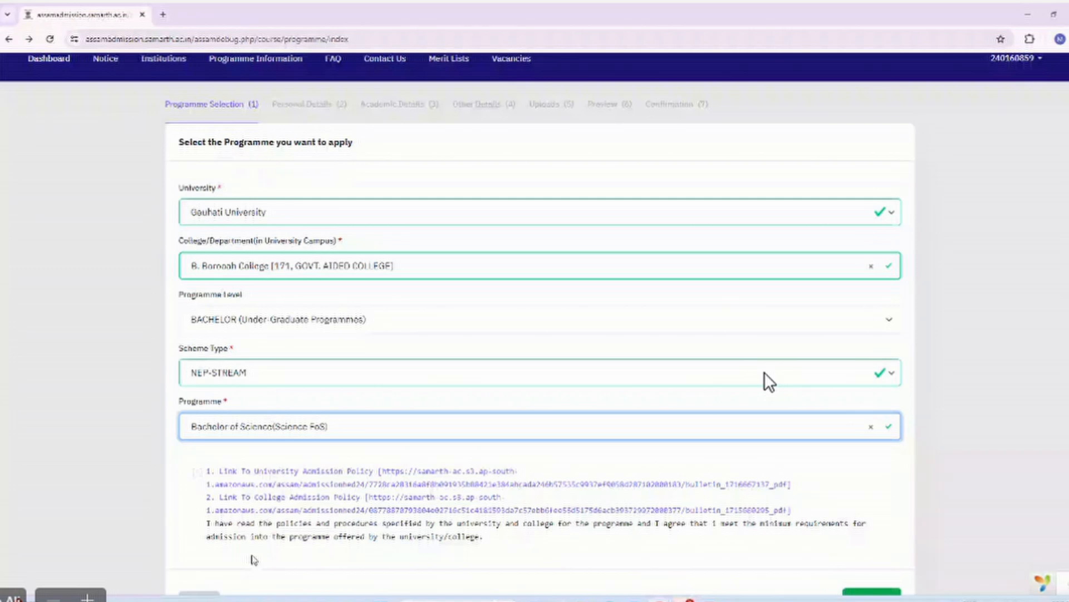
{"action": "scroll", "coordinate": [197, 397], "scroll_direction": "down", "scroll_amount": 2}
{"action": "left_click", "coordinate": [197, 392]}
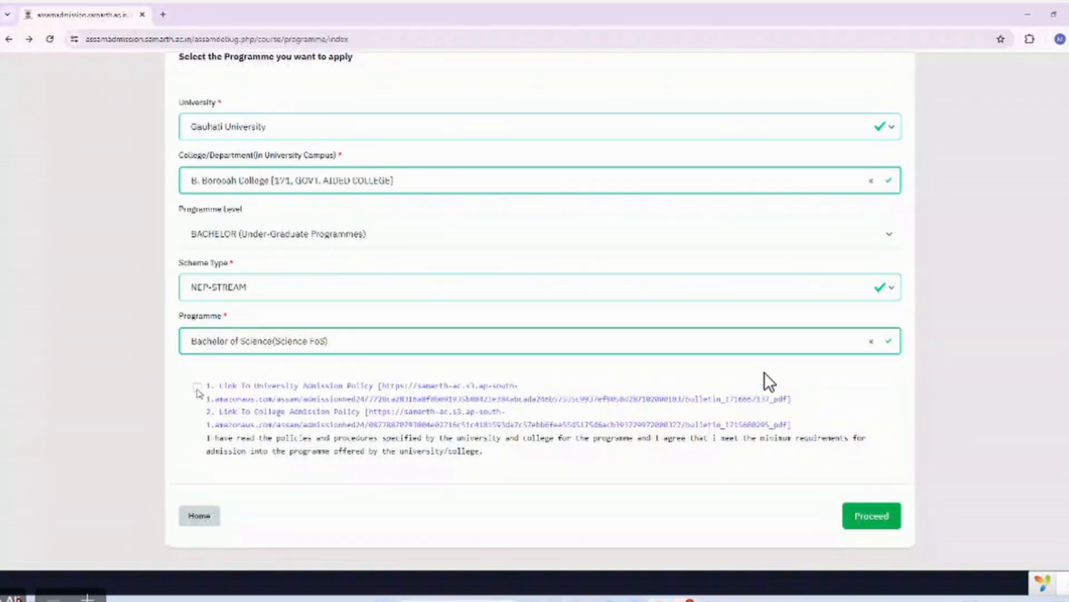
{"action": "left_click", "coordinate": [197, 388]}
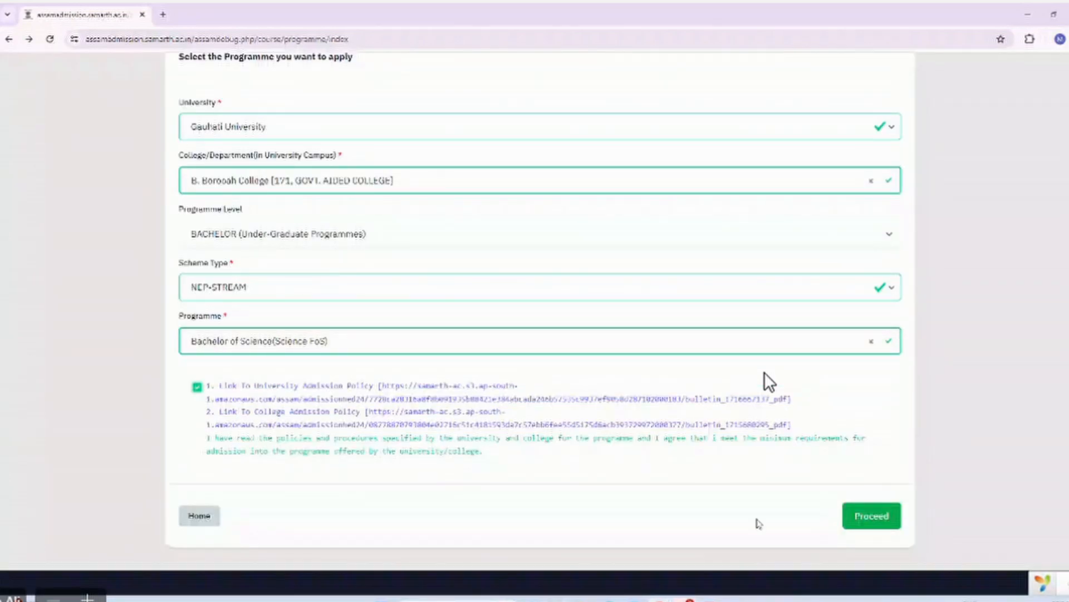
{"action": "left_click", "coordinate": [846, 521]}
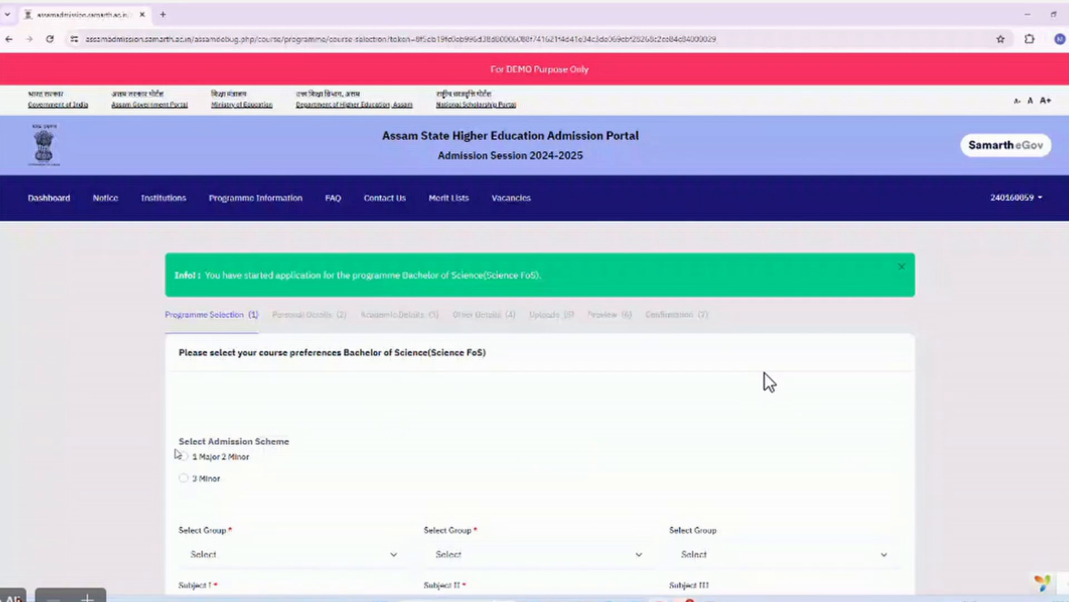
Choose 1 Major 2 Minor with Botany (Biological Science & Anthropology) as Subject I.
{"action": "left_click", "coordinate": [183, 457]}
{"action": "scroll", "coordinate": [268, 445], "scroll_direction": "down", "scroll_amount": 2}
{"action": "left_click", "coordinate": [268, 440]}
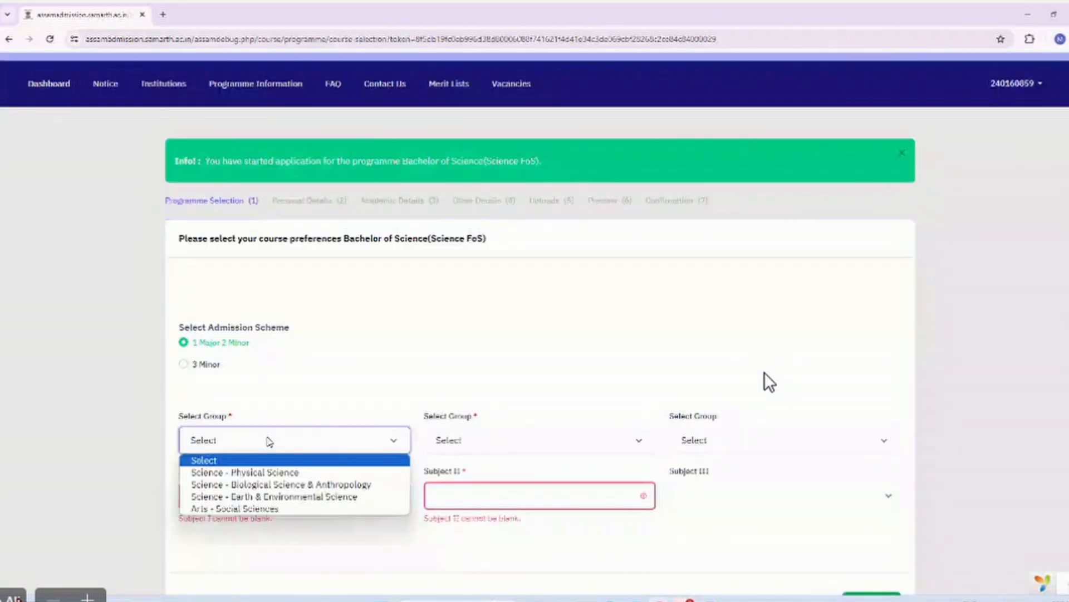
{"action": "left_click", "coordinate": [277, 484]}
{"action": "left_click", "coordinate": [257, 493]}
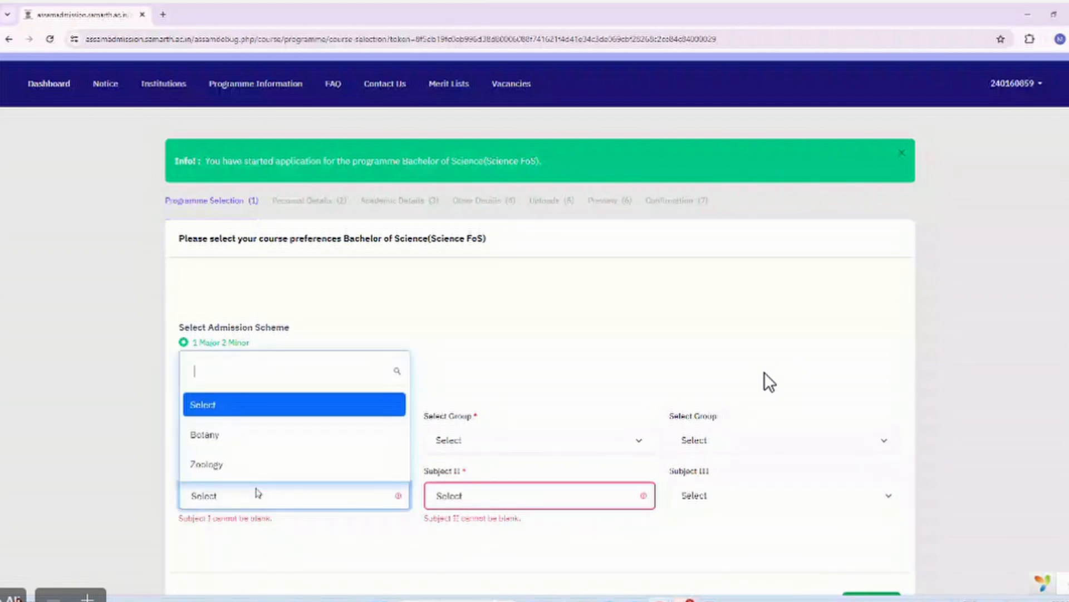
{"action": "left_click", "coordinate": [234, 446]}
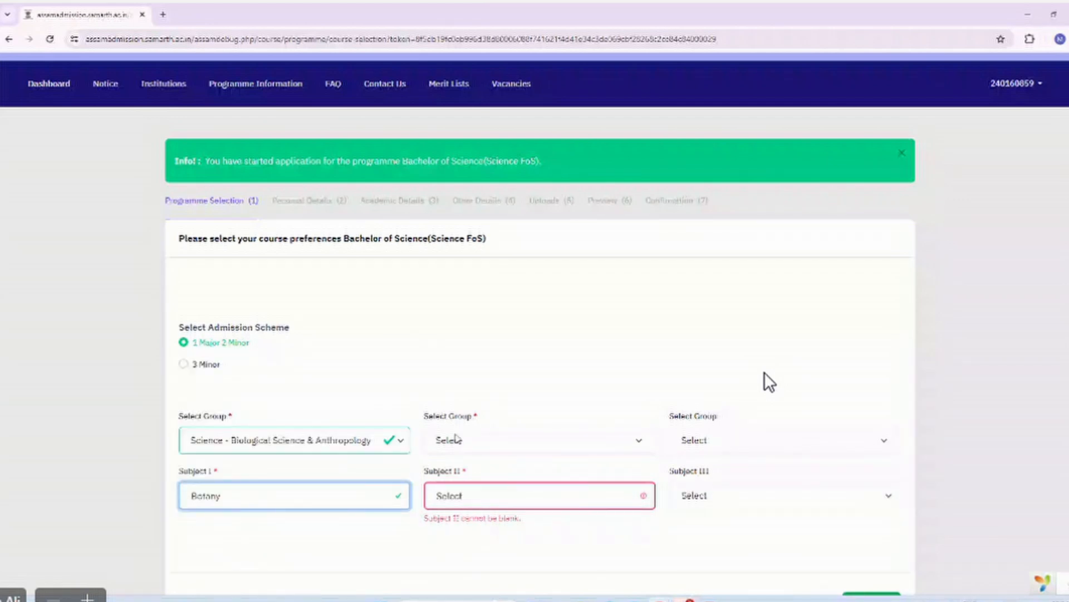
Set Subject II to Geography (Dual Stream) under Earth & Environmental Science.
{"action": "scroll", "coordinate": [456, 438], "scroll_direction": "down", "scroll_amount": 2}
{"action": "left_click", "coordinate": [476, 333]}
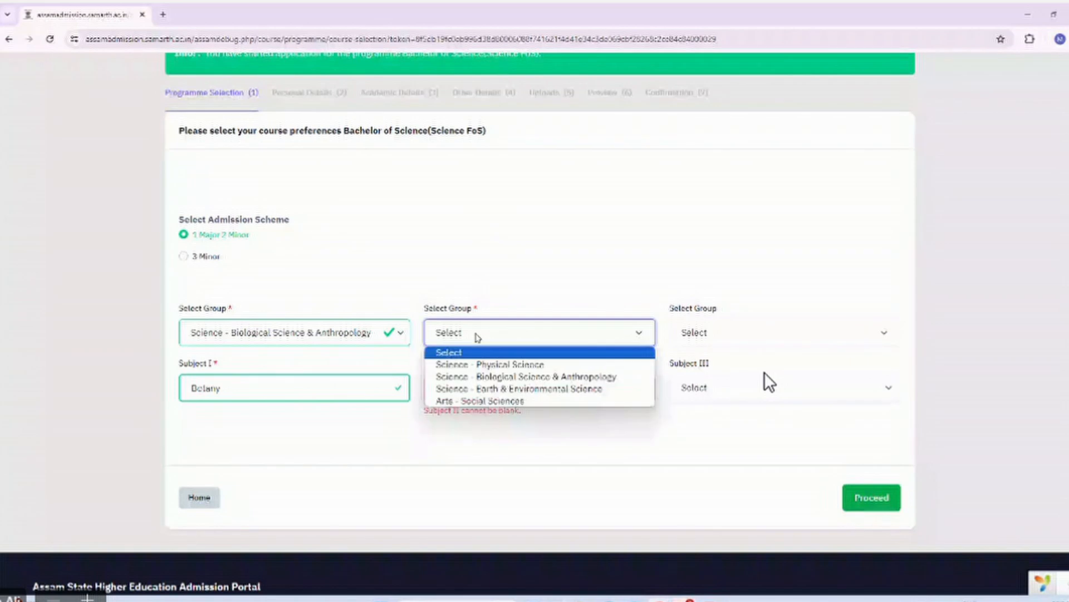
{"action": "left_click", "coordinate": [518, 389]}
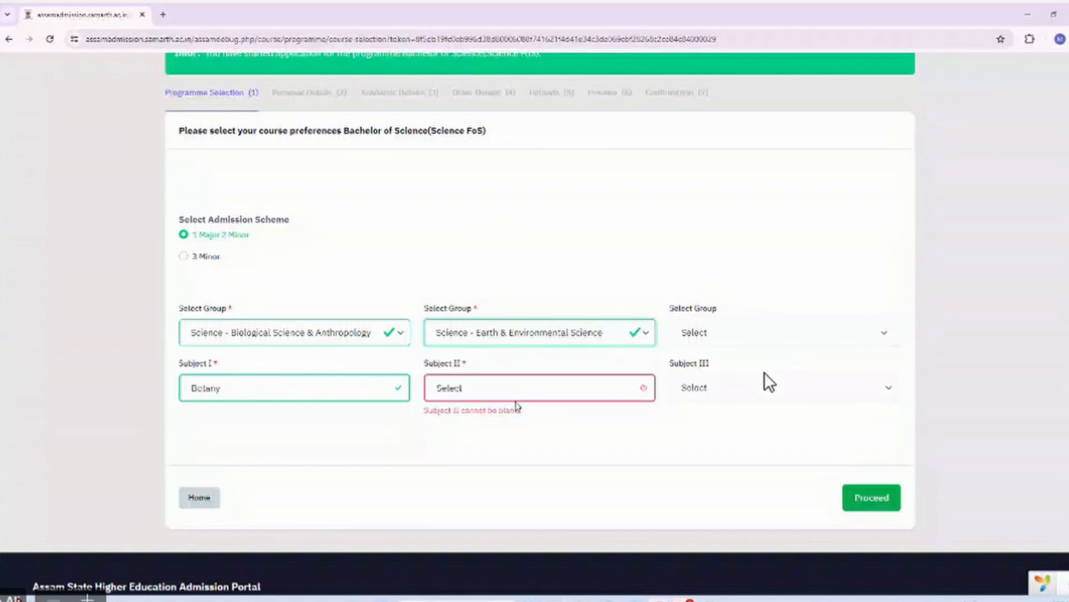
{"action": "left_click", "coordinate": [511, 395]}
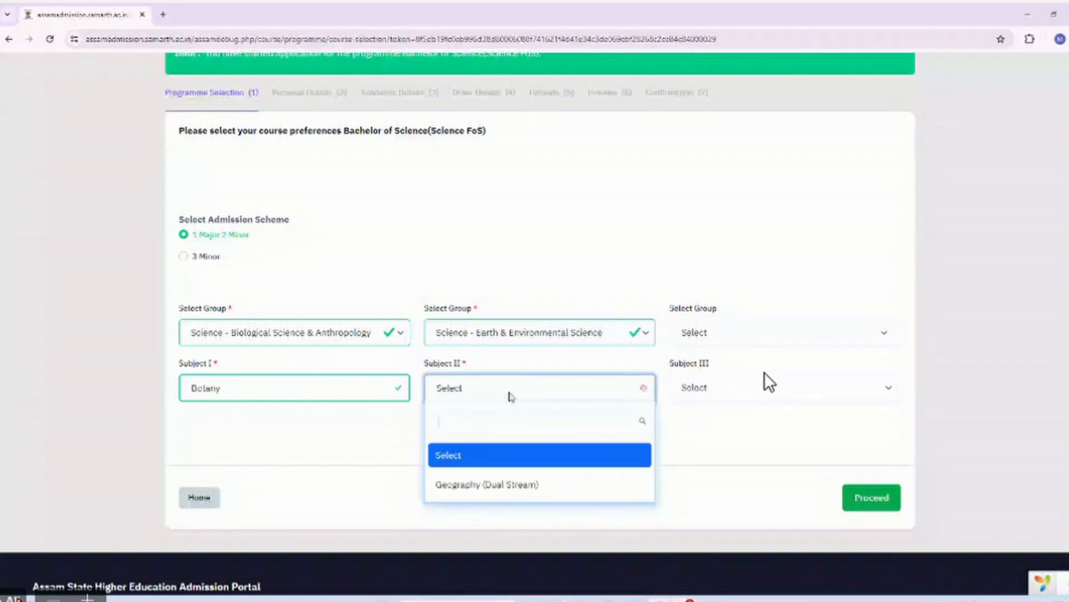
{"action": "left_click", "coordinate": [526, 482]}
Set Subject III to Zoology and submit, triggering the missing-Chemistry alert.
{"action": "left_click", "coordinate": [708, 334]}
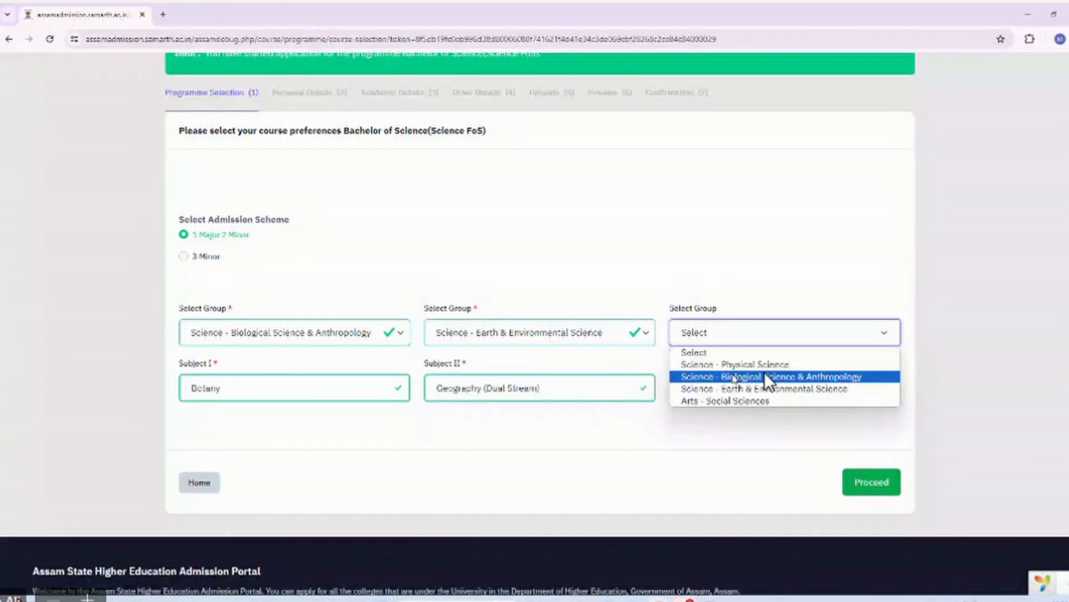
{"action": "left_click", "coordinate": [769, 377]}
{"action": "left_click", "coordinate": [749, 388]}
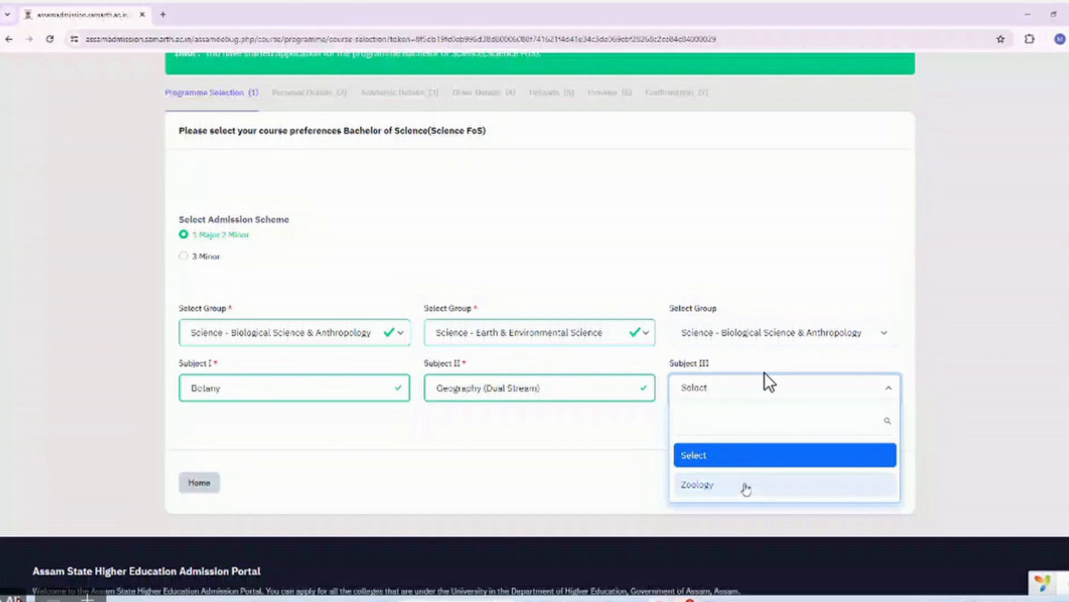
{"action": "left_click", "coordinate": [745, 485]}
{"action": "left_click", "coordinate": [673, 437]}
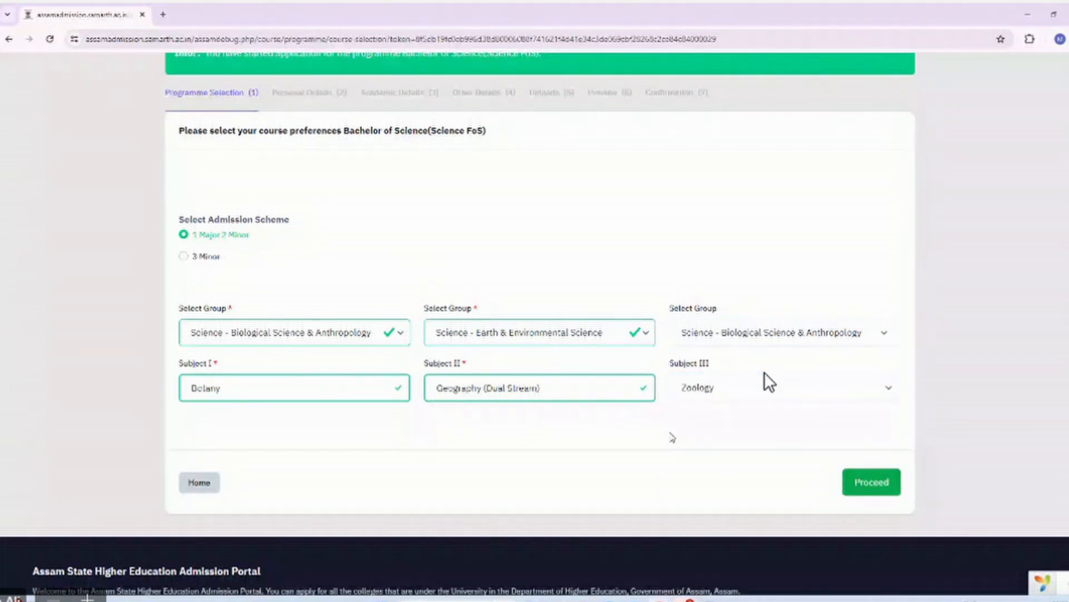
{"action": "left_click", "coordinate": [859, 483]}
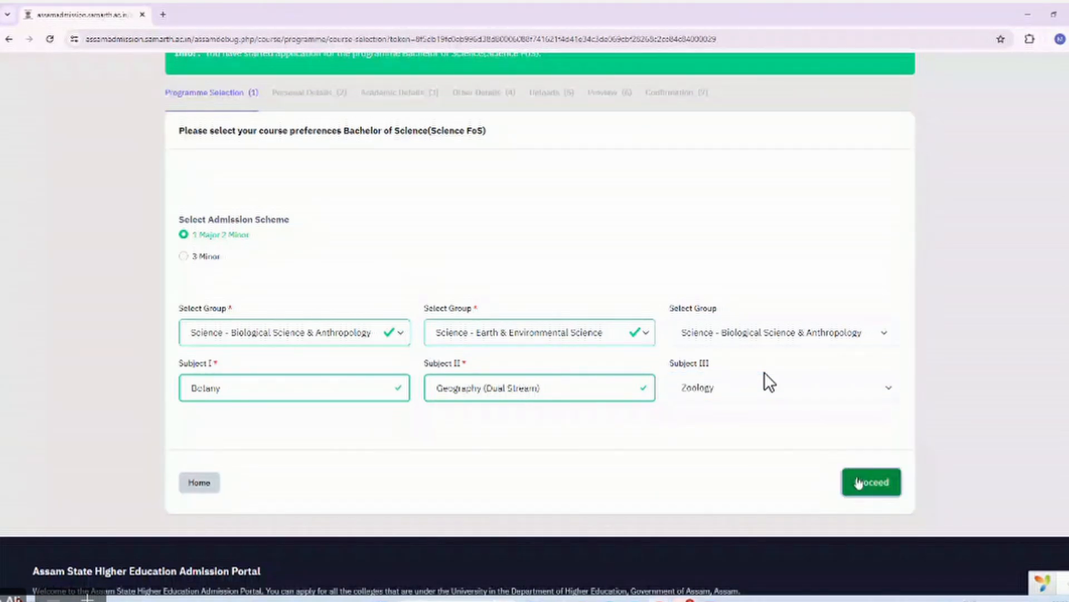
{"action": "scroll", "coordinate": [721, 393], "scroll_direction": "down", "scroll_amount": 2}
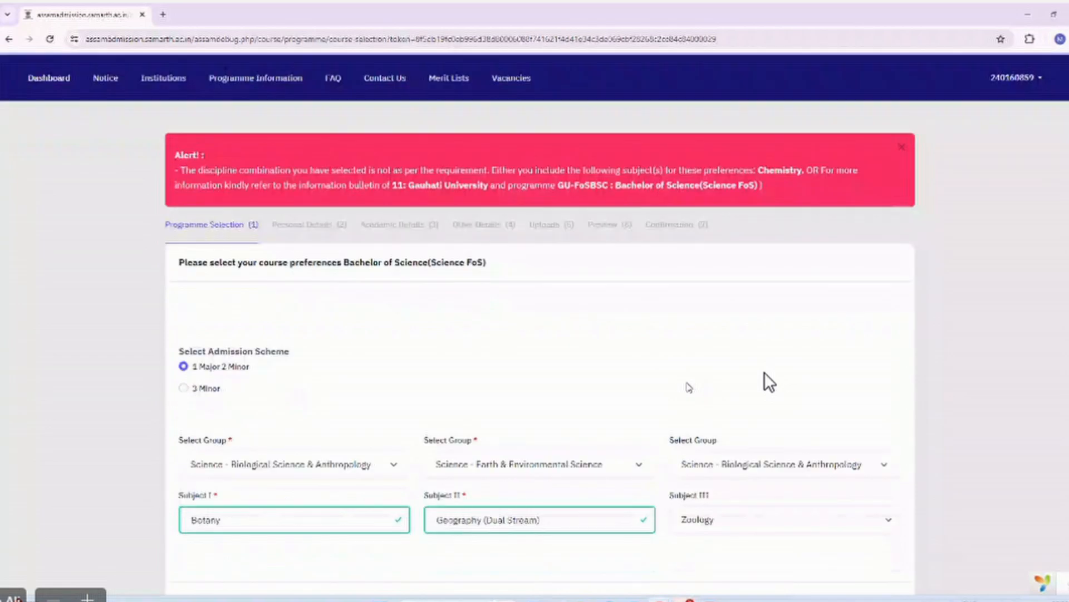
Switch Subject II to Chemistry under Physical Science and save Botany, Chemistry, Zoology.
{"action": "scroll", "coordinate": [770, 382], "scroll_direction": "down", "scroll_amount": 1}
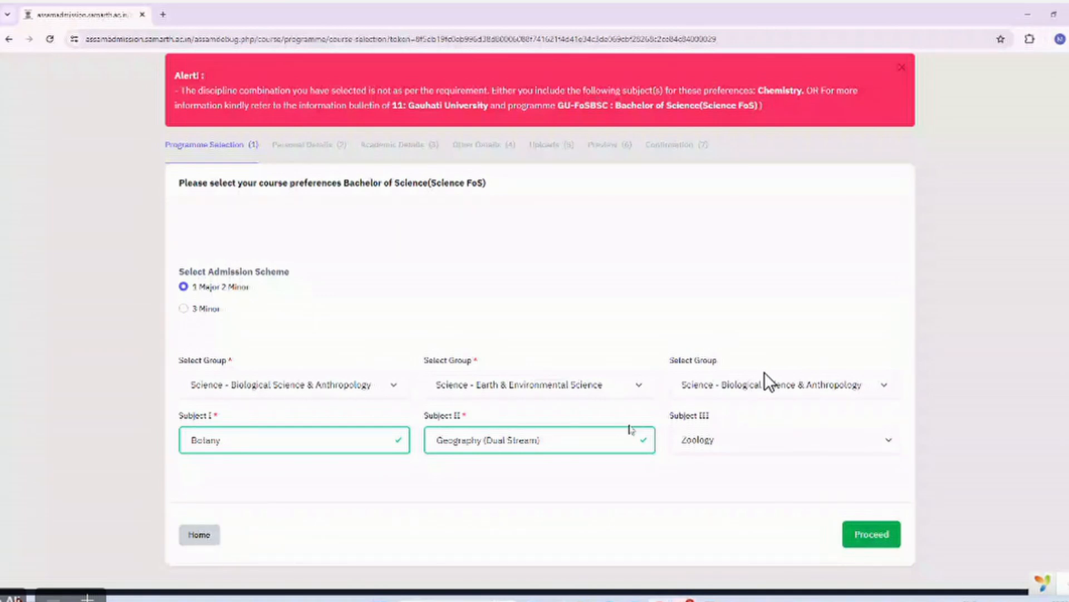
{"action": "left_click", "coordinate": [615, 386]}
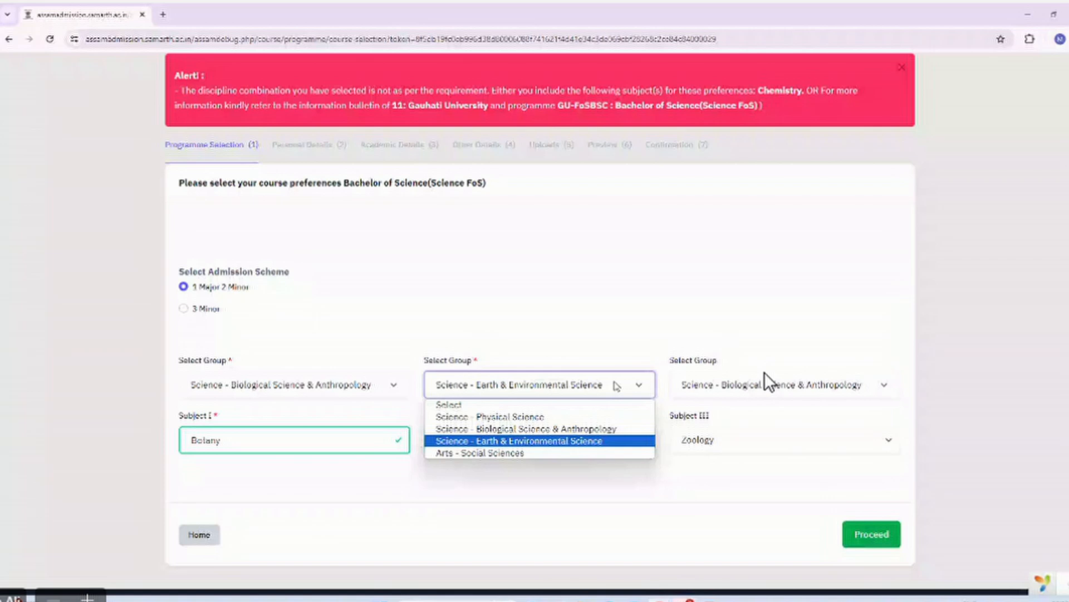
{"action": "left_click", "coordinate": [611, 418]}
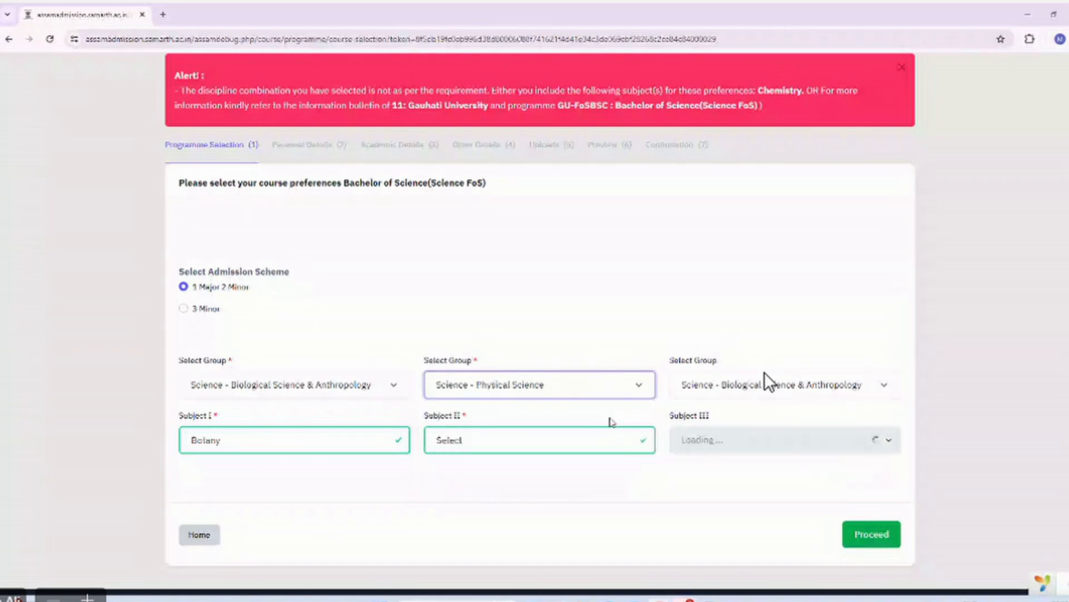
{"action": "left_click", "coordinate": [571, 440]}
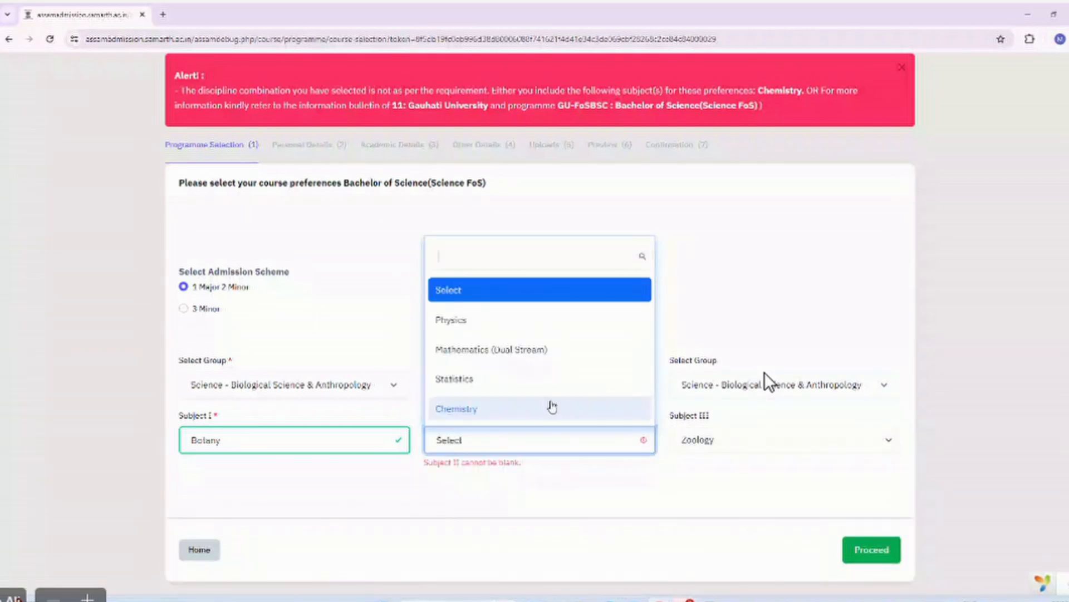
{"action": "left_click", "coordinate": [551, 406]}
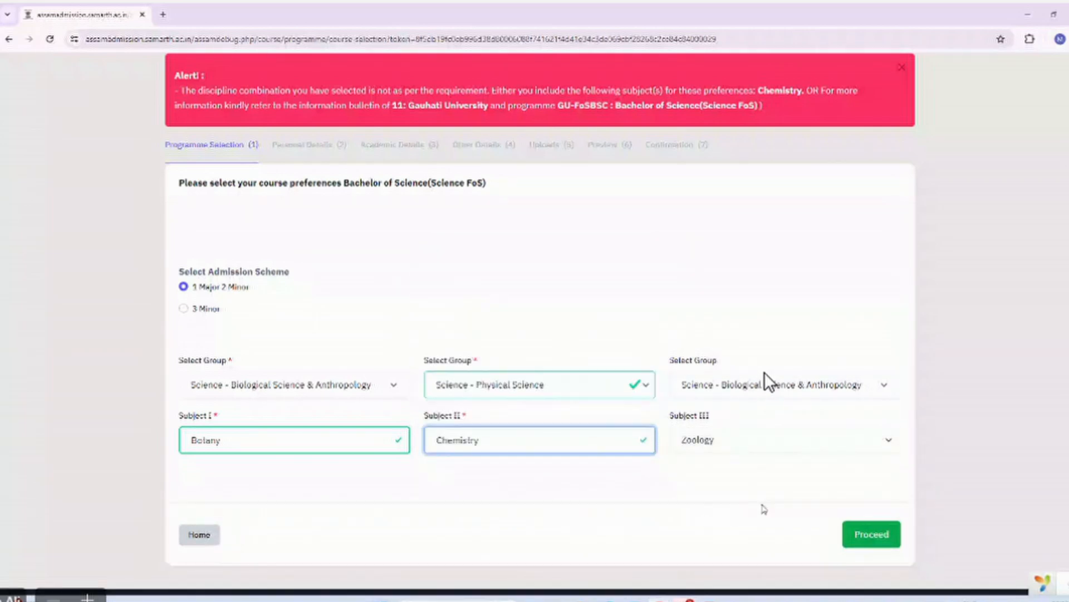
{"action": "left_click", "coordinate": [861, 541]}
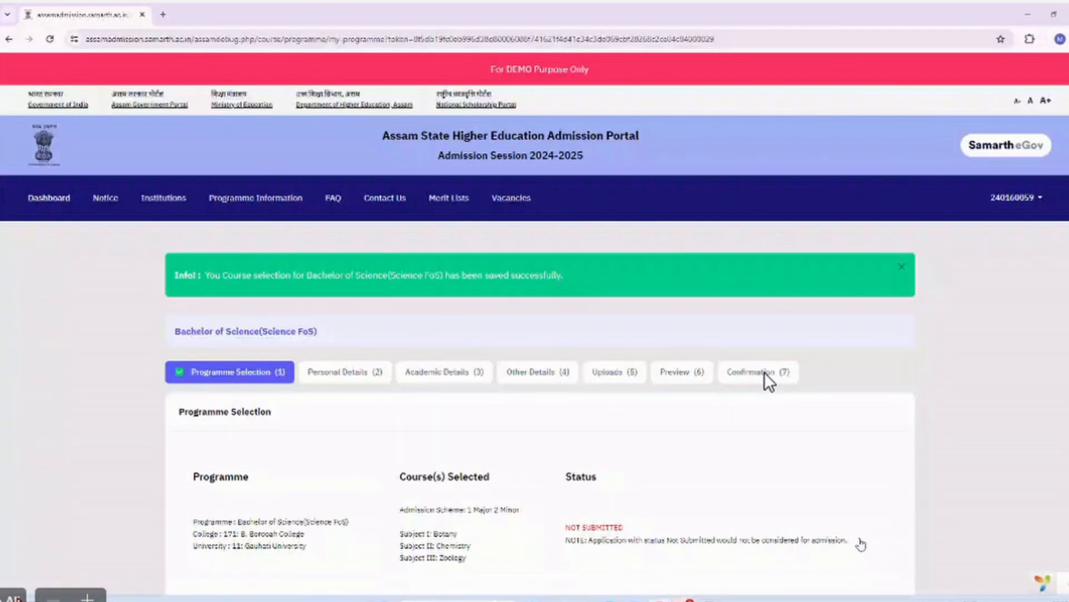
Advance from the saved BSc Programme Selection page to the Personal Details step.
{"action": "scroll", "coordinate": [770, 382], "scroll_direction": "down", "scroll_amount": 2}
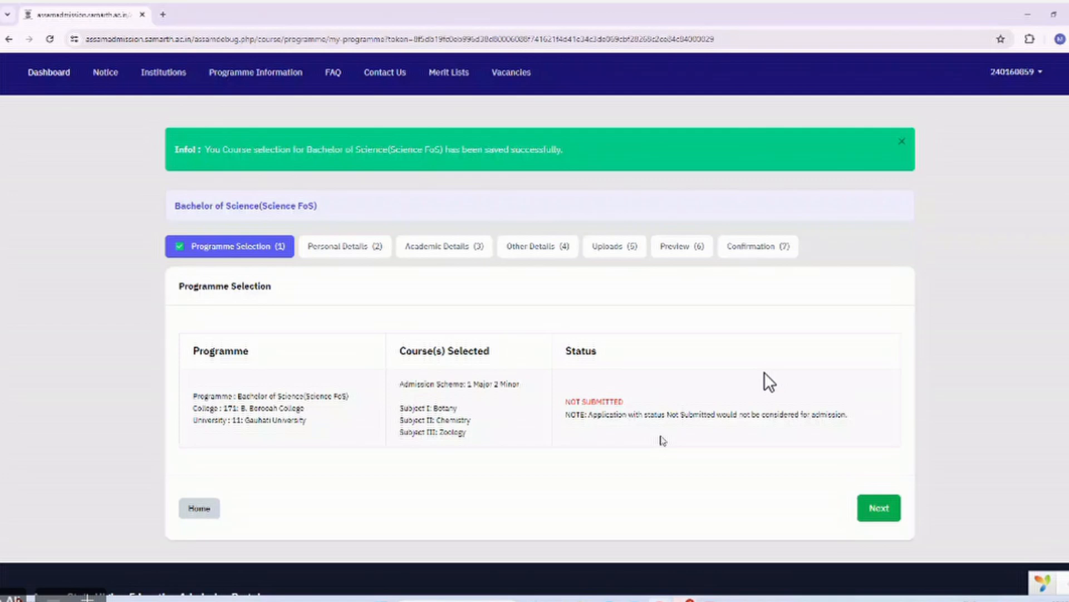
{"action": "scroll", "coordinate": [663, 440], "scroll_direction": "down", "scroll_amount": 2}
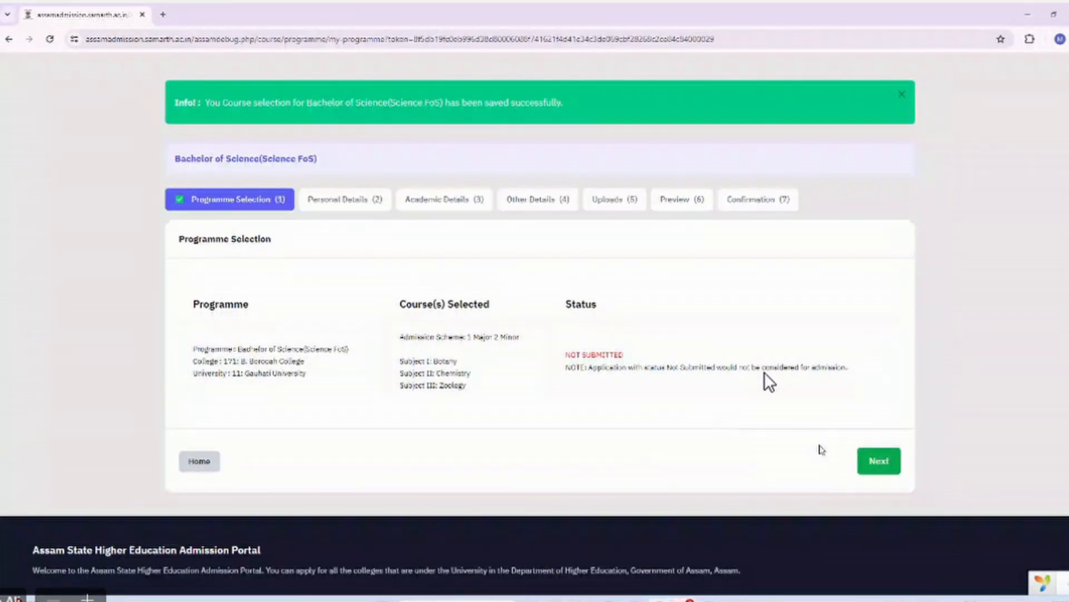
{"action": "left_click", "coordinate": [878, 460]}
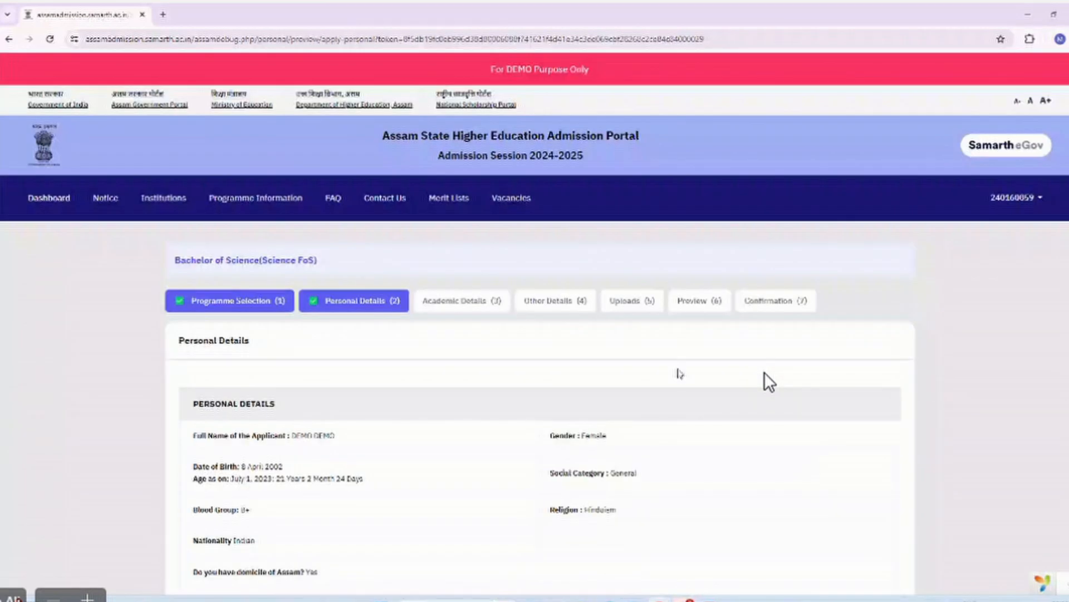
Move past the prefilled Personal Details to Academic Details showing 81.80% Class XII marks.
{"action": "scroll", "coordinate": [678, 373], "scroll_direction": "down", "scroll_amount": 15}
{"action": "scroll", "coordinate": [678, 373], "scroll_direction": "down", "scroll_amount": 1}
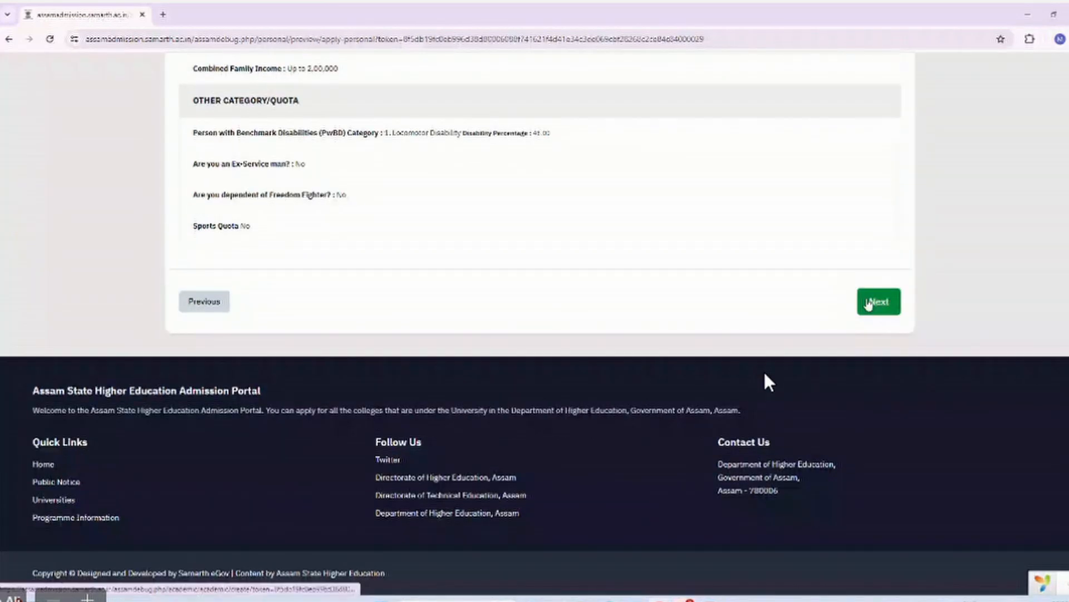
{"action": "left_click", "coordinate": [868, 304]}
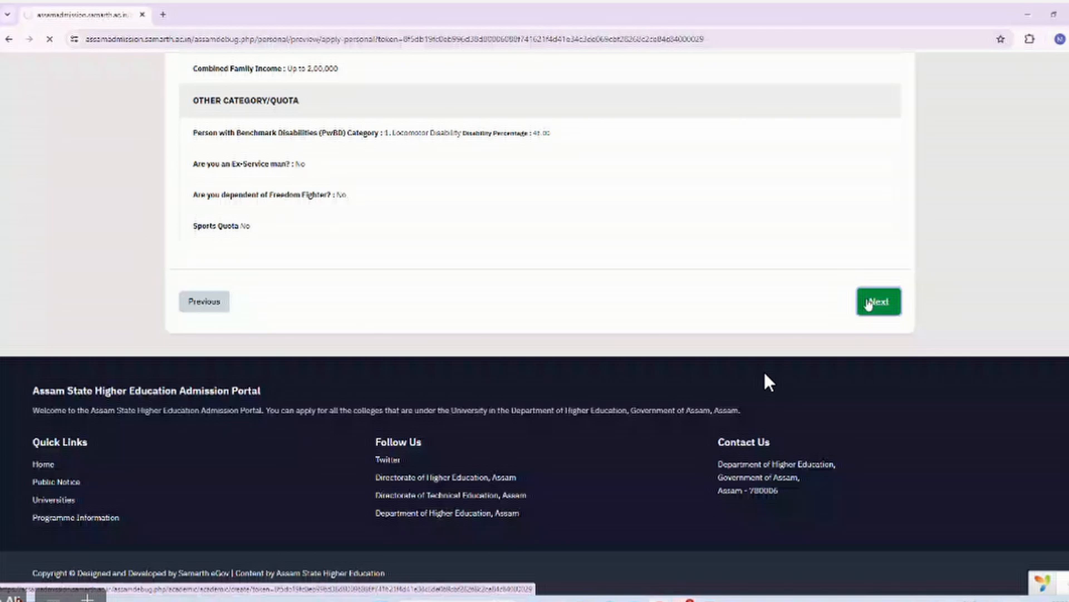
{"action": "scroll", "coordinate": [765, 373], "scroll_direction": "down", "scroll_amount": 5}
{"action": "scroll", "coordinate": [769, 382], "scroll_direction": "down", "scroll_amount": 20}
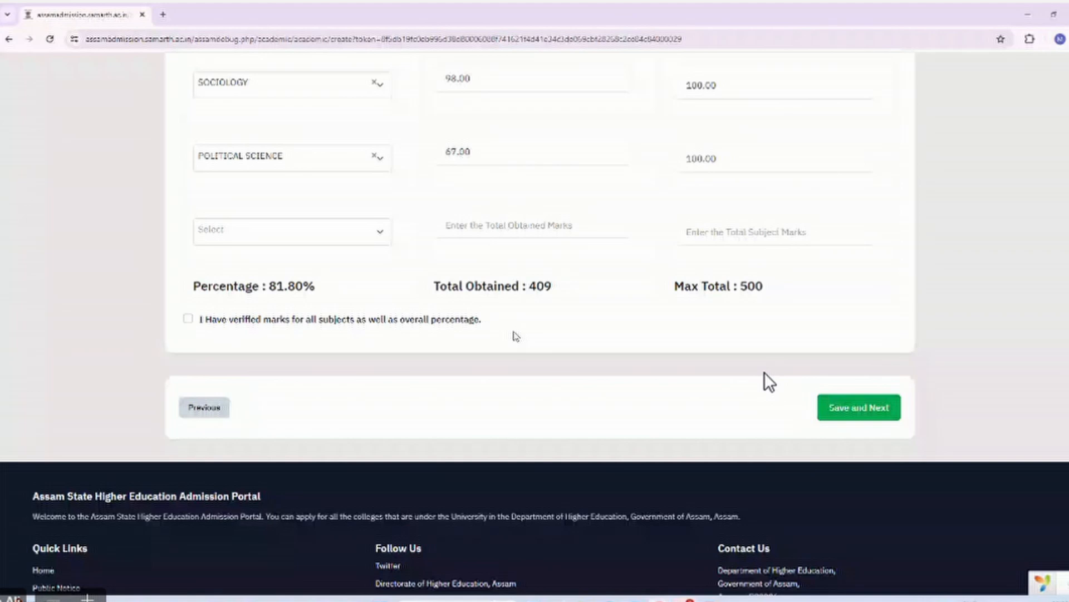
Tick 'I Have verified marks' and try saving the academic details.
{"action": "left_click", "coordinate": [198, 320]}
{"action": "left_click", "coordinate": [835, 405]}
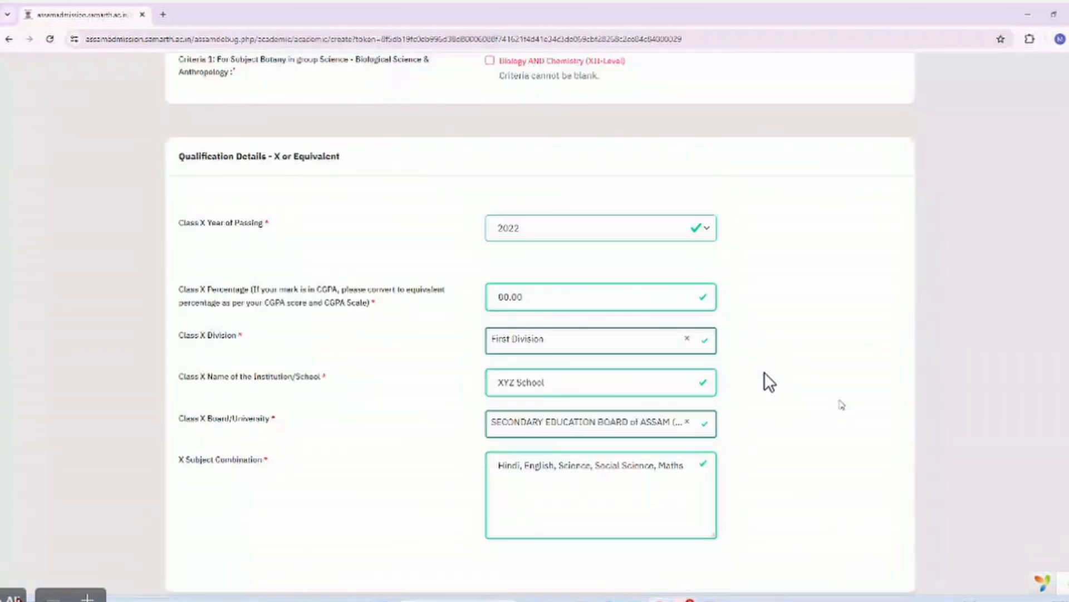
{"action": "scroll", "coordinate": [842, 404], "scroll_direction": "down", "scroll_amount": 5}
{"action": "scroll", "coordinate": [841, 404], "scroll_direction": "up", "scroll_amount": 5}
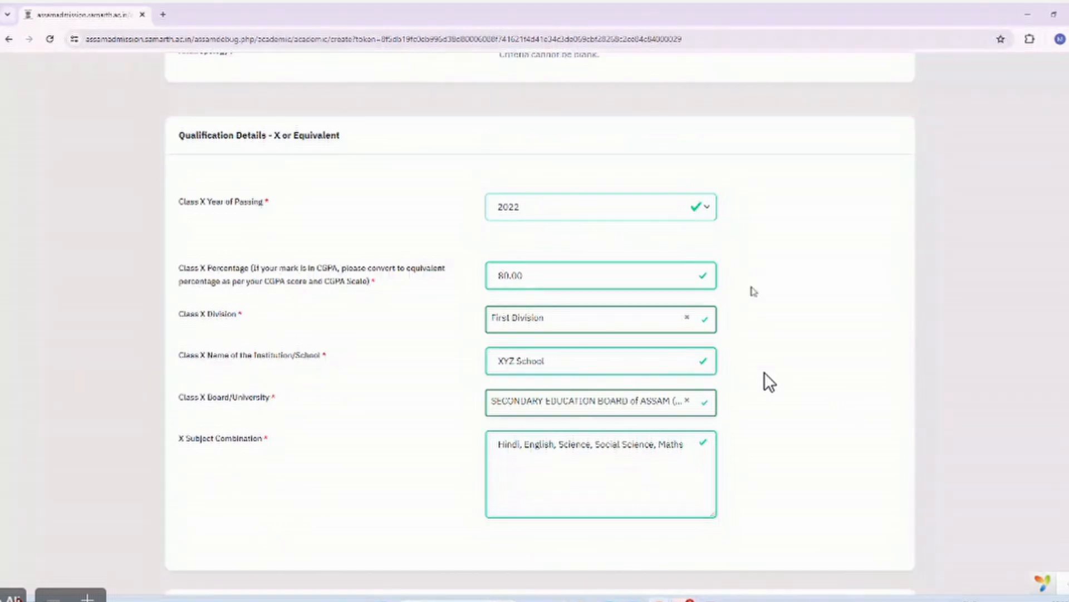
{"action": "scroll", "coordinate": [754, 292], "scroll_direction": "up", "scroll_amount": 3}
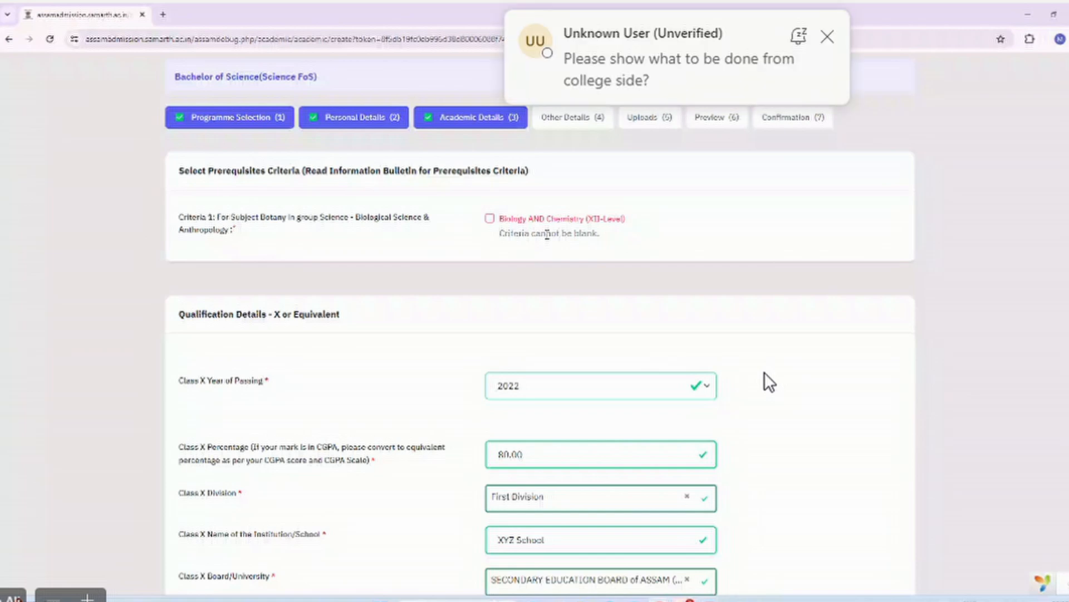
Tick the Biology AND Chemistry (XII-Level) criterion and save the academic details.
{"action": "left_click", "coordinate": [489, 219]}
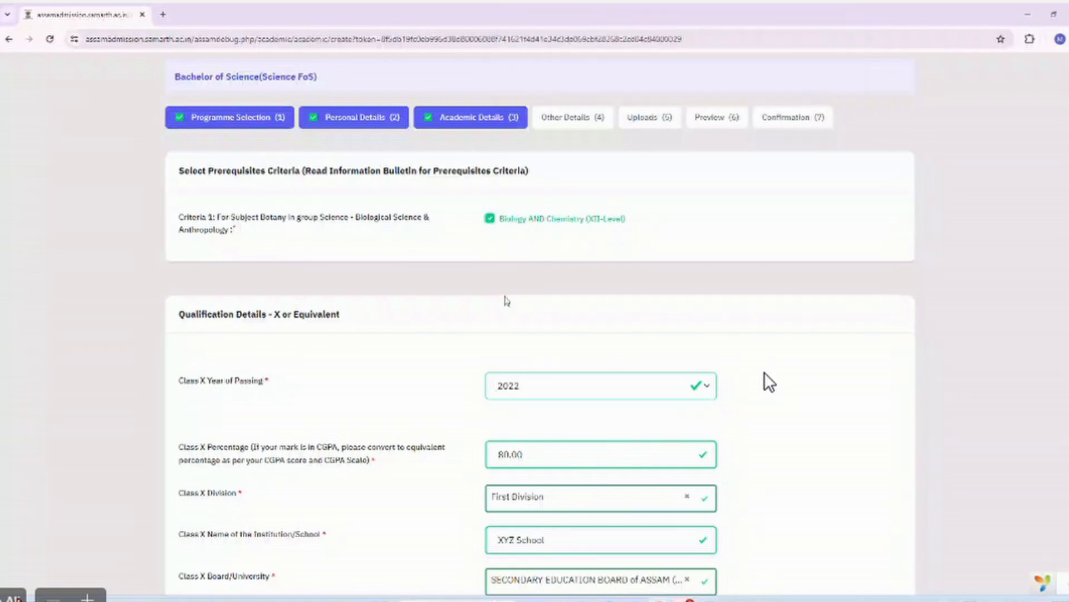
{"action": "scroll", "coordinate": [507, 301], "scroll_direction": "down", "scroll_amount": 1}
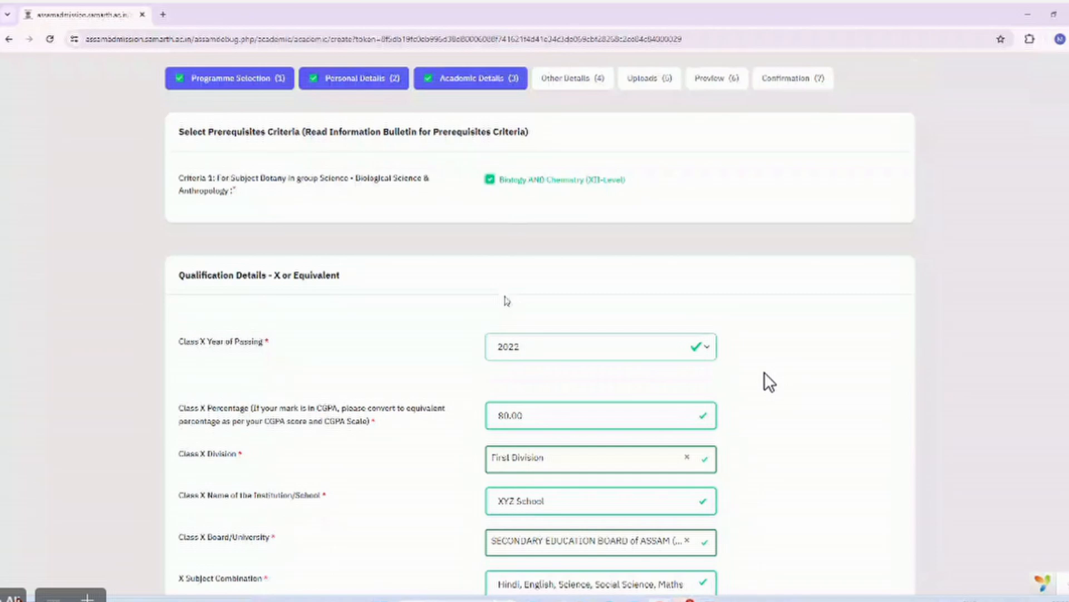
{"action": "scroll", "coordinate": [507, 301], "scroll_direction": "down", "scroll_amount": 15}
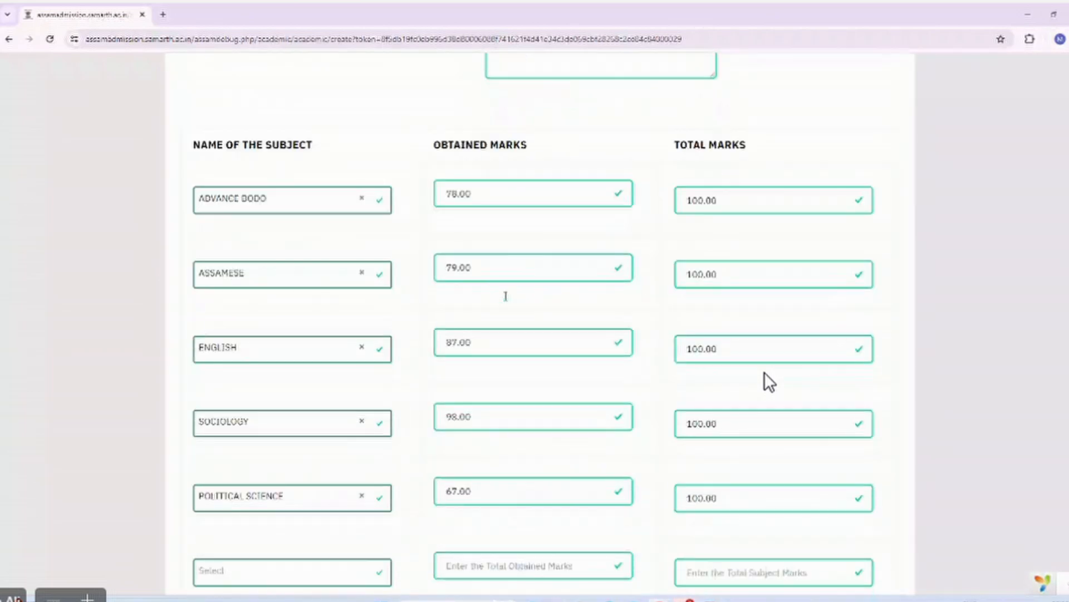
{"action": "scroll", "coordinate": [506, 295], "scroll_direction": "up", "scroll_amount": 15}
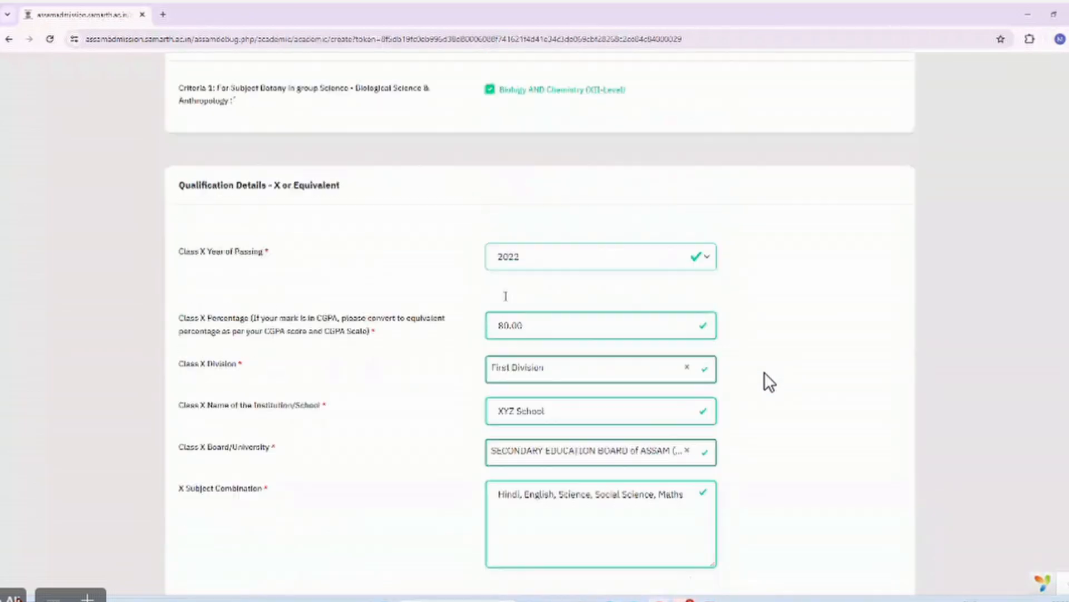
{"action": "scroll", "coordinate": [506, 295], "scroll_direction": "up", "scroll_amount": 3}
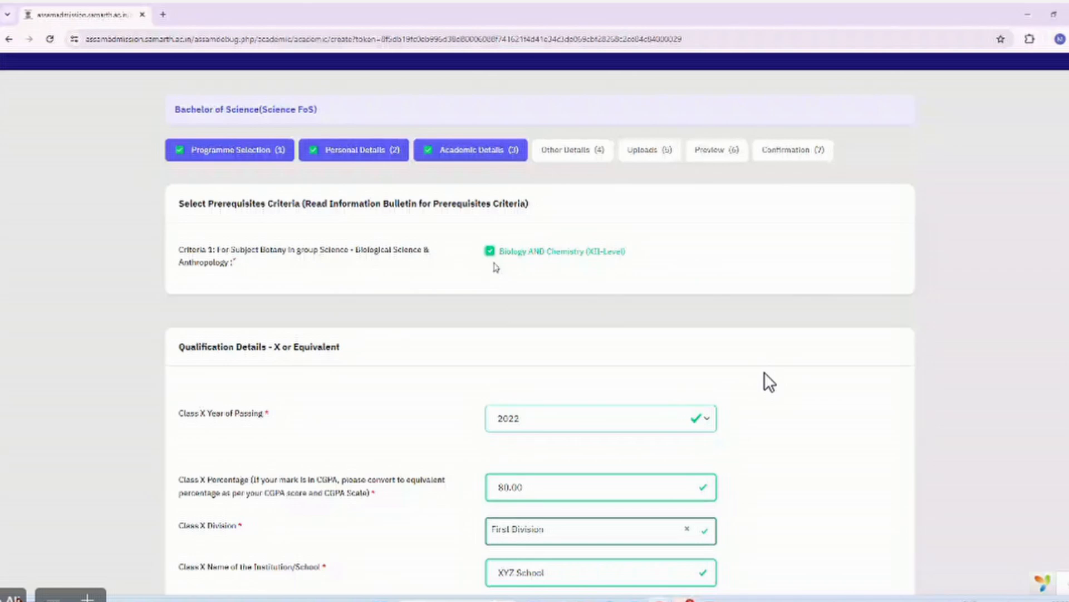
{"action": "scroll", "coordinate": [769, 382], "scroll_direction": "down", "scroll_amount": 20}
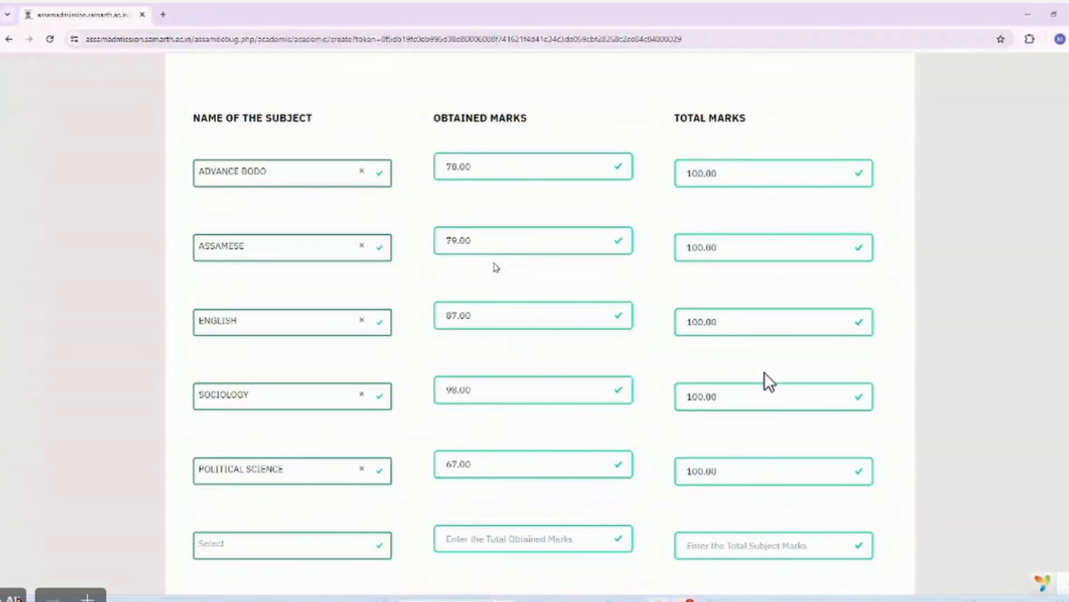
{"action": "scroll", "coordinate": [769, 382], "scroll_direction": "down", "scroll_amount": 3}
{"action": "scroll", "coordinate": [769, 382], "scroll_direction": "up", "scroll_amount": 10}
{"action": "scroll", "coordinate": [770, 382], "scroll_direction": "up", "scroll_amount": 10}
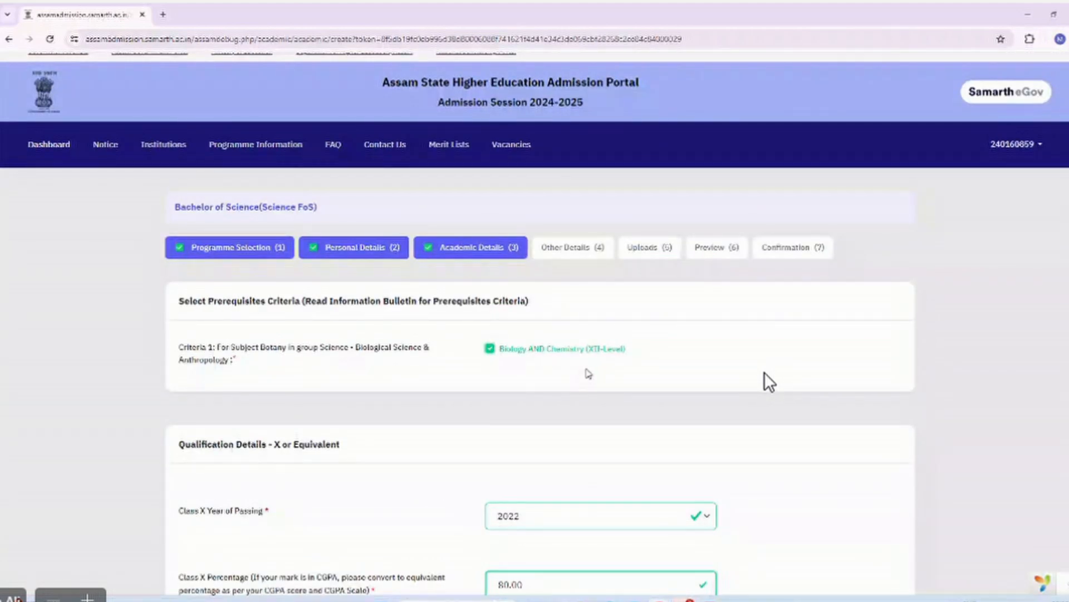
{"action": "scroll", "coordinate": [769, 382], "scroll_direction": "down", "scroll_amount": 10}
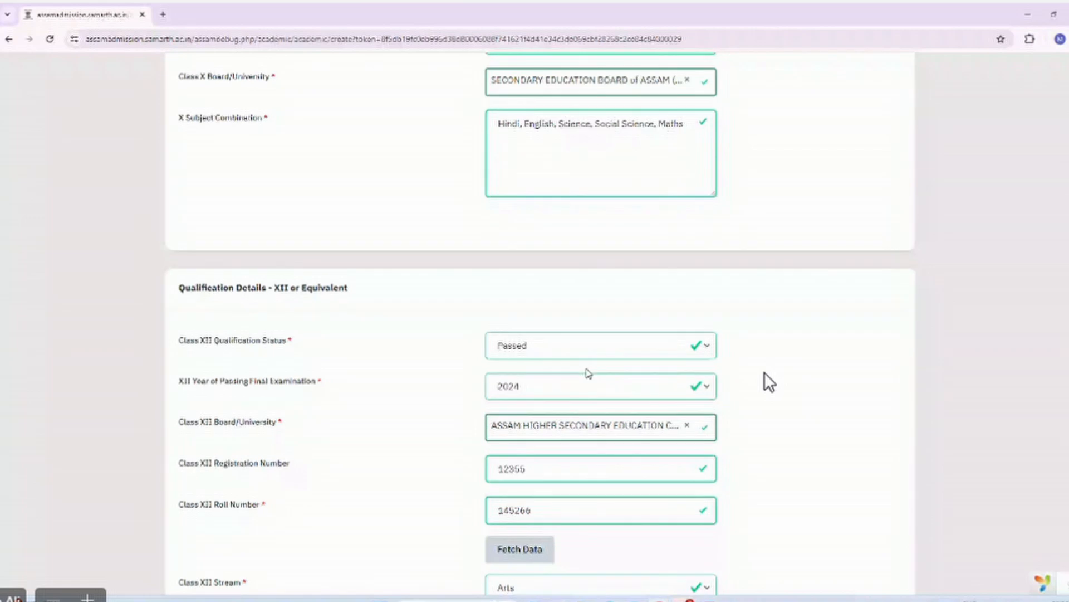
{"action": "scroll", "coordinate": [770, 382], "scroll_direction": "down", "scroll_amount": 15}
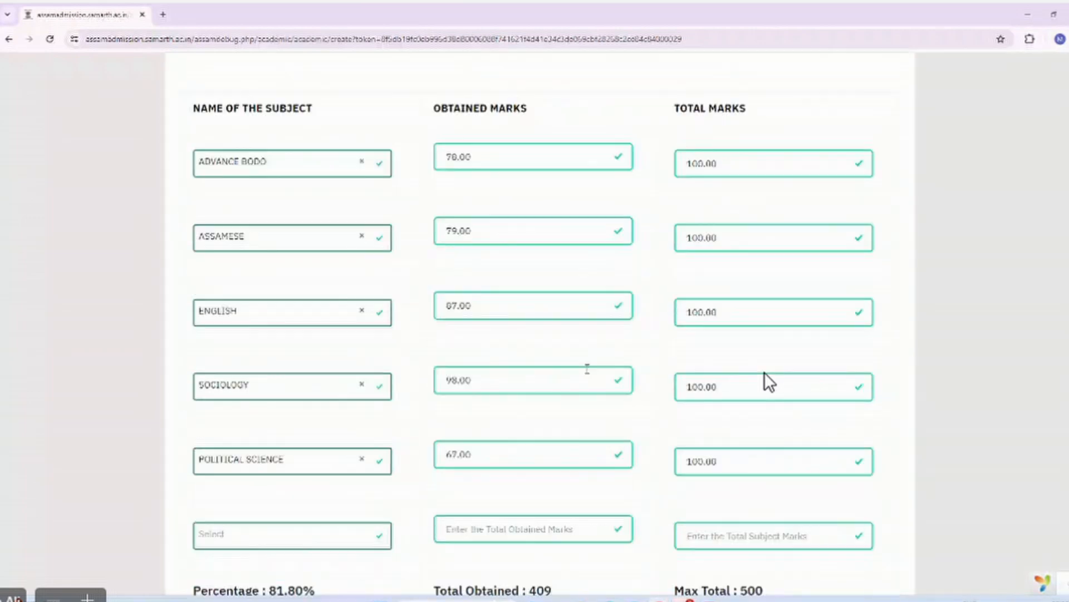
{"action": "scroll", "coordinate": [770, 382], "scroll_direction": "down", "scroll_amount": 1}
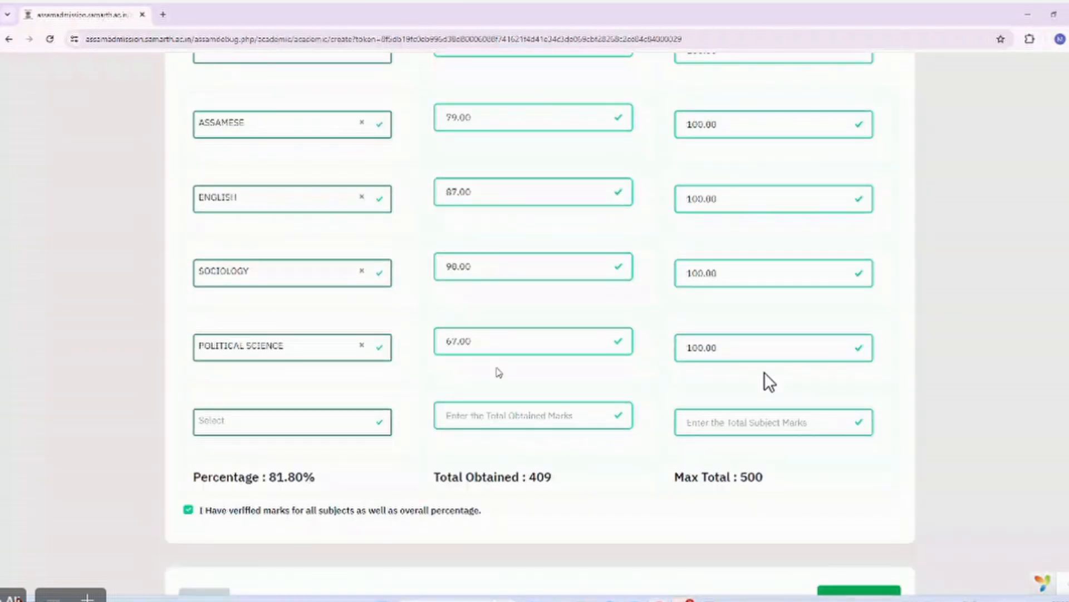
{"action": "scroll", "coordinate": [769, 382], "scroll_direction": "down", "scroll_amount": 4}
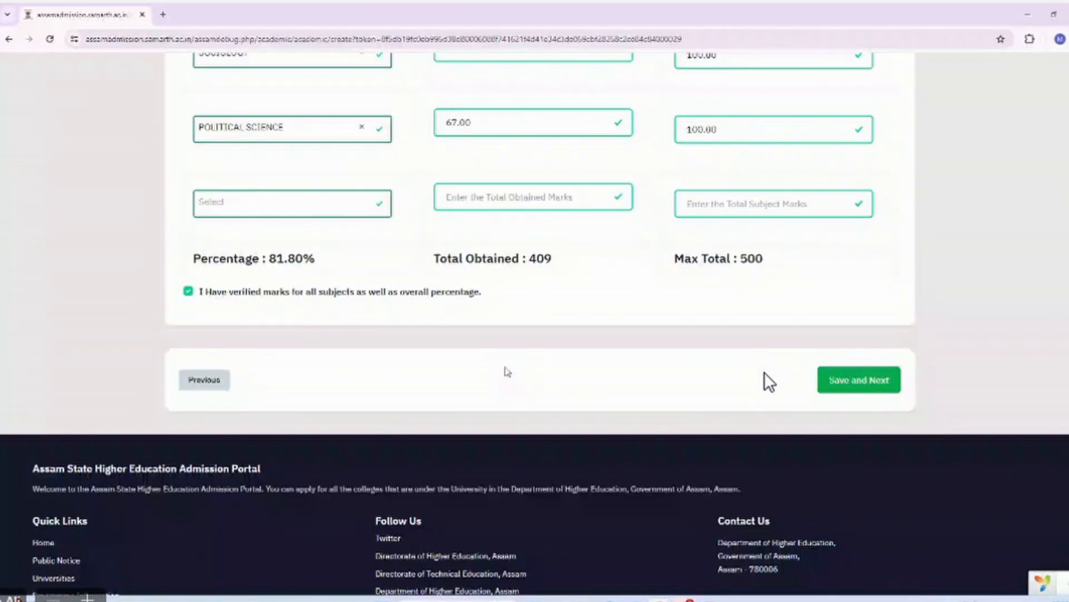
{"action": "left_click", "coordinate": [830, 374]}
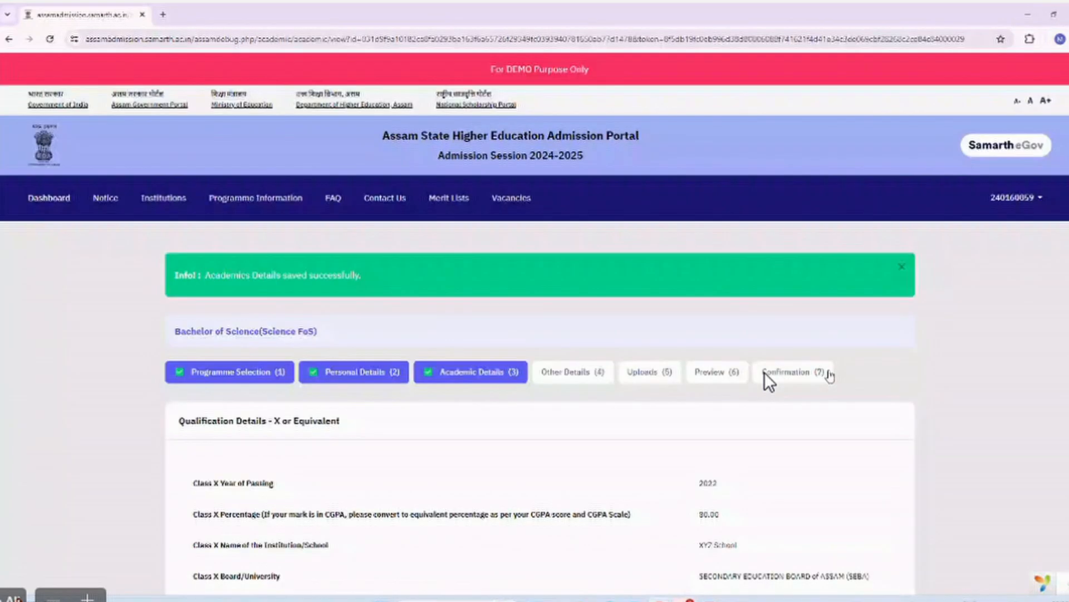
Advance past Academic and Other Details to the Uploads step.
{"action": "scroll", "coordinate": [769, 382], "scroll_direction": "down", "scroll_amount": 10}
{"action": "scroll", "coordinate": [769, 382], "scroll_direction": "down", "scroll_amount": 4}
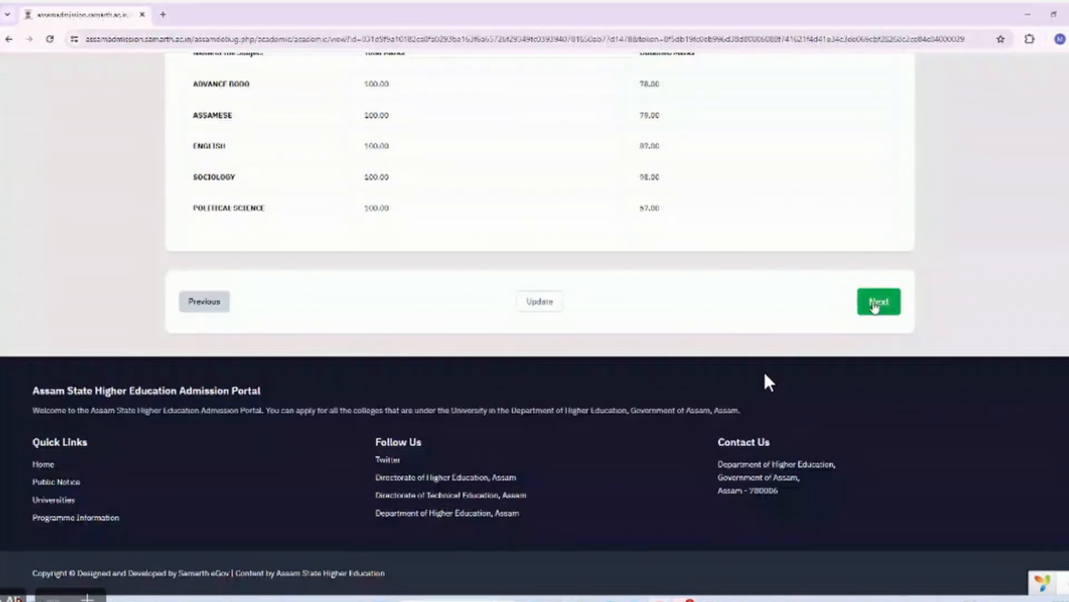
{"action": "left_click", "coordinate": [875, 304]}
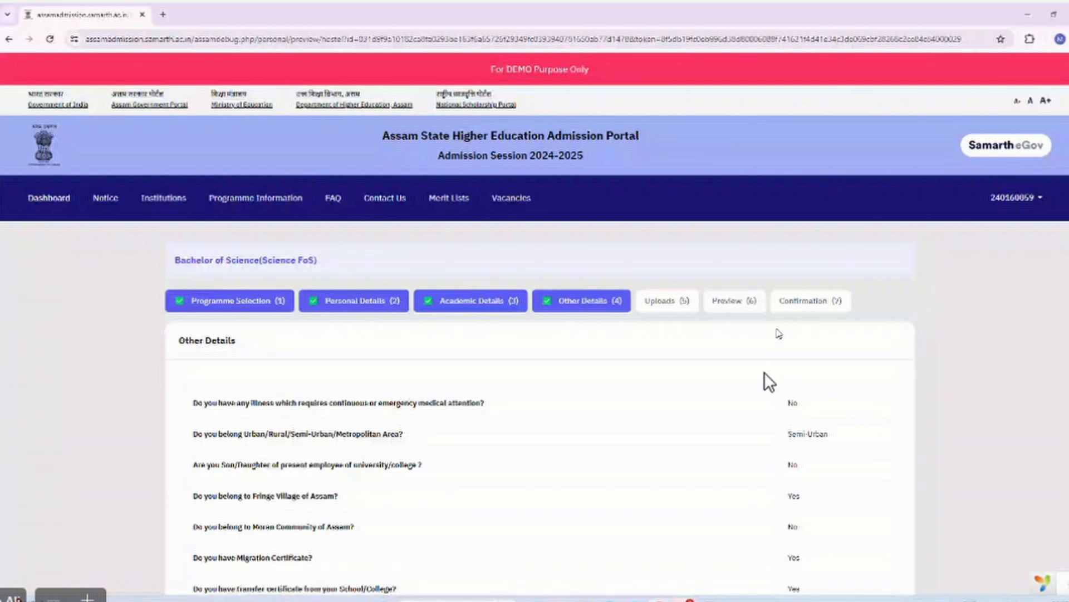
{"action": "scroll", "coordinate": [778, 333], "scroll_direction": "down", "scroll_amount": 15}
{"action": "left_click", "coordinate": [890, 303]}
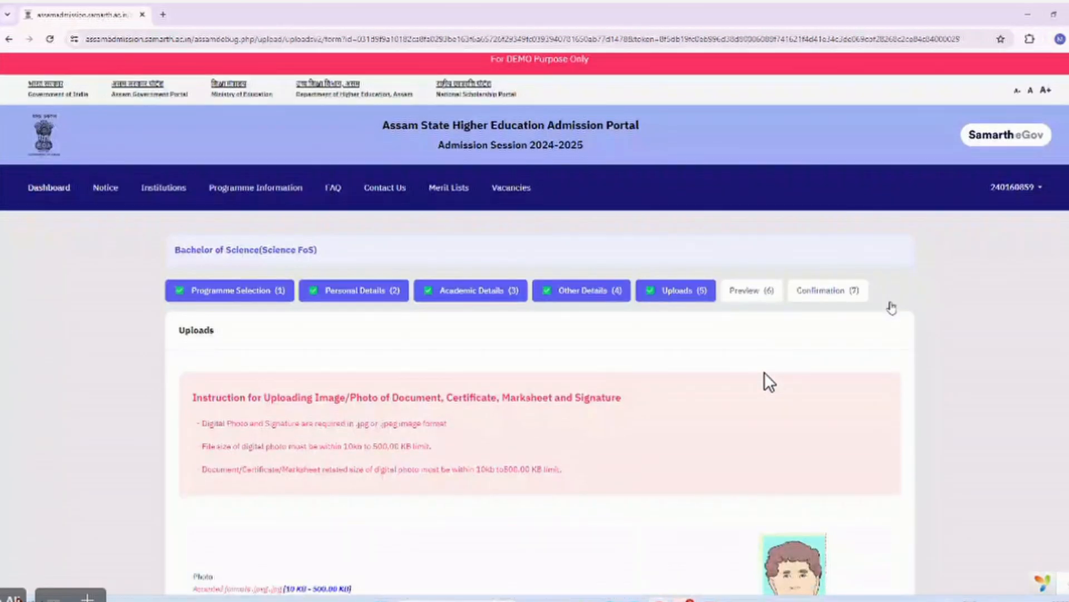
Open the application preview and submit it to reach the final verification page.
{"action": "scroll", "coordinate": [892, 308], "scroll_direction": "down", "scroll_amount": 15}
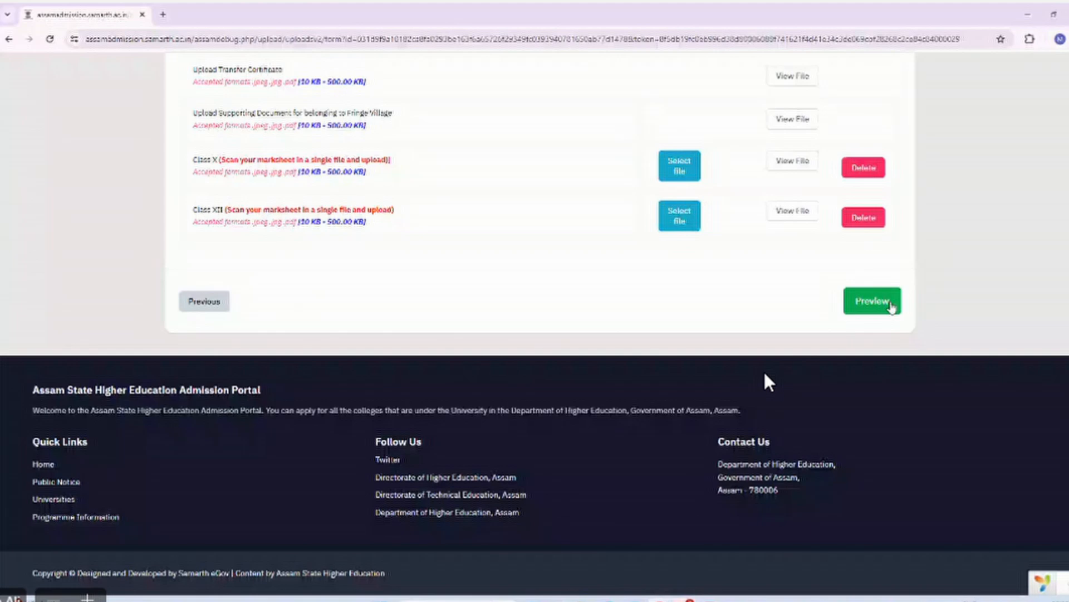
{"action": "left_click", "coordinate": [890, 305]}
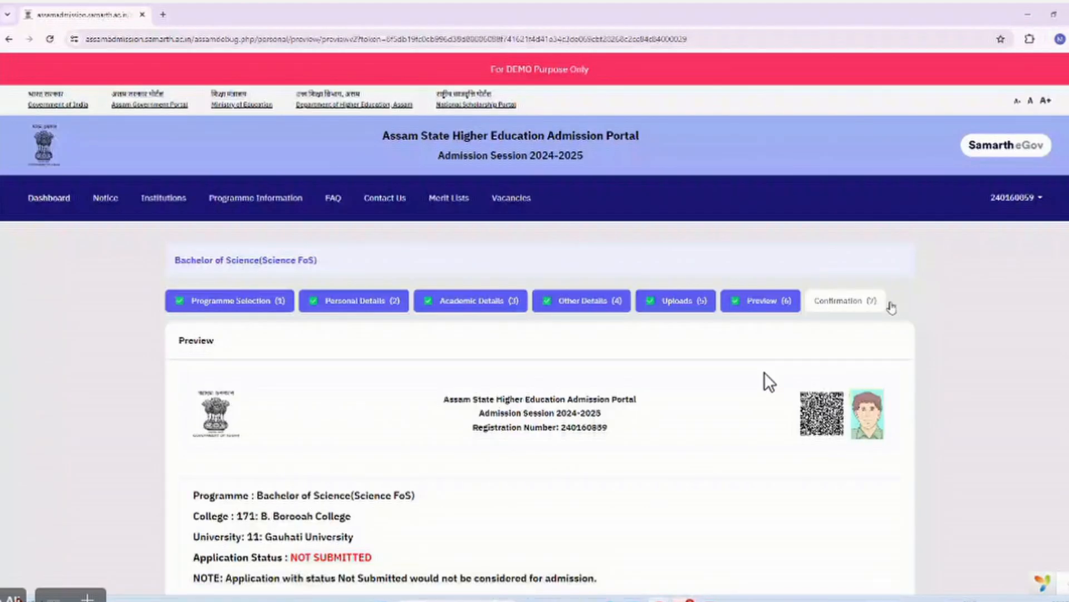
{"action": "scroll", "coordinate": [892, 309], "scroll_direction": "down", "scroll_amount": 20}
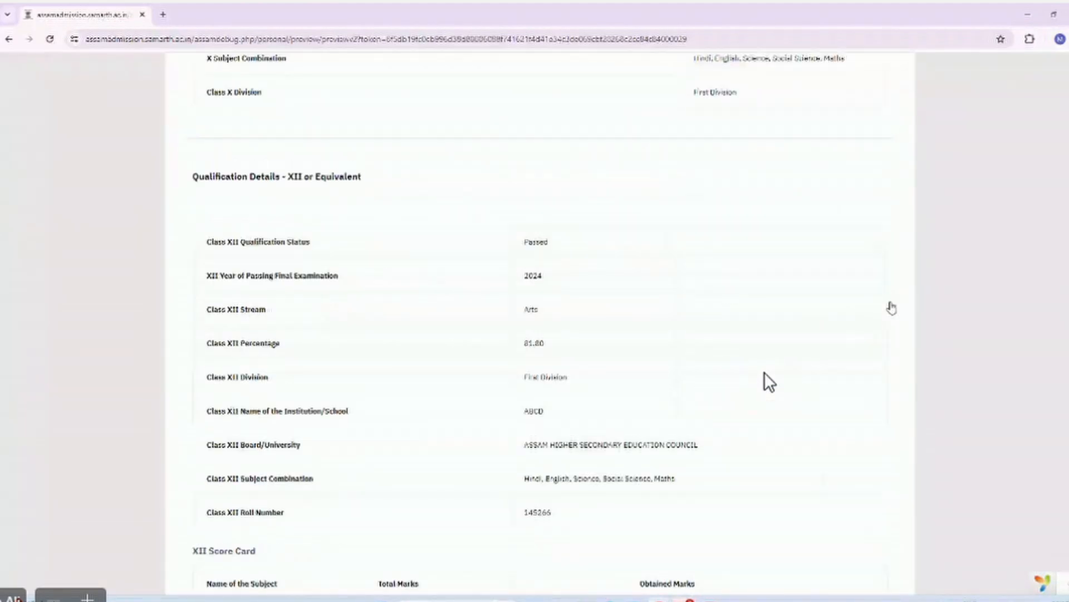
{"action": "scroll", "coordinate": [892, 308], "scroll_direction": "down", "scroll_amount": 12}
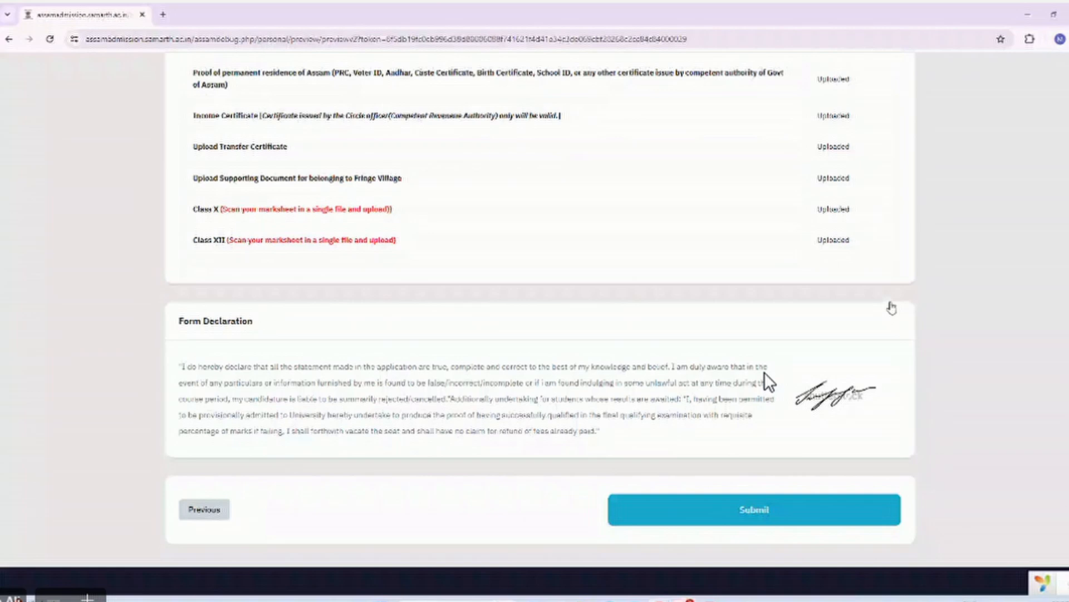
{"action": "scroll", "coordinate": [769, 382], "scroll_direction": "down", "scroll_amount": 2}
{"action": "left_click", "coordinate": [767, 379]}
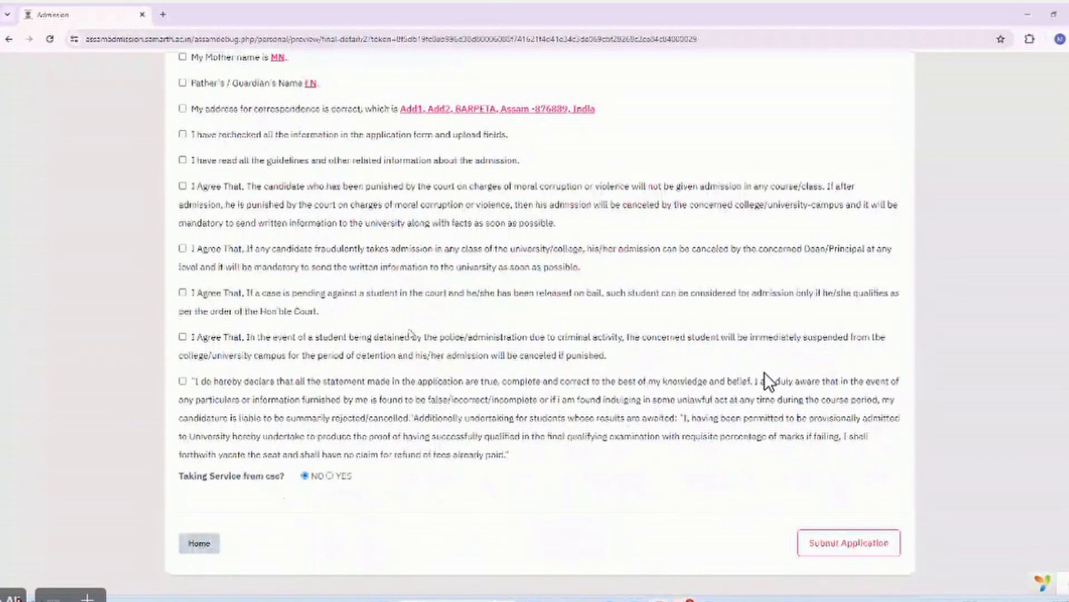
Confirm name, date of birth, General category, Female gender, parents' names, address and rechecked information.
{"action": "scroll", "coordinate": [769, 382], "scroll_direction": "up", "scroll_amount": 5}
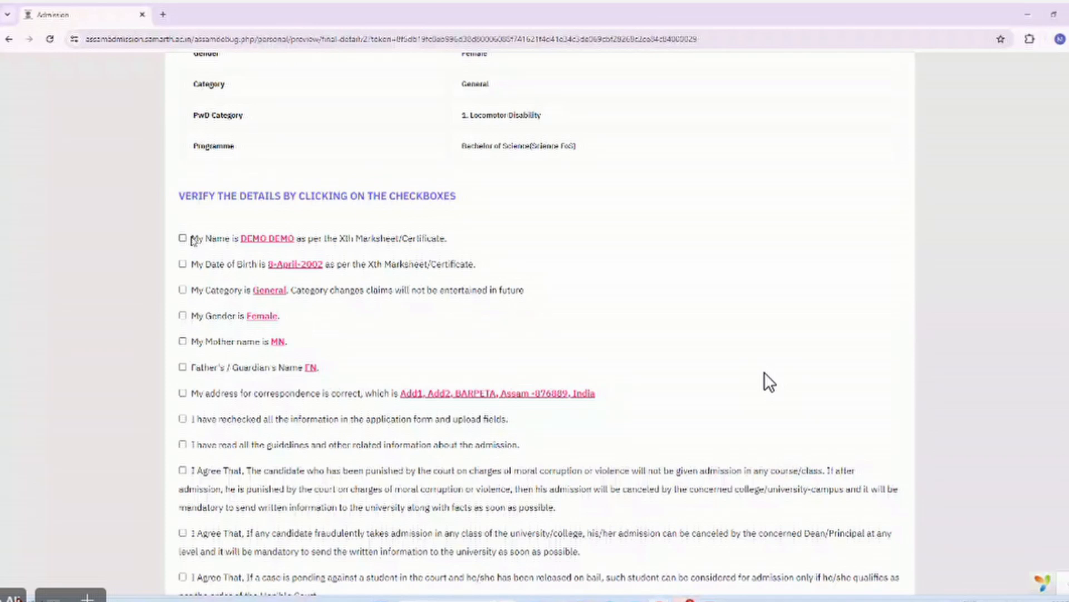
{"action": "left_click", "coordinate": [183, 238]}
{"action": "left_click", "coordinate": [183, 264]}
{"action": "left_click", "coordinate": [182, 290]}
{"action": "left_click", "coordinate": [183, 315]}
{"action": "left_click", "coordinate": [182, 340]}
{"action": "left_click", "coordinate": [183, 367]}
{"action": "left_click", "coordinate": [183, 393]}
{"action": "left_click", "coordinate": [183, 418]}
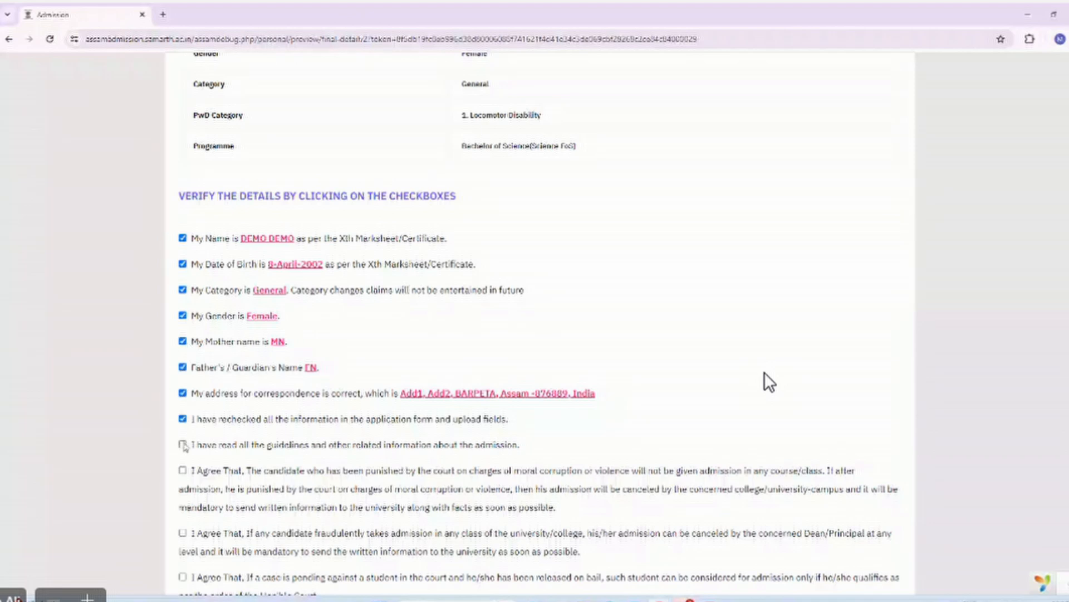
Accept the guidelines, legal clauses and truthfulness declaration, then submit the BSc application.
{"action": "left_click", "coordinate": [182, 445]}
{"action": "left_click", "coordinate": [183, 470]}
{"action": "left_click", "coordinate": [182, 532]}
{"action": "scroll", "coordinate": [185, 532], "scroll_direction": "down", "scroll_amount": 2}
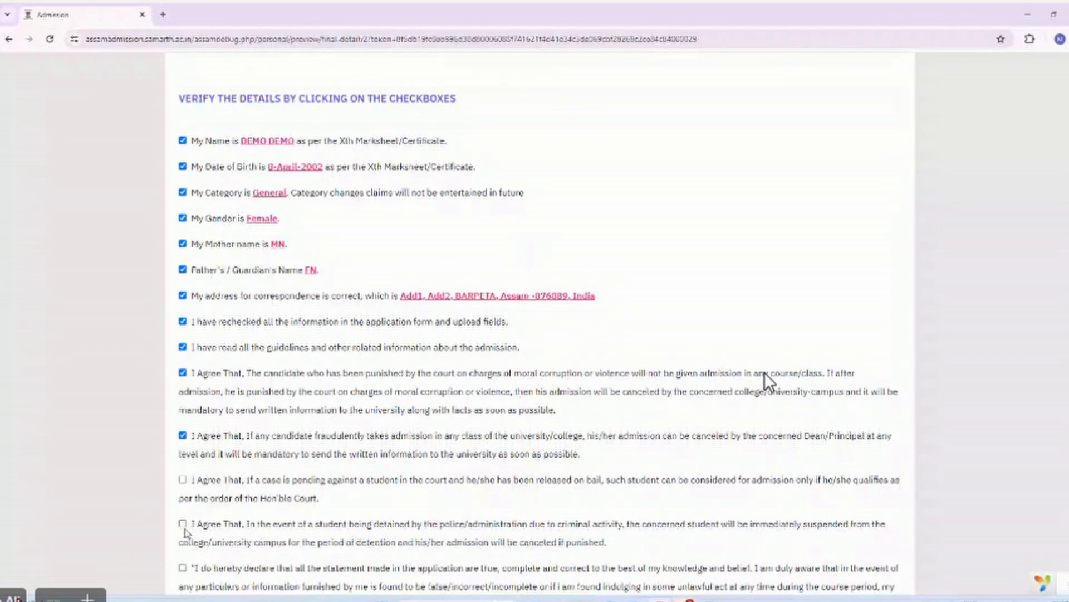
{"action": "left_click", "coordinate": [183, 480]}
{"action": "scroll", "coordinate": [184, 482], "scroll_direction": "down", "scroll_amount": 2}
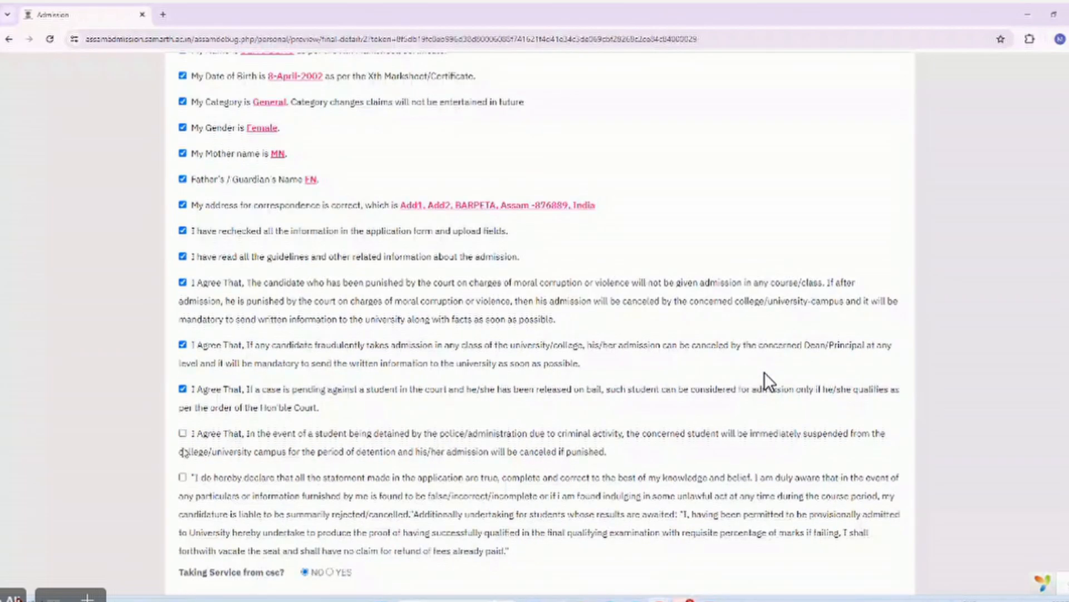
{"action": "left_click", "coordinate": [185, 452]}
{"action": "left_click", "coordinate": [183, 477]}
{"action": "scroll", "coordinate": [185, 482], "scroll_direction": "down", "scroll_amount": 2}
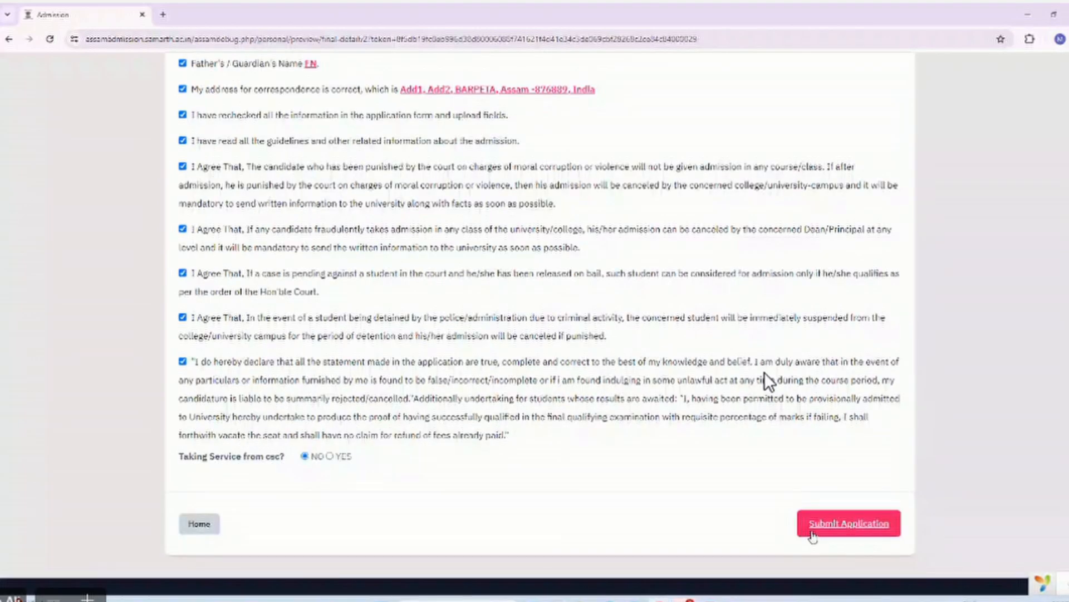
{"action": "left_click", "coordinate": [815, 534]}
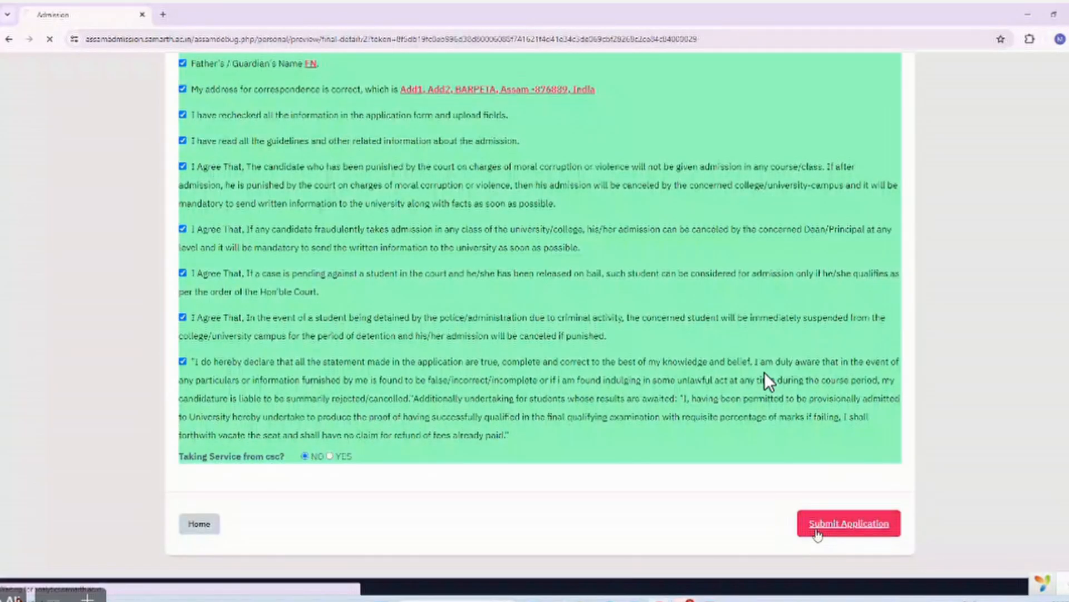
Switch Programme Applications to ALL (4) and review the submitted BSc and unsubmitted BCA and BA entries.
{"action": "scroll", "coordinate": [769, 382], "scroll_direction": "down", "scroll_amount": 3}
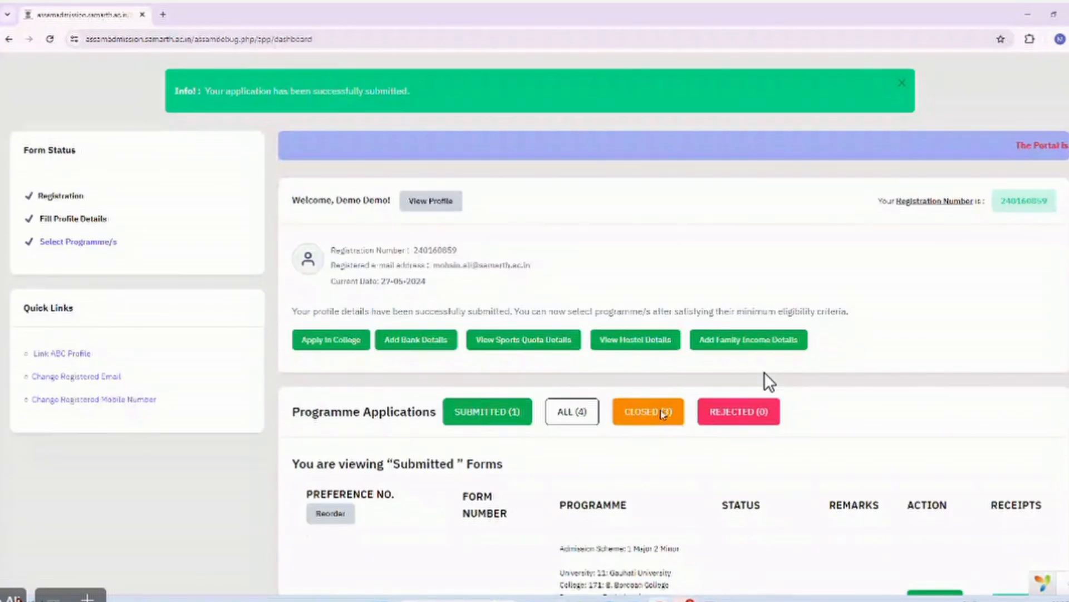
{"action": "scroll", "coordinate": [769, 382], "scroll_direction": "down", "scroll_amount": 4}
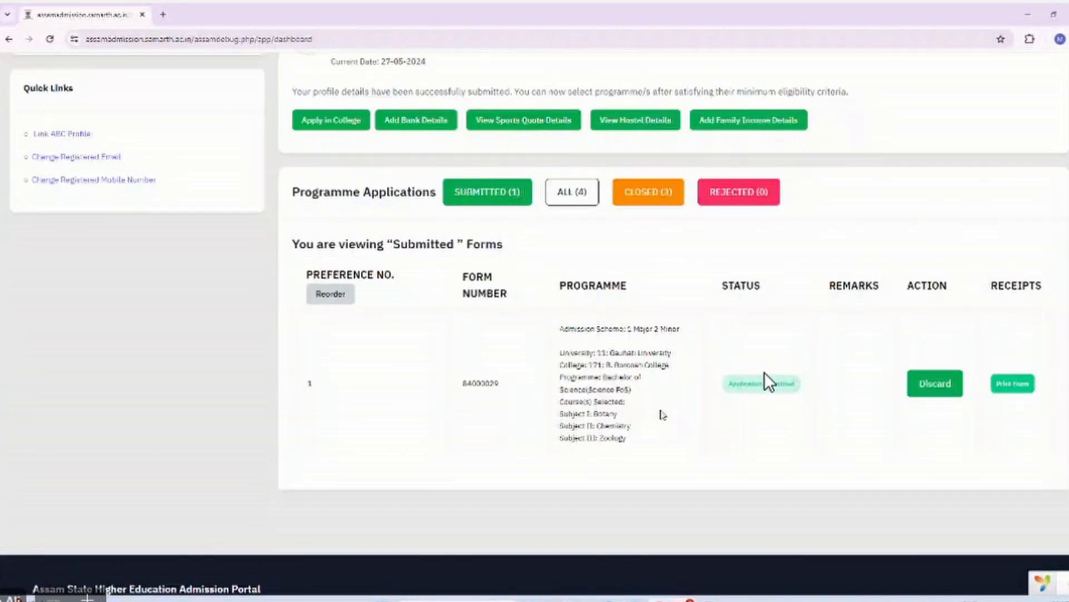
{"action": "left_click", "coordinate": [572, 192]}
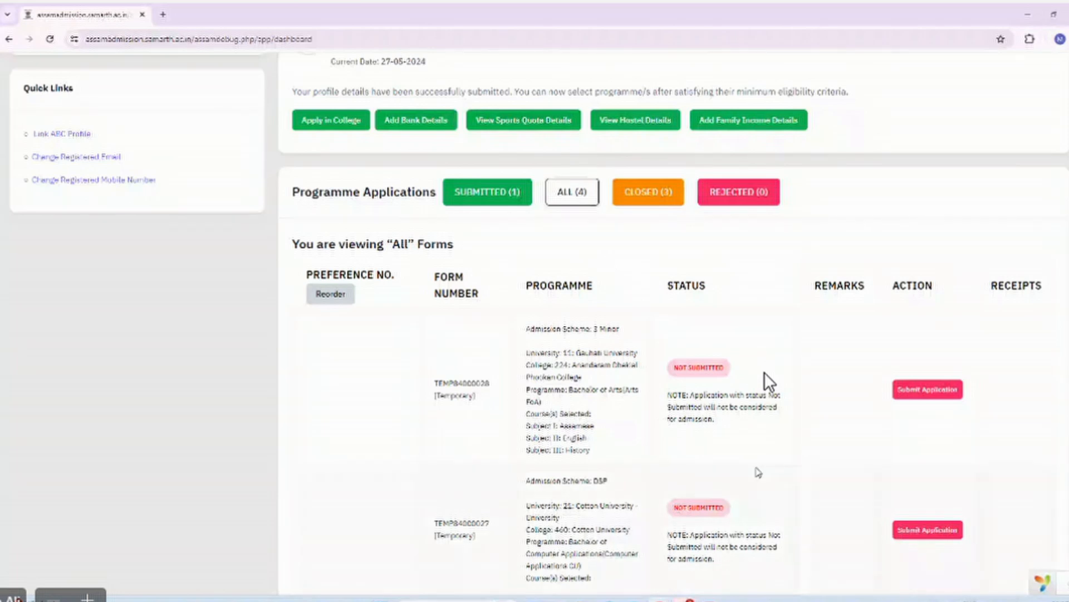
{"action": "scroll", "coordinate": [769, 382], "scroll_direction": "down", "scroll_amount": 5}
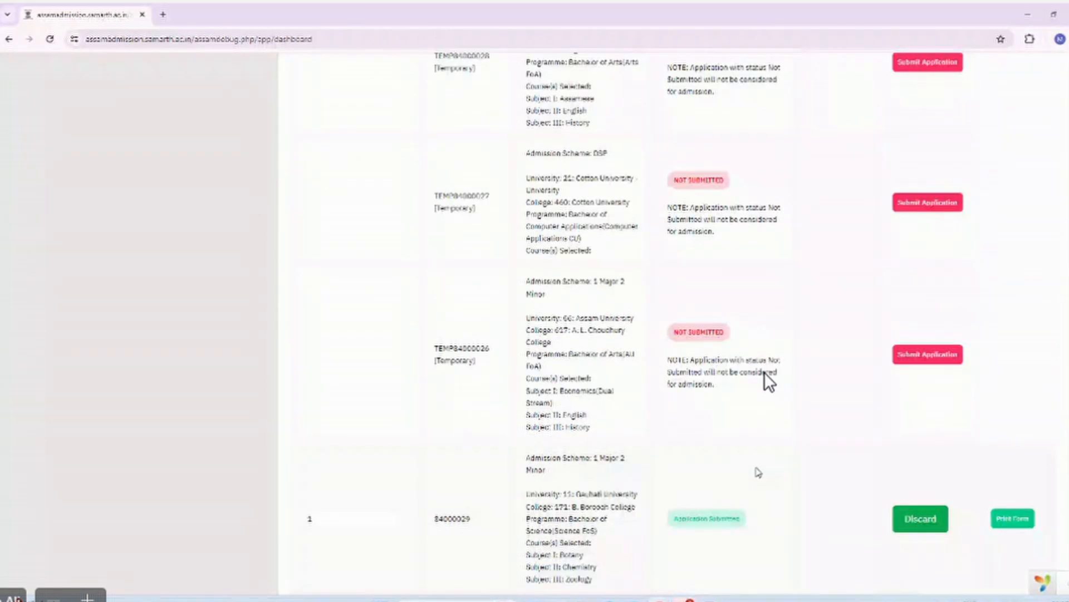
{"action": "scroll", "coordinate": [769, 382], "scroll_direction": "down", "scroll_amount": 2}
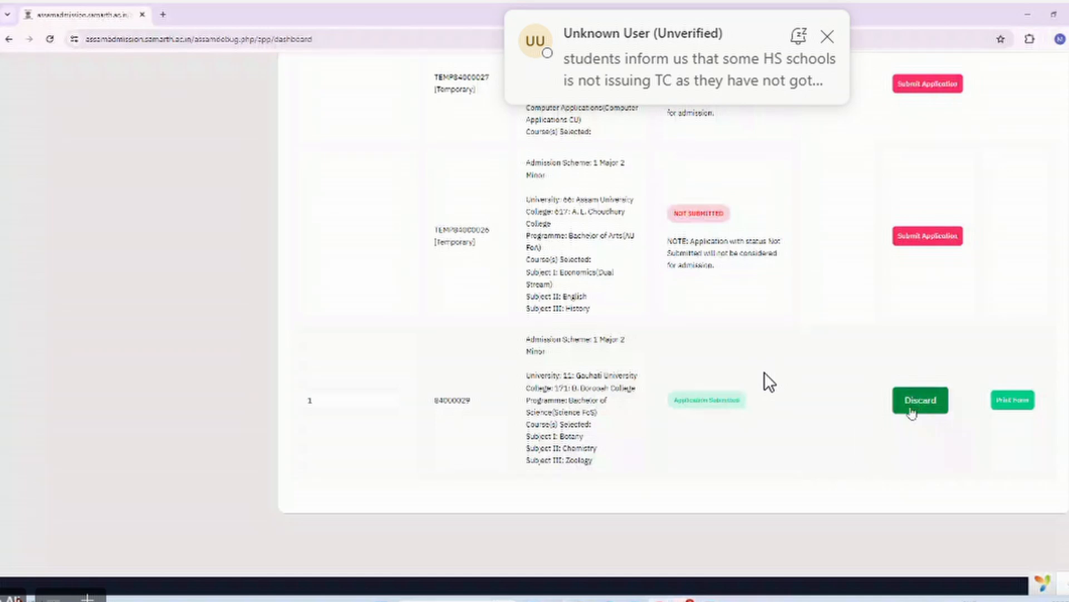
{"action": "scroll", "coordinate": [769, 382], "scroll_direction": "up", "scroll_amount": 1}
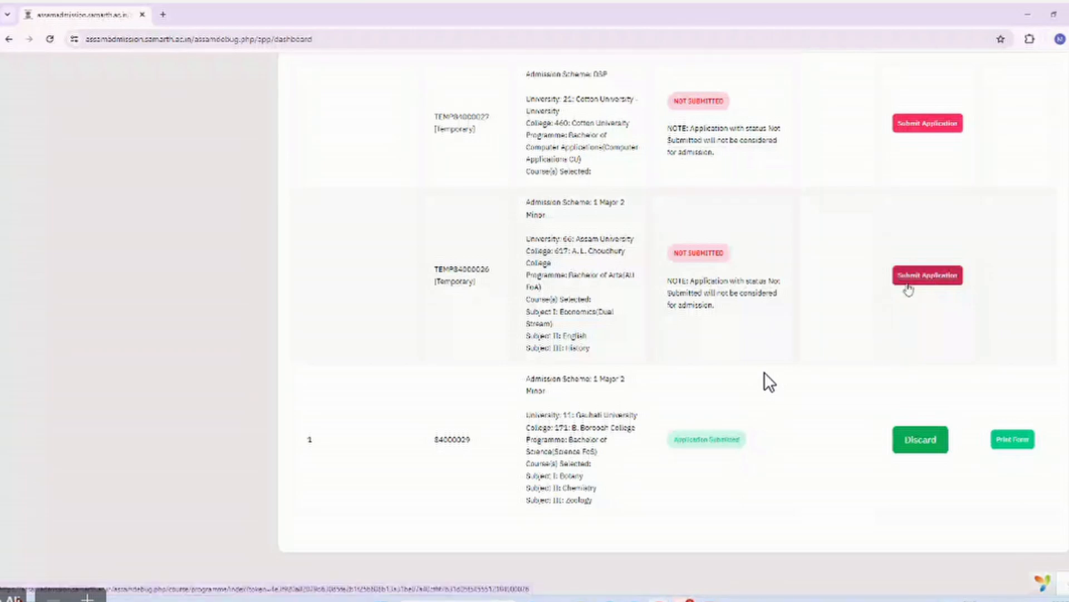
{"action": "scroll", "coordinate": [445, 272], "scroll_direction": "up", "scroll_amount": 5}
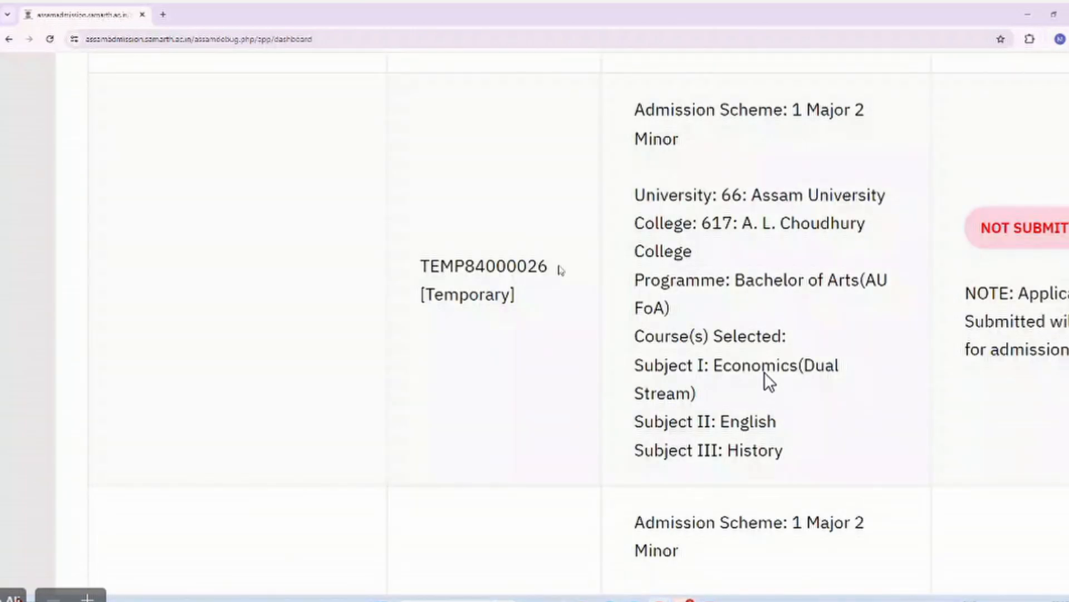
{"action": "scroll", "coordinate": [769, 382], "scroll_direction": "down", "scroll_amount": 4}
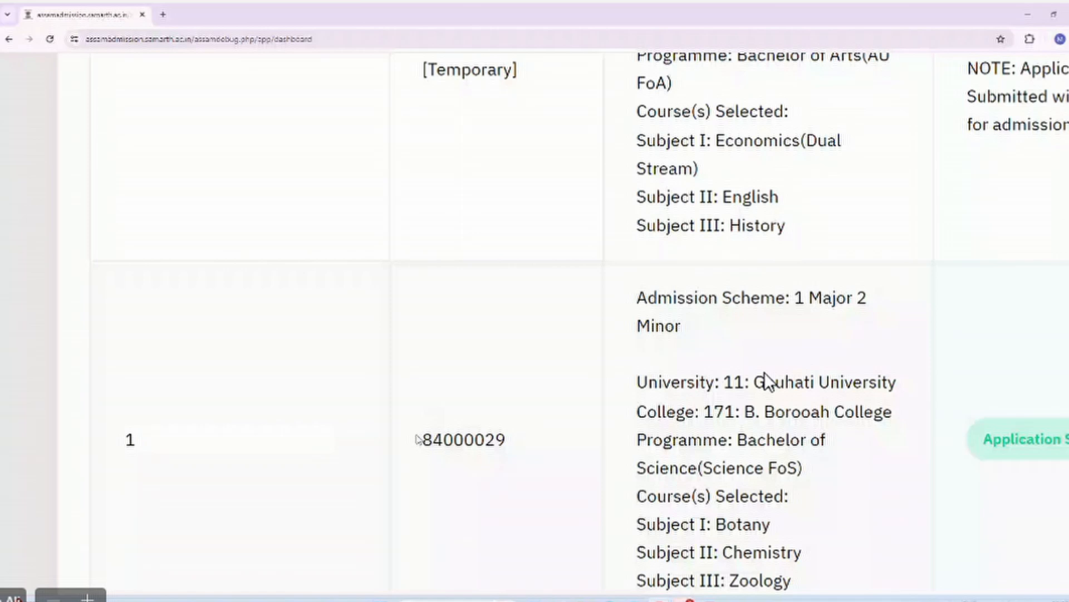
{"action": "scroll", "coordinate": [770, 382], "scroll_direction": "down", "scroll_amount": 4}
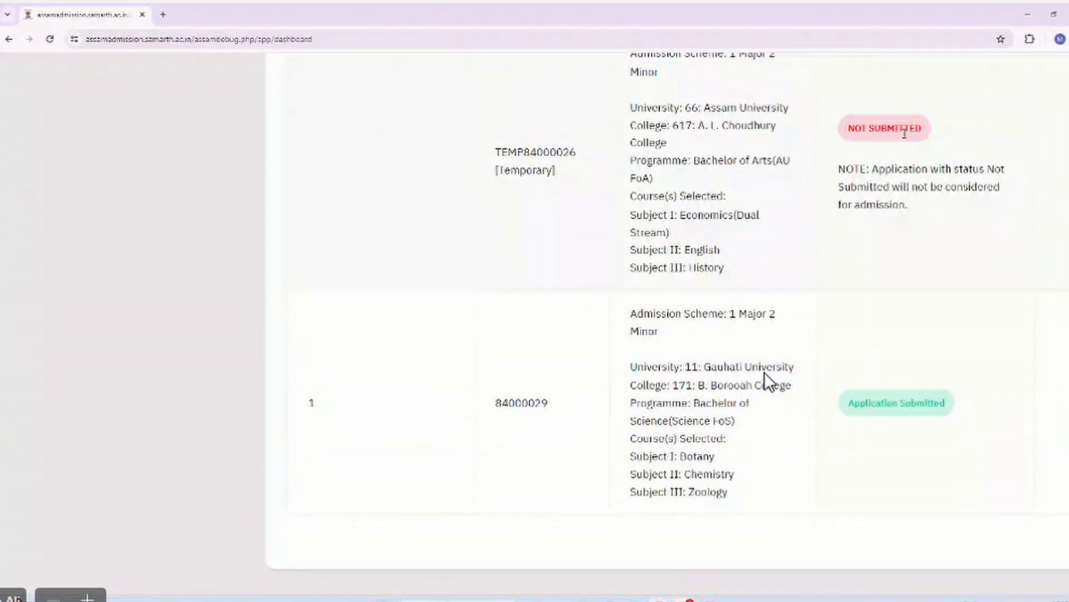
{"action": "scroll", "coordinate": [770, 382], "scroll_direction": "down", "scroll_amount": 2}
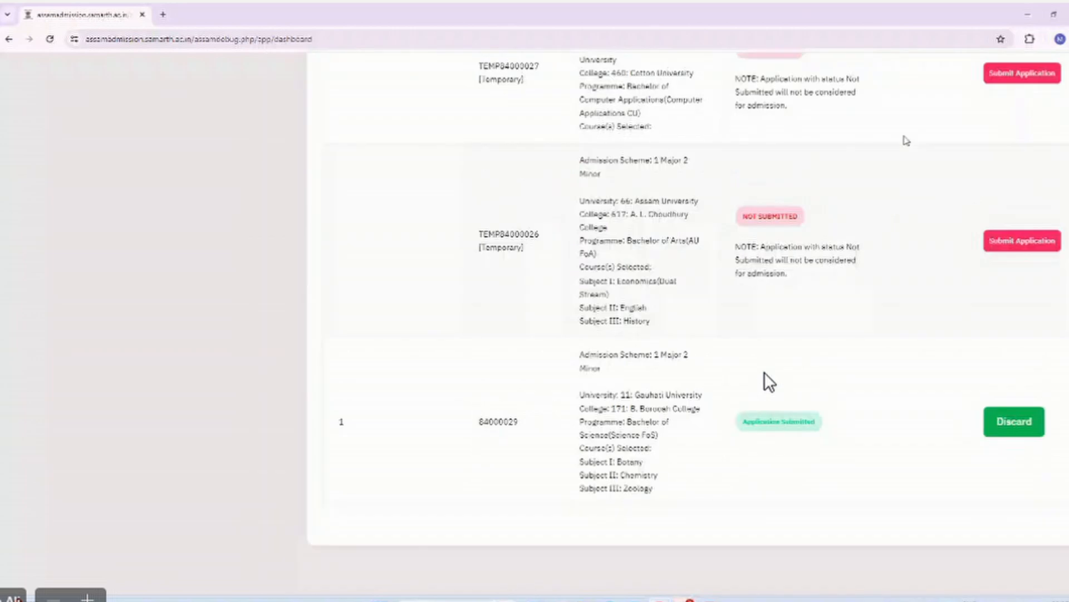
{"action": "left_click", "coordinate": [1026, 159]}
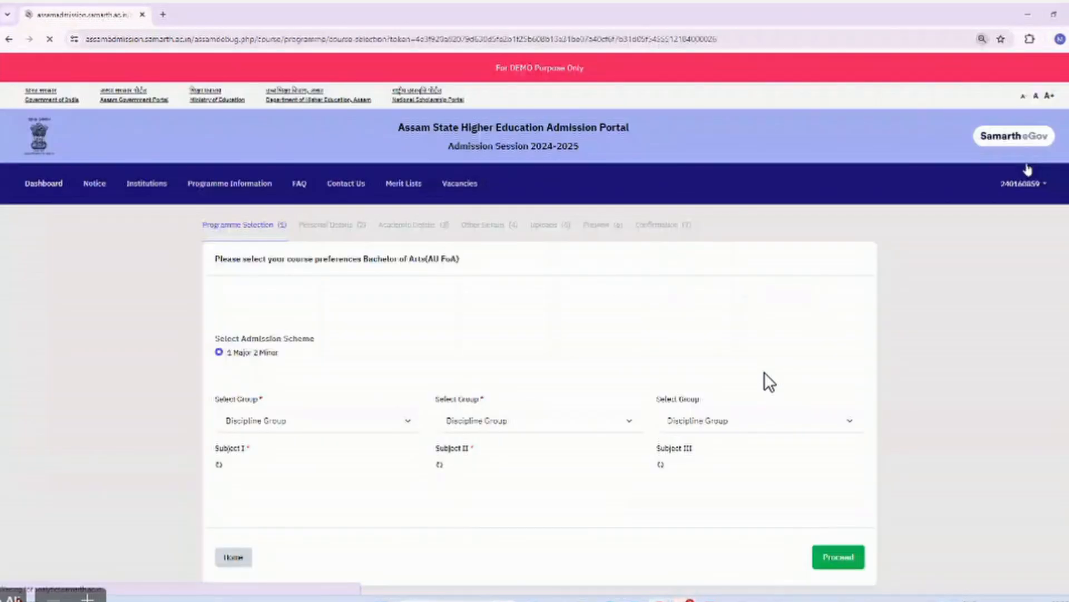
{"action": "scroll", "coordinate": [735, 422], "scroll_direction": "down", "scroll_amount": 3}
{"action": "scroll", "coordinate": [734, 422], "scroll_direction": "down", "scroll_amount": 1}
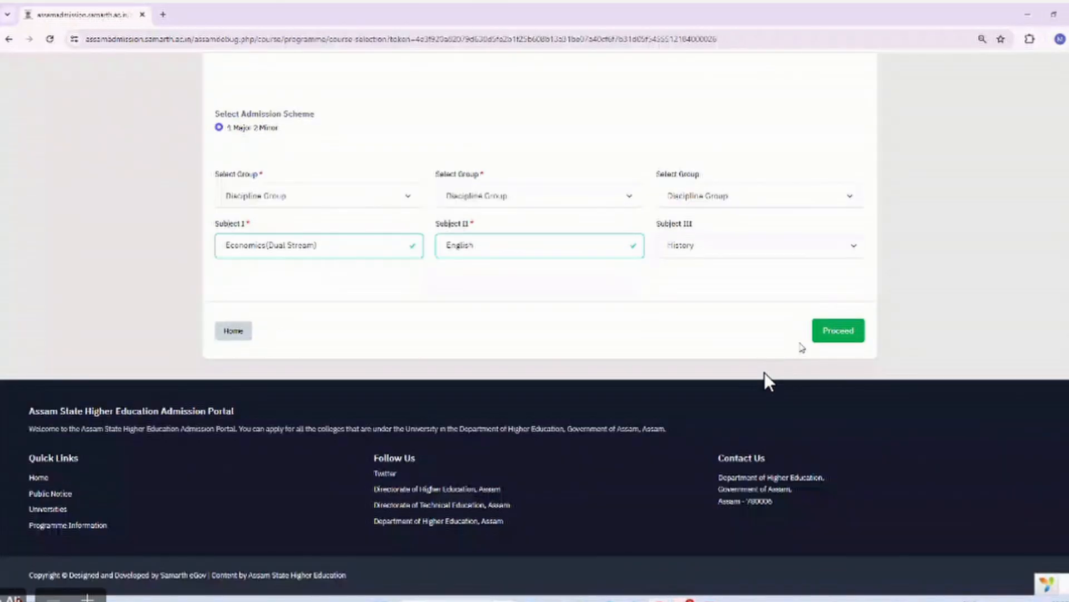
{"action": "left_click", "coordinate": [815, 334]}
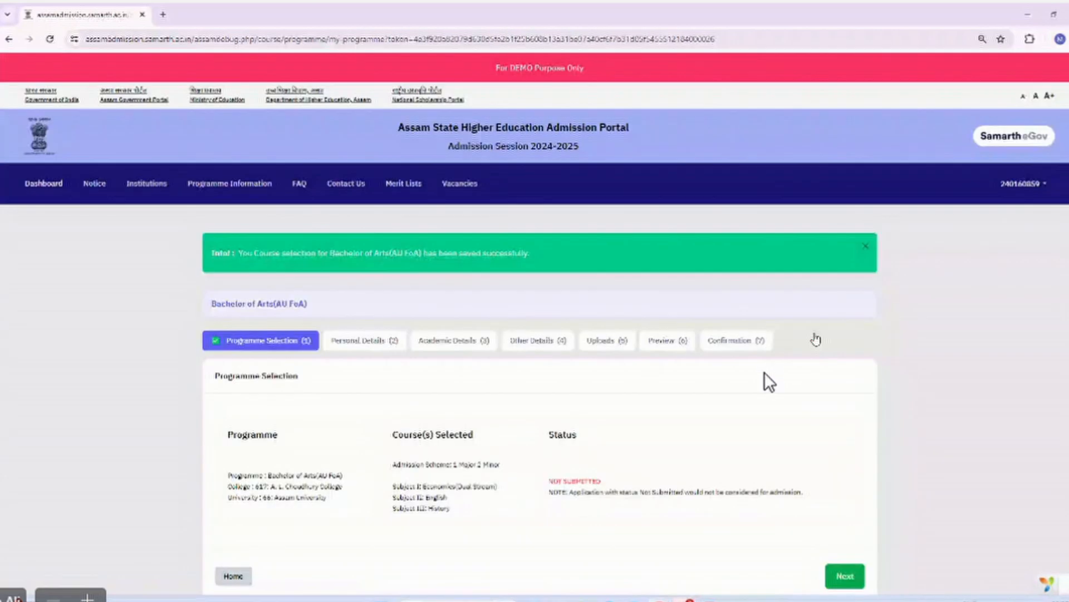
{"action": "scroll", "coordinate": [815, 338], "scroll_direction": "down", "scroll_amount": 4}
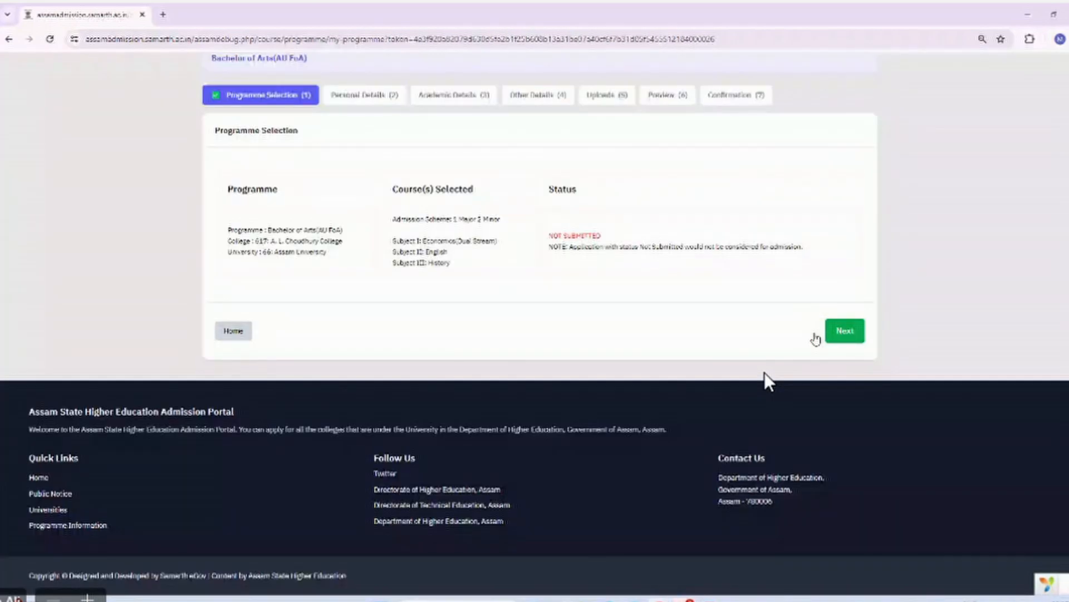
{"action": "left_click", "coordinate": [844, 331]}
{"action": "scroll", "coordinate": [845, 336], "scroll_direction": "down", "scroll_amount": 13}
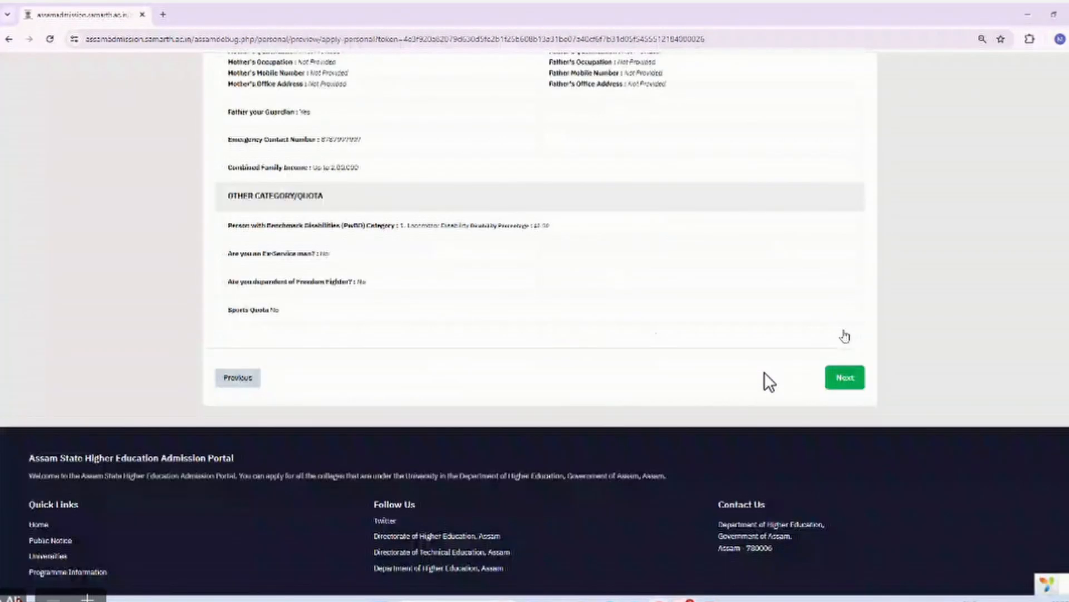
{"action": "scroll", "coordinate": [845, 336], "scroll_direction": "down", "scroll_amount": 1}
{"action": "left_click", "coordinate": [844, 332]}
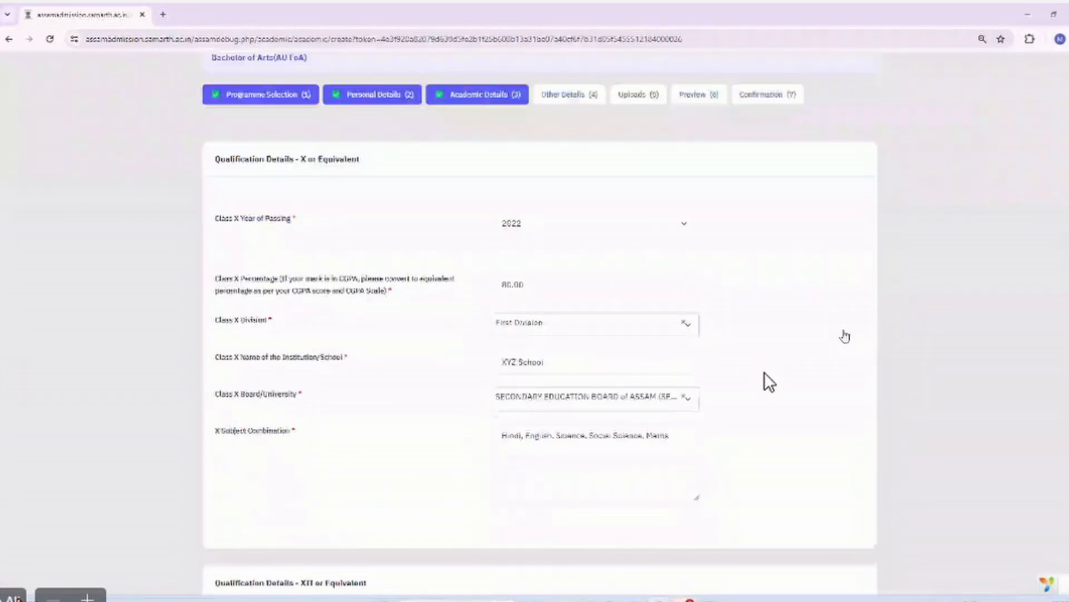
Mark all subject marks verified, save academic details, and continue through other details and uploads to the preview.
{"action": "scroll", "coordinate": [845, 336], "scroll_direction": "down", "scroll_amount": 15}
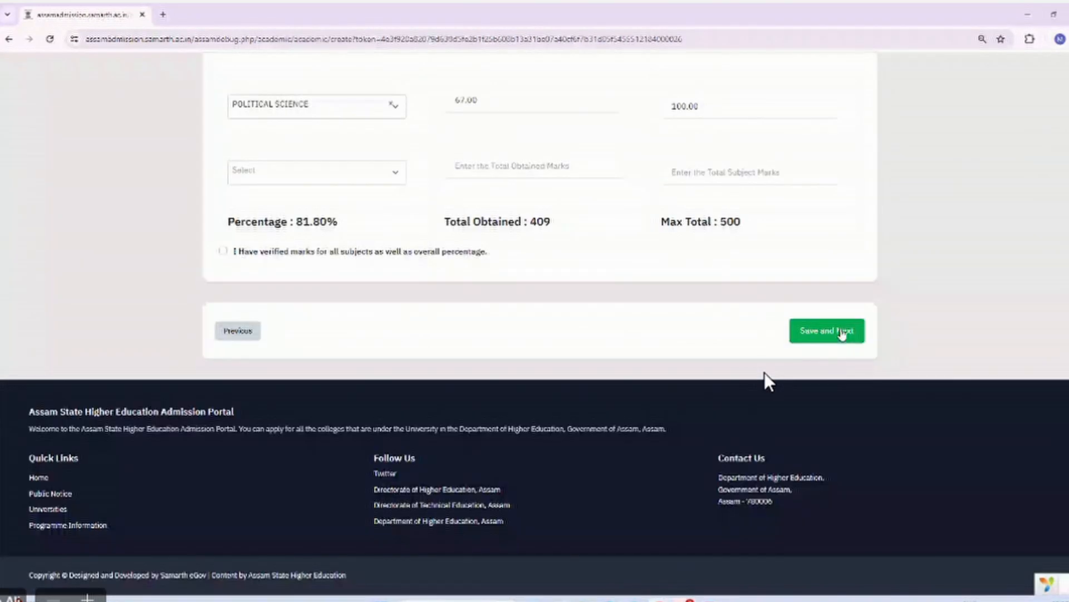
{"action": "left_click", "coordinate": [311, 251]}
{"action": "left_click", "coordinate": [812, 330]}
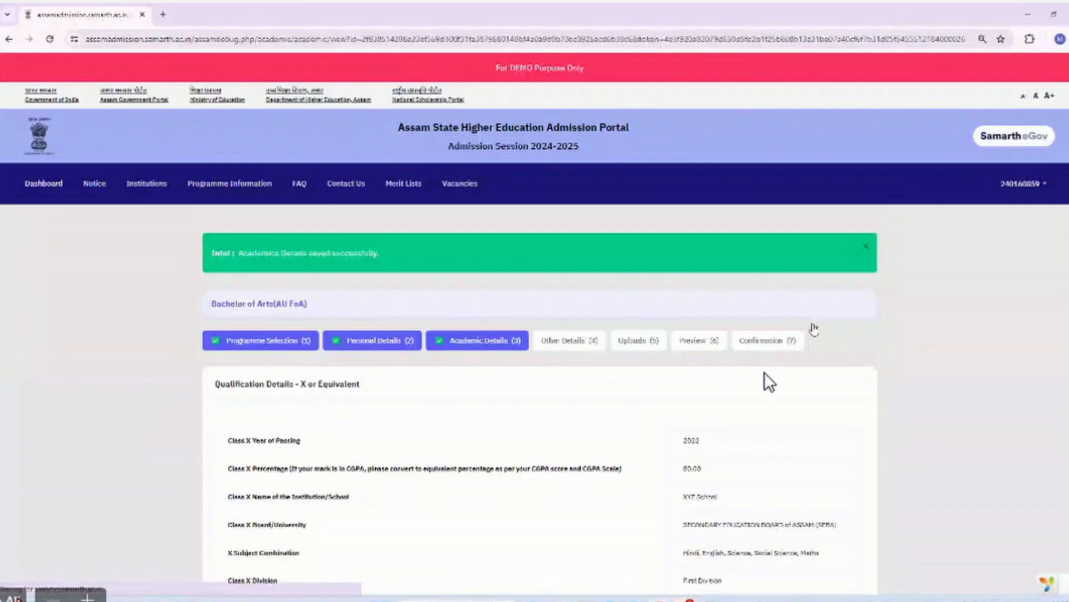
{"action": "scroll", "coordinate": [770, 382], "scroll_direction": "down", "scroll_amount": 15}
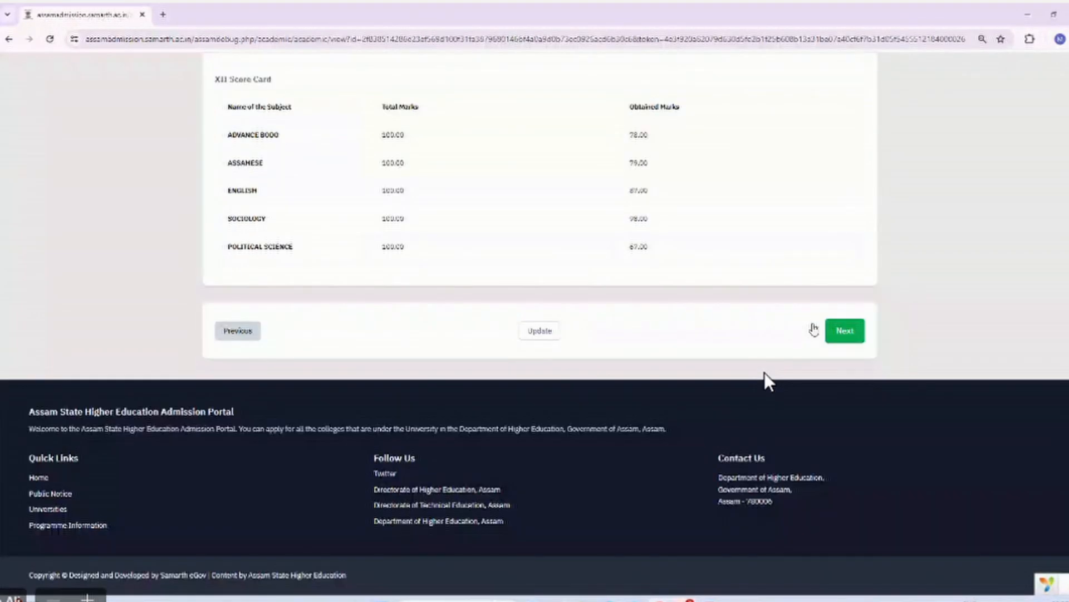
{"action": "left_click", "coordinate": [844, 332]}
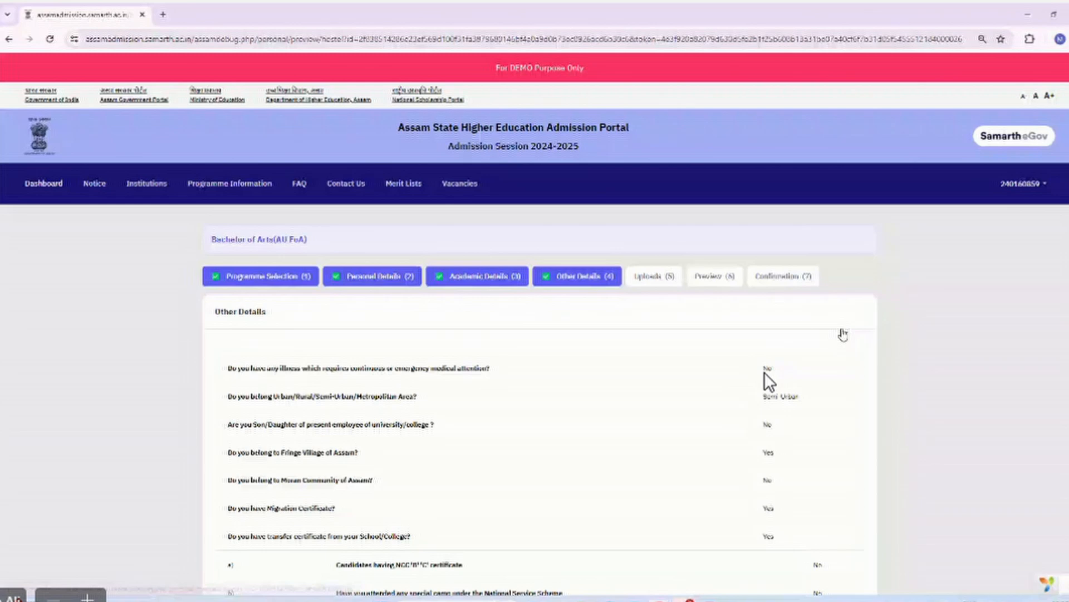
{"action": "scroll", "coordinate": [770, 382], "scroll_direction": "down", "scroll_amount": 8}
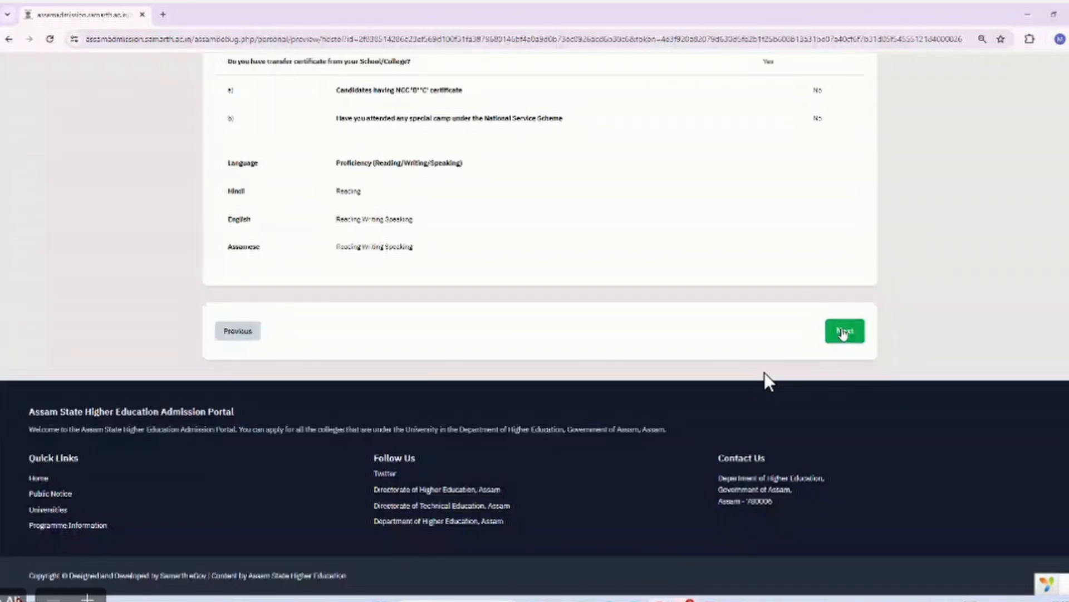
{"action": "left_click", "coordinate": [843, 332]}
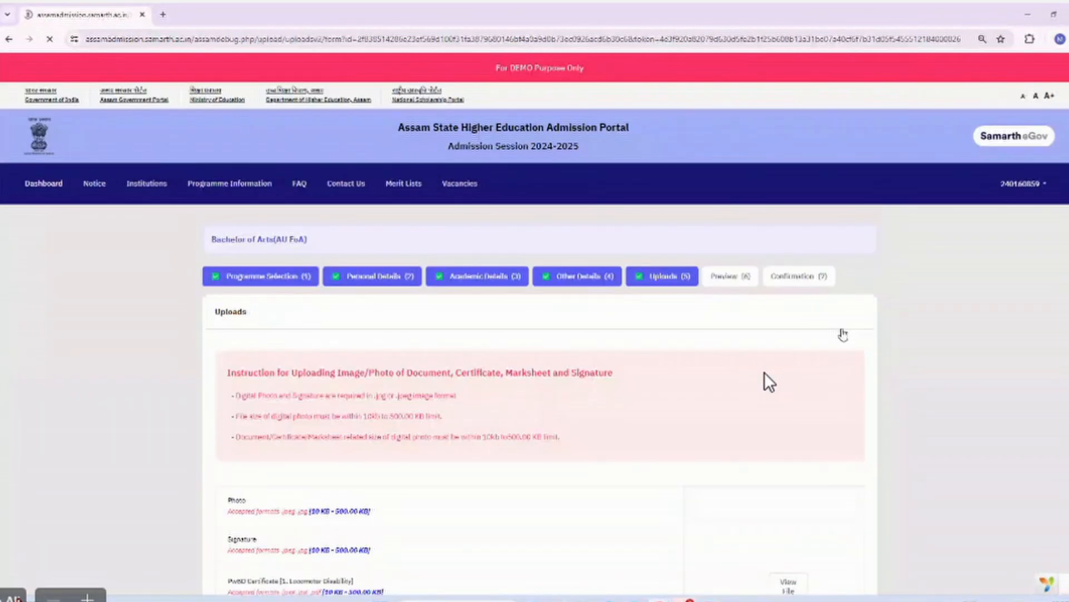
{"action": "scroll", "coordinate": [769, 382], "scroll_direction": "down", "scroll_amount": 10}
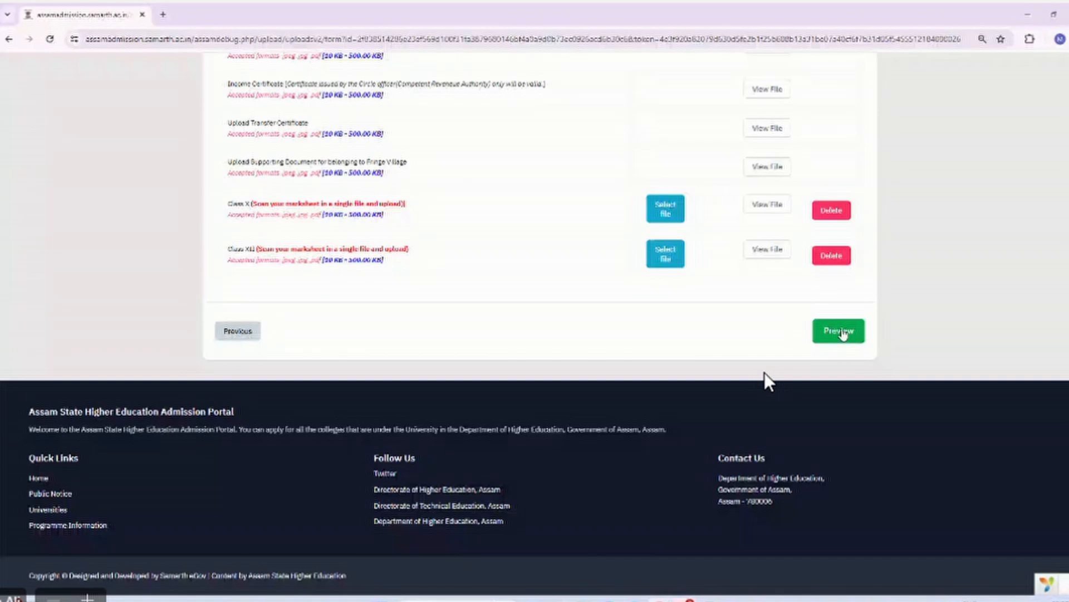
{"action": "left_click", "coordinate": [842, 332]}
{"action": "scroll", "coordinate": [770, 382], "scroll_direction": "down", "scroll_amount": 15}
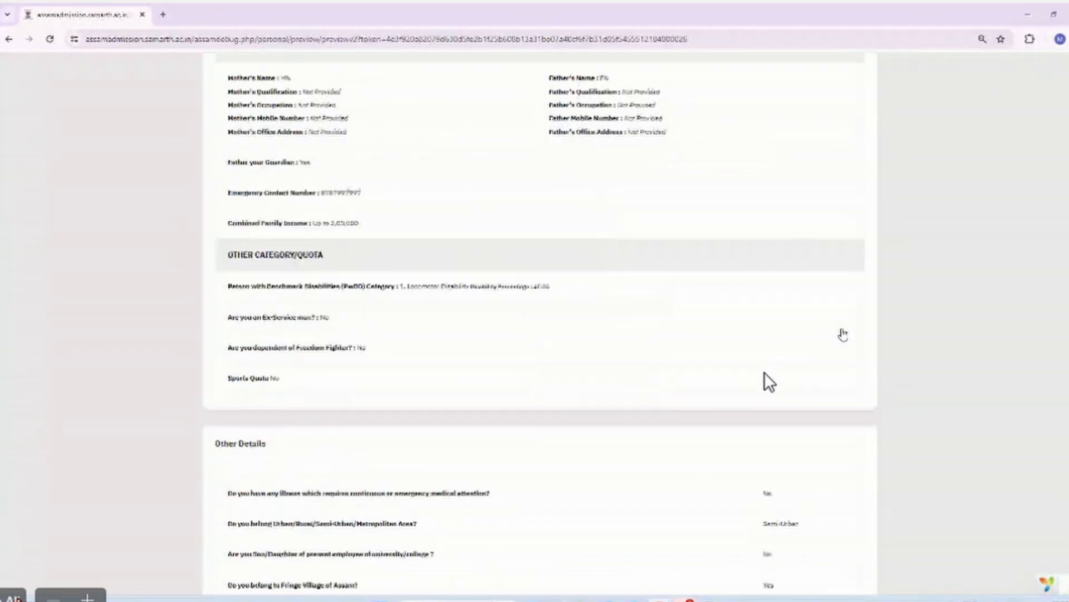
{"action": "scroll", "coordinate": [769, 382], "scroll_direction": "down", "scroll_amount": 20}
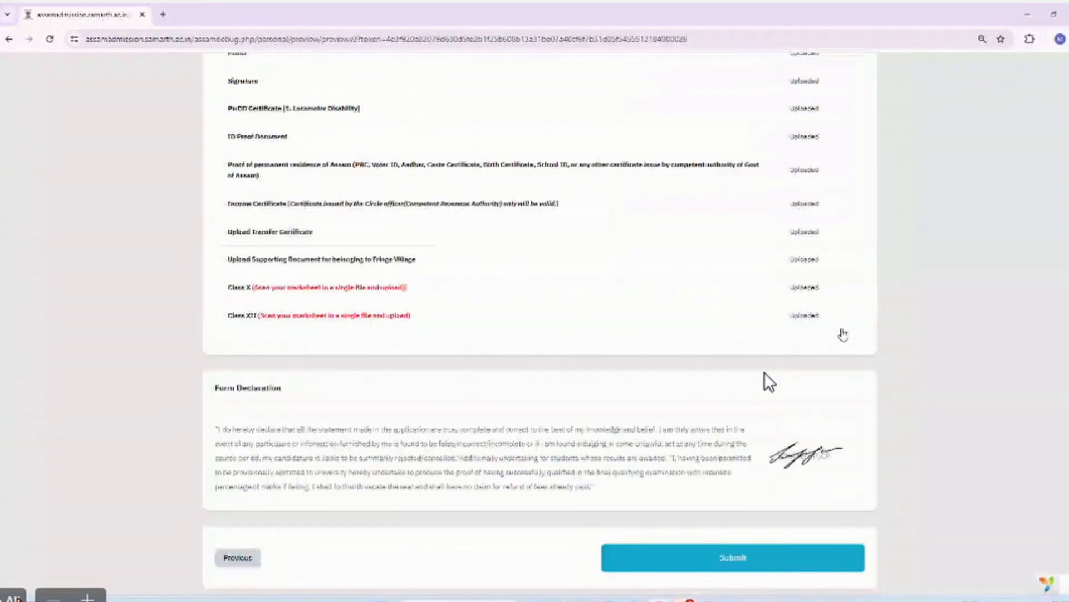
On Verify Details, confirm name, date of birth, General category, Female gender, parents' names and address.
{"action": "left_click", "coordinate": [815, 331]}
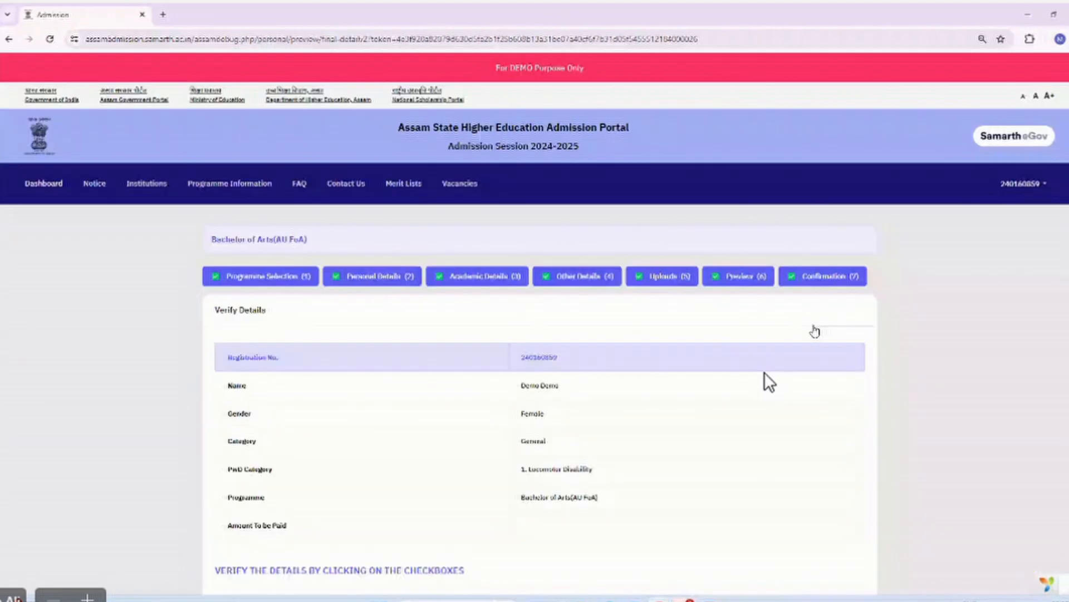
{"action": "scroll", "coordinate": [811, 329], "scroll_direction": "down", "scroll_amount": 4}
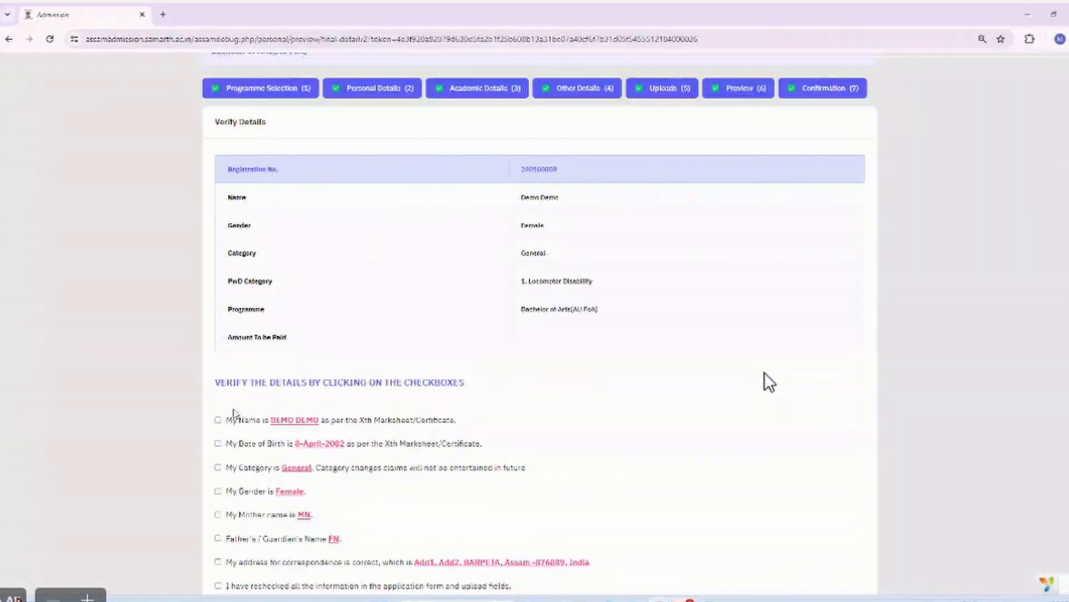
{"action": "left_click", "coordinate": [218, 420]}
{"action": "left_click", "coordinate": [218, 444]}
{"action": "scroll", "coordinate": [219, 331], "scroll_direction": "down", "scroll_amount": 3}
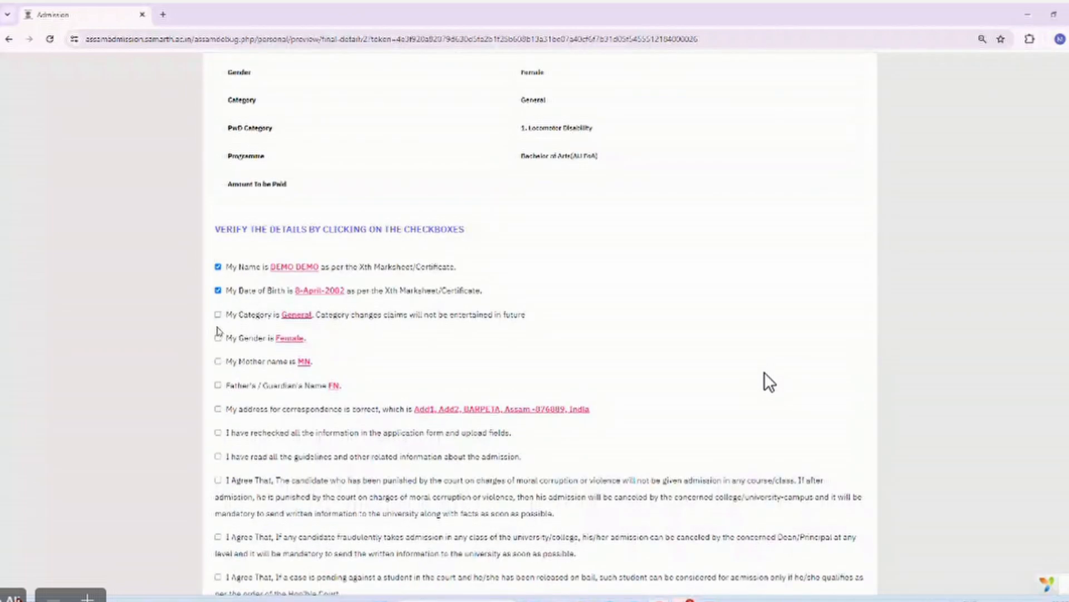
{"action": "left_click", "coordinate": [218, 314]}
{"action": "left_click", "coordinate": [218, 337]}
{"action": "left_click", "coordinate": [218, 362]}
{"action": "left_click", "coordinate": [218, 385]}
{"action": "left_click", "coordinate": [218, 408]}
Accept the rechecked, guidelines, conviction, fraud, court case, police detention and truthfulness declarations, then return to the dashboard.
{"action": "left_click", "coordinate": [218, 432]}
{"action": "left_click", "coordinate": [219, 456]}
{"action": "left_click", "coordinate": [218, 479]}
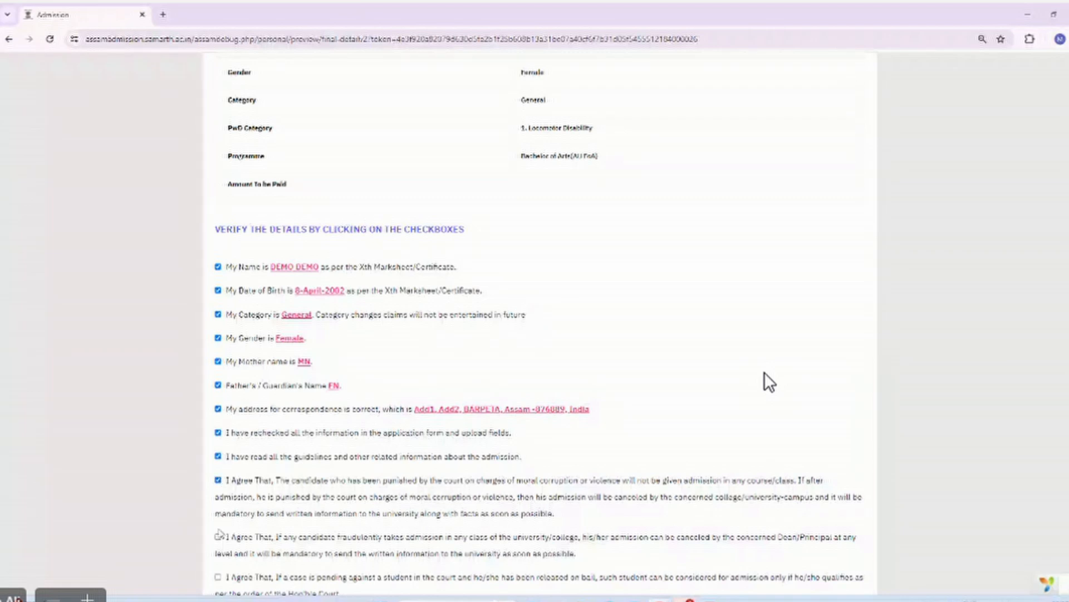
{"action": "left_click", "coordinate": [218, 536]}
{"action": "scroll", "coordinate": [220, 535], "scroll_direction": "down", "scroll_amount": 3}
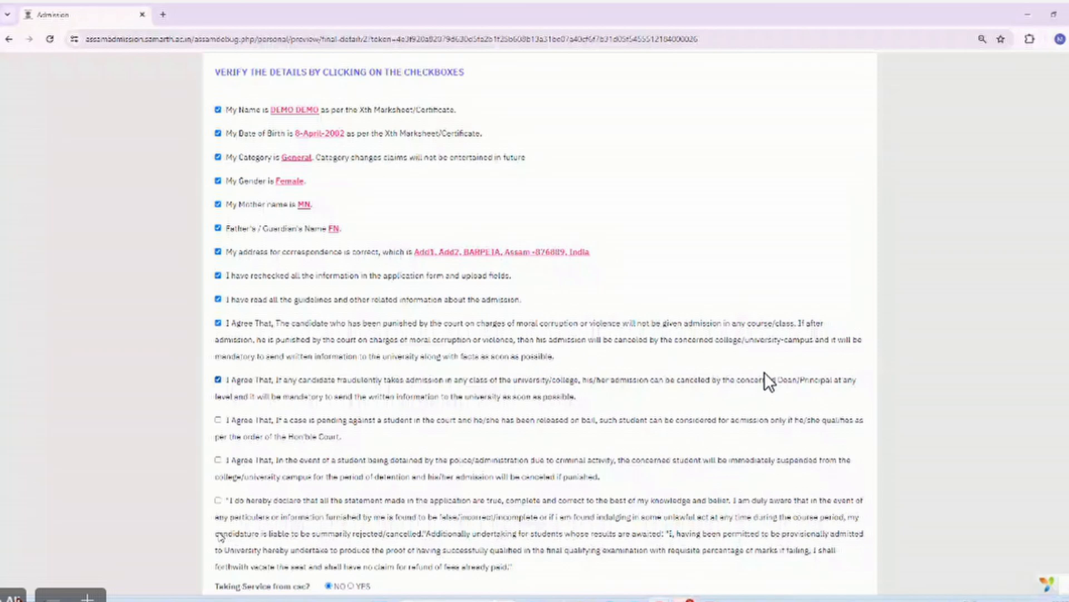
{"action": "left_click", "coordinate": [217, 419]}
{"action": "left_click", "coordinate": [218, 460]}
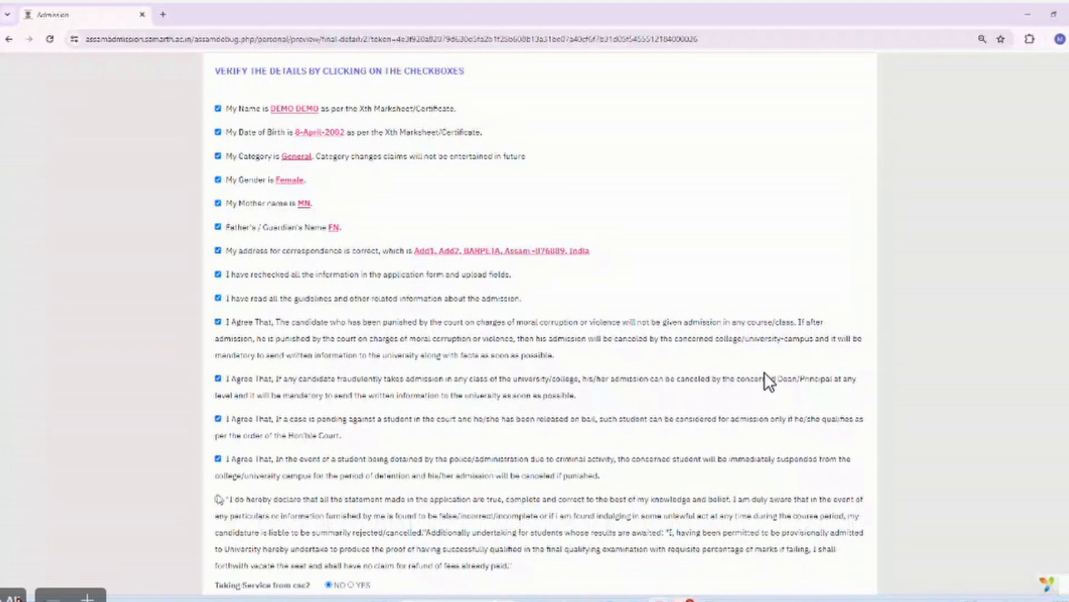
{"action": "left_click", "coordinate": [218, 499]}
{"action": "scroll", "coordinate": [299, 353], "scroll_direction": "down", "scroll_amount": 3}
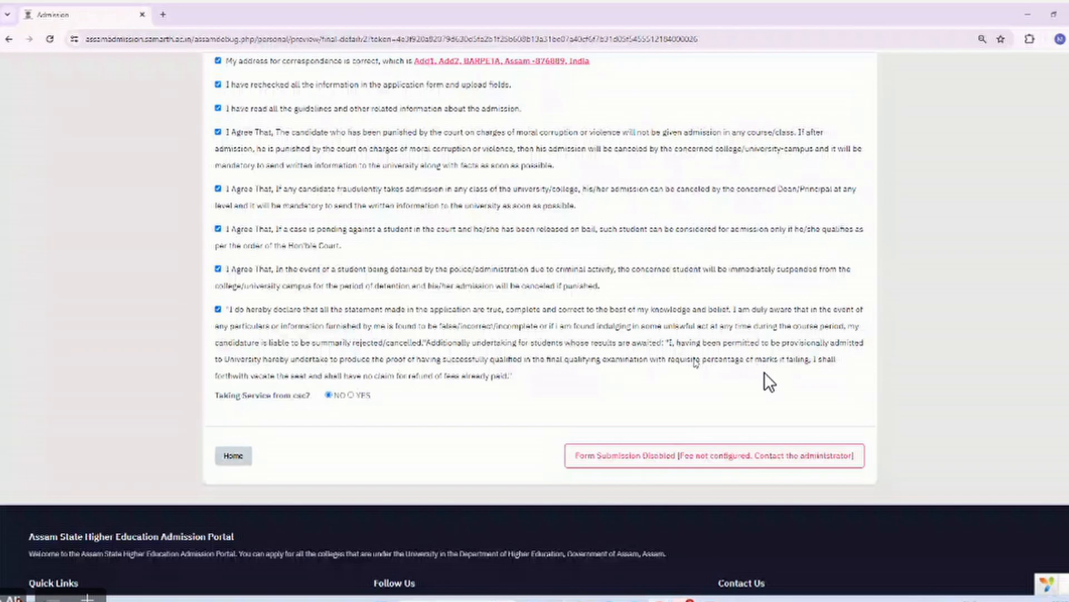
{"action": "scroll", "coordinate": [696, 363], "scroll_direction": "up", "scroll_amount": 12}
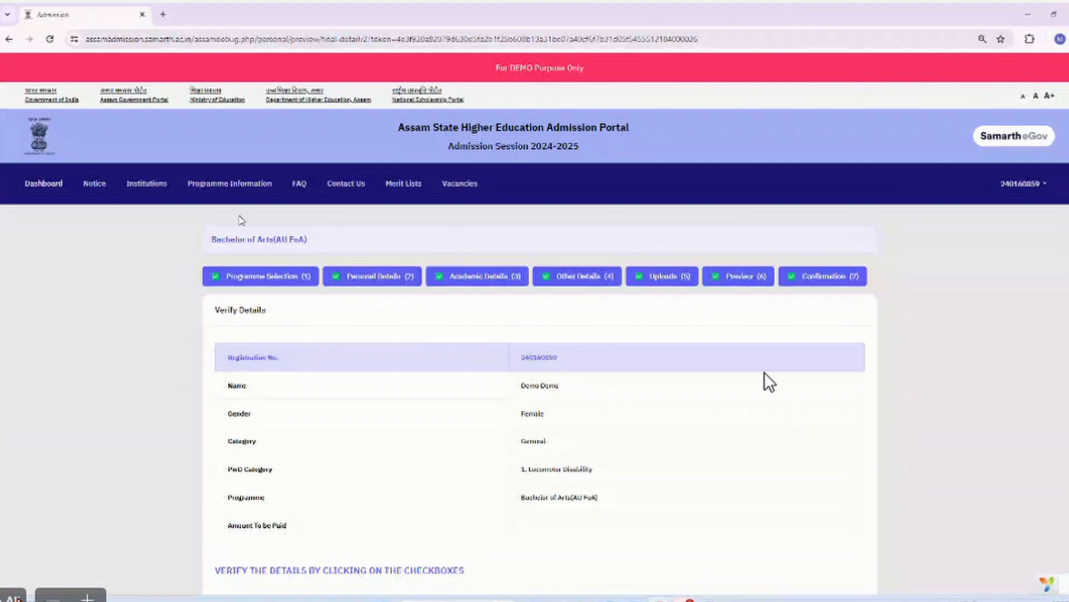
{"action": "left_click", "coordinate": [49, 187]}
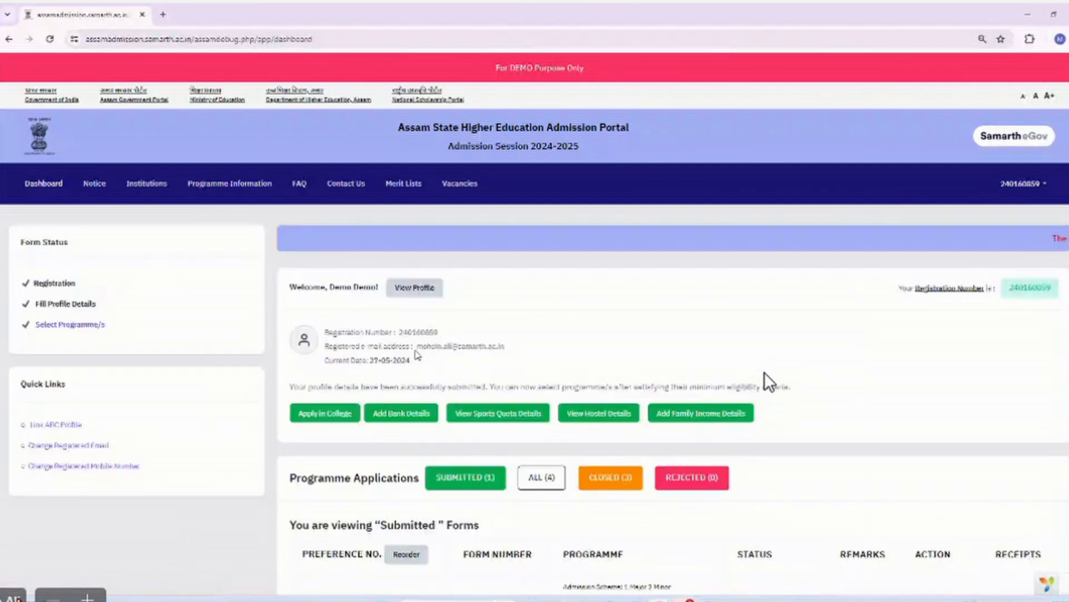
Start a new college application with Assam Women's University and its college selected.
{"action": "scroll", "coordinate": [543, 303], "scroll_direction": "down", "scroll_amount": 2}
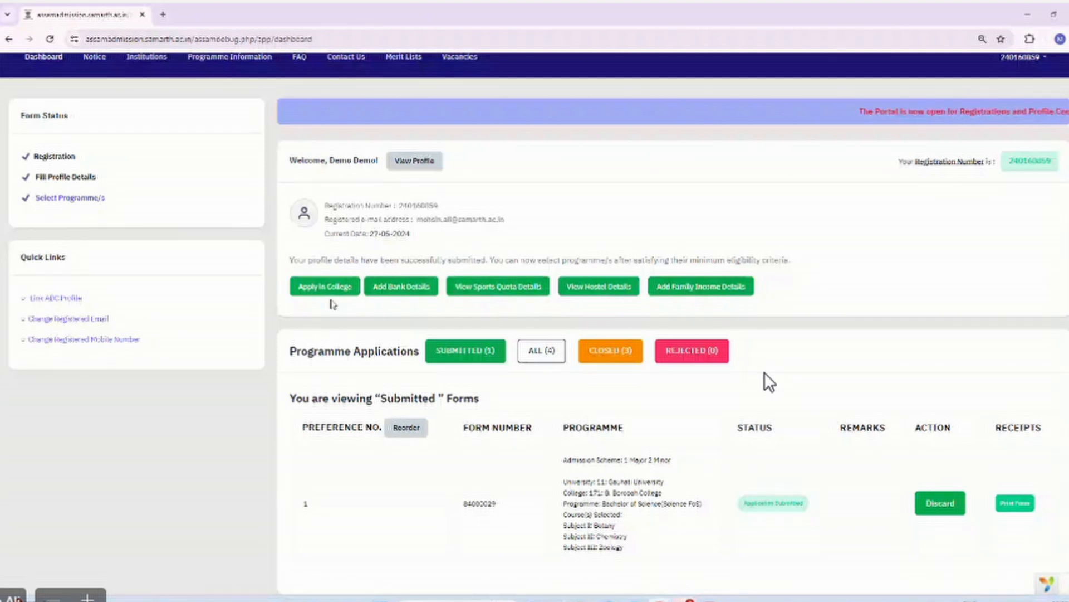
{"action": "left_click", "coordinate": [332, 286]}
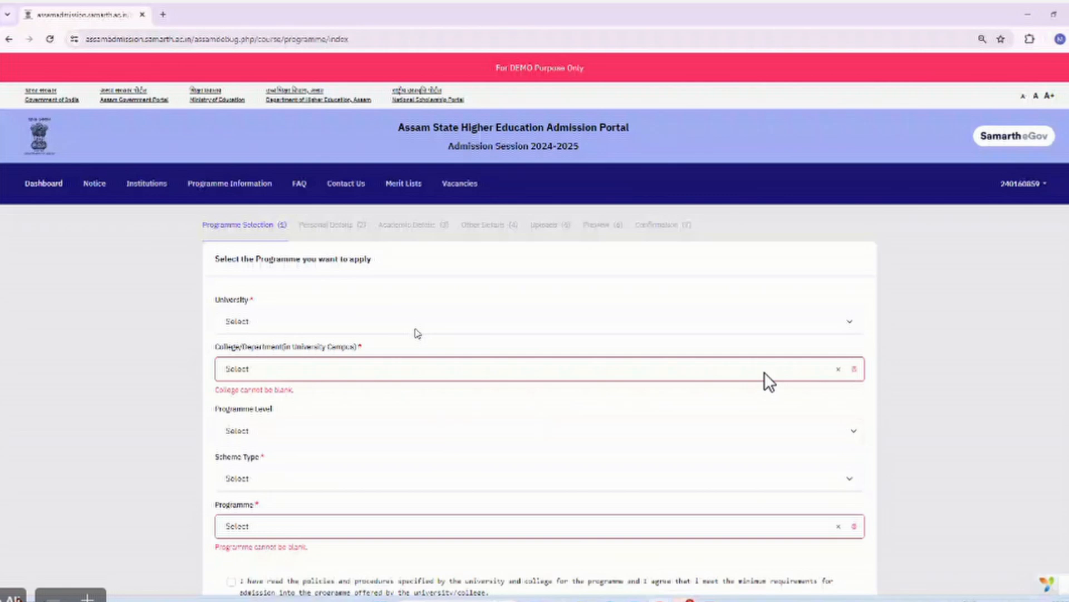
{"action": "scroll", "coordinate": [417, 334], "scroll_direction": "down", "scroll_amount": 2}
{"action": "left_click", "coordinate": [275, 222]}
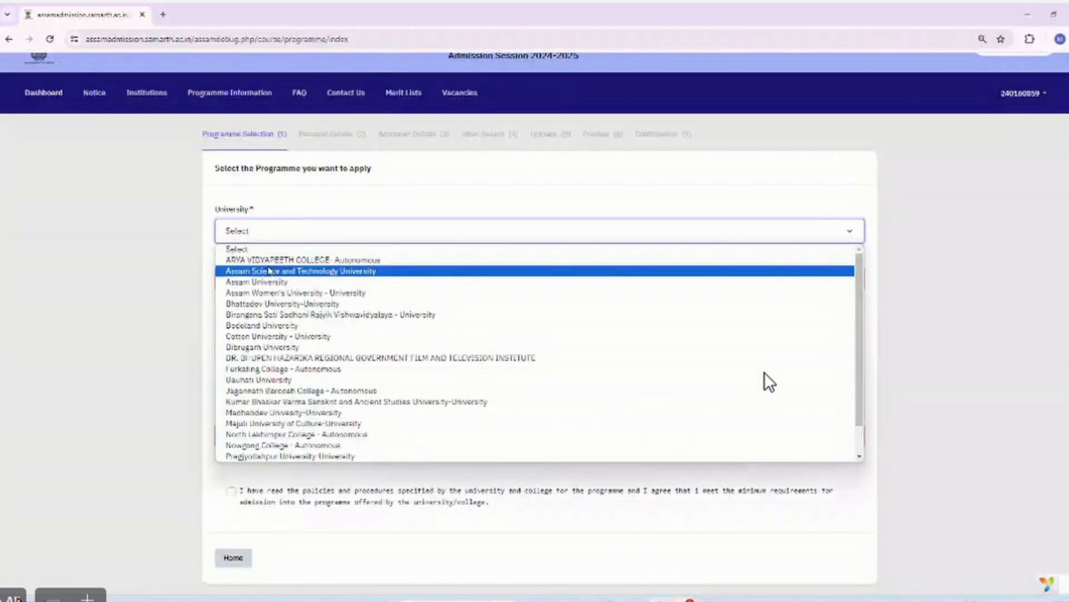
{"action": "key", "text": "Down"}
{"action": "left_click", "coordinate": [285, 290]}
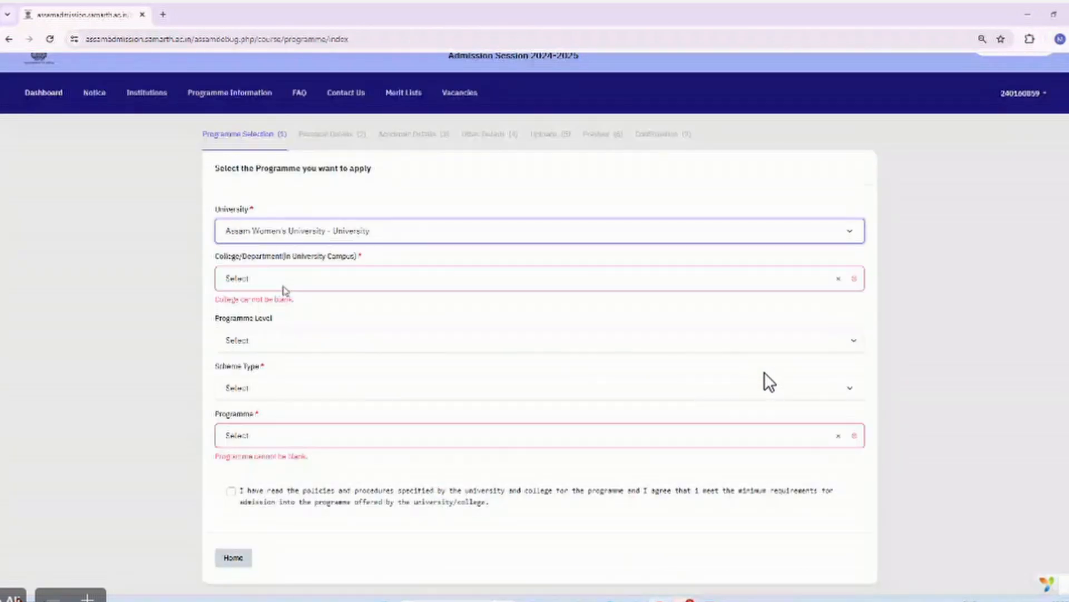
{"action": "left_click", "coordinate": [276, 281]}
{"action": "left_click", "coordinate": [287, 367]}
Choose Integrated Programmes, NEP-STREAM and INTEGRATED DEGREE, accept the admission policy and proceed.
{"action": "scroll", "coordinate": [262, 227], "scroll_direction": "down", "scroll_amount": 2}
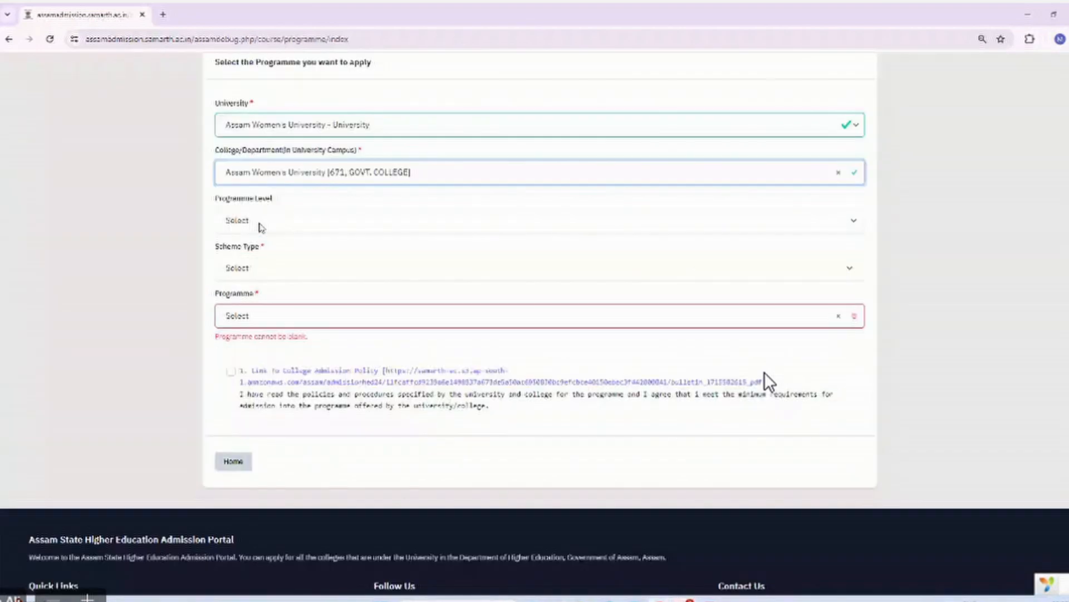
{"action": "left_click", "coordinate": [256, 222]}
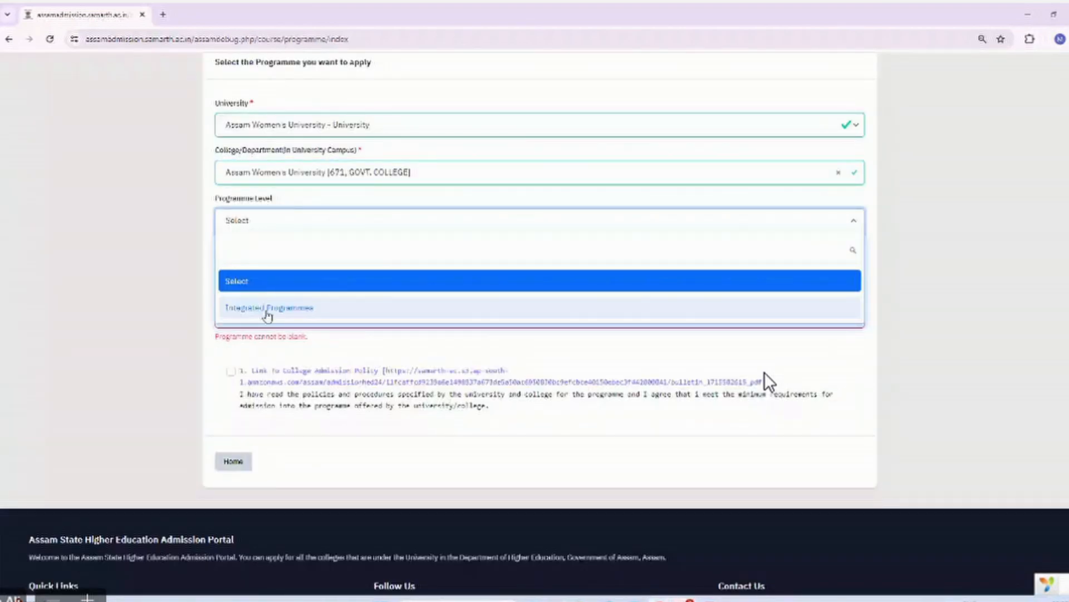
{"action": "left_click", "coordinate": [268, 308]}
{"action": "scroll", "coordinate": [268, 315], "scroll_direction": "down", "scroll_amount": 2}
{"action": "left_click", "coordinate": [249, 167]}
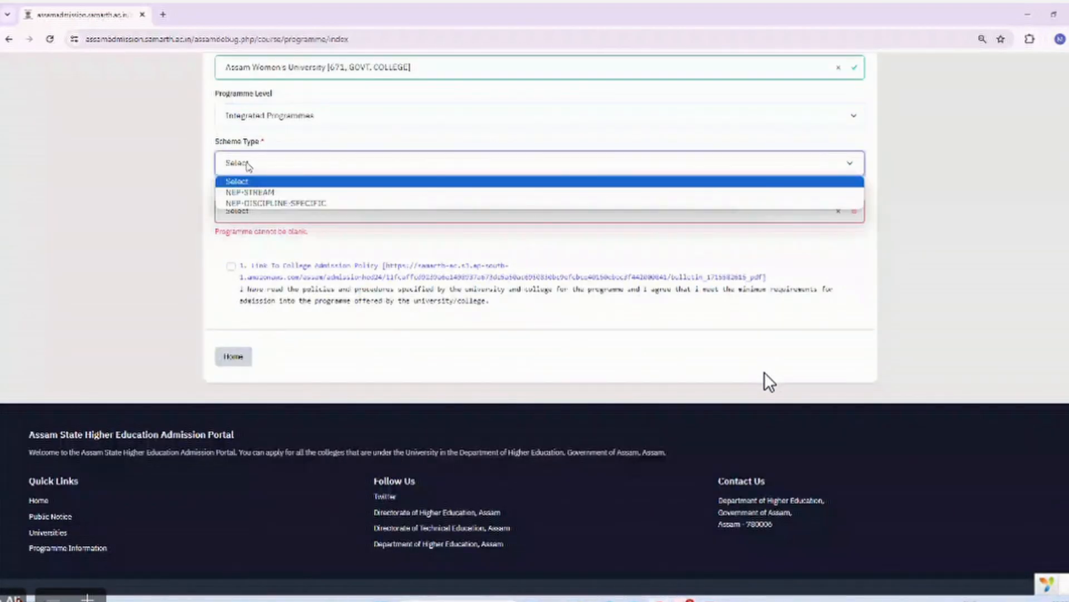
{"action": "left_click", "coordinate": [251, 192]}
{"action": "left_click", "coordinate": [241, 212]}
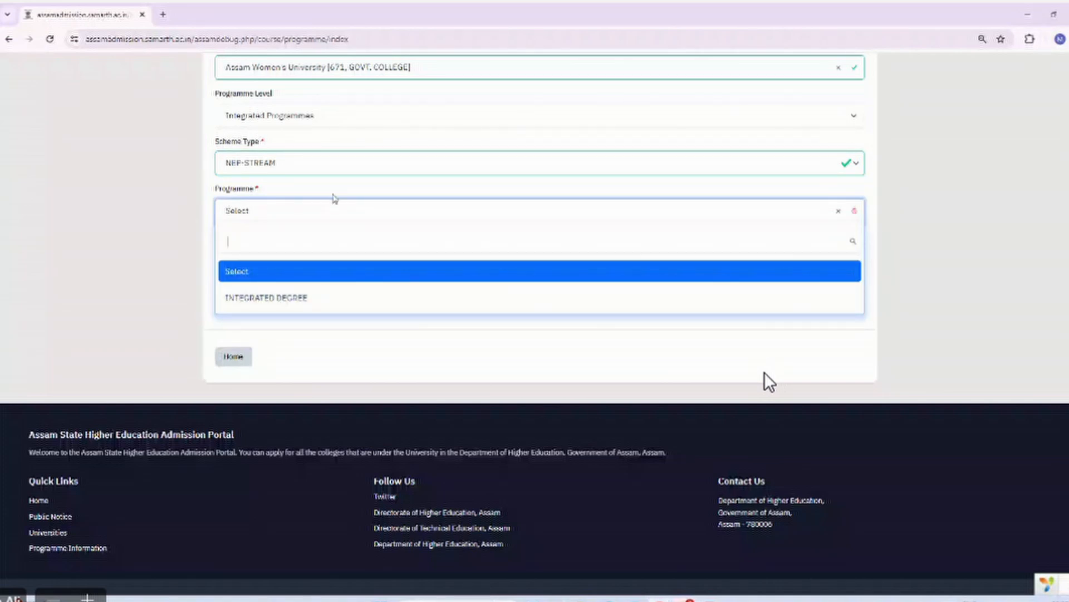
{"action": "left_click", "coordinate": [286, 301]}
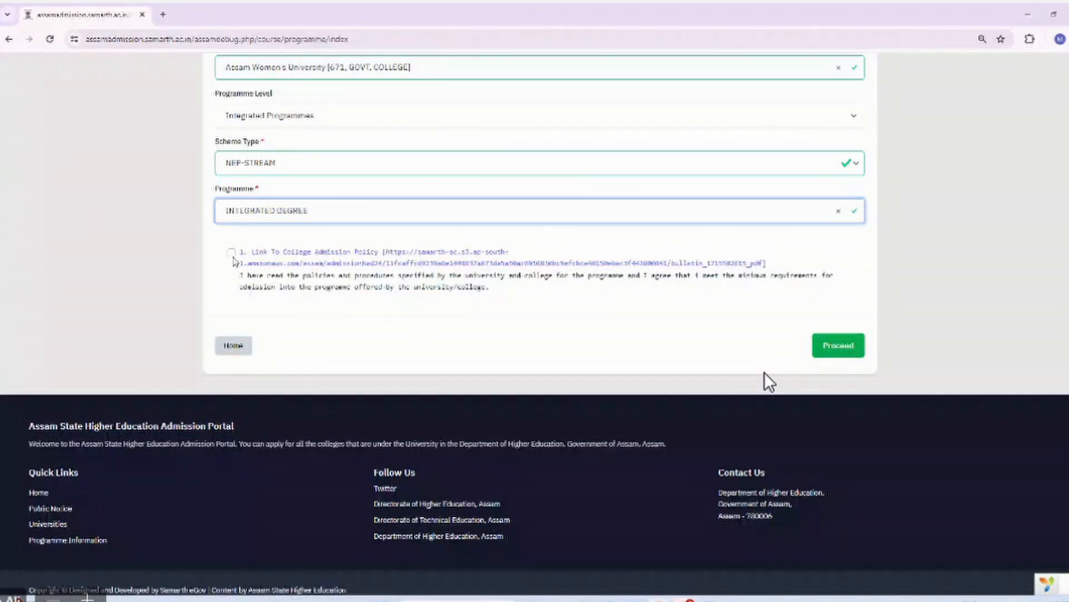
{"action": "left_click", "coordinate": [231, 253]}
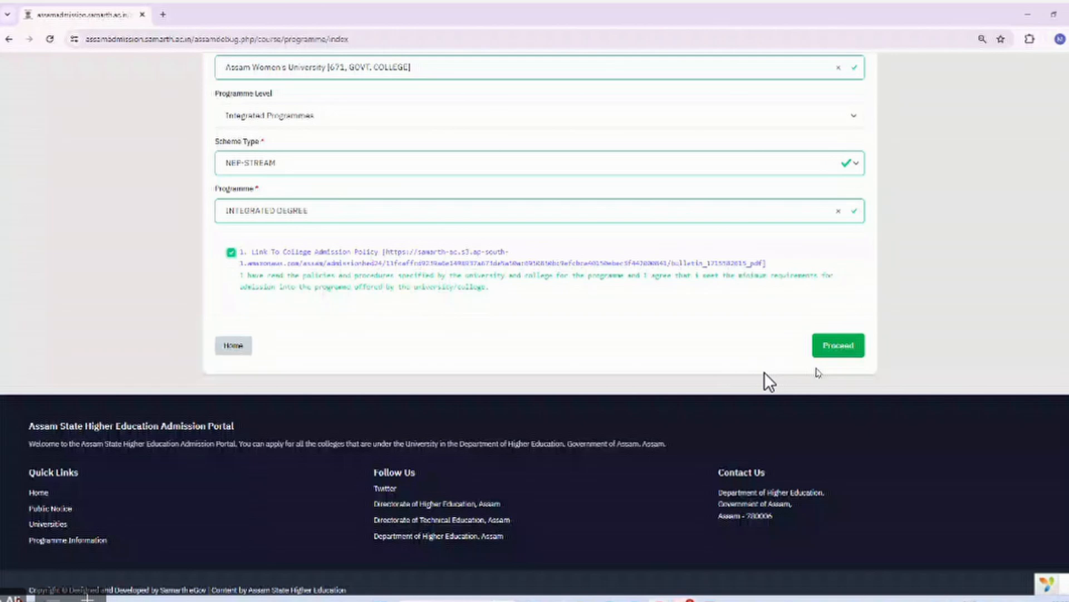
{"action": "left_click", "coordinate": [840, 348]}
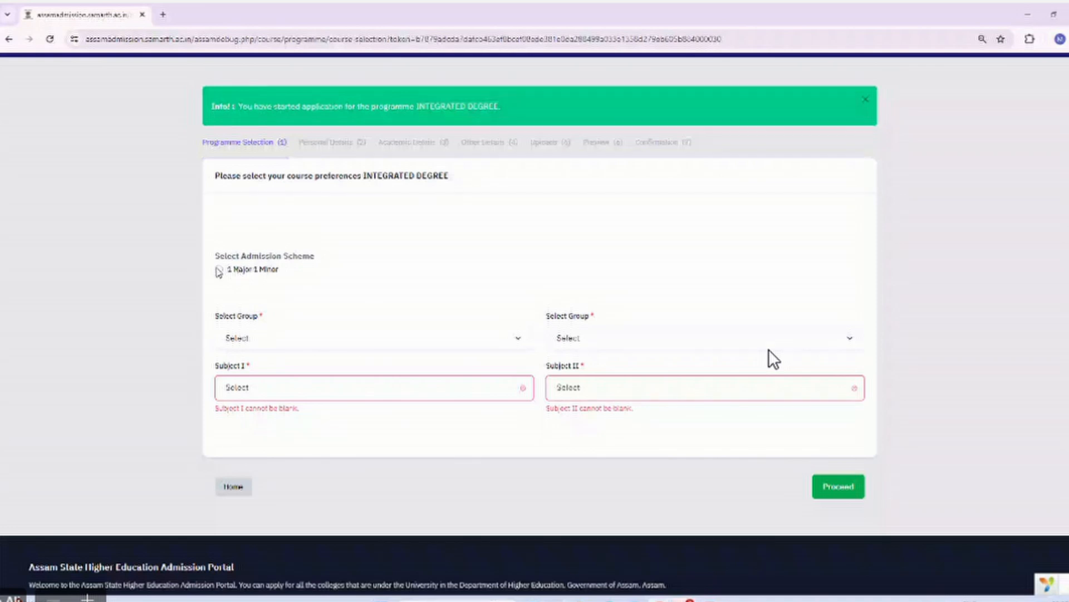
Choose the 1 Major 1 Minor scheme with Subject I as Assamese from the Discipline Group.
{"action": "left_click", "coordinate": [239, 271]}
{"action": "scroll", "coordinate": [262, 334], "scroll_direction": "down", "scroll_amount": 2}
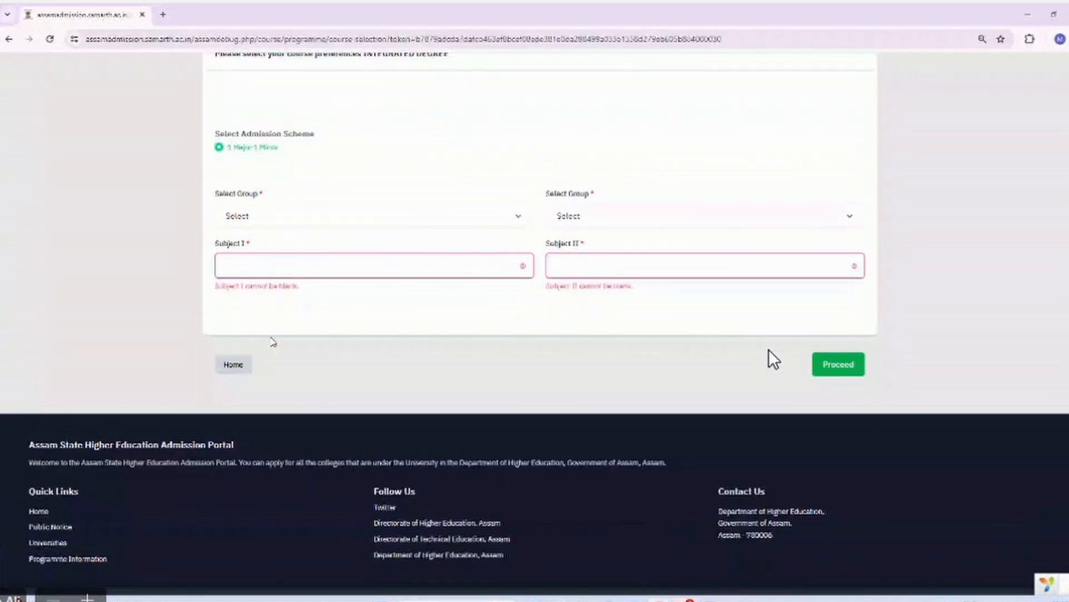
{"action": "left_click", "coordinate": [275, 222]}
{"action": "left_click", "coordinate": [267, 244]}
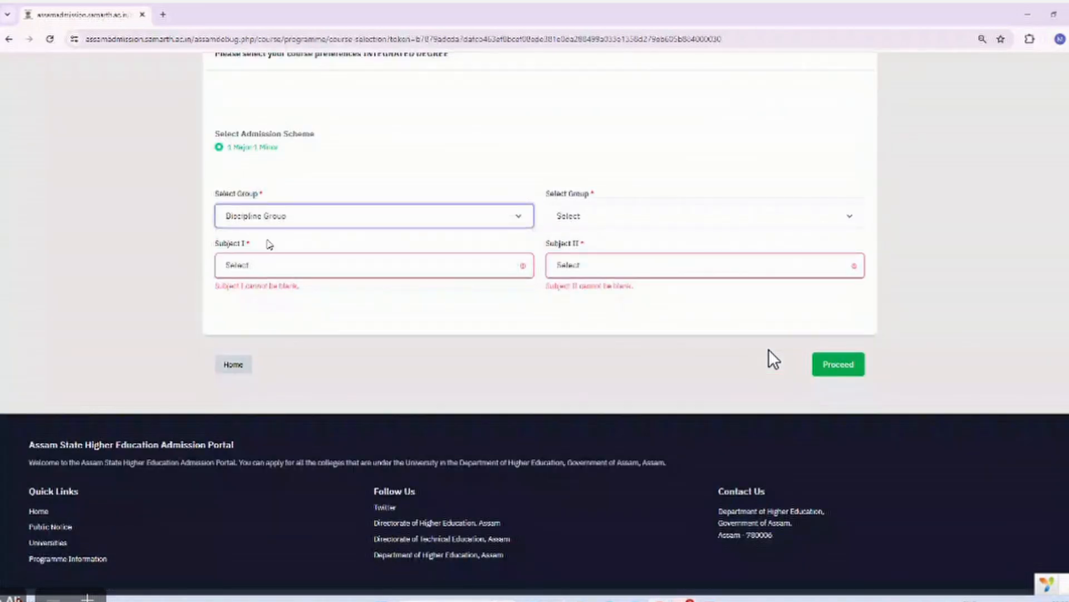
{"action": "left_click", "coordinate": [269, 267]}
{"action": "scroll", "coordinate": [294, 376], "scroll_direction": "down", "scroll_amount": 5}
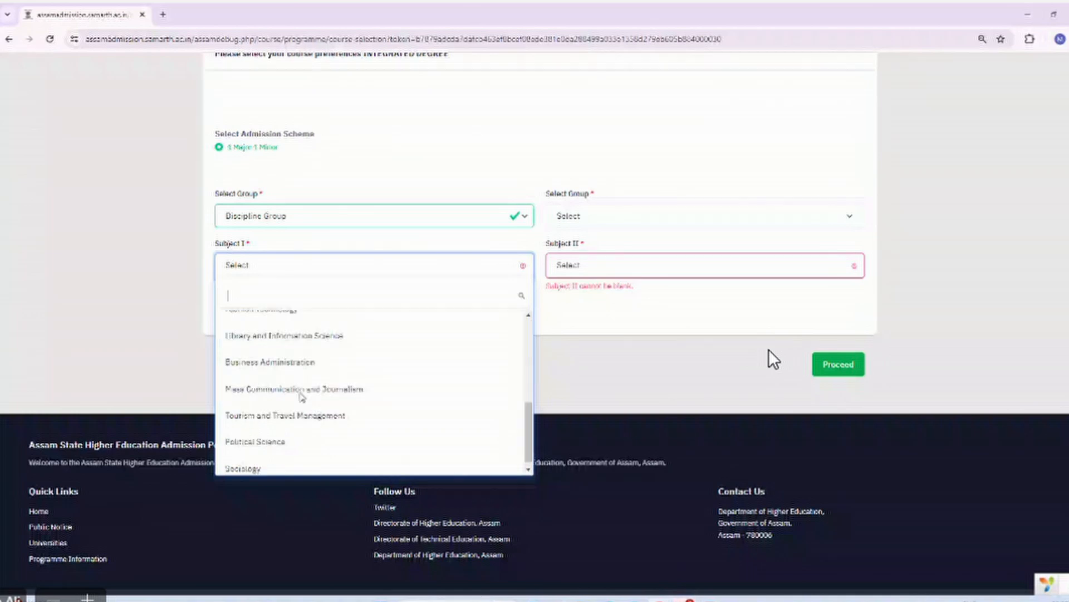
{"action": "scroll", "coordinate": [302, 396], "scroll_direction": "up", "scroll_amount": 3}
{"action": "scroll", "coordinate": [244, 354], "scroll_direction": "up", "scroll_amount": 1}
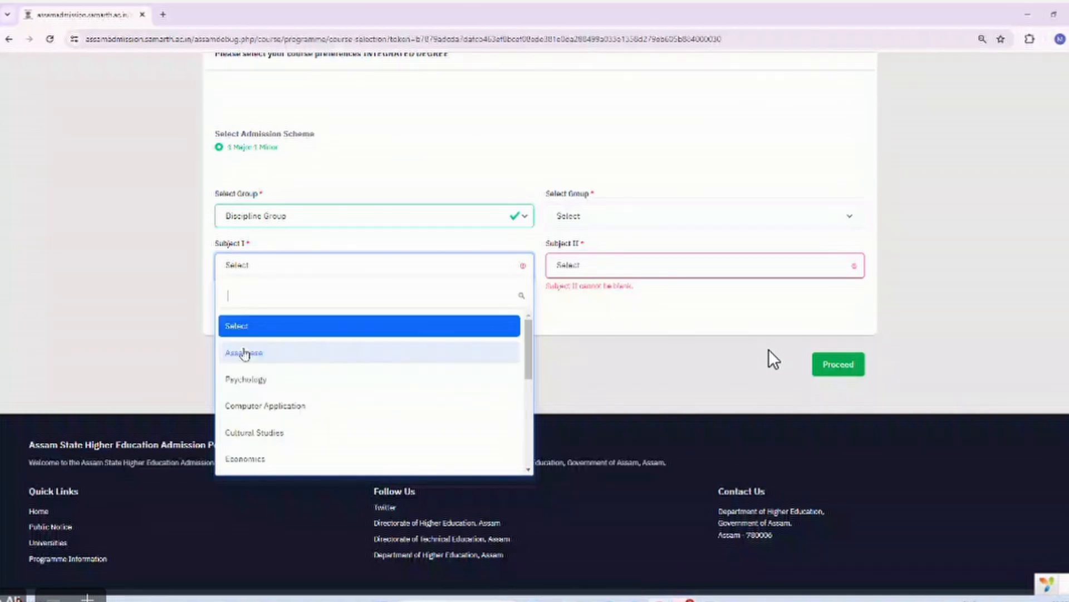
{"action": "left_click", "coordinate": [244, 354]}
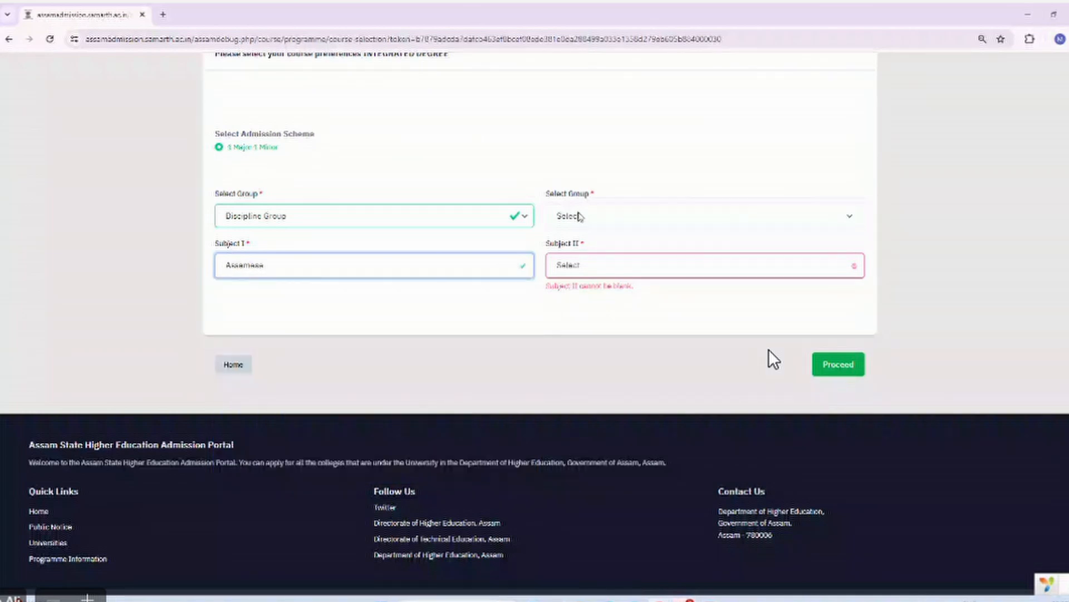
Set Subject II to Education from the Discipline Group and save the course choice.
{"action": "left_click", "coordinate": [579, 217]}
{"action": "left_click", "coordinate": [587, 243]}
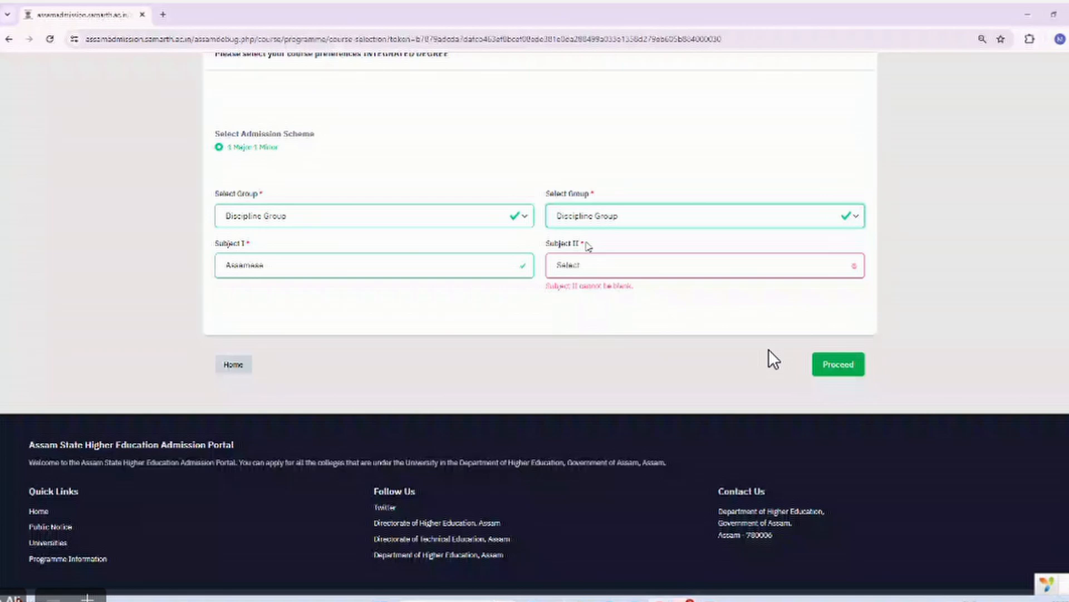
{"action": "left_click", "coordinate": [587, 274]}
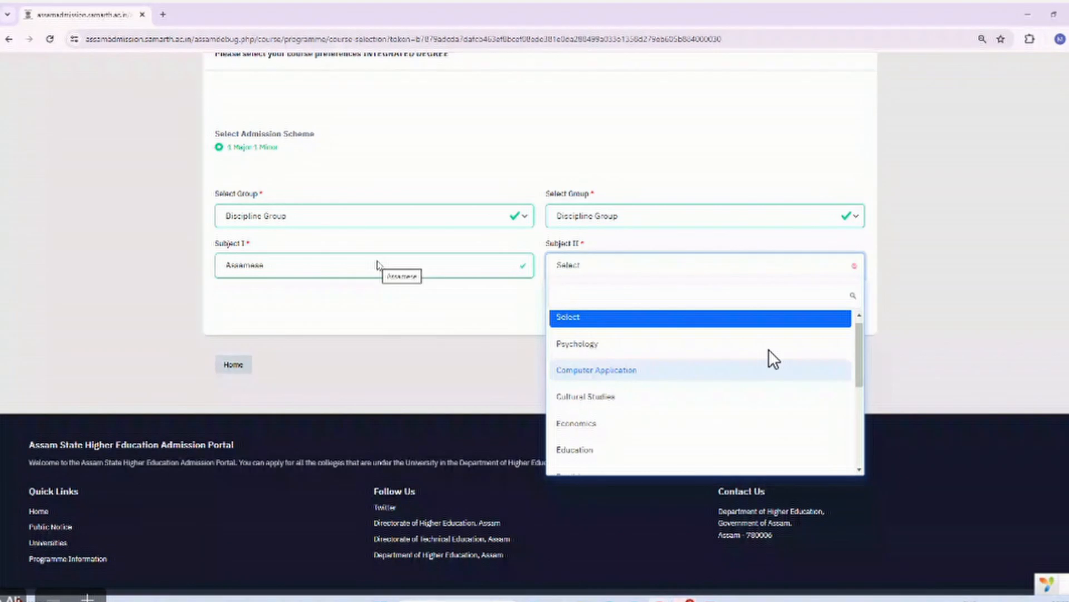
{"action": "scroll", "coordinate": [646, 357], "scroll_direction": "down", "scroll_amount": 3}
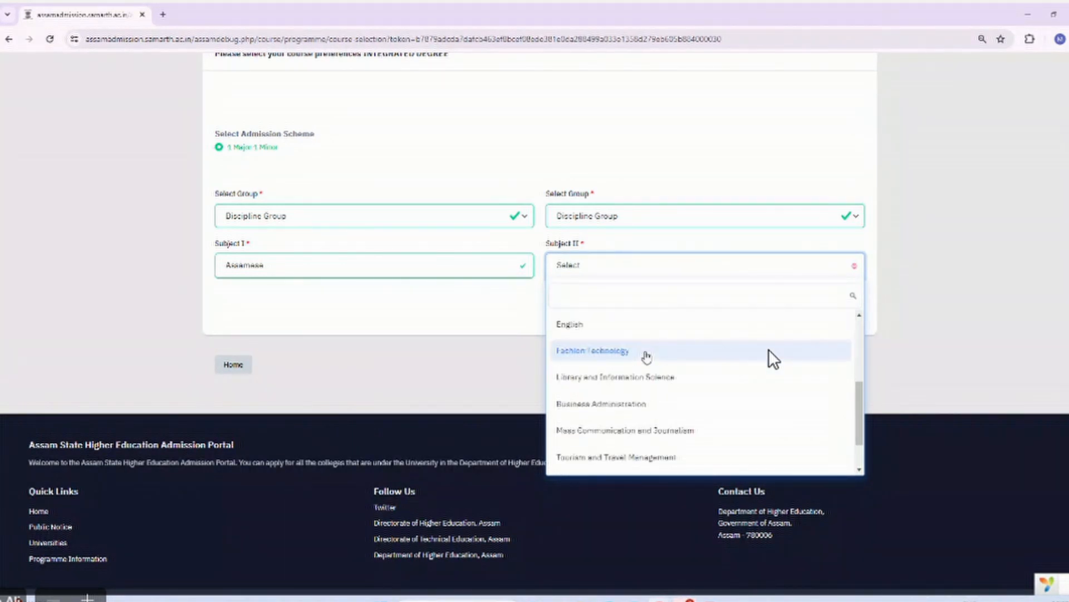
{"action": "scroll", "coordinate": [646, 357], "scroll_direction": "down", "scroll_amount": 1}
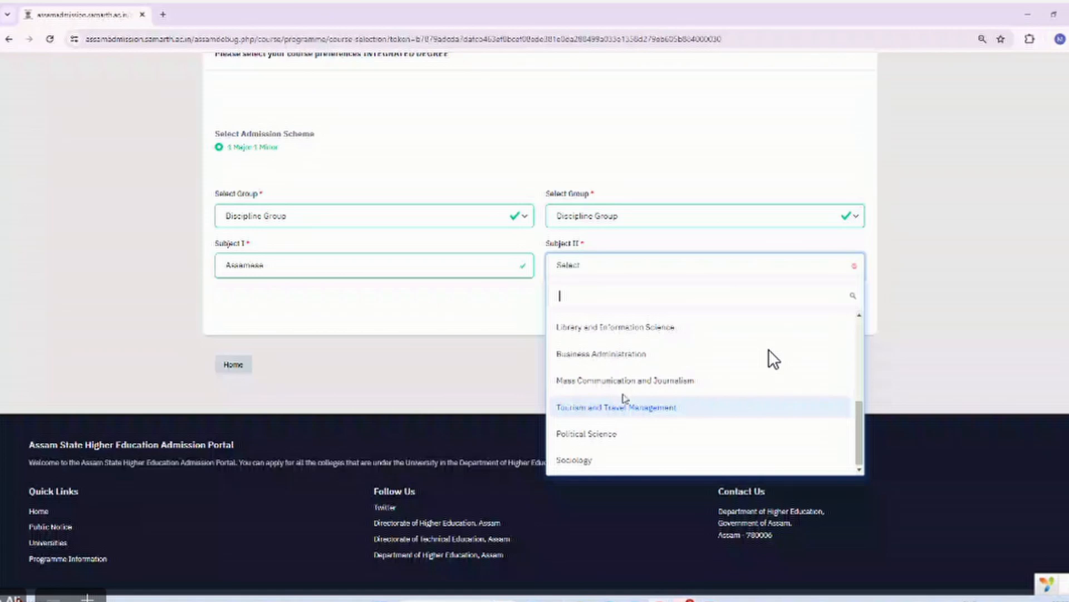
{"action": "scroll", "coordinate": [624, 399], "scroll_direction": "up", "scroll_amount": 4}
{"action": "scroll", "coordinate": [623, 398], "scroll_direction": "up", "scroll_amount": 1}
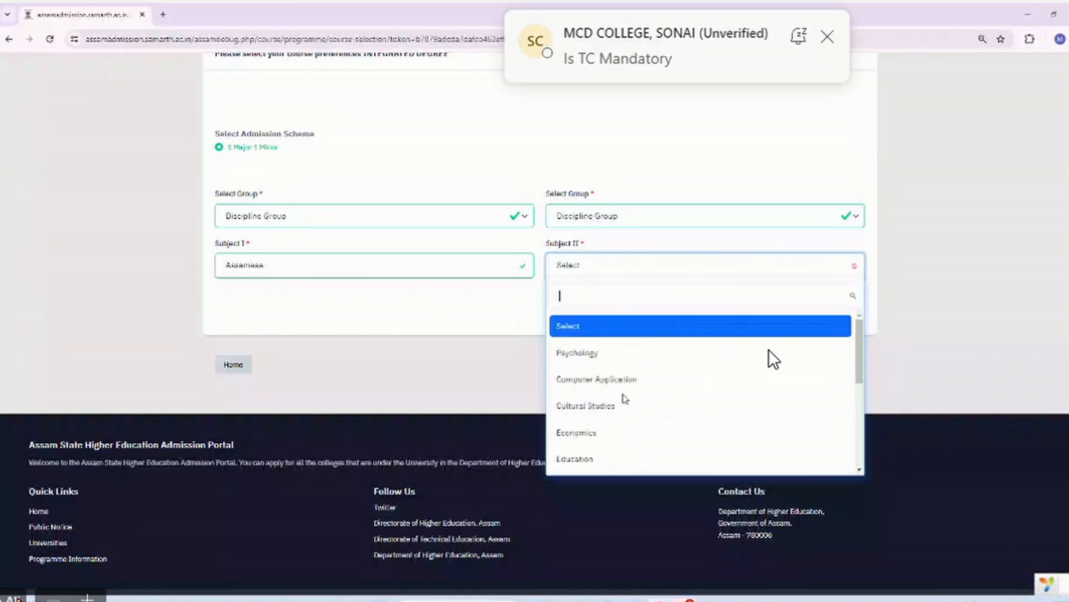
{"action": "scroll", "coordinate": [625, 399], "scroll_direction": "down", "scroll_amount": 1}
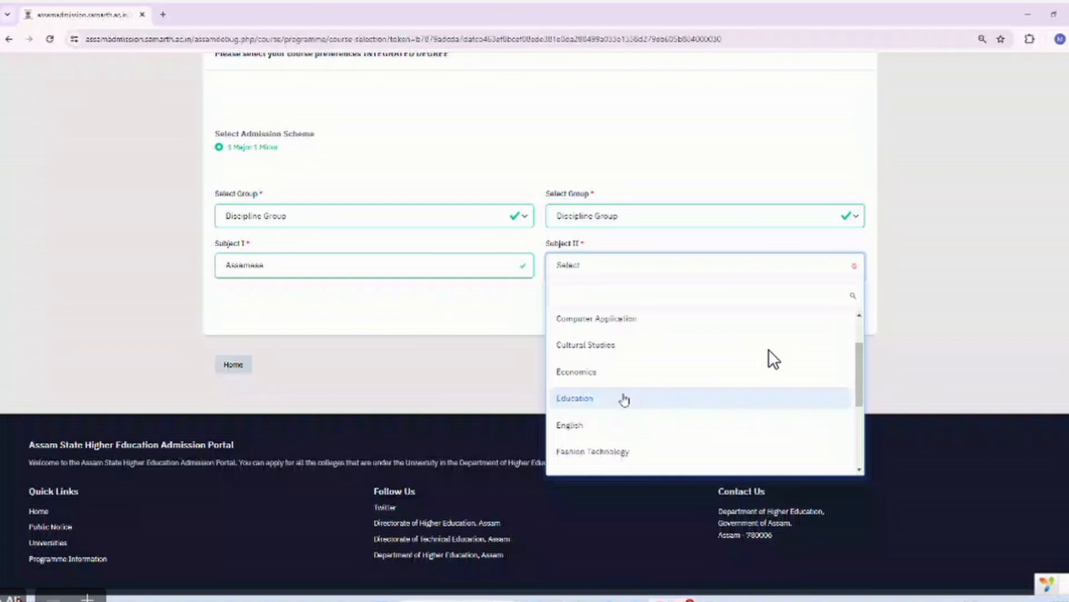
{"action": "scroll", "coordinate": [624, 399], "scroll_direction": "down", "scroll_amount": 2}
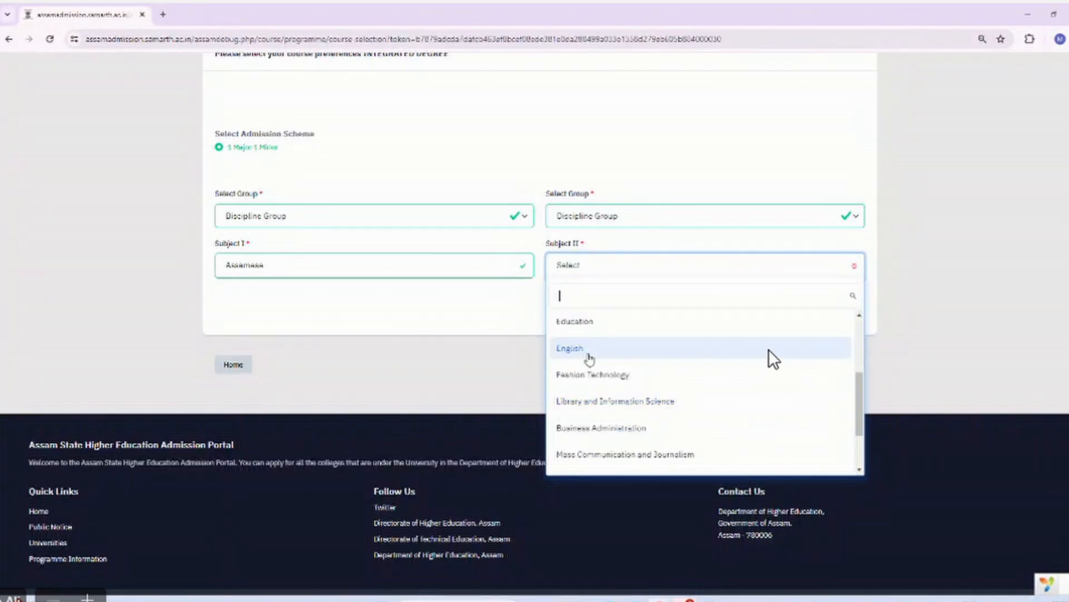
{"action": "left_click", "coordinate": [578, 327]}
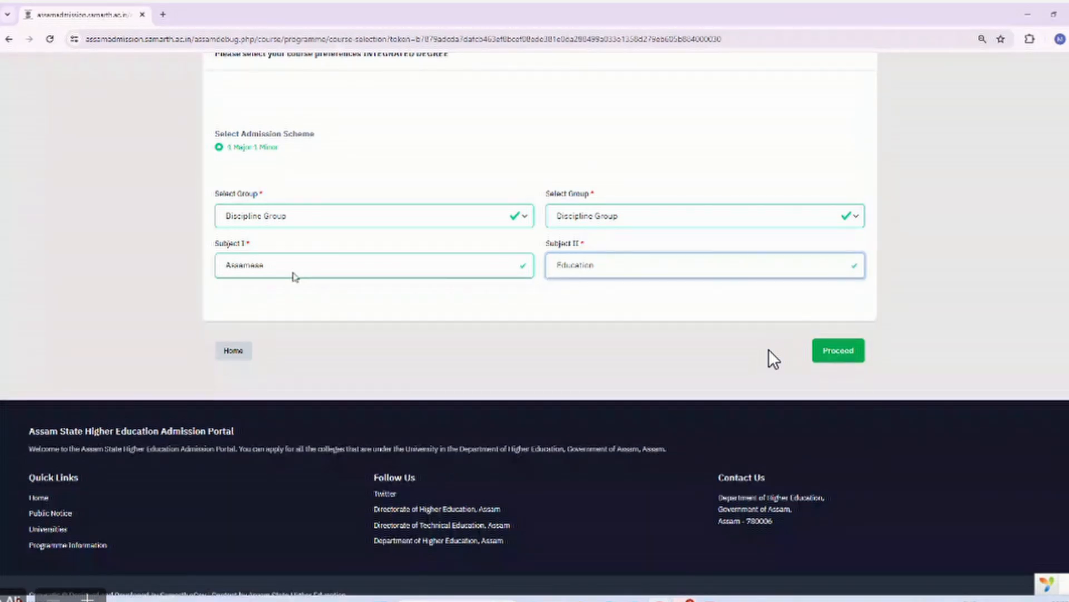
{"action": "left_click", "coordinate": [838, 351]}
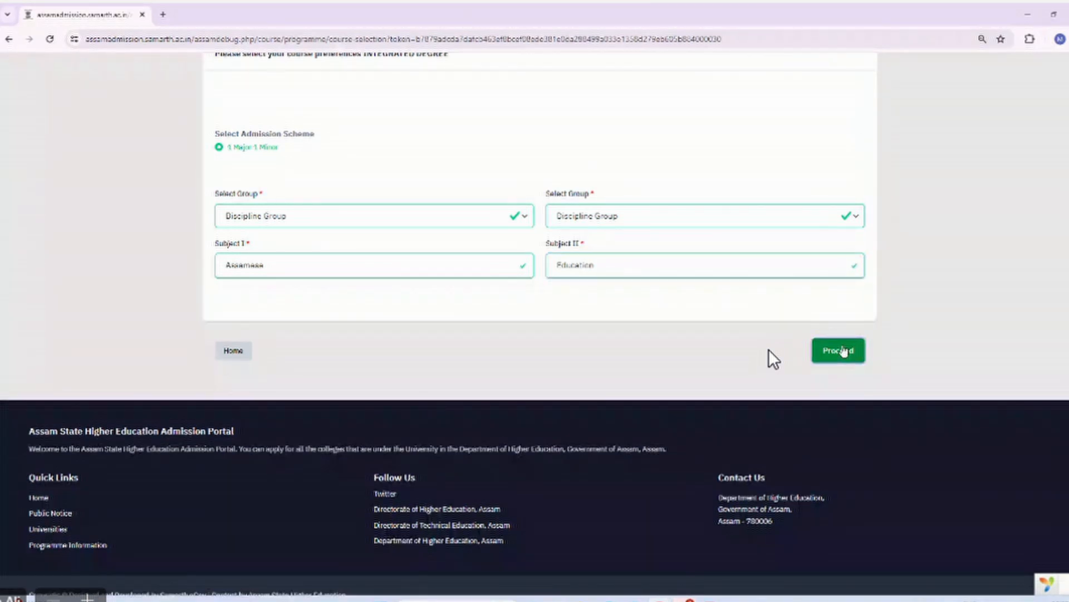
Pass personal details, mark the academic marks verified and save, then continue through other details to uploads.
{"action": "scroll", "coordinate": [750, 380], "scroll_direction": "down", "scroll_amount": 2}
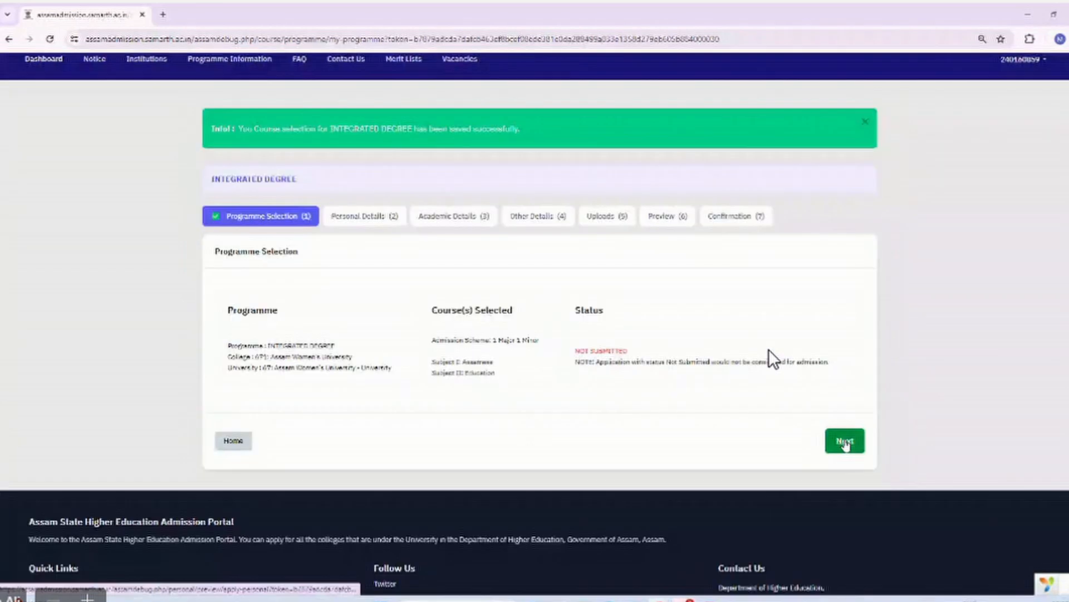
{"action": "left_click", "coordinate": [845, 441]}
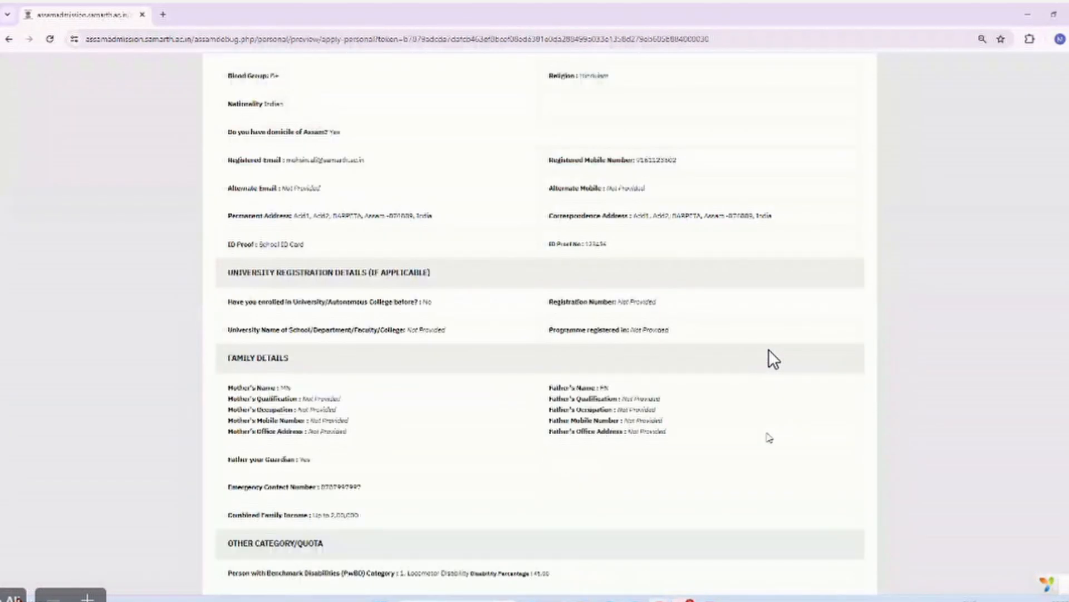
{"action": "scroll", "coordinate": [773, 359], "scroll_direction": "down", "scroll_amount": 6}
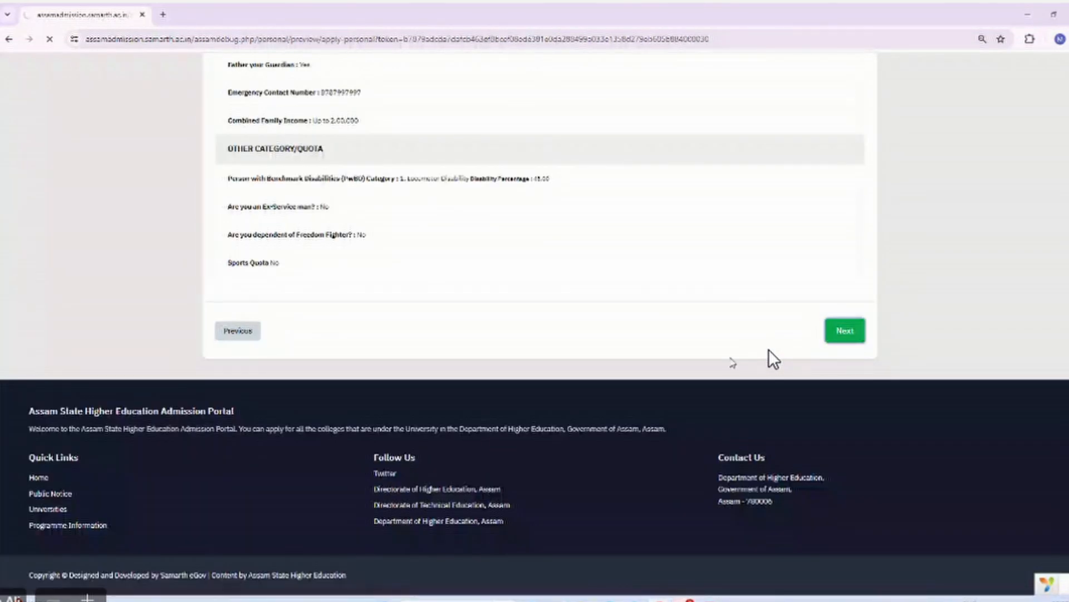
{"action": "scroll", "coordinate": [773, 360], "scroll_direction": "down", "scroll_amount": 4}
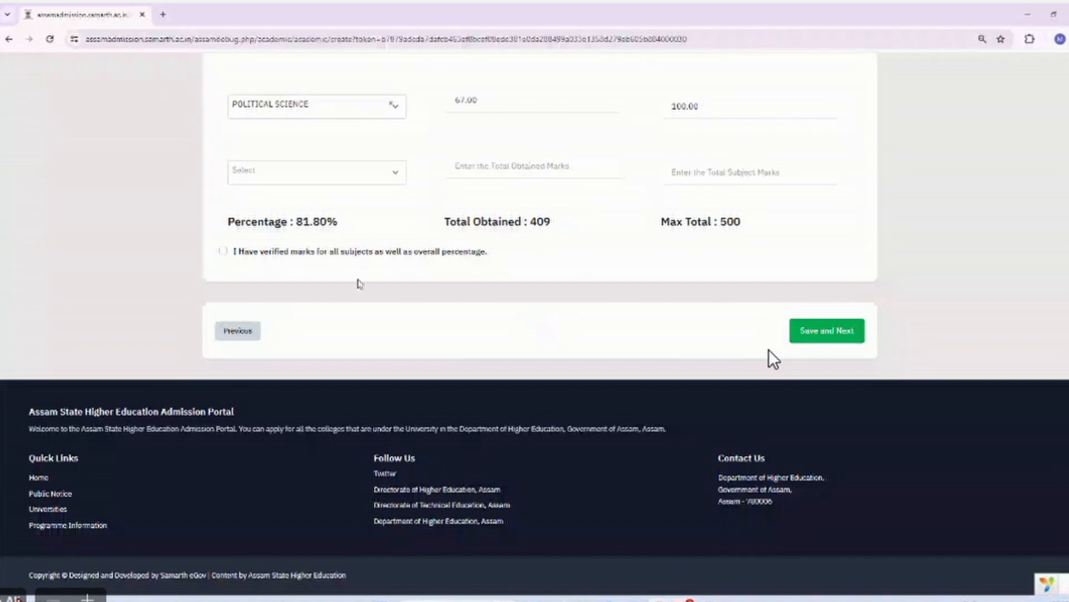
{"action": "left_click", "coordinate": [223, 251]}
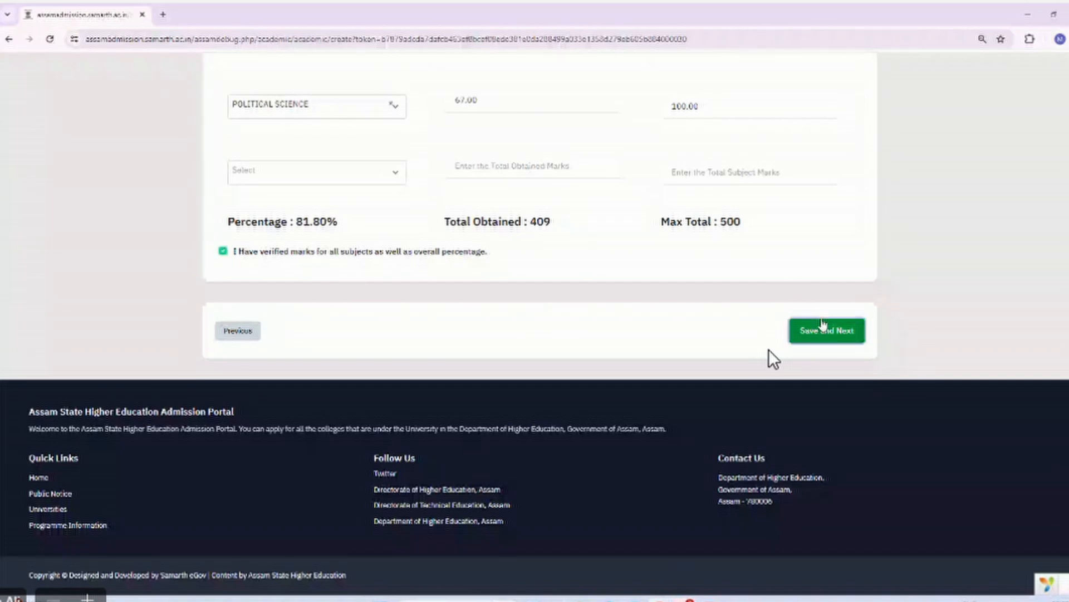
{"action": "left_click", "coordinate": [825, 331]}
{"action": "scroll", "coordinate": [773, 359], "scroll_direction": "down", "scroll_amount": 12}
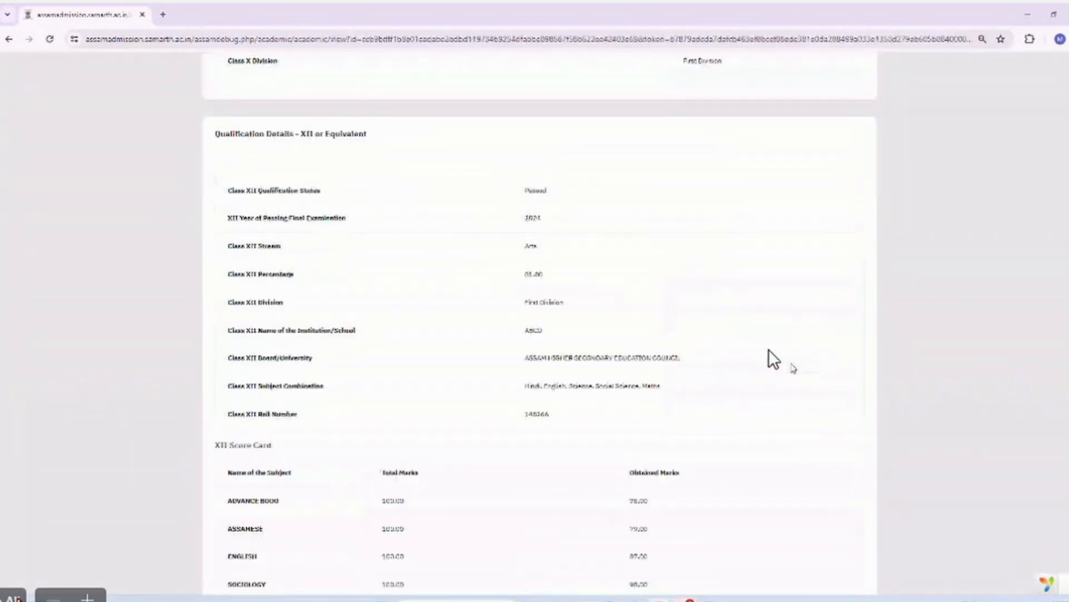
{"action": "left_click", "coordinate": [848, 328]}
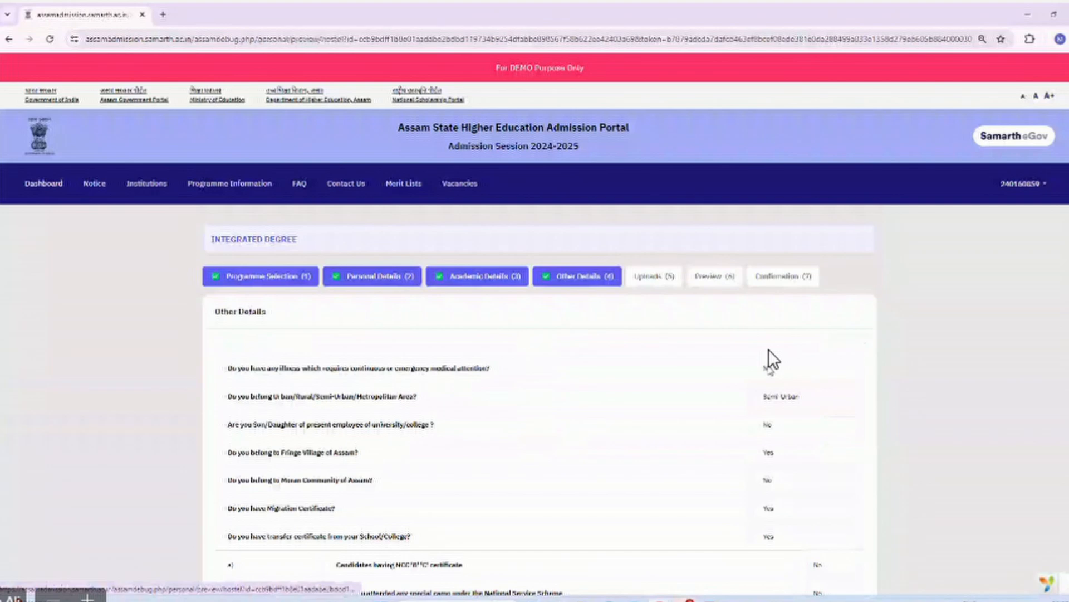
{"action": "scroll", "coordinate": [774, 360], "scroll_direction": "down", "scroll_amount": 8}
{"action": "left_click", "coordinate": [860, 332]}
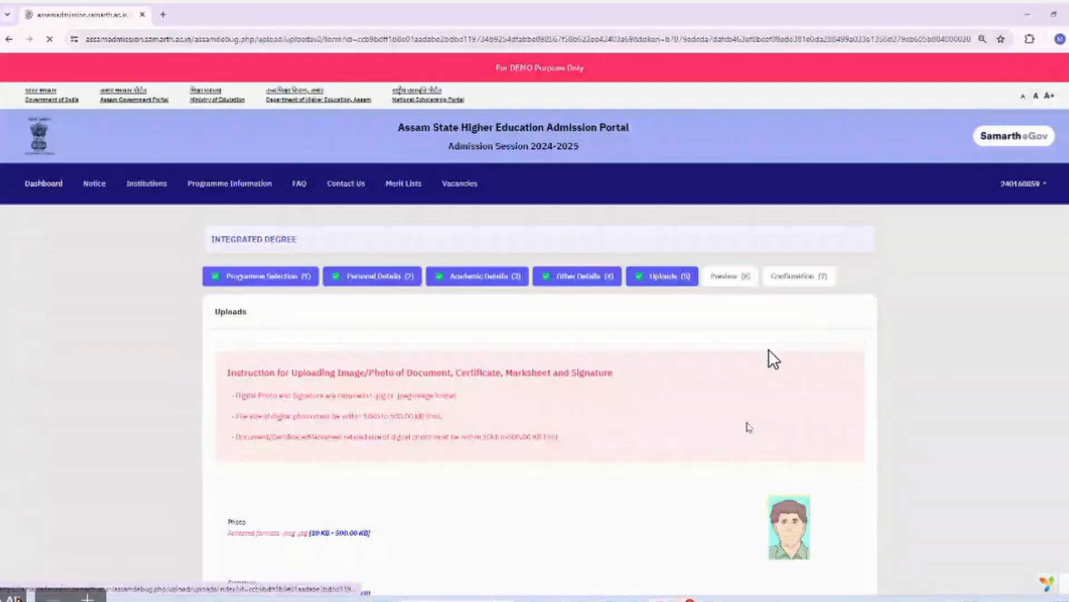
Preview the application, reach the confirmation page with submission disabled, then visit Home and come back.
{"action": "scroll", "coordinate": [749, 427], "scroll_direction": "down", "scroll_amount": 15}
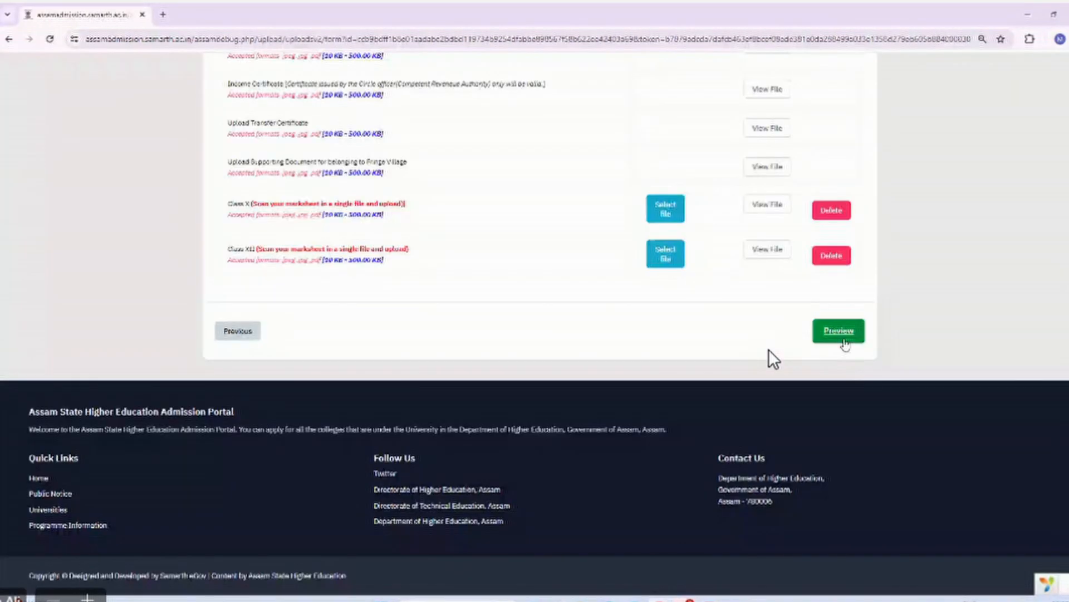
{"action": "left_click", "coordinate": [841, 337]}
{"action": "scroll", "coordinate": [686, 398], "scroll_direction": "down", "scroll_amount": 15}
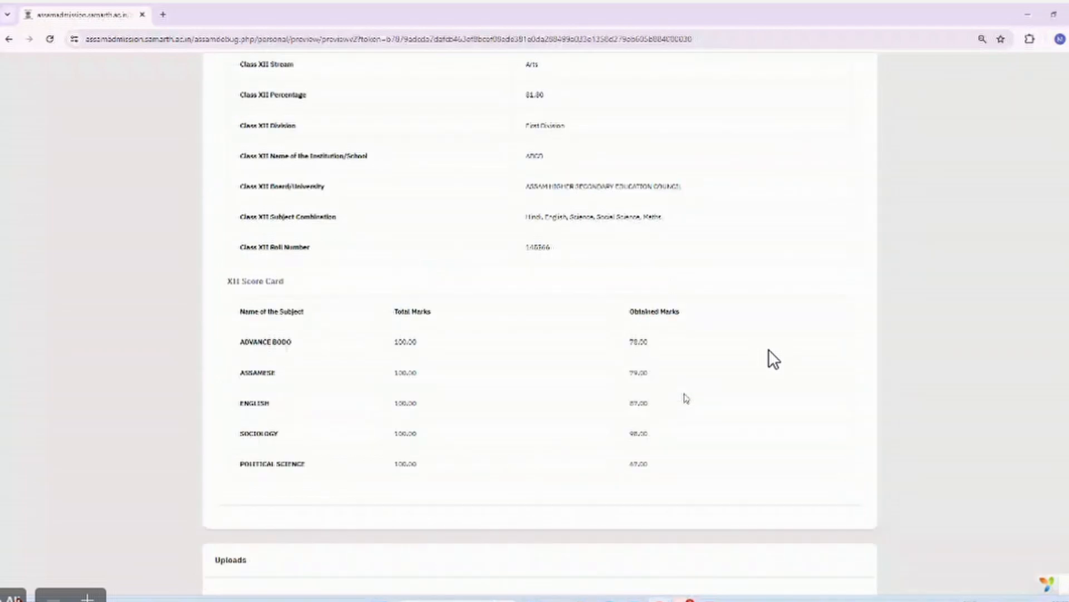
{"action": "scroll", "coordinate": [686, 398], "scroll_direction": "down", "scroll_amount": 15}
{"action": "left_click", "coordinate": [761, 418]}
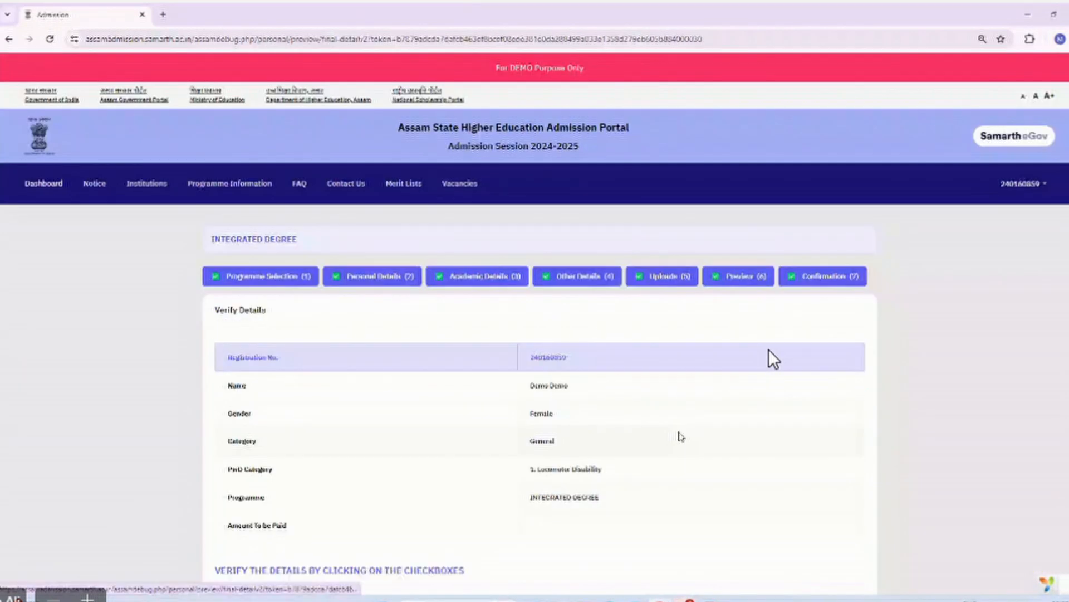
{"action": "scroll", "coordinate": [717, 443], "scroll_direction": "down", "scroll_amount": 10}
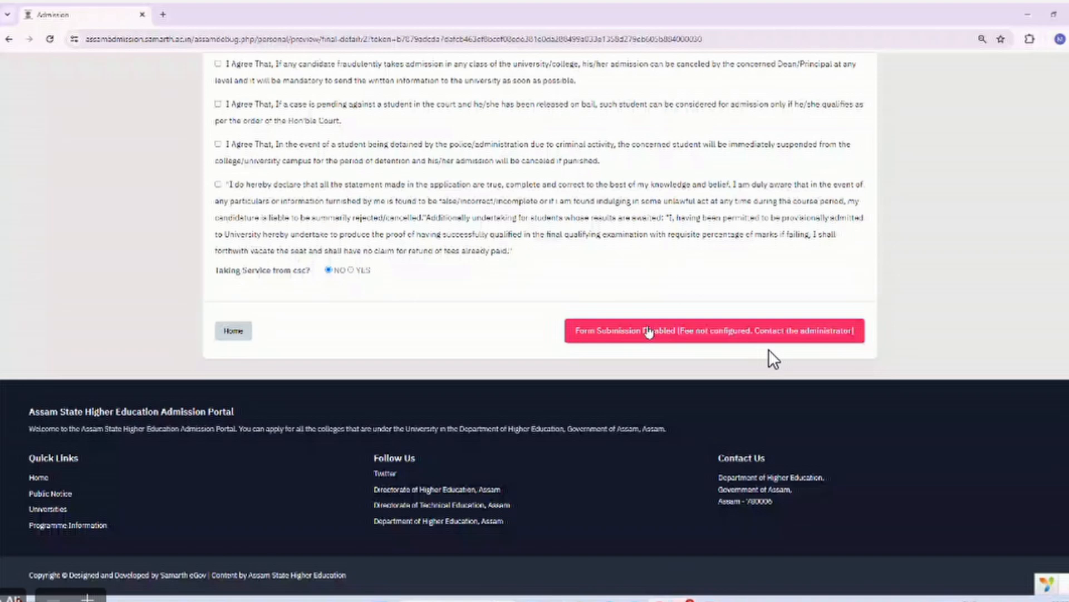
{"action": "scroll", "coordinate": [774, 359], "scroll_direction": "up", "scroll_amount": 10}
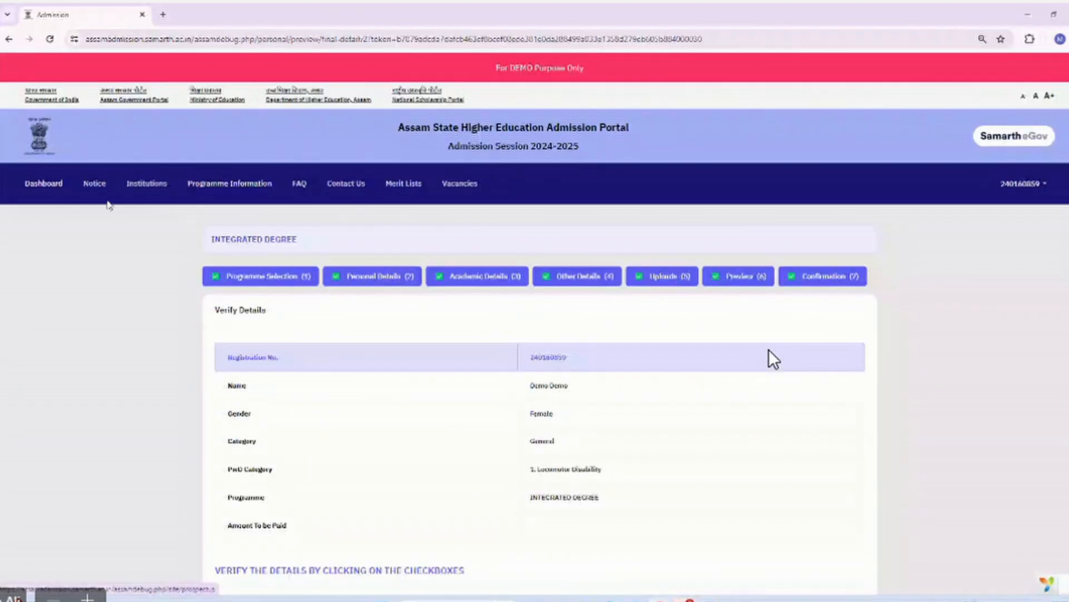
{"action": "scroll", "coordinate": [309, 322], "scroll_direction": "down", "scroll_amount": 10}
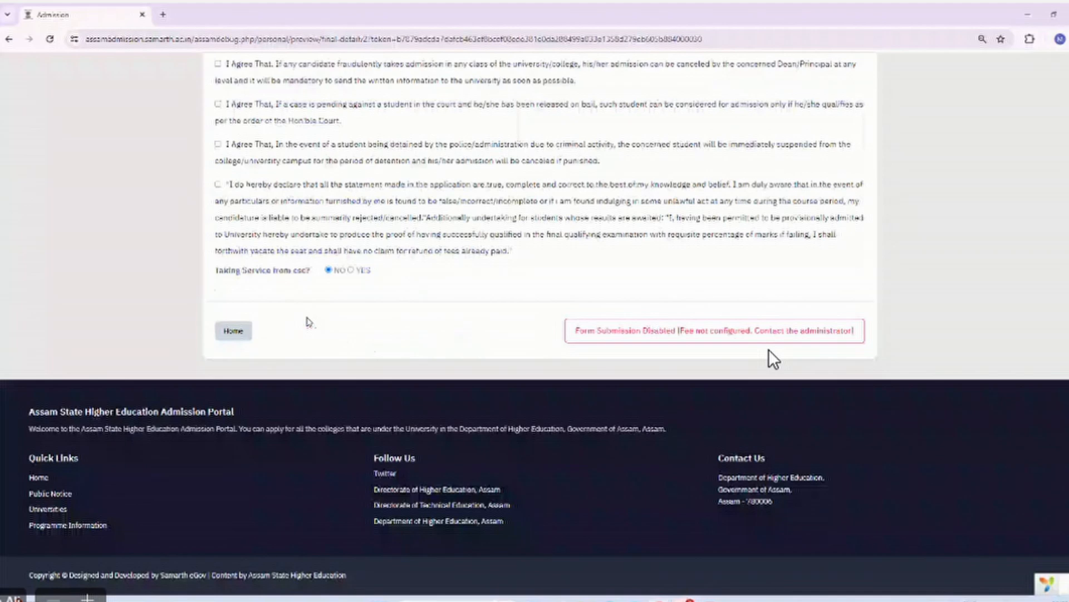
{"action": "left_click", "coordinate": [235, 331]}
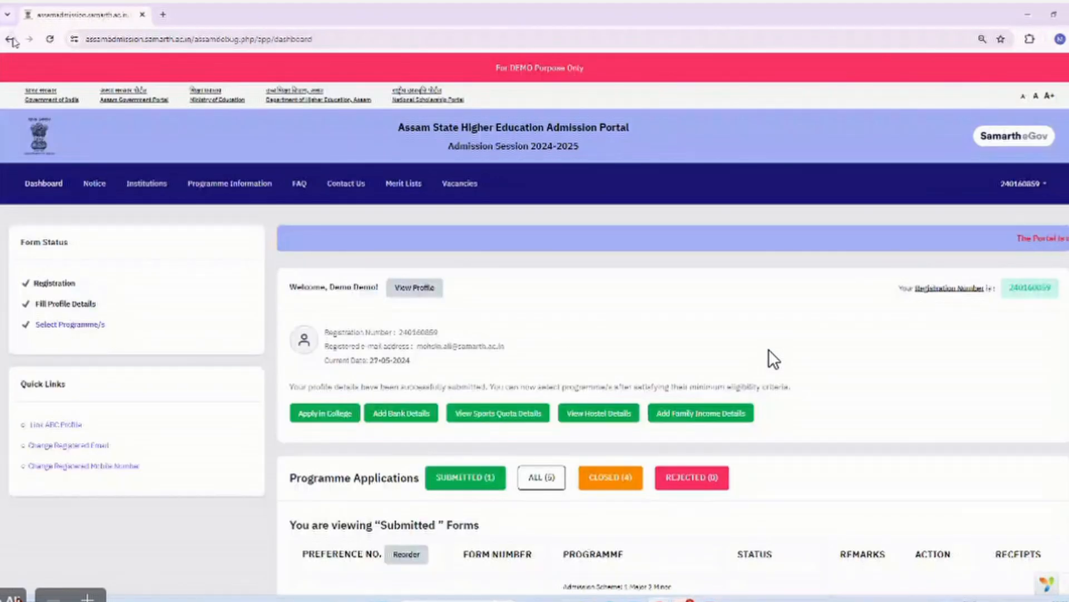
{"action": "left_click", "coordinate": [11, 39]}
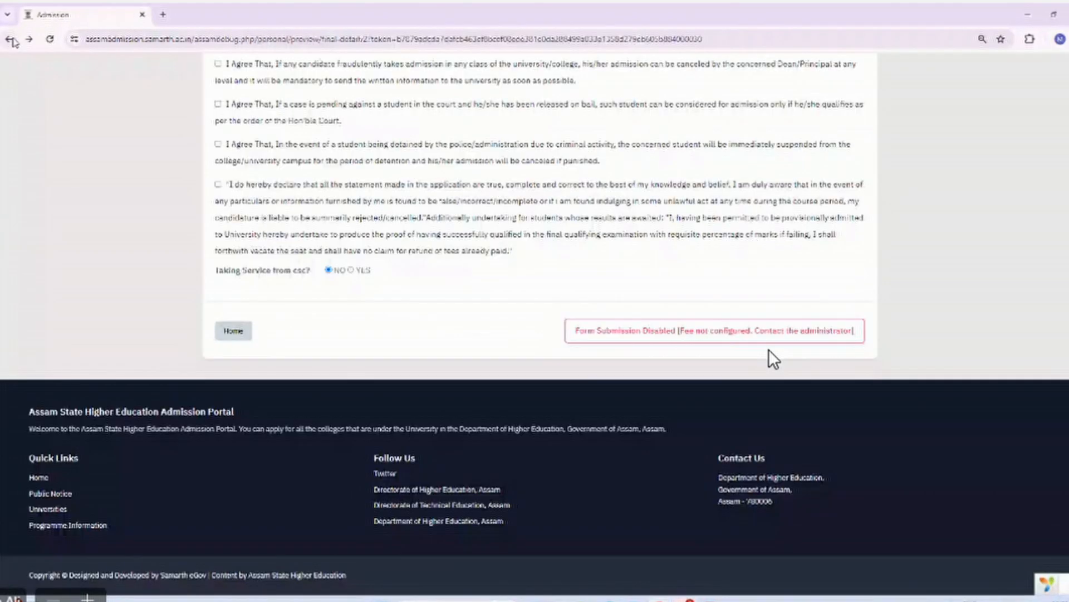
{"action": "left_click", "coordinate": [11, 40]}
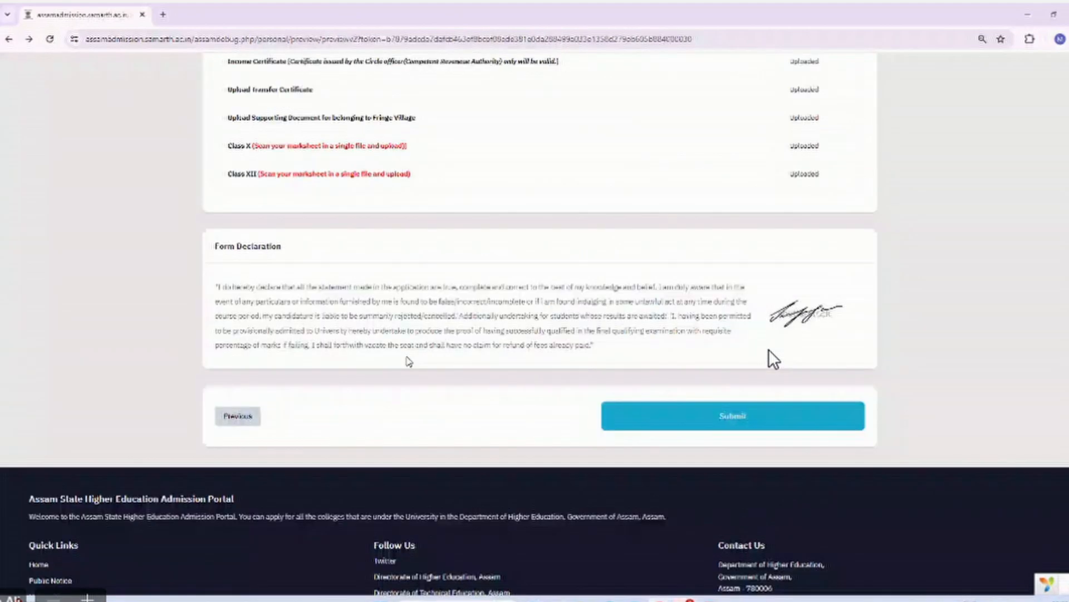
{"action": "scroll", "coordinate": [407, 360], "scroll_direction": "up", "scroll_amount": 7}
{"action": "scroll", "coordinate": [410, 361], "scroll_direction": "up", "scroll_amount": 10}
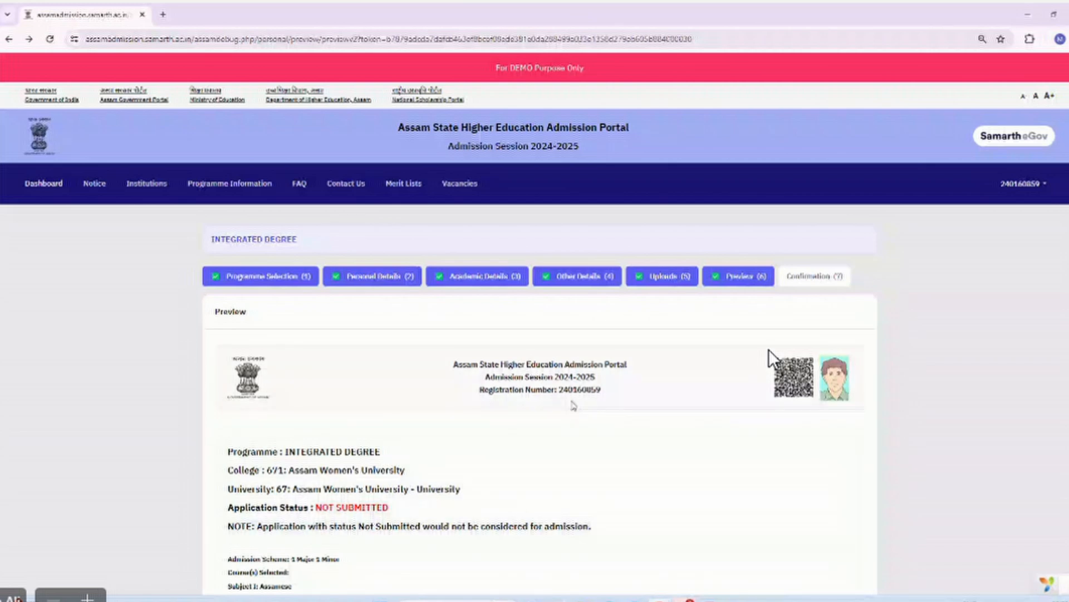
{"action": "scroll", "coordinate": [771, 356], "scroll_direction": "down", "scroll_amount": 3}
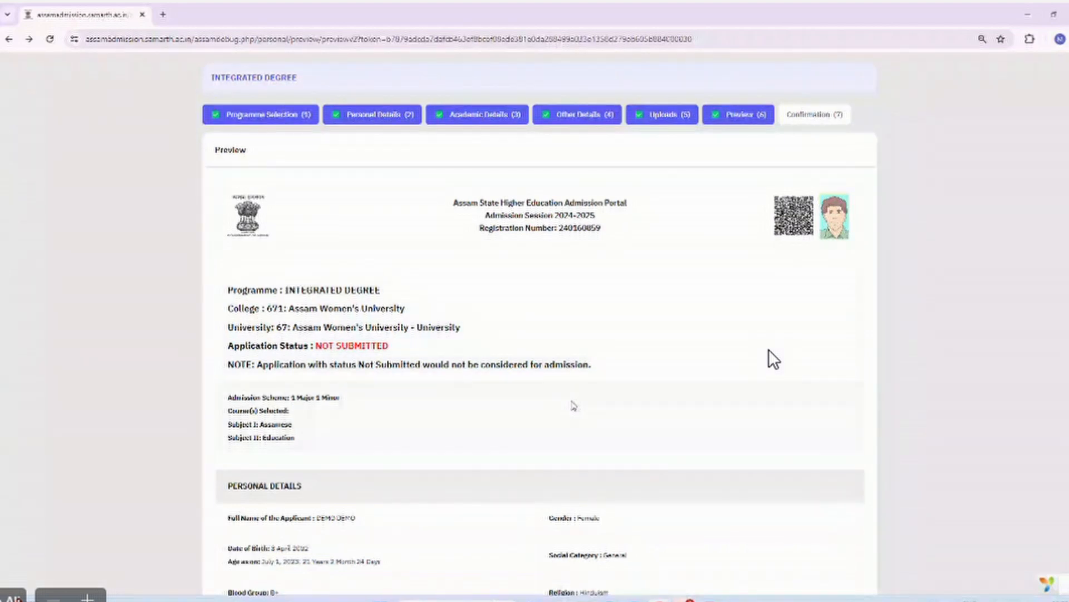
{"action": "scroll", "coordinate": [773, 359], "scroll_direction": "down", "scroll_amount": 1}
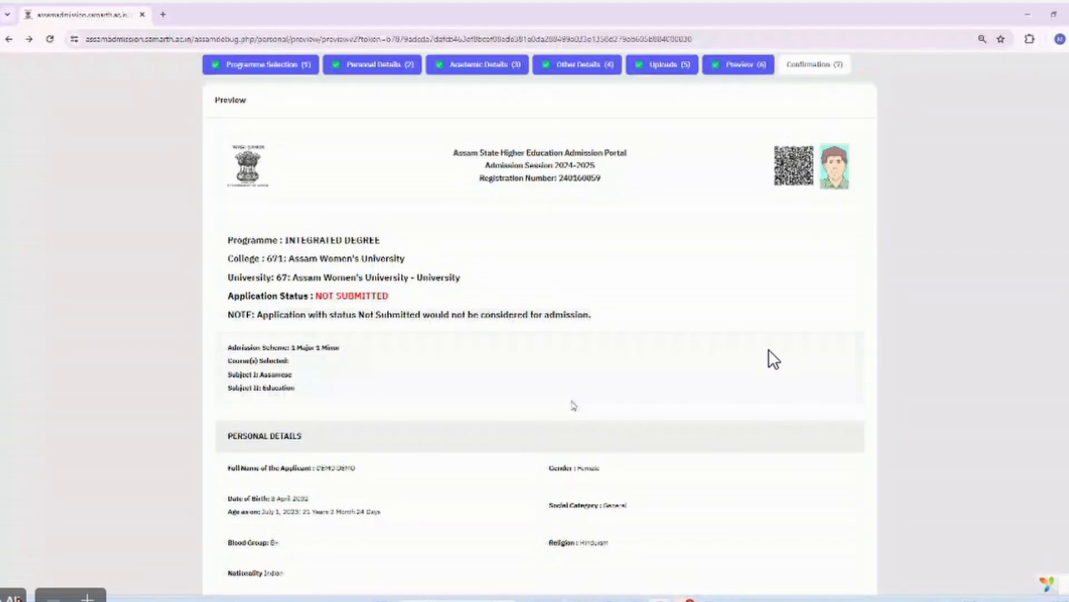
{"action": "scroll", "coordinate": [773, 360], "scroll_direction": "down", "scroll_amount": 1}
{"action": "scroll", "coordinate": [773, 359], "scroll_direction": "down", "scroll_amount": 5}
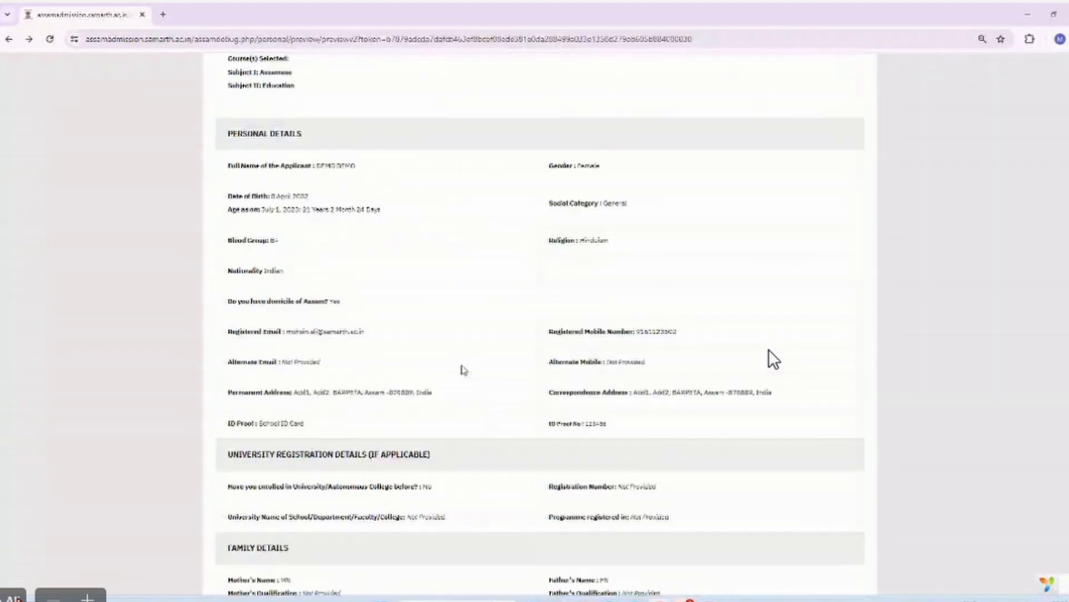
{"action": "scroll", "coordinate": [773, 359], "scroll_direction": "down", "scroll_amount": 10}
{"action": "scroll", "coordinate": [773, 360], "scroll_direction": "down", "scroll_amount": 5}
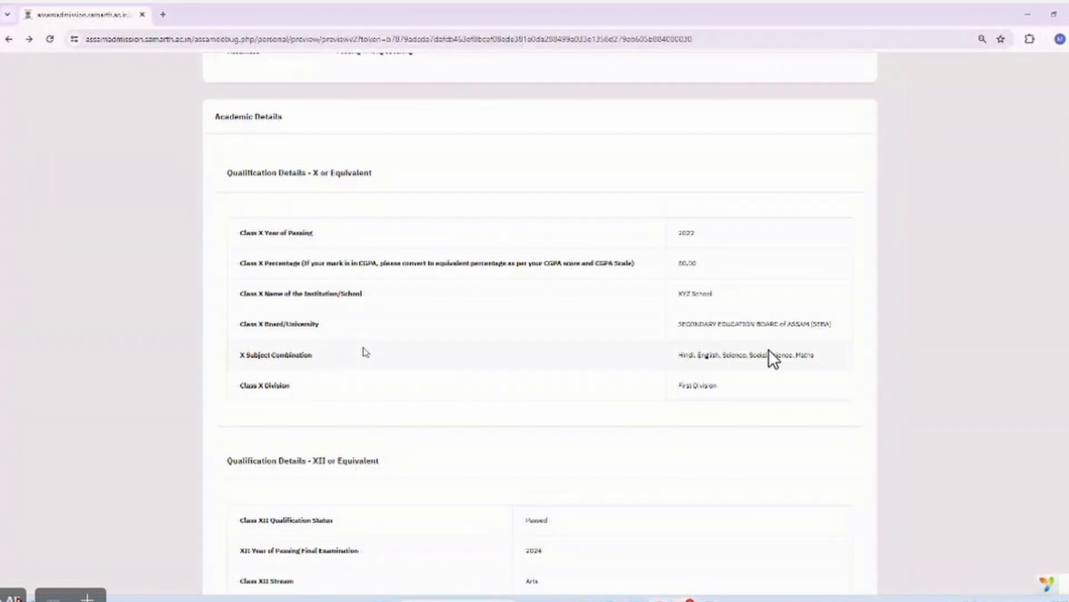
{"action": "scroll", "coordinate": [773, 360], "scroll_direction": "up", "scroll_amount": 20}
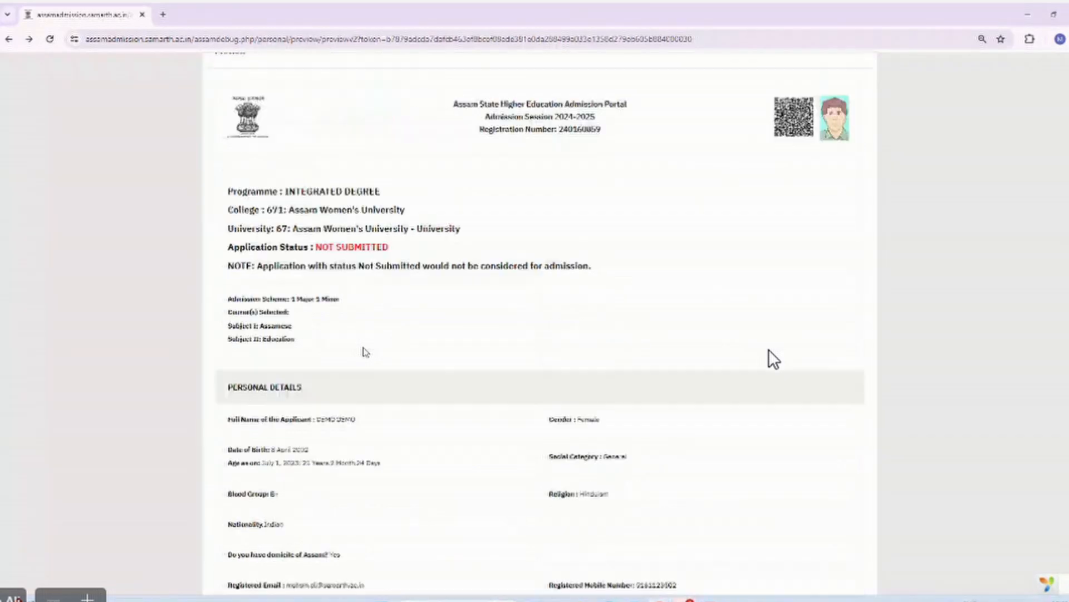
{"action": "scroll", "coordinate": [773, 359], "scroll_direction": "up", "scroll_amount": 5}
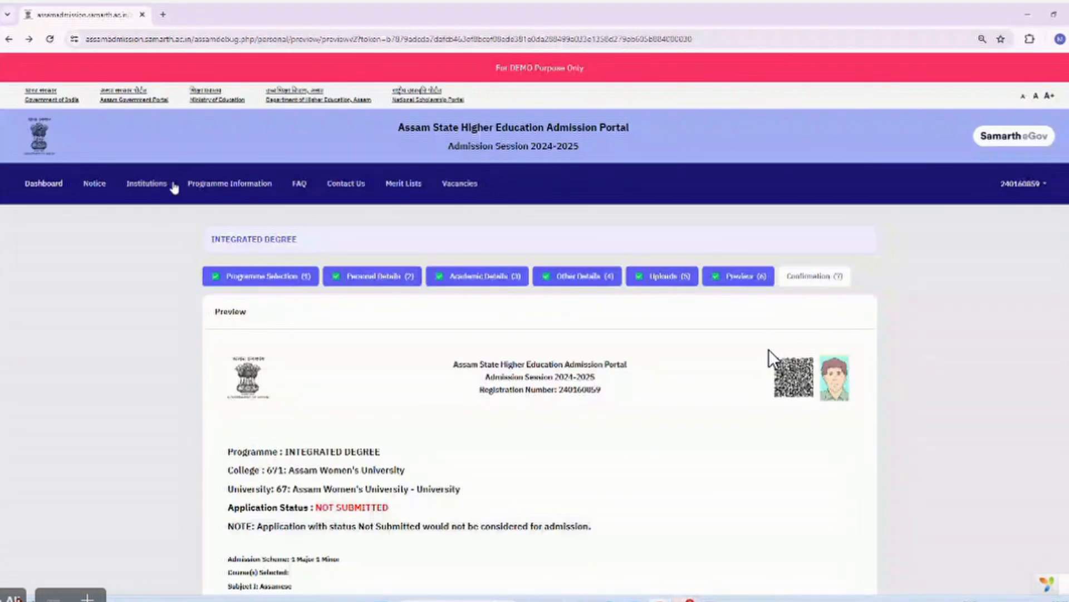
Open the dashboard and filter ALL (5) to review every application, including the unsubmitted Integrated Degree.
{"action": "left_click", "coordinate": [30, 191]}
{"action": "scroll", "coordinate": [773, 359], "scroll_direction": "down", "scroll_amount": 3}
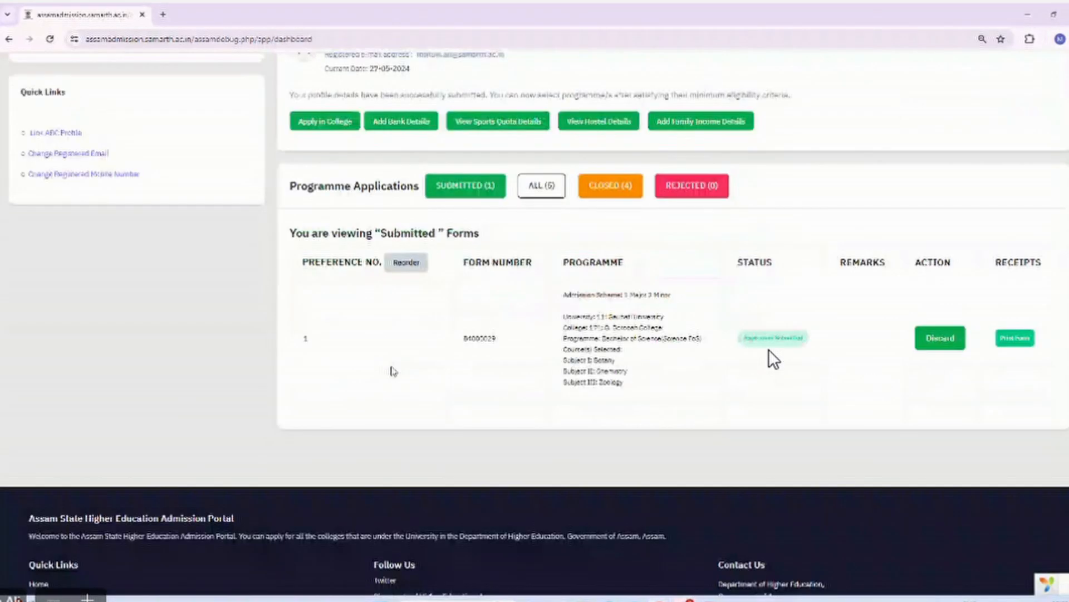
{"action": "left_click", "coordinate": [542, 166]}
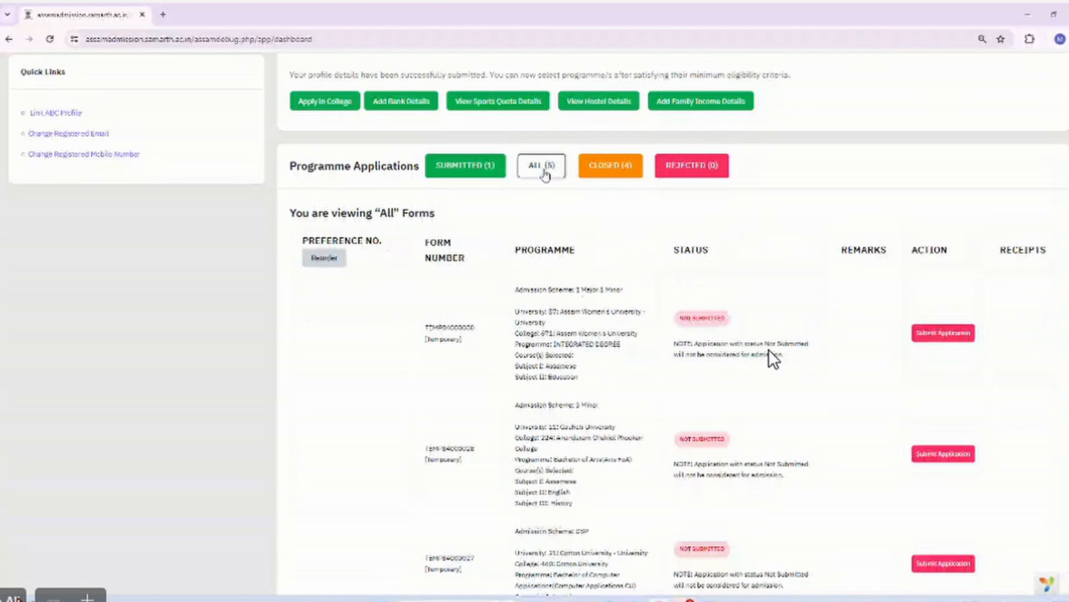
{"action": "scroll", "coordinate": [773, 359], "scroll_direction": "down", "scroll_amount": 2}
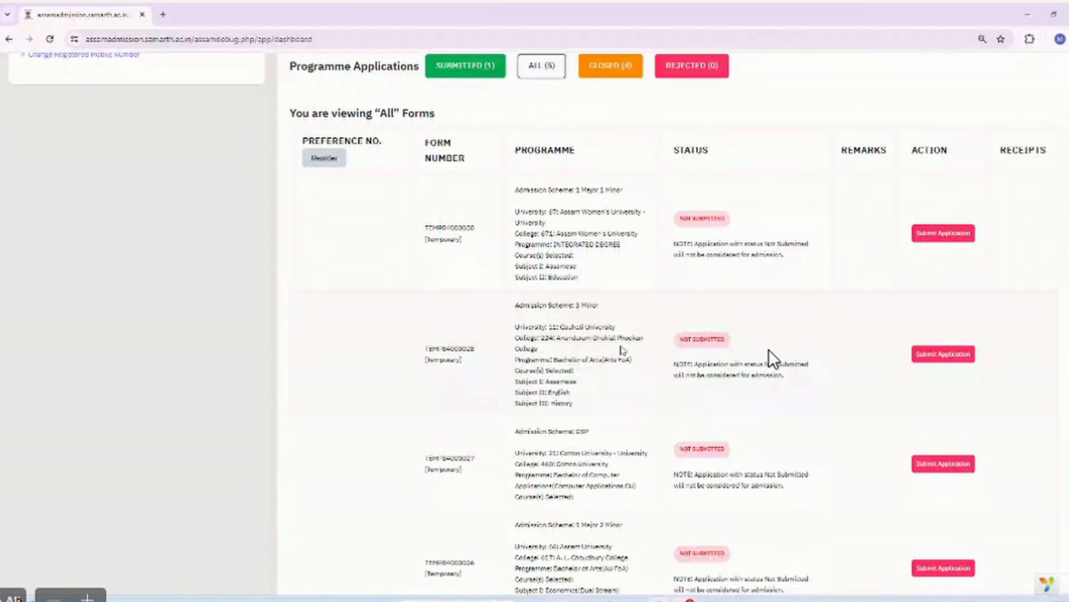
{"action": "scroll", "coordinate": [622, 350], "scroll_direction": "down", "scroll_amount": 1}
{"action": "scroll", "coordinate": [774, 359], "scroll_direction": "down", "scroll_amount": 10}
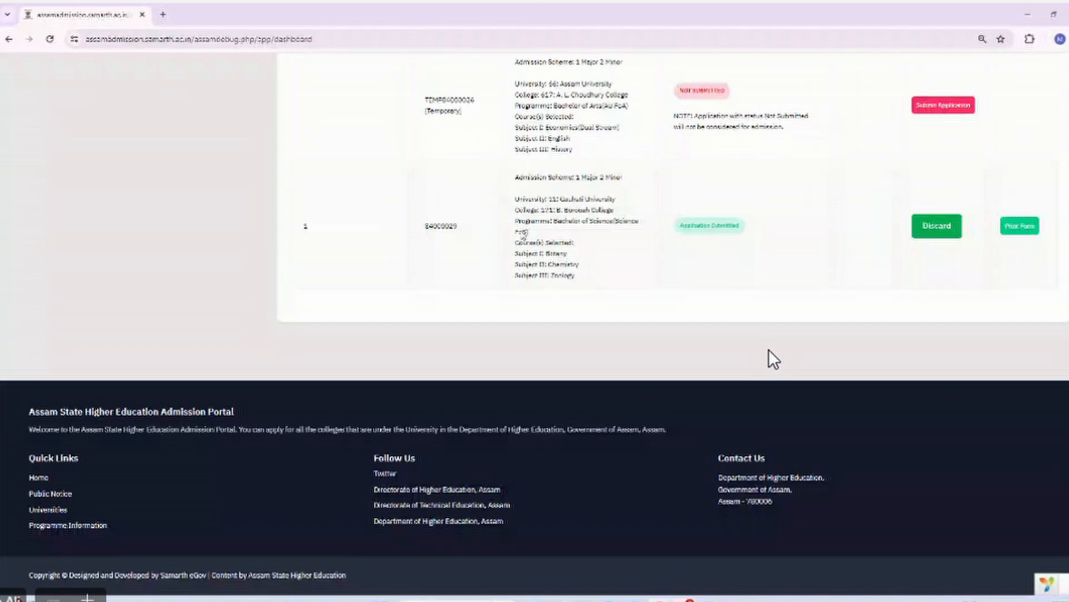
{"action": "scroll", "coordinate": [773, 359], "scroll_direction": "up", "scroll_amount": 1}
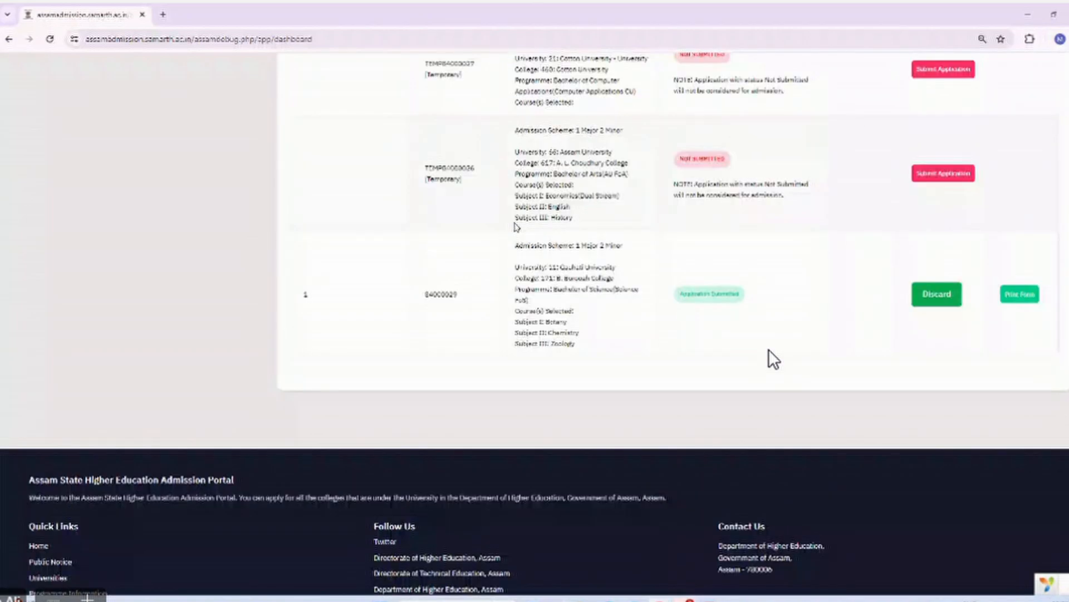
{"action": "scroll", "coordinate": [773, 359], "scroll_direction": "up", "scroll_amount": 8}
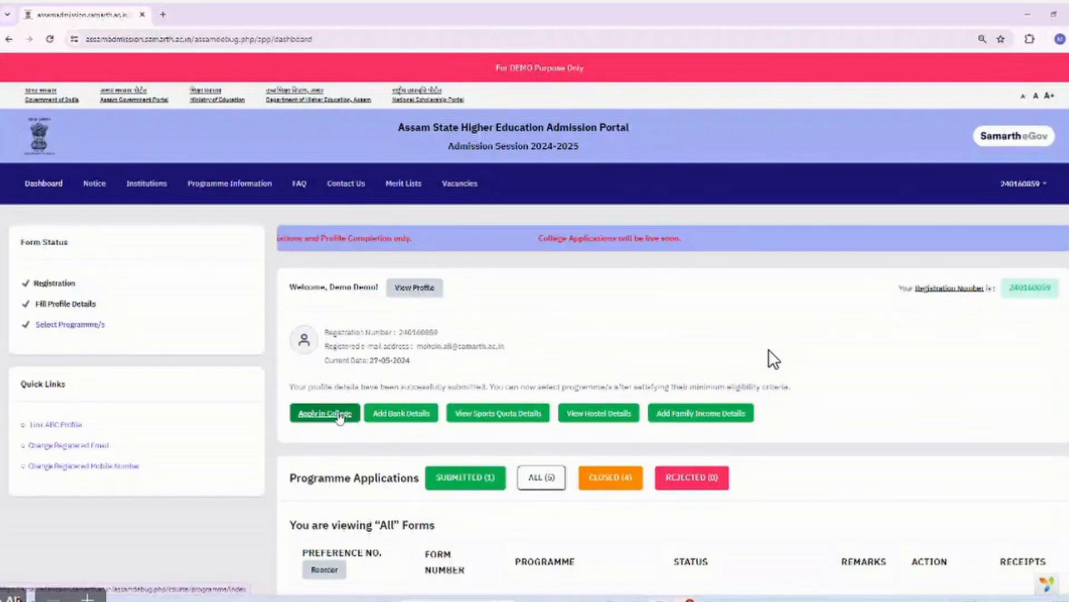
Open the college application form in a new tab and select Gauhati University with B. Borooah College.
{"action": "right_click", "coordinate": [339, 418]}
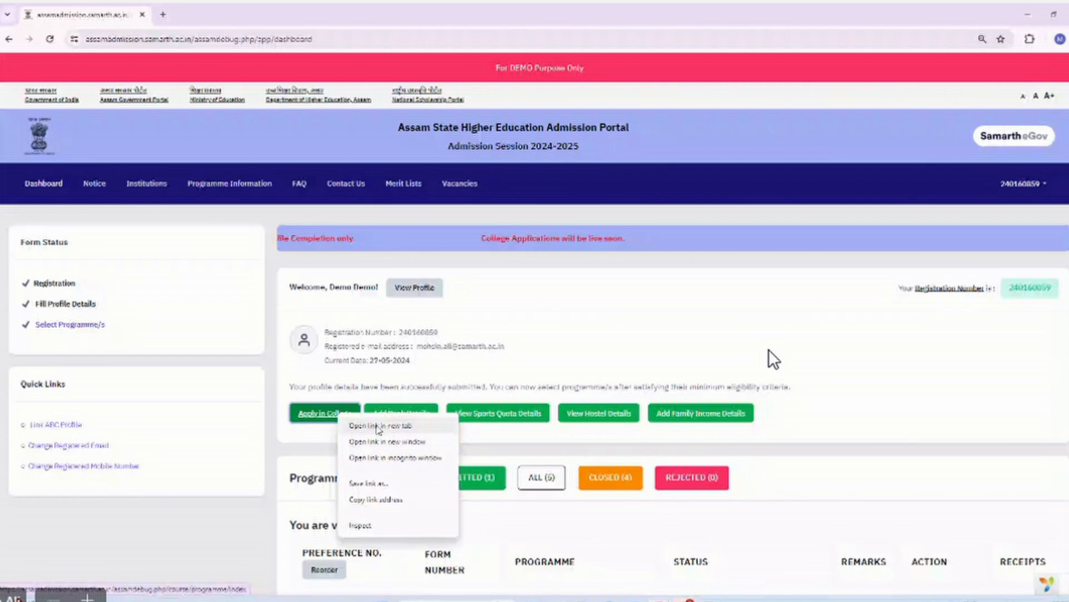
{"action": "left_click", "coordinate": [379, 426]}
{"action": "left_click", "coordinate": [215, 10]}
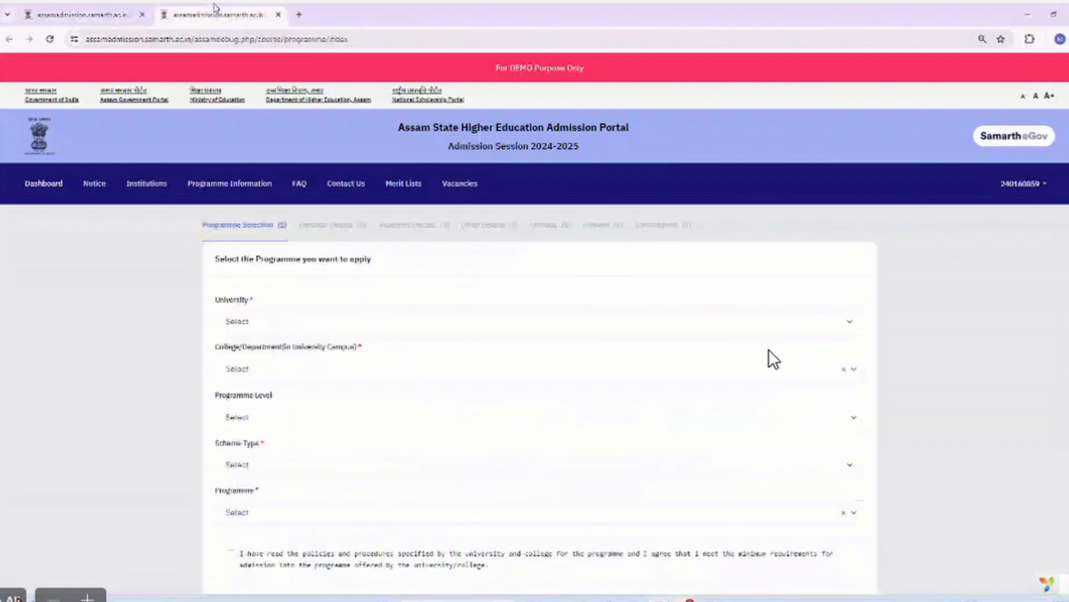
{"action": "left_click", "coordinate": [276, 320]}
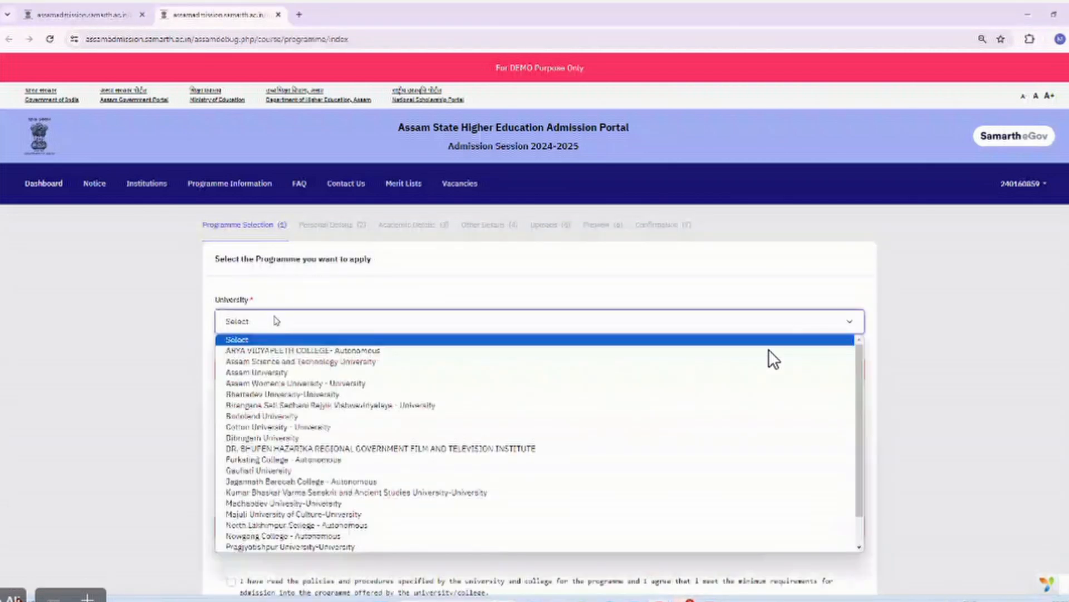
{"action": "left_click", "coordinate": [267, 471]}
{"action": "type", "text": "bor"}
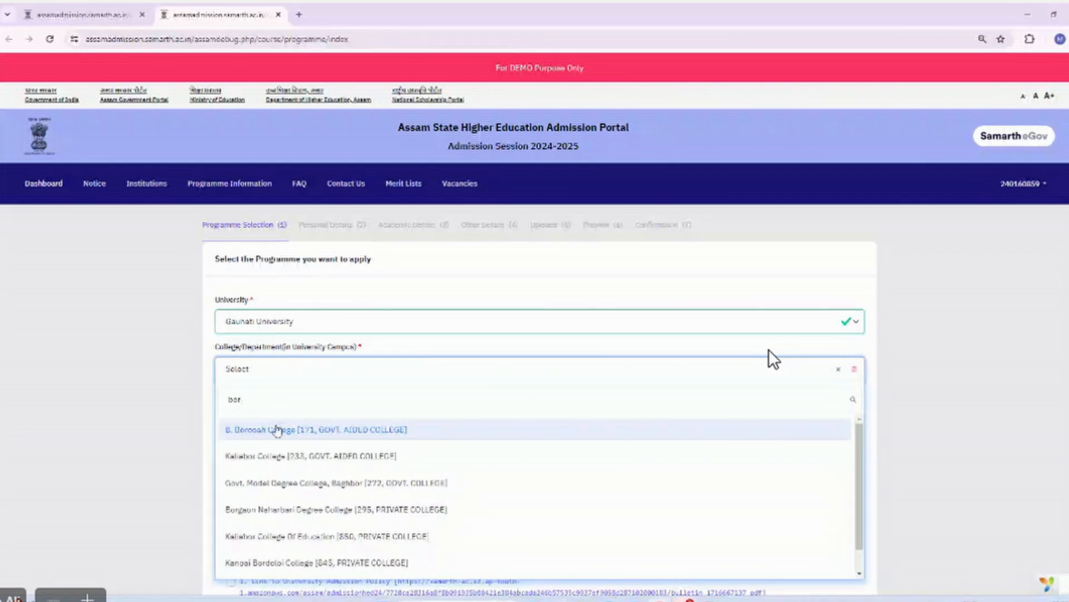
{"action": "left_click", "coordinate": [277, 430]}
Choose BACHELOR, NEP-STREAM and Bachelor of Science, accept the admission policies and proceed.
{"action": "left_click", "coordinate": [261, 421]}
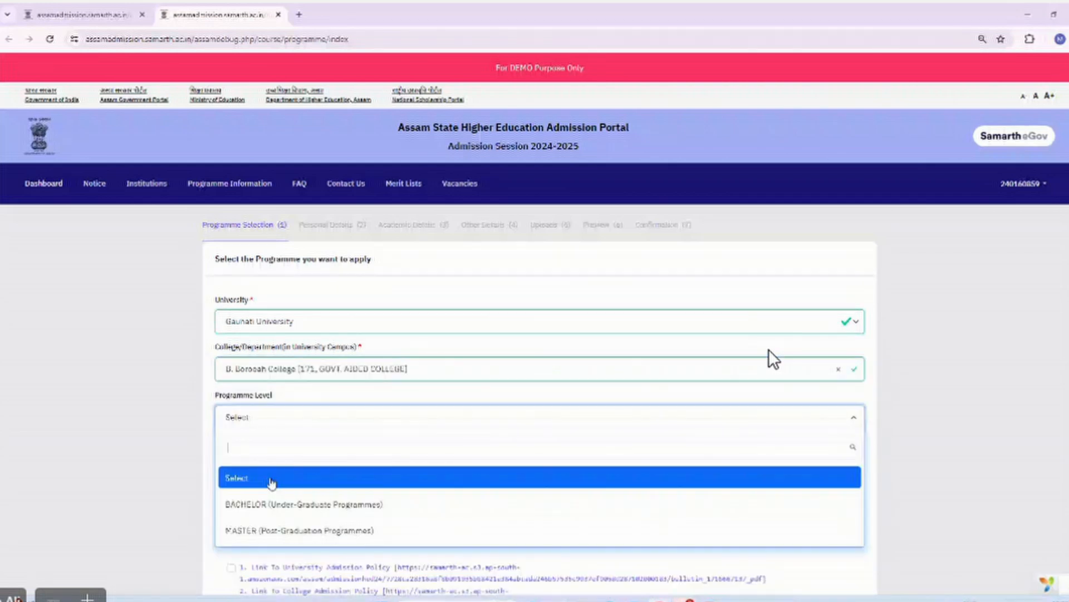
{"action": "double_click", "coordinate": [272, 504]}
{"action": "left_click", "coordinate": [187, 420]}
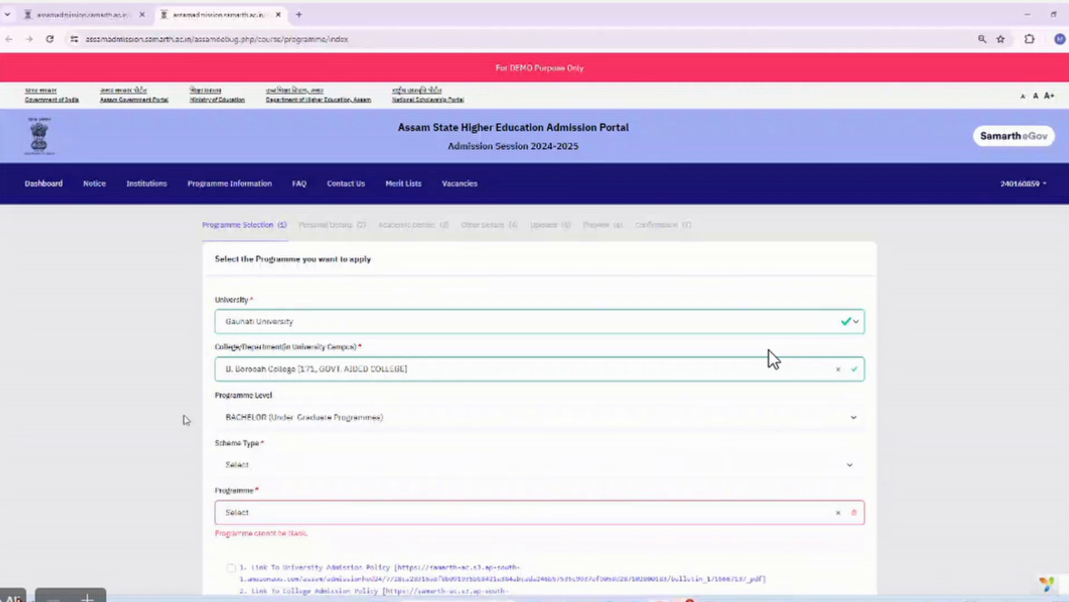
{"action": "left_click", "coordinate": [237, 464]}
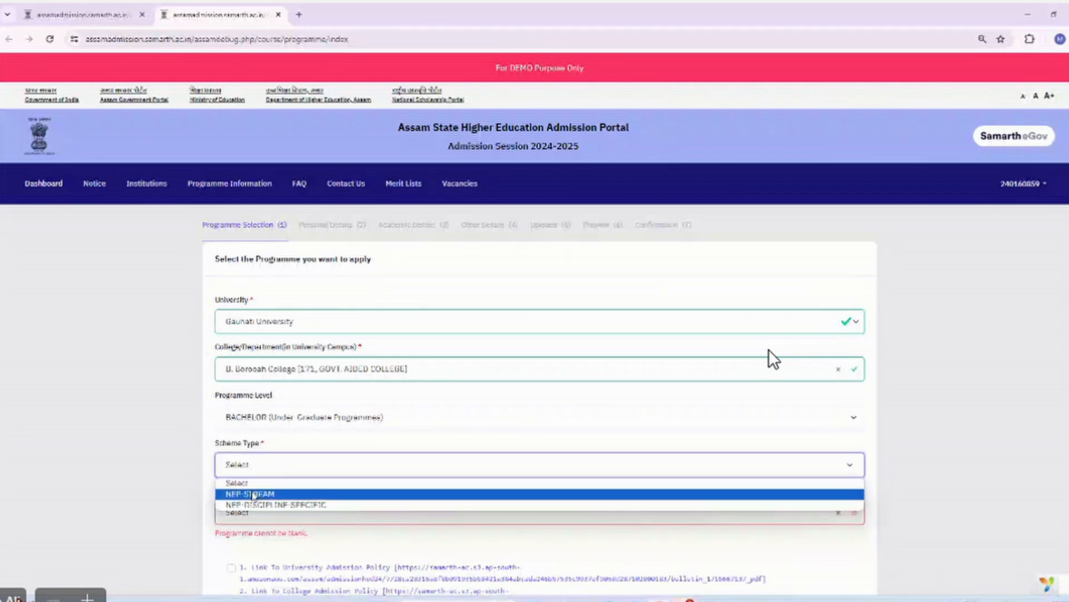
{"action": "left_click", "coordinate": [254, 494]}
{"action": "scroll", "coordinate": [254, 415], "scroll_direction": "down", "scroll_amount": 3}
{"action": "left_click", "coordinate": [255, 374]}
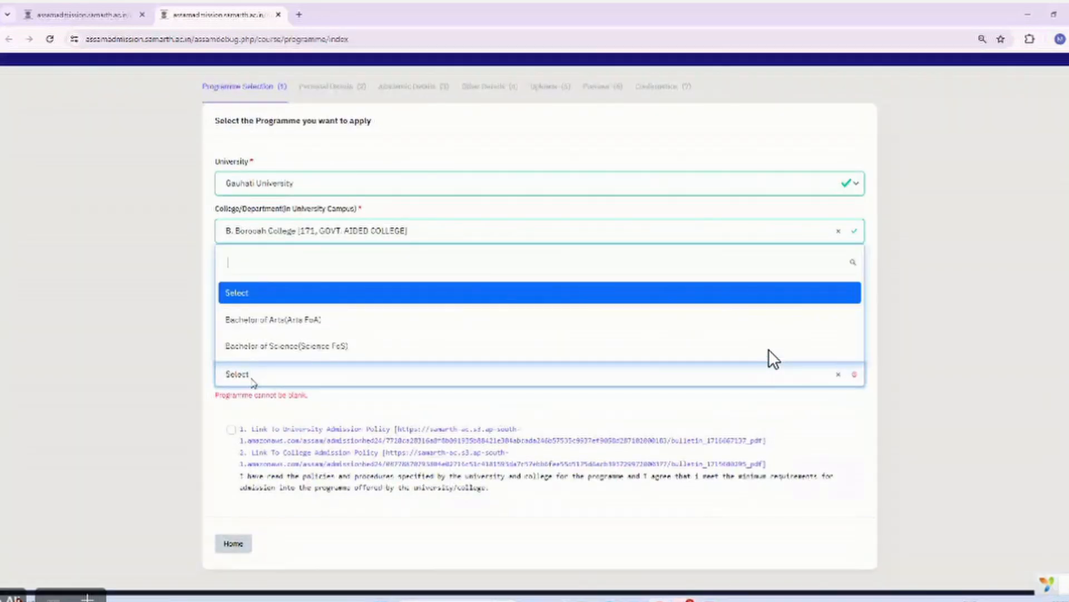
{"action": "left_click", "coordinate": [266, 346]}
{"action": "scroll", "coordinate": [266, 352], "scroll_direction": "down", "scroll_amount": 2}
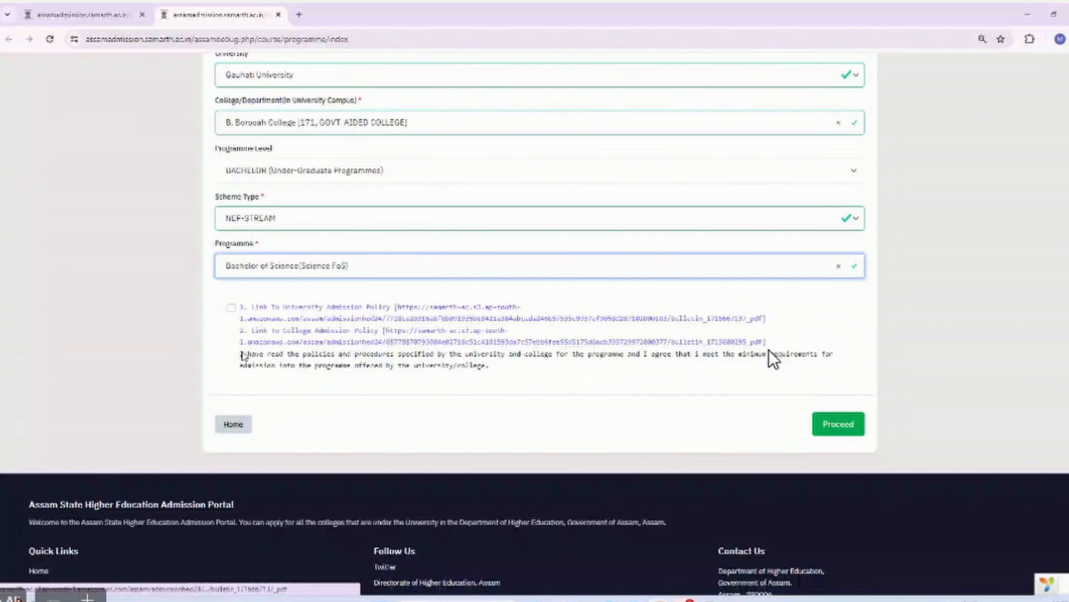
{"action": "left_click", "coordinate": [231, 308]}
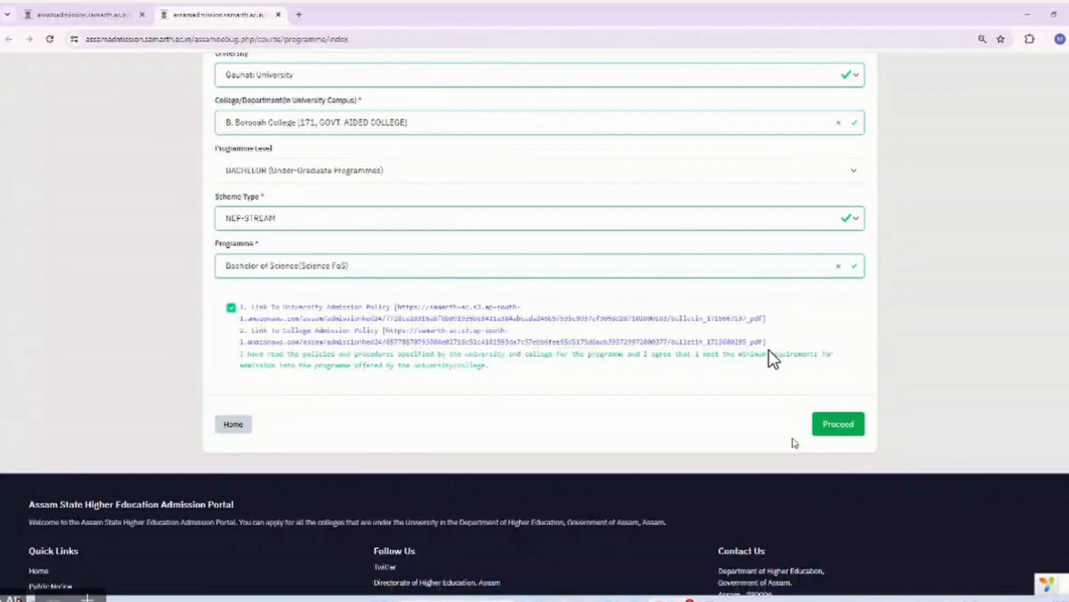
{"action": "left_click", "coordinate": [840, 424]}
{"action": "scroll", "coordinate": [773, 359], "scroll_direction": "down", "scroll_amount": 3}
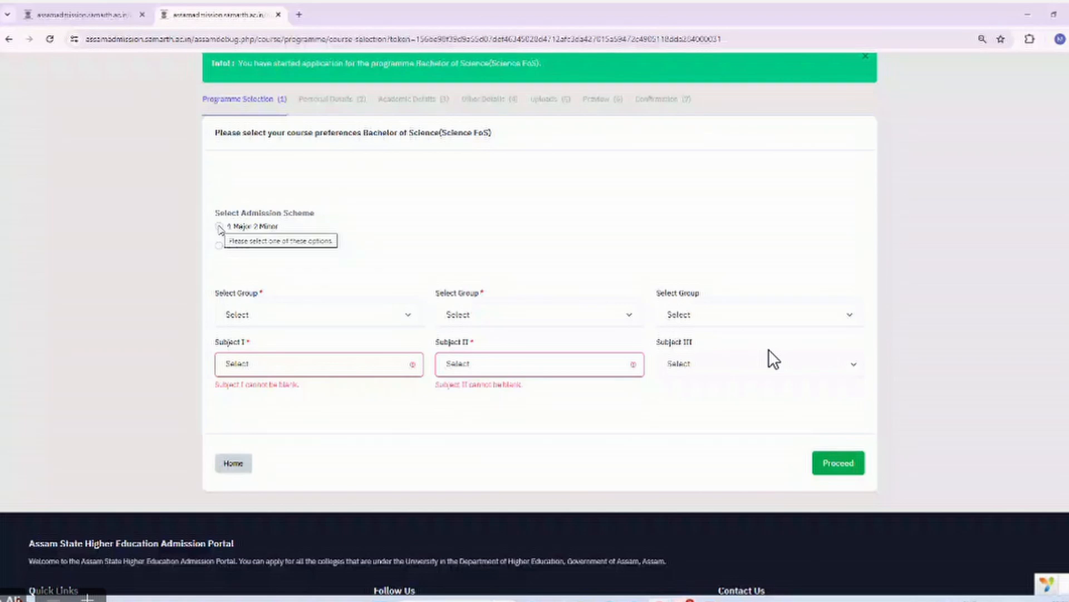
Choose the 1 Major 2 Minor scheme with Science - Biological Science & Anthropology as the first group.
{"action": "left_click", "coordinate": [219, 226]}
{"action": "left_click", "coordinate": [263, 315]}
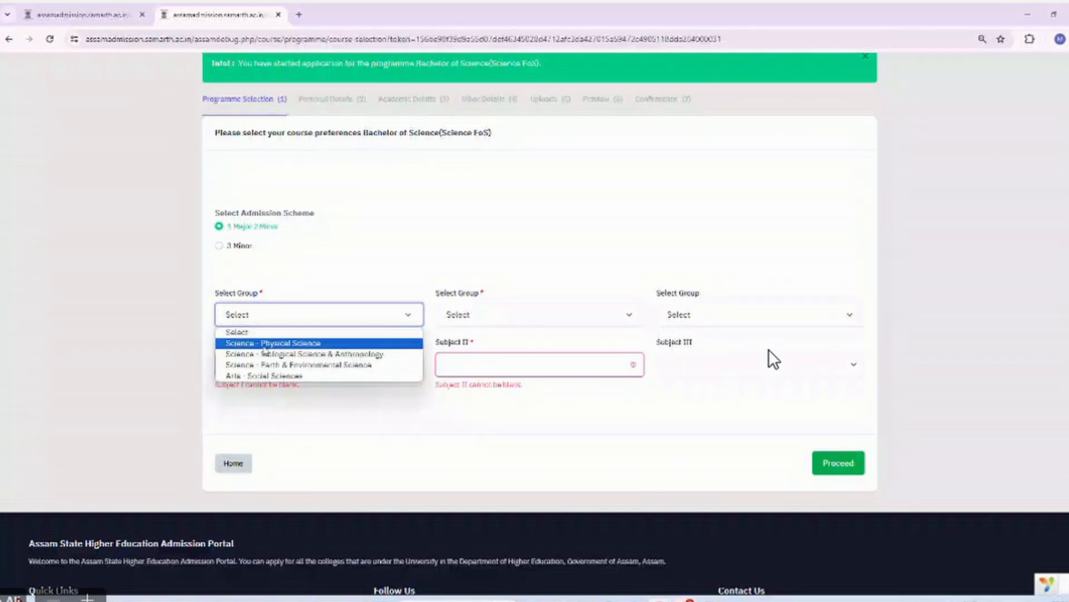
{"action": "left_click", "coordinate": [268, 355]}
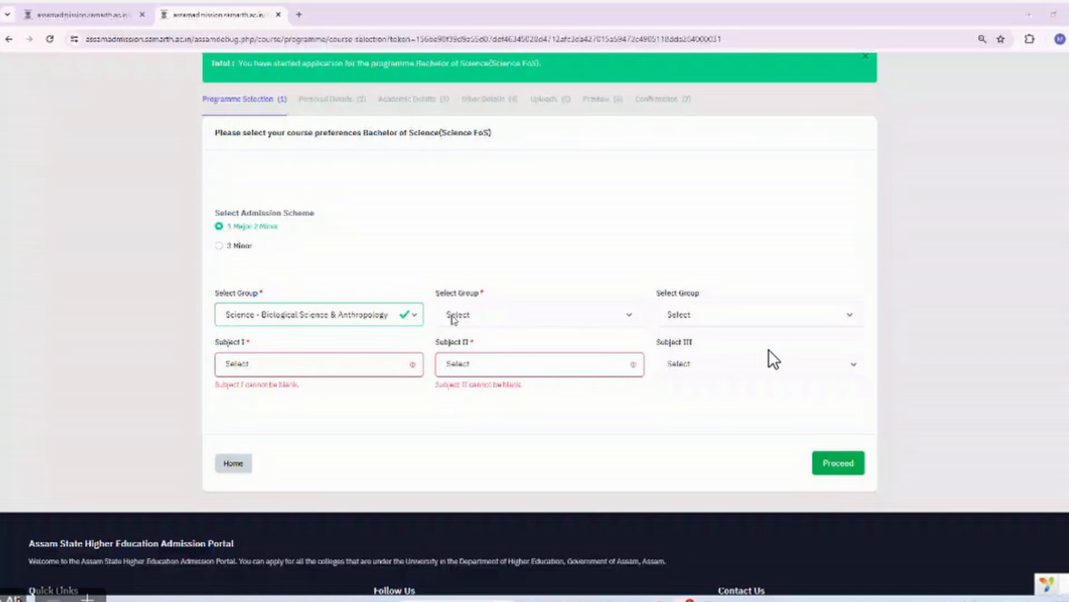
Review existing applications on the dashboard, then return to the course preference form.
{"action": "left_click", "coordinate": [116, 14]}
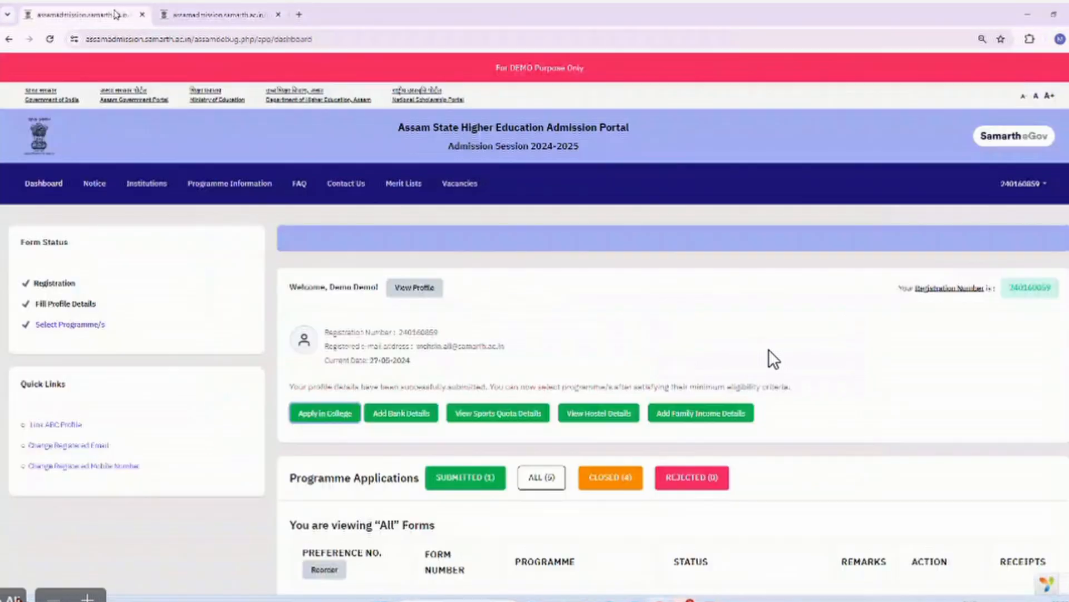
{"action": "scroll", "coordinate": [504, 450], "scroll_direction": "down", "scroll_amount": 4}
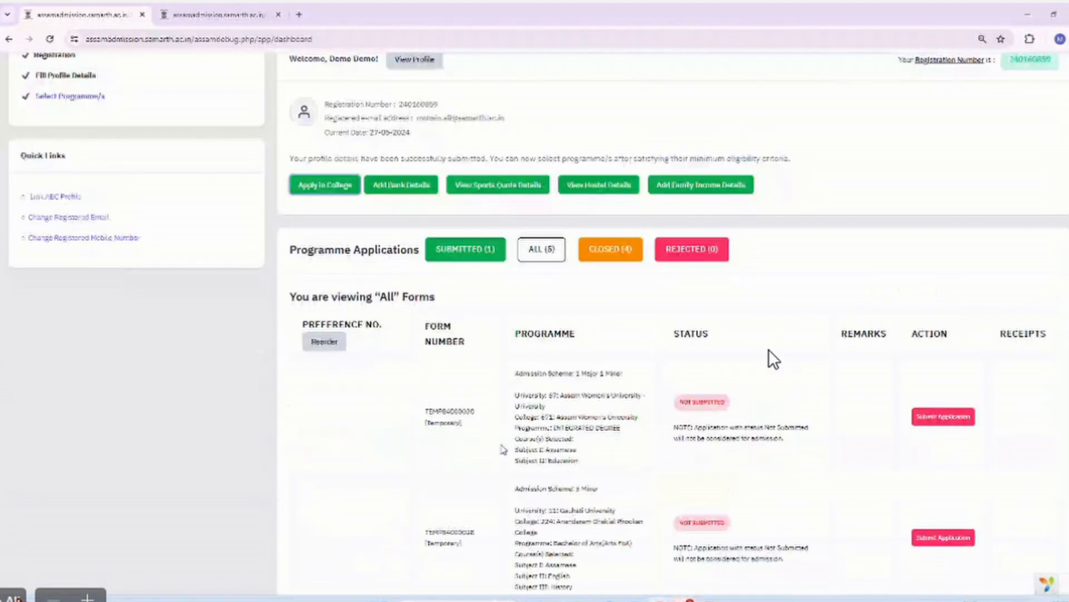
{"action": "scroll", "coordinate": [503, 449], "scroll_direction": "down", "scroll_amount": 7}
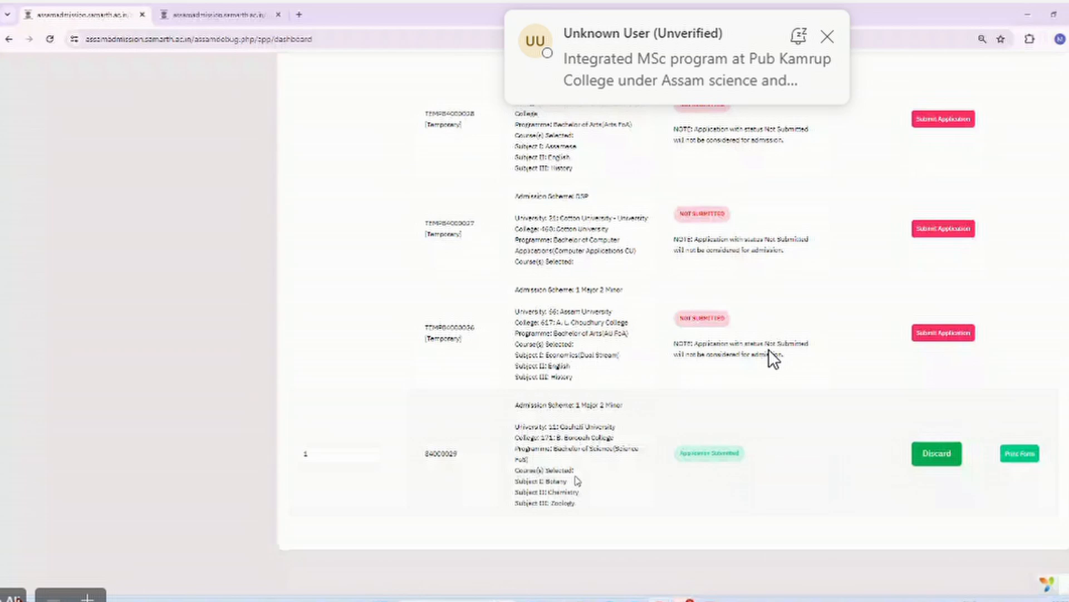
{"action": "left_click", "coordinate": [178, 12]}
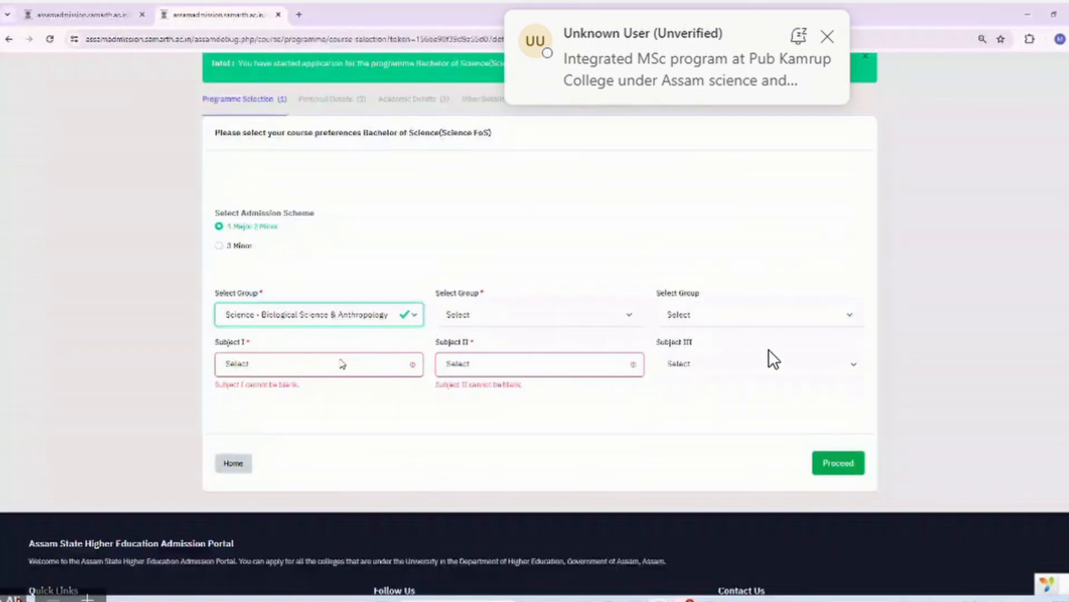
Set Subject I to Botany, and Subject II to Chemistry from Science - Physical Science.
{"action": "left_click", "coordinate": [342, 363]}
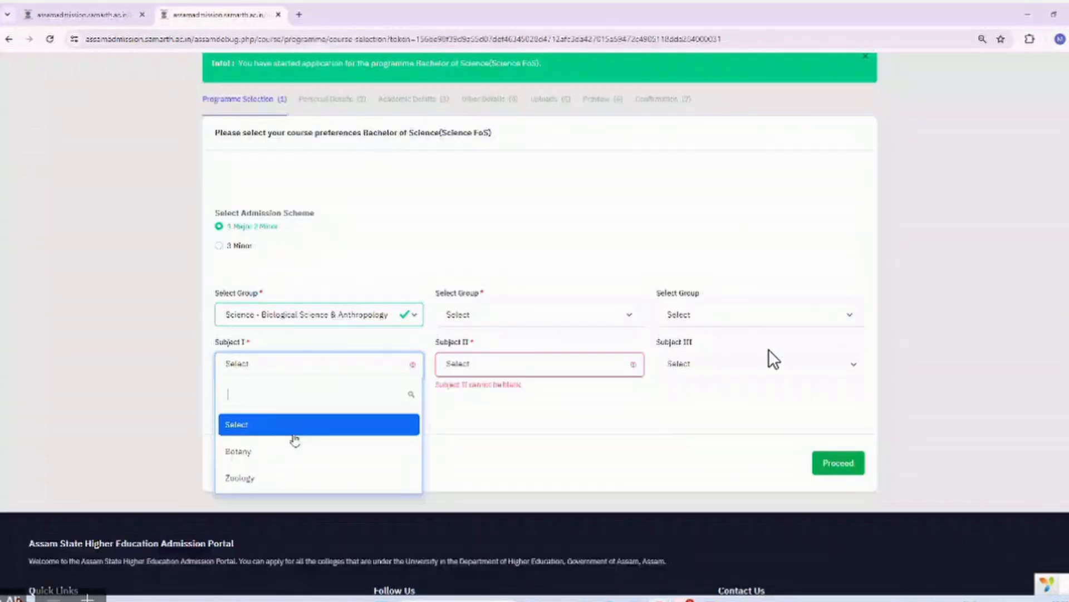
{"action": "left_click", "coordinate": [294, 450]}
{"action": "left_click", "coordinate": [537, 313]}
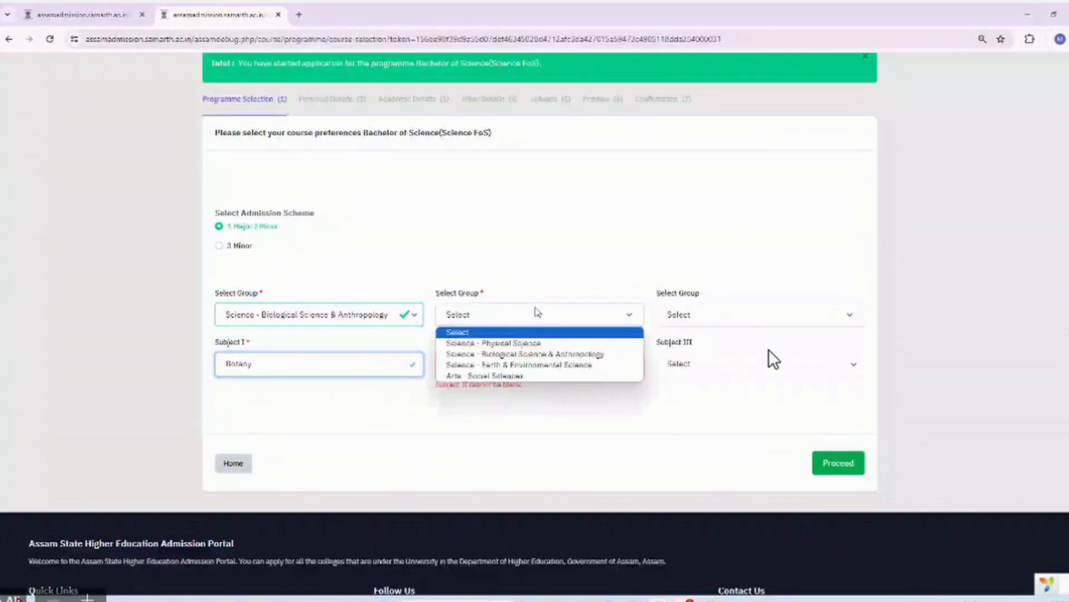
{"action": "left_click", "coordinate": [510, 343]}
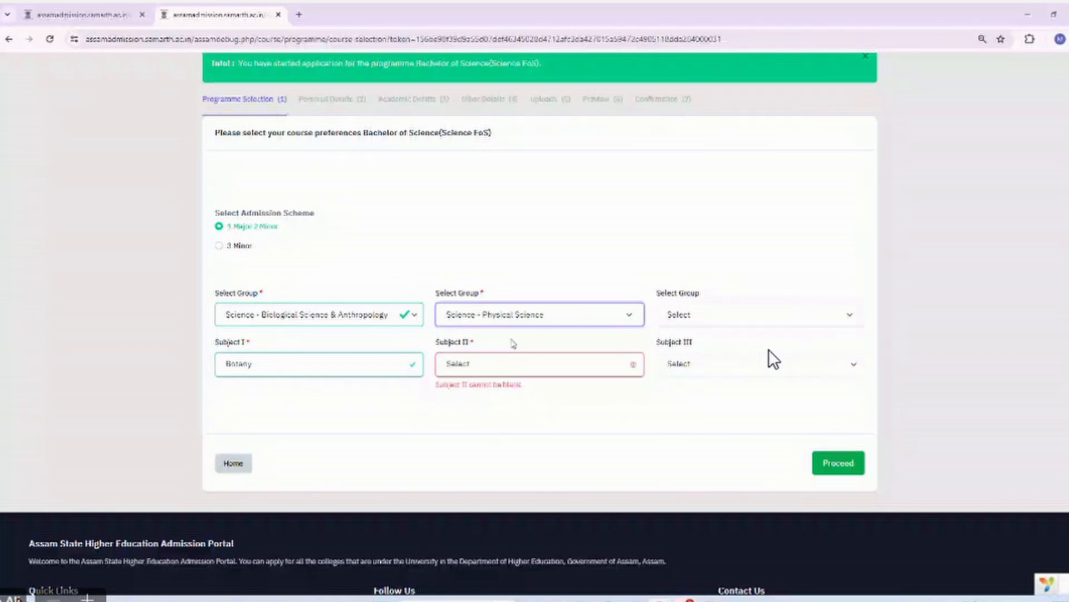
{"action": "left_click", "coordinate": [493, 362]}
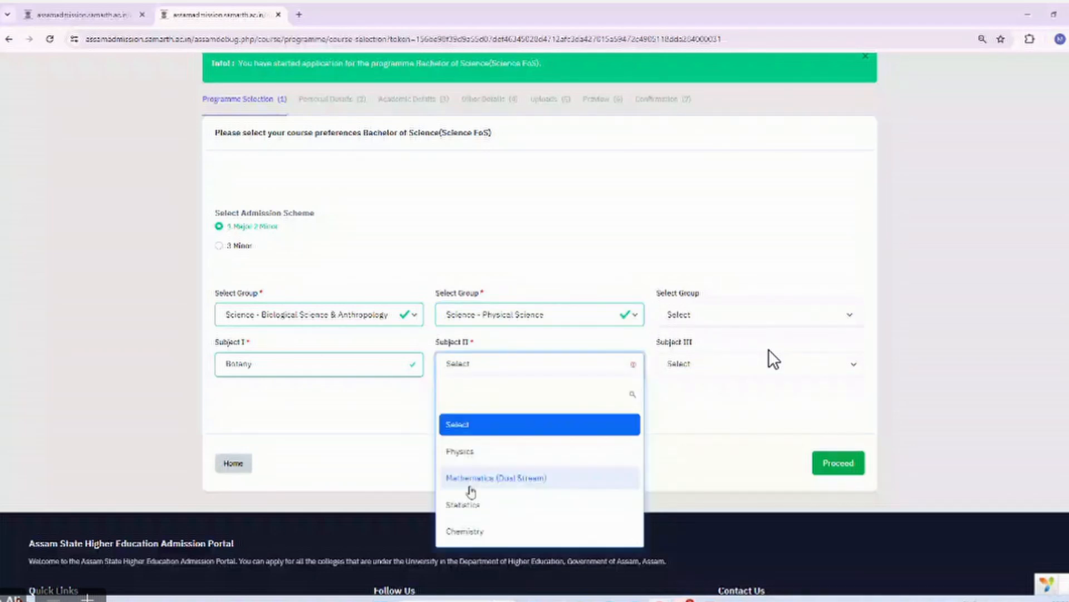
{"action": "left_click", "coordinate": [472, 534]}
Set Subject III to Zoology from the Science - Biological Science & Anthropology group.
{"action": "left_click", "coordinate": [719, 322]}
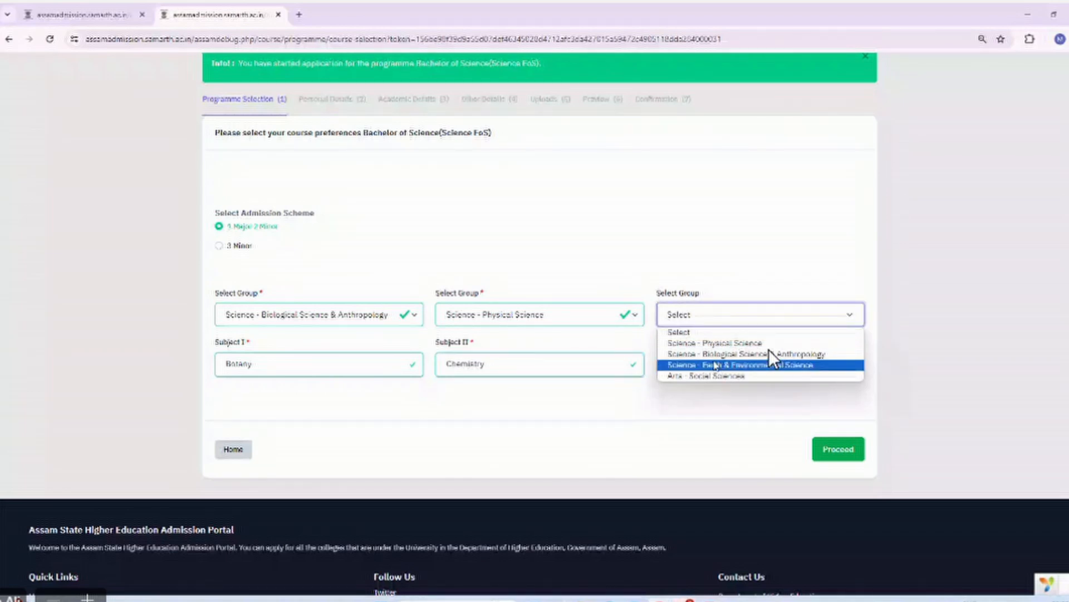
{"action": "left_click", "coordinate": [771, 354]}
{"action": "left_click", "coordinate": [769, 353]}
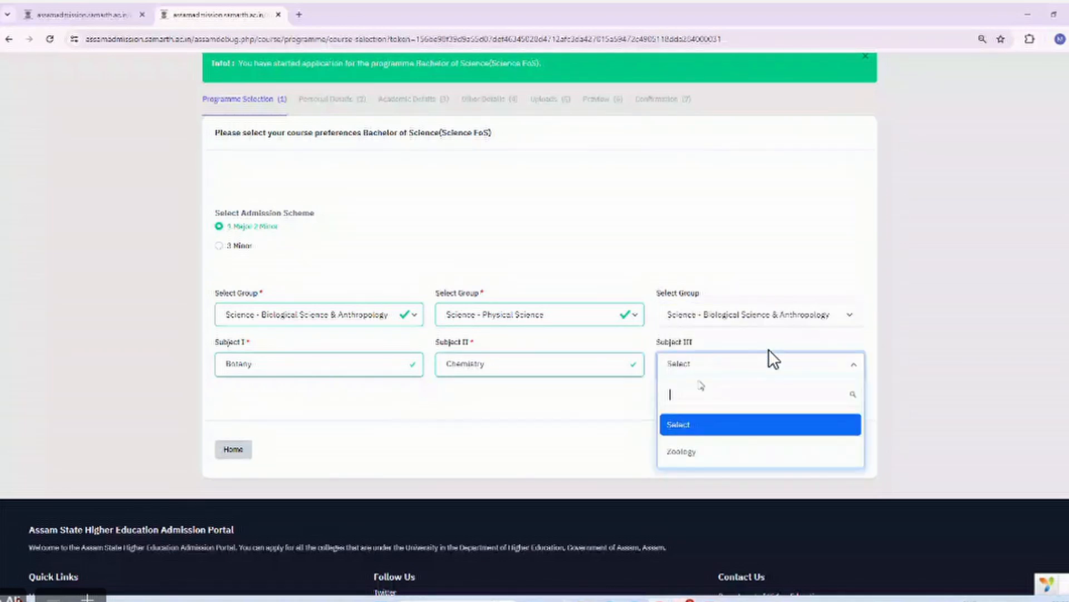
{"action": "left_click", "coordinate": [690, 452]}
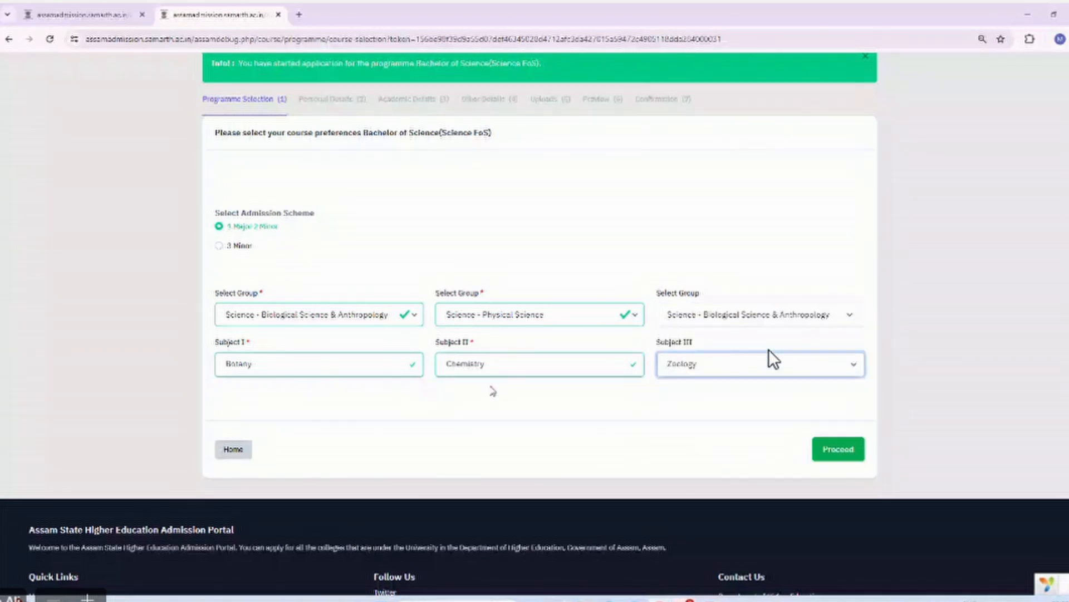
Proceed with the Botany/Chemistry/Zoology preferences and read the red duplicate Subject I alert.
{"action": "left_click", "coordinate": [840, 451]}
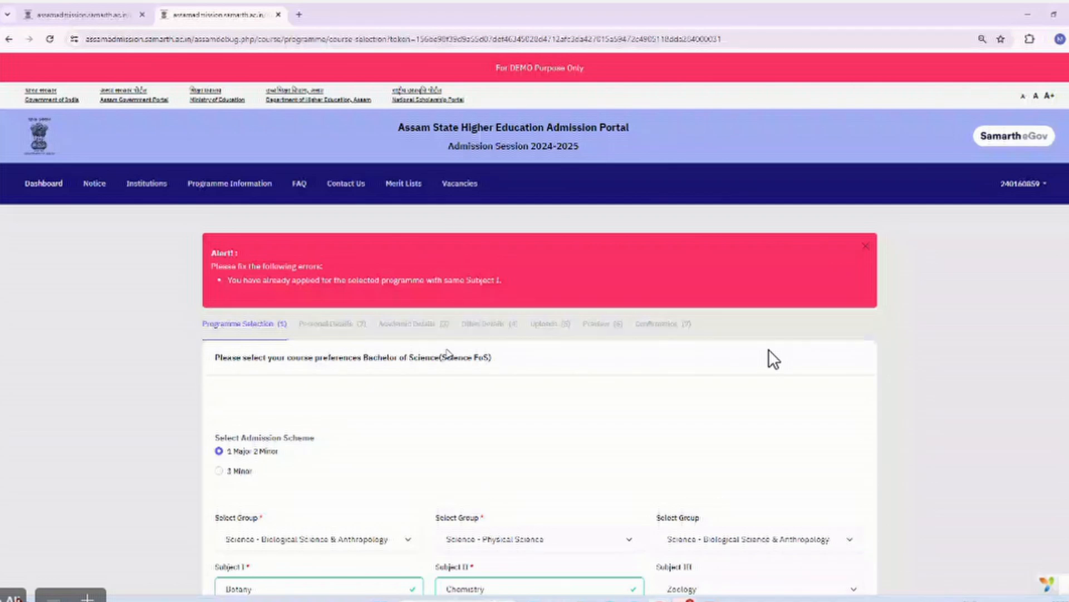
{"action": "scroll", "coordinate": [774, 359], "scroll_direction": "down", "scroll_amount": 4}
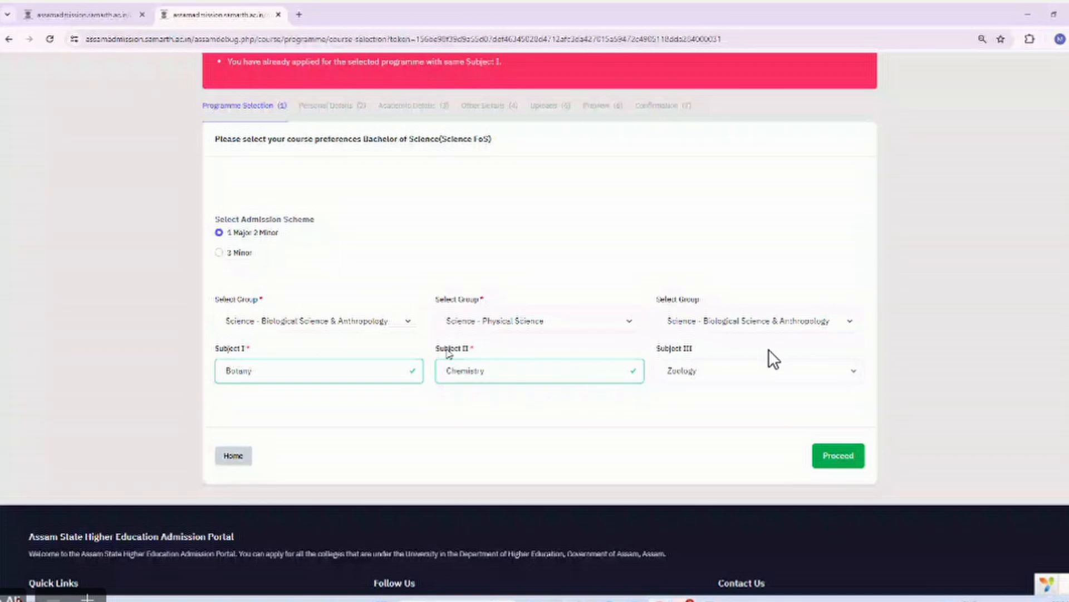
{"action": "scroll", "coordinate": [449, 354], "scroll_direction": "up", "scroll_amount": 4}
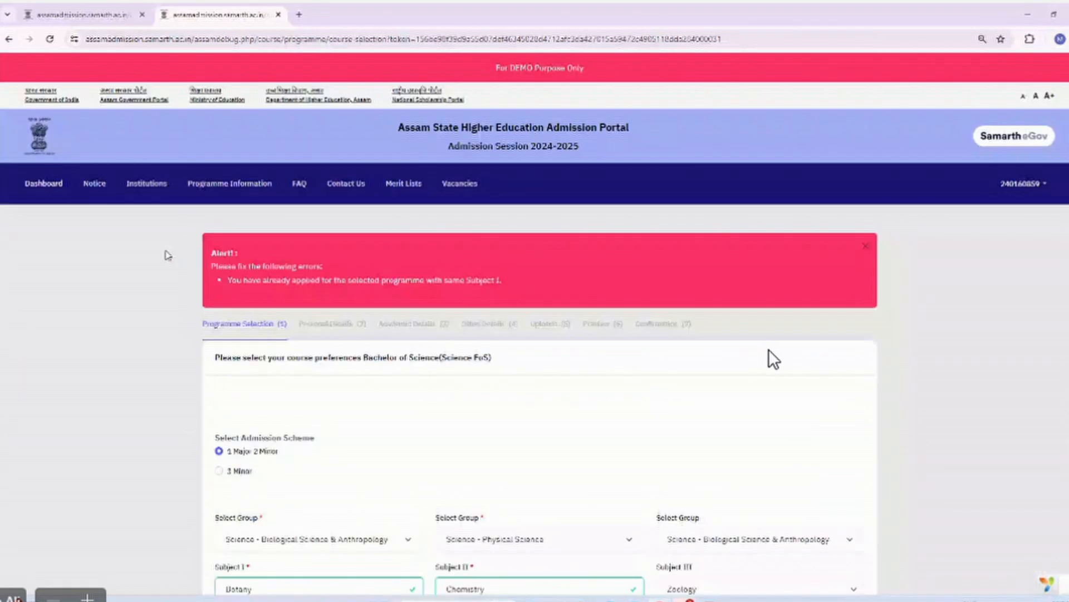